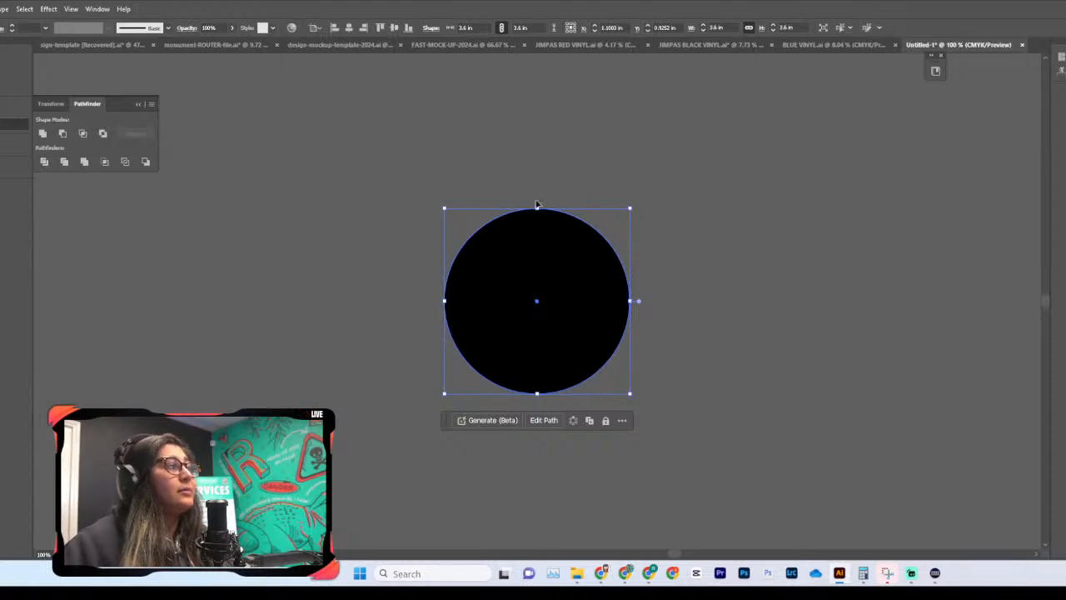
Step: Move the black circle up so it sits above the white artboard
scroll(541, 321, up, 4)
drag(537, 379, 547, 220)
scroll(793, 371, up, 1)
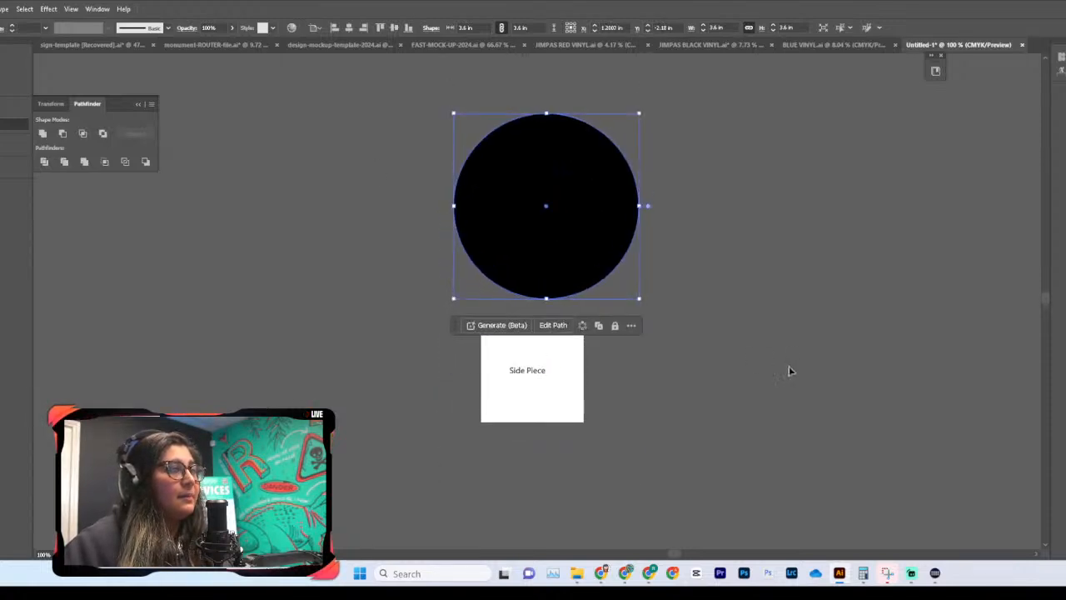
Step: Take the "Side Piece" text off the artboard, enlarge it to 0.705 in and place it above the black circle
click(792, 371)
drag(536, 376, 784, 71)
scroll(659, 164, up, 2)
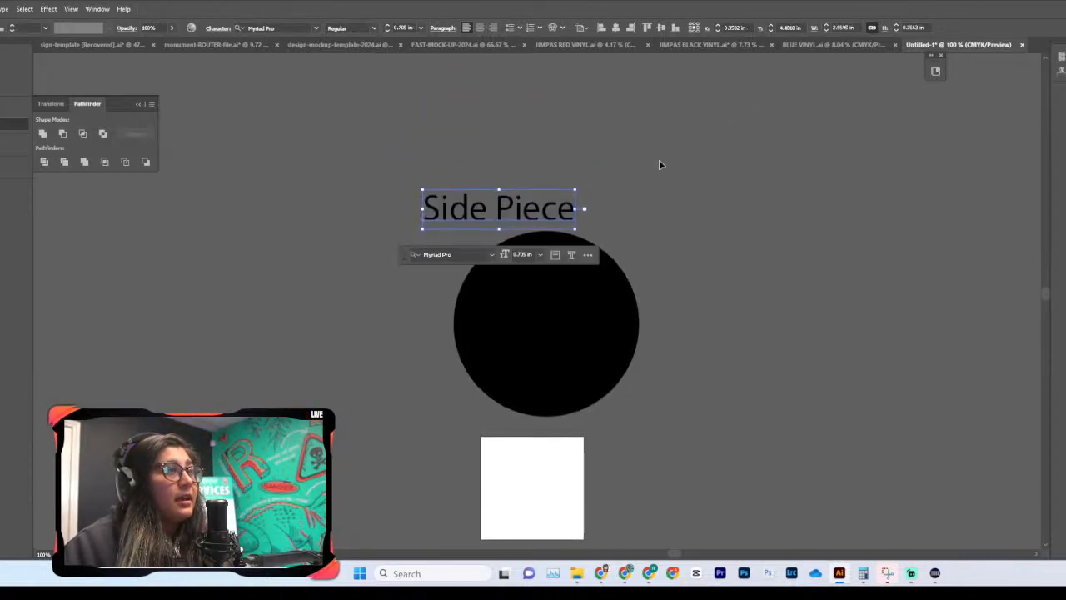
drag(398, 255, 32, 184)
drag(514, 213, 585, 170)
scroll(597, 218, down, 1)
scroll(572, 235, right, 2)
scroll(571, 235, up, 1)
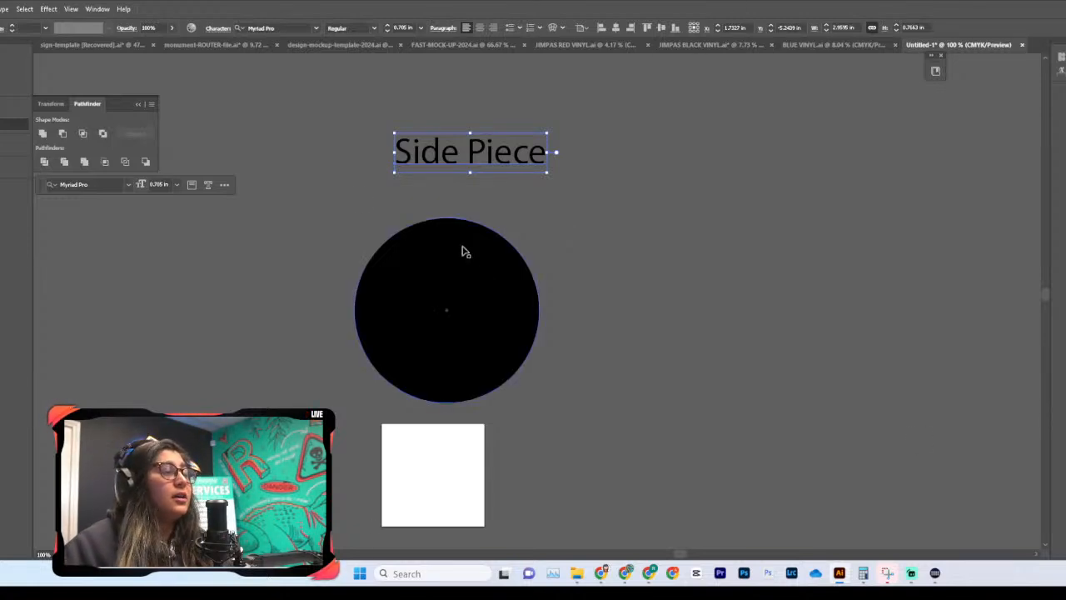
Step: Set the font of the "Side Piece" text to Certanz Italic
click(315, 30)
click(315, 29)
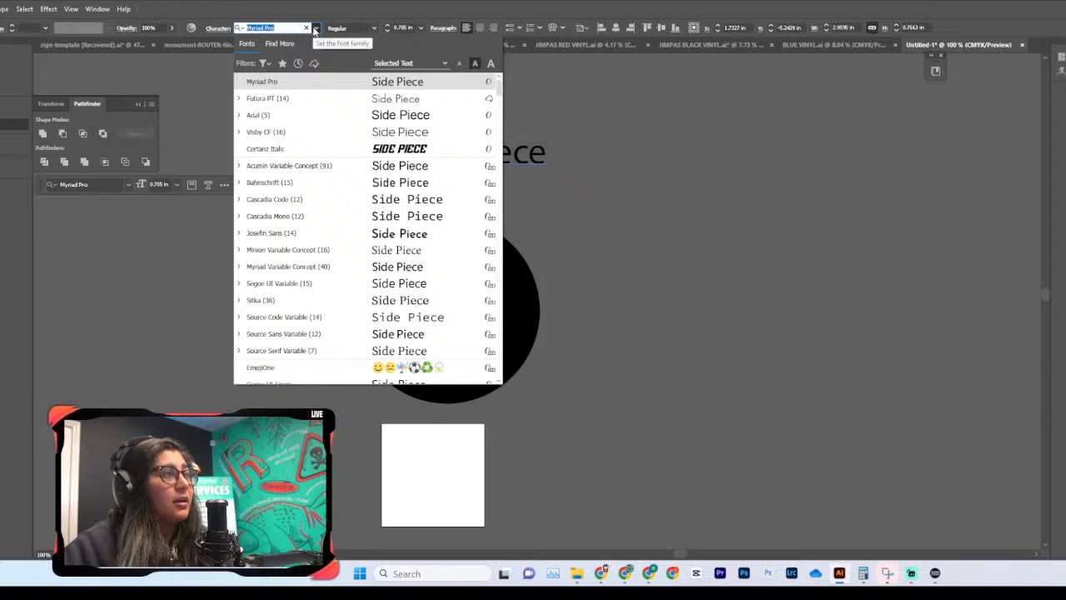
click(325, 145)
click(806, 268)
scroll(595, 206, down, 8)
scroll(467, 214, up, 9)
scroll(459, 216, down, 1)
Step: Make two copies of the black circle beside it and align all three vertically in a row
click(457, 237)
drag(528, 281, 677, 288)
scroll(679, 288, right, 4)
drag(503, 318, 701, 318)
scroll(691, 325, down, 1)
click(561, 380)
drag(202, 222, 841, 380)
click(395, 28)
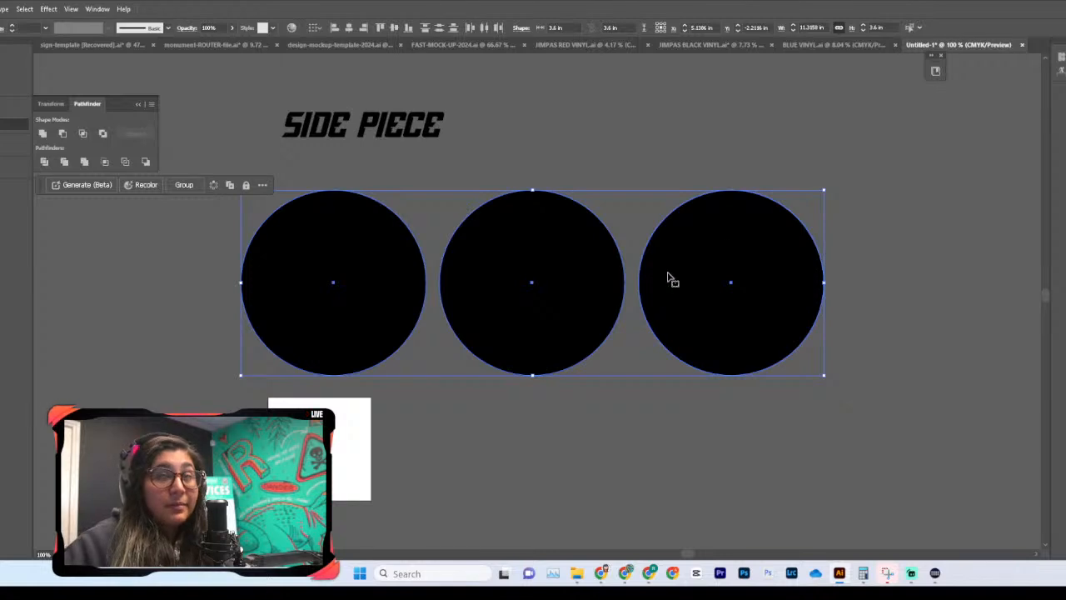
click(571, 182)
scroll(450, 166, up, 3)
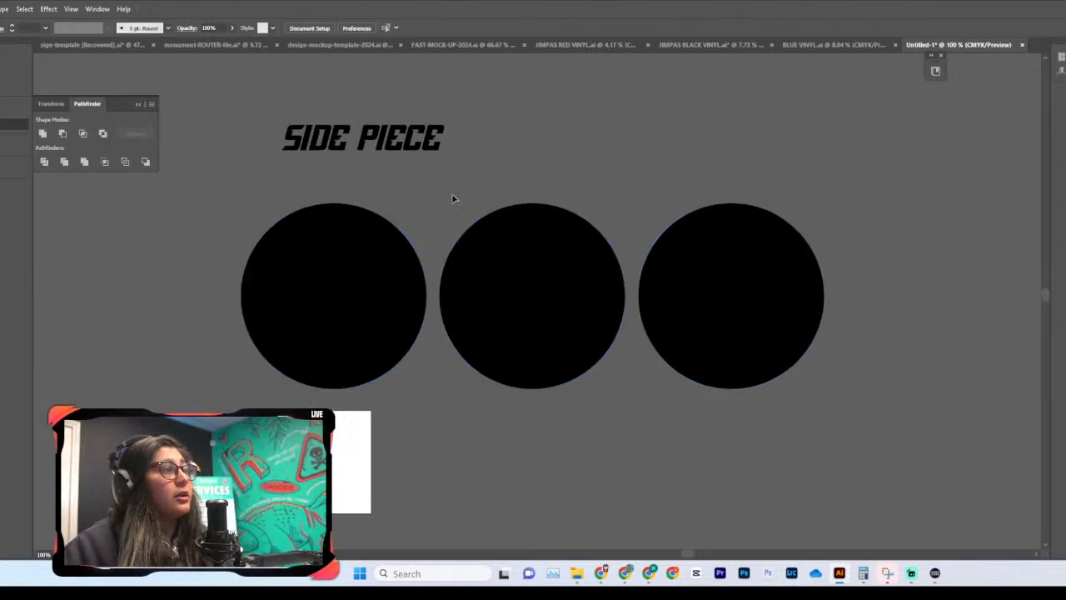
scroll(455, 202, left, 4)
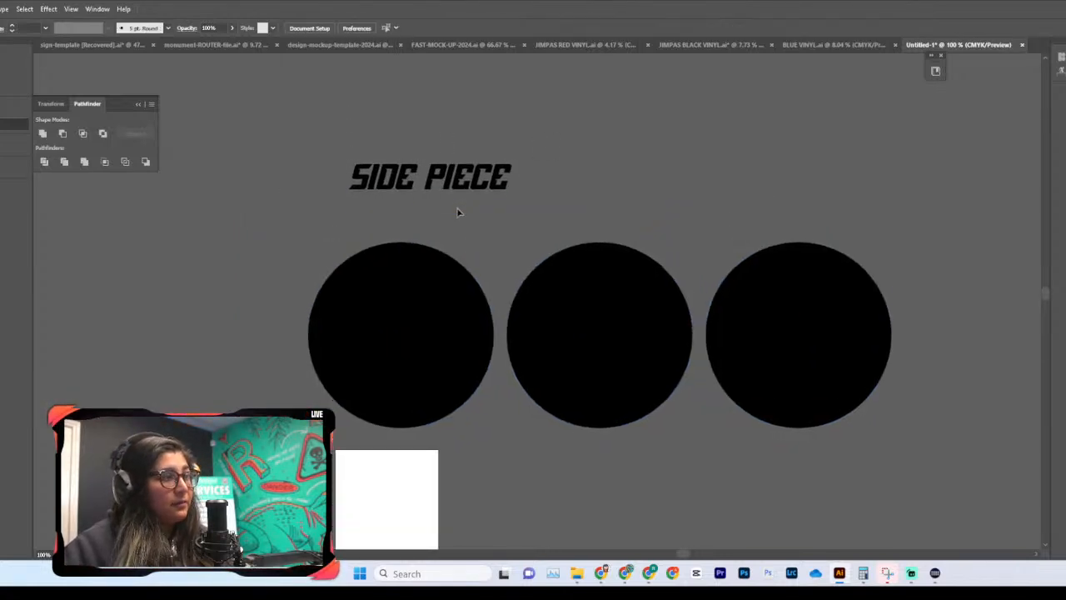
scroll(459, 217, down, 6)
click(459, 216)
scroll(459, 216, up, 1)
drag(320, 193, 911, 282)
click(678, 165)
Step: Fill the middle circle with white and the last circle in the row with red
click(633, 199)
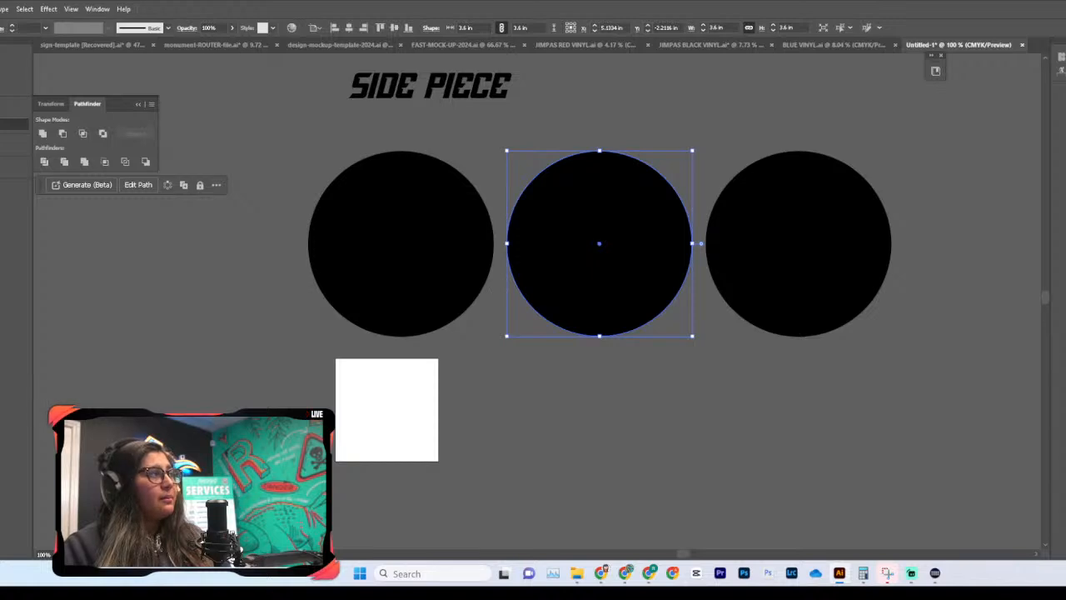
click(2, 60)
click(781, 225)
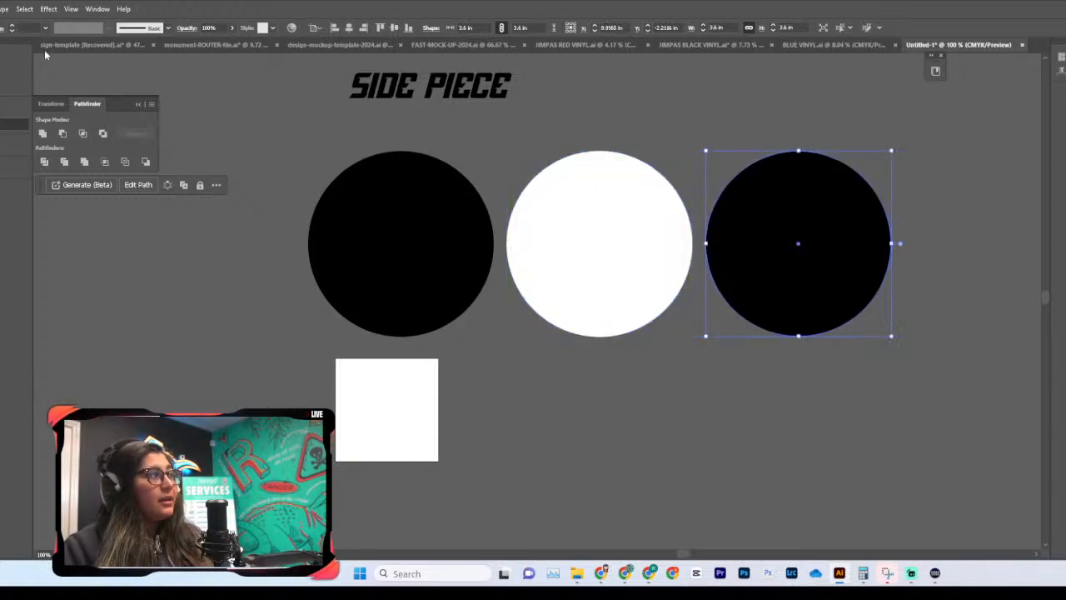
click(3, 70)
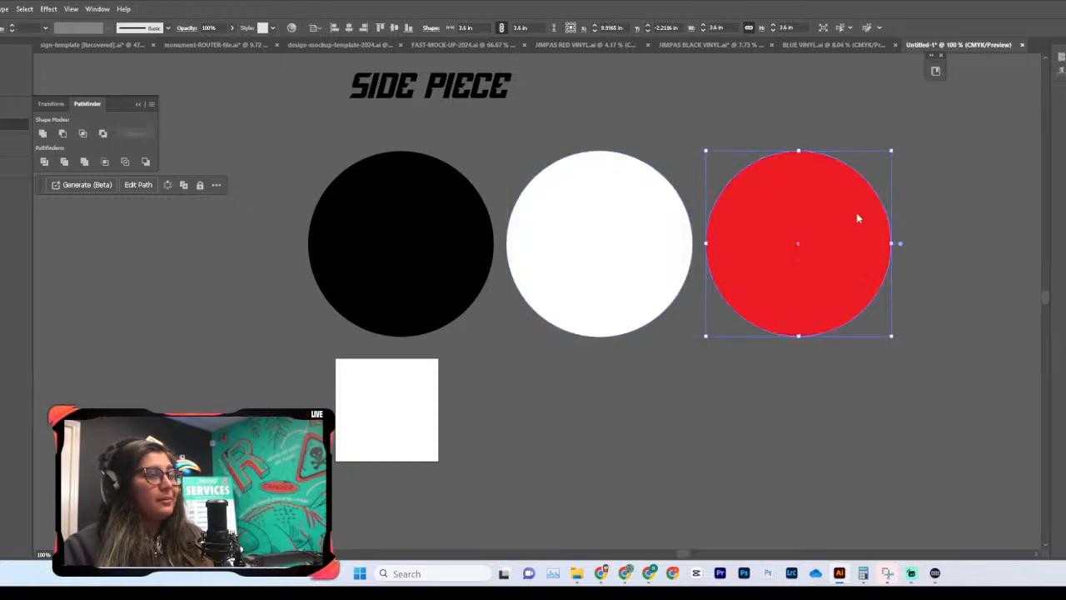
scroll(667, 163, up, 8)
click(618, 180)
scroll(619, 184, down, 3)
scroll(619, 190, right, 2)
scroll(619, 190, left, 2)
Step: Centre the Certanz text over the black circle and place a copy of it above the white circle
click(484, 163)
scroll(466, 162, up, 1)
drag(452, 182, 408, 167)
drag(394, 169, 601, 178)
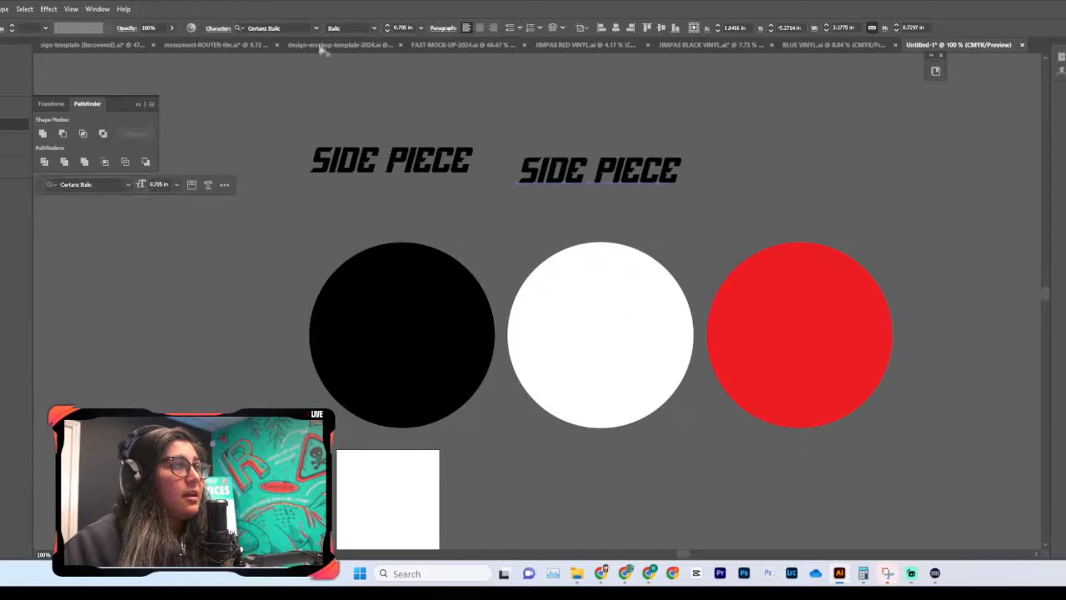
Step: Change the font of the text above the white circle to Alekin Wiliam
click(315, 29)
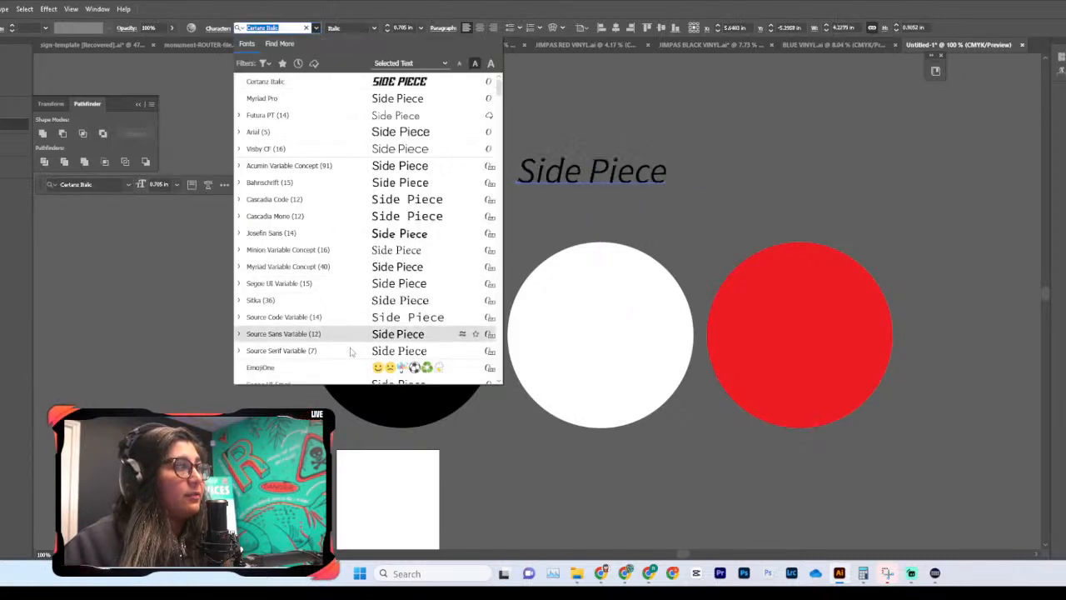
scroll(363, 337, down, 6)
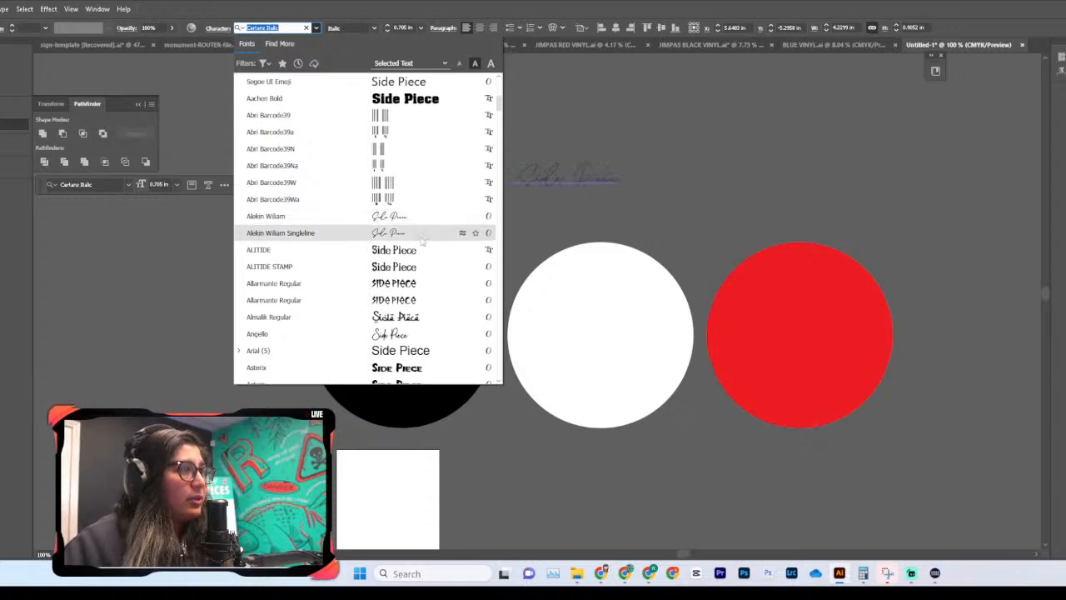
click(426, 219)
scroll(626, 178, right, 2)
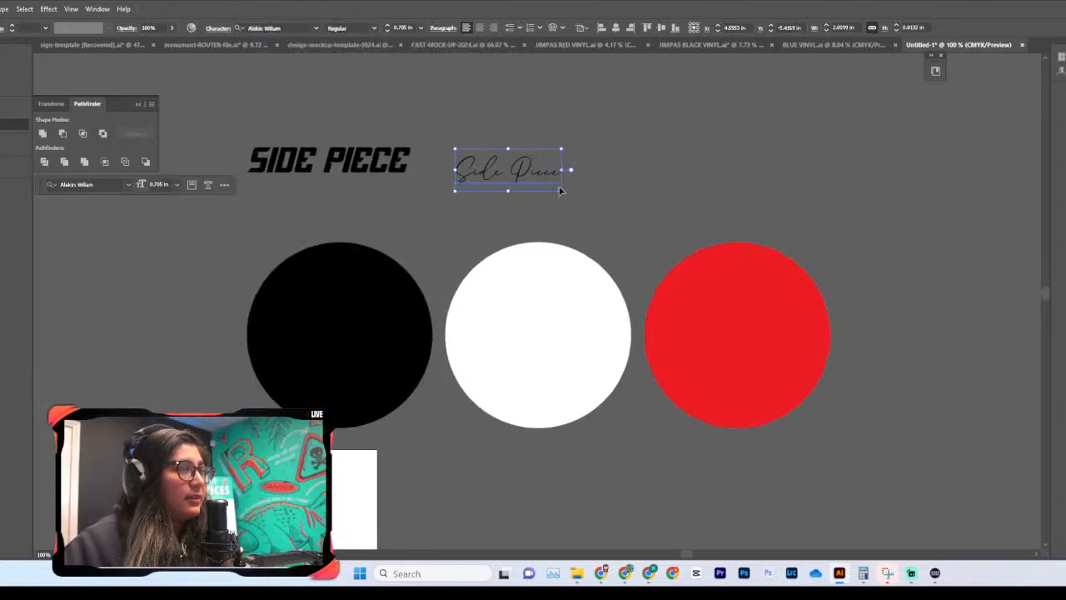
Step: Copy the Alekin Wiliam text above the red circle and set the copy's font to Angello
drag(515, 177, 730, 187)
scroll(730, 187, right, 2)
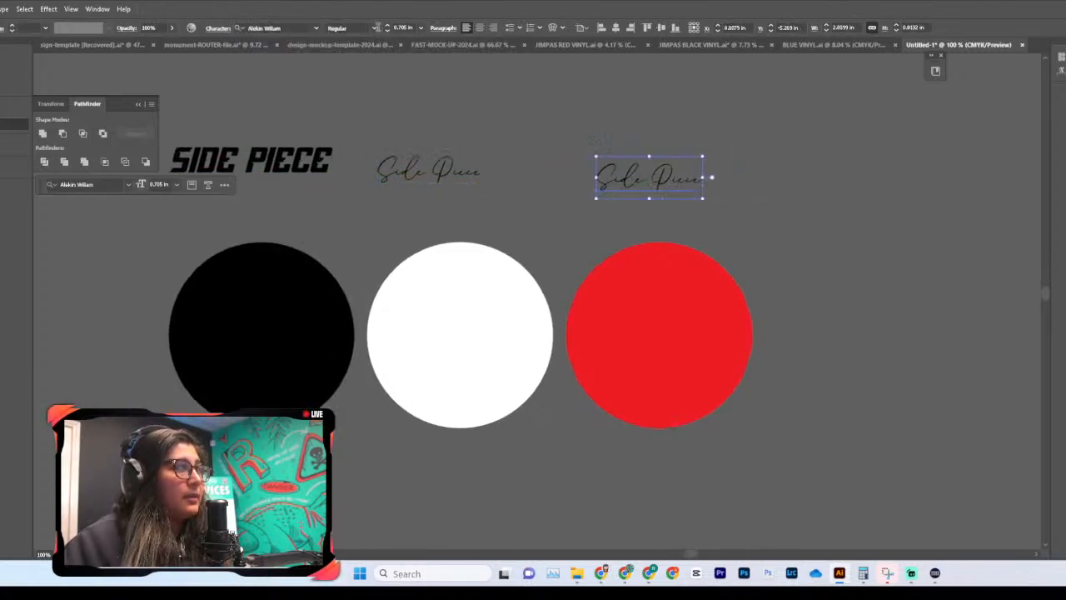
click(314, 29)
scroll(368, 322, down, 10)
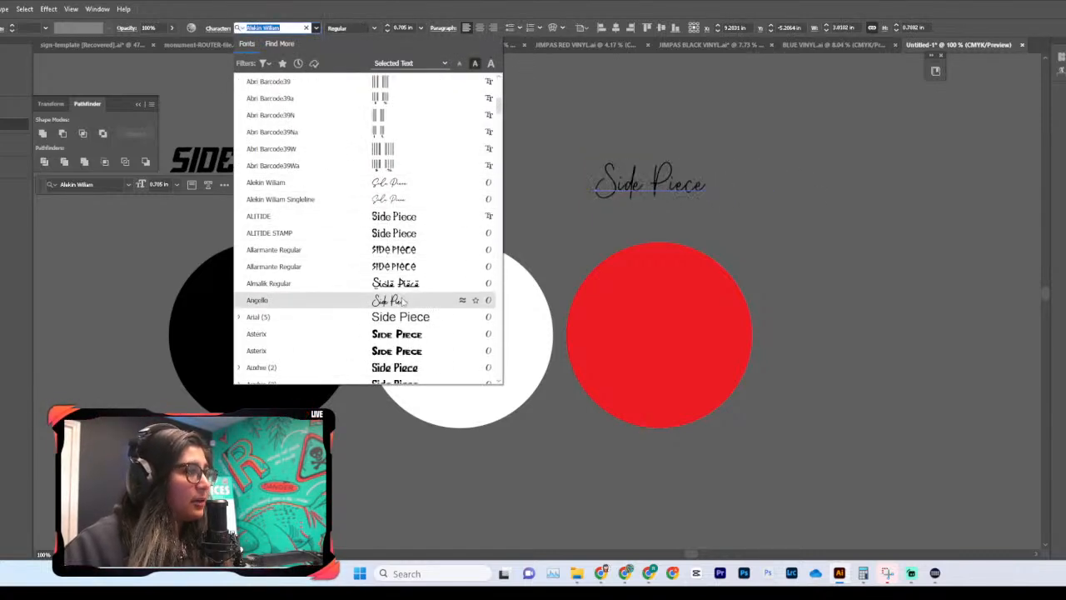
click(404, 300)
click(544, 221)
Step: Copy the Angello text above the white circle, and set the text above the red circle to Braton Composer Italic
drag(652, 195, 454, 132)
click(630, 182)
scroll(600, 172, right, 1)
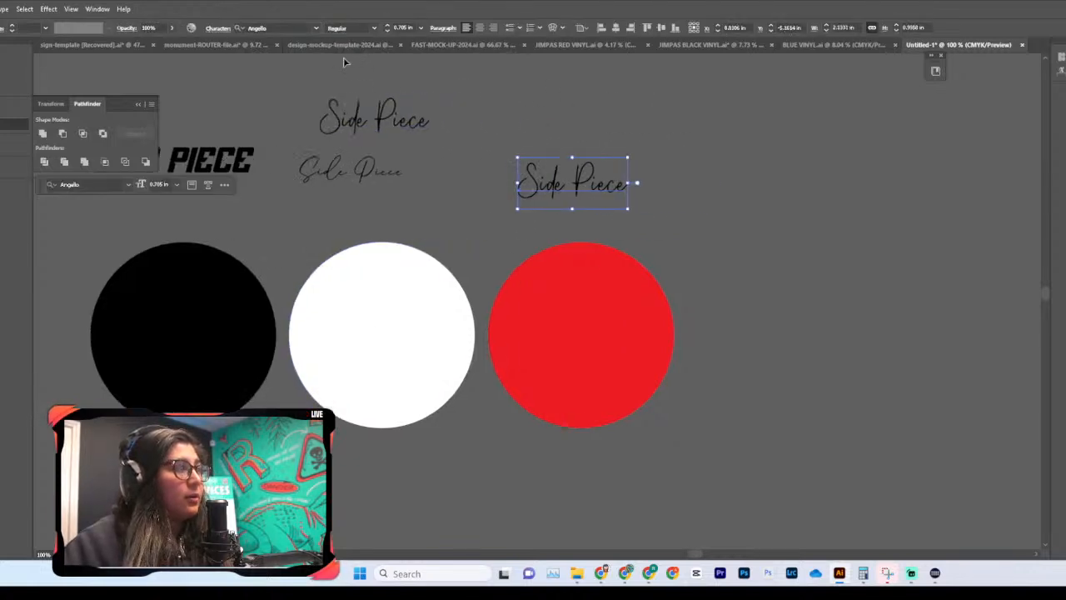
click(316, 29)
scroll(367, 247, down, 10)
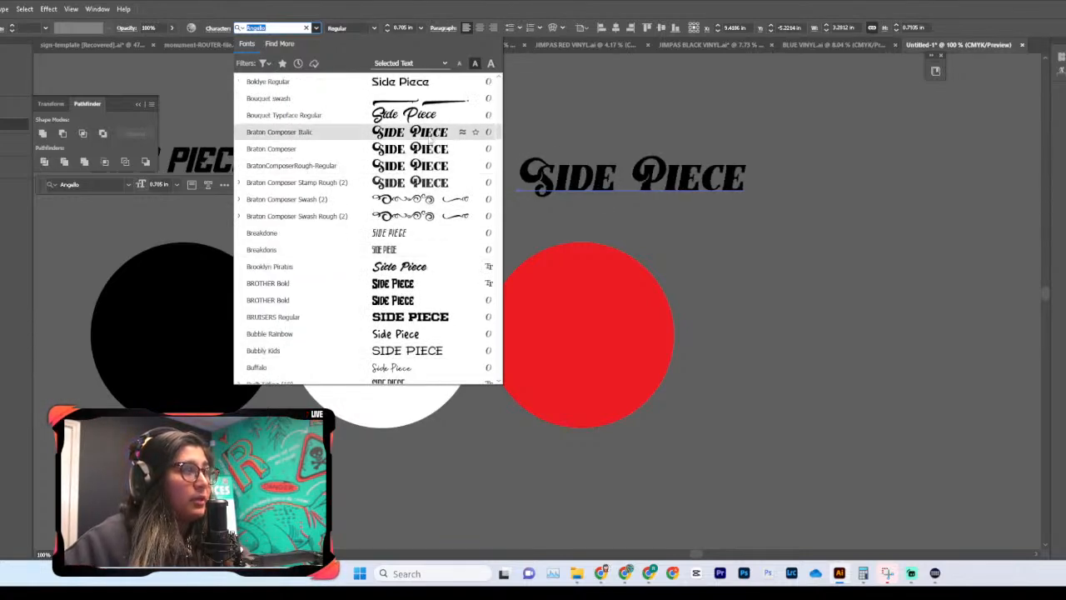
click(436, 134)
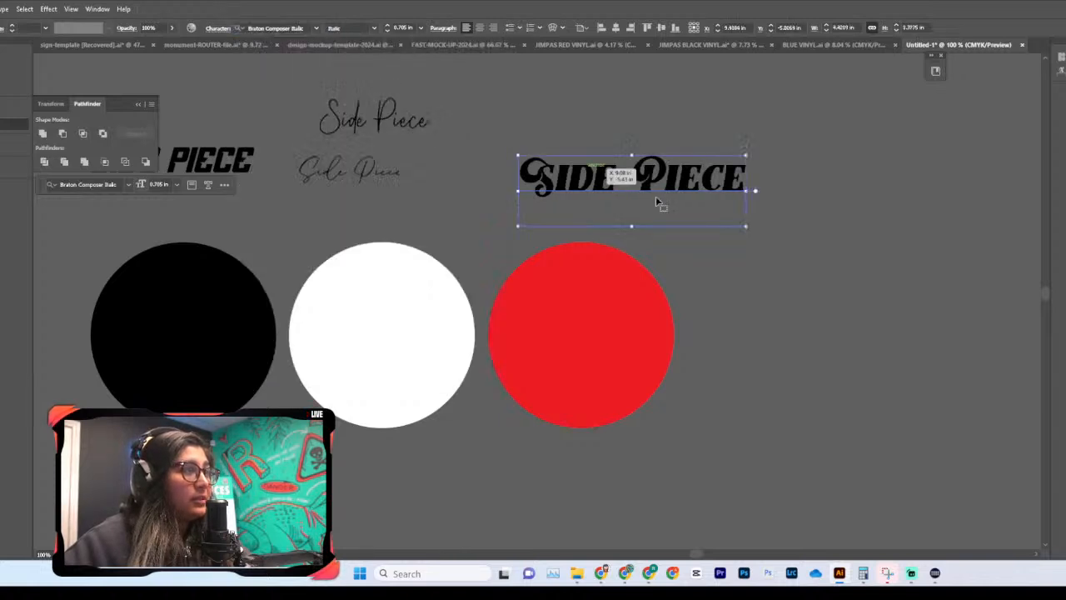
click(848, 236)
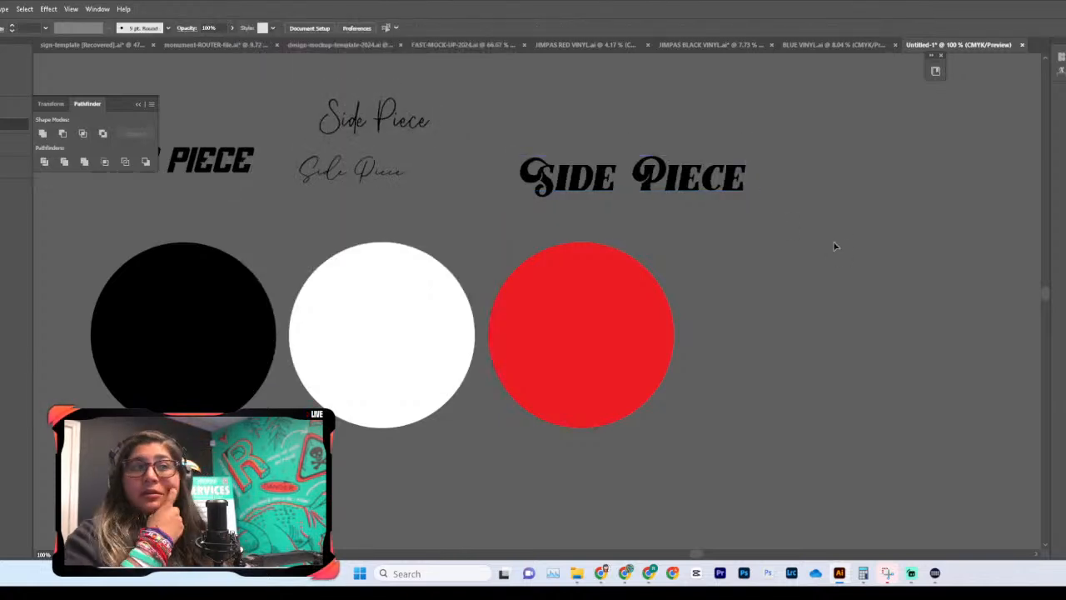
scroll(635, 223, left, 3)
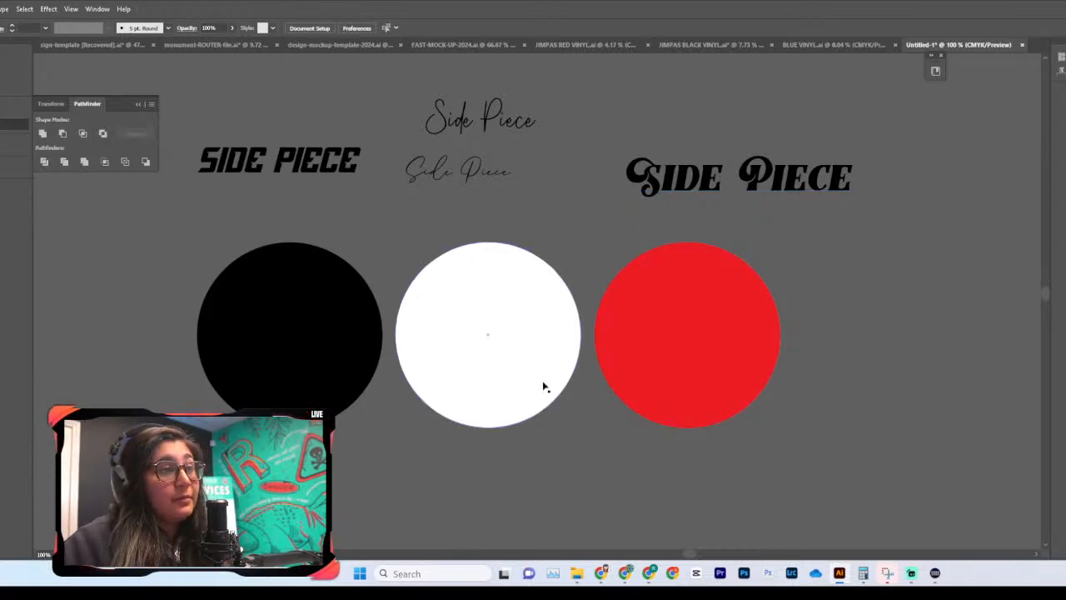
scroll(624, 391, left, 2)
scroll(624, 390, up, 3)
scroll(625, 391, down, 2)
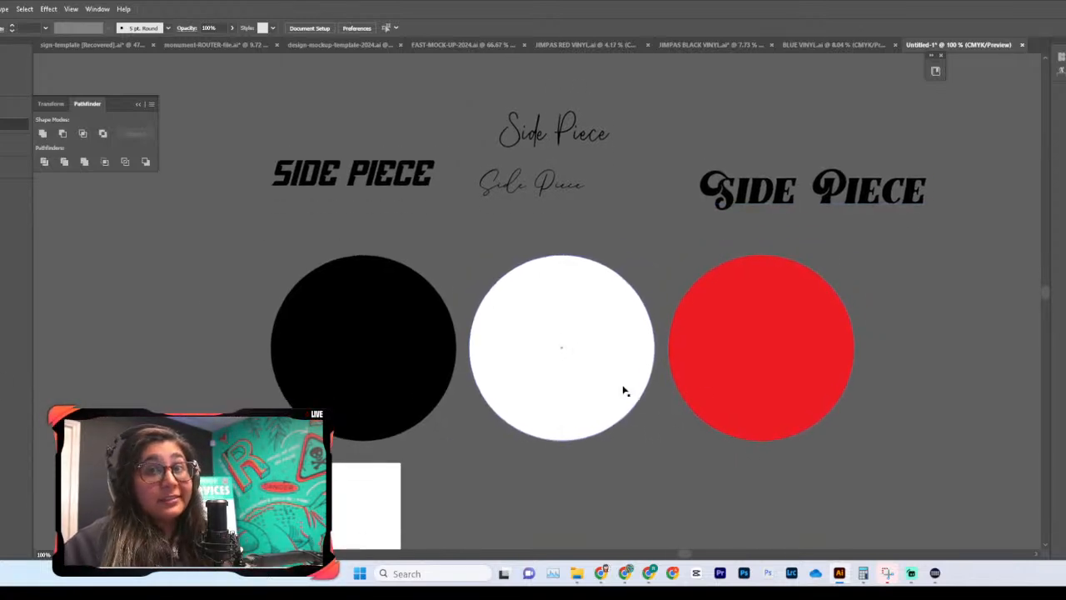
scroll(608, 283, up, 2)
scroll(596, 243, down, 3)
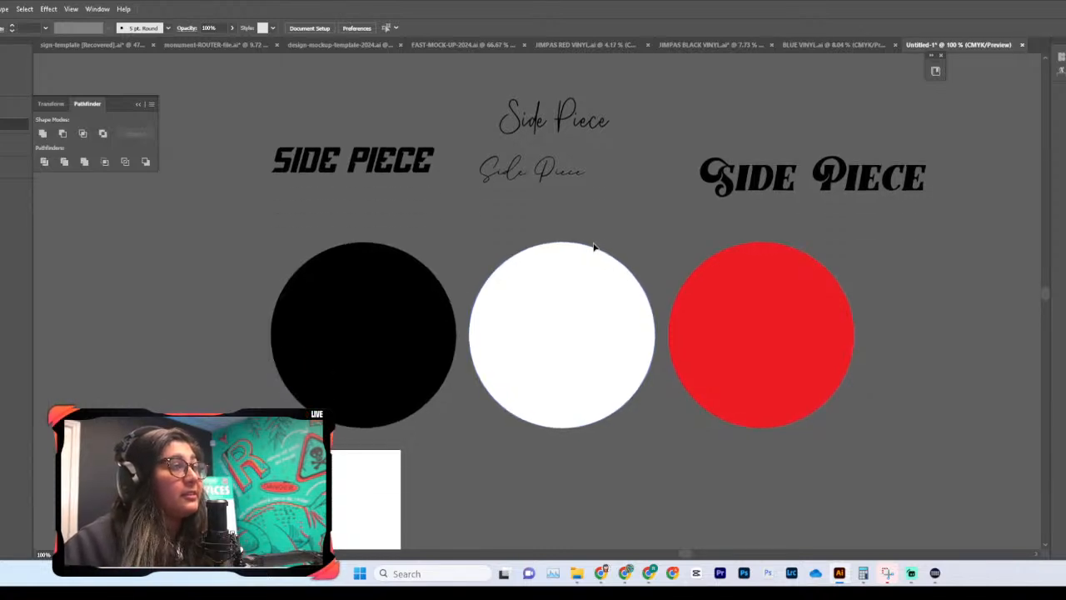
scroll(498, 237, left, 5)
scroll(498, 237, up, 3)
scroll(497, 237, right, 2)
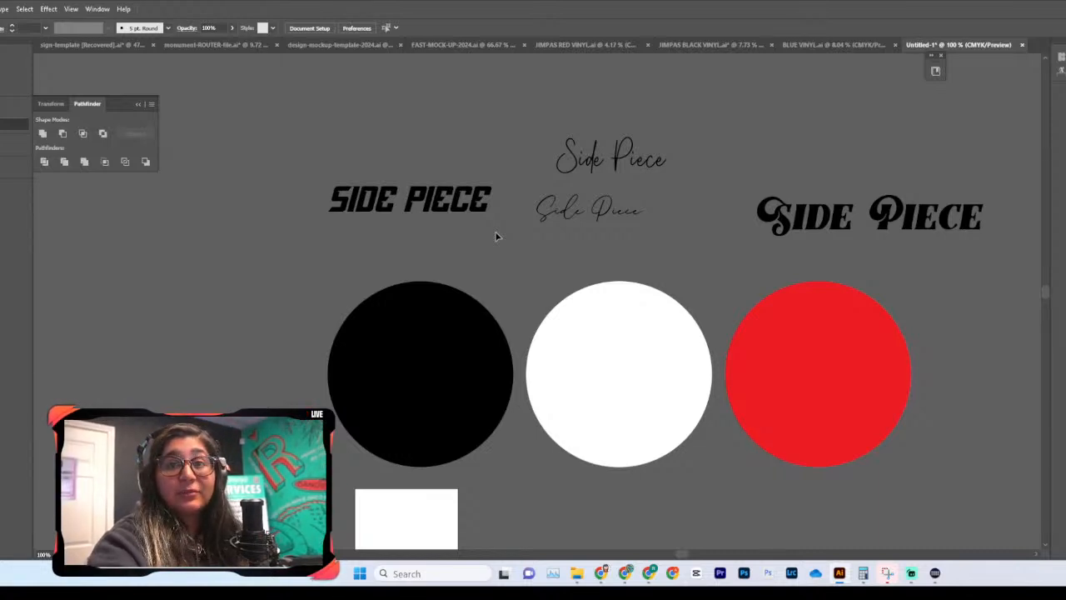
right_click(539, 289)
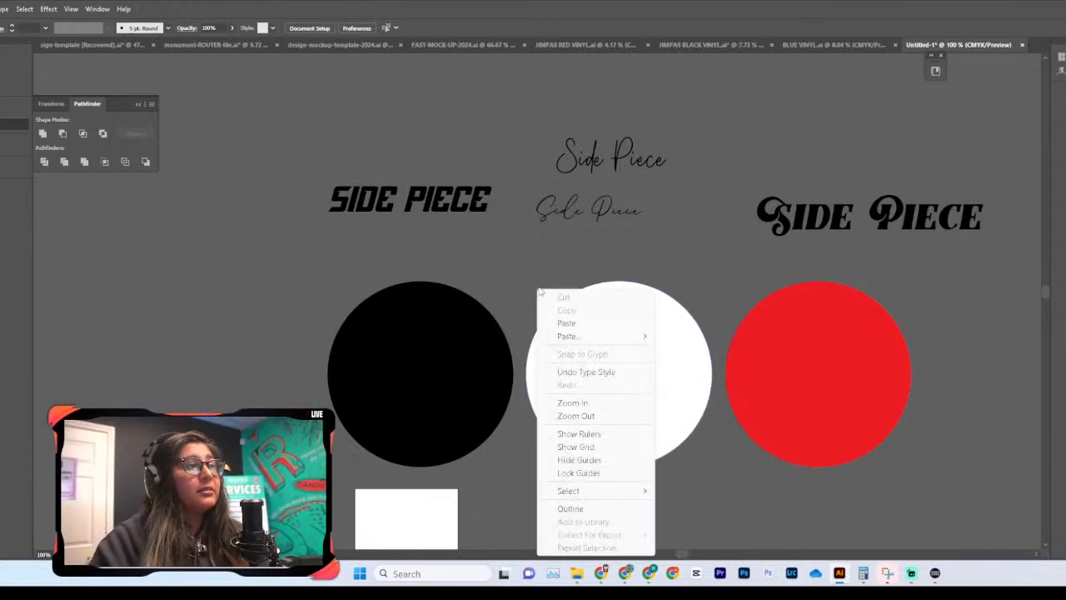
click(573, 213)
scroll(567, 242, up, 4)
scroll(567, 254, right, 1)
scroll(567, 256, down, 5)
click(731, 265)
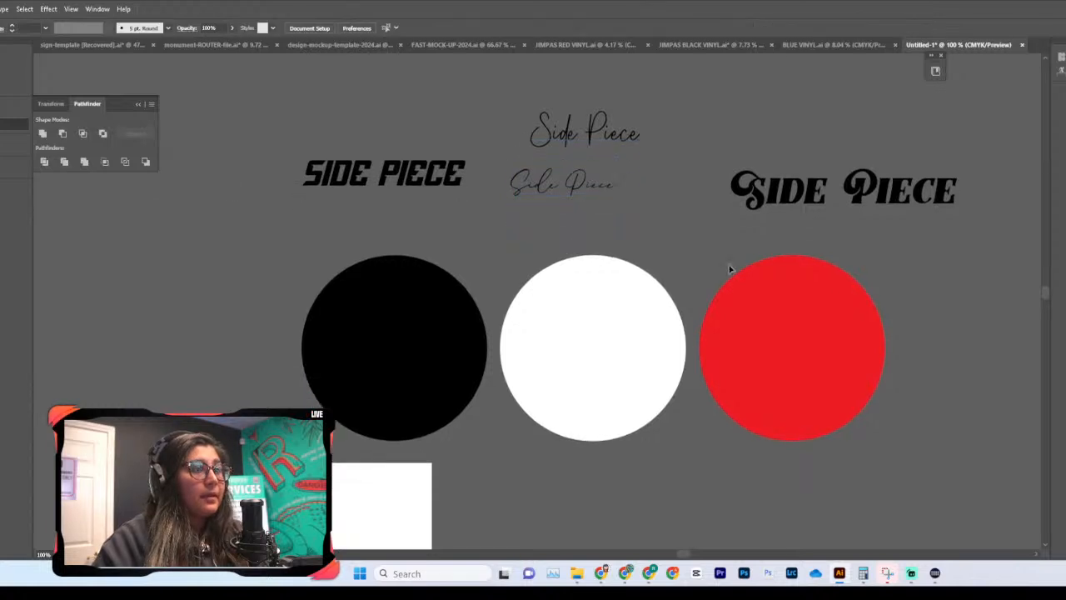
scroll(731, 265, right, 4)
click(744, 231)
scroll(545, 447, left, 4)
scroll(592, 230, right, 1)
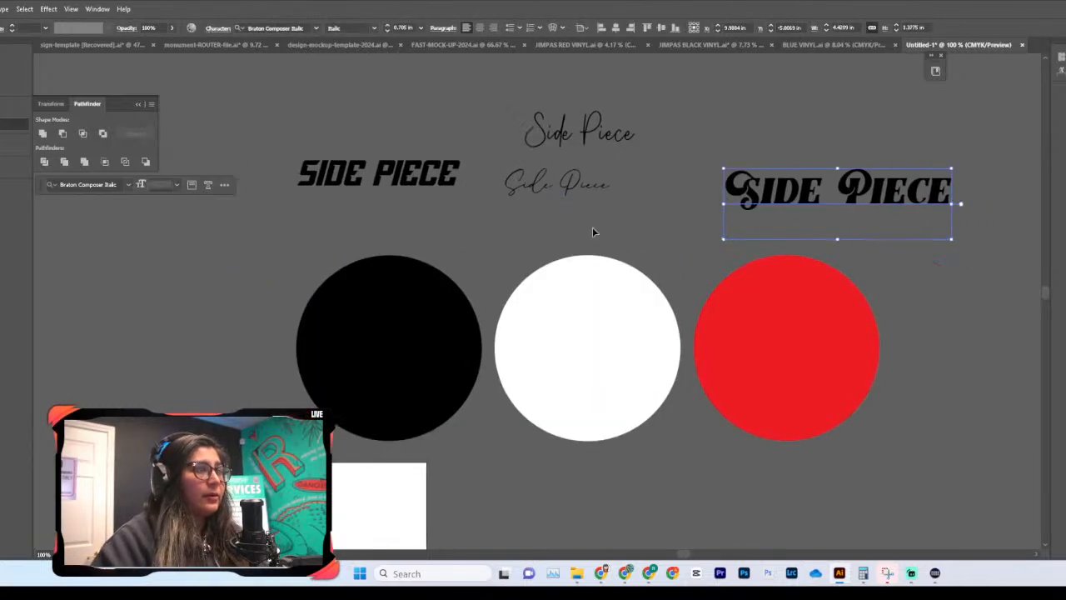
scroll(795, 214, right, 5)
click(447, 247)
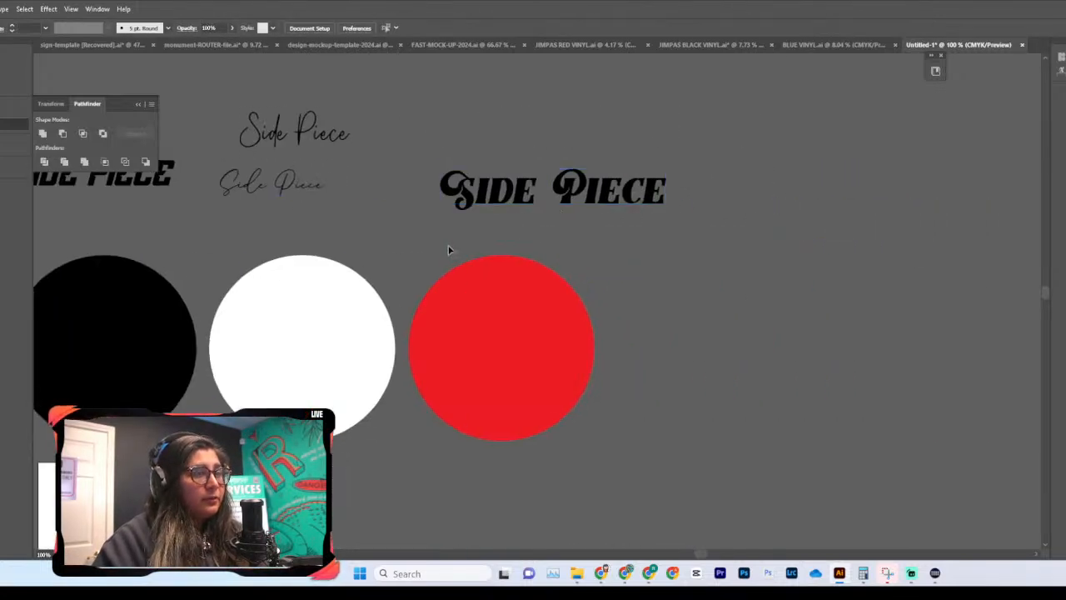
Step: Move the Braton Composer Italic text higher above the red circle and delete the stray small Myriad Pro "Side Piece" text beneath it
scroll(448, 250, up, 2)
scroll(448, 250, left, 2)
scroll(593, 257, up, 4)
scroll(657, 276, right, 3)
scroll(655, 278, down, 3)
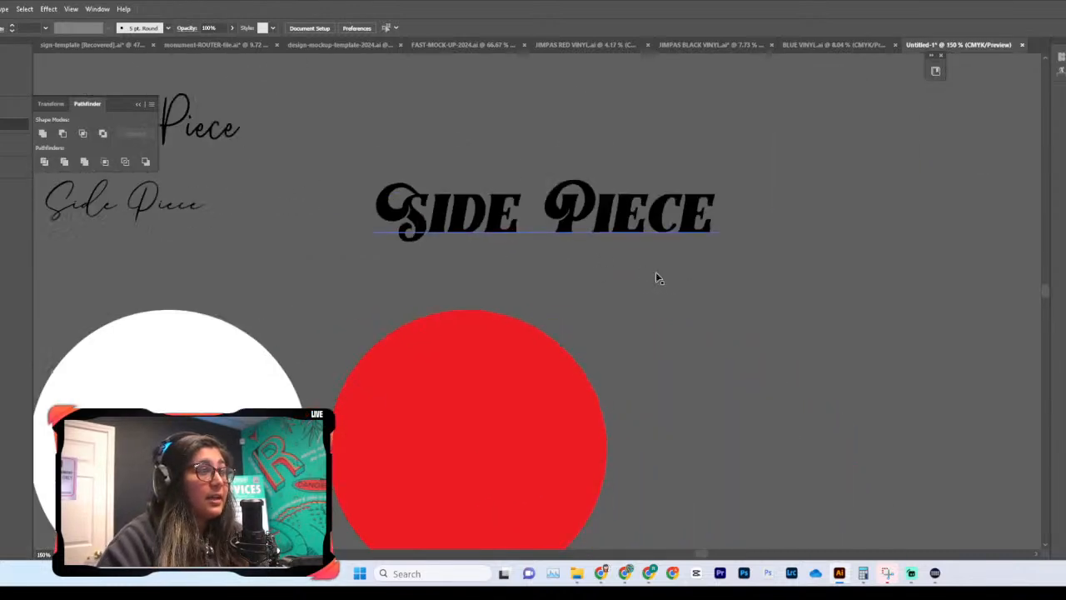
text(Side Piece☒)
drag(573, 214, 543, 95)
click(550, 240)
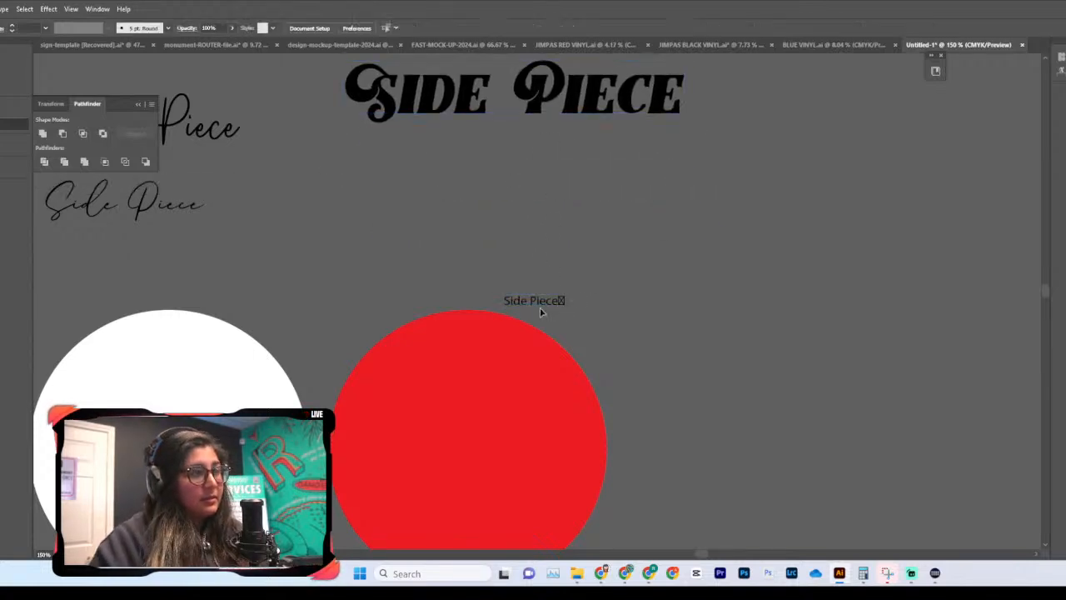
click(539, 303)
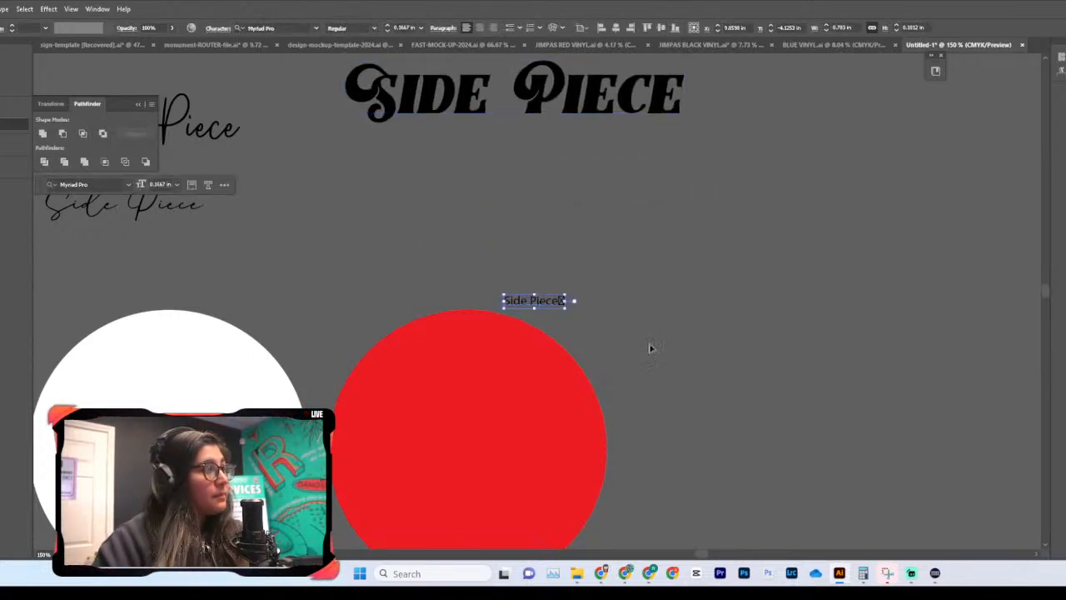
key(Delete)
Step: Duplicate the Braton Composer Italic text and place the copy between the original and the red circle
click(617, 108)
key(ctrl+c)
key(ctrl+v)
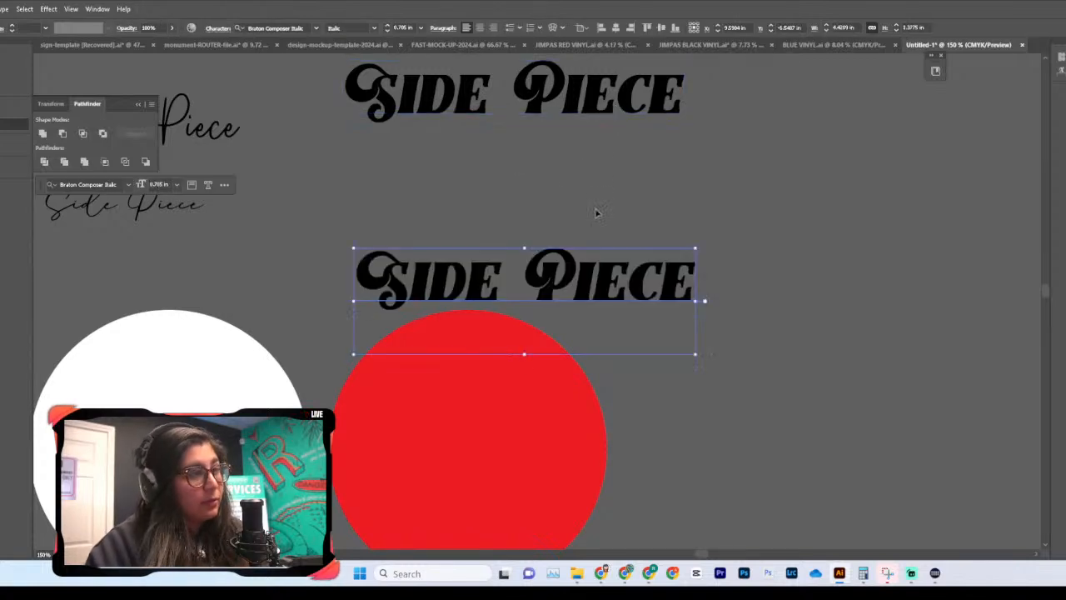
drag(538, 286, 530, 247)
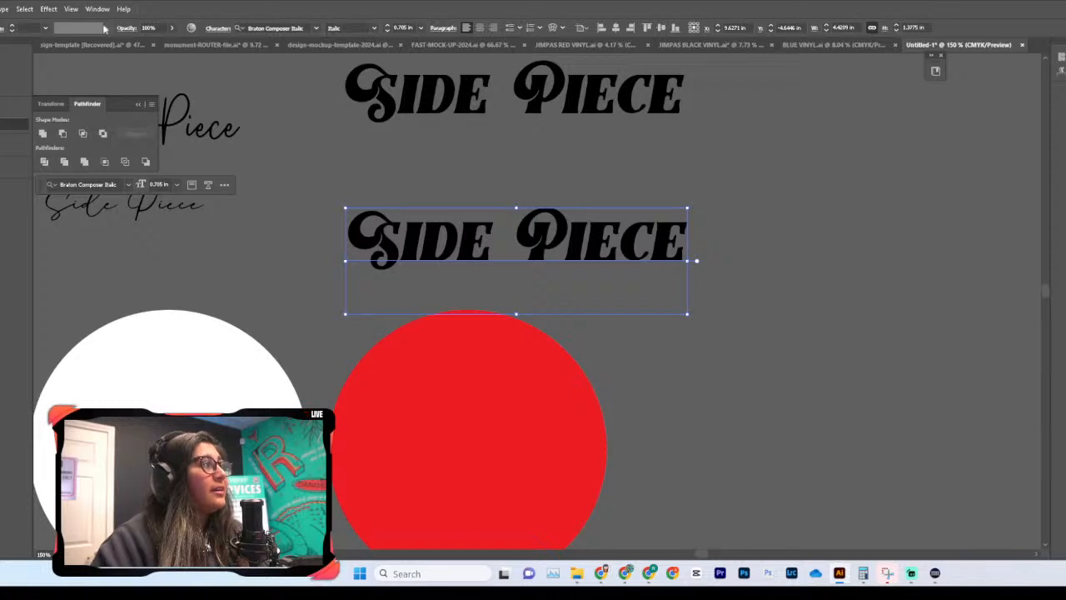
Step: Try to change the Braton Composer Italic copy just above the red circle to Title Case
click(24, 12)
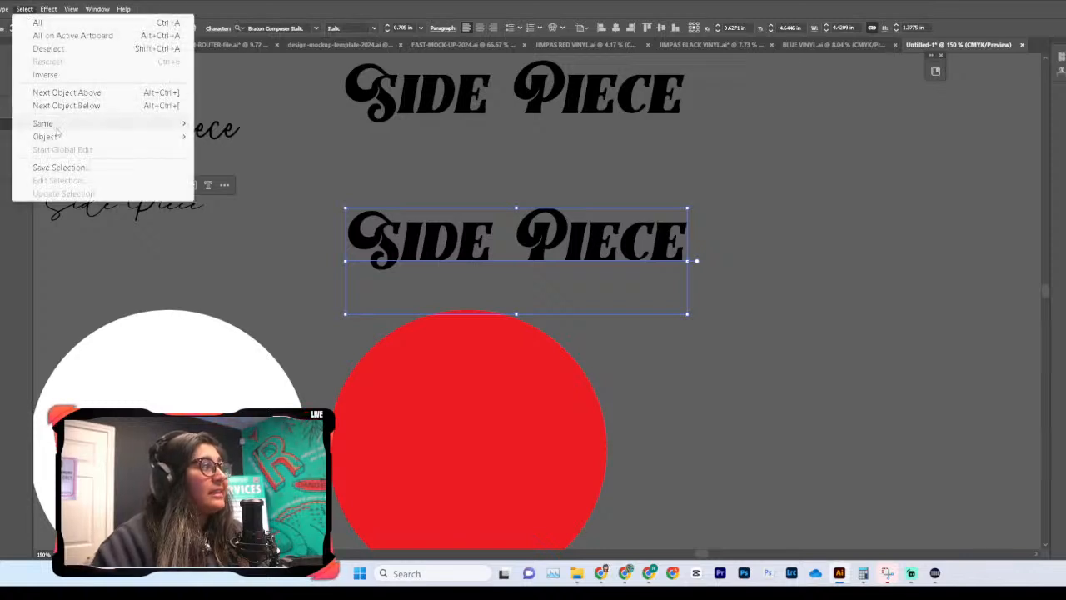
mouse_move(58, 130)
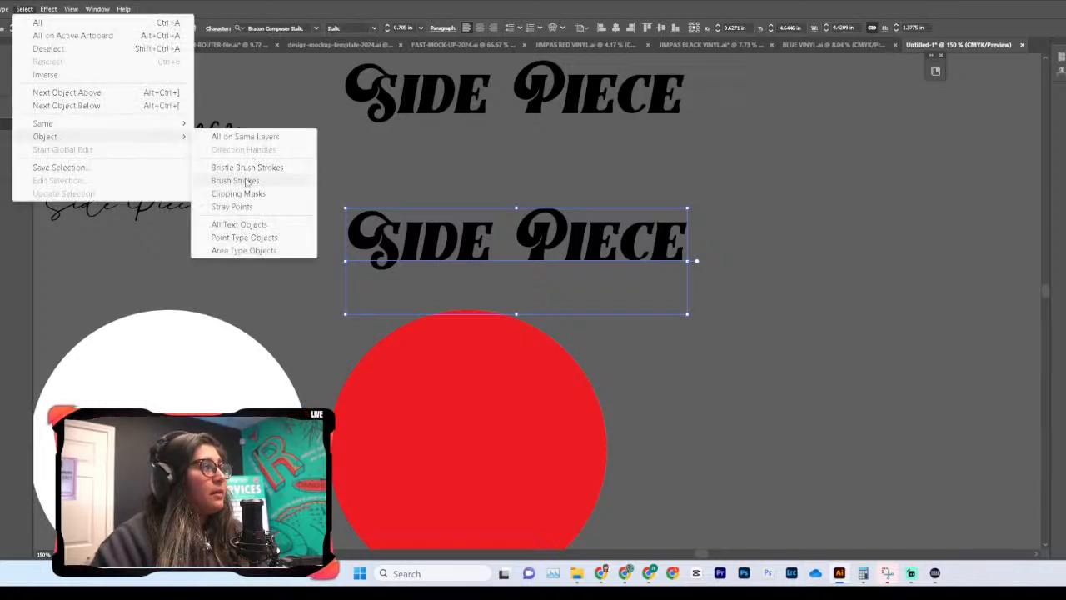
mouse_move(126, 129)
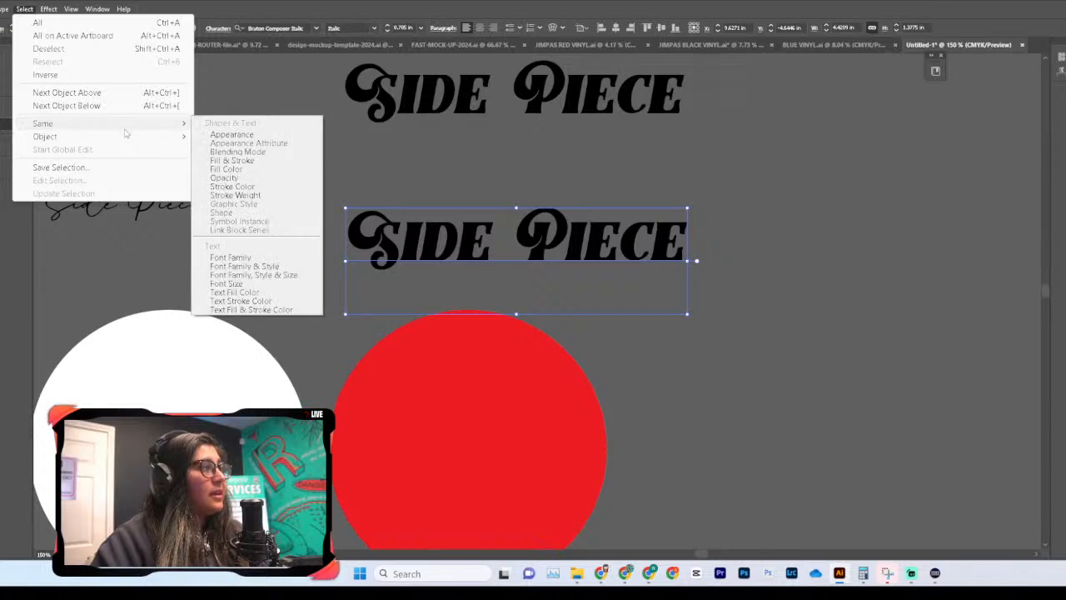
click(48, 9)
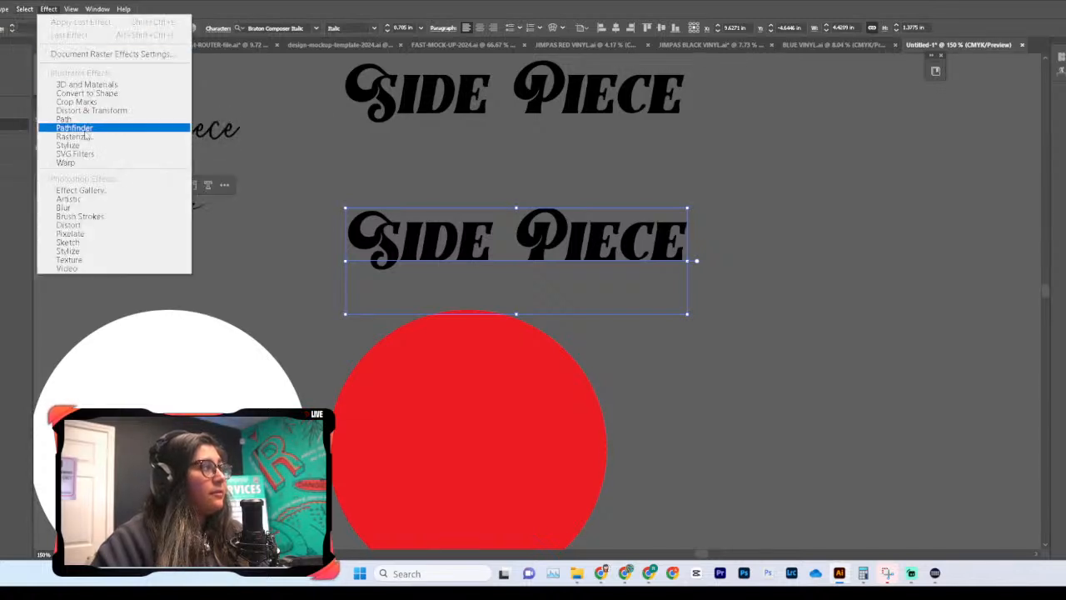
mouse_move(3, 10)
mouse_move(55, 195)
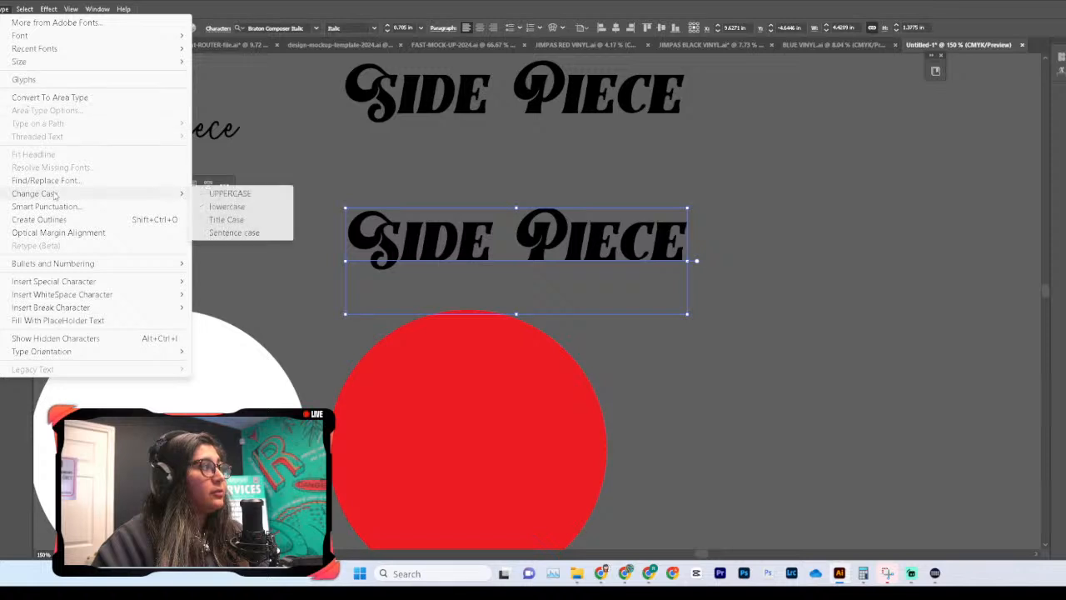
click(225, 219)
double_click(364, 256)
drag(382, 242, 364, 251)
key(Right)
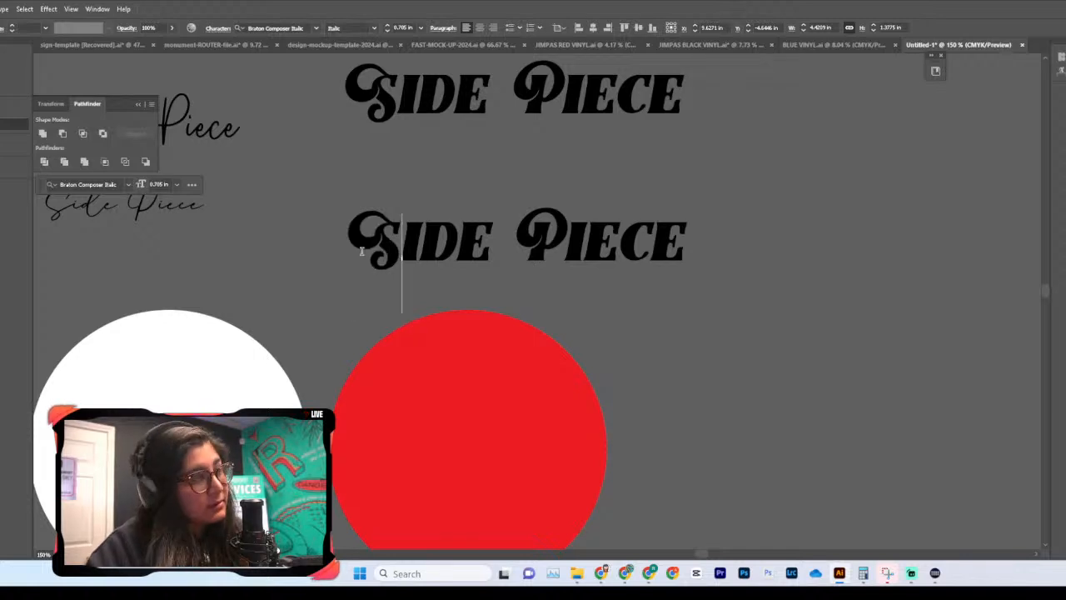
key(Escape)
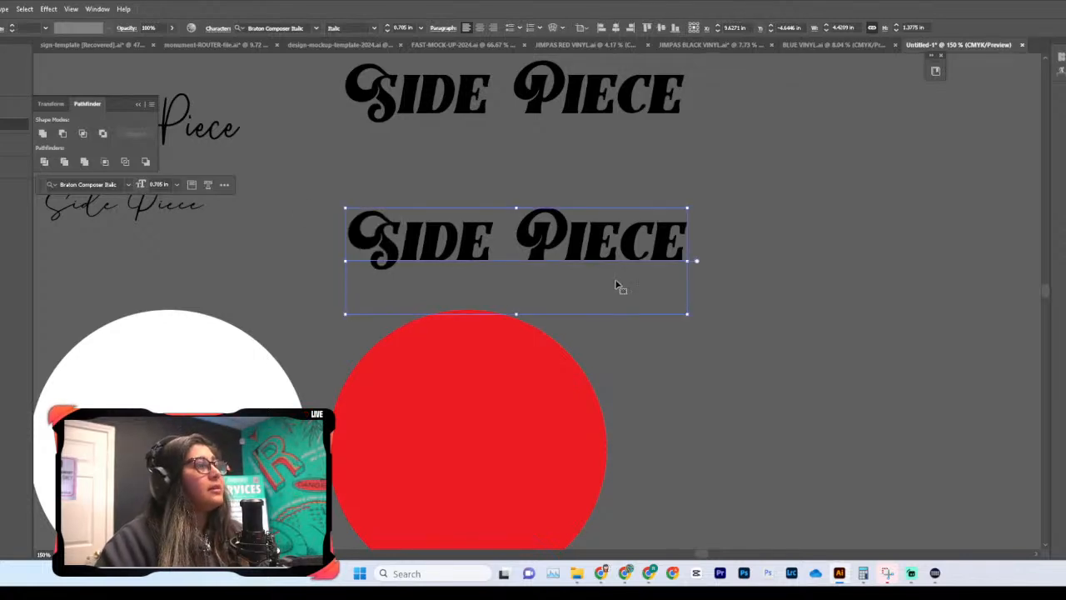
Step: Move the Braton Composer Italic copy higher so it sits closer beneath the original text
scroll(479, 248, left, 5)
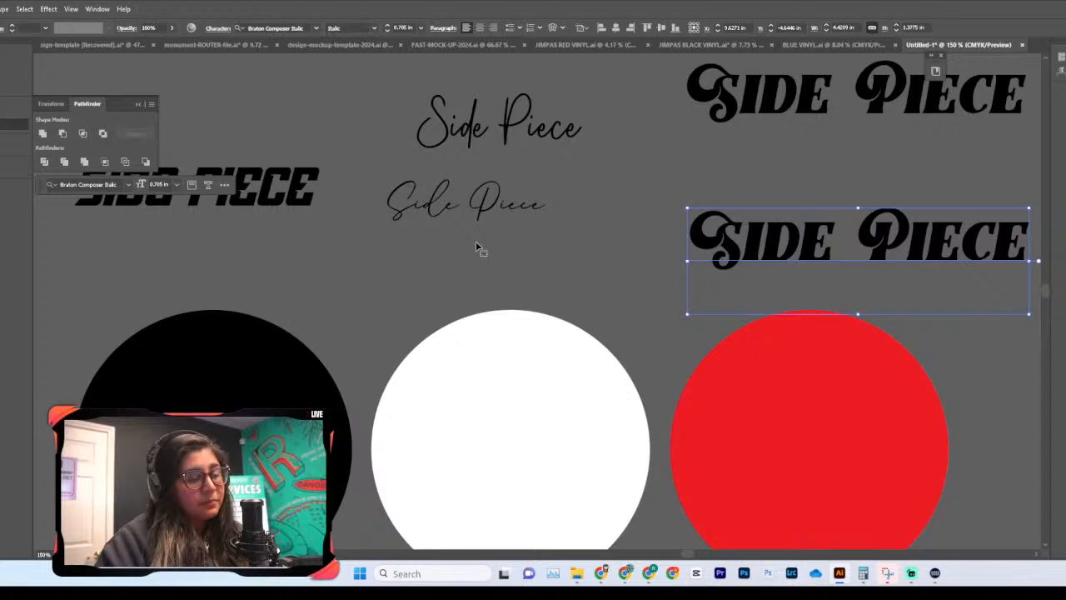
scroll(479, 247, right, 3)
scroll(309, 213, right, 2)
scroll(309, 213, right, 2)
drag(504, 247, 516, 207)
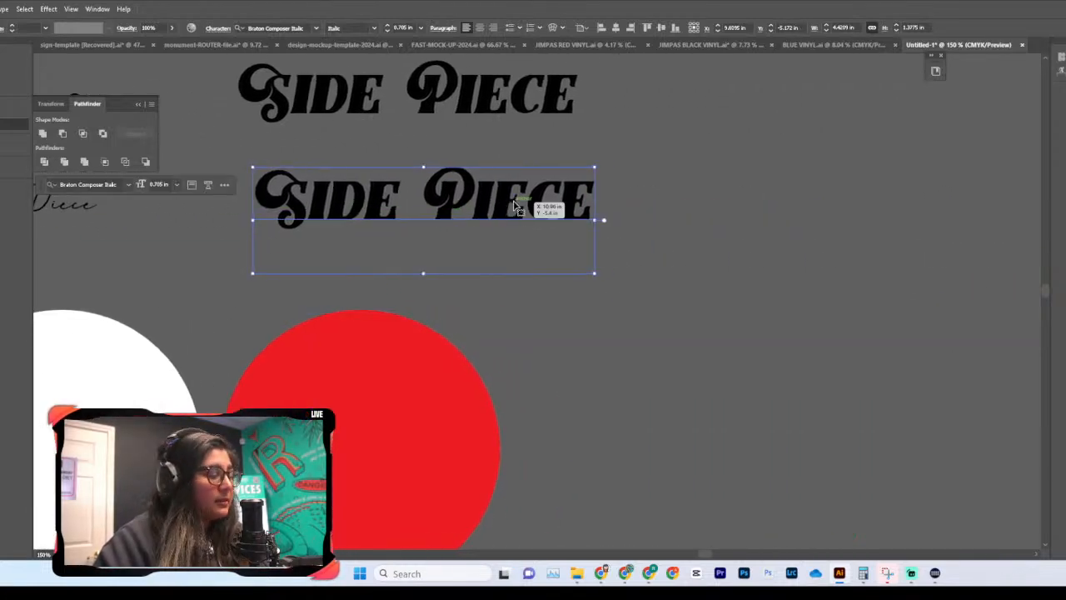
click(492, 203)
click(479, 208)
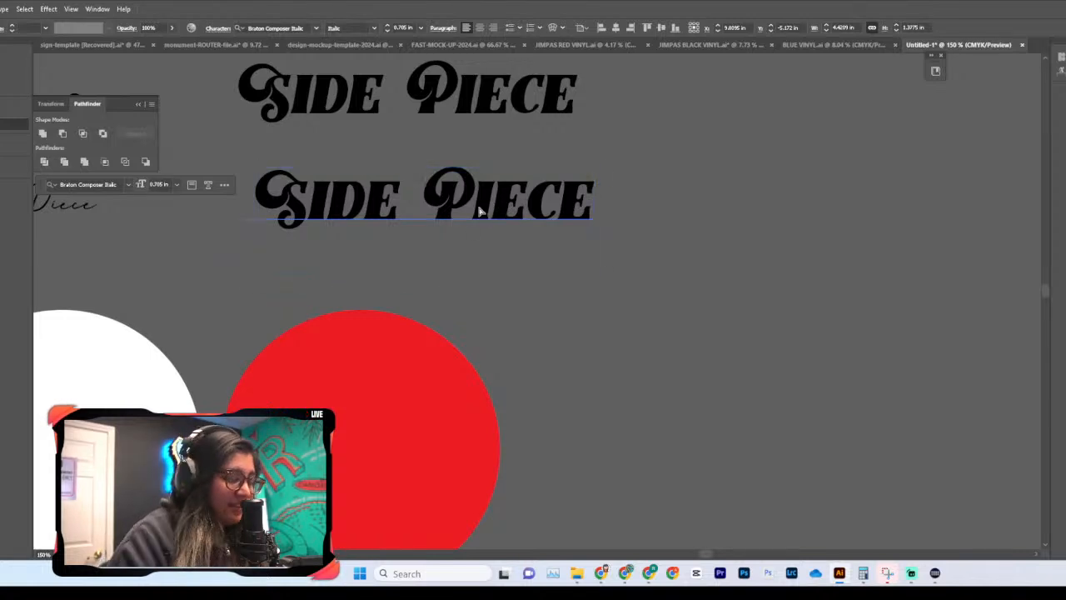
Step: Convert the lower Braton Composer Italic "Side Piece" text to outlines and ungroup its letters
key(ctrl+shift+o)
scroll(479, 213, left, 2)
scroll(511, 200, up, 3)
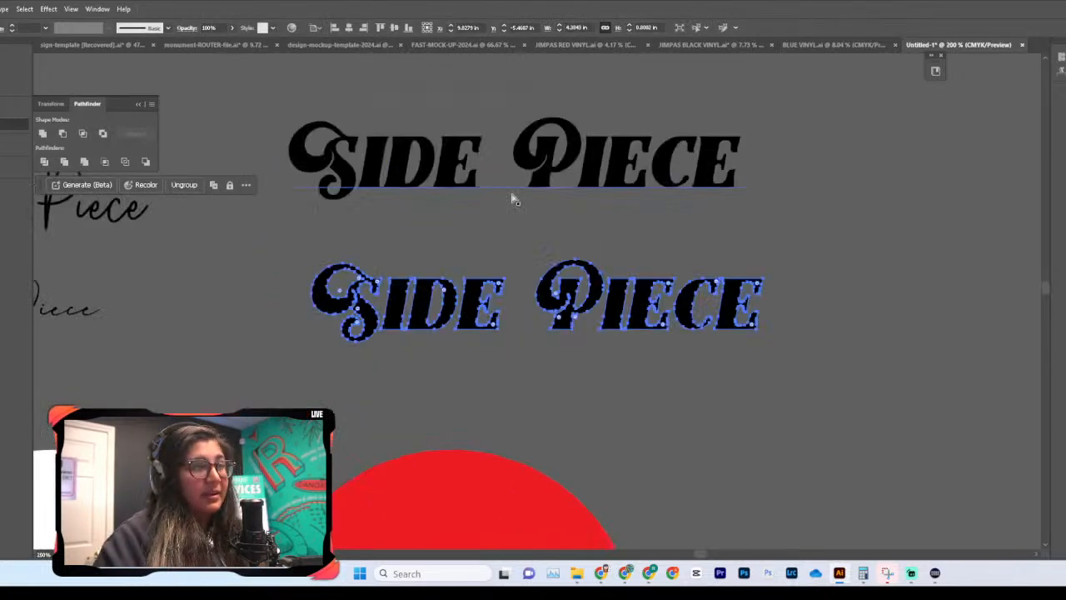
scroll(464, 305, down, 1)
right_click(434, 289)
click(535, 158)
click(523, 171)
click(525, 205)
Step: Group the outlined letters of the word "Piece" into one object
scroll(551, 230, down, 1)
click(551, 236)
drag(519, 240, 1034, 364)
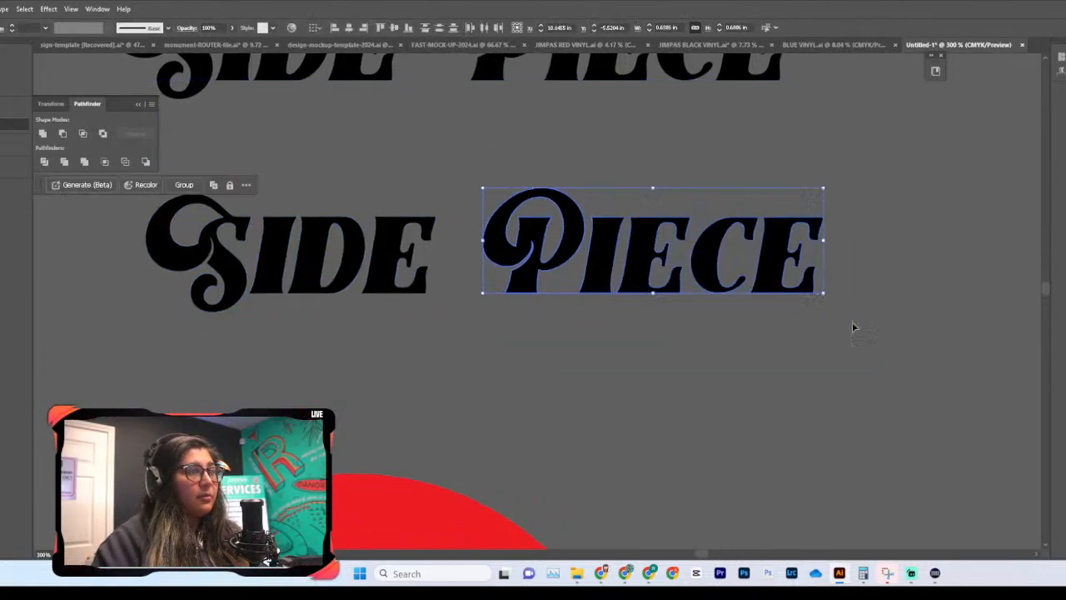
scroll(833, 321, down, 5)
key(a)
key(v)
scroll(505, 241, left, 2)
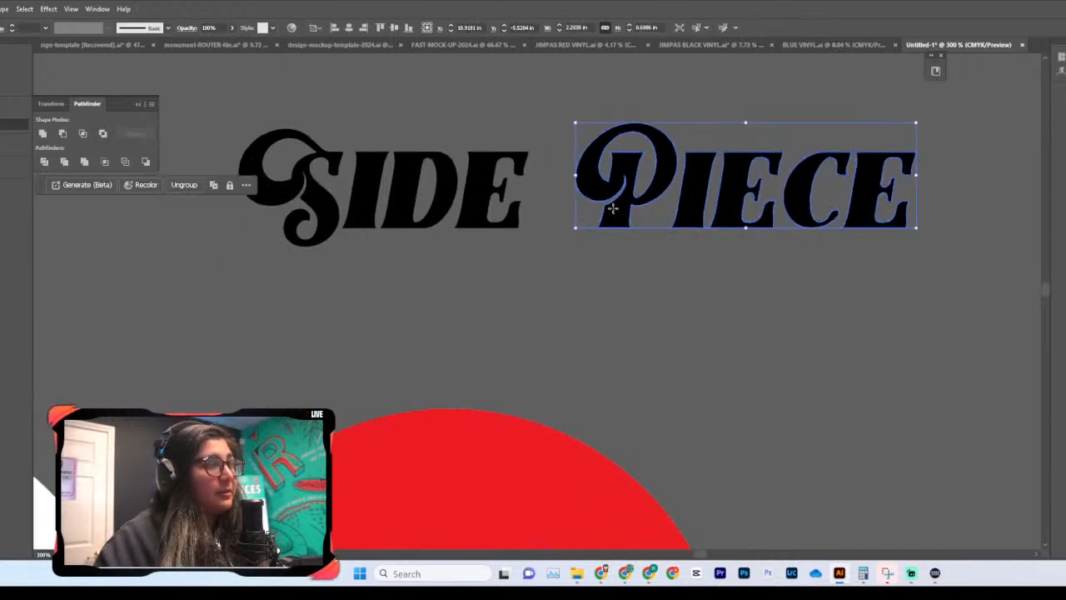
Step: Move the grouped "Piece" below the word "Side", offset to its right
drag(611, 209, 409, 364)
scroll(435, 195, left, 4)
click(844, 255)
click(446, 252)
scroll(445, 251, right, 3)
click(893, 258)
click(478, 215)
click(700, 226)
Step: Select the outlined letters of "Side" and group them into one object
click(385, 240)
key(ctrl+shift+g)
click(580, 237)
click(477, 220)
click(425, 218)
click(323, 202)
drag(245, 157, 575, 213)
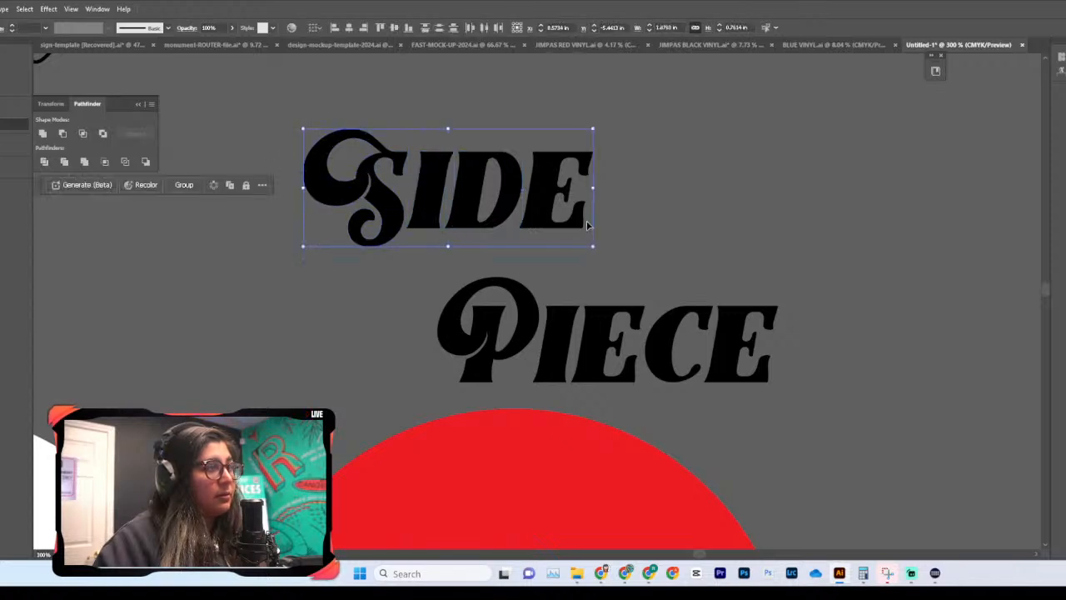
key(ctrl+g)
Step: Move "Piece" up so the top of its P tucks closely under "Side"
scroll(639, 236, right, 3)
drag(486, 343, 445, 292)
drag(441, 293, 465, 293)
click(555, 226)
key(ctrl+minus)
key(ctrl+minus)
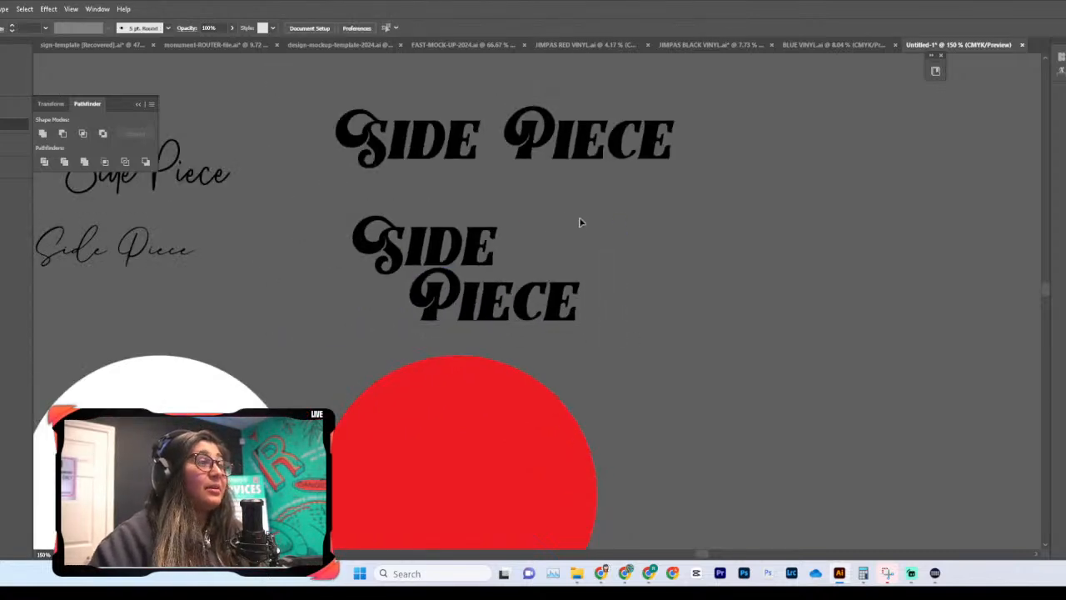
Step: Shift "Piece" further left and slightly down beneath "Side" to make the stacked lettering narrower
scroll(583, 216, down, 3)
click(515, 199)
scroll(500, 184, down, 2)
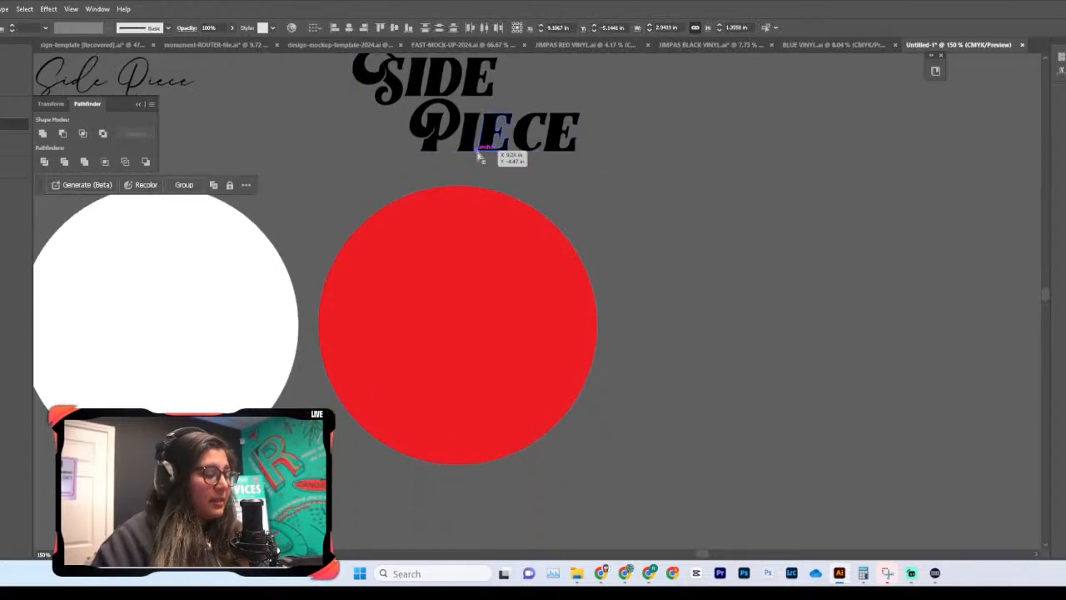
scroll(492, 196, down, 4)
scroll(489, 269, up, 6)
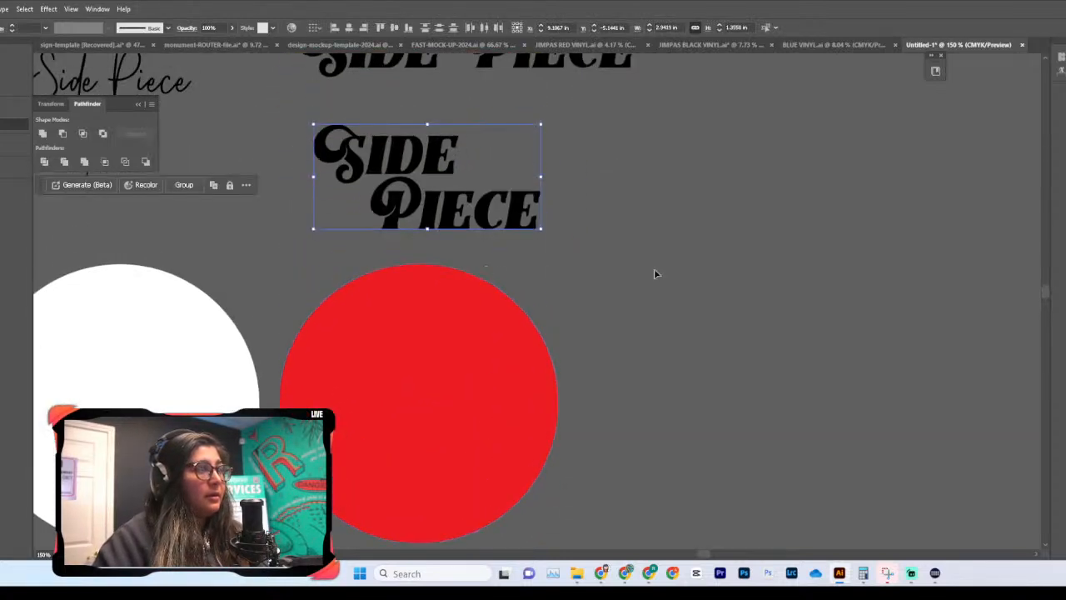
click(654, 270)
mouse_move(436, 208)
mouse_down()
mouse_move(442, 217)
mouse_move(431, 214)
mouse_up()
click(602, 228)
scroll(544, 224, up, 2)
drag(464, 275, 464, 279)
Step: Copy the stacked "Side Piece" lettering and place the copy to the right of the original, level with it
drag(562, 226, 329, 285)
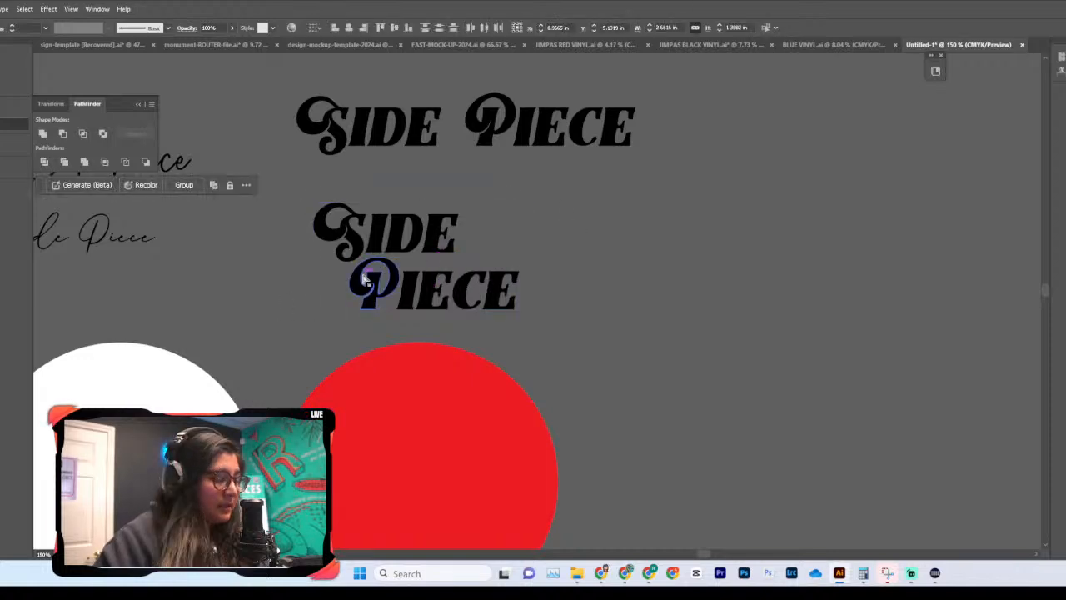
scroll(364, 282, right, 6)
key(ctrl+v)
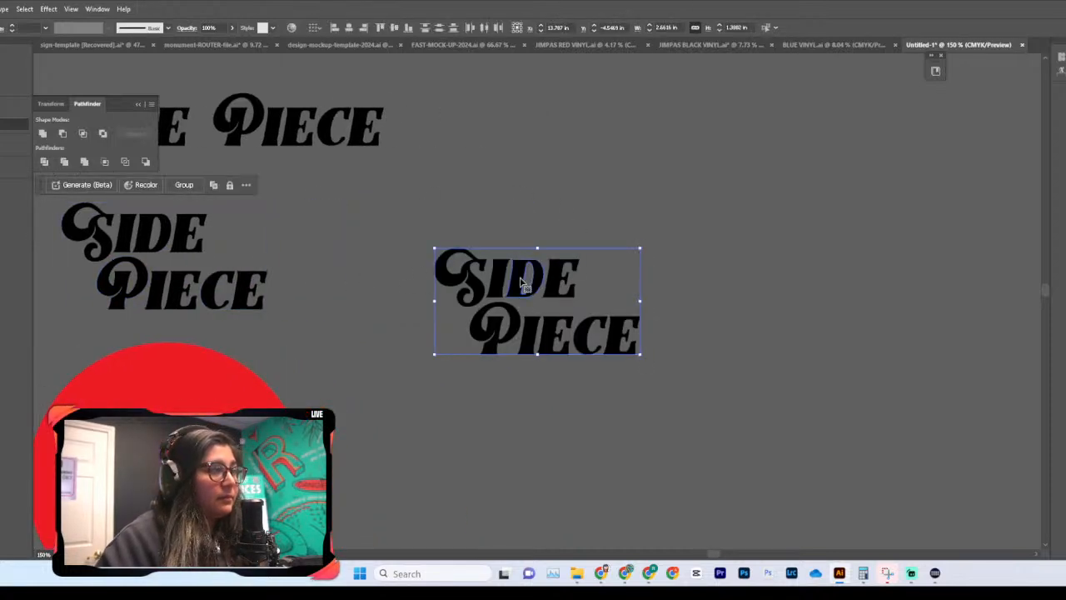
drag(521, 283, 505, 244)
scroll(555, 221, up, 2)
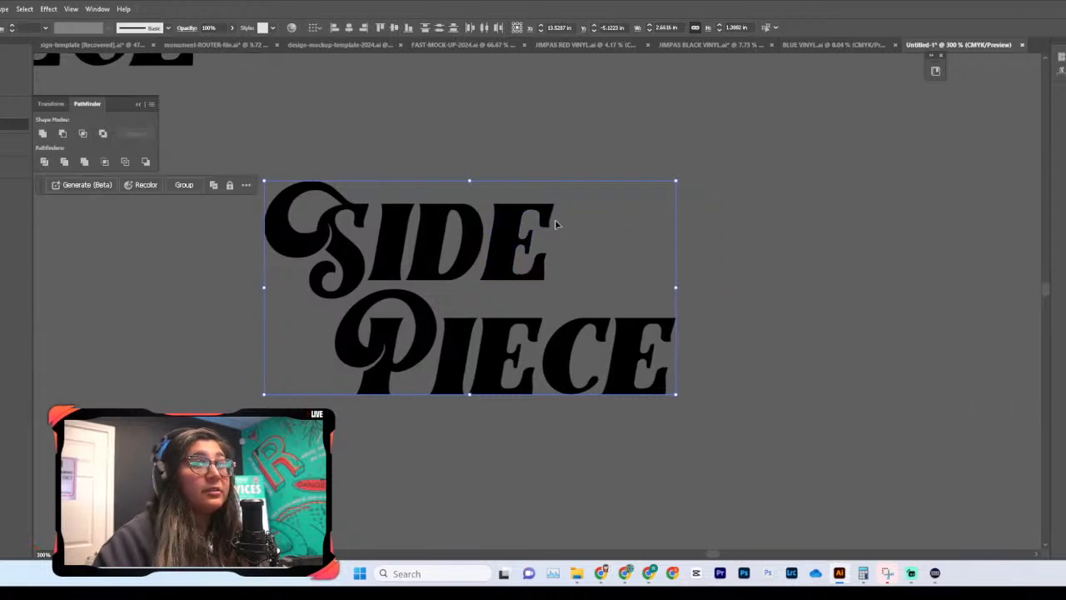
Step: Nudge "Piece" slightly up and left toward "Side" in the stacked lettering's copy
click(868, 325)
click(455, 342)
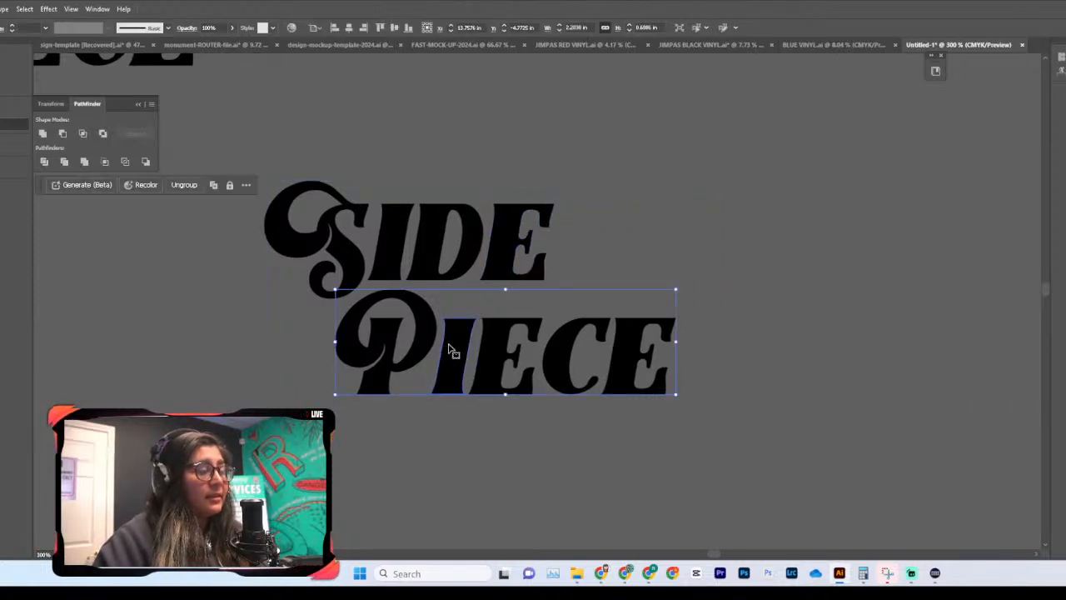
mouse_move(455, 344)
mouse_down()
mouse_move(390, 346)
mouse_move(546, 359)
mouse_move(459, 350)
mouse_move(453, 339)
mouse_up()
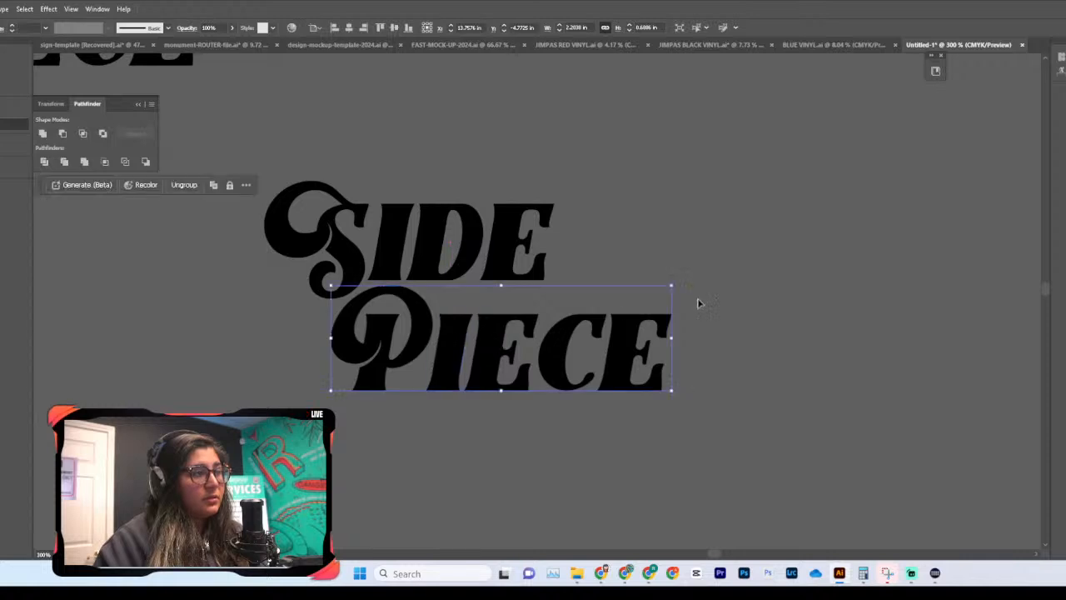
click(585, 265)
Step: Stretch the E of "Side" in the copy down to the baseline of "Piece", overlapping its first E
scroll(582, 262, down, 2)
scroll(581, 261, right, 1)
click(491, 226)
double_click(489, 228)
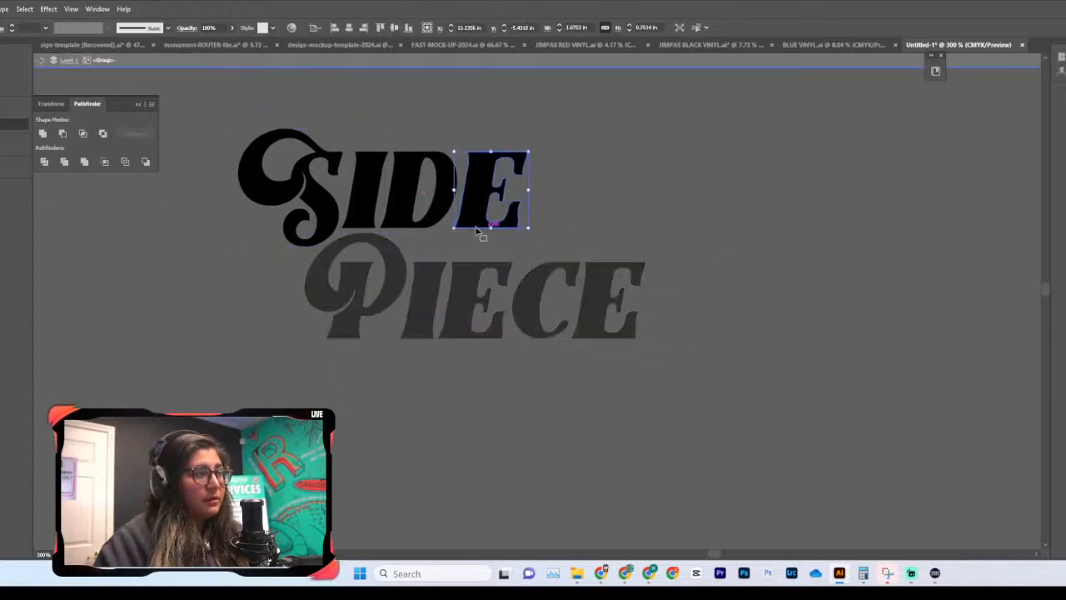
drag(491, 226, 477, 340)
double_click(628, 203)
scroll(628, 203, left, 1)
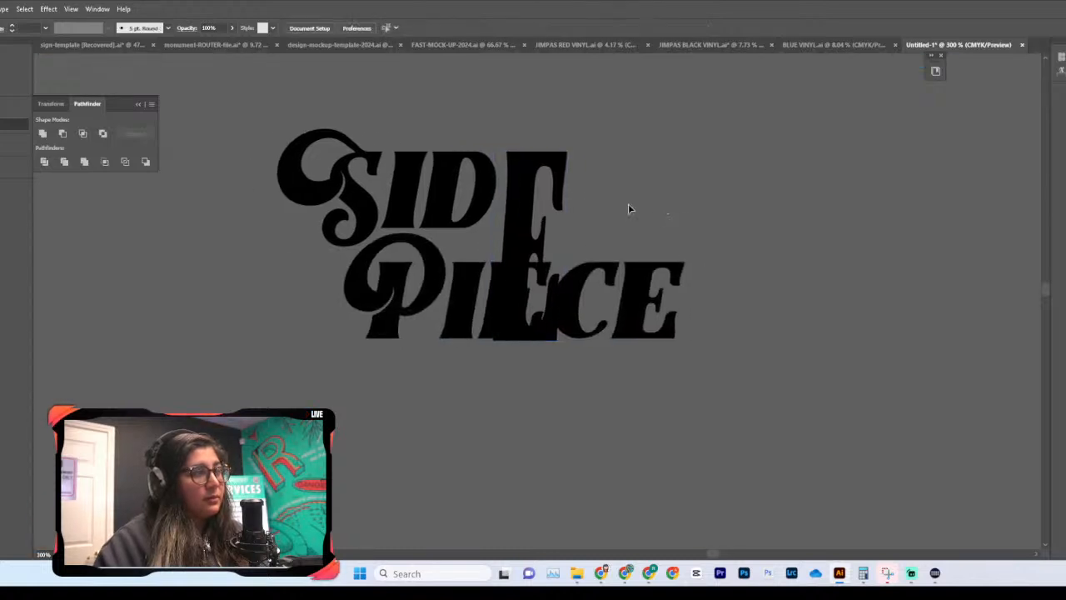
Step: Move the stacked lettering with the stretched E higher and slightly further from the original stacked version
key(ctrl+minus)
key(ctrl+minus)
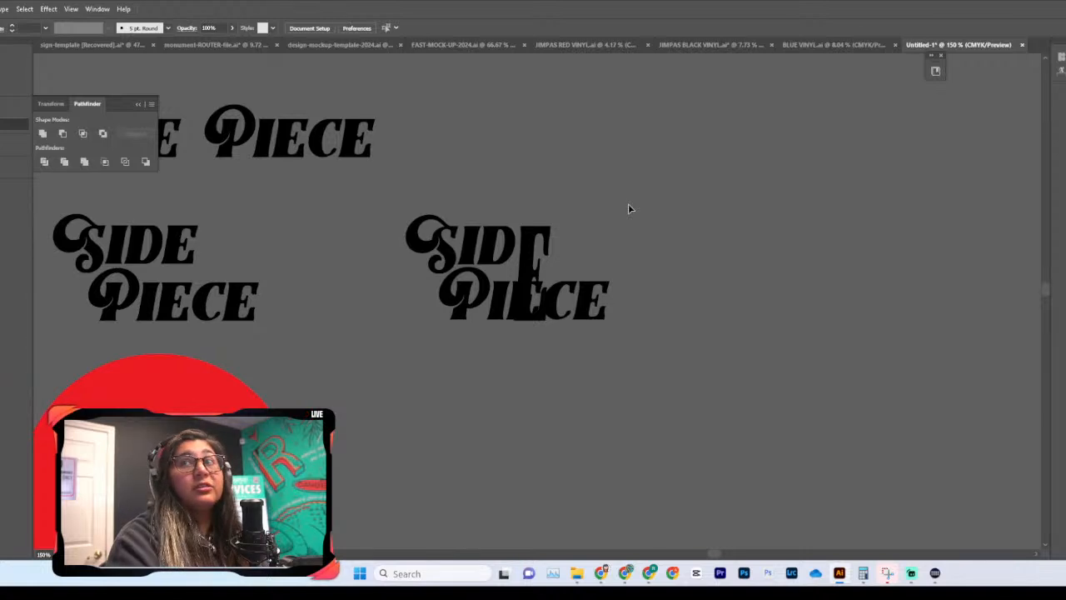
scroll(700, 295, left, 5)
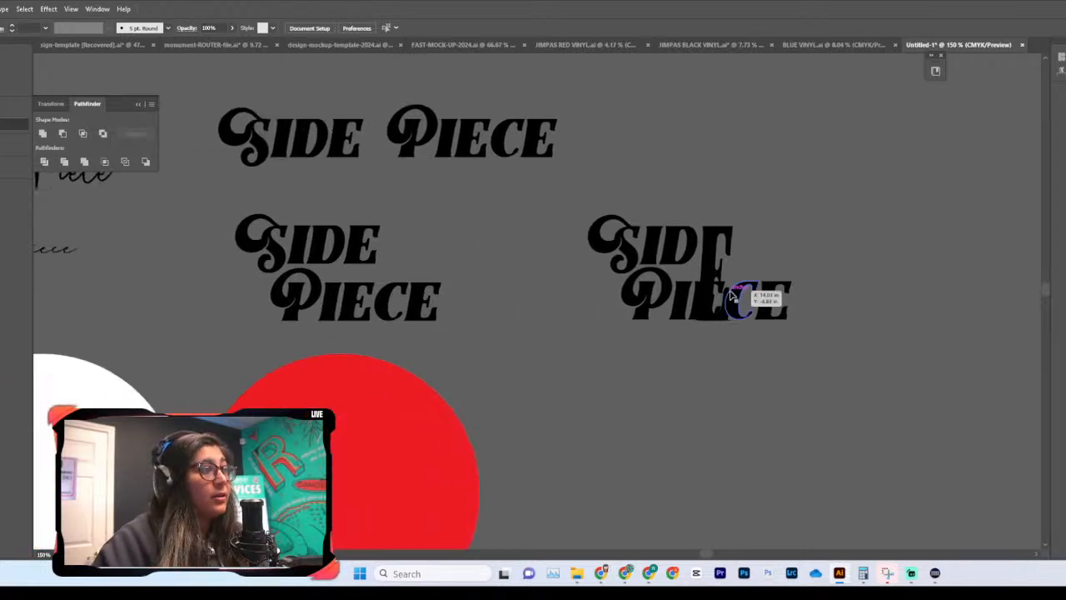
scroll(672, 329, left, 3)
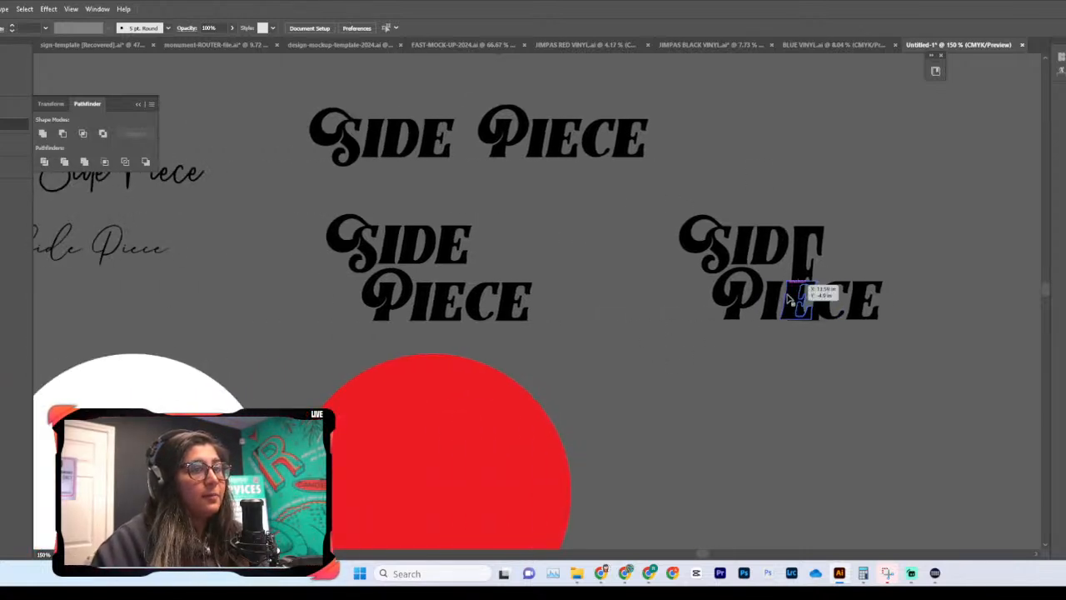
click(807, 273)
scroll(859, 269, left, 6)
scroll(859, 270, right, 5)
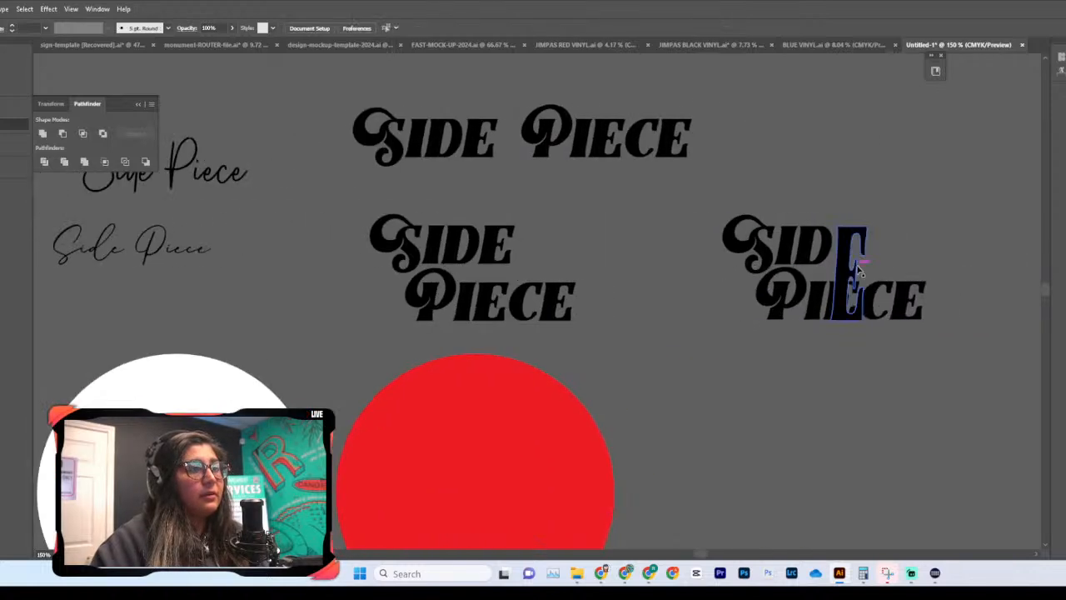
shift+click(808, 282)
drag(815, 304, 831, 244)
click(599, 238)
Step: Place the stacked "Side Piece" lettering on the red circle and enlarge it to nearly fill the circle's width
scroll(604, 241, down, 3)
scroll(604, 240, left, 3)
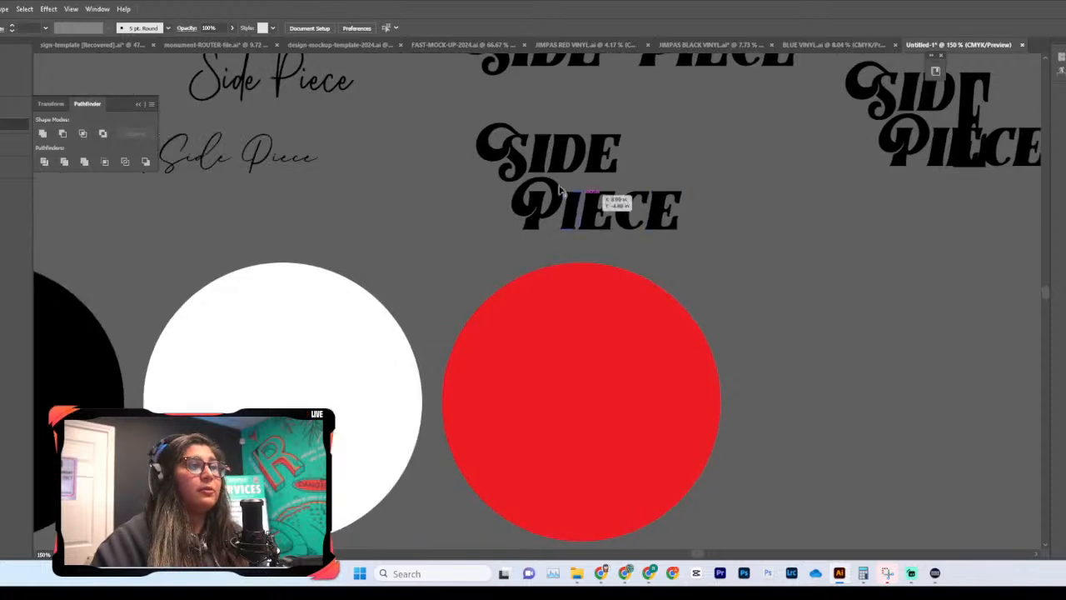
click(604, 212)
drag(605, 218, 604, 431)
scroll(578, 395, down, 3)
mouse_move(577, 357)
mouse_down()
mouse_move(581, 388)
mouse_move(585, 376)
mouse_up()
click(767, 401)
key(ctrl+equal)
key(ctrl+equal)
key(ctrl+minus)
key(ctrl+minus)
key(ctrl+equal)
key(ctrl+equal)
scroll(766, 401, right, 5)
scroll(652, 264, left, 5)
Step: Try enlarging the word "Side" on the red circle and undo the attempts
click(647, 278)
scroll(648, 278, right, 1)
scroll(648, 278, right, 2)
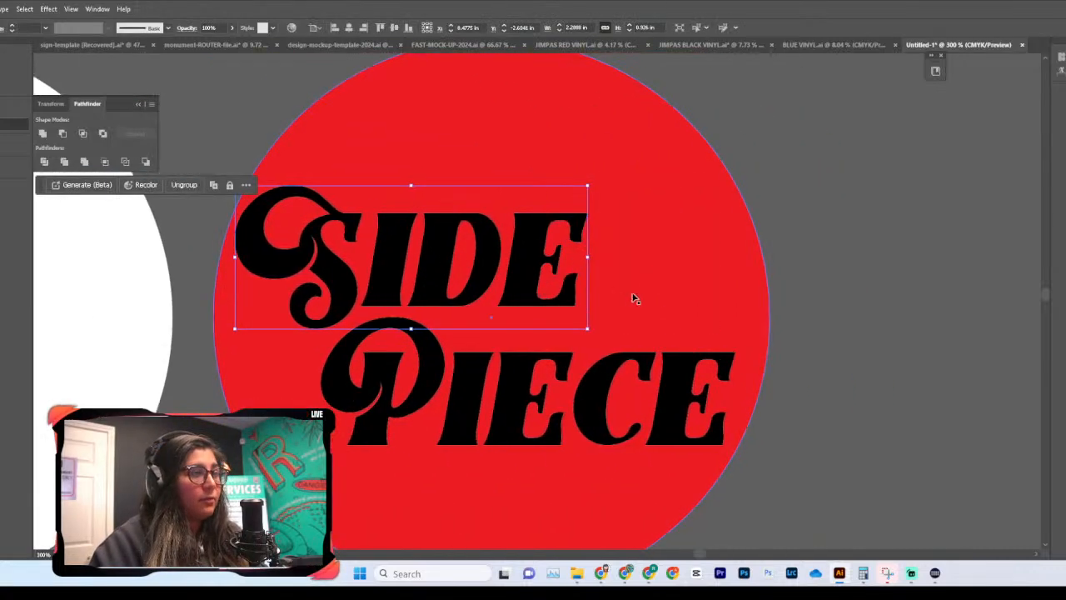
drag(589, 261, 733, 260)
key(ctrl+z)
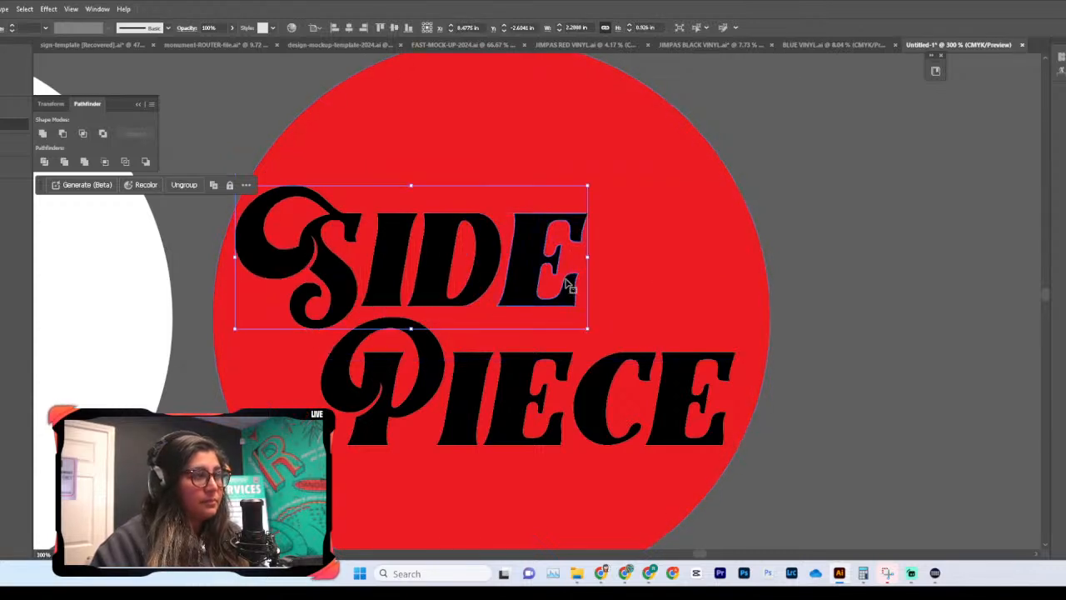
drag(588, 258, 821, 258)
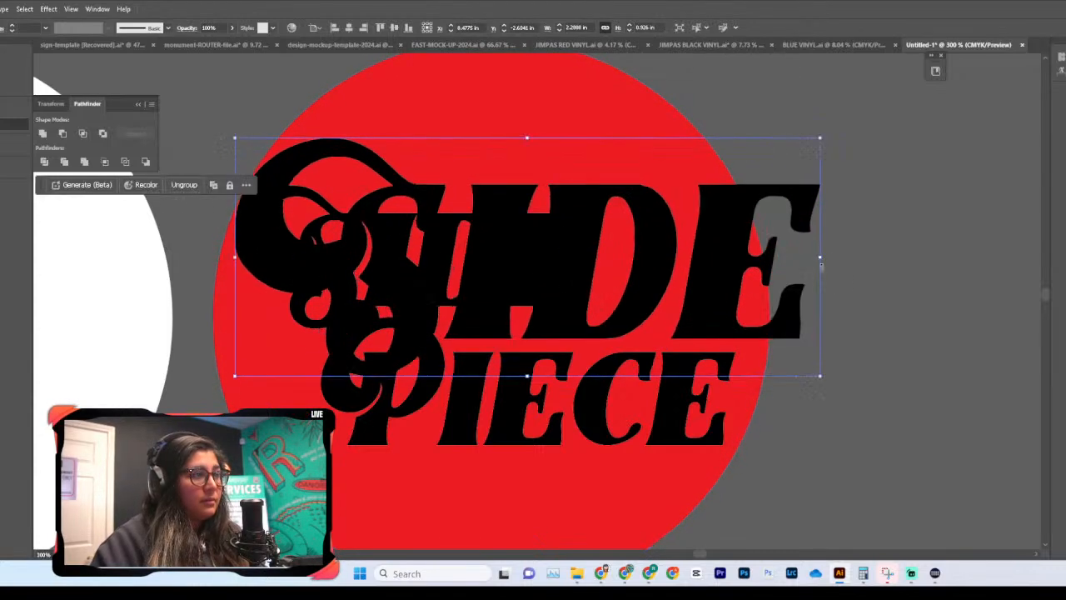
click(807, 268)
drag(706, 273, 670, 406)
click(528, 265)
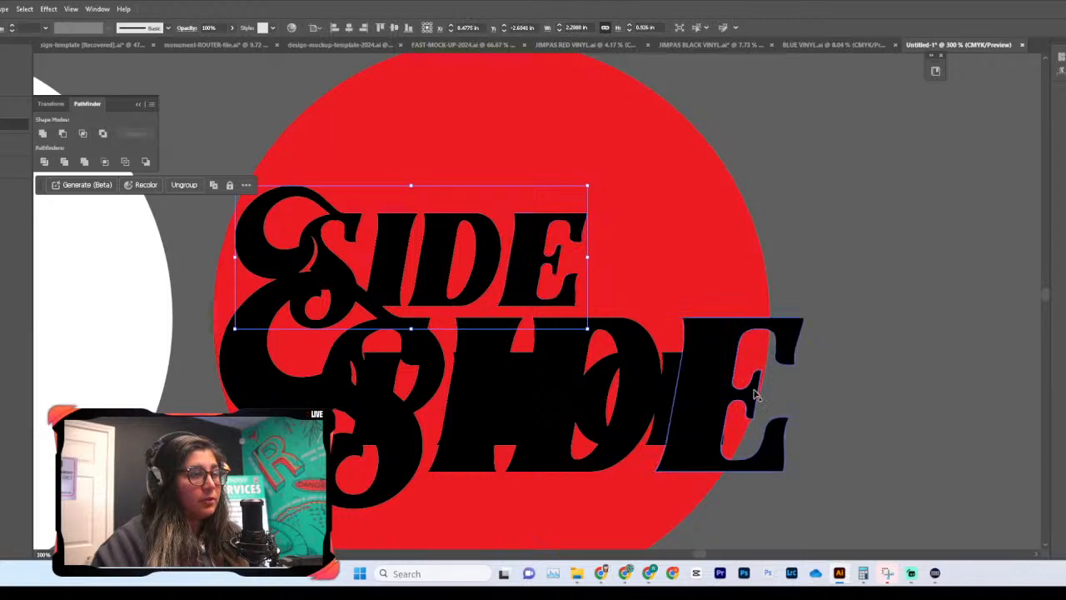
key(ctrl+z)
key(ctrl+z)
click(853, 331)
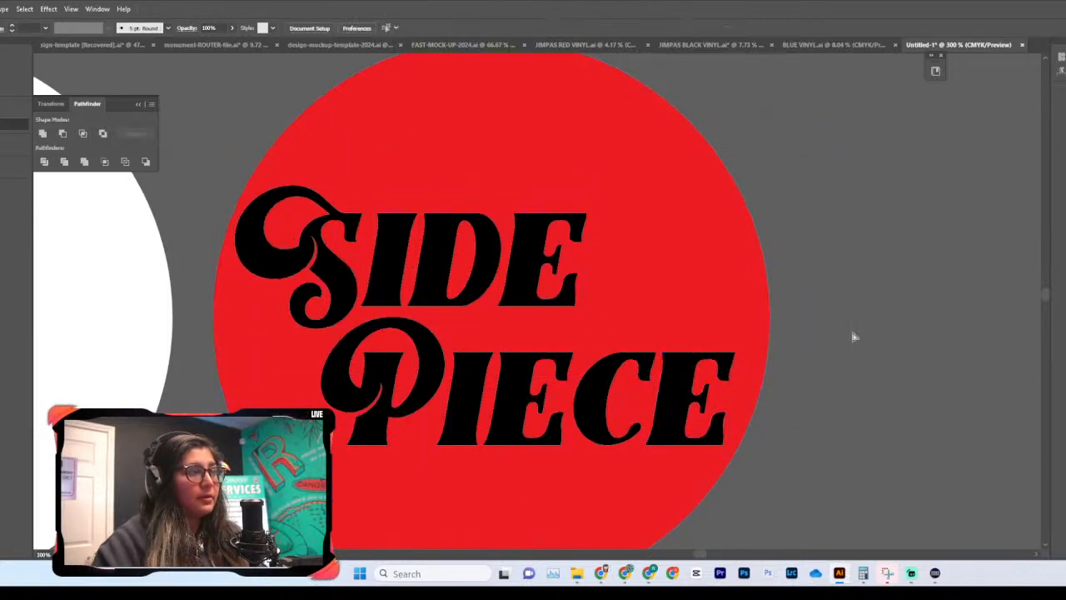
Step: Duplicate the red circle with its "Side Piece" lettering and place the copy to the right of the original
key(ctrl+1)
scroll(716, 333, right, 1)
click(486, 297)
drag(485, 298, 650, 323)
key(ctrl+equal)
key(ctrl+equal)
key(ctrl+equal)
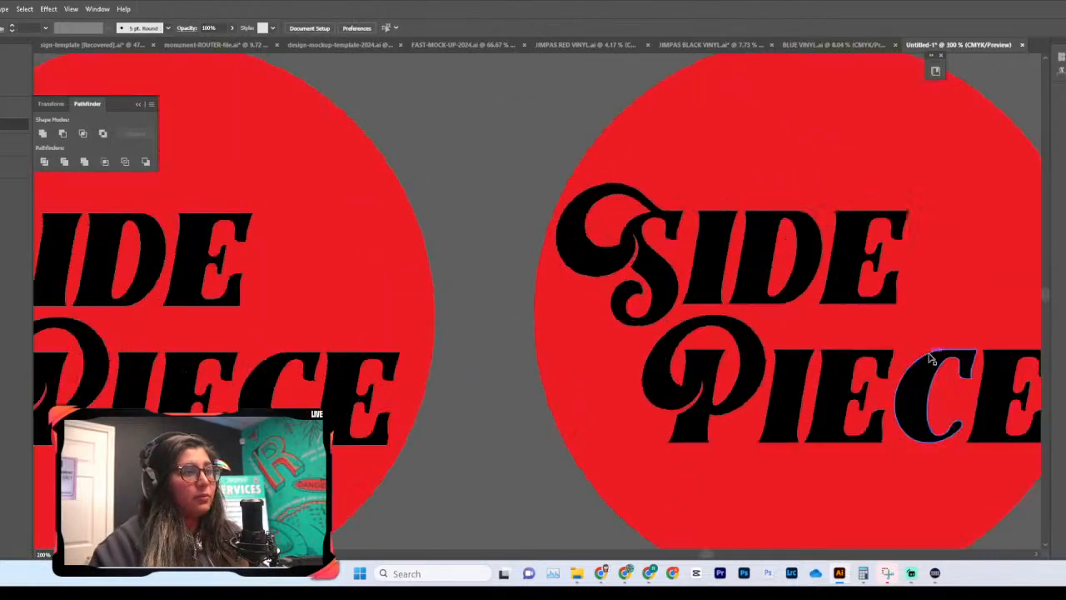
scroll(933, 362, right, 3)
click(503, 280)
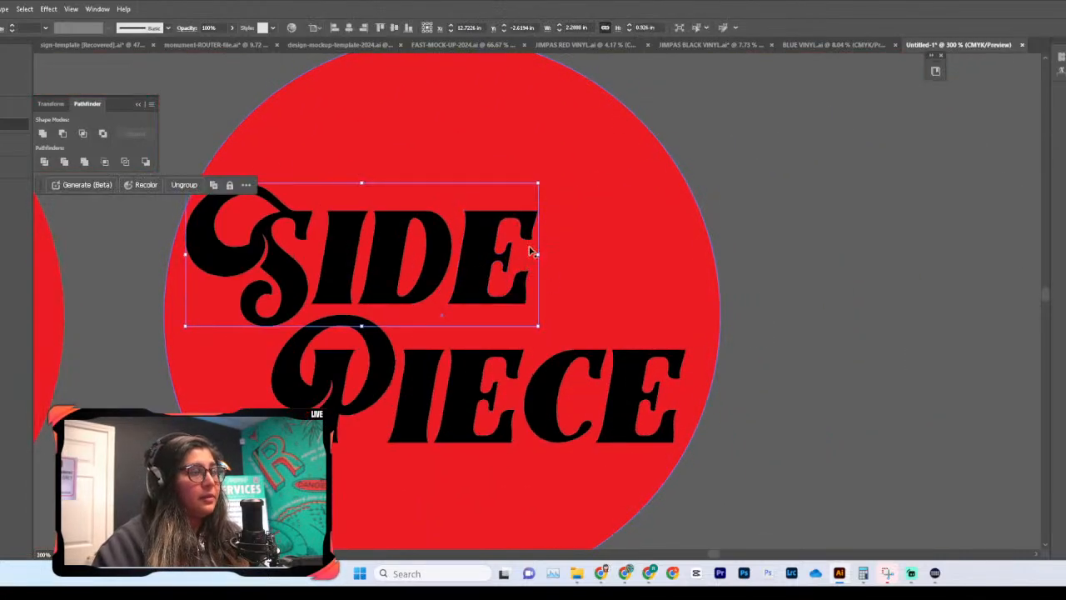
scroll(541, 255, right, 1)
drag(540, 257, 688, 264)
scroll(688, 264, right, 1)
key(ctrl+z)
Step: Make an enlarged copy of "Side" nearly filling the copied red circle's width and delete the smaller original word
click(452, 253)
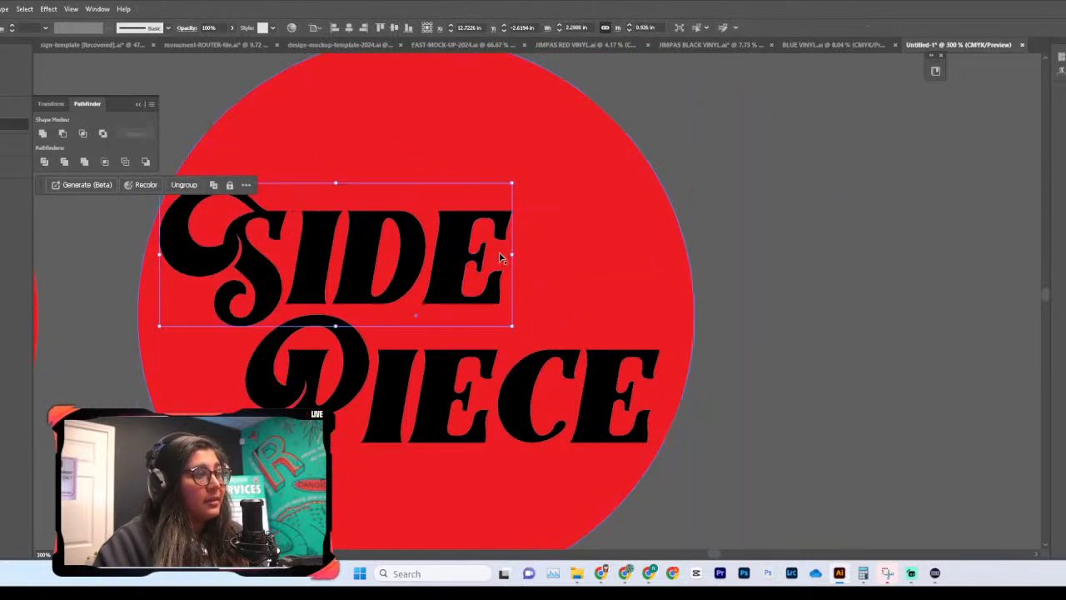
drag(513, 254, 643, 256)
key(ctrl+shift+a)
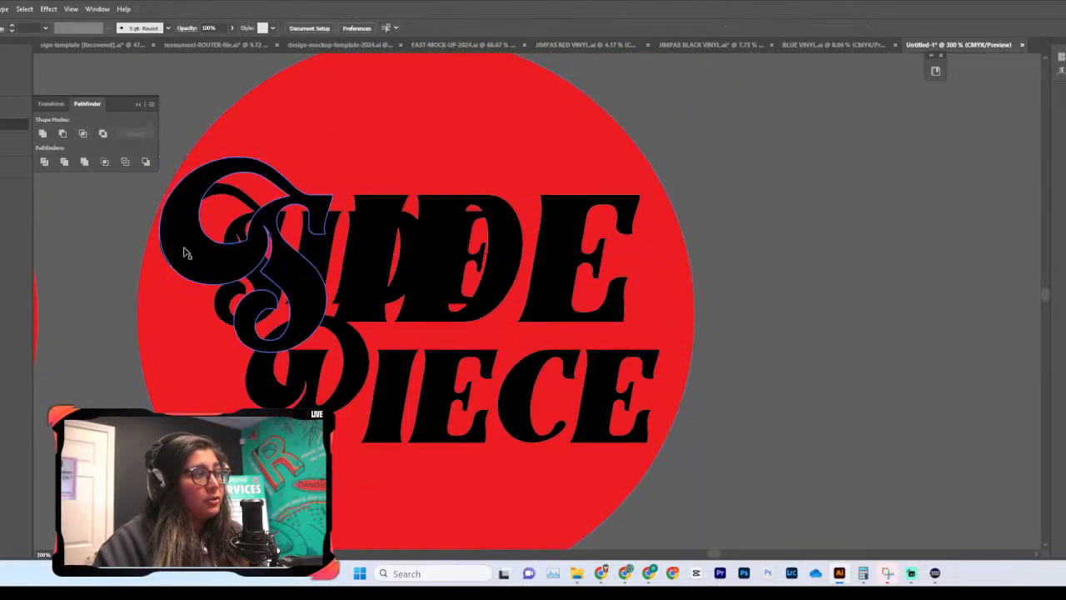
click(220, 310)
key(ctrl+shift+a)
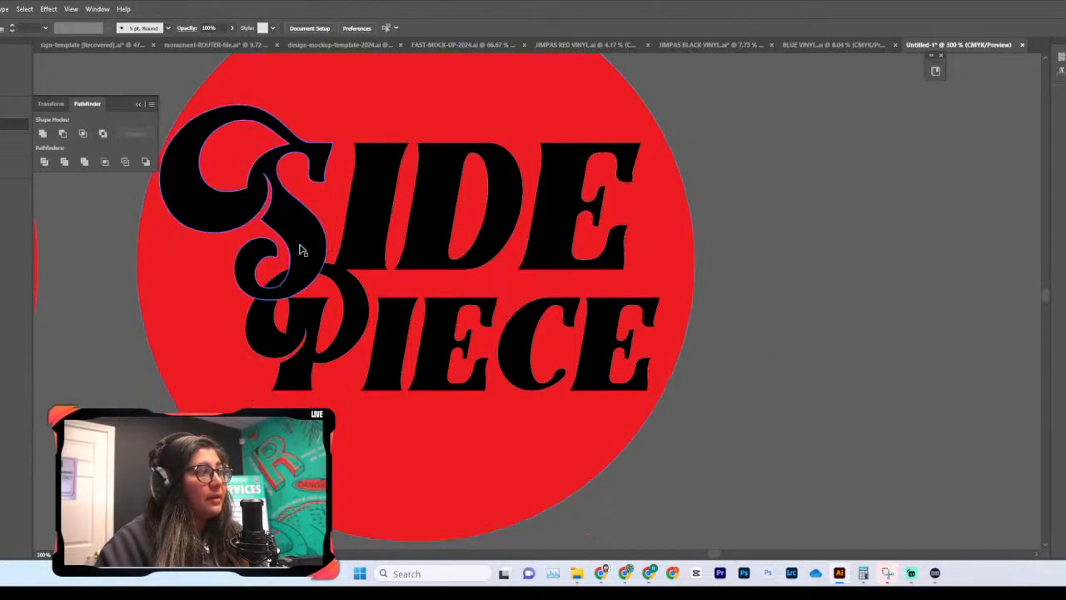
Step: Nudge the enlarged "Side" slightly to the right on the copied red circle
click(301, 254)
scroll(589, 304, left, 3)
drag(575, 299, 580, 300)
click(897, 362)
Step: Duplicate the word "Piece" lower on the red circle and delete the original that sits close under "Side"
drag(521, 417, 495, 474)
scroll(511, 445, down, 2)
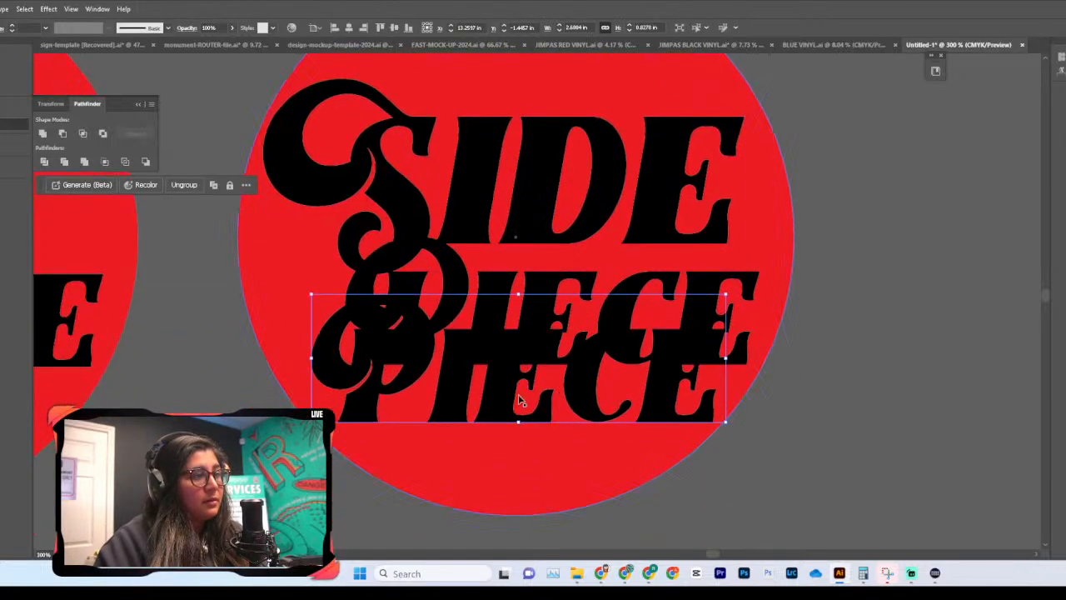
click(878, 346)
drag(496, 370, 464, 533)
click(540, 339)
key(Delete)
Step: Position the remaining "Piece" beneath the enlarged "Side", with the top of the P just under the S's curl
drag(499, 359, 473, 413)
drag(466, 394, 442, 374)
click(909, 355)
key(ctrl+minus)
key(ctrl+minus)
key(ctrl+minus)
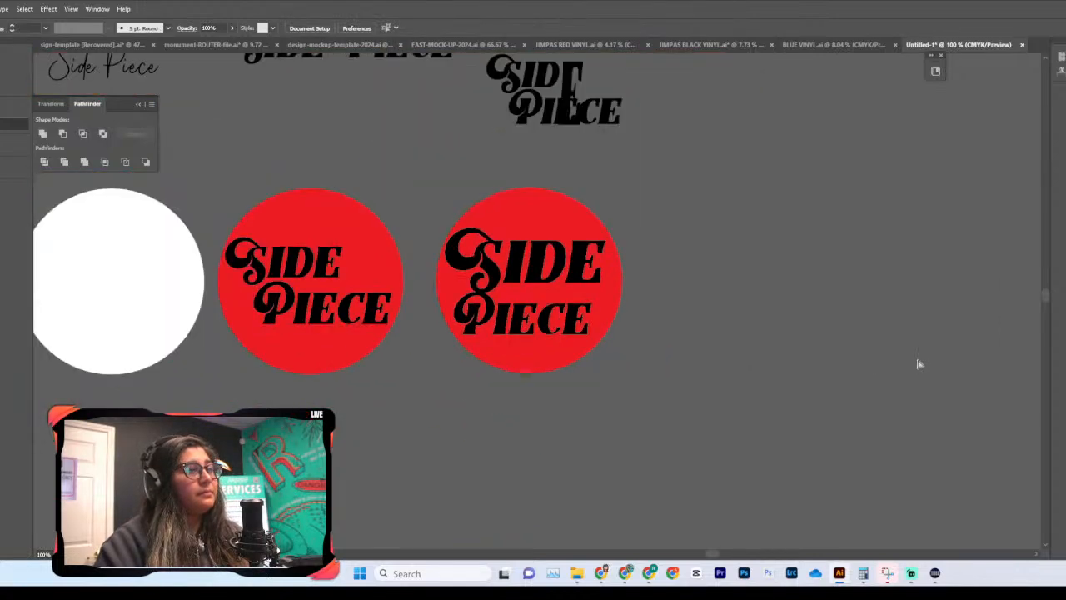
Step: Enlarge "Piece" so its right end nearly lines up with the end of "Side"
key(ctrl+plus)
key(ctrl+plus)
key(ctrl+plus)
click(694, 358)
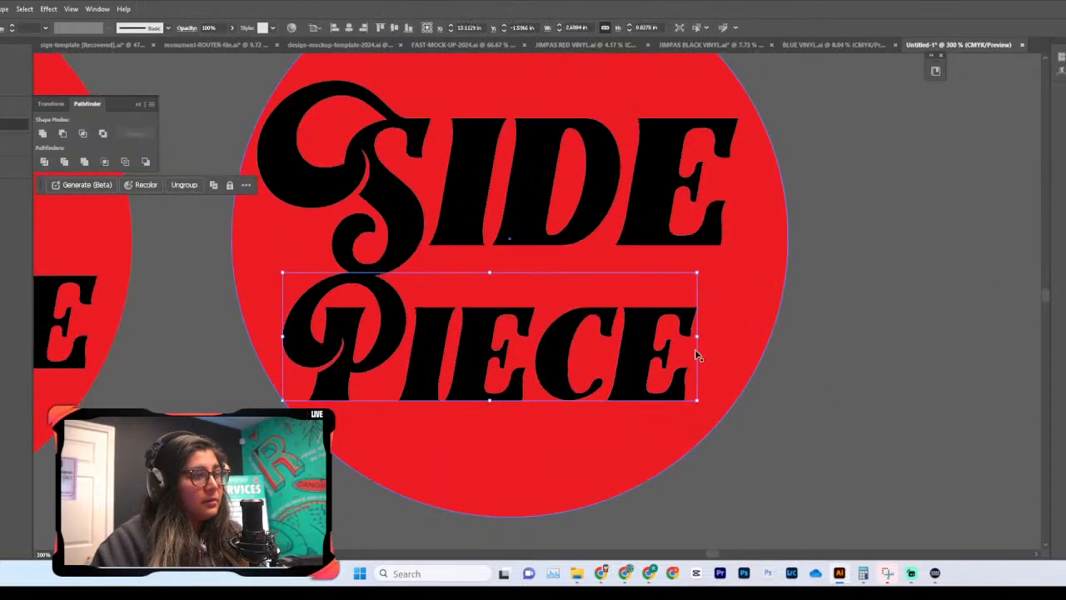
click(703, 343)
click(857, 360)
click(542, 356)
drag(694, 335, 735, 335)
click(870, 346)
Step: Move "Piece" up to overlap the bottom of "Side" and enlarge it to about 3.12 in wide
scroll(864, 353, up, 2)
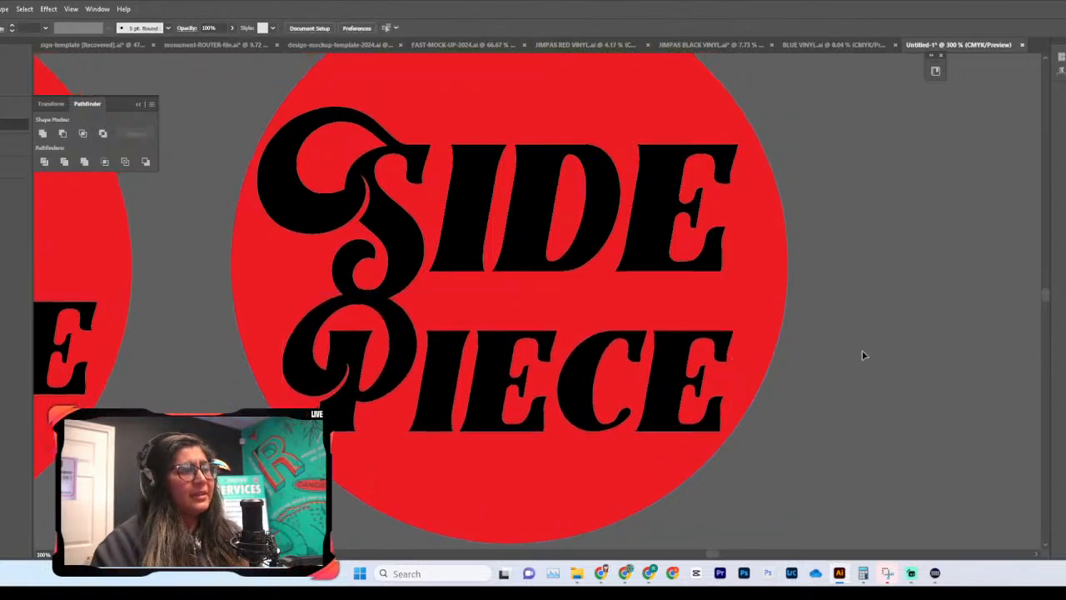
scroll(863, 356, down, 3)
scroll(863, 355, up, 3)
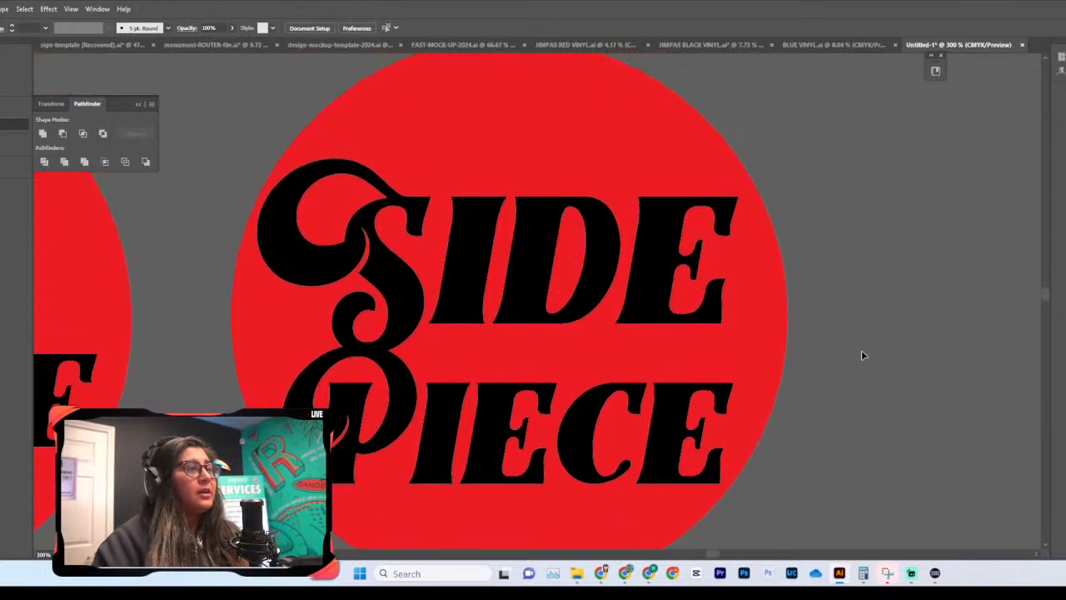
drag(532, 386, 537, 333)
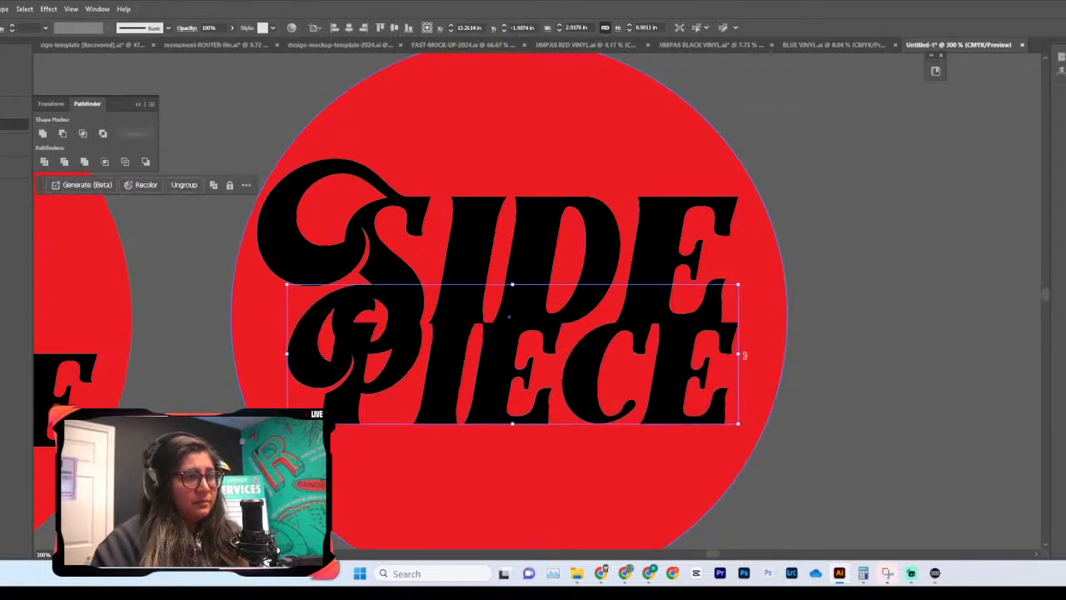
drag(754, 357, 768, 356)
drag(503, 348, 510, 352)
drag(758, 356, 760, 357)
scroll(933, 405, down, 3)
scroll(933, 405, up, 2)
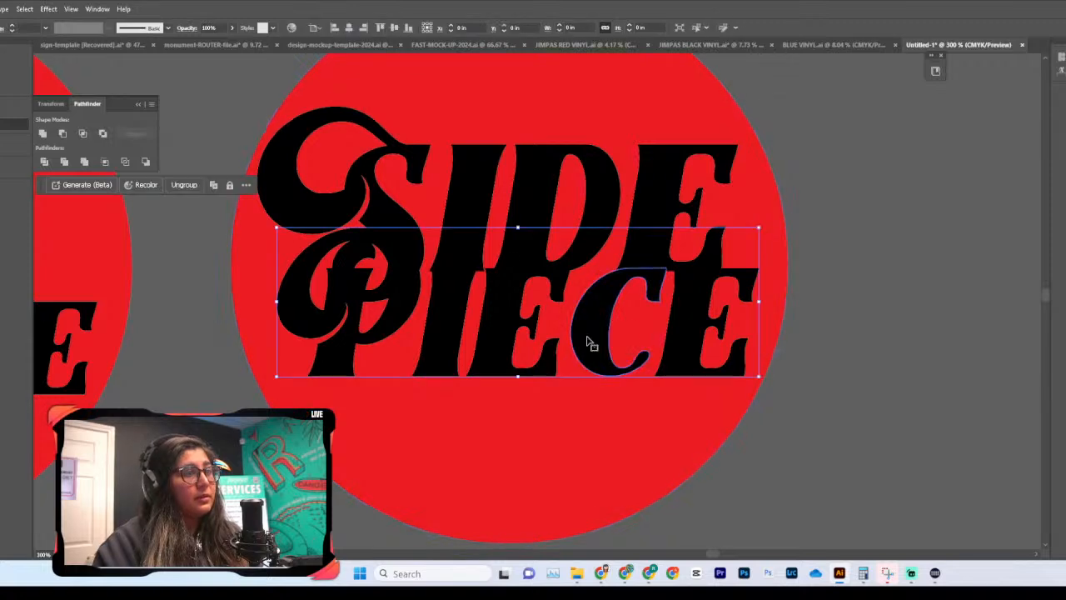
Step: Give "Piece" a red stroke 0.125 in thick and bring it in front of "Side"
click(14, 29)
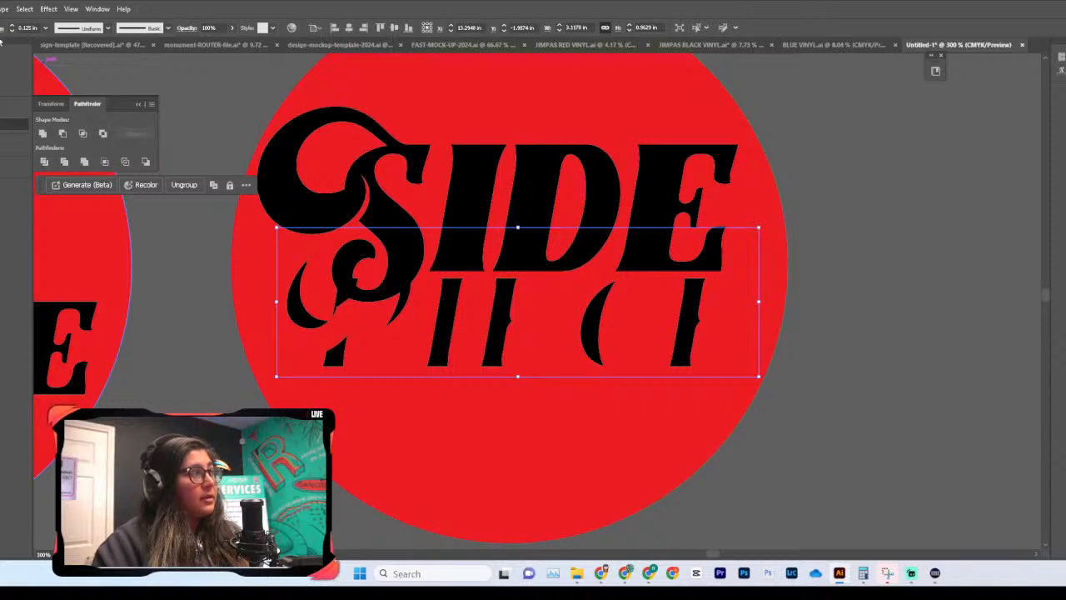
right_click(609, 338)
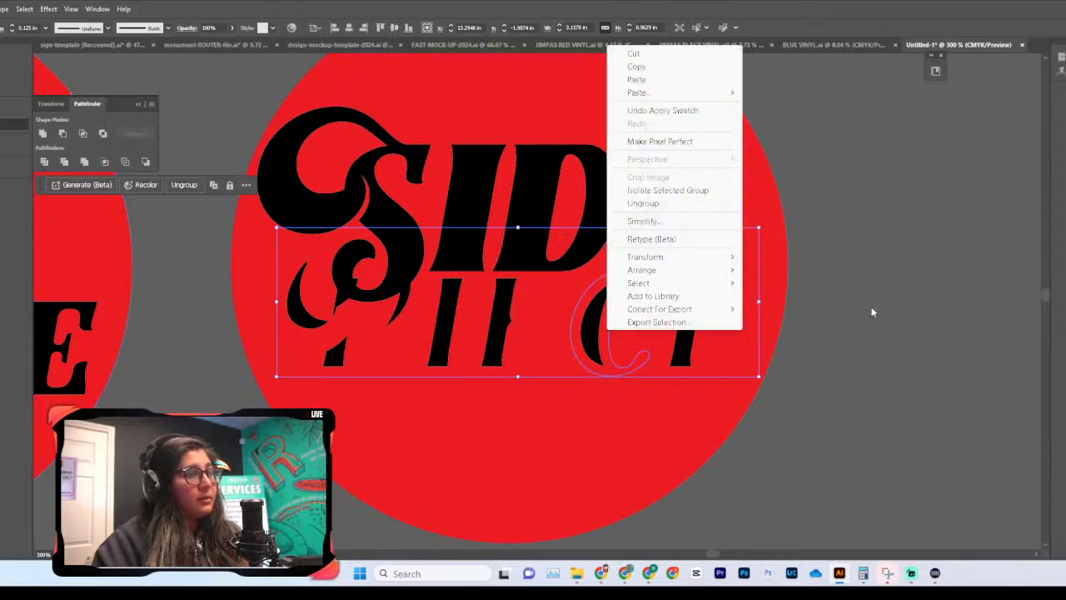
right_click(691, 309)
right_click(690, 309)
mouse_move(745, 258)
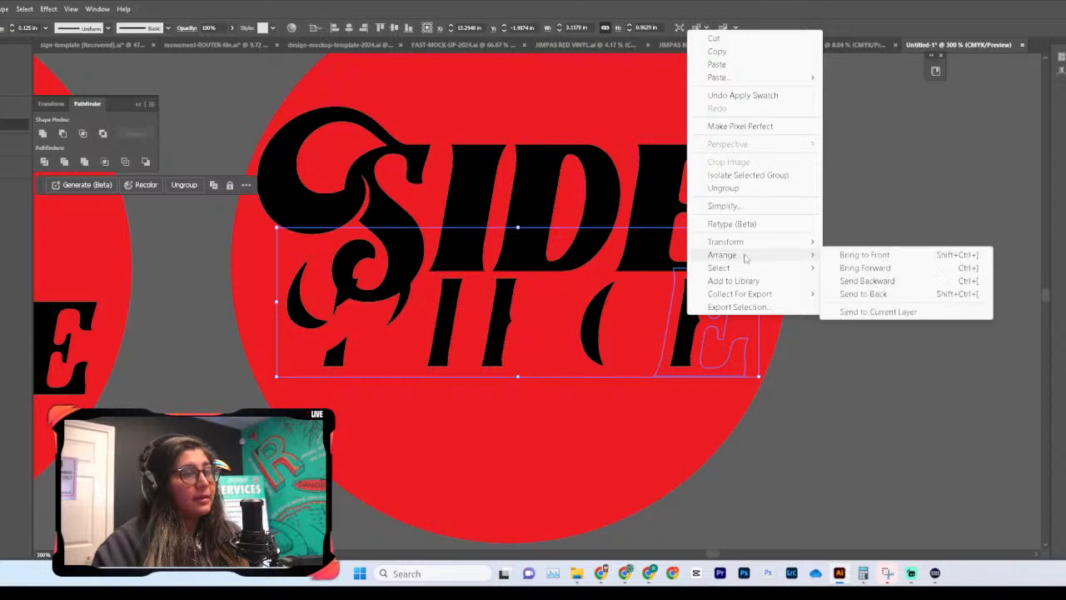
click(866, 256)
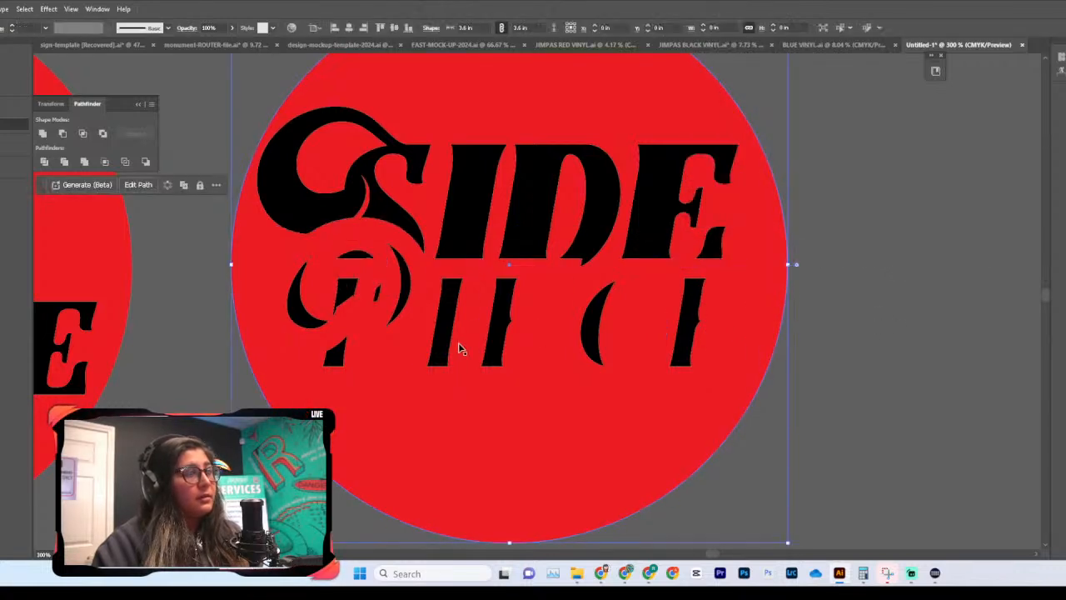
Step: Align a solid black copy of "Piece" over the red-stroked version on the circle
mouse_move(488, 338)
mouse_down()
mouse_move(447, 350)
mouse_move(506, 344)
mouse_up()
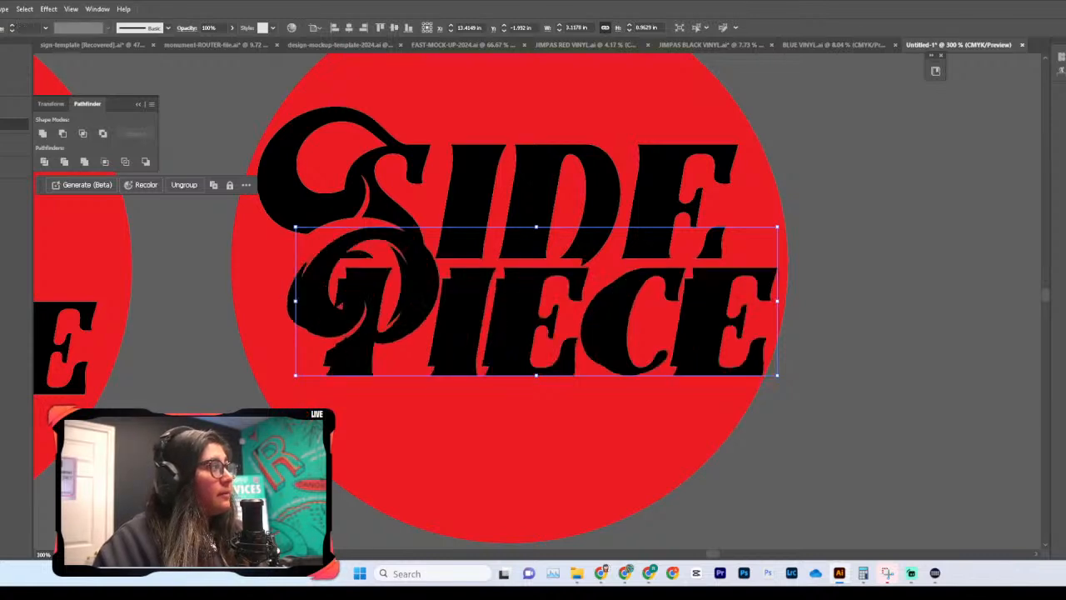
drag(710, 326, 693, 320)
click(895, 295)
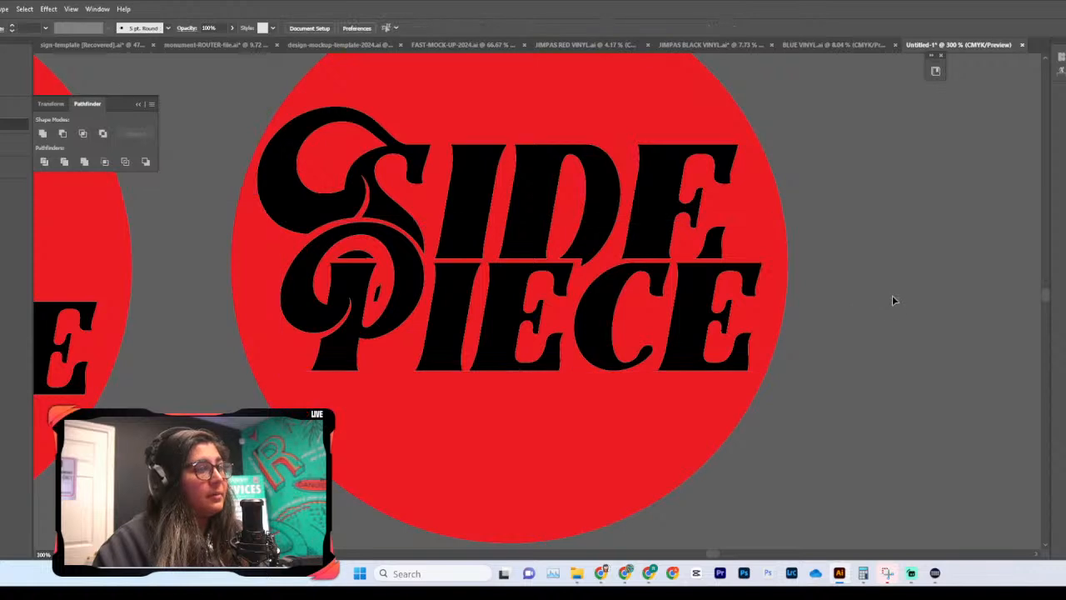
key(ctrl+minus)
key(ctrl+minus)
key(ctrl+minus)
Step: Move the solid black "Piece" off the circle to the empty canvas on its right
key(ctrl+plus)
key(ctrl+plus)
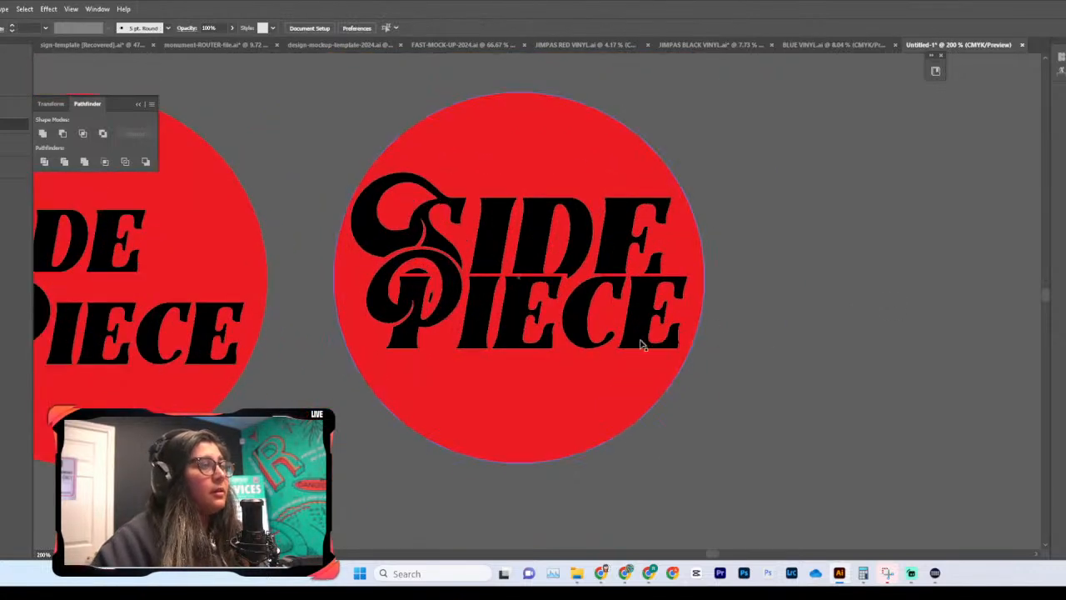
scroll(585, 312, right, 3)
drag(410, 306, 966, 279)
click(503, 358)
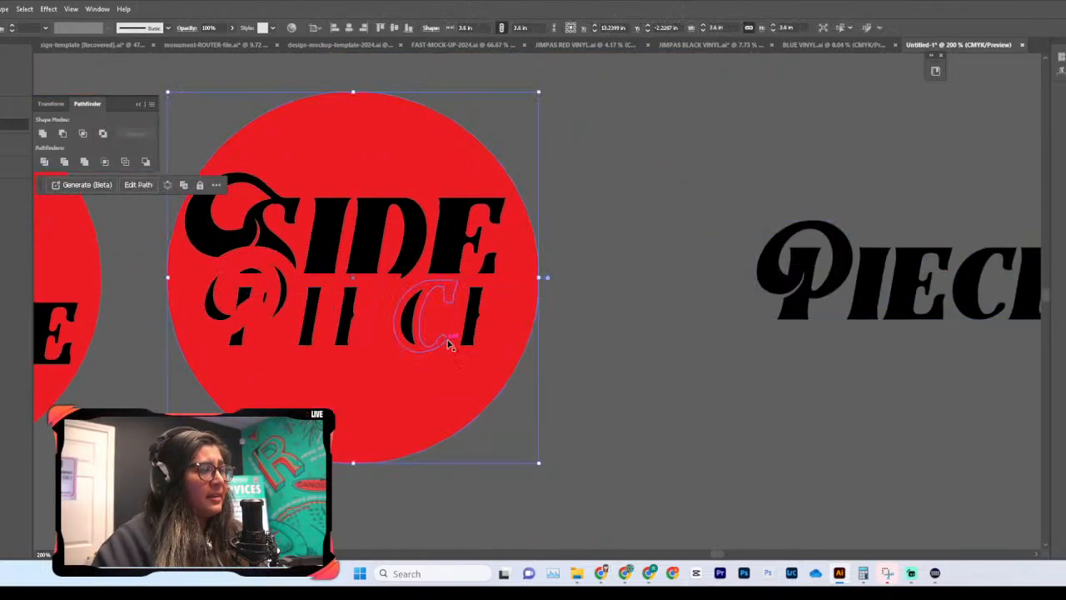
Step: Turn the red-stroked "Piece" into outline lettering by swapping fill and stroke, with a stroke weight of 0.0078 in
click(422, 340)
scroll(422, 340, left, 3)
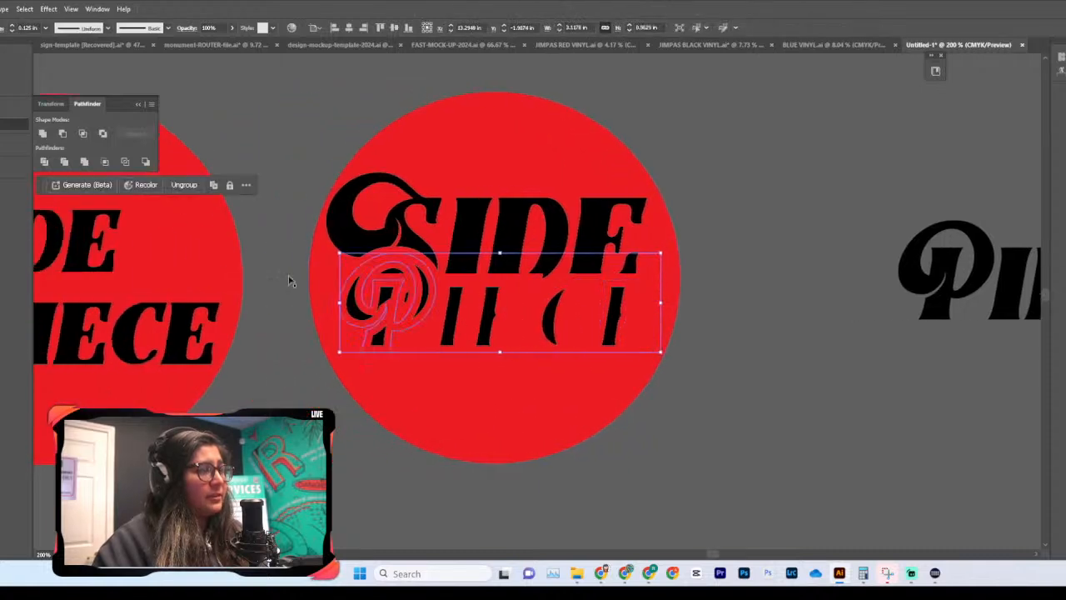
key(shift+x)
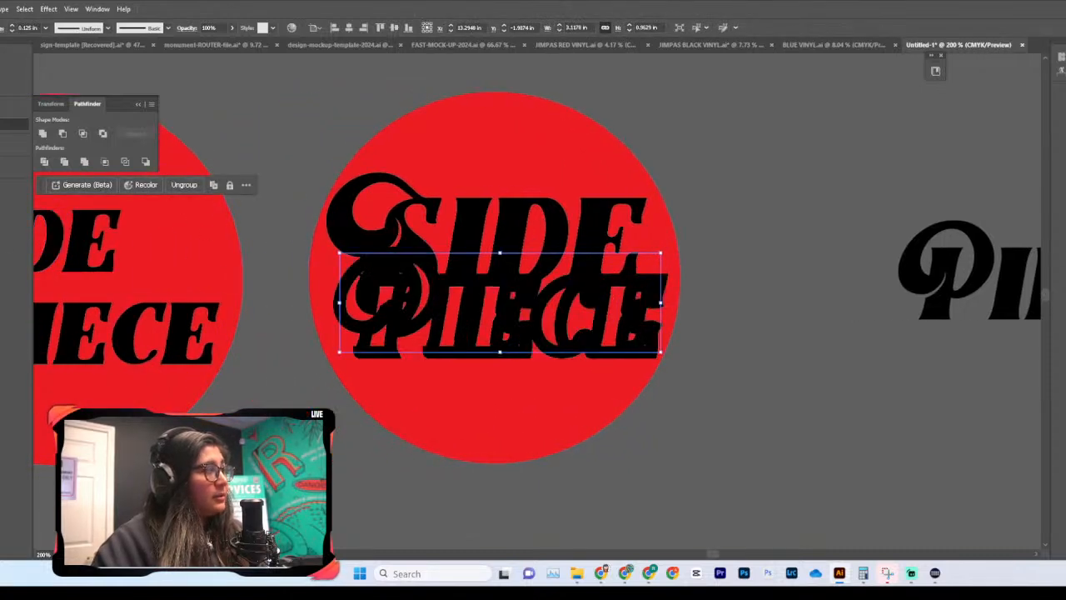
click(47, 29)
click(65, 42)
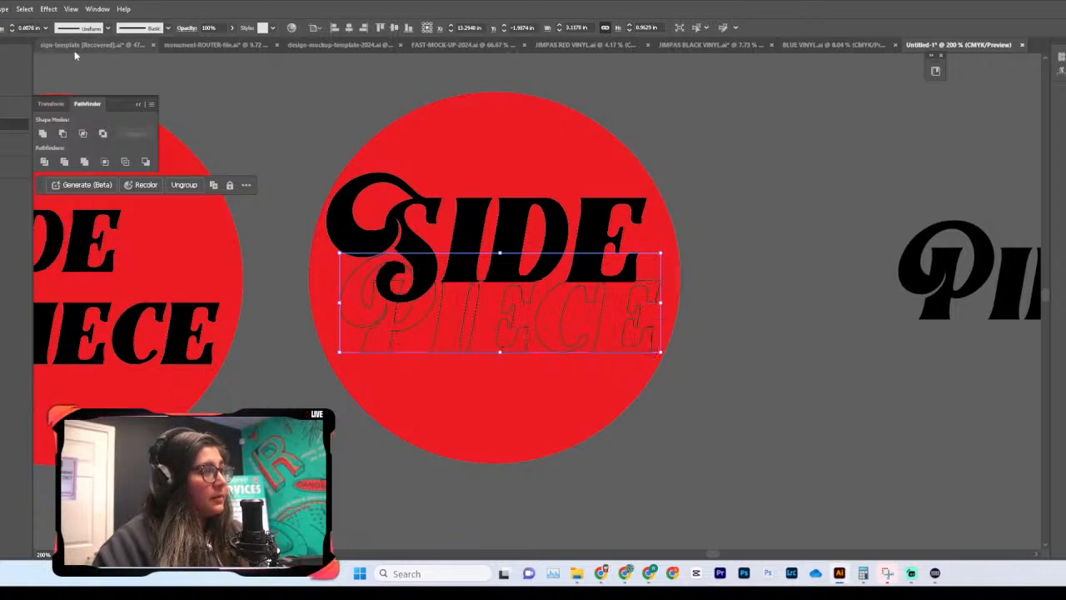
Step: Move the outlined "Piece" down and slightly left so it sits beneath "Side" on the red circle
click(454, 334)
click(466, 326)
drag(466, 326, 454, 361)
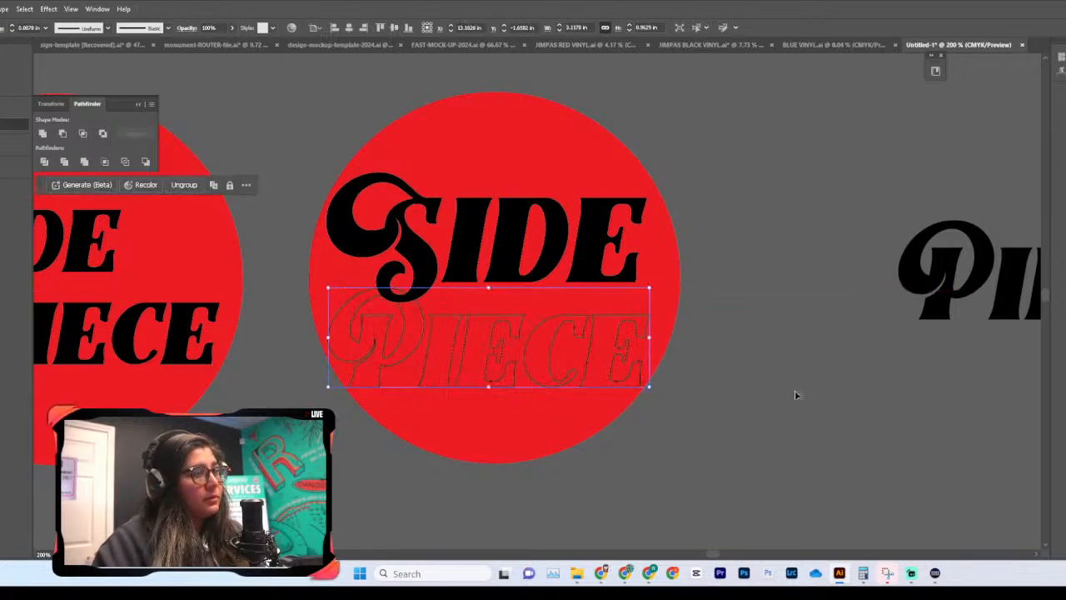
click(796, 394)
key(ctrl+minus)
key(ctrl+minus)
key(ctrl+minus)
Step: Set the stroke weight of the outlined "Piece" to 0.0313 in
key(ctrl+plus)
key(ctrl+plus)
key(ctrl+plus)
key(ctrl+plus)
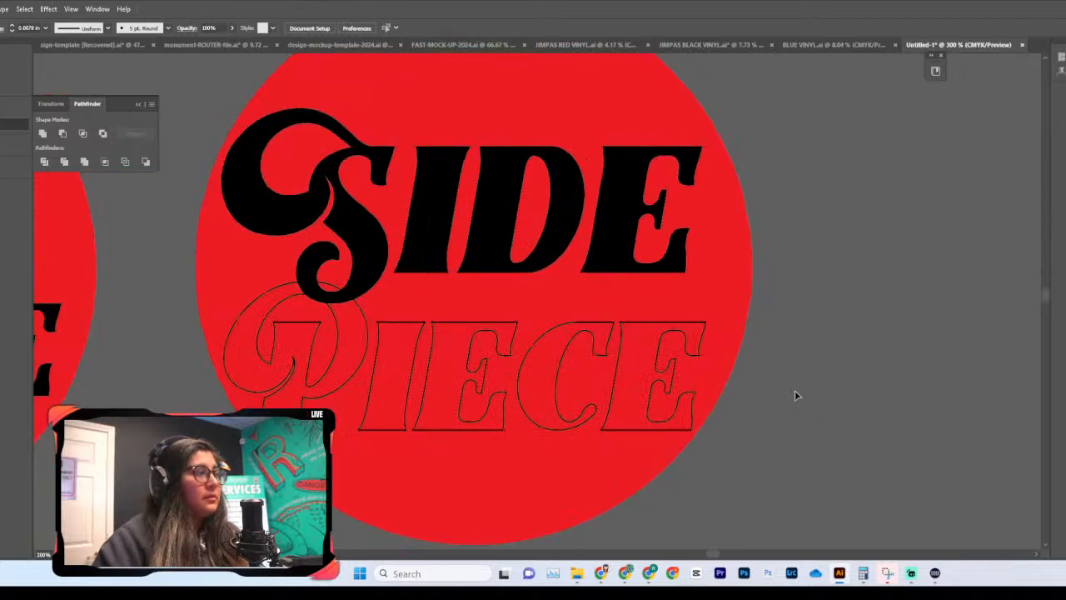
click(524, 351)
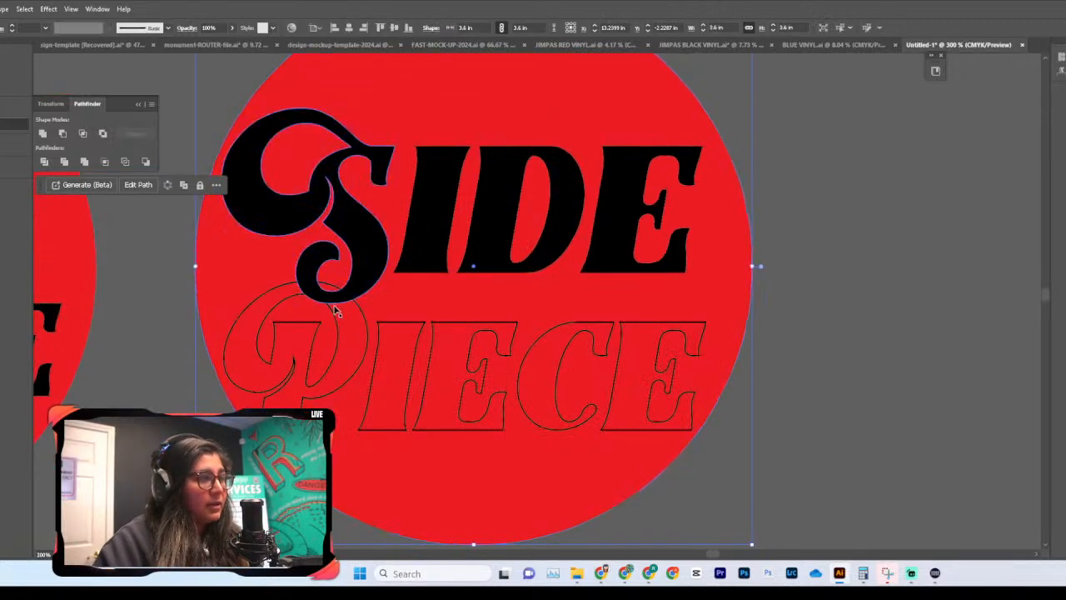
click(511, 330)
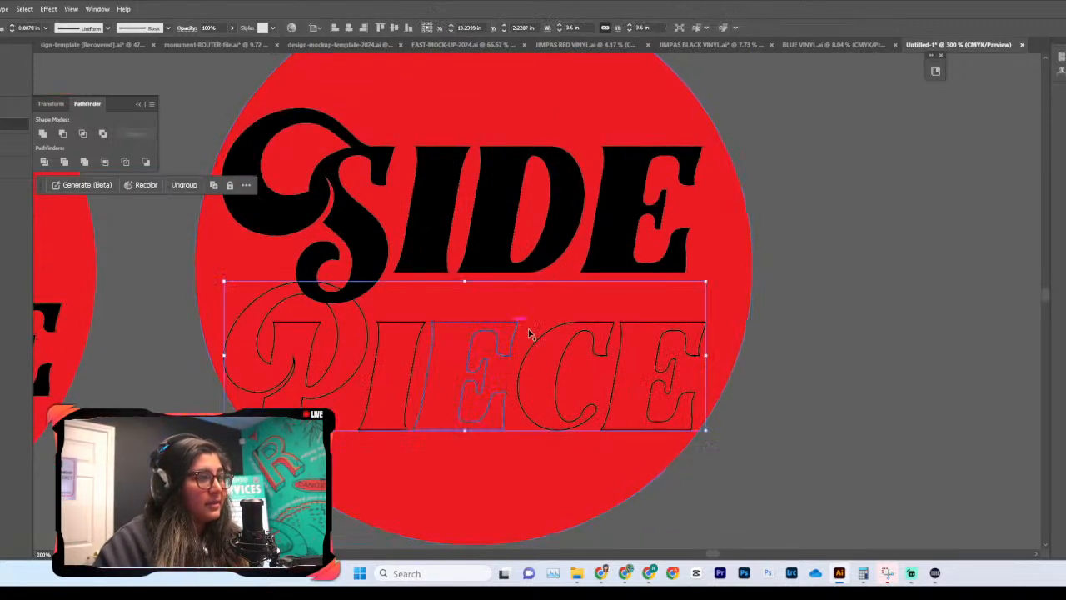
click(13, 28)
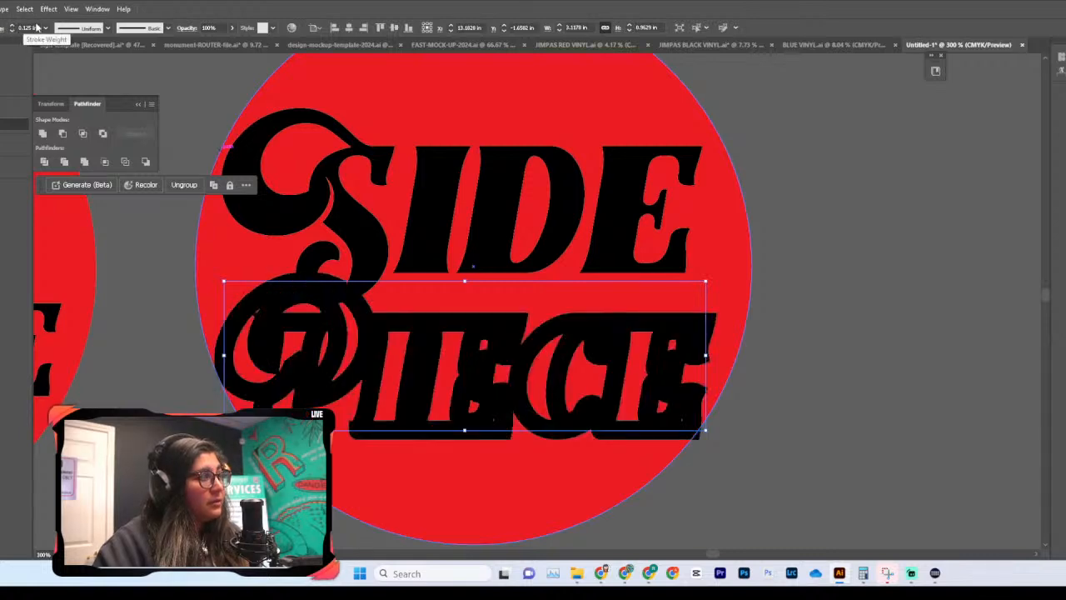
click(46, 29)
click(59, 51)
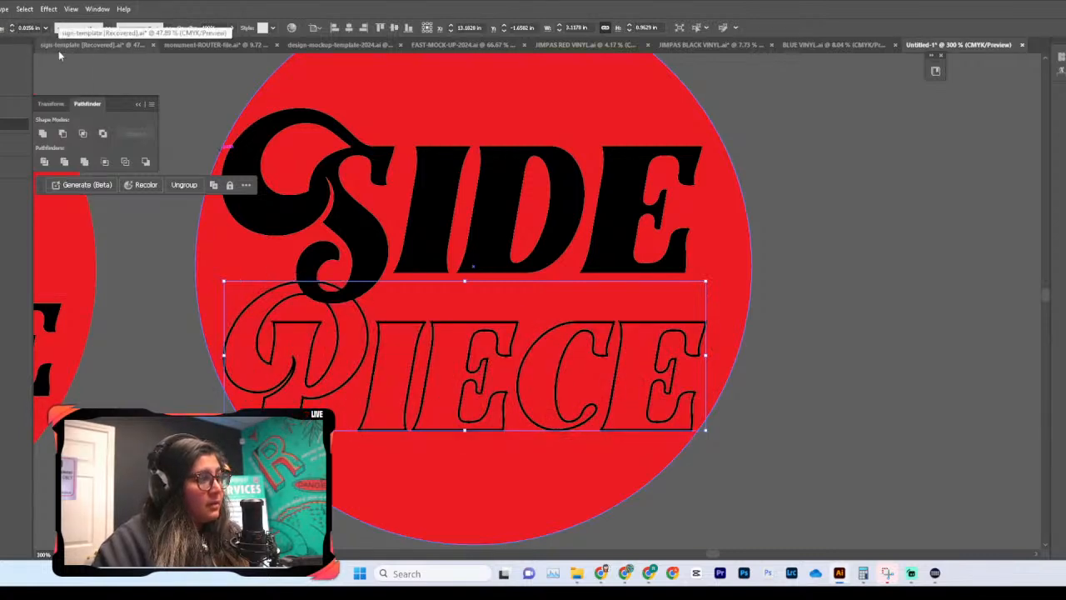
click(46, 29)
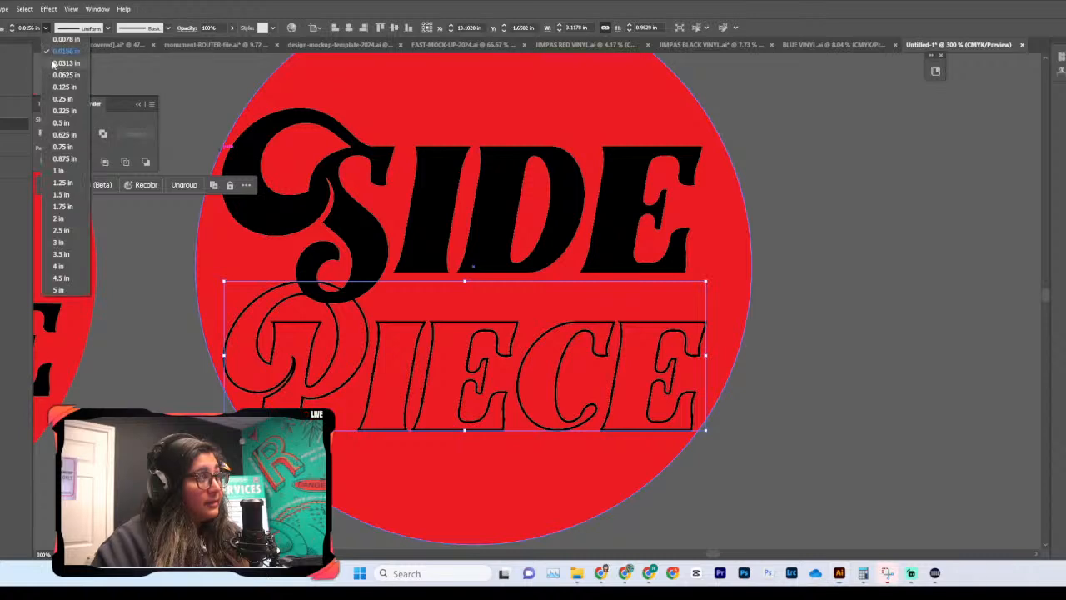
click(51, 64)
click(804, 295)
Step: Examine how the solid "Side" and outlined "Piece" look together on the red circle, up close and beside the other variations
scroll(804, 295, down, 1)
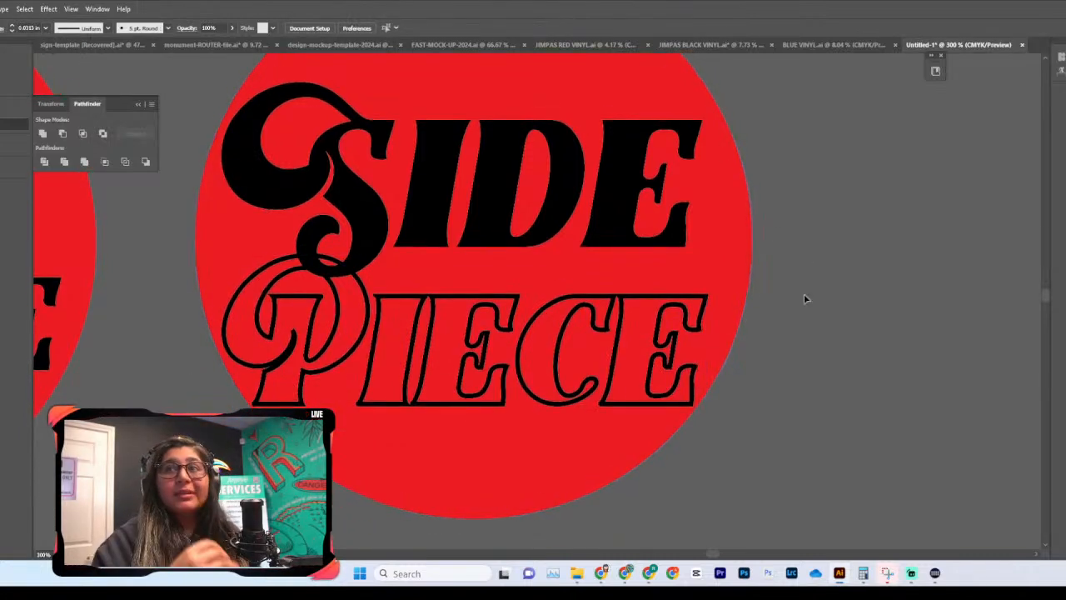
scroll(643, 393, left, 3)
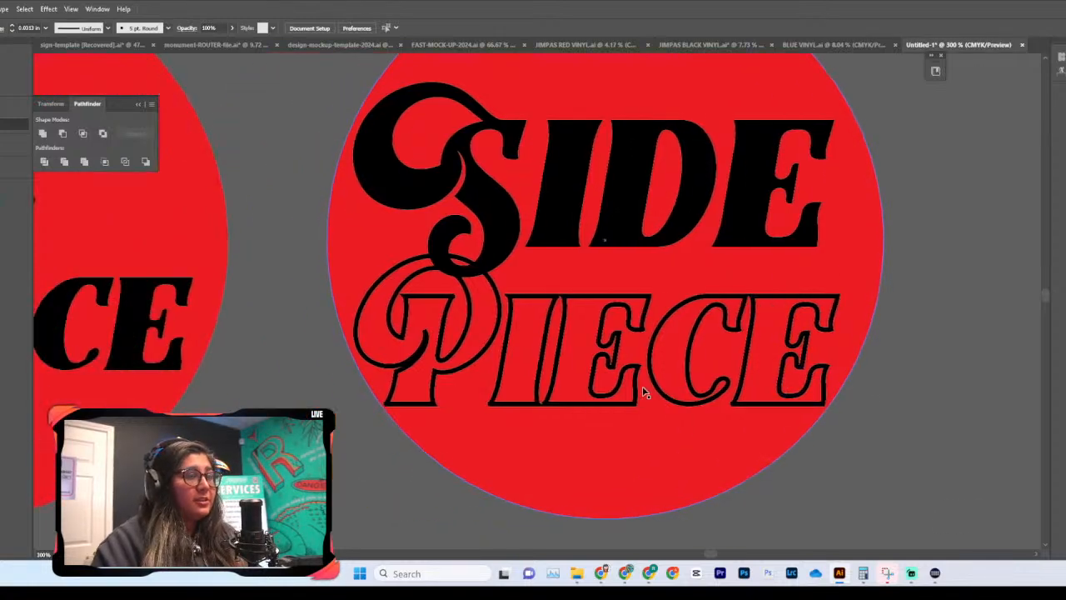
scroll(742, 357, right, 1)
key(ctrl+minus)
key(ctrl+minus)
key(ctrl+minus)
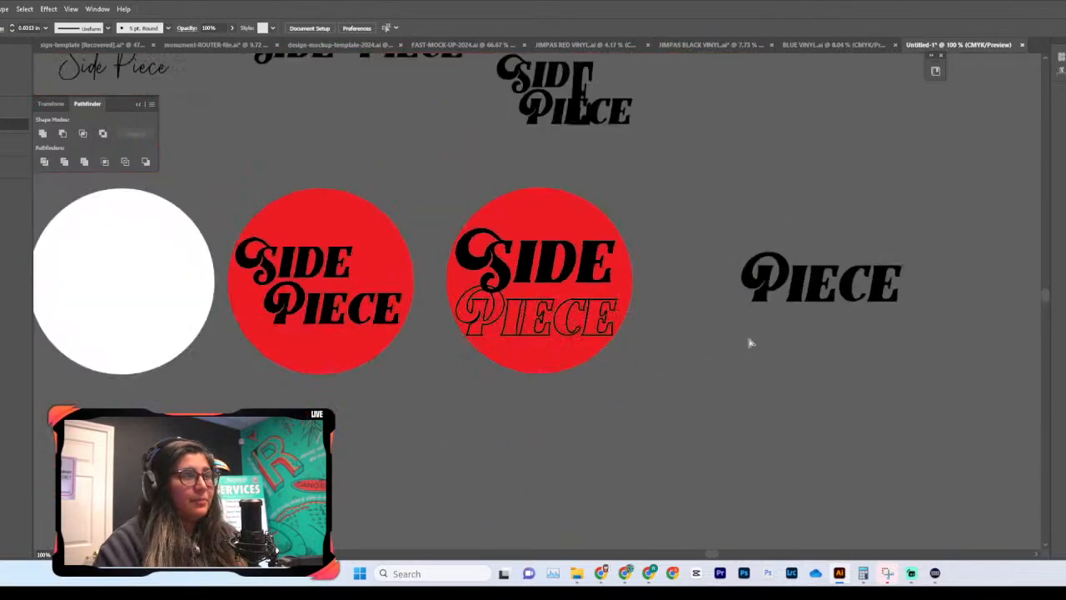
key(ctrl+equal)
key(ctrl+equal)
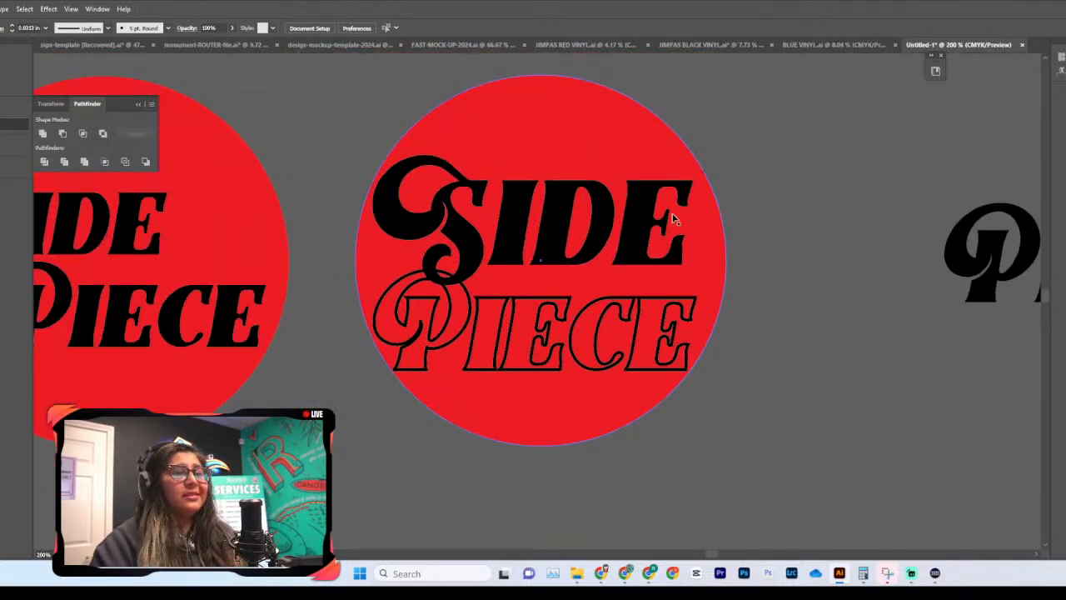
Step: Shift the outlined "Piece" slightly up and to the right beneath "Side"
click(643, 308)
click(640, 312)
drag(638, 310, 634, 304)
click(788, 303)
click(503, 305)
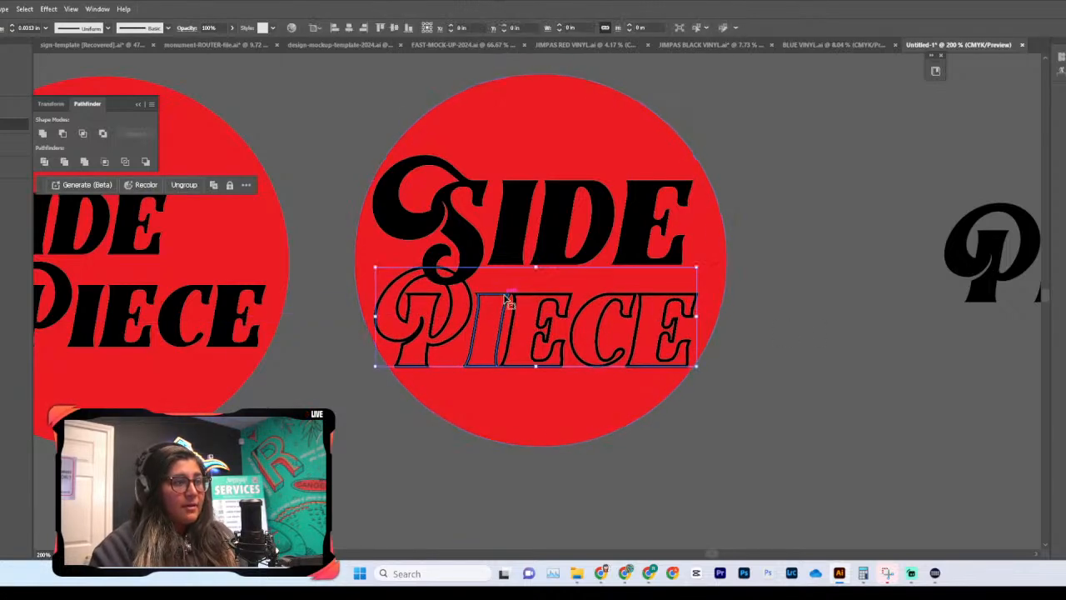
drag(505, 295, 509, 297)
drag(510, 298, 510, 298)
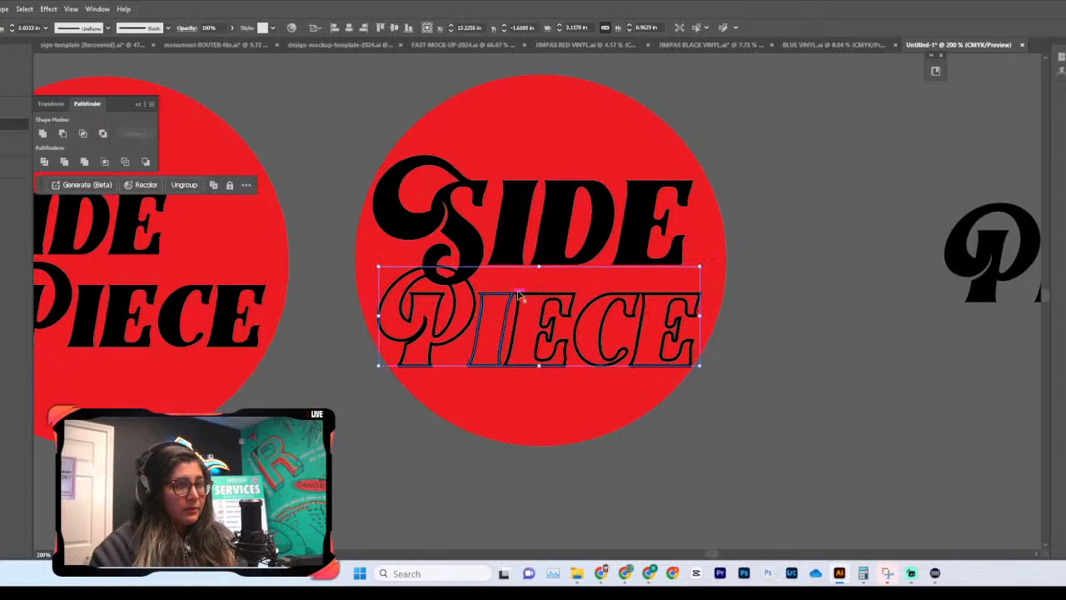
Step: Give the solid "Side" on the red circle a red stroke with a weight of 0.0156 in
click(808, 319)
scroll(808, 320, up, 2)
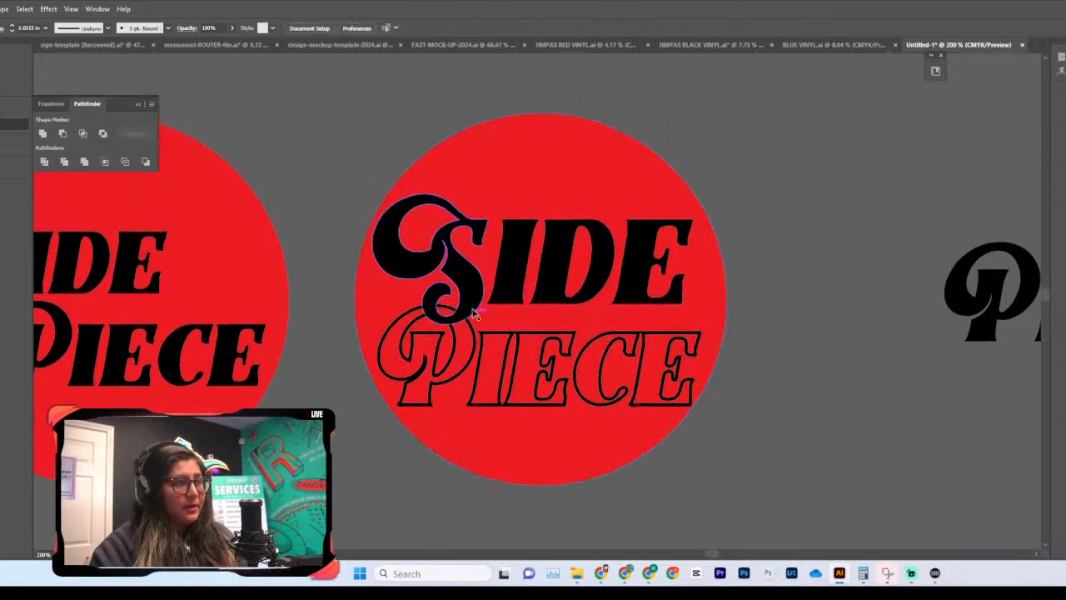
click(638, 276)
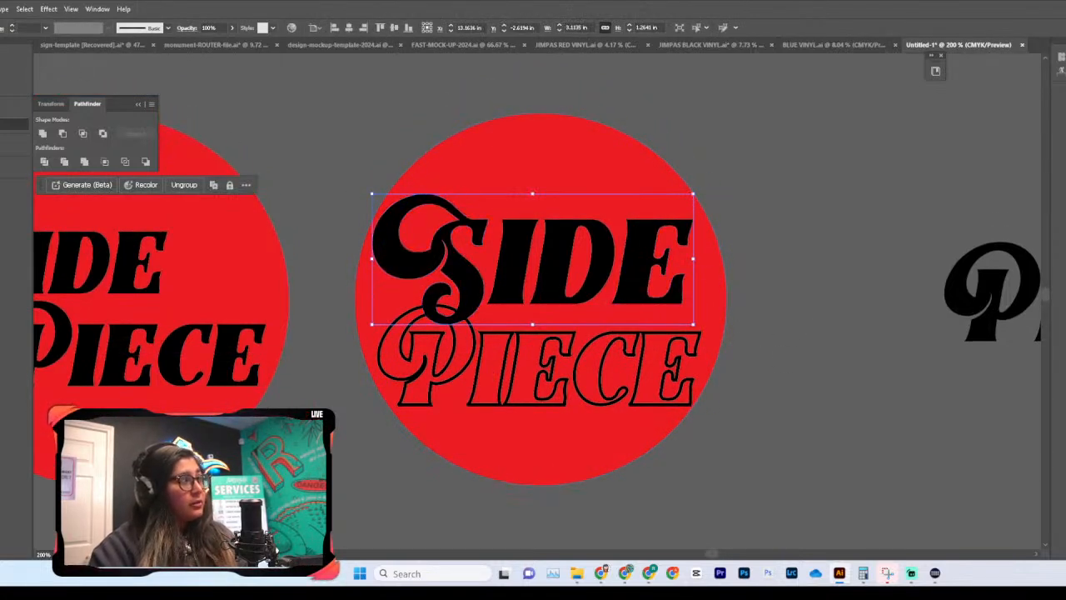
click(46, 28)
click(65, 51)
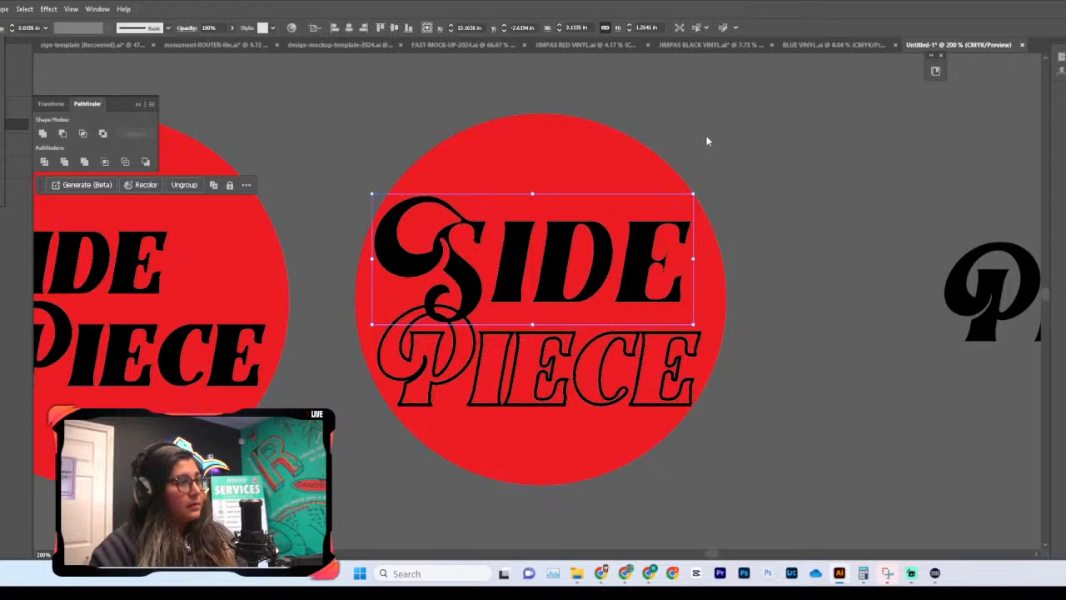
Step: Bring the solid "Side" to the front, above the outlined "Piece"
right_click(506, 252)
click(543, 410)
click(743, 300)
click(637, 280)
right_click(635, 284)
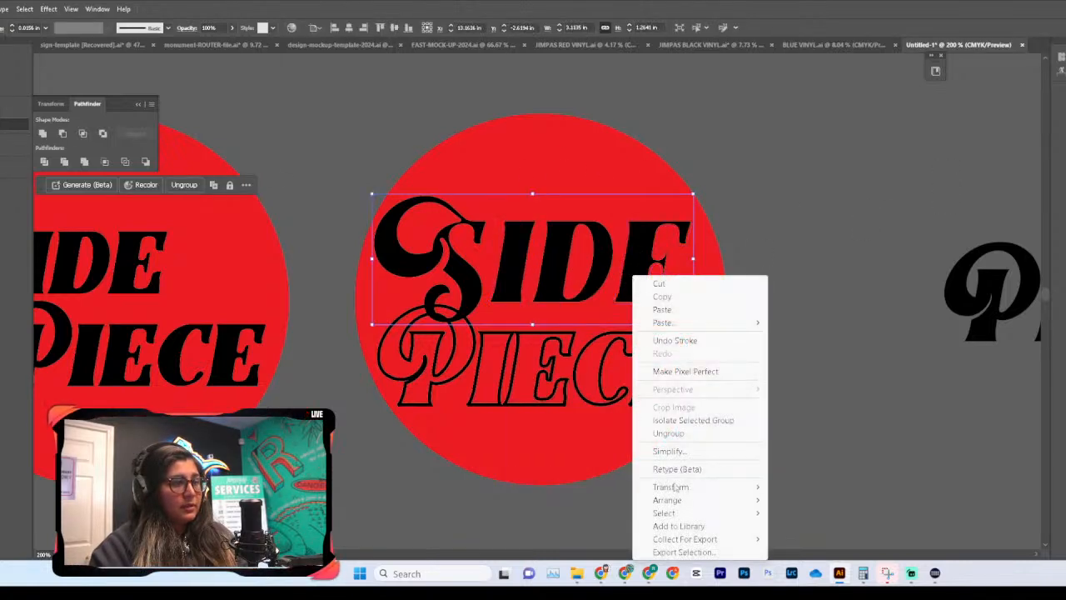
mouse_move(683, 501)
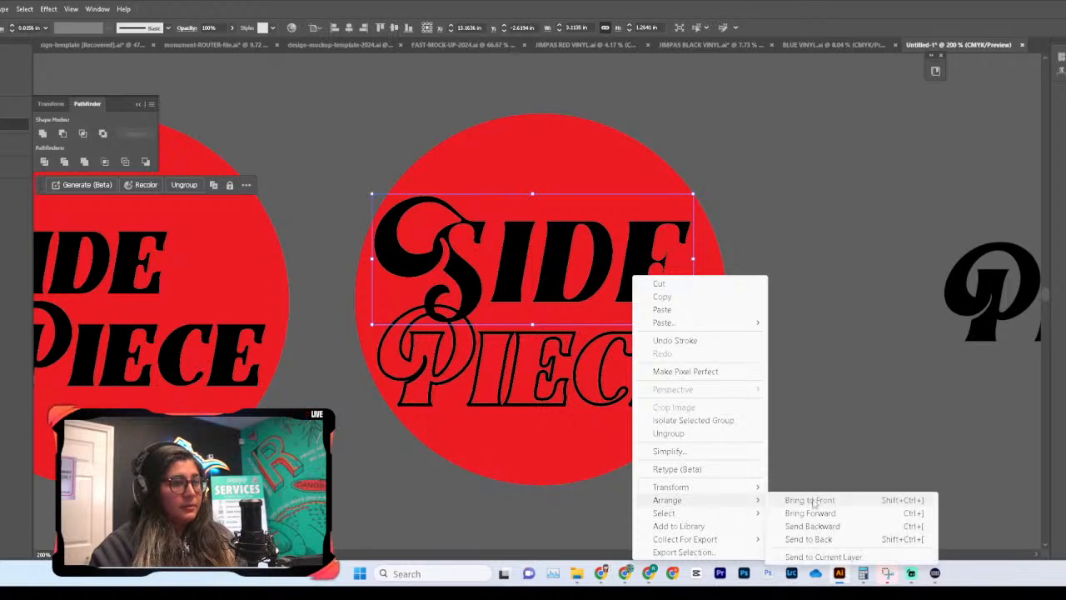
click(810, 500)
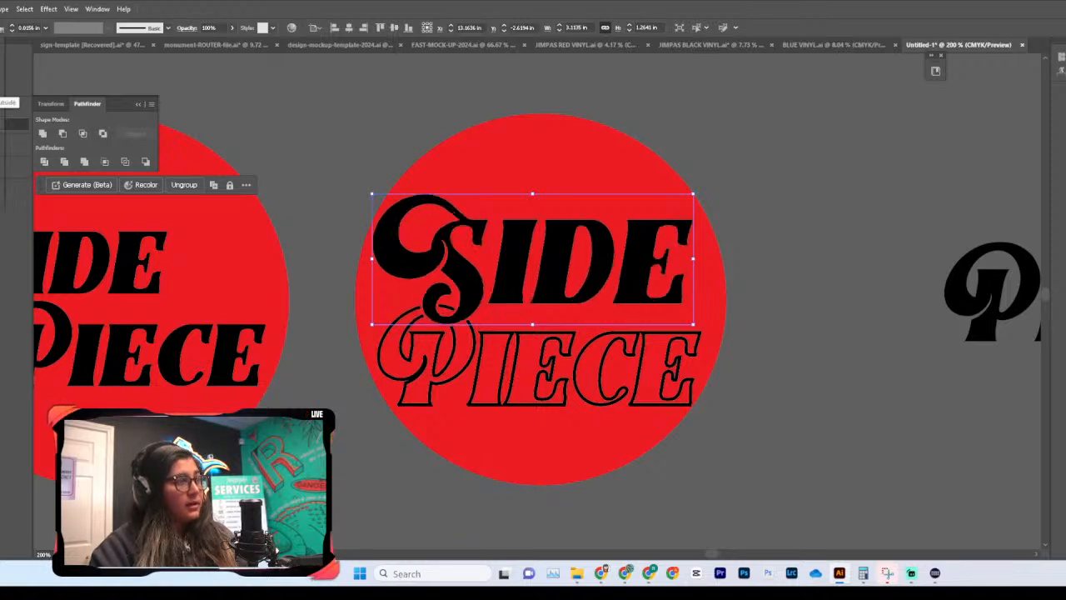
Step: Align the red stroke around "Side" to the outside and set its weight to 0.0313 in
click(47, 28)
click(63, 63)
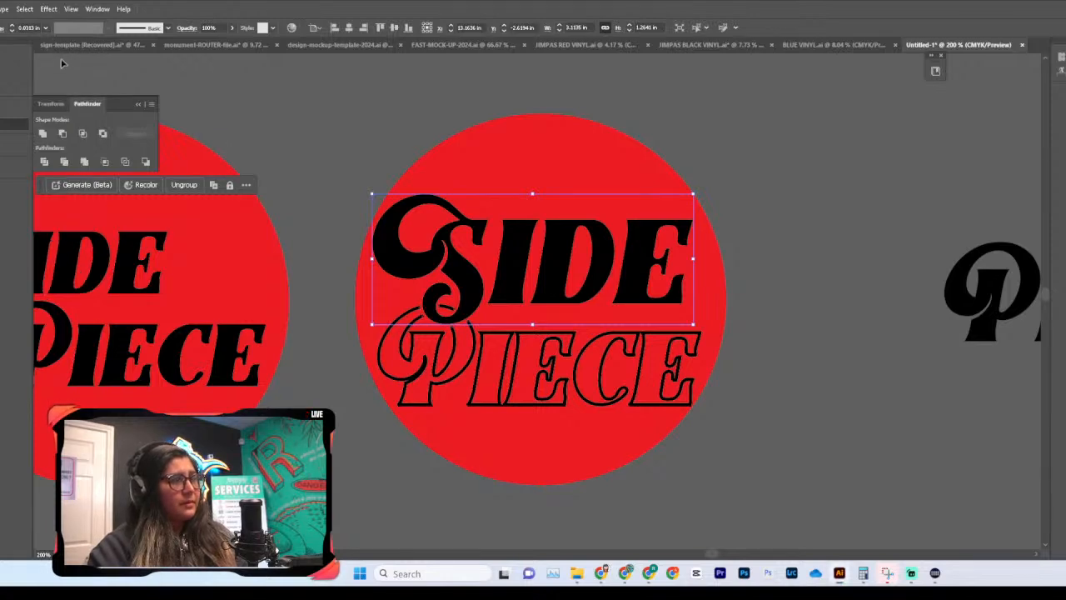
click(874, 352)
Step: Examine up close the gap where the curl of the "S" overlaps the outlined "P", and the design as a whole
key(ctrl+equal)
key(ctrl+equal)
key(ctrl+equal)
scroll(781, 301, left, 6)
scroll(708, 329, down, 4)
key(ctrl+minus)
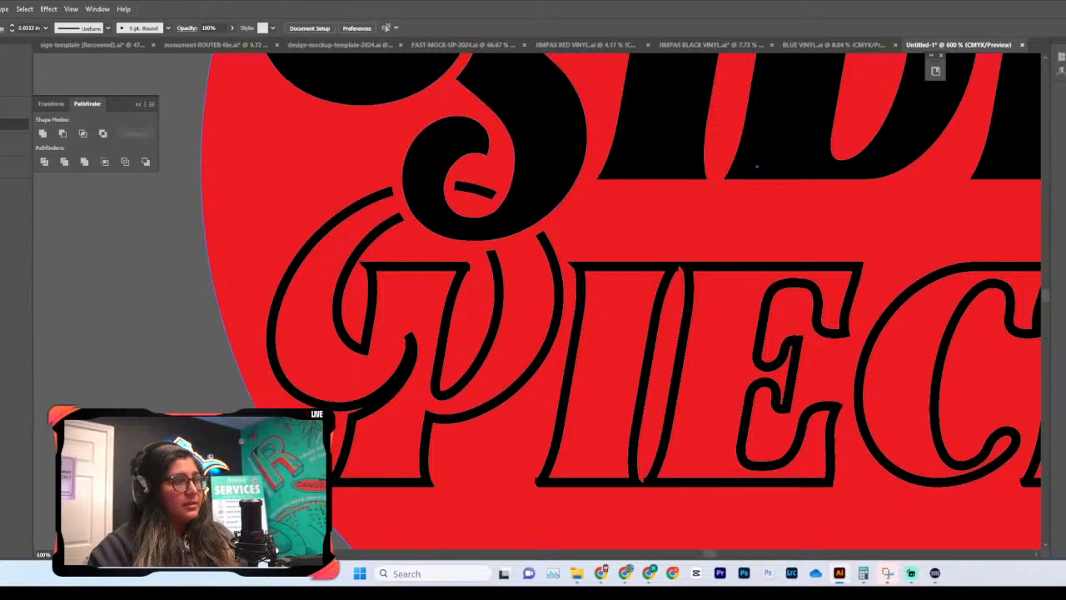
key(ctrl+minus)
key(ctrl+minus)
scroll(769, 337, down, 3)
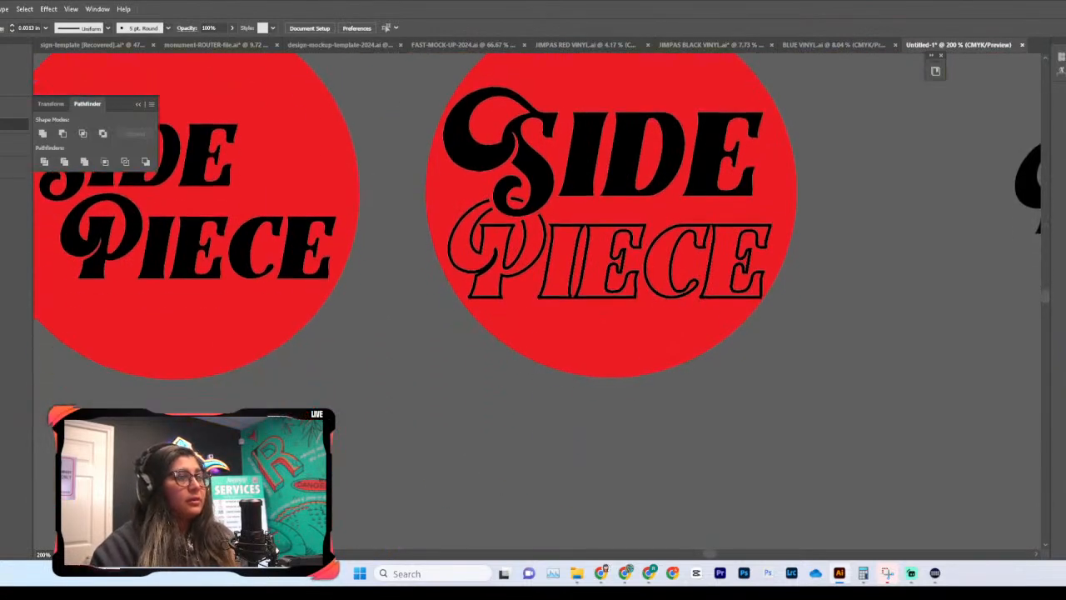
scroll(769, 338, right, 4)
Step: Scale the outlined "Piece" down proportionally about its center to about 3.02 in wide
click(660, 309)
click(769, 305)
click(620, 278)
click(594, 299)
drag(525, 296, 525, 297)
scroll(780, 336, up, 4)
click(543, 333)
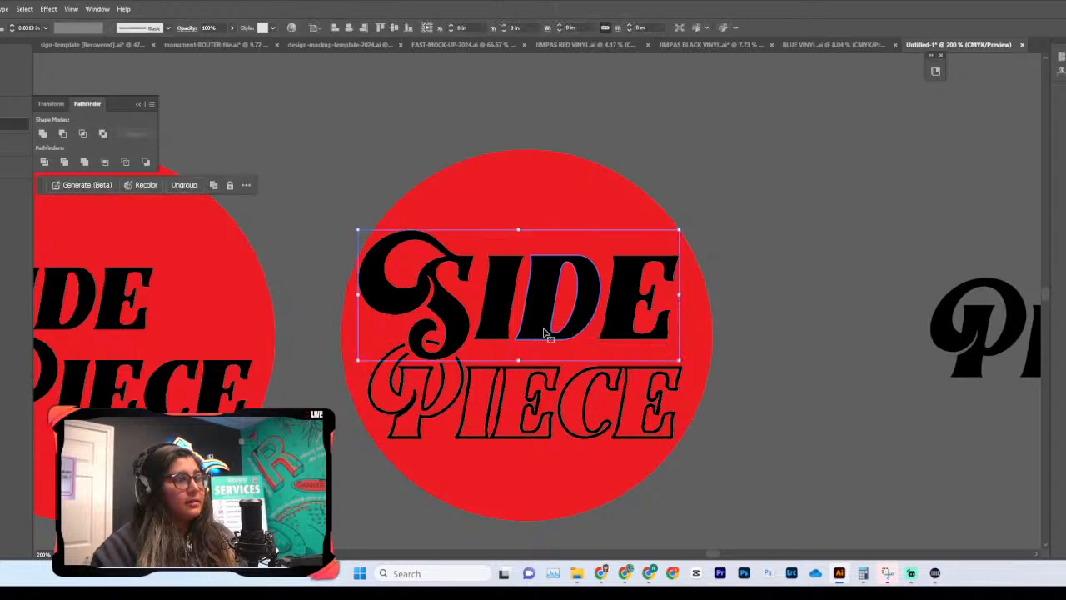
Step: Examine how the smaller outlined "Piece" fits beneath "Side" within the red circle
scroll(761, 324, down, 5)
click(761, 324)
scroll(761, 324, up, 3)
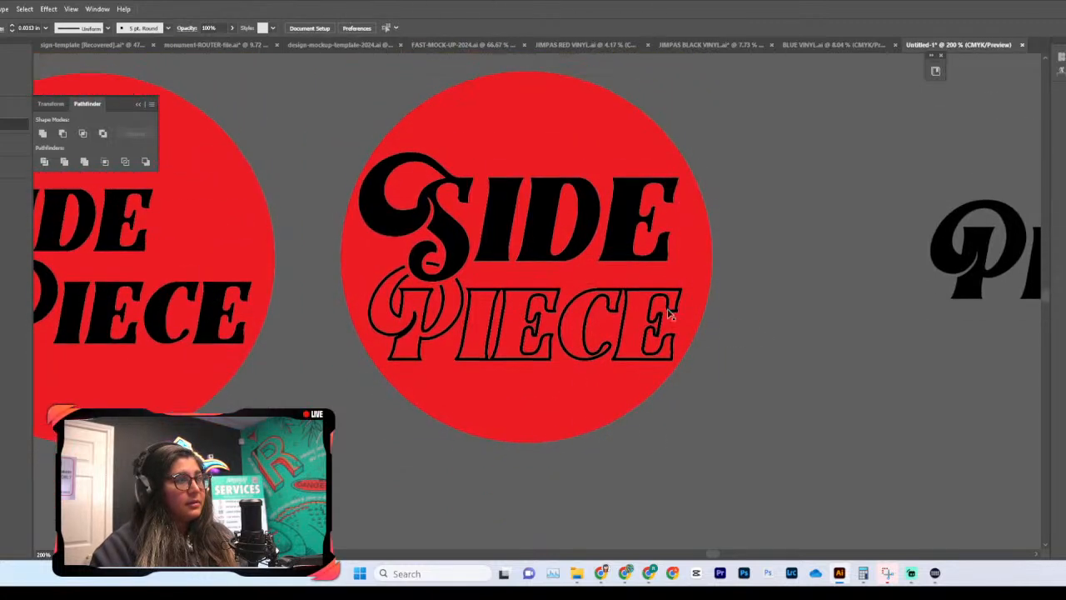
click(511, 254)
scroll(590, 268, up, 3)
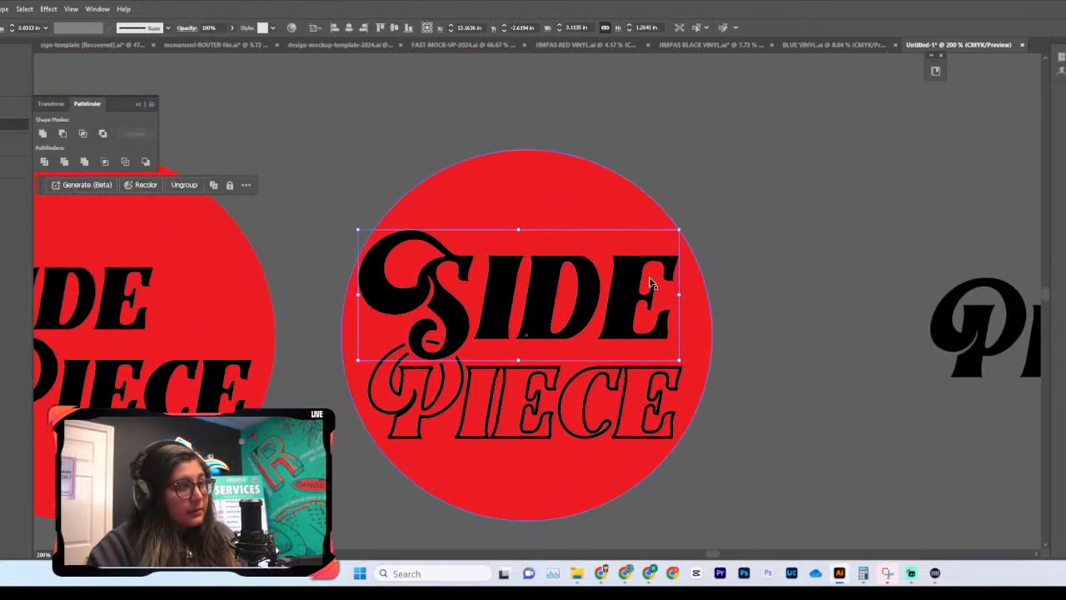
scroll(742, 287, down, 2)
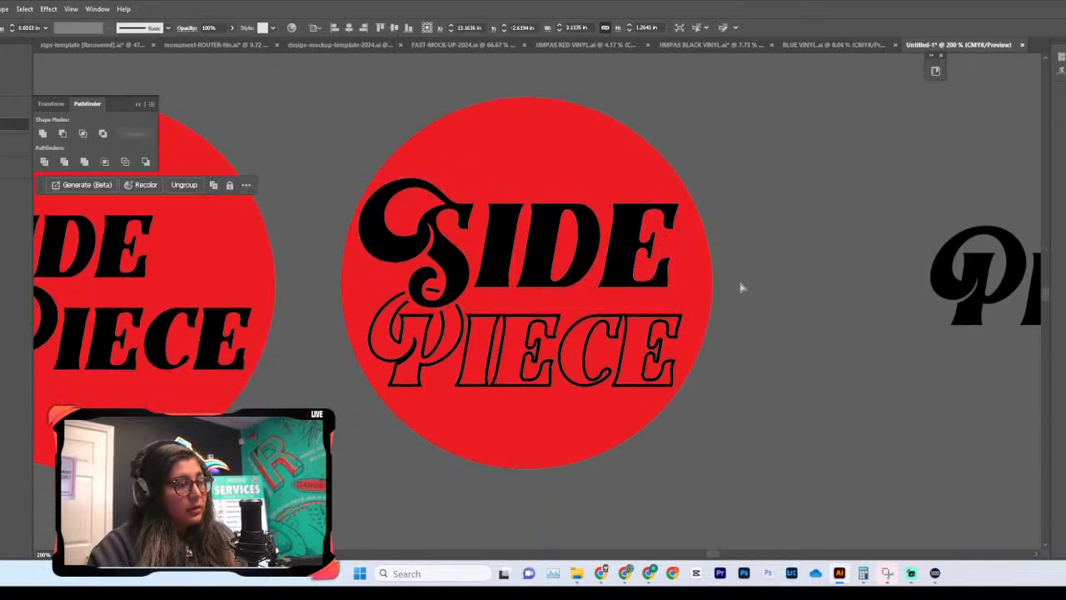
scroll(742, 287, down, 4)
scroll(741, 288, up, 5)
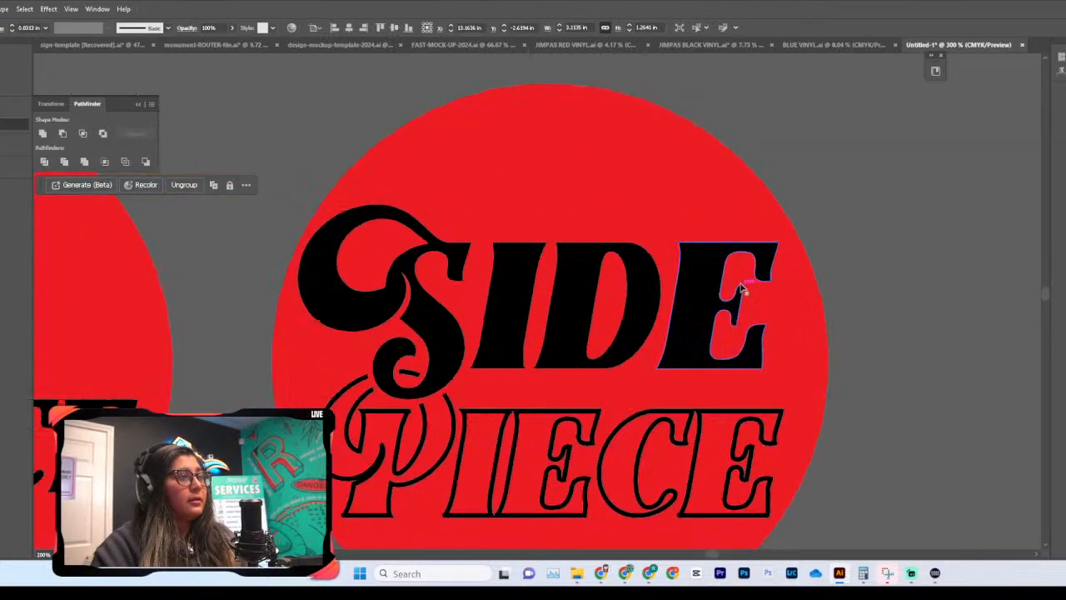
scroll(645, 281, down, 2)
scroll(530, 429, up, 2)
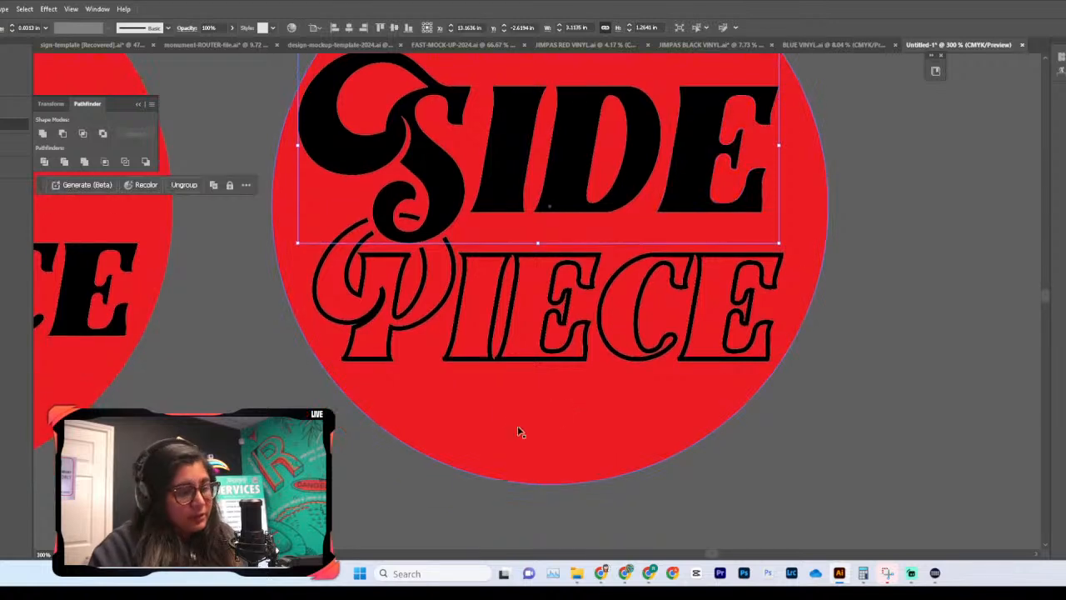
Step: Set the stroke weight of the outlined "Piece" to 0.0156 in
click(486, 358)
click(45, 27)
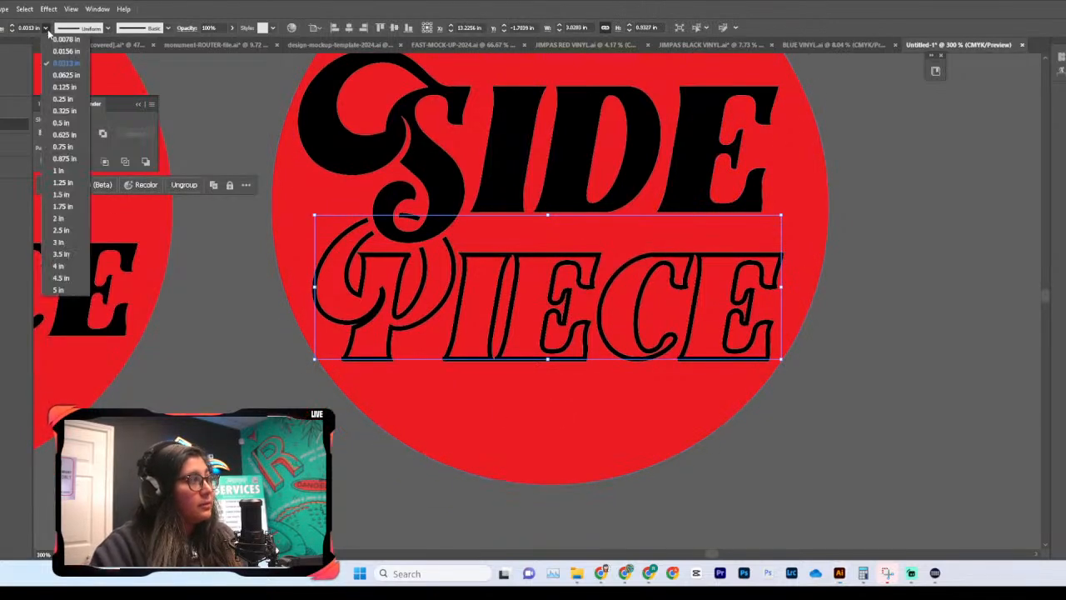
click(62, 58)
click(819, 428)
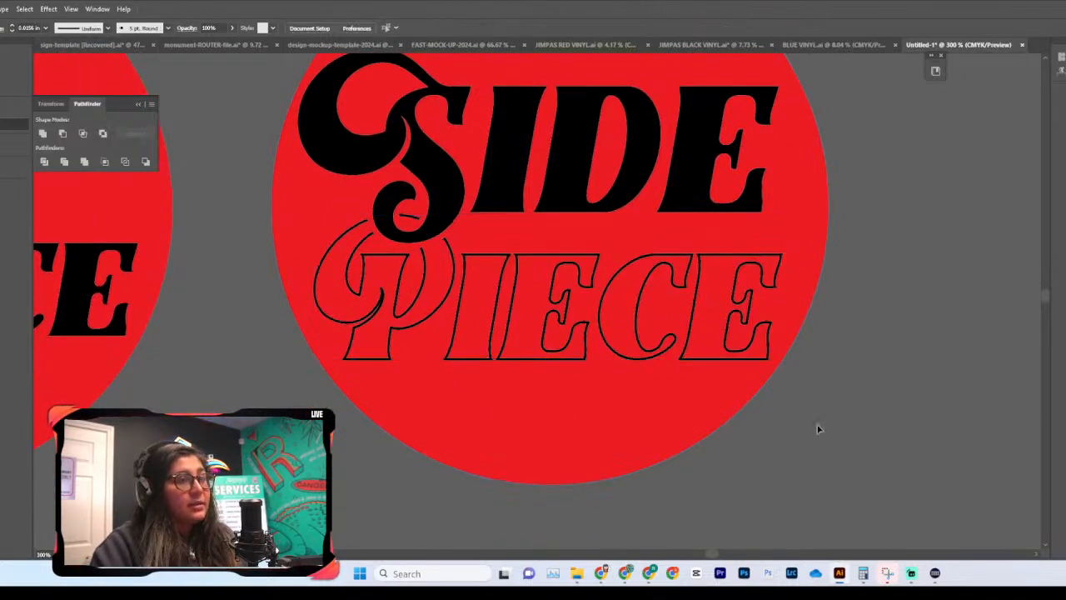
Step: Align the stroke of the outlined "Piece" to the outside of its letters and check the outlines up close
scroll(820, 428, up, 2)
click(640, 423)
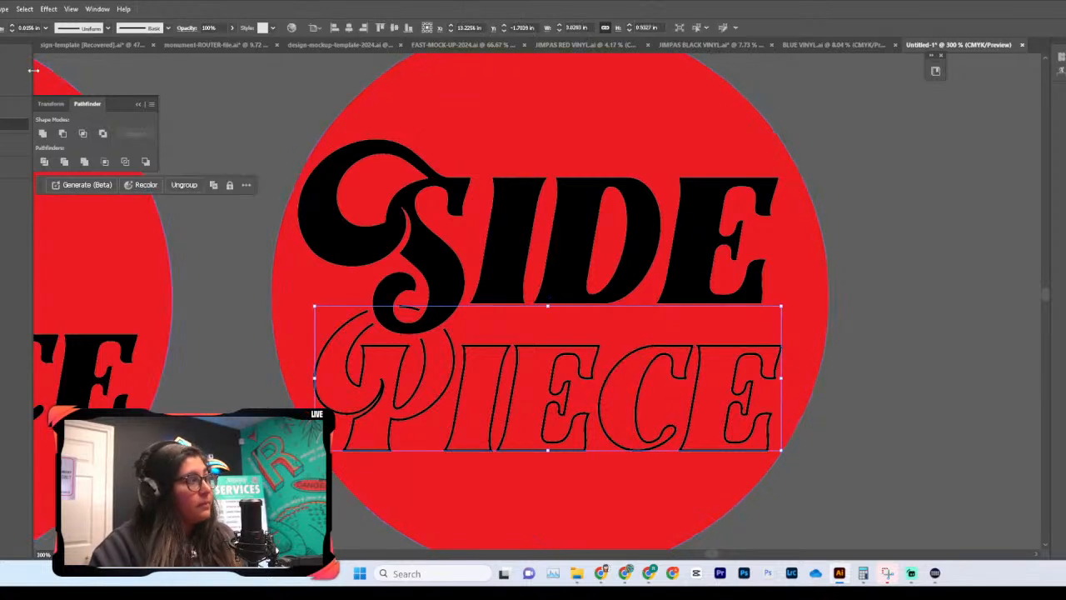
click(1, 28)
click(1, 93)
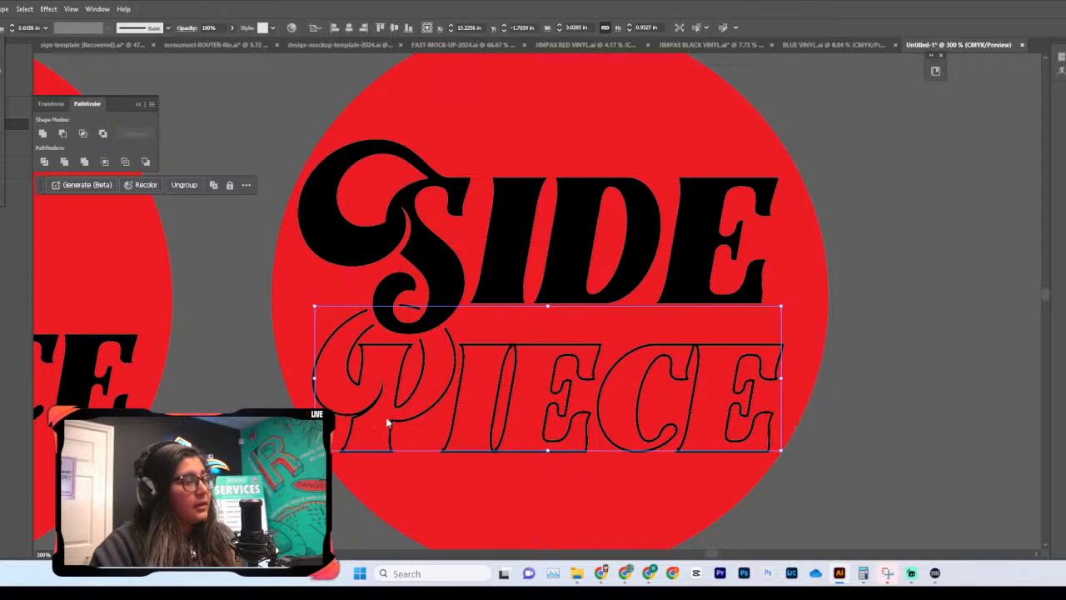
scroll(387, 423, up, 4)
scroll(386, 423, down, 2)
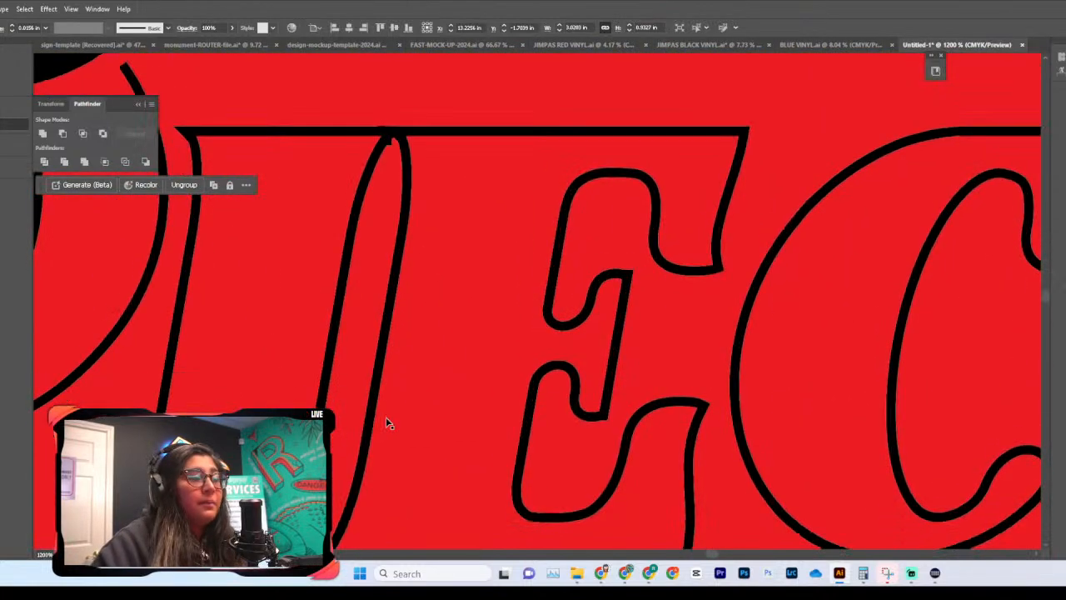
scroll(386, 408, left, 5)
scroll(386, 388, down, 4)
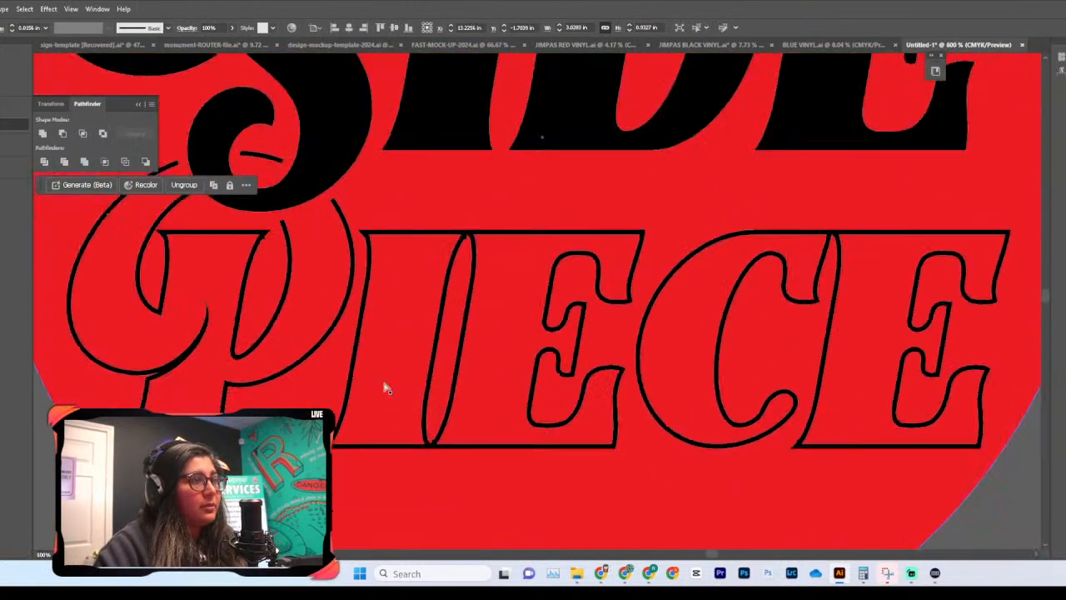
click(833, 360)
scroll(813, 352, right, 2)
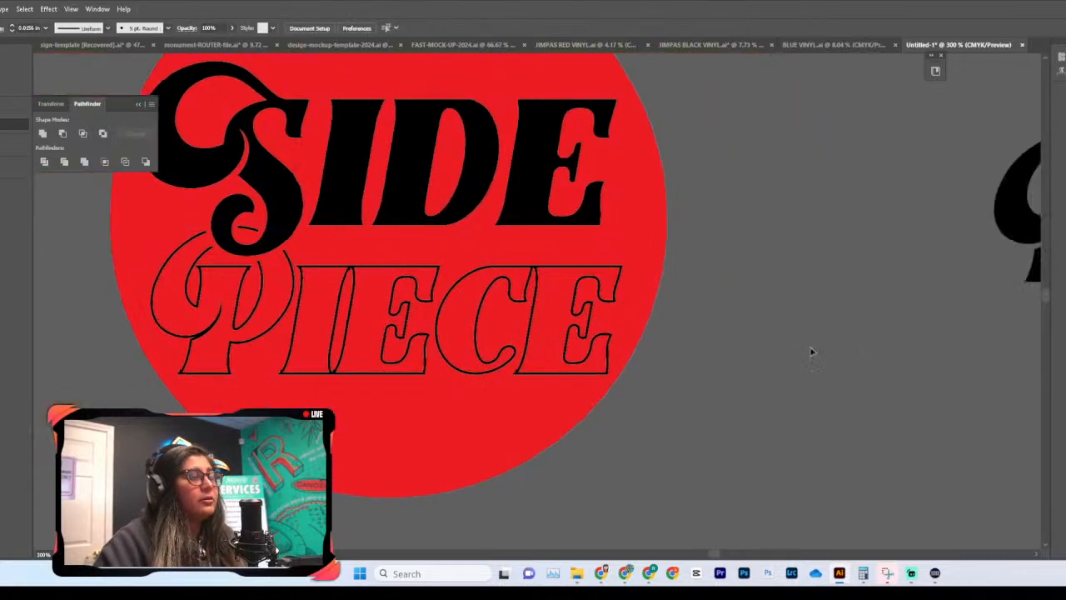
Step: Increase the outside-aligned stroke of "Piece" to 0.0313 in
click(408, 320)
click(44, 28)
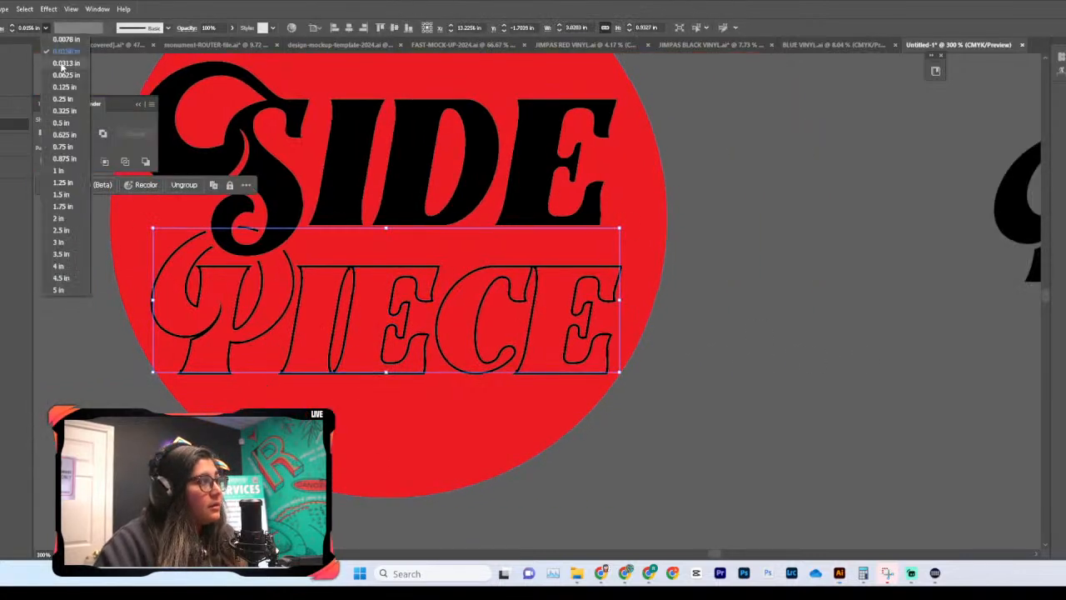
click(62, 62)
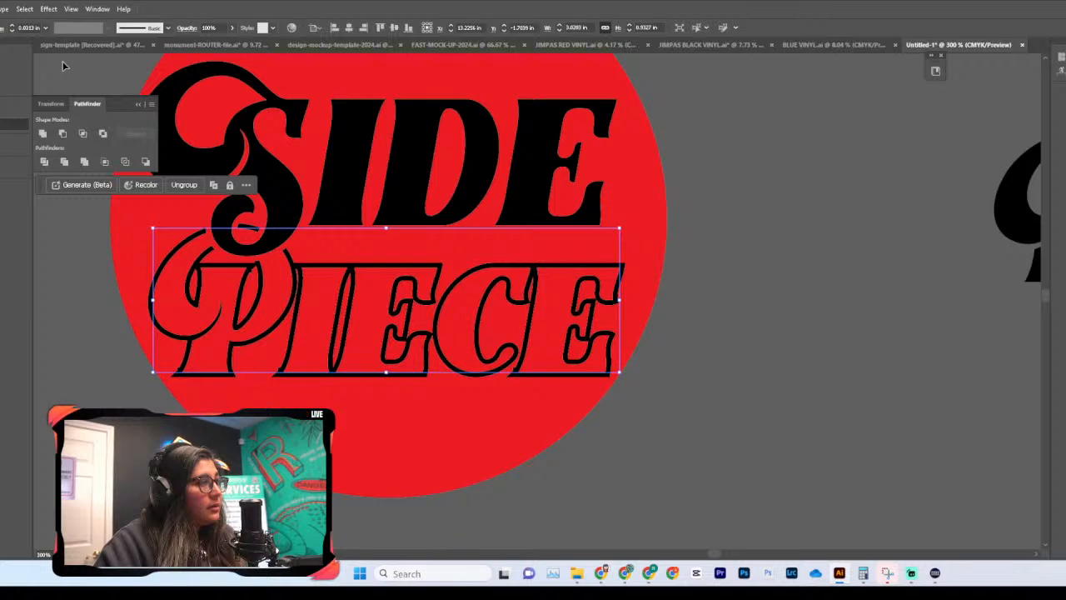
click(863, 430)
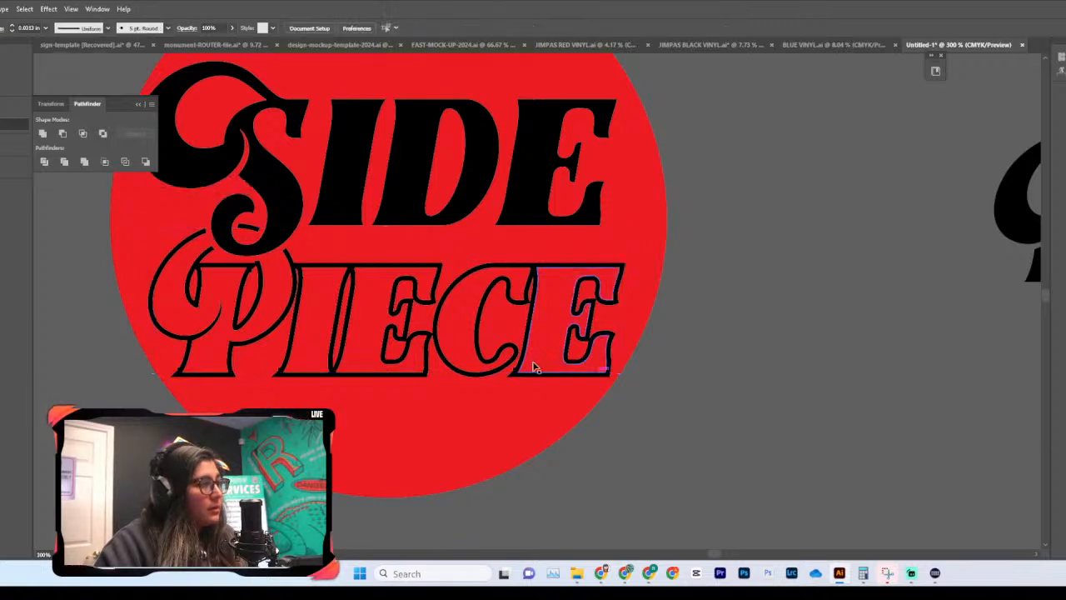
Step: Round the stroke corners of the outlined "Piece" and check the result beneath "Side"
click(464, 369)
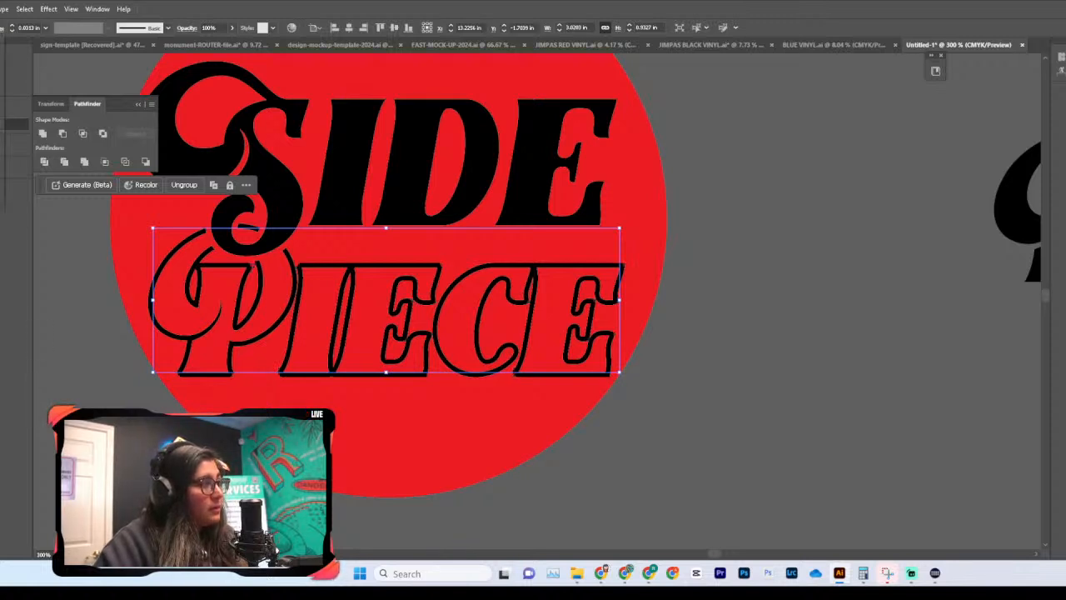
click(727, 399)
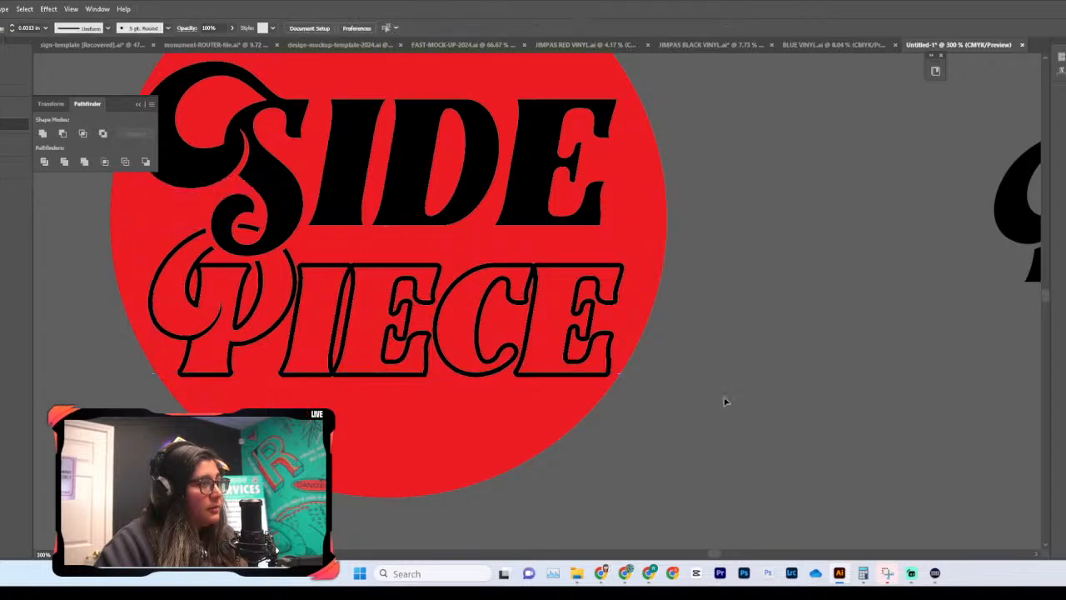
key(ctrl+minus)
key(ctrl+minus)
key(ctrl+plus)
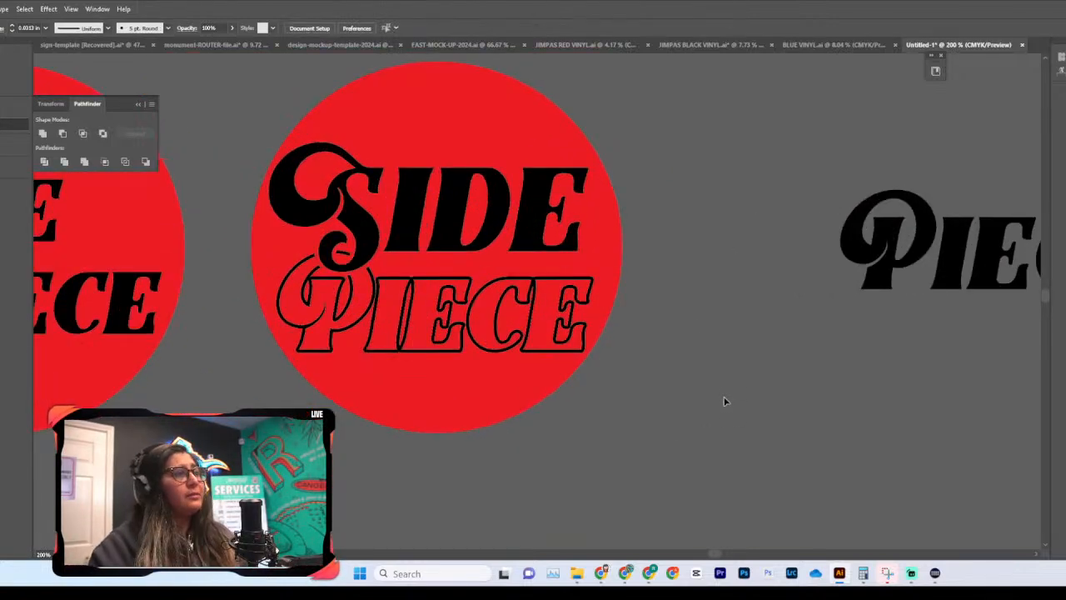
Step: Move the spare solid black "Piece" away from the red circles, up beside the stacked black "Side Piece" lettering
scroll(724, 401, right, 1)
drag(858, 229, 788, 181)
scroll(808, 200, up, 8)
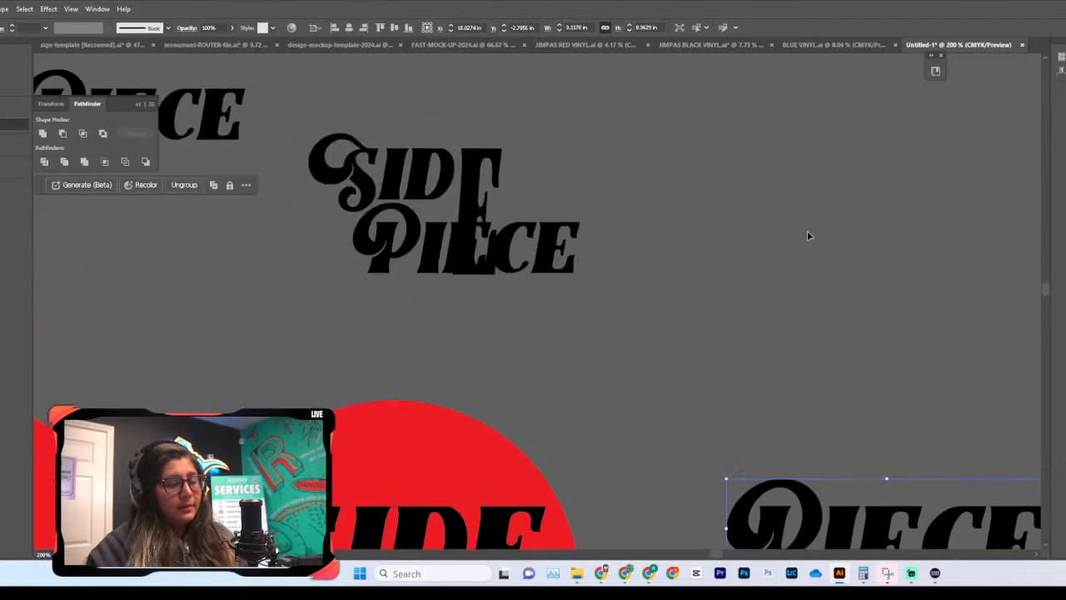
drag(804, 512, 688, 181)
scroll(688, 181, down, 8)
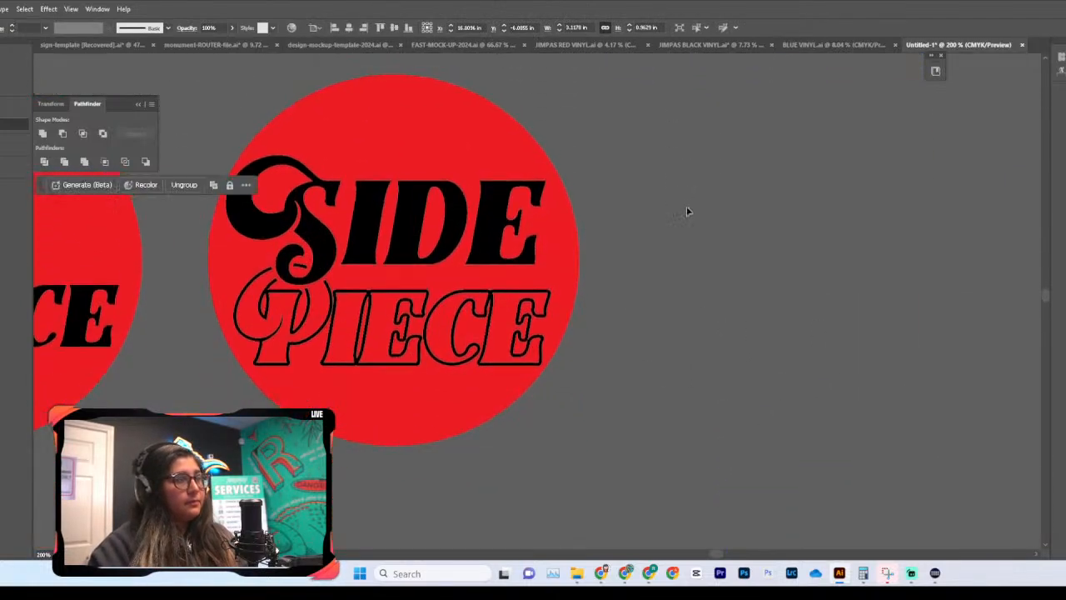
Step: Enlarge the solid "Side" on the red circle proportionally to about 3.21 in wide and check its fit
scroll(686, 209, left, 2)
click(604, 250)
scroll(604, 250, left, 3)
scroll(655, 251, right, 2)
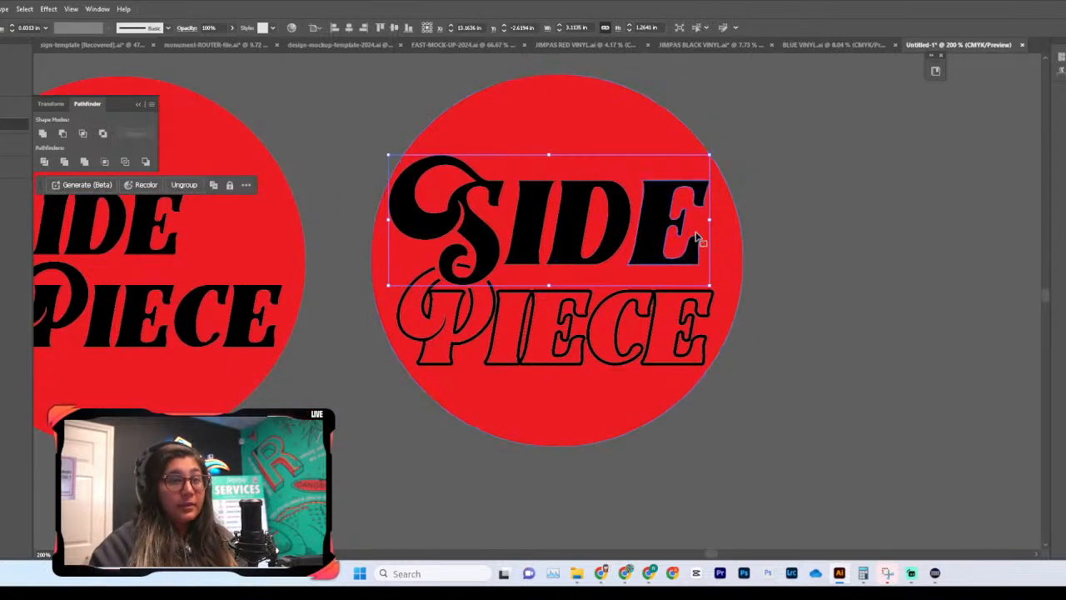
drag(713, 221, 720, 221)
key(ctrl+minus)
key(ctrl+minus)
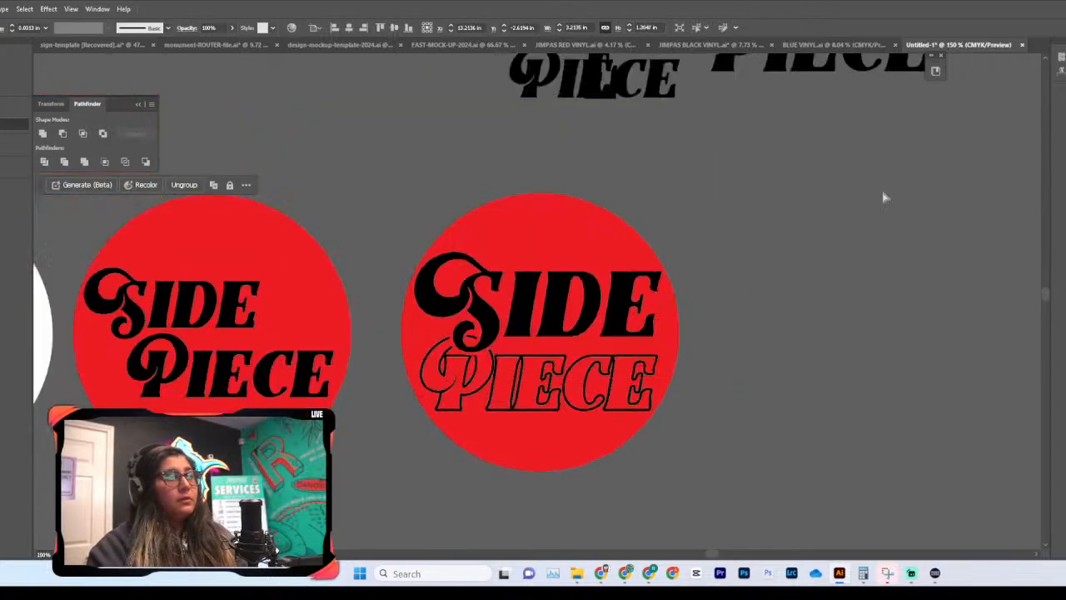
key(ctrl+equal)
key(ctrl+equal)
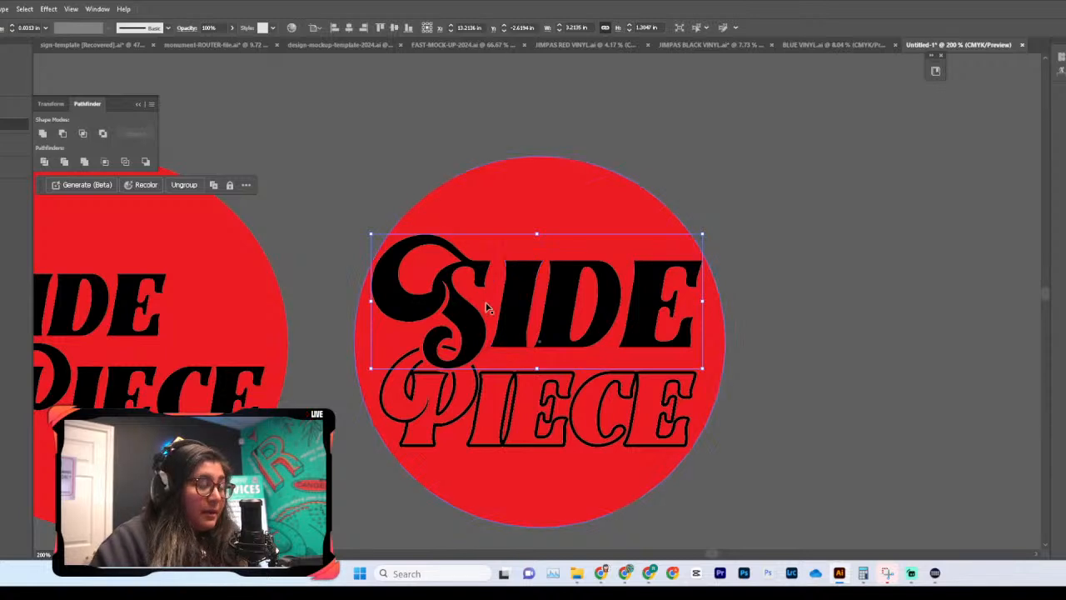
scroll(545, 308, down, 2)
scroll(571, 361, down, 1)
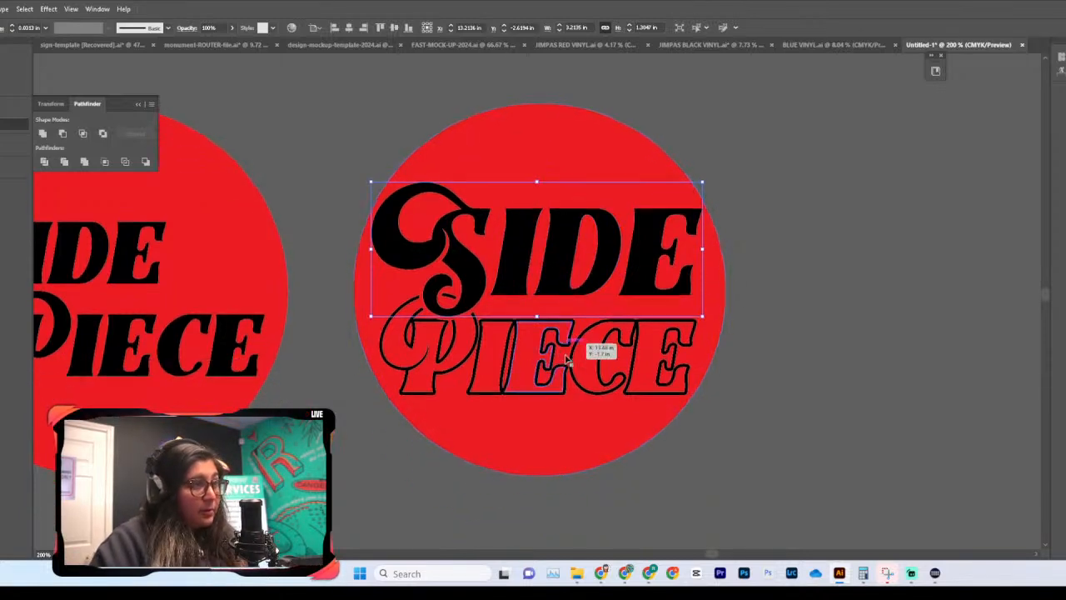
Step: Place a copy of the red-circle "Side Piece" design to the right of the original and recolor the copy's "Side" white
drag(764, 156, 511, 413)
scroll(511, 415, right, 7)
key(ctrl+v)
drag(508, 357, 642, 335)
scroll(666, 335, right, 4)
click(744, 333)
click(561, 267)
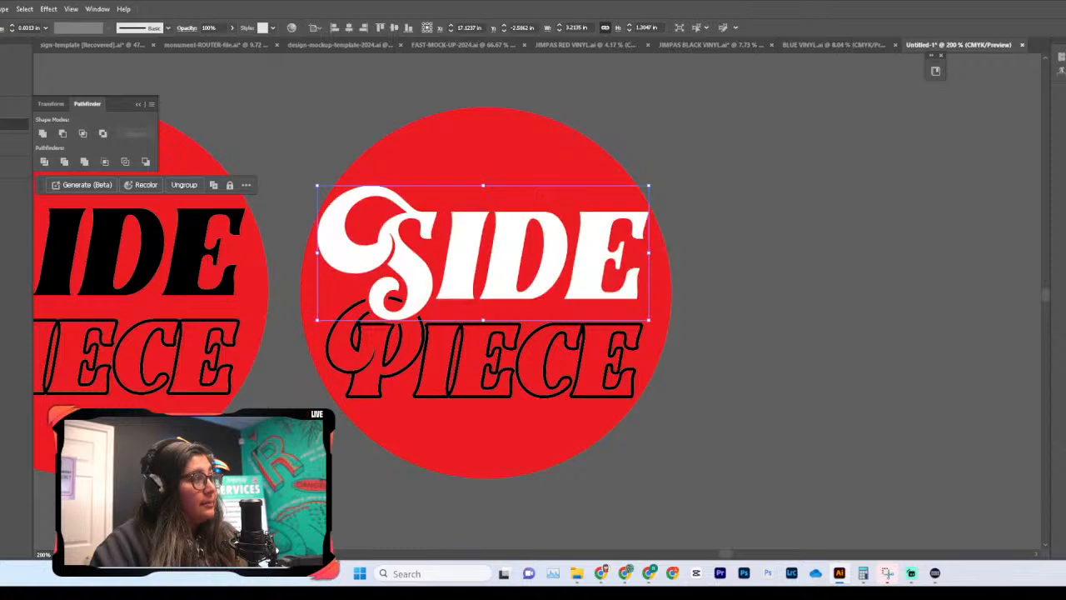
Step: Recolor the outlined "Piece" beneath the white "Side" on the copied red circle to white
click(752, 300)
scroll(752, 300, down, 2)
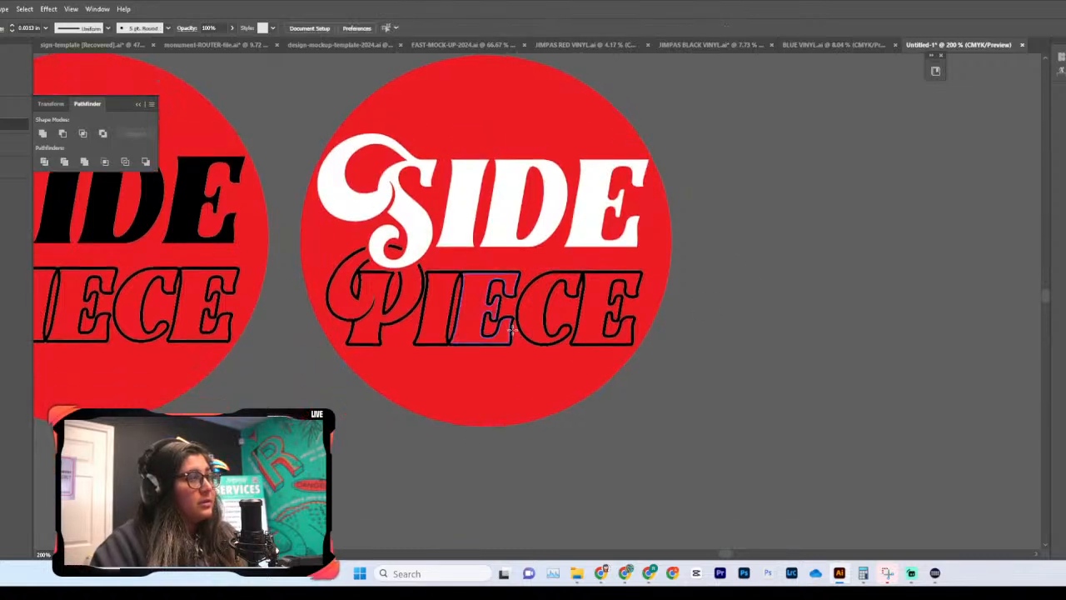
click(510, 323)
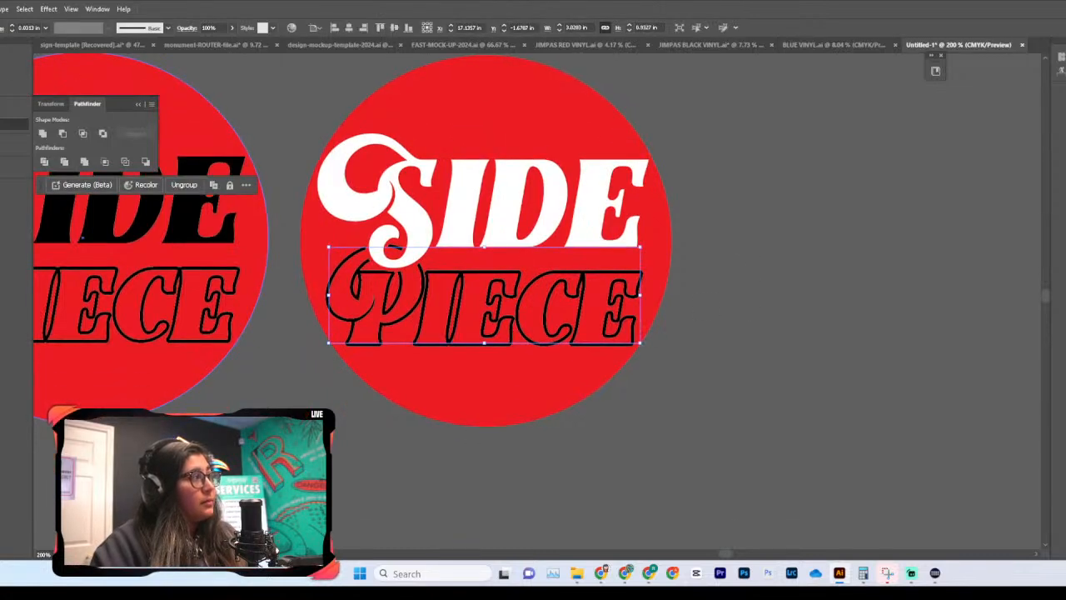
click(867, 308)
Step: Compare the all-white "Side Piece" design with the black versions on the red circles, close up and from a distance
key(ctrl+minus)
key(ctrl+minus)
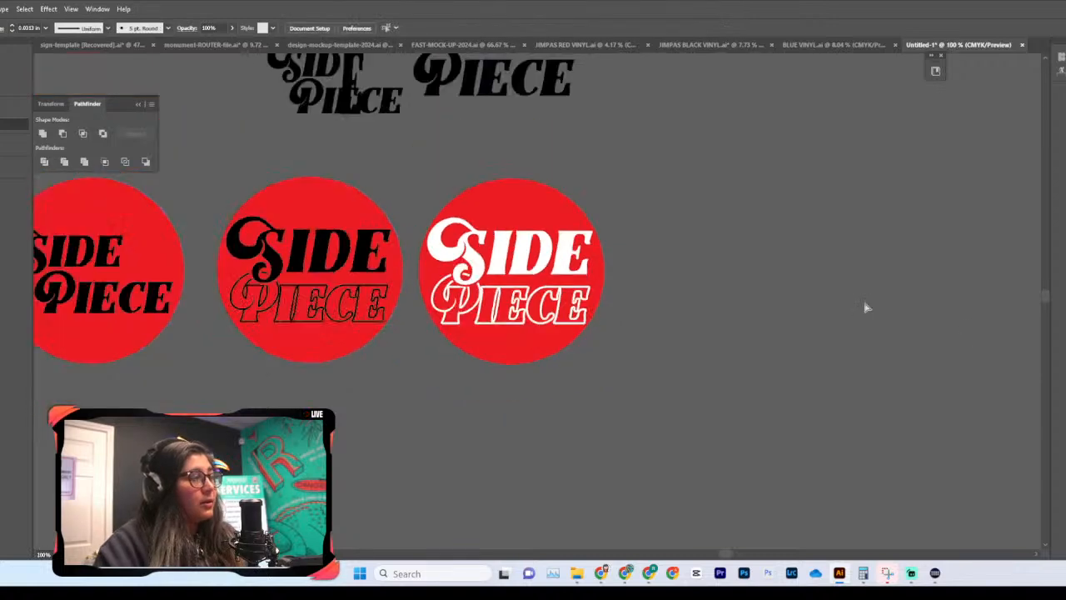
key(ctrl+plus)
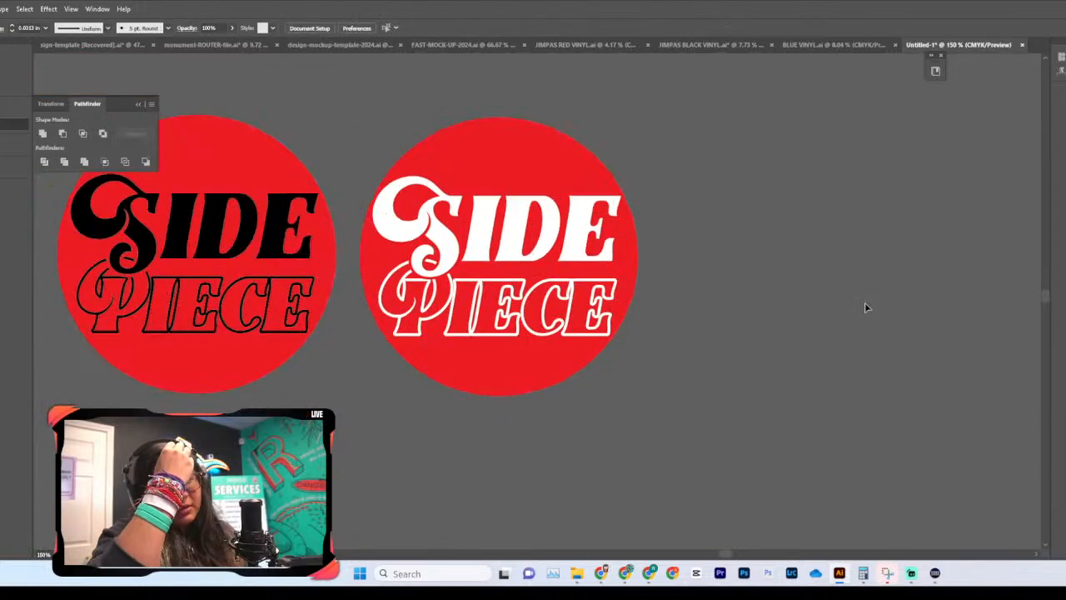
key(ctrl+minus)
key(ctrl+minus)
key(ctrl+plus)
key(ctrl+plus)
key(ctrl+plus)
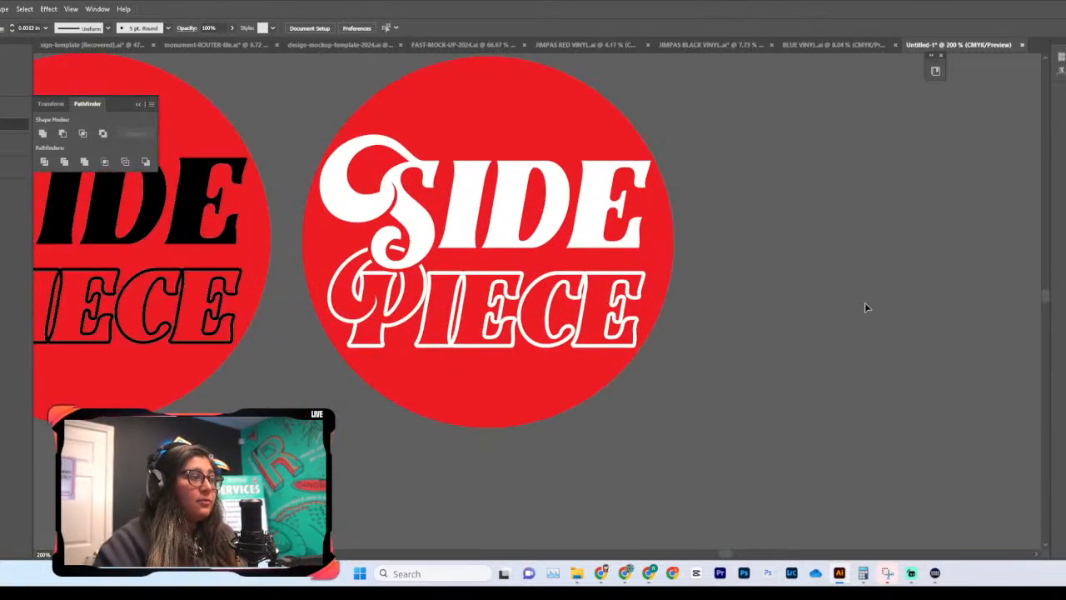
key(ctrl+minus)
key(ctrl+minus)
key(ctrl+minus)
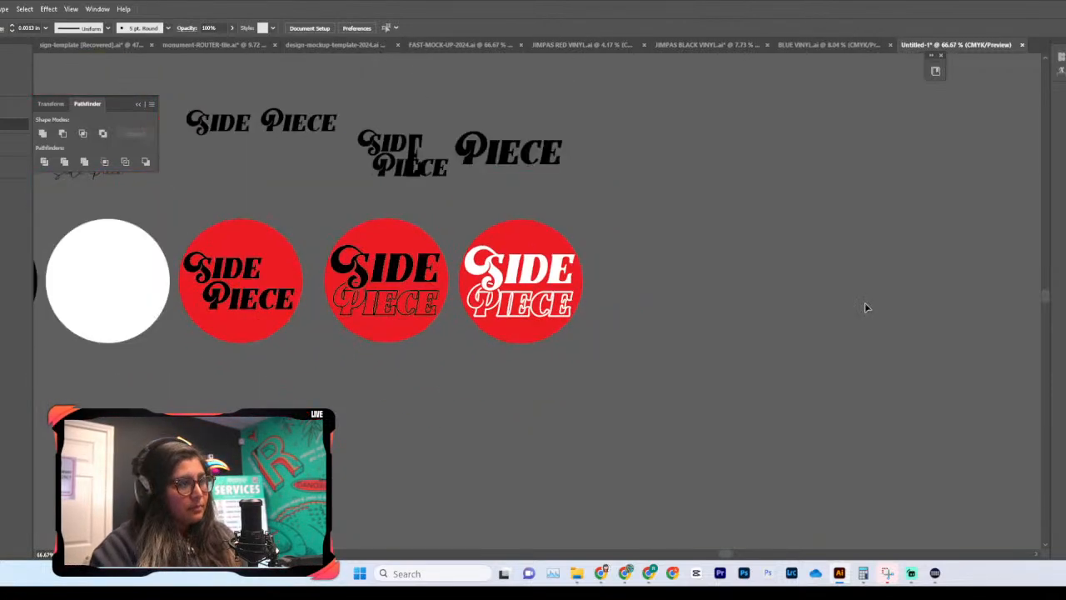
key(ctrl+plus)
key(ctrl+plus)
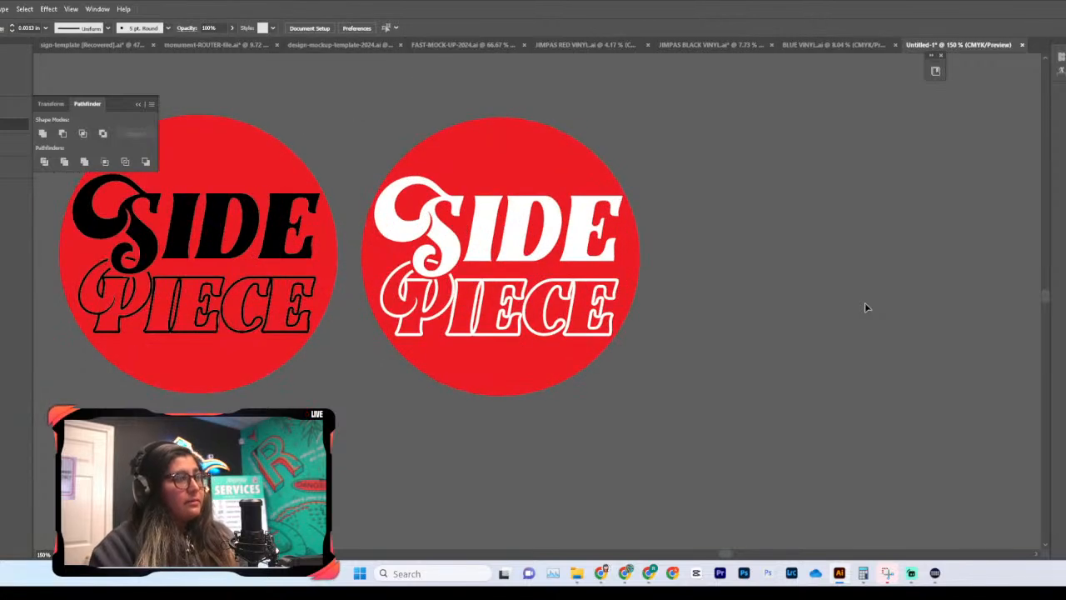
key(ctrl+minus)
key(ctrl+minus)
scroll(859, 302, left, 3)
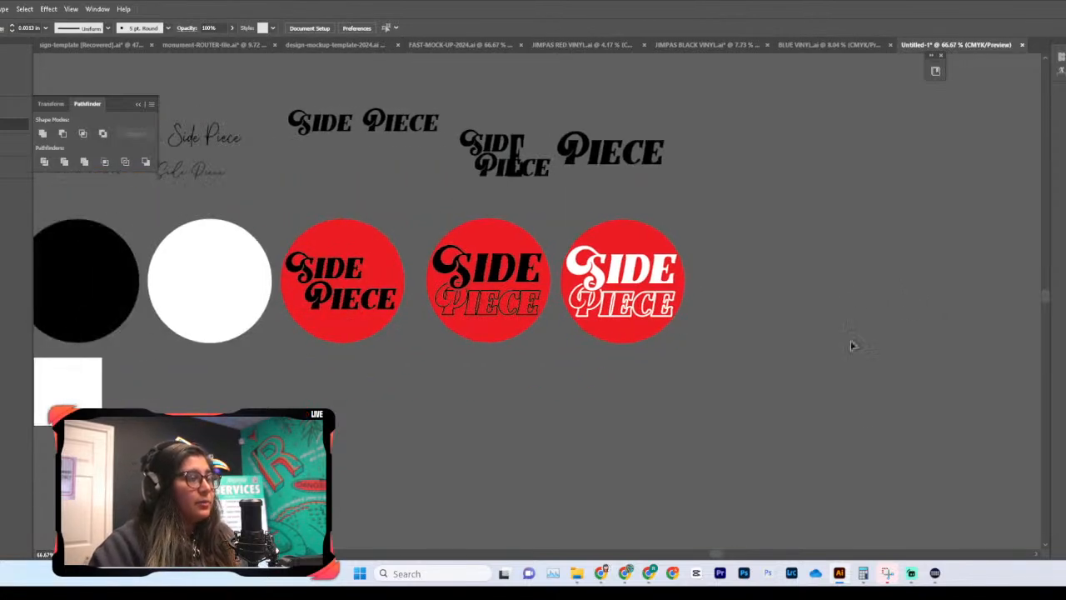
scroll(769, 330, left, 5)
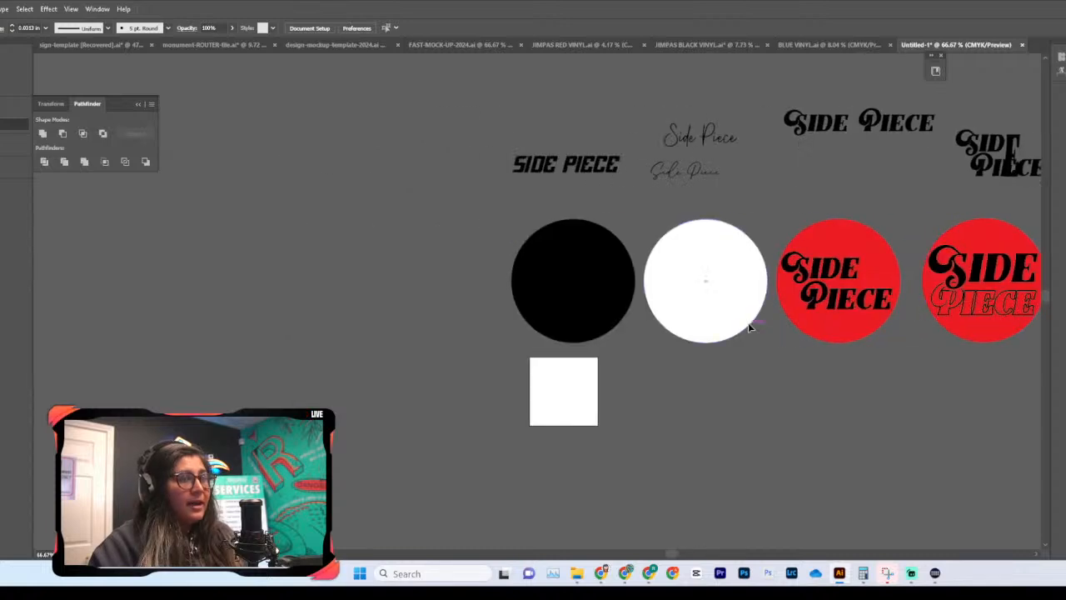
scroll(748, 326, right, 5)
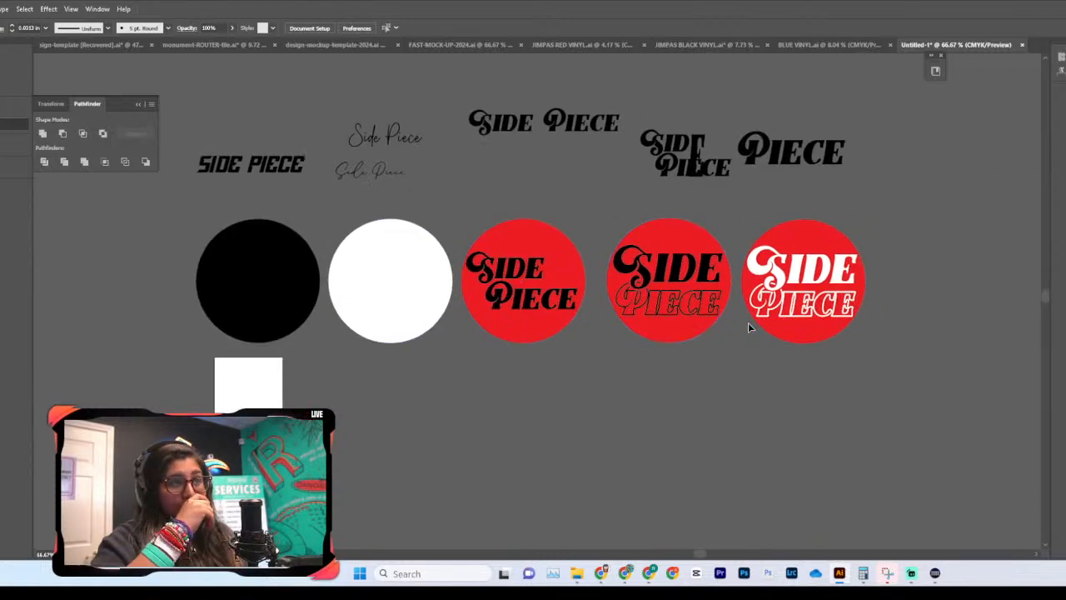
scroll(748, 326, left, 2)
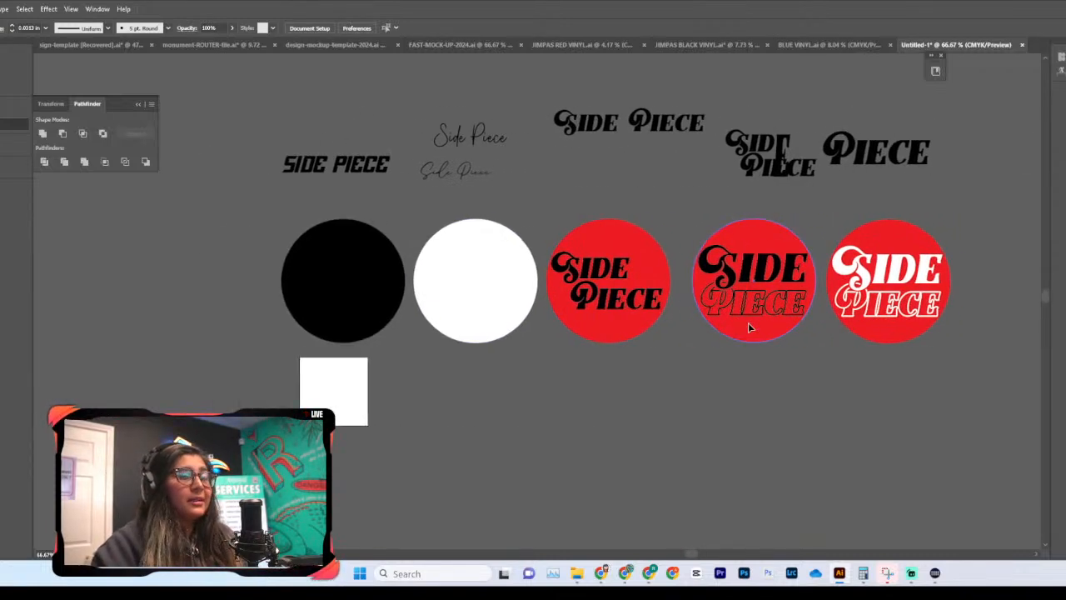
Step: Place a copy of the Angello script "Side Piece" lettering on the black circle
scroll(748, 326, left, 3)
scroll(705, 305, up, 6)
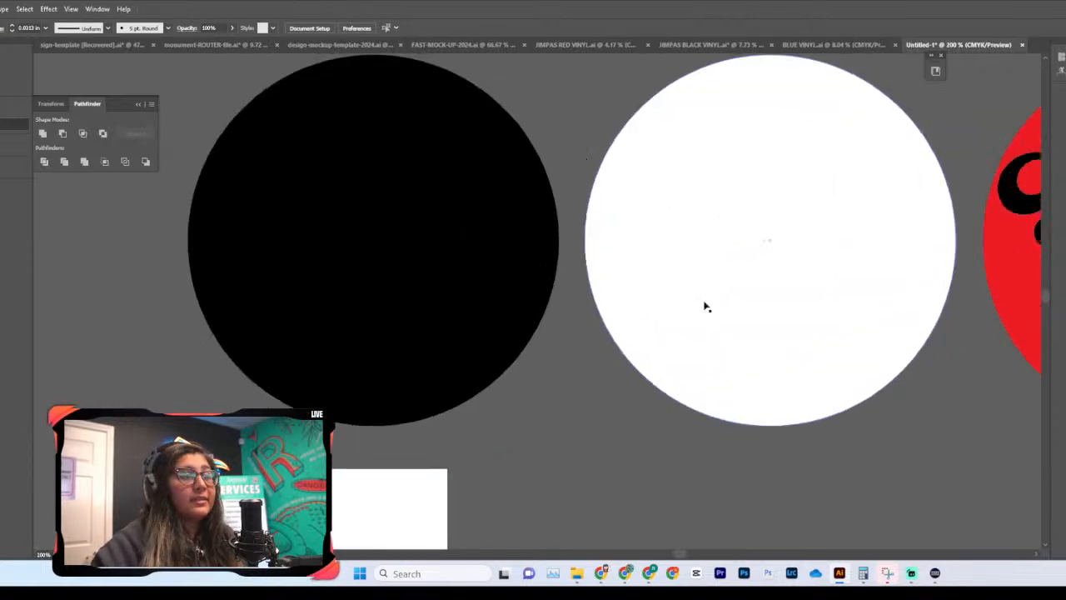
scroll(477, 206, up, 3)
scroll(491, 206, left, 4)
scroll(558, 203, down, 3)
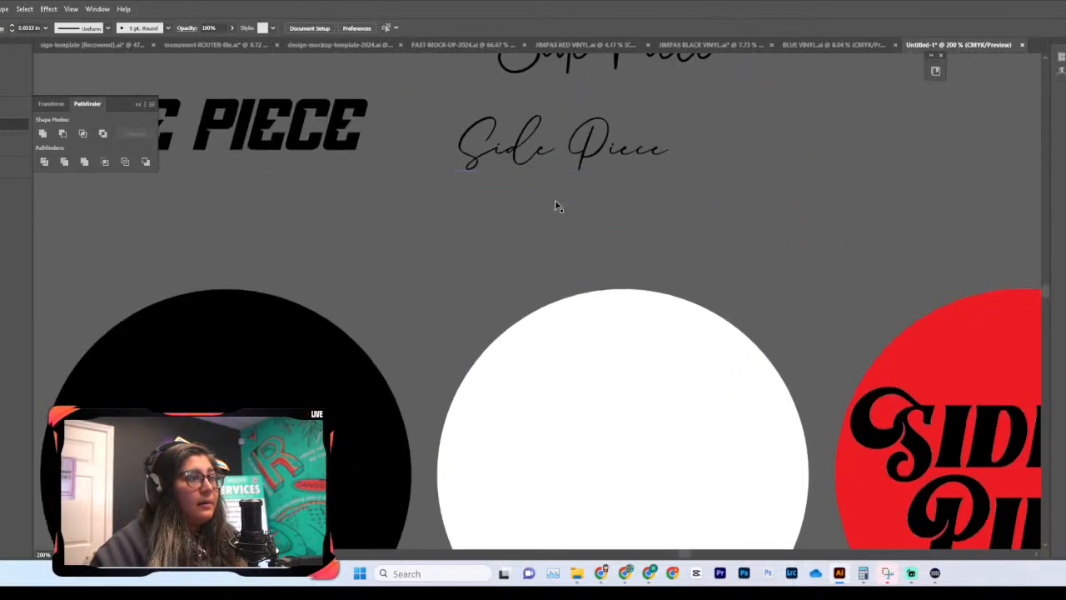
scroll(558, 205, up, 3)
click(621, 189)
key(ctrl+c)
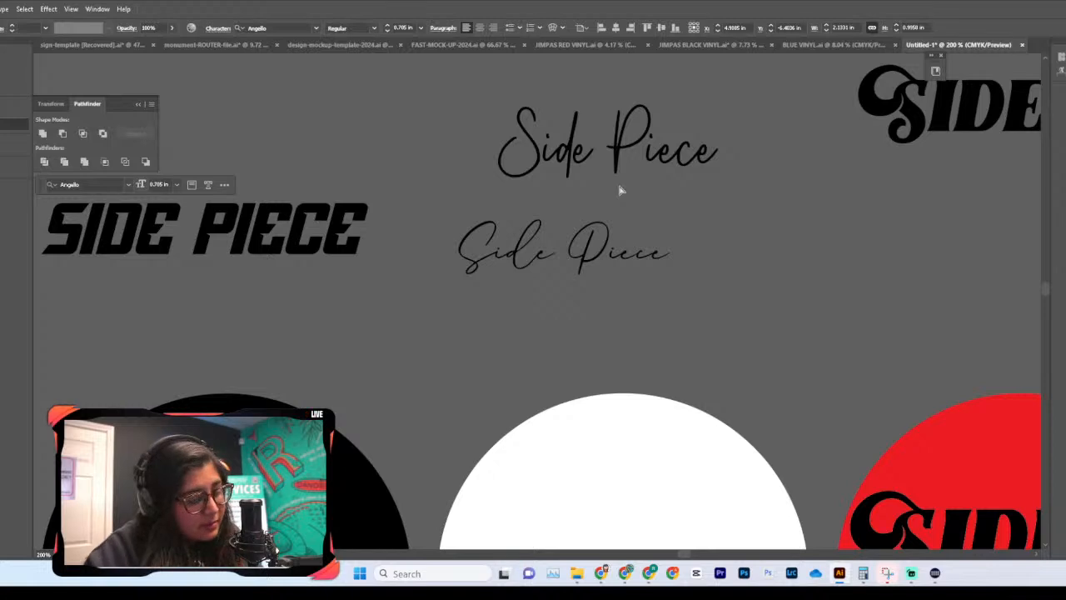
scroll(621, 190, right, 2)
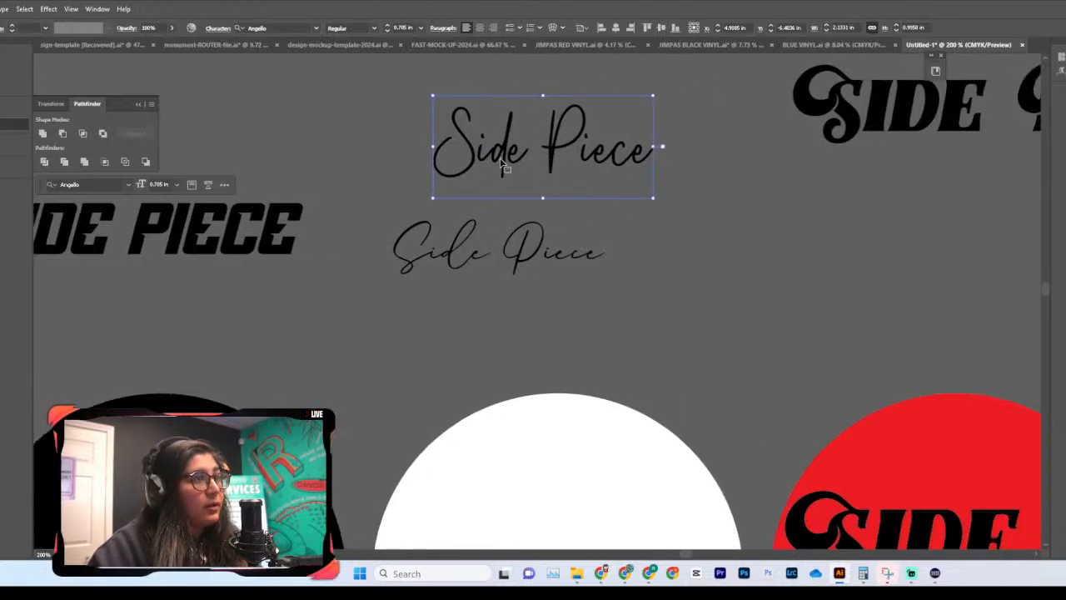
scroll(491, 154, left, 6)
drag(489, 221, 499, 75)
scroll(650, 181, up, 4)
drag(679, 305, 682, 307)
scroll(681, 306, down, 4)
key(ctrl+c)
scroll(456, 267, down, 5)
scroll(436, 245, left, 2)
scroll(466, 266, right, 1)
key(ctrl+v)
drag(621, 321, 426, 292)
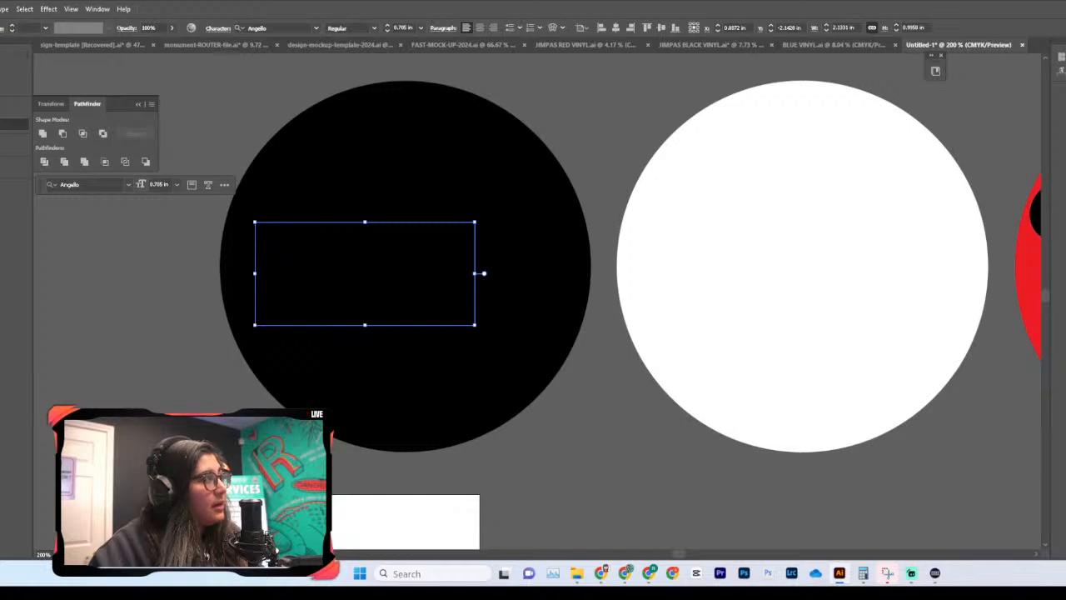
Step: Recolor the script "Side Piece" on the black circle red and enlarge it to span most of the circle
click(556, 188)
scroll(542, 196, left, 1)
click(506, 286)
drag(514, 275, 620, 289)
scroll(612, 184, up, 2)
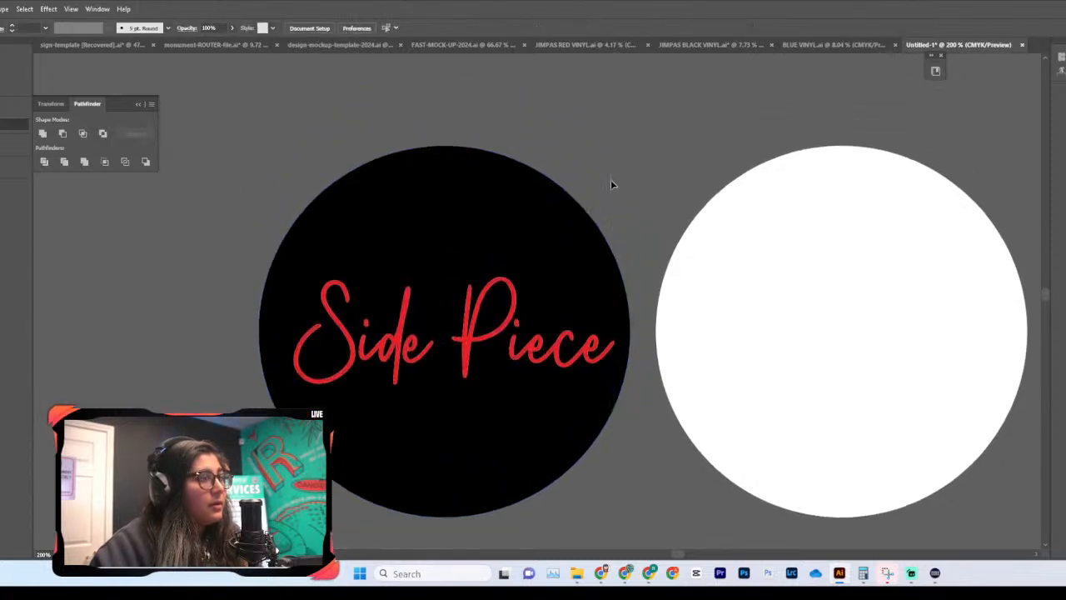
Step: Duplicate the black circle, shrink the copy to about 3.18 in, and turn it into an unfilled ring with a red stroke
click(364, 227)
scroll(364, 226, down, 2)
drag(381, 215, 473, 298)
scroll(441, 104, up, 1)
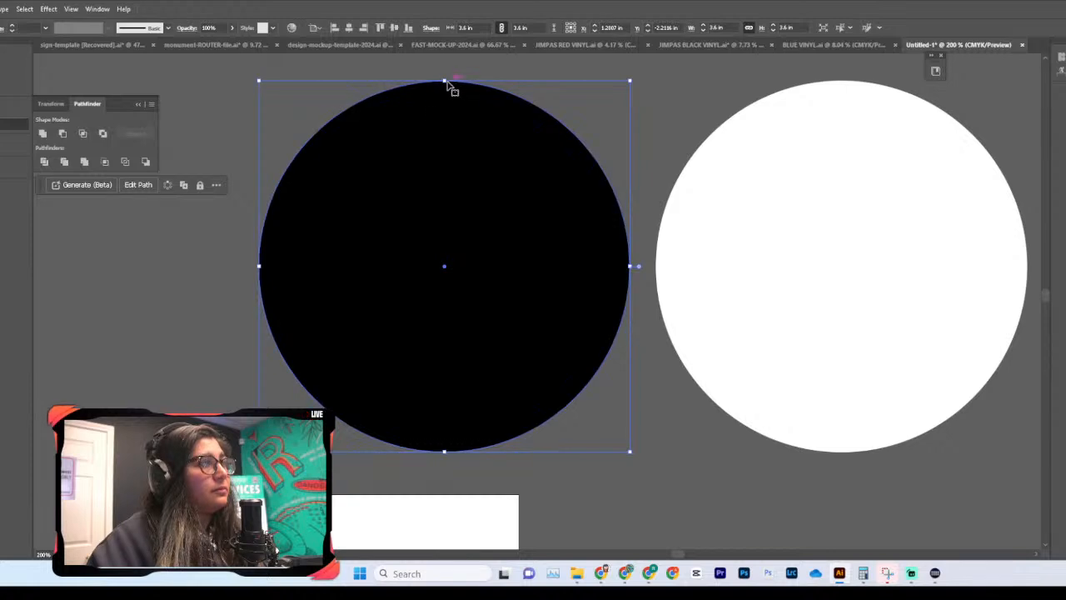
drag(445, 81, 444, 124)
drag(426, 199, 426, 186)
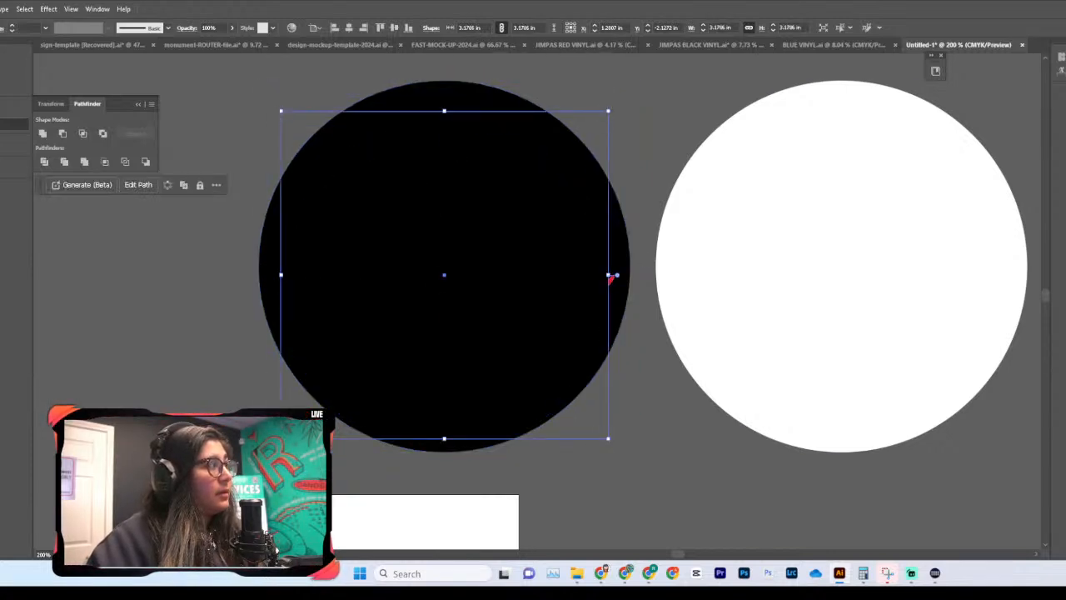
key(shift+x)
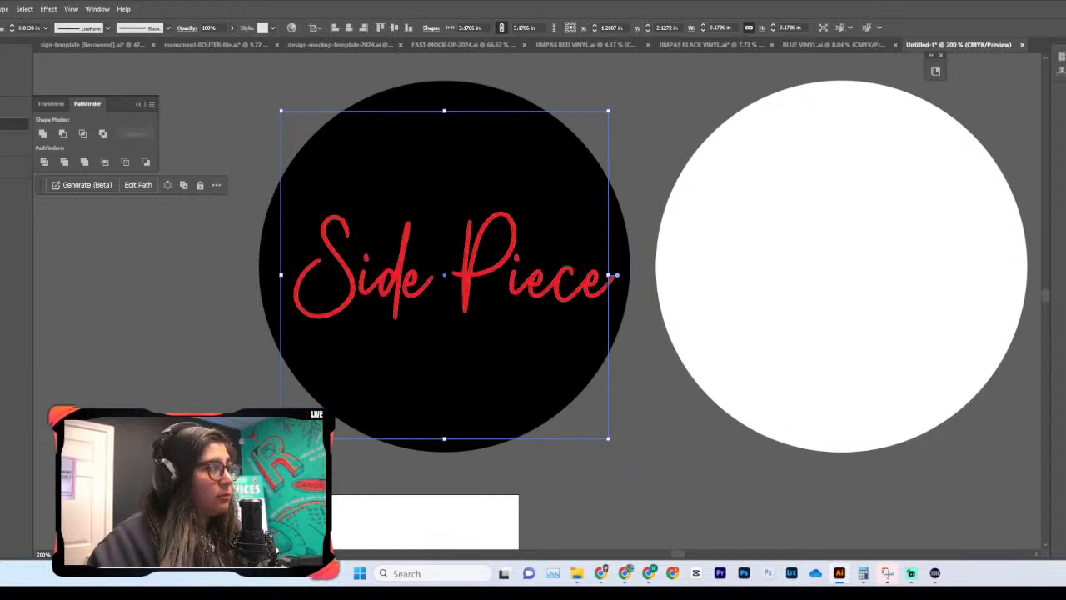
click(270, 169)
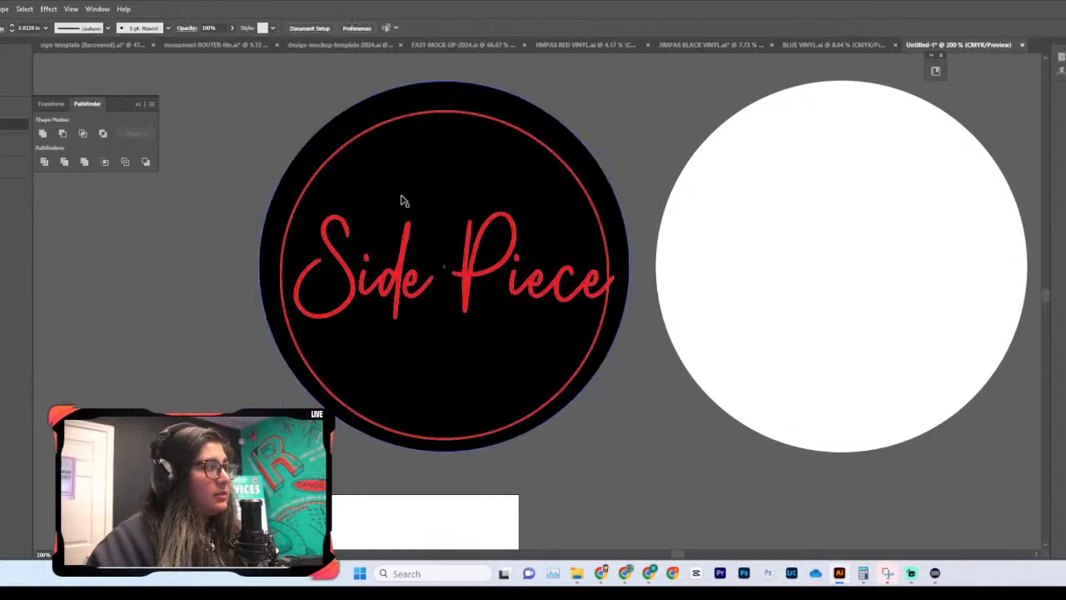
Step: Center the red ring horizontally and vertically on the black circle
scroll(388, 197, up, 1)
drag(529, 129, 475, 190)
click(350, 29)
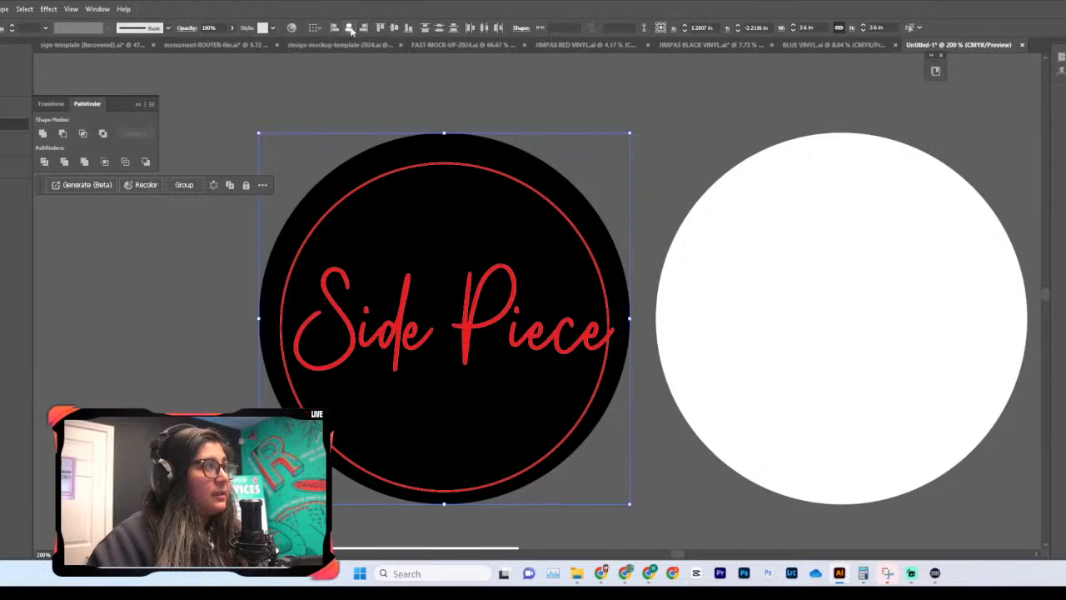
click(395, 29)
click(419, 87)
scroll(480, 184, down, 1)
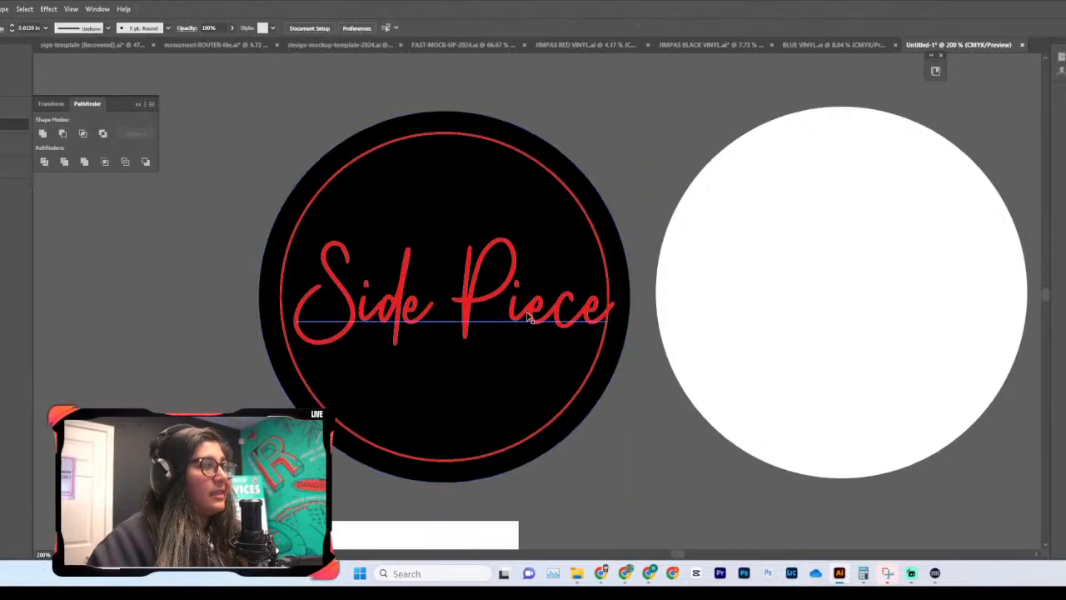
Step: Enlarge the red script "Side Piece" to about 3.38 in wide so it extends past both sides of the ring
click(606, 314)
drag(293, 300, 272, 299)
drag(618, 298, 629, 300)
Step: Set the red ring's stroke weight to 0.0313 in
click(482, 137)
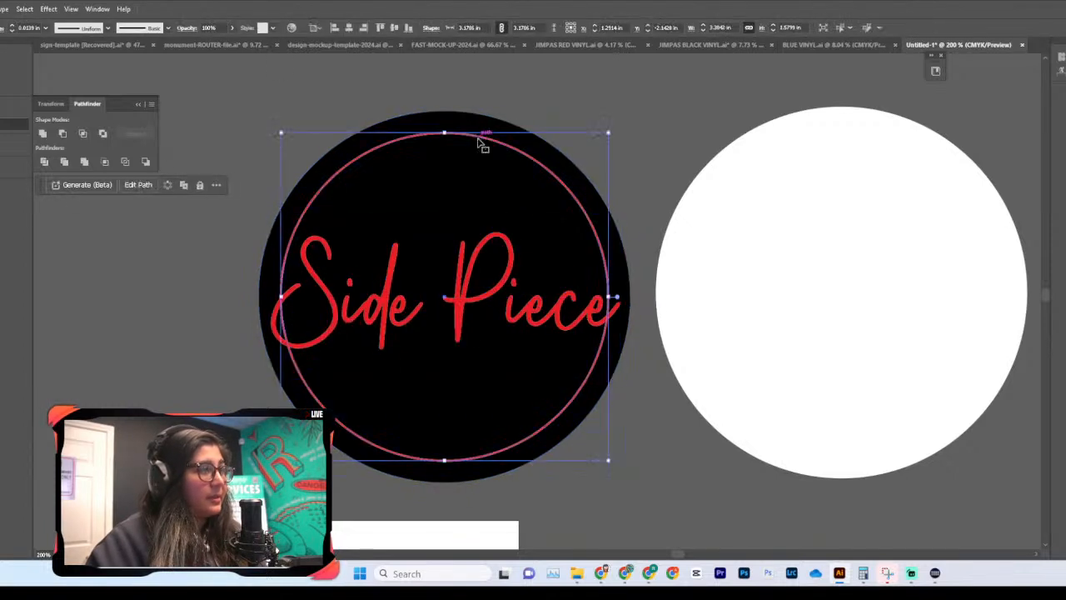
click(47, 29)
click(65, 63)
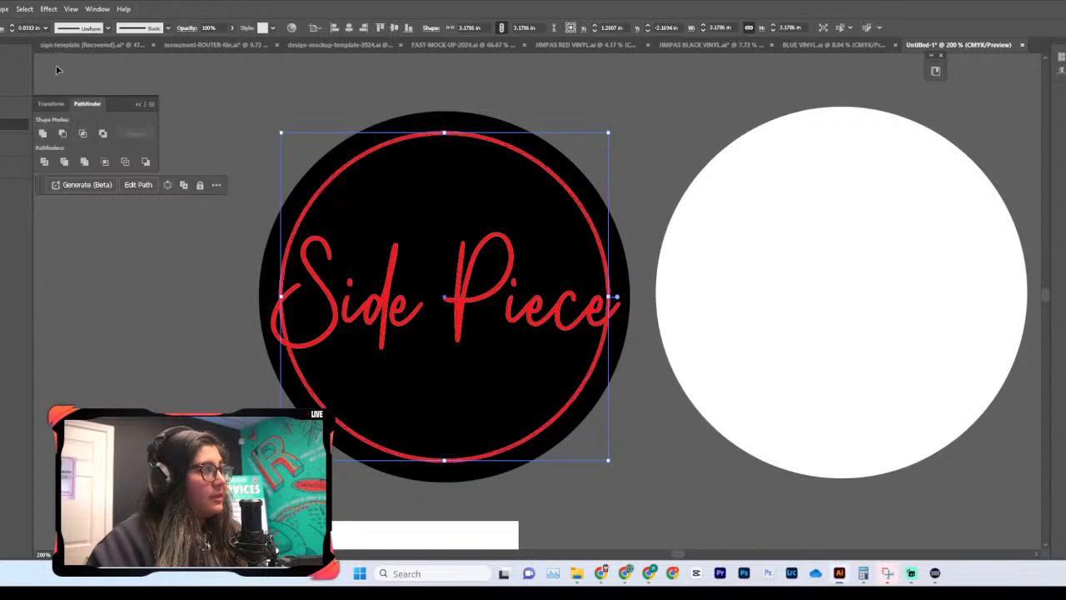
click(563, 136)
Step: Examine the ringed script design on the black circle at different zoom levels and compare it with the red-circle designs
key(ctrl+minus)
key(ctrl+minus)
key(ctrl+minus)
key(ctrl+minus)
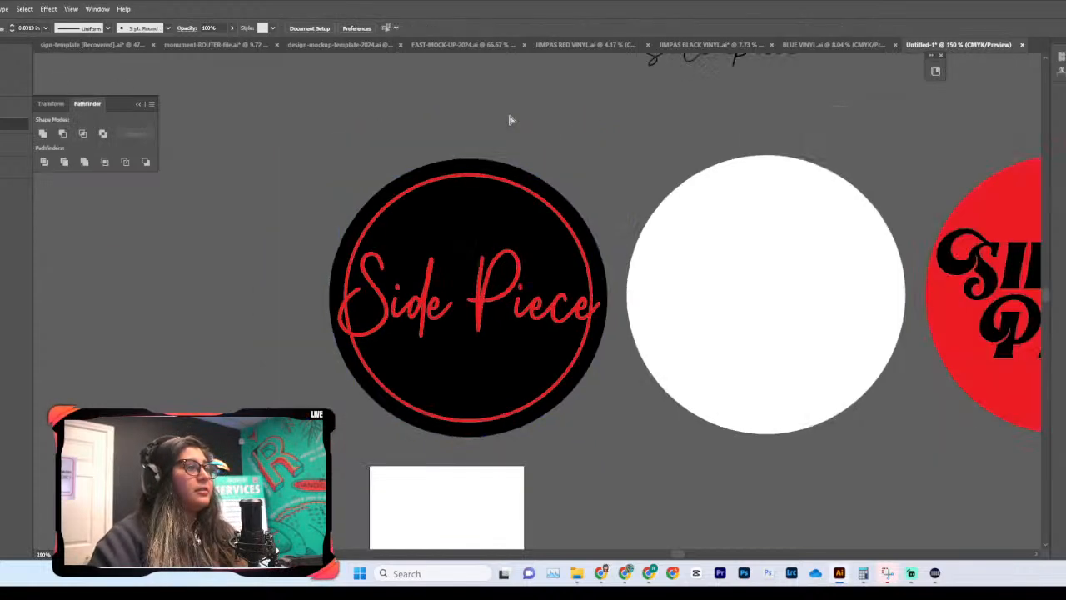
key(ctrl+plus)
key(ctrl+plus)
key(ctrl+plus)
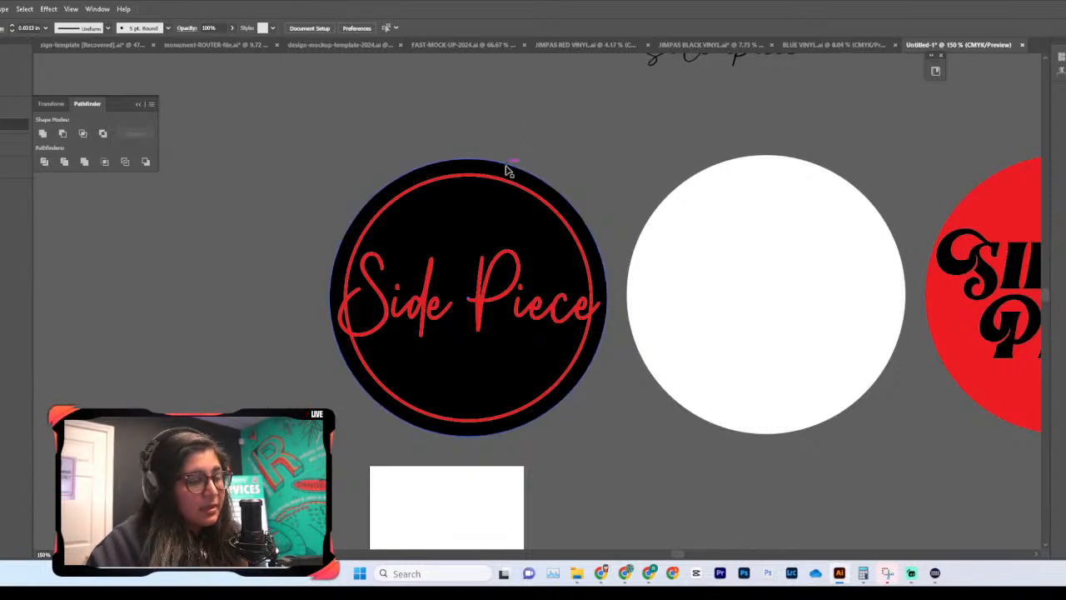
click(487, 282)
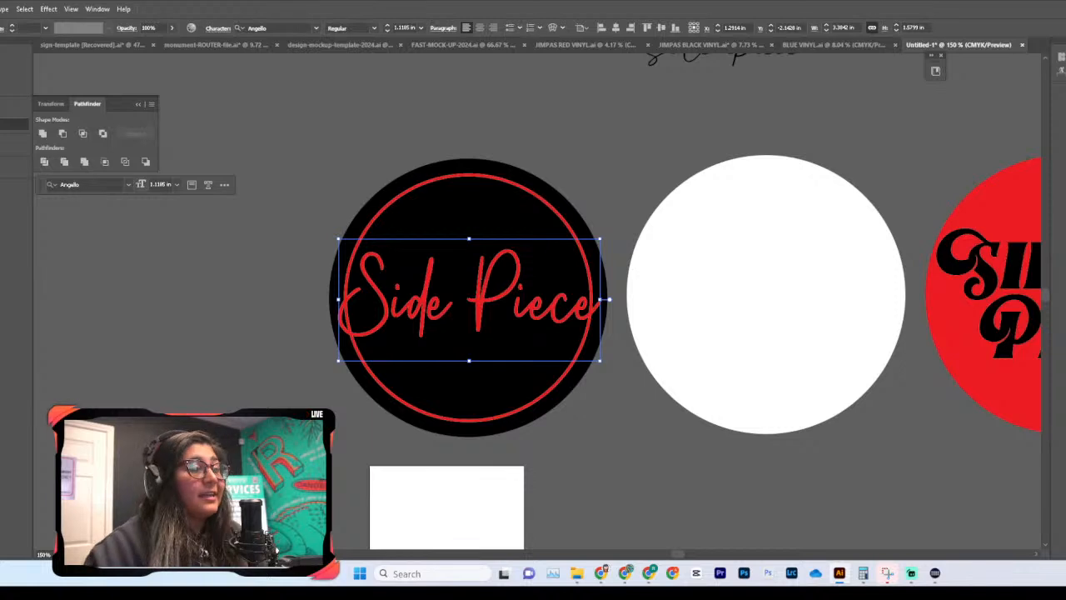
scroll(553, 335, down, 1)
scroll(534, 333, up, 1)
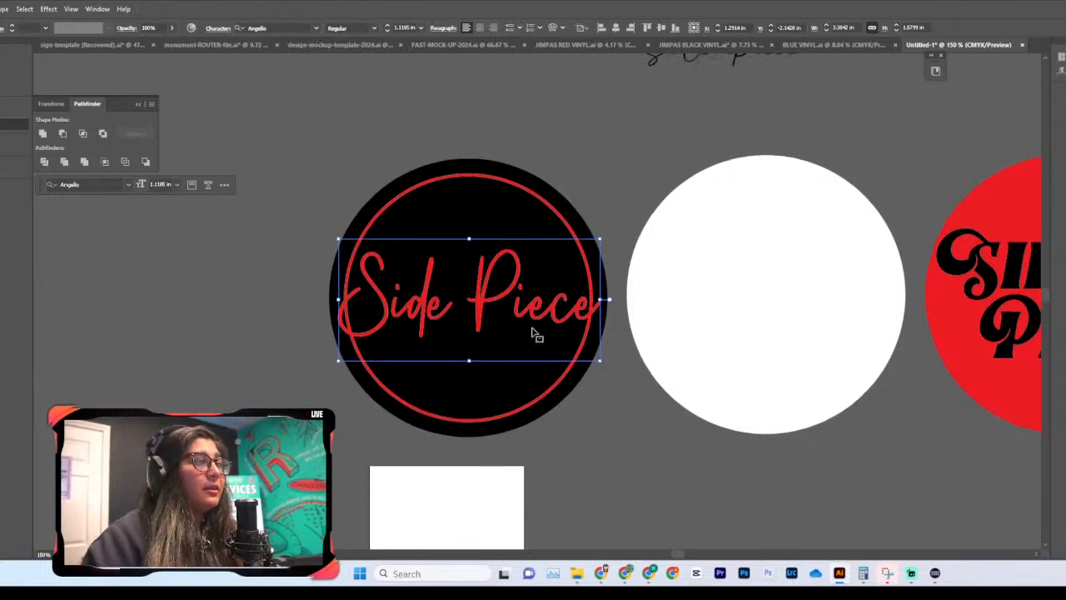
scroll(498, 367, down, 2)
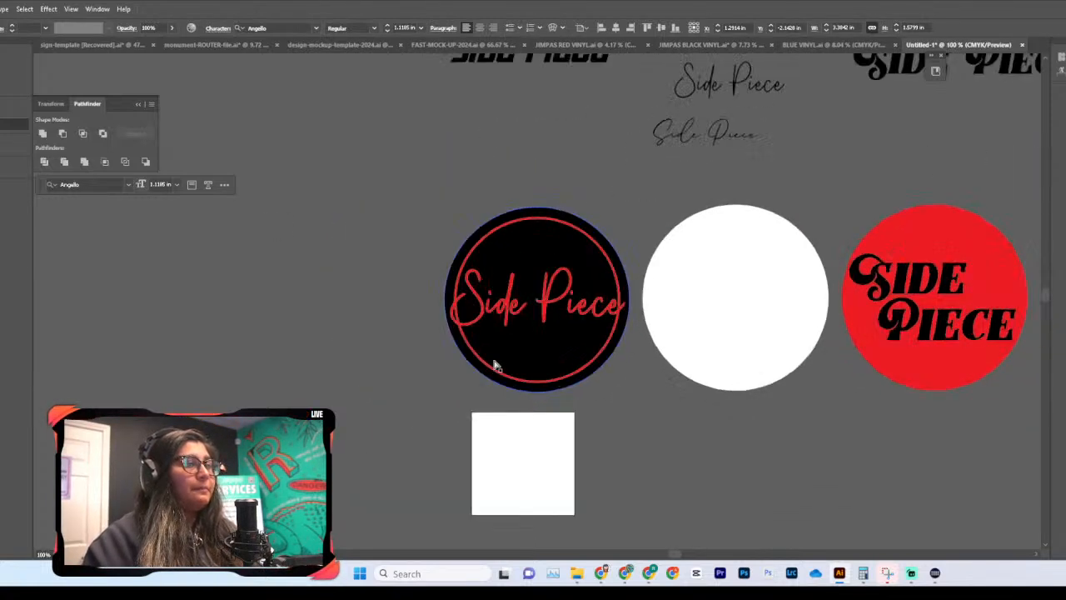
scroll(498, 367, up, 2)
scroll(494, 367, down, 2)
scroll(494, 367, right, 10)
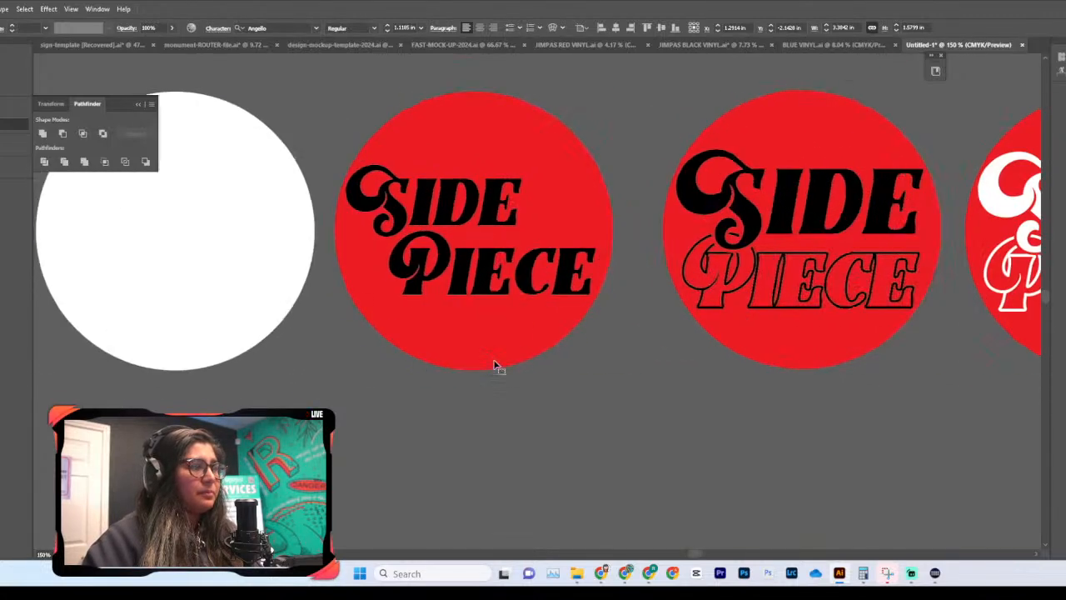
scroll(494, 367, left, 8)
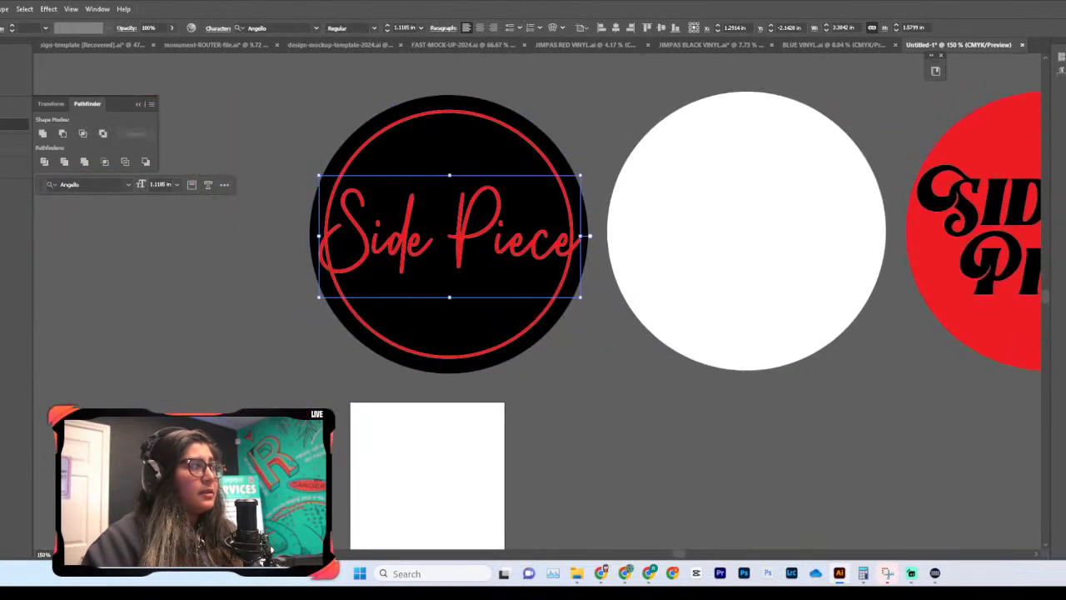
Step: Give the script "Side Piece" on the black circle a black stroke with a weight of 0.125 in
key(shift+x)
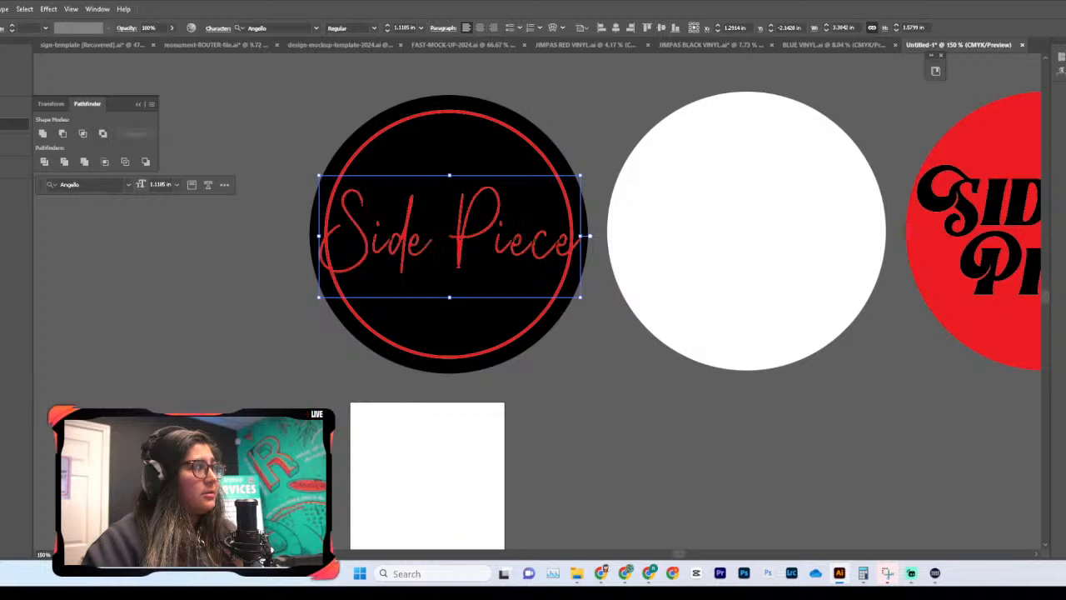
click(13, 28)
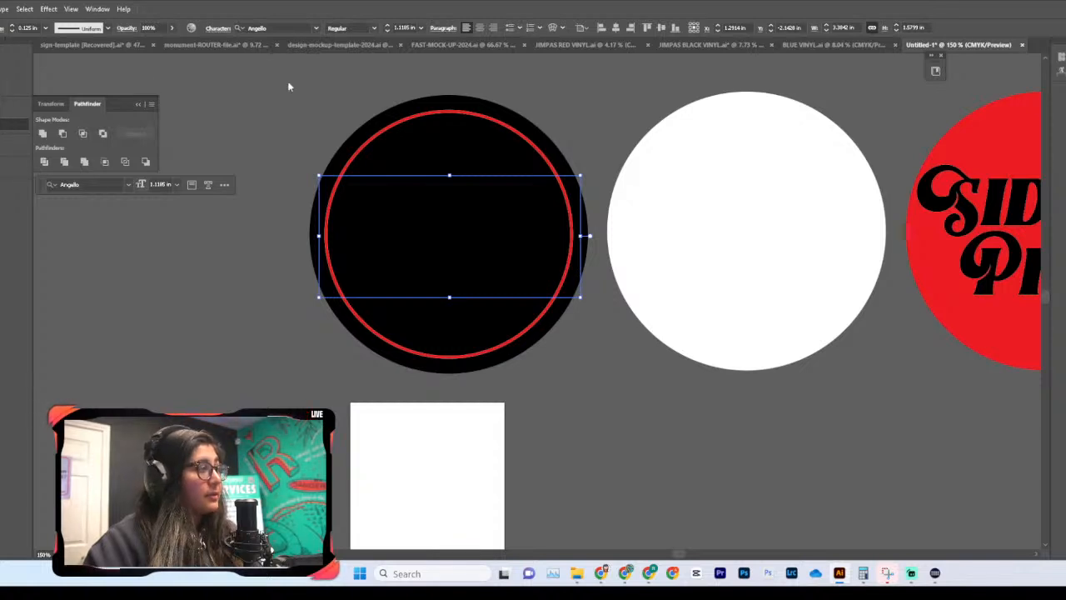
click(225, 103)
scroll(336, 199, down, 1)
click(362, 210)
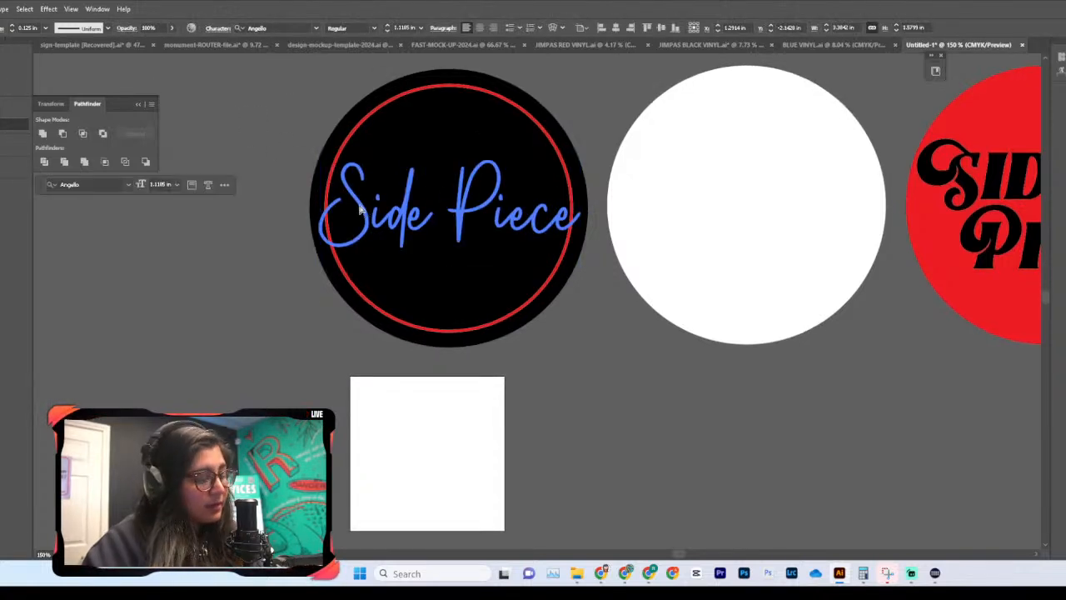
Step: Paste a copy of the script "Side Piece" without a stroke and bring the black-stroked original in front of the ring
key(ctrl+v)
right_click(381, 218)
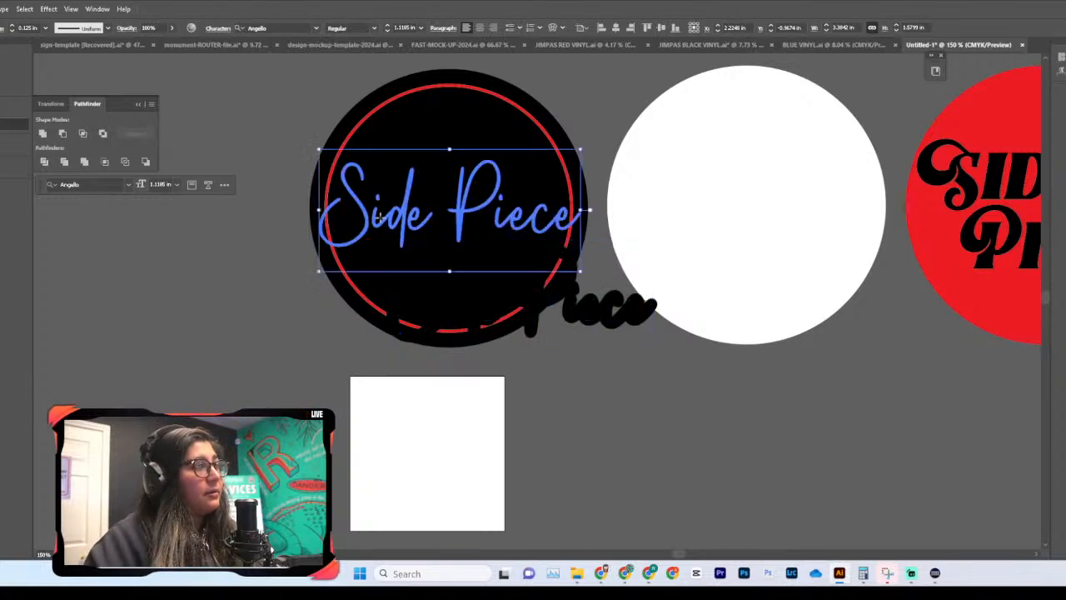
mouse_move(491, 500)
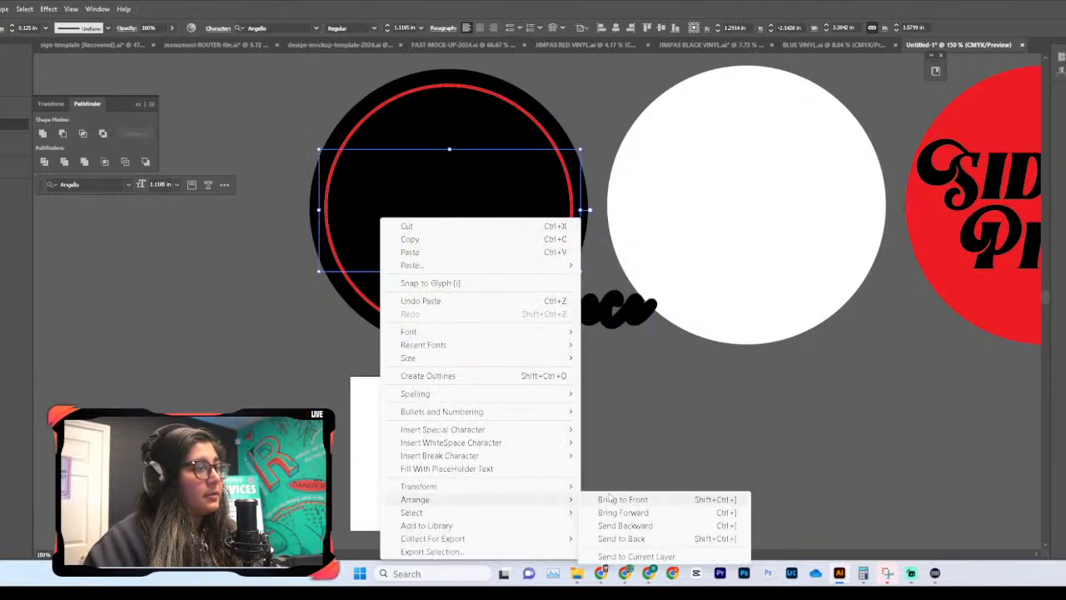
click(610, 499)
click(599, 348)
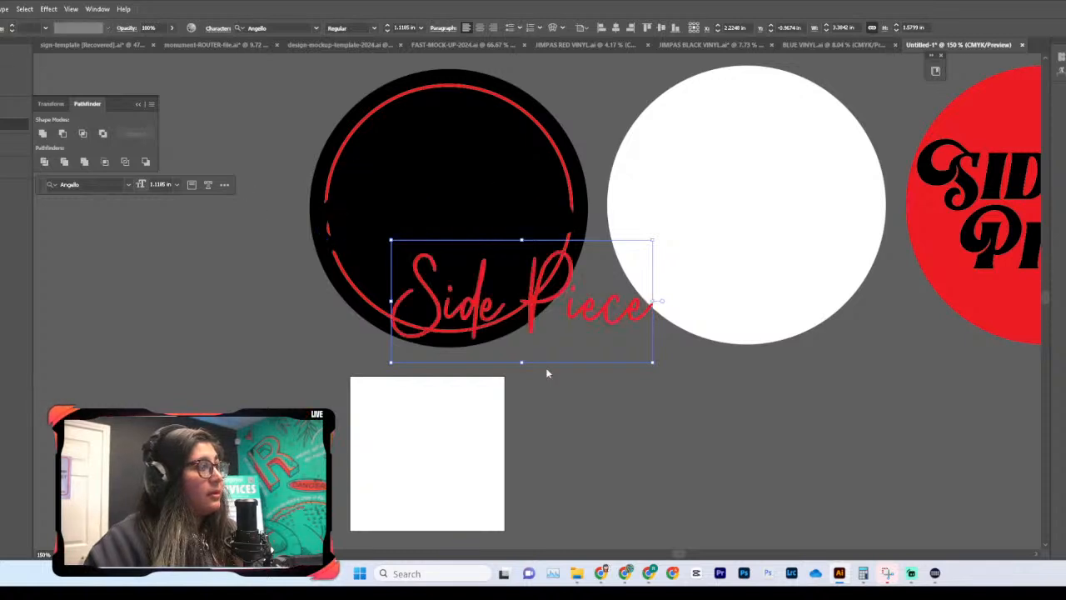
Step: Place the red script copy over the black-stroked lettering and bring it to the front
drag(533, 309, 456, 212)
right_click(456, 212)
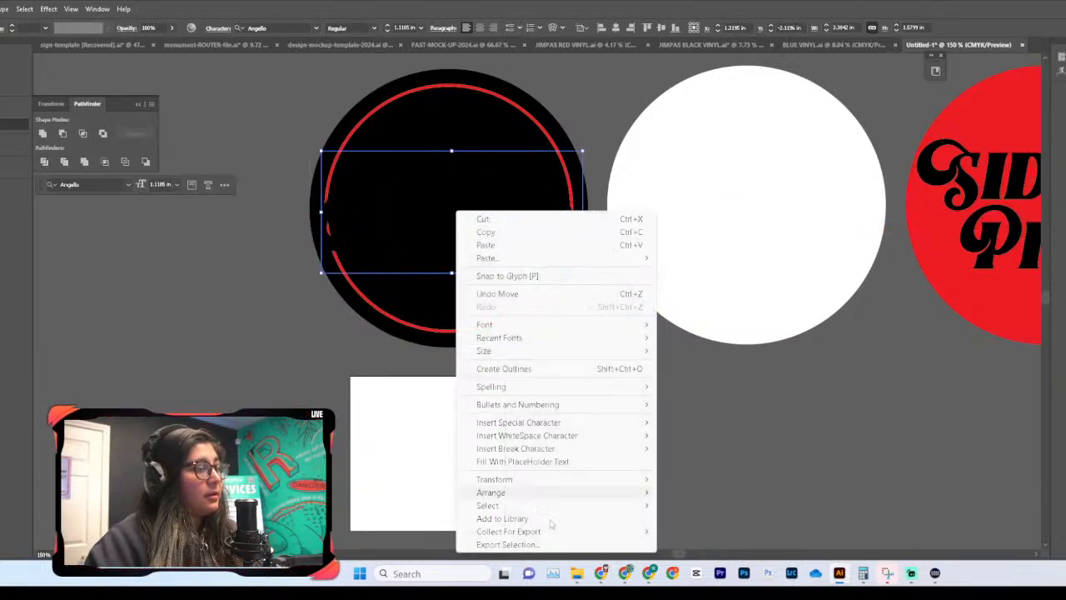
mouse_move(560, 490)
click(667, 492)
click(633, 481)
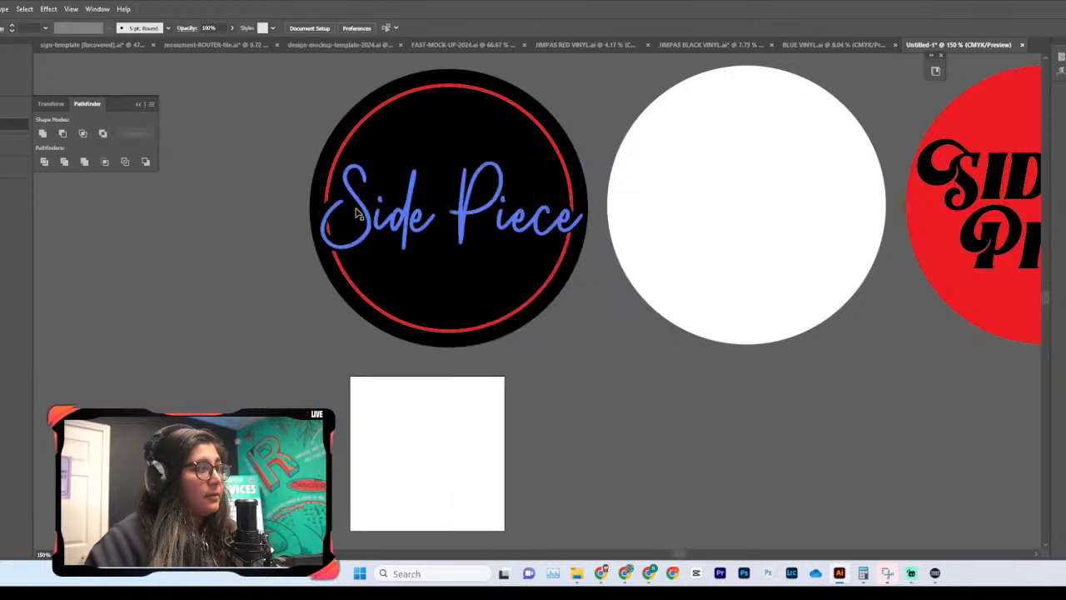
Step: Align the red script and its black-stroked backing to each other on their horizontal and vertical centers
scroll(619, 366, down, 2)
scroll(619, 365, up, 3)
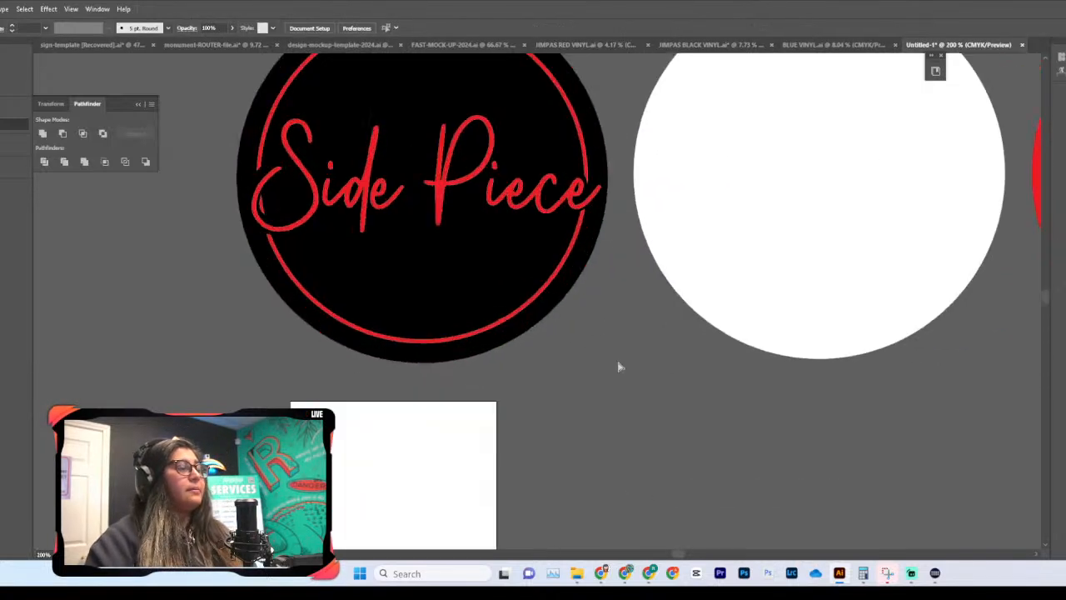
scroll(505, 300, up, 1)
drag(369, 242, 369, 289)
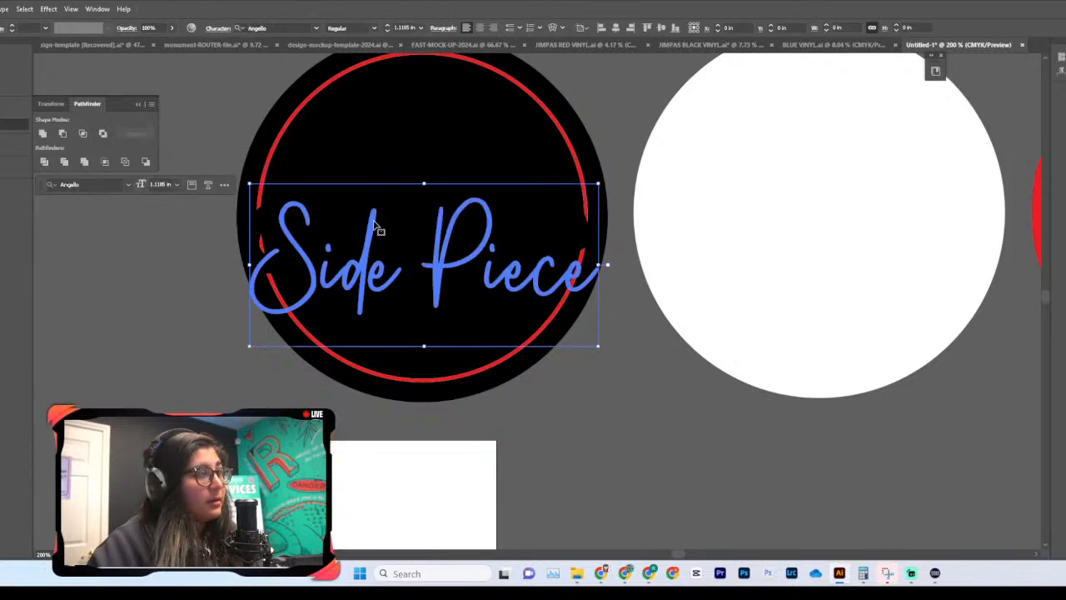
shift+click(379, 178)
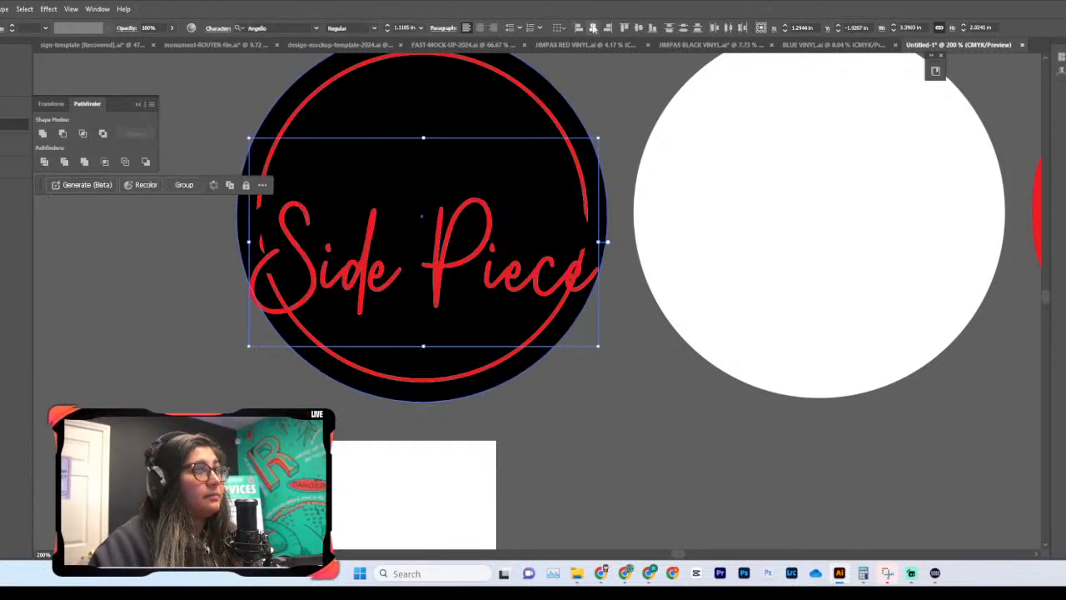
click(640, 29)
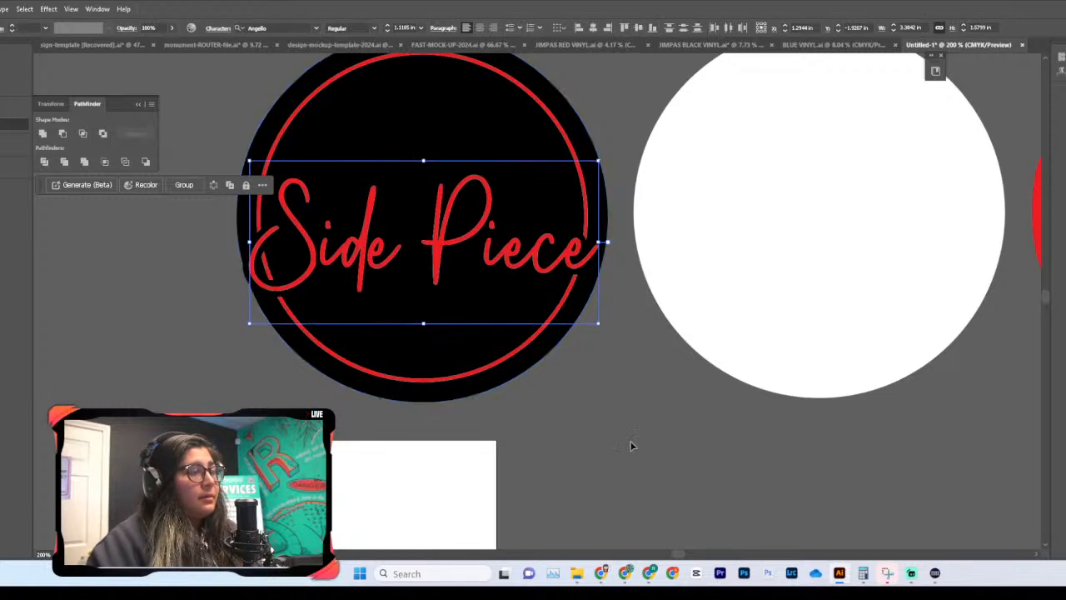
Step: Move both script layers off the black circle and separate the red lettering from its black-stroked backing
scroll(630, 449, up, 4)
key(ctrl+minus)
key(ctrl+minus)
key(ctrl+minus)
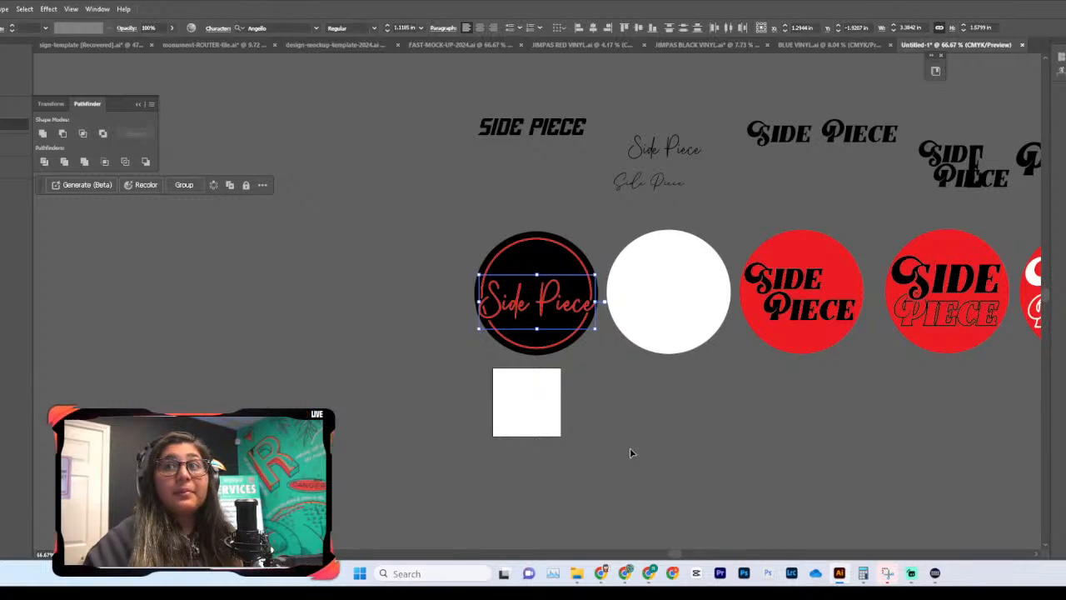
key(ctrl+equal)
key(ctrl+equal)
drag(558, 321, 423, 141)
scroll(424, 141, up, 2)
drag(425, 214, 417, 266)
click(643, 218)
scroll(418, 266, up, 1)
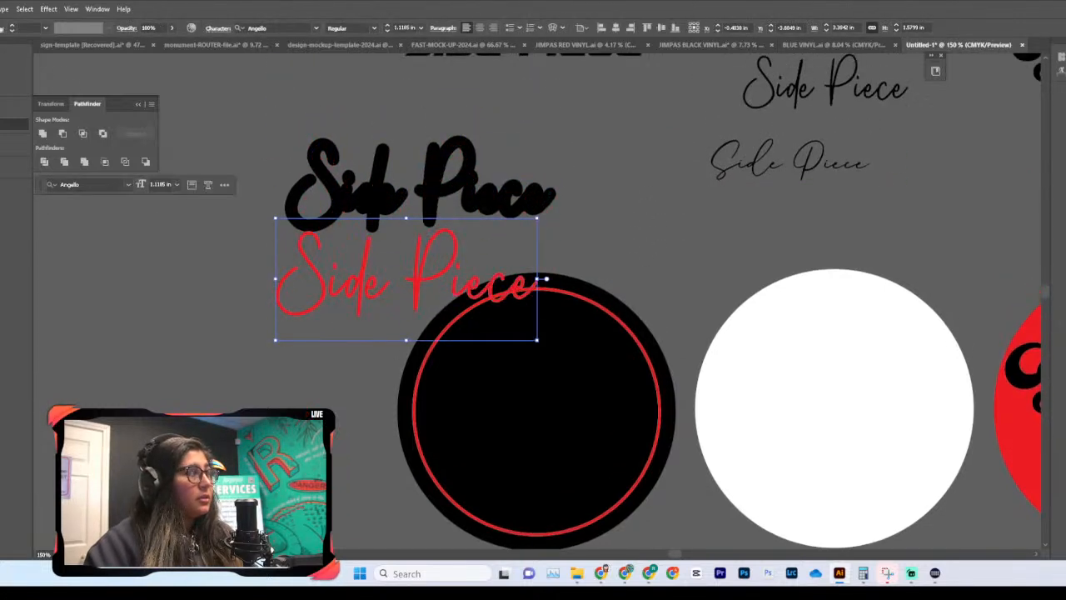
Step: Give the red script lettering a red stroke with a weight of 0.0156 in
click(12, 26)
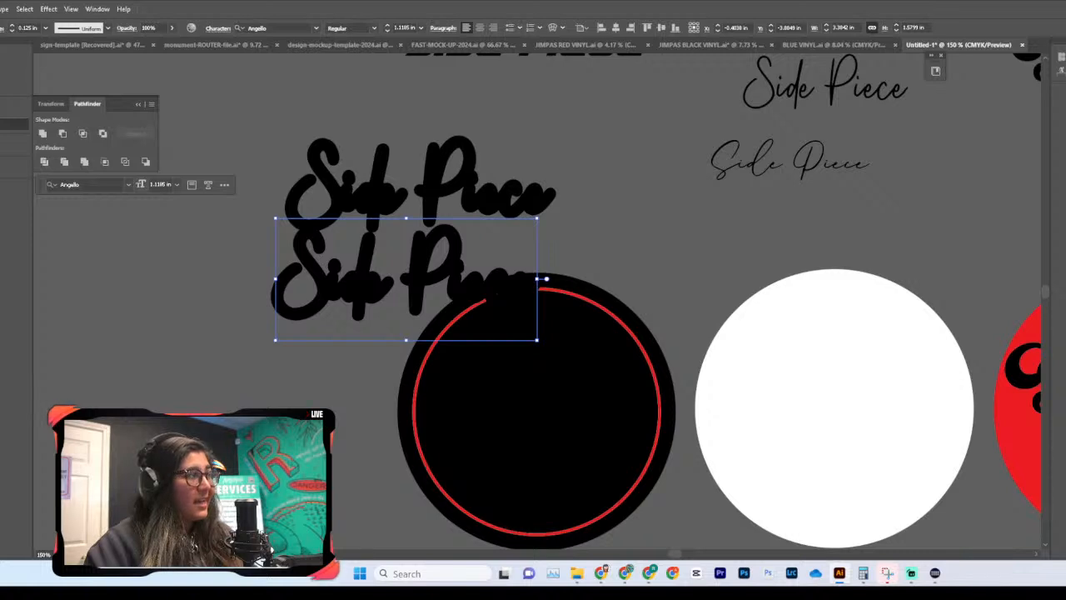
click(8, 60)
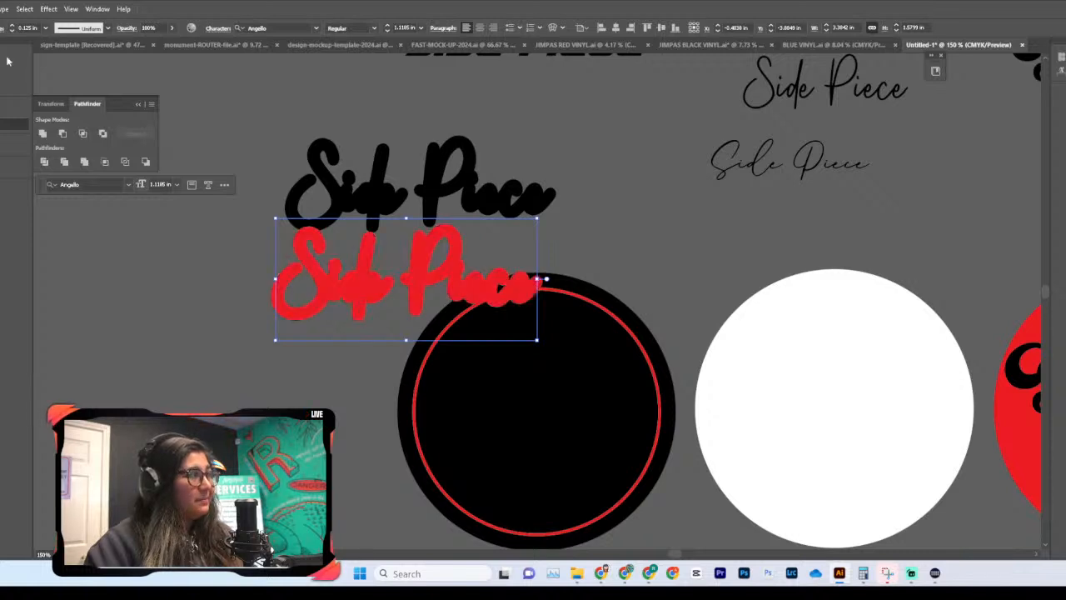
click(46, 27)
click(67, 63)
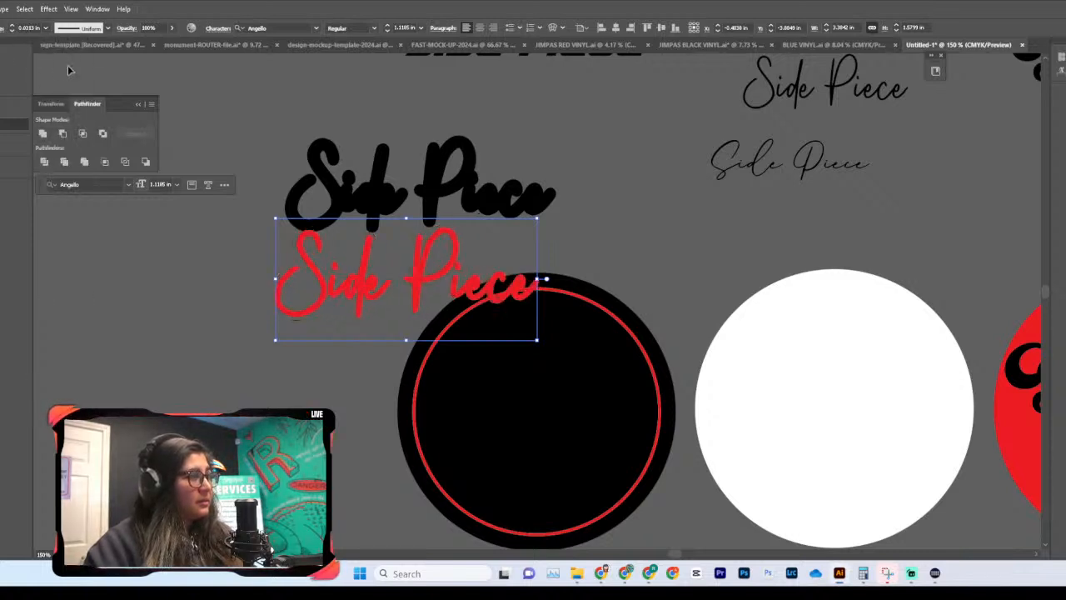
click(46, 28)
click(65, 51)
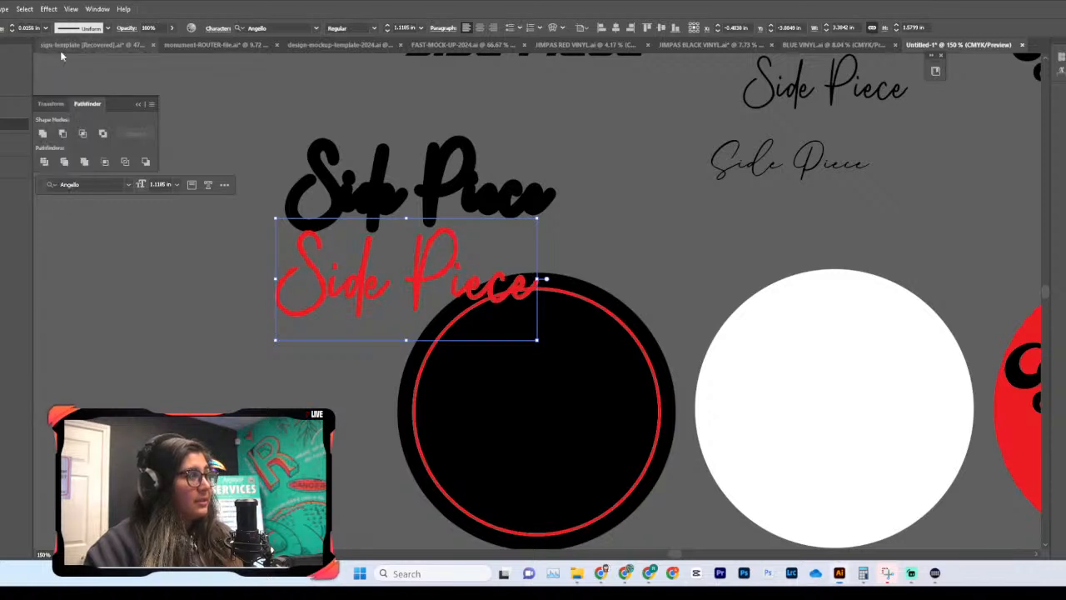
click(194, 274)
Step: Lay the thickened red script over its black-stroked backing and check the overlap up close
drag(379, 301, 393, 213)
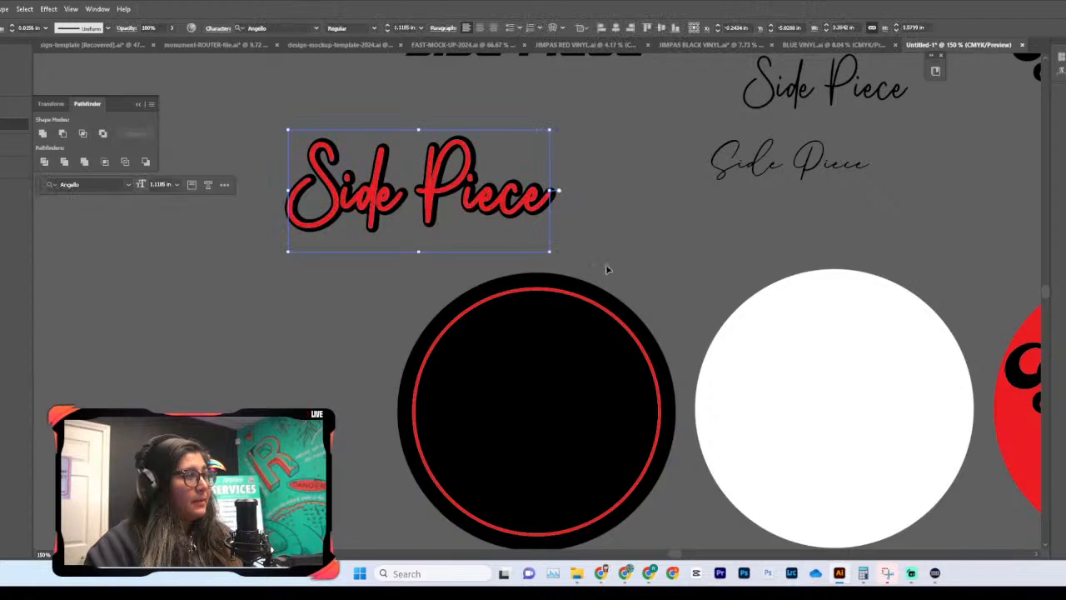
key(ctrl+equal)
key(ctrl+equal)
key(ctrl+equal)
scroll(609, 248, up, 1)
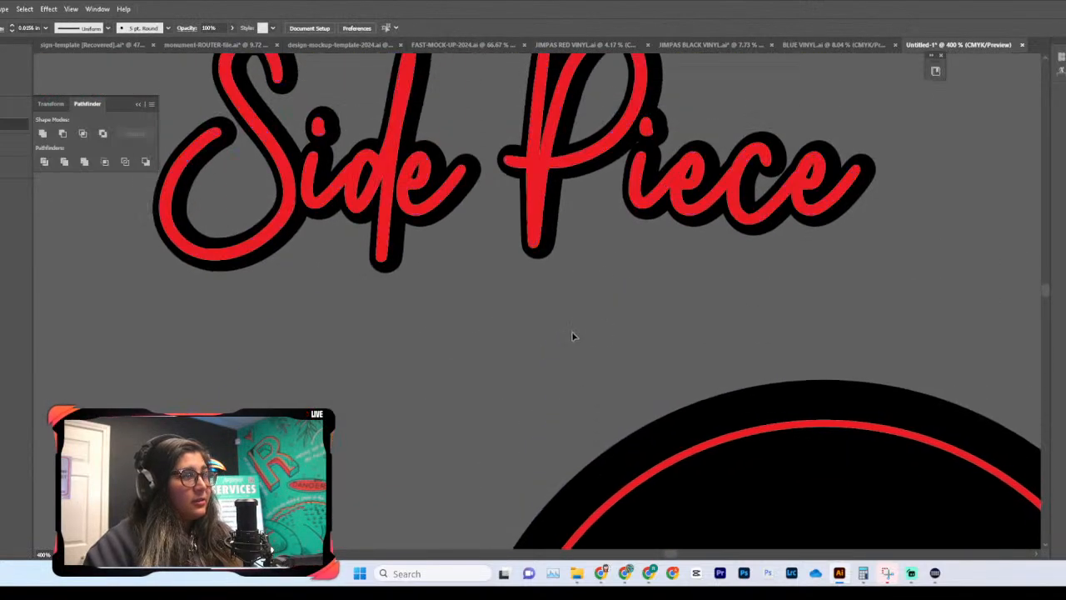
key(ctrl+minus)
key(ctrl+minus)
key(ctrl+minus)
scroll(566, 335, left, 4)
scroll(565, 335, right, 8)
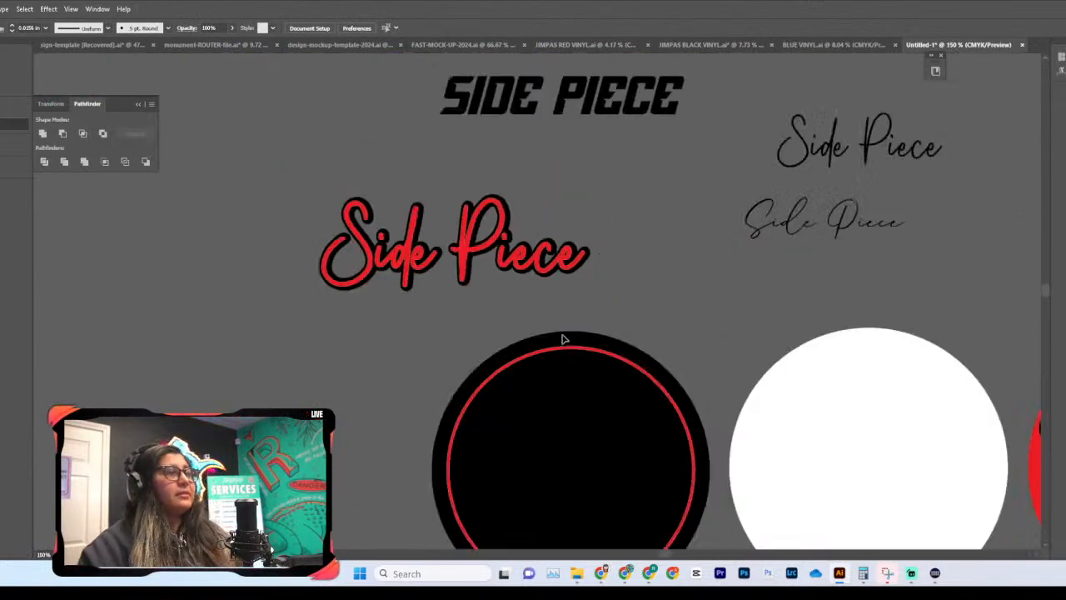
scroll(382, 173, left, 4)
Step: Move the layered red and black script back onto the ringed black circle
drag(255, 195, 358, 254)
scroll(611, 68, right, 1)
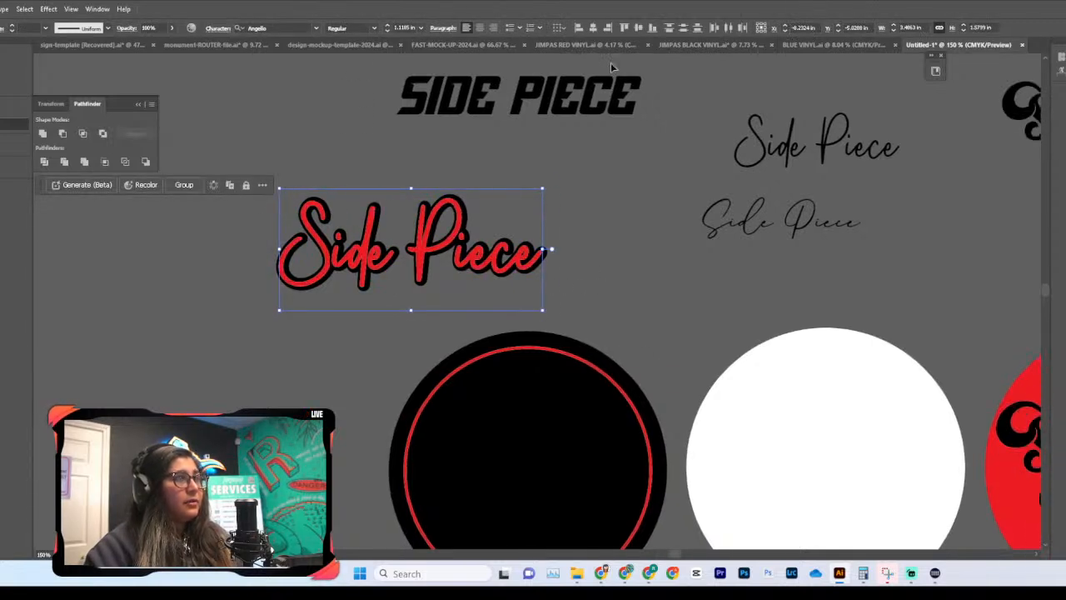
scroll(584, 208, down, 1)
drag(488, 237, 584, 447)
scroll(586, 444, down, 2)
click(679, 487)
Step: Change the stroke color of the ring on the black circle to white
key(ctrl+minus)
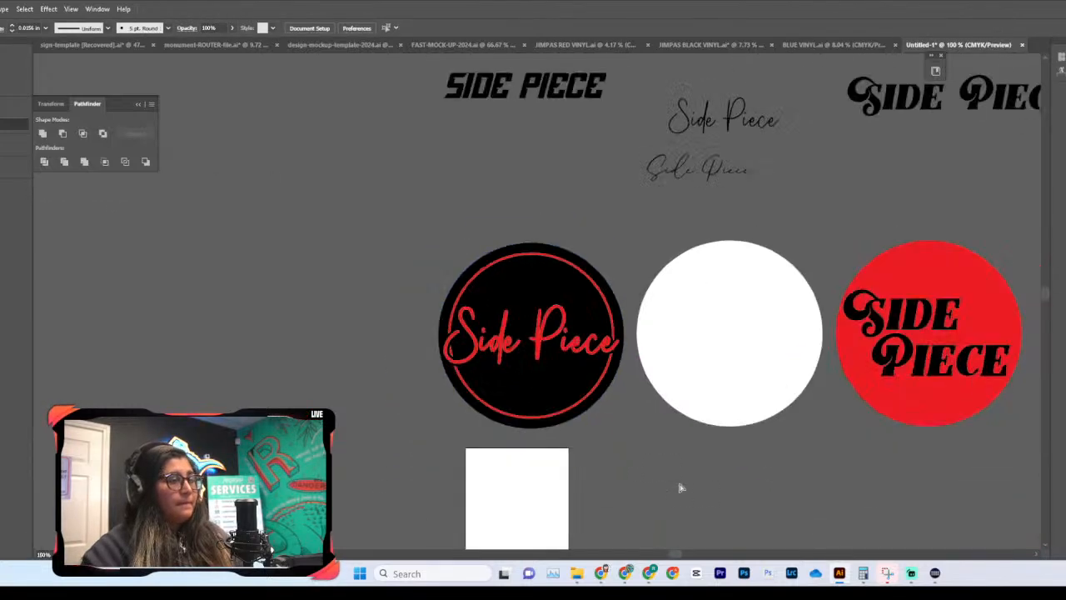
key(ctrl+plus)
key(ctrl+plus)
key(ctrl+plus)
scroll(624, 452, down, 4)
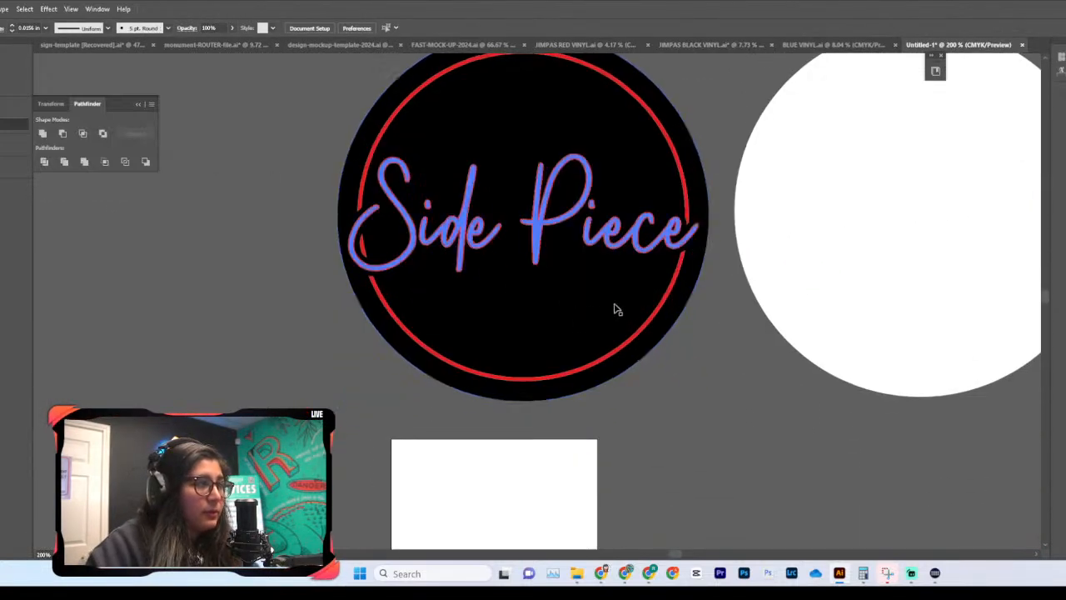
scroll(751, 447, up, 1)
click(599, 126)
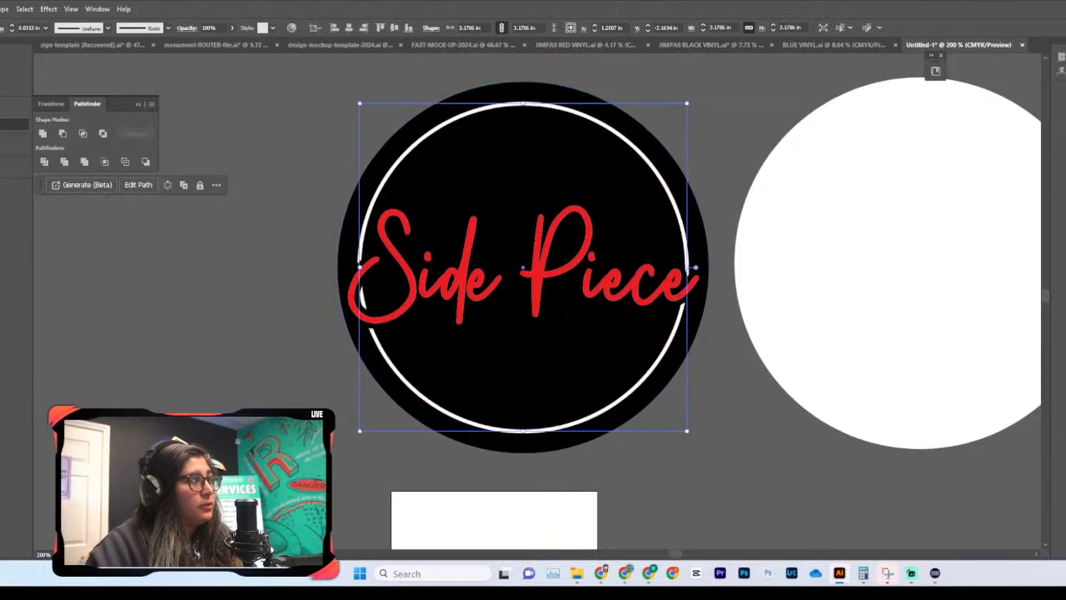
click(763, 483)
Step: Examine the red script with the white ring at different zoom levels and compare it with the other circle designs
key(ctrl+minus)
key(ctrl+minus)
key(ctrl+minus)
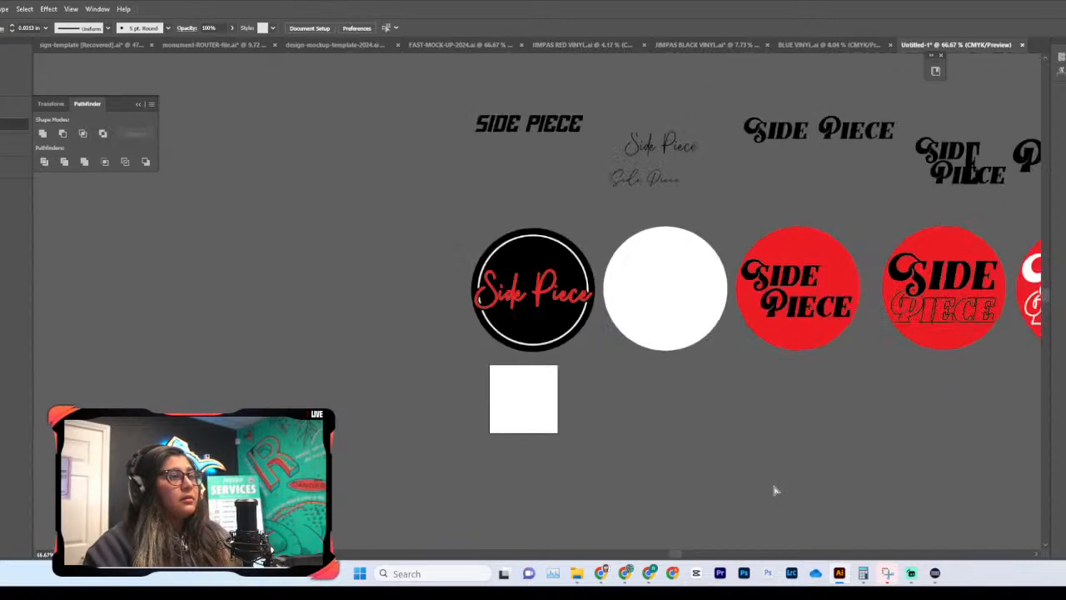
key(ctrl+plus)
key(ctrl+plus)
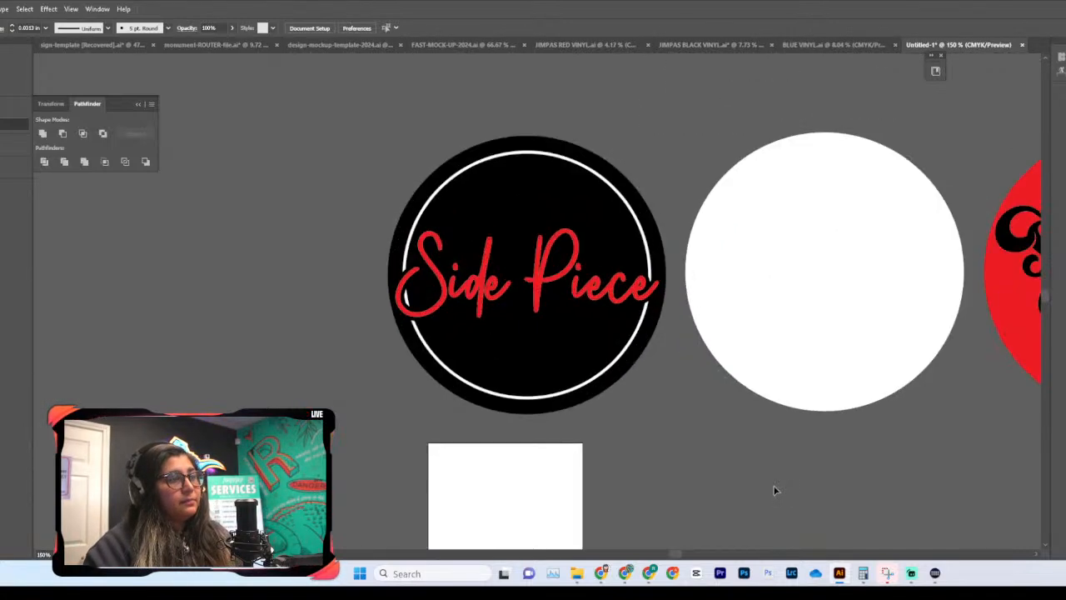
key(ctrl+minus)
key(ctrl+plus)
key(ctrl+plus)
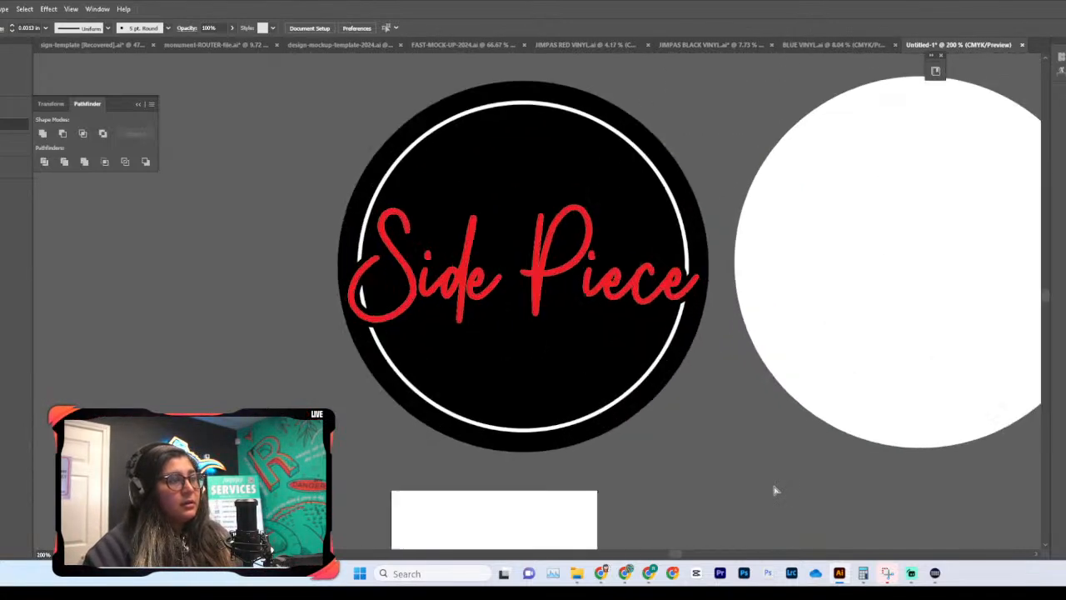
click(543, 301)
click(750, 459)
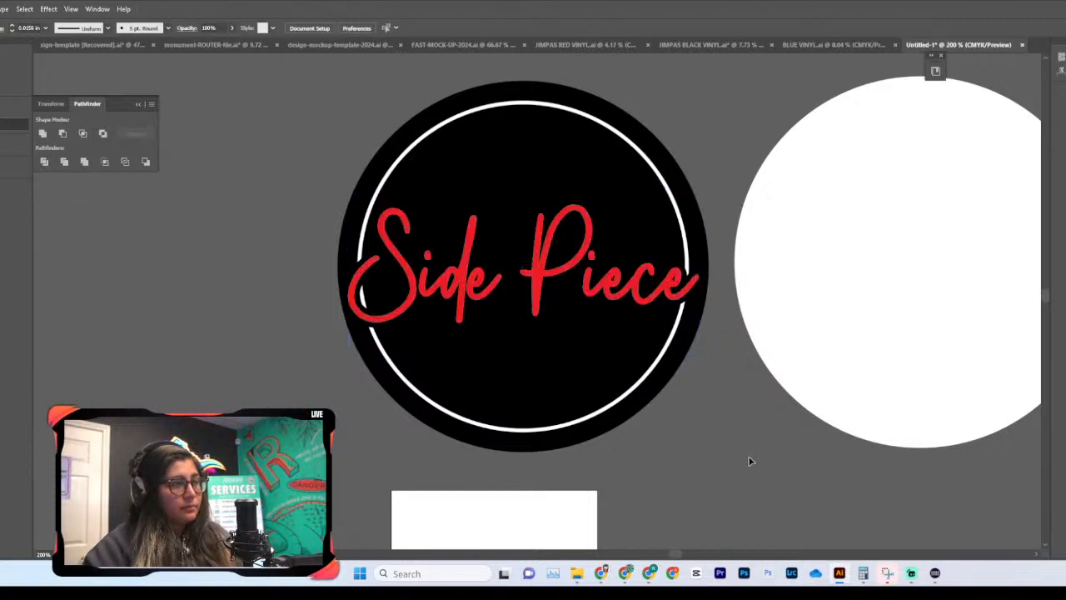
click(555, 287)
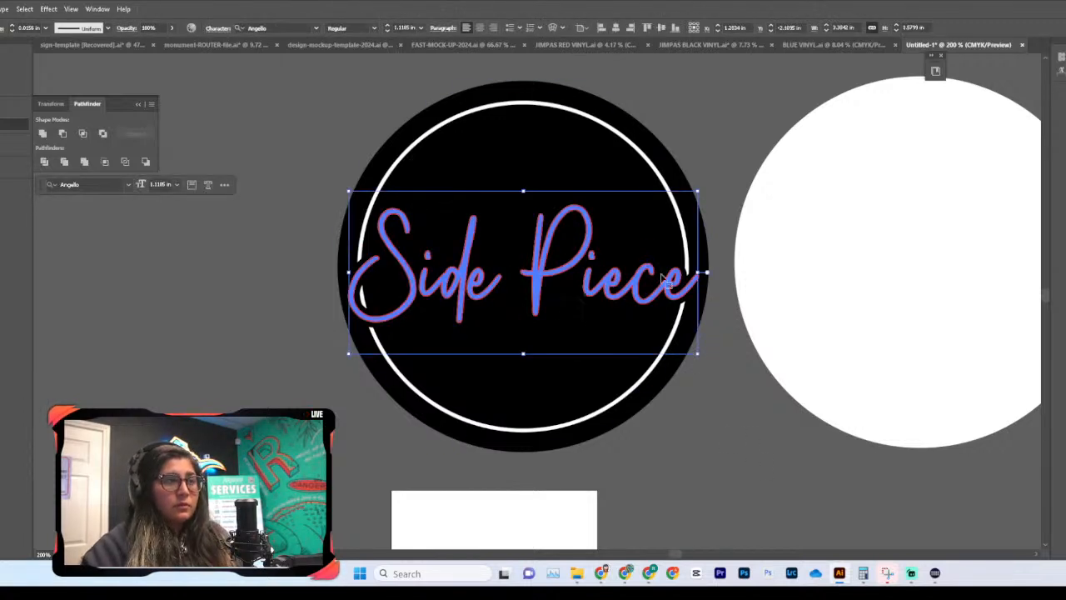
click(718, 478)
key(ctrl+minus)
key(ctrl+minus)
key(ctrl+minus)
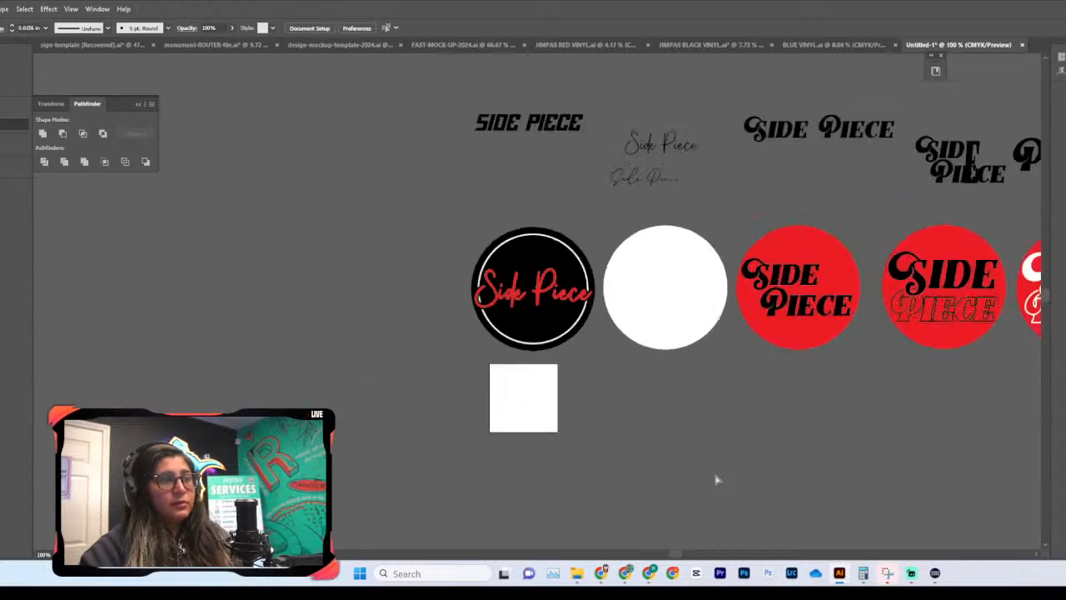
Step: Move the red script and its black backing off the black circle and align both layers on their centers
click(543, 283)
drag(543, 284, 413, 102)
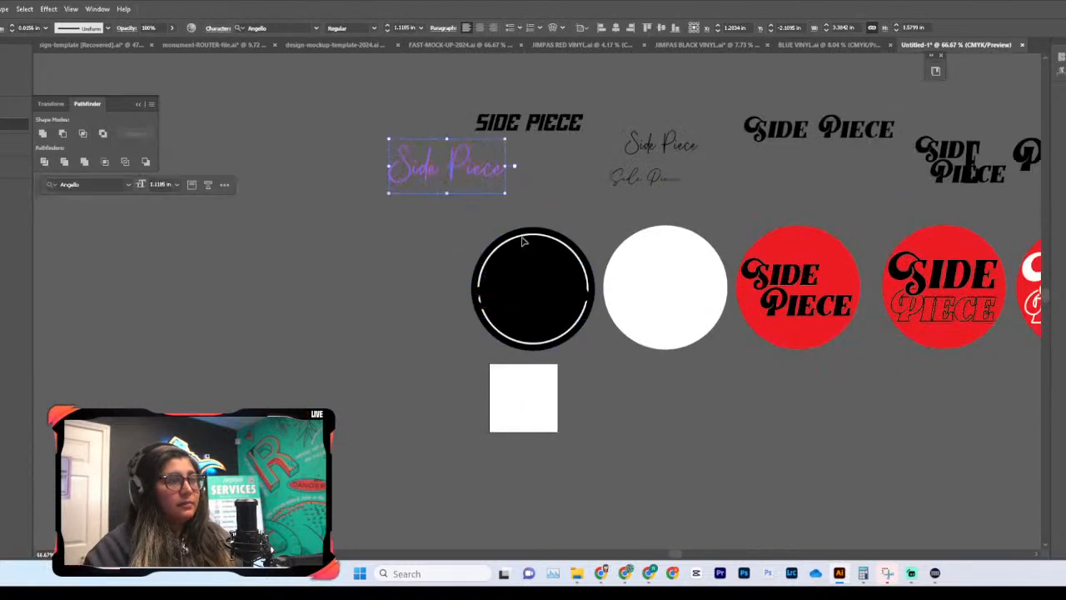
drag(544, 294, 456, 170)
key(ctrl+plus)
key(ctrl+plus)
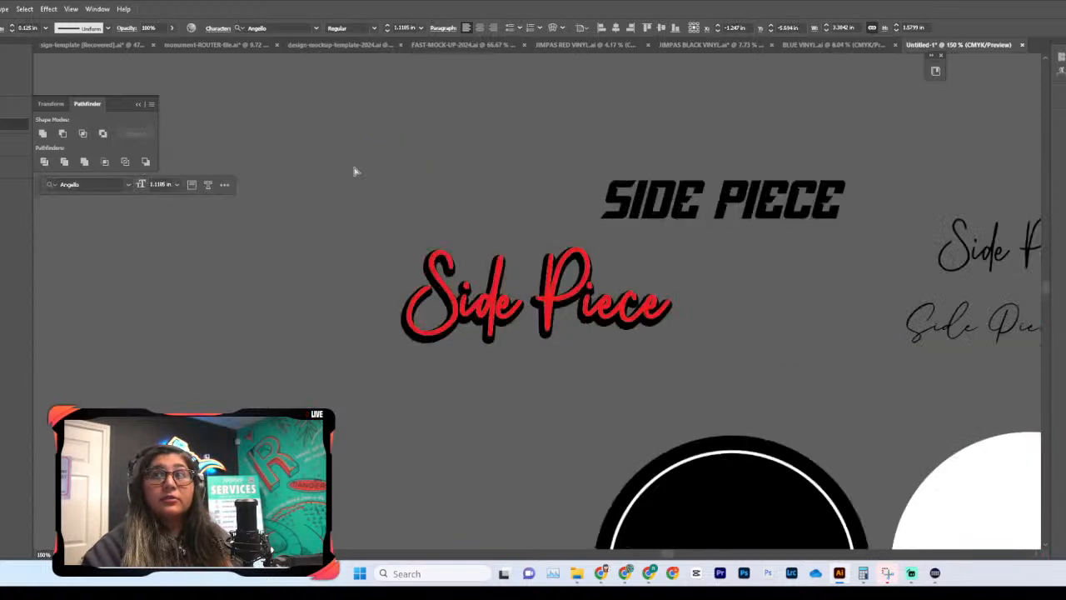
shift+click(649, 300)
click(593, 28)
click(640, 29)
Step: Duplicate the layered script so that two copies sit one above the other beside the circles
drag(563, 308, 460, 394)
click(676, 325)
scroll(606, 397, down, 7)
scroll(607, 397, up, 1)
Step: Convert the red lettering of the lower script copy to outlines
click(447, 293)
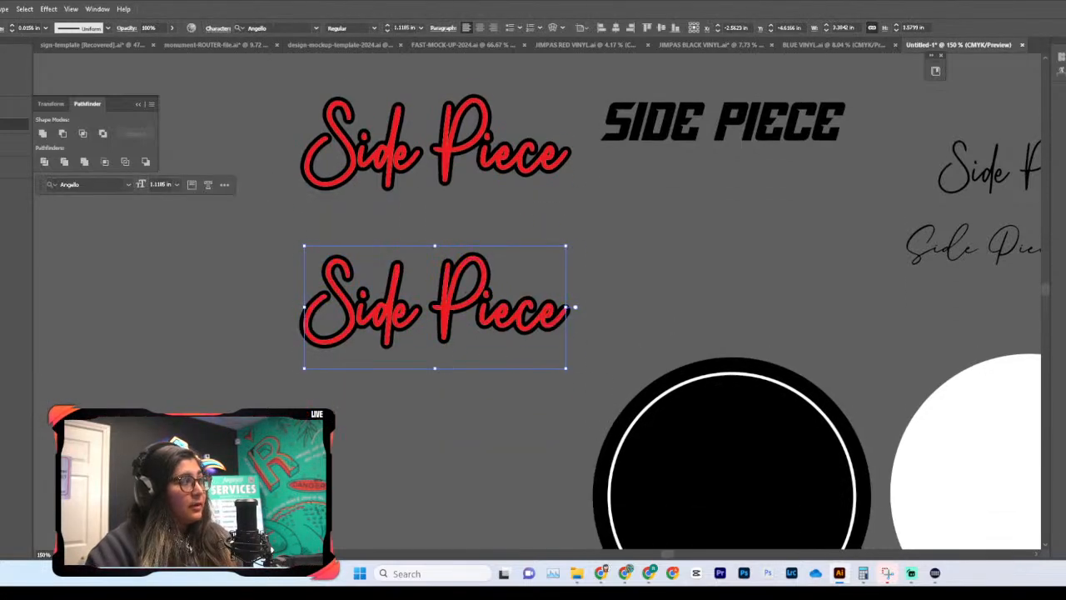
click(633, 316)
key(ctrl+equal)
key(ctrl+equal)
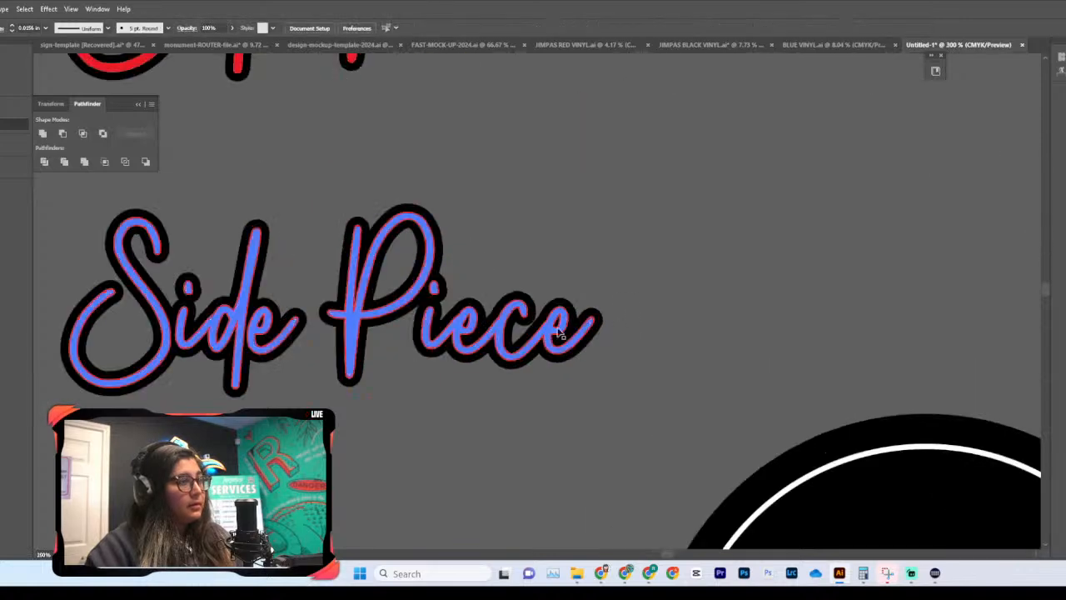
click(560, 333)
scroll(567, 317, left, 3)
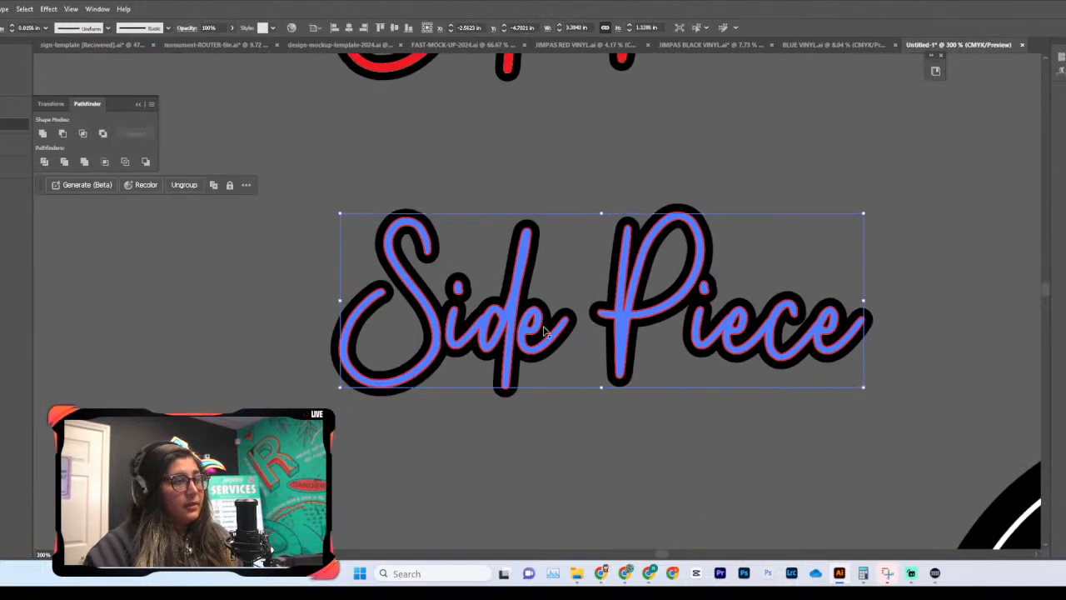
click(555, 438)
Step: Try a white fill on the lower copy's outlined lettering and undo it
scroll(692, 458, right, 1)
click(630, 342)
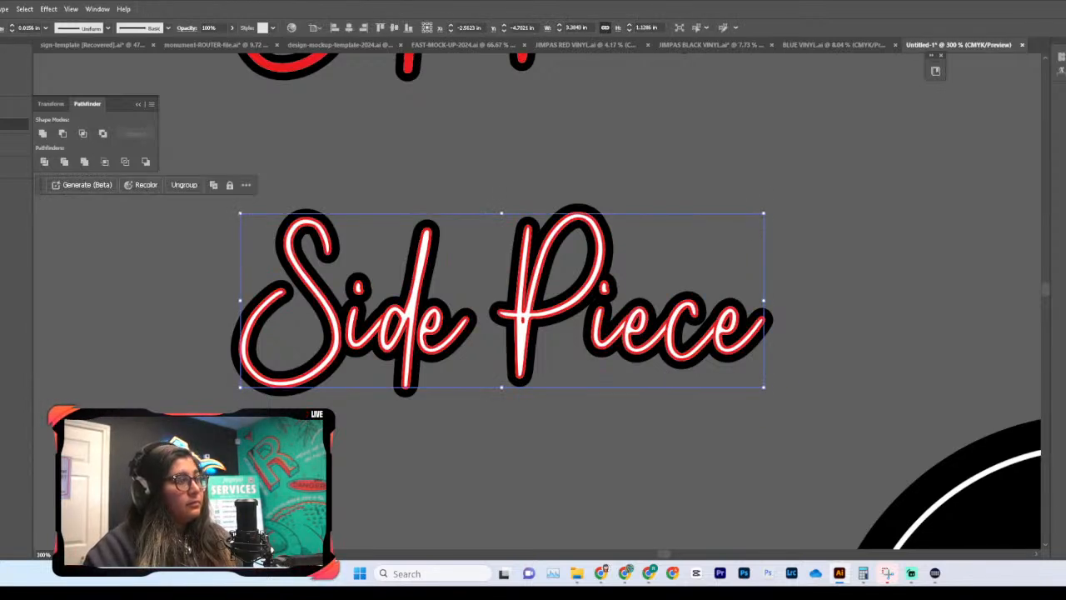
key(ctrl+z)
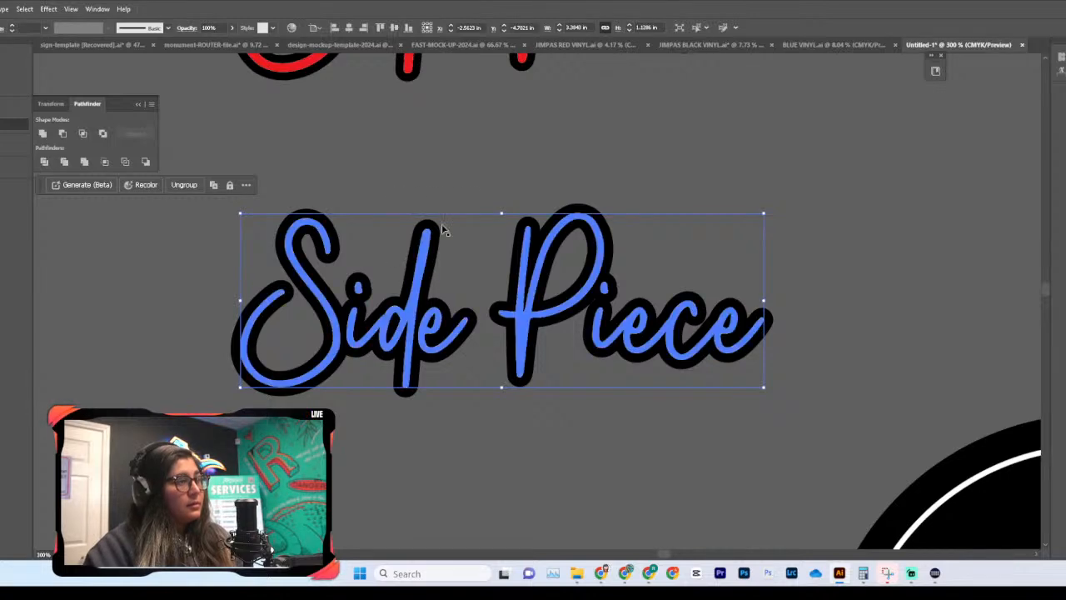
Step: Give the lower script copy's outlined lettering a white fill with a thin red outline
key(Delete)
click(406, 338)
drag(405, 342, 433, 213)
key(ctrl+shift+o)
drag(434, 213, 418, 287)
key(ctrl+z)
drag(448, 180, 428, 261)
drag(436, 205, 426, 248)
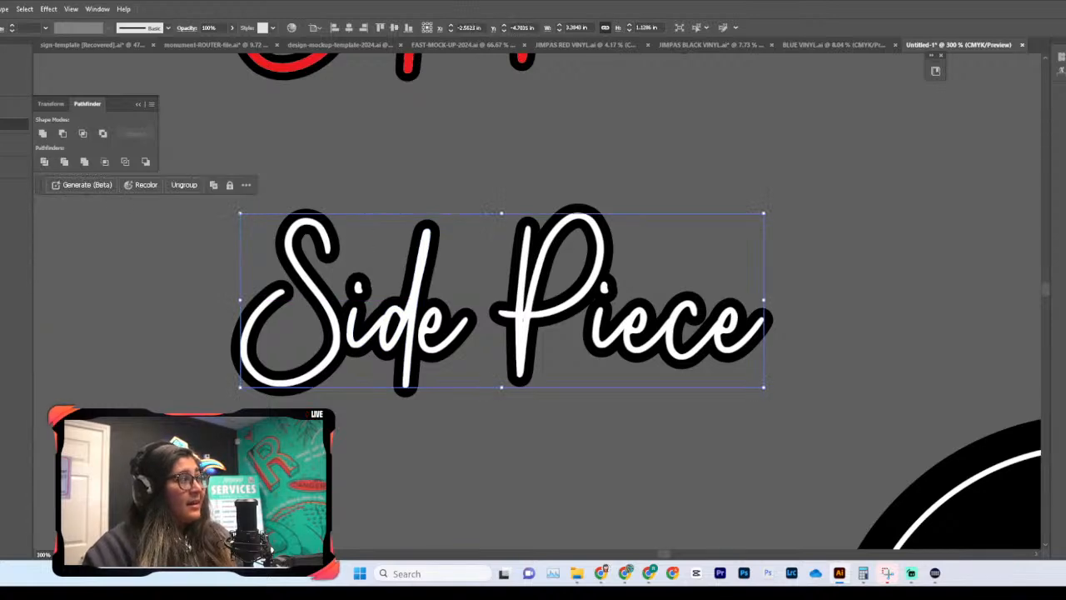
click(572, 173)
scroll(583, 171, down, 2)
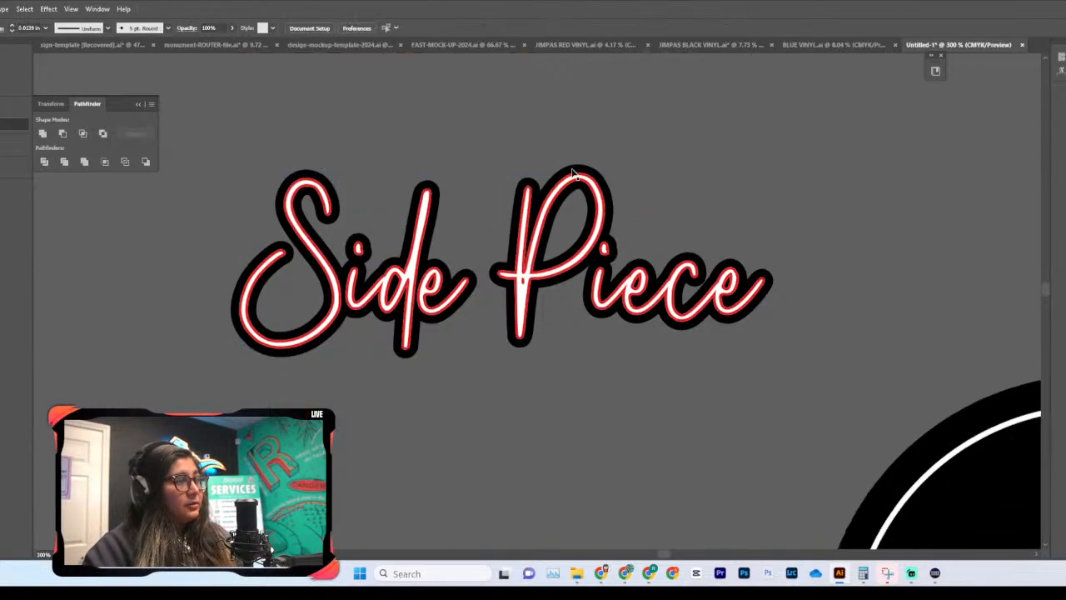
Step: Recolor the lower copy's black backing red, shifting the white lettering off it and back on
click(598, 160)
drag(598, 160, 592, 260)
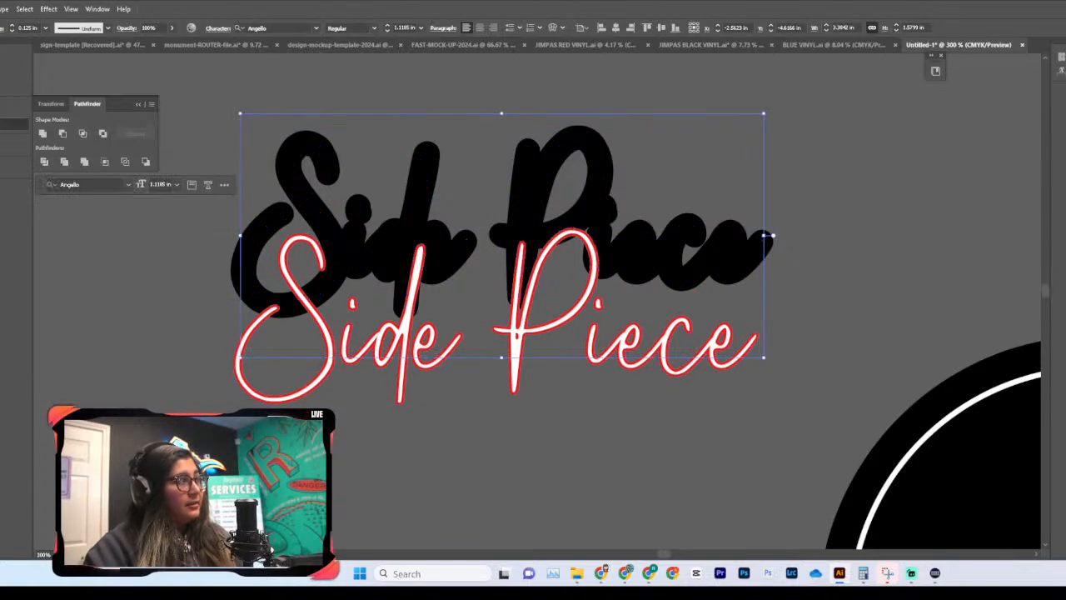
drag(405, 389, 408, 288)
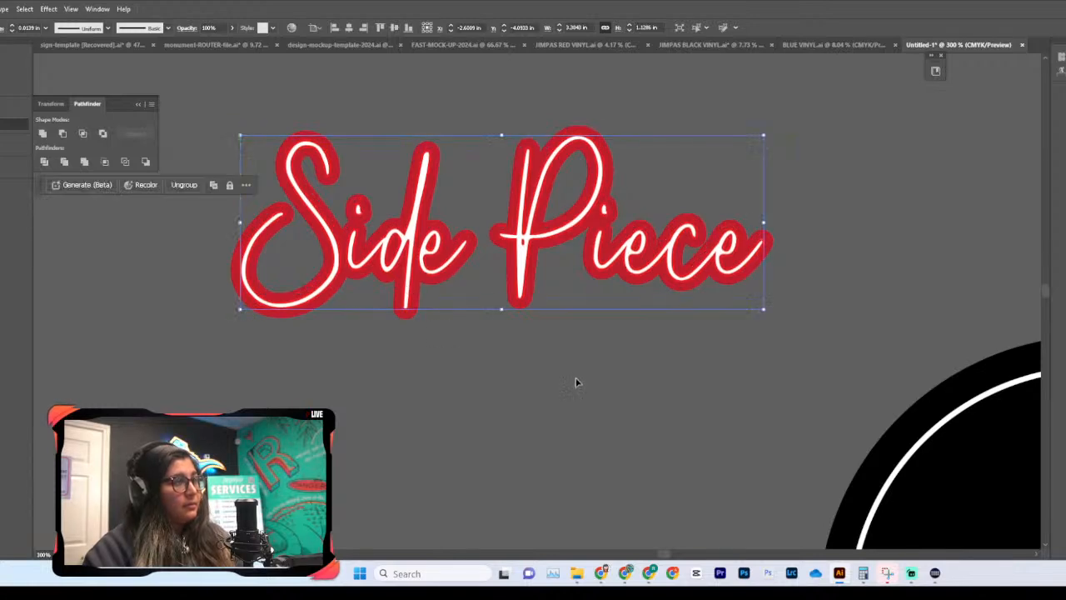
click(525, 362)
Step: Try the white-and-red script on the black circle, then undo that move and the lettering's last move
key(ctrl+minus)
key(ctrl+minus)
key(ctrl+minus)
scroll(581, 382, right, 3)
drag(316, 286, 533, 409)
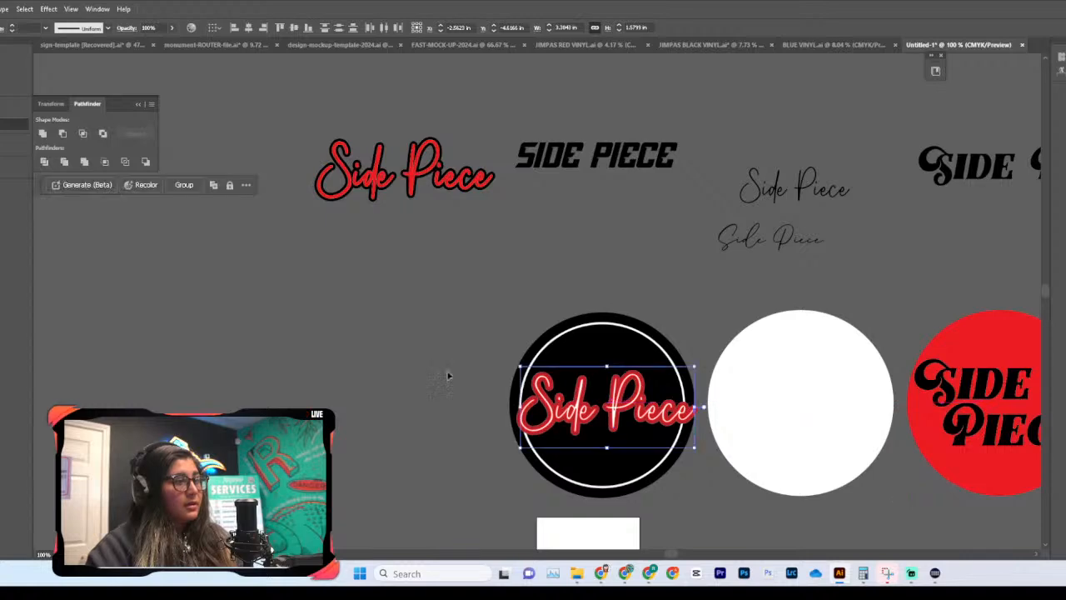
click(456, 379)
key(ctrl+z)
key(ctrl+z)
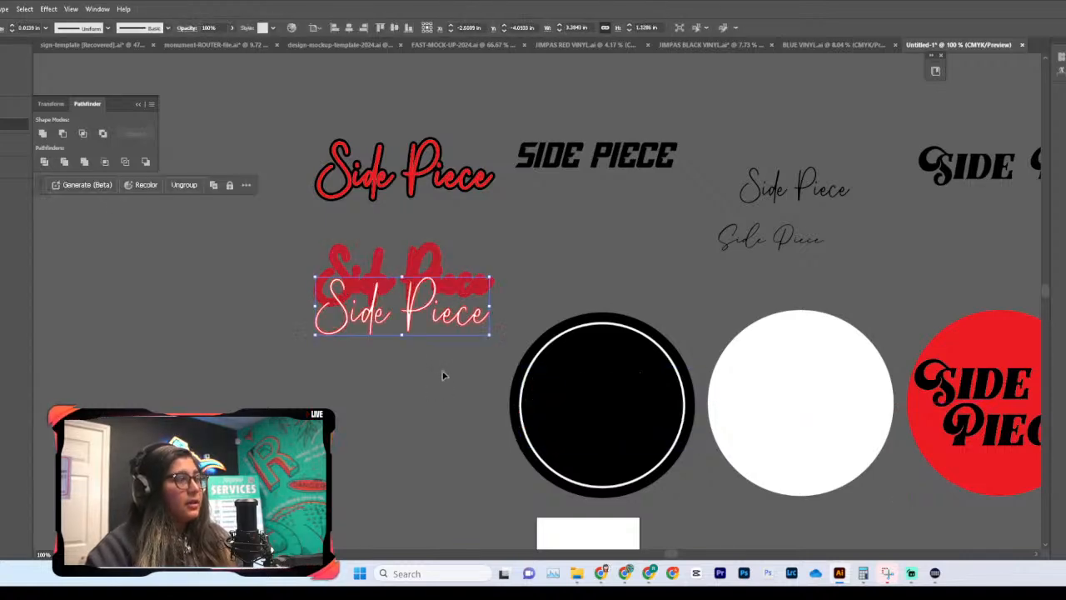
key(ctrl+plus)
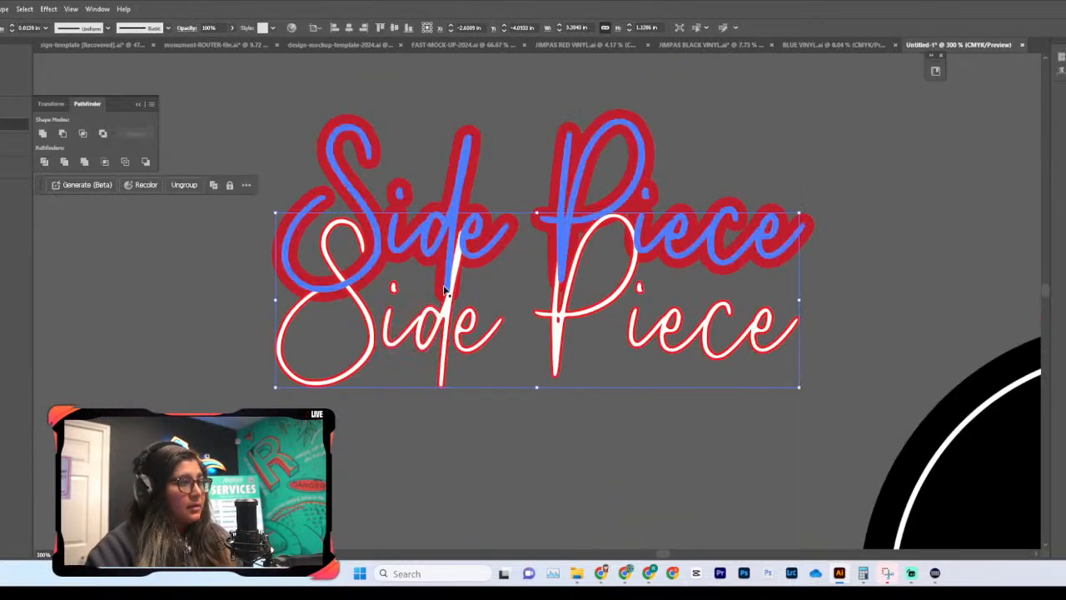
double_click(443, 358)
key(ctrl+plus)
click(301, 373)
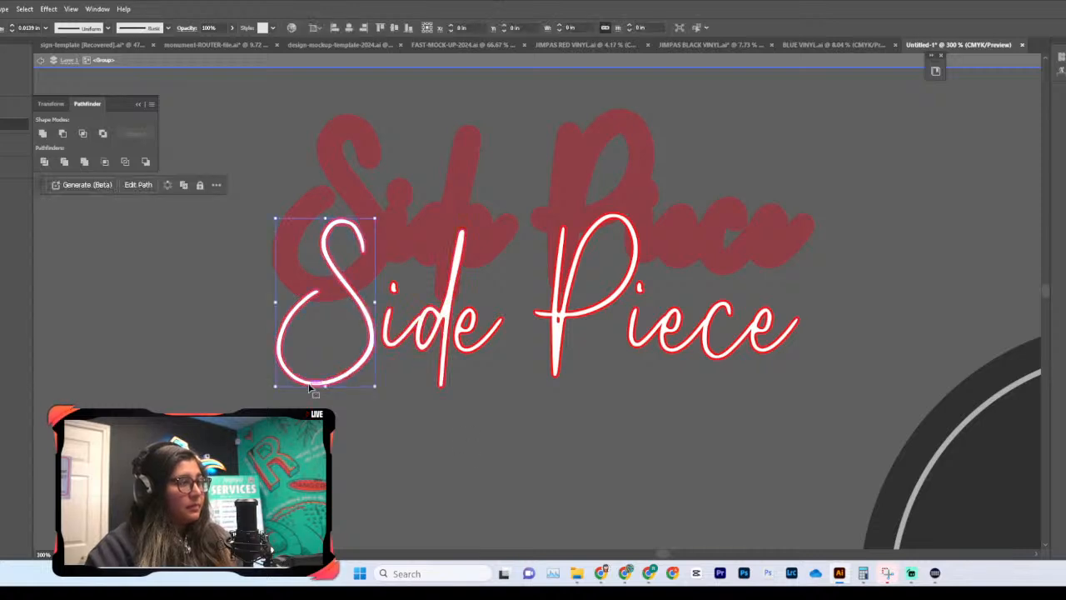
drag(250, 374, 842, 421)
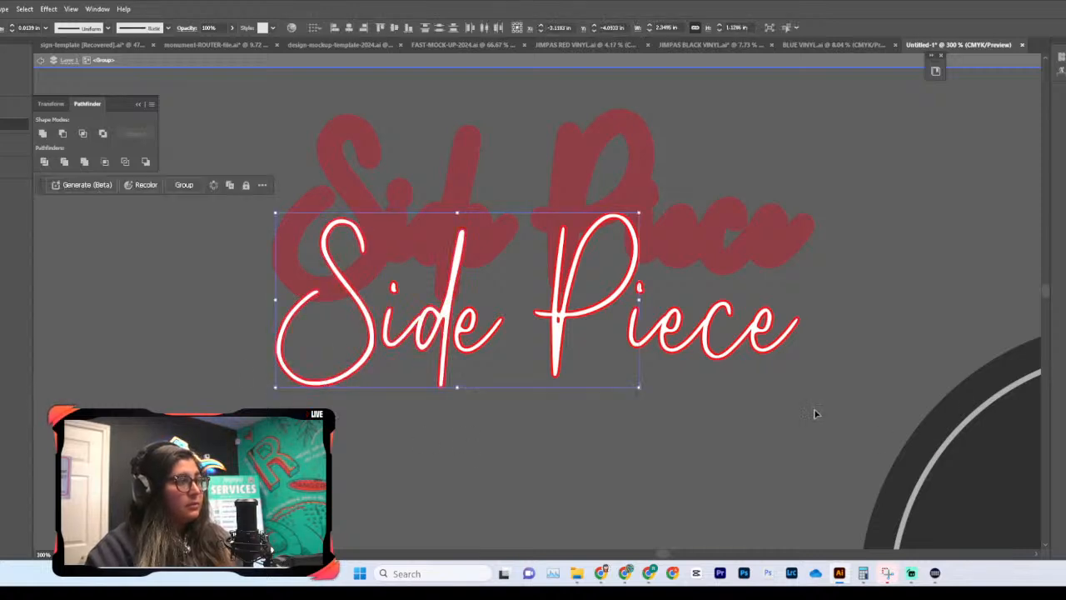
double_click(923, 368)
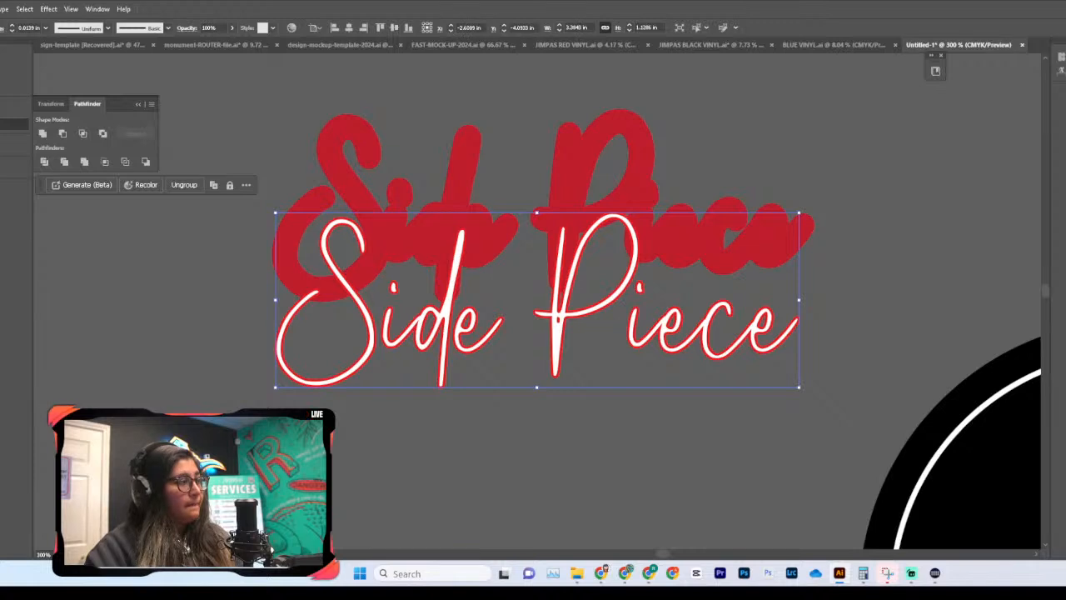
Step: Fill the lower copy's white lettering with red #D81A29
double_click(4, 333)
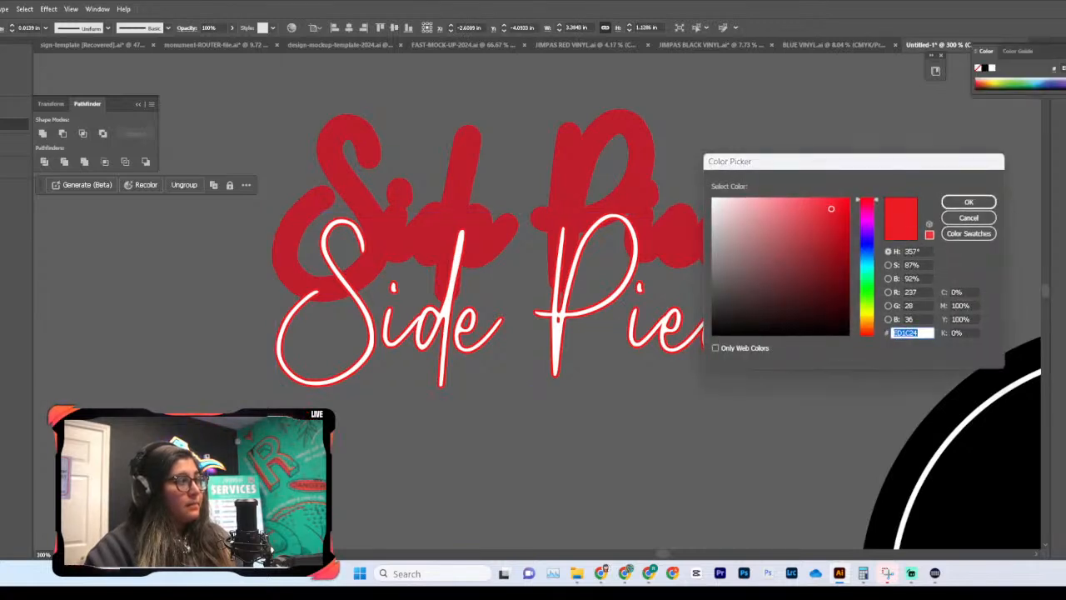
click(969, 202)
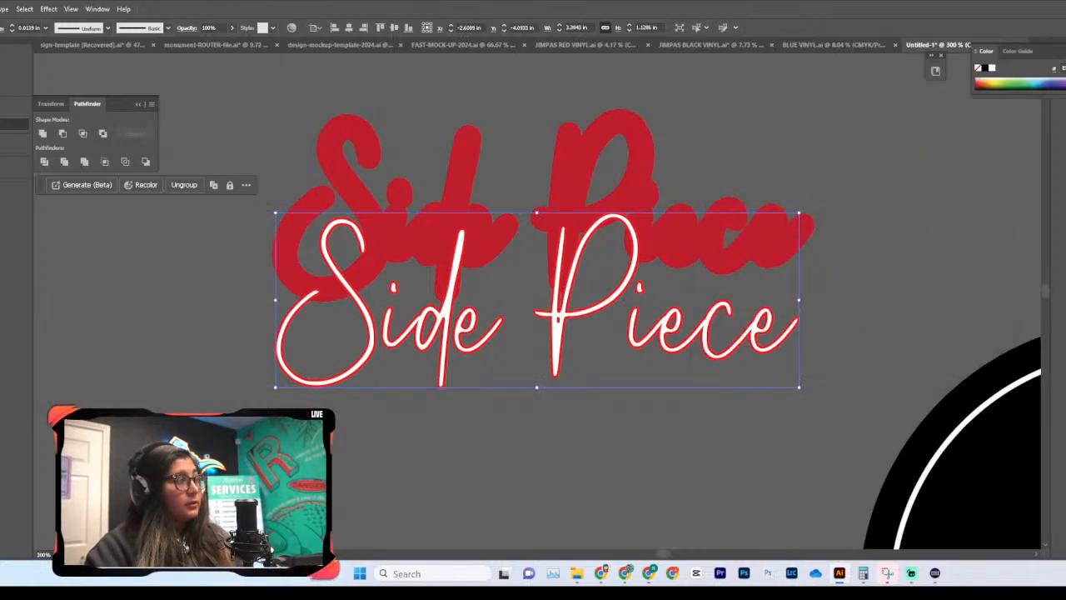
double_click(3, 333)
mouse_move(733, 208)
mouse_down()
mouse_move(733, 221)
mouse_move(792, 191)
mouse_move(838, 188)
mouse_move(803, 186)
mouse_move(842, 195)
mouse_move(830, 214)
mouse_up()
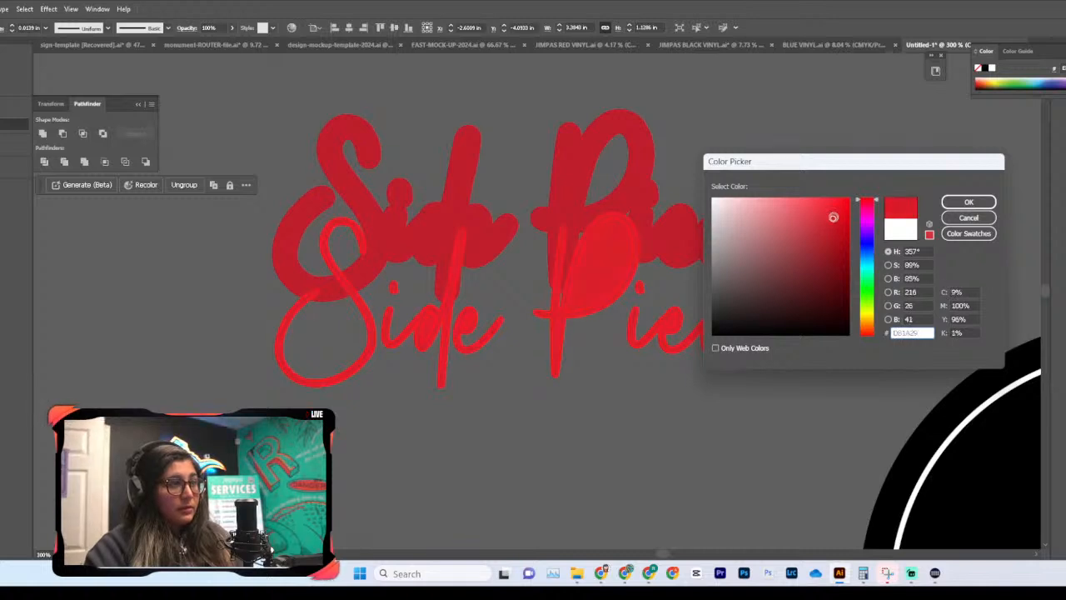
click(969, 202)
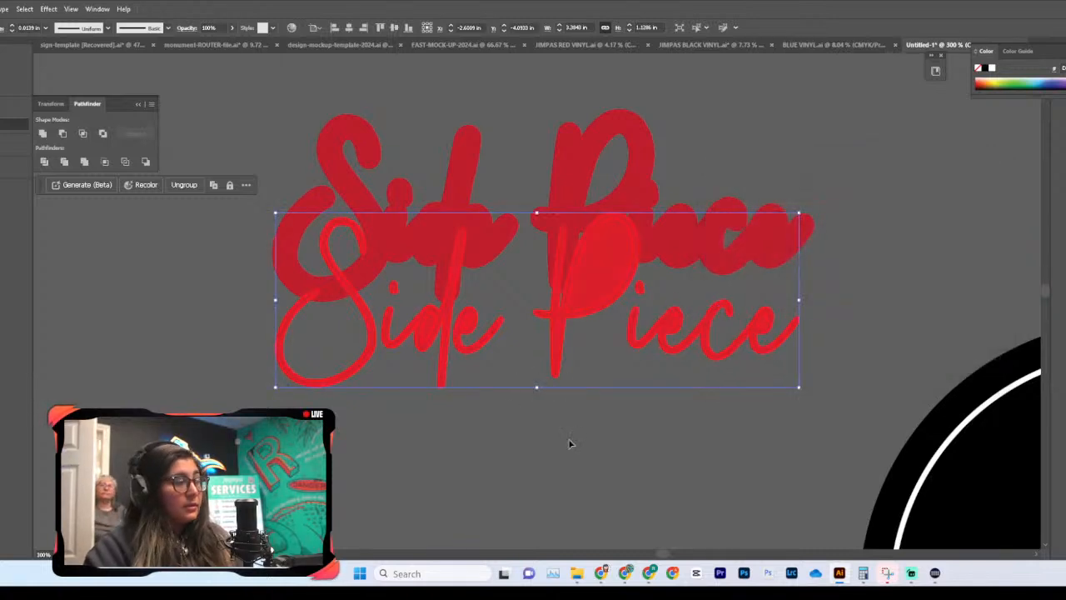
mouse_move(577, 571)
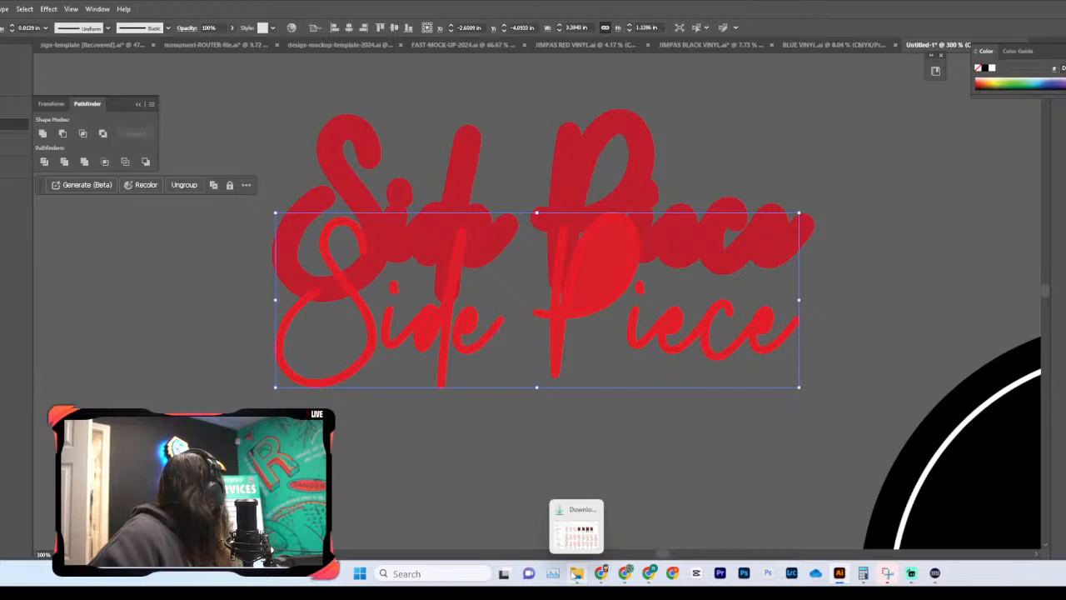
click(625, 574)
click(219, 384)
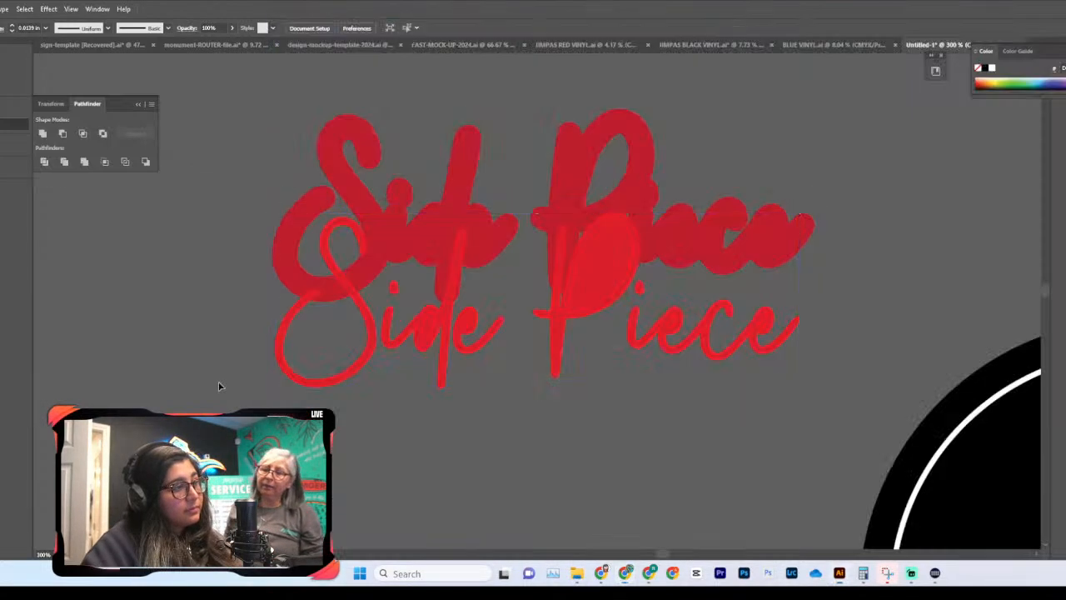
Step: Delete the filled inner shapes of the P and of the d and e in "Side" within the lettering group
click(608, 283)
double_click(609, 283)
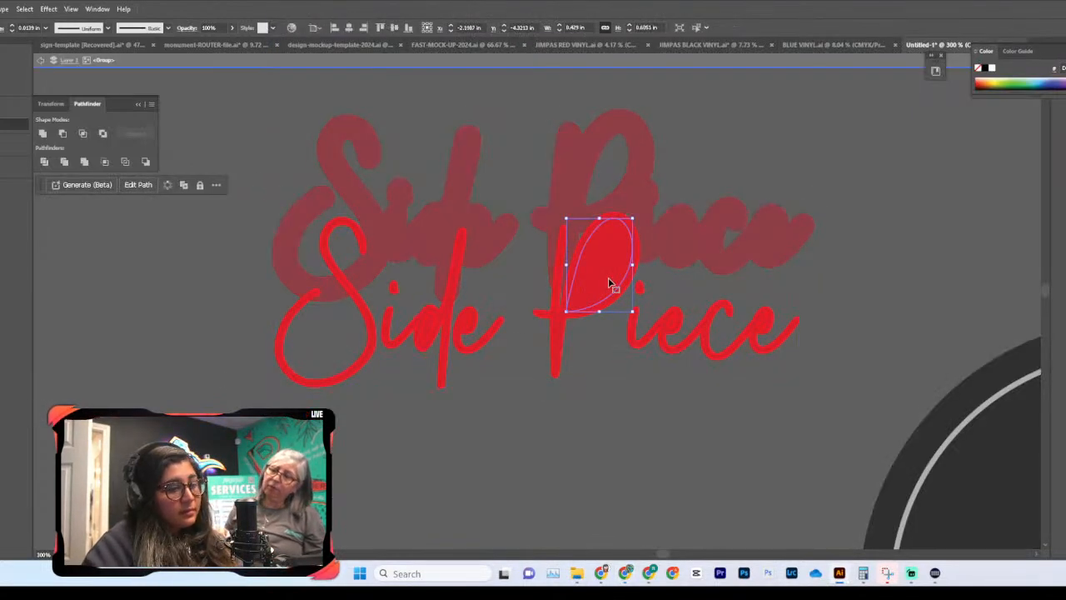
key(Delete)
click(427, 331)
key(Delete)
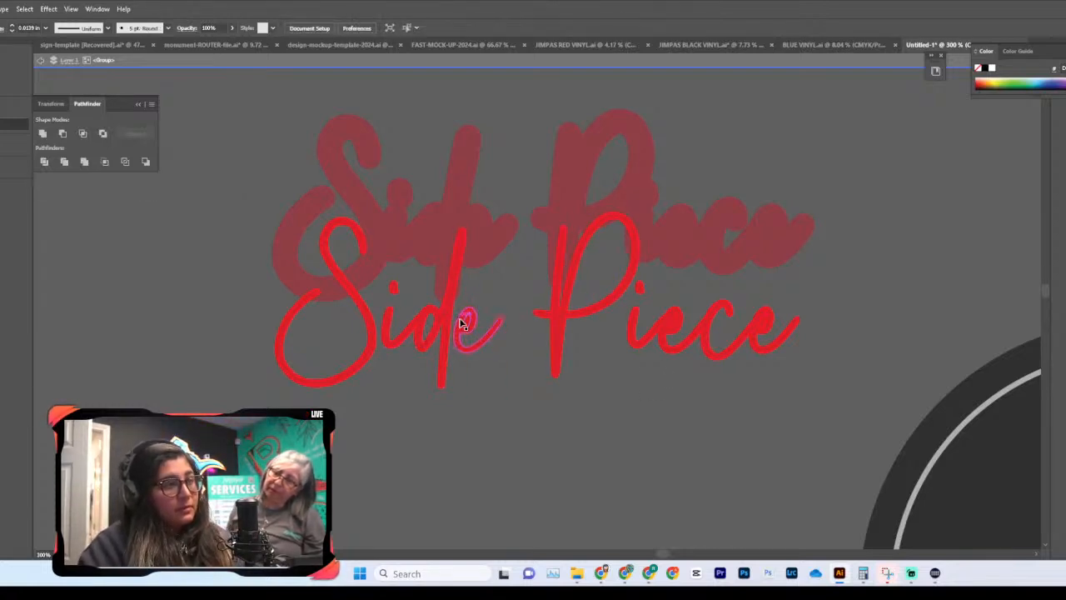
click(466, 328)
key(Delete)
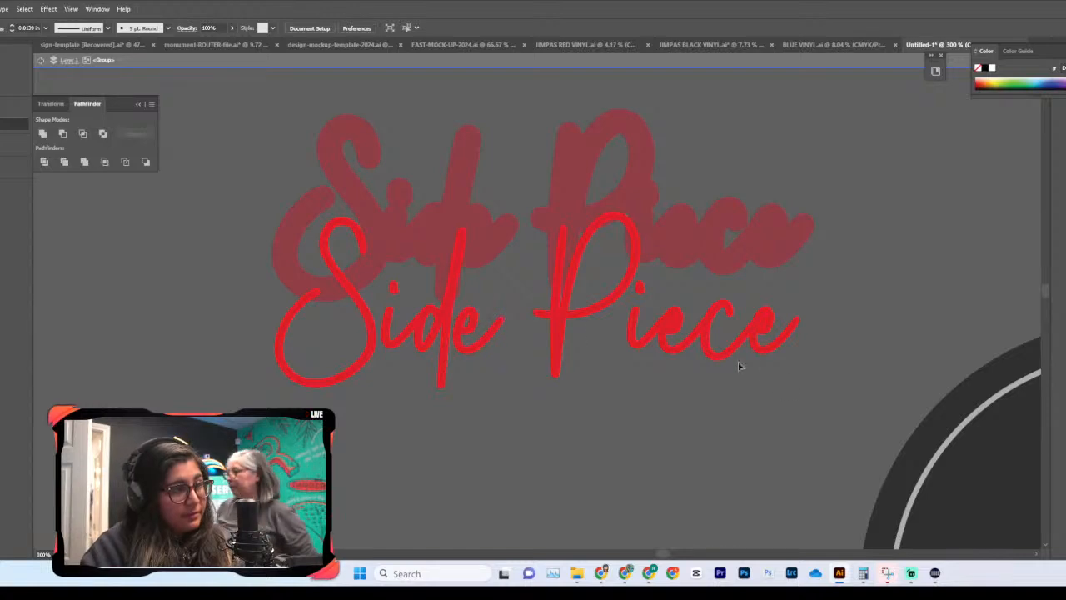
Step: Delete the filled inner shapes of the letters e in "Piece", undoing any mistaken deletion
click(673, 328)
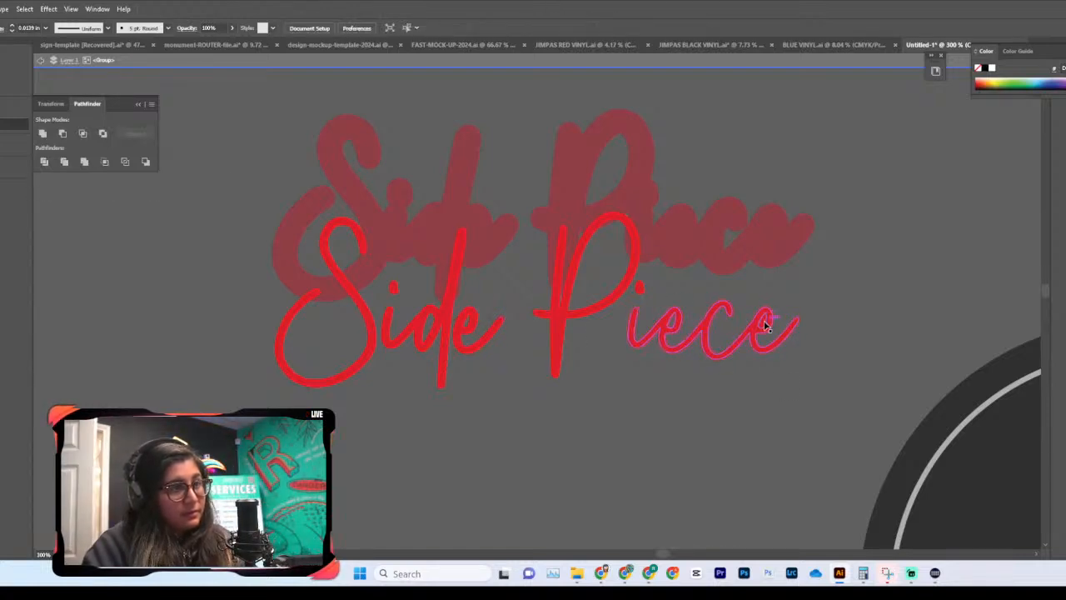
key(Delete)
key(ctrl+z)
click(707, 431)
click(762, 325)
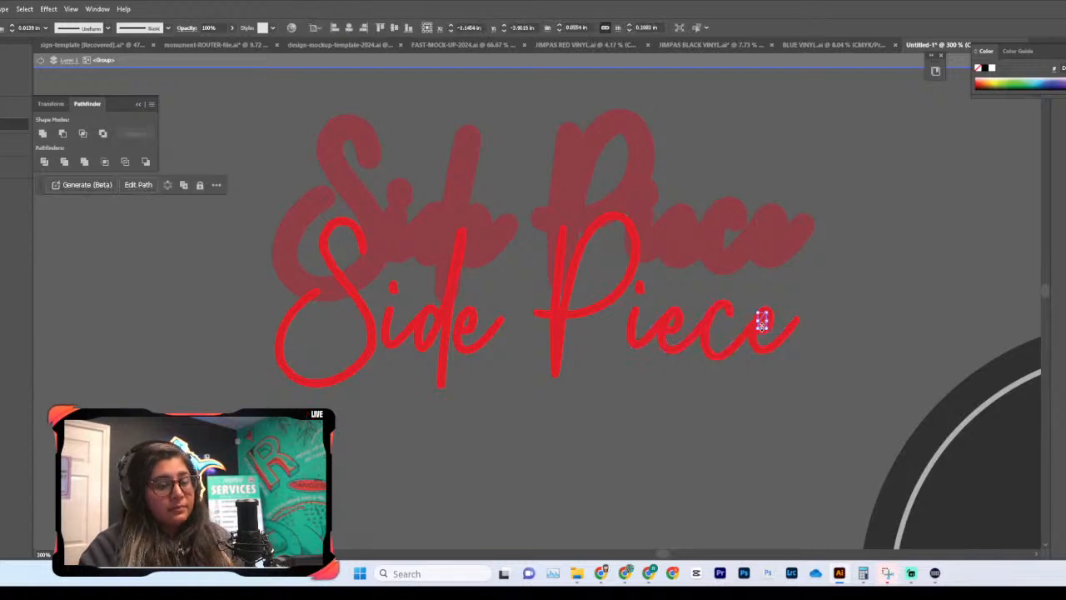
key(Delete)
Step: Move the bright red lettering back onto its darker red backing and align the two layers on their centers
key(ctrl+minus)
key(ctrl+minus)
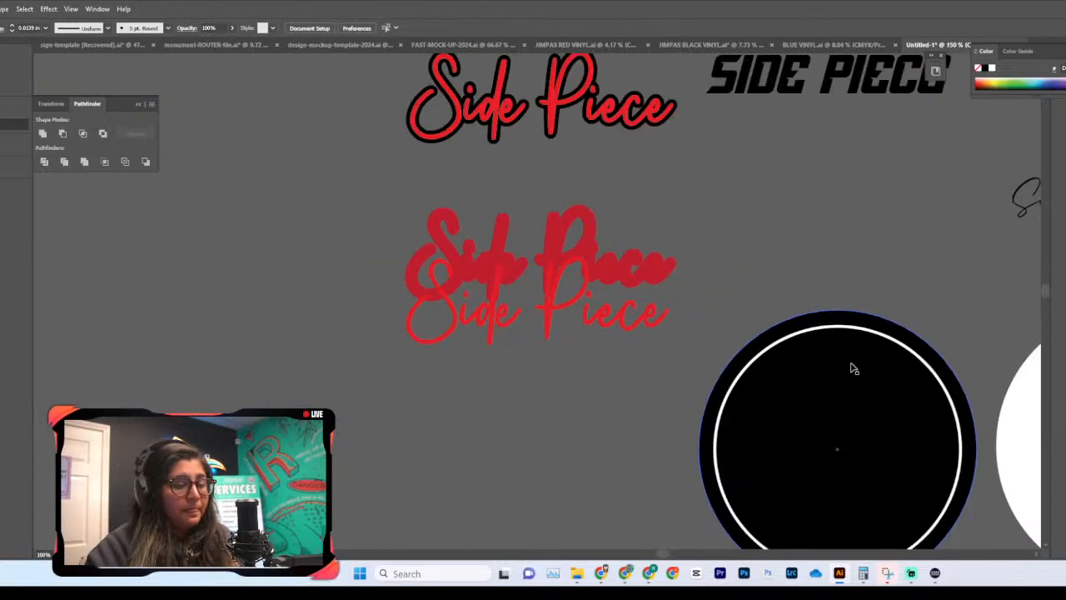
drag(537, 324, 547, 278)
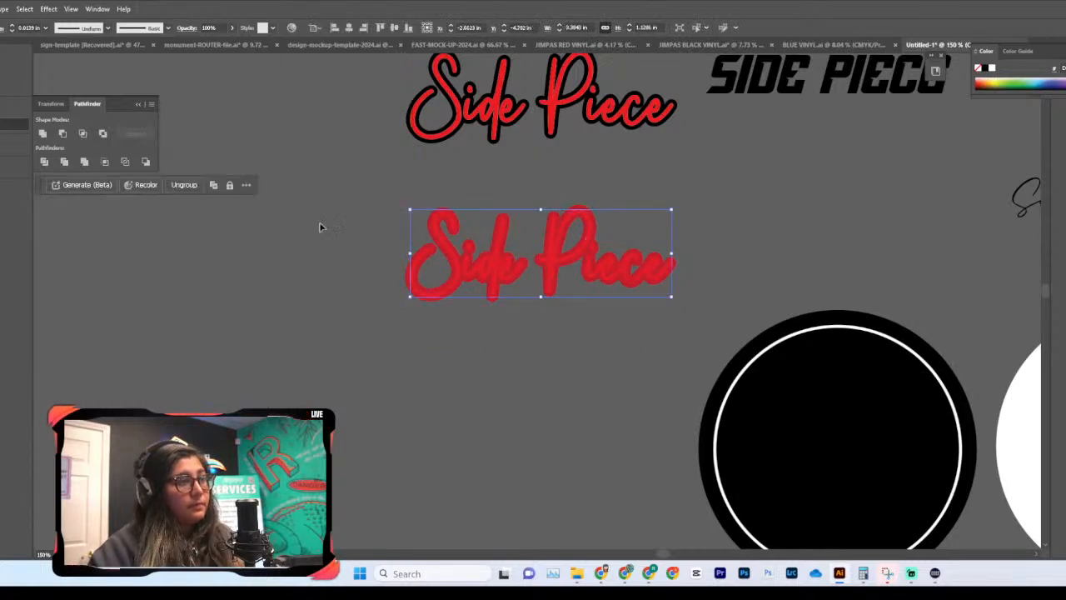
shift+click(816, 317)
drag(331, 273, 645, 262)
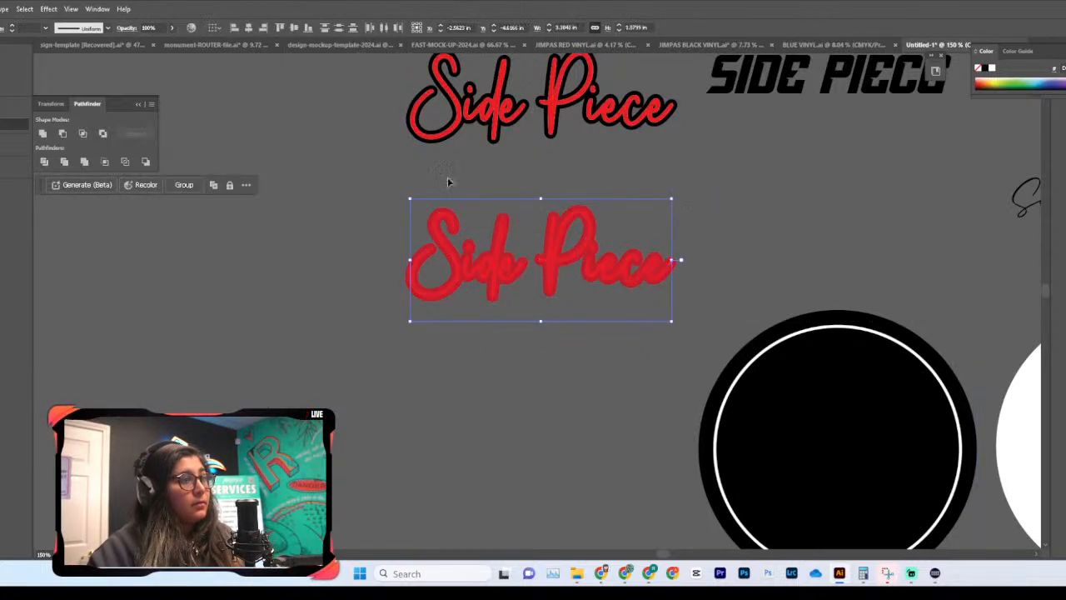
click(248, 28)
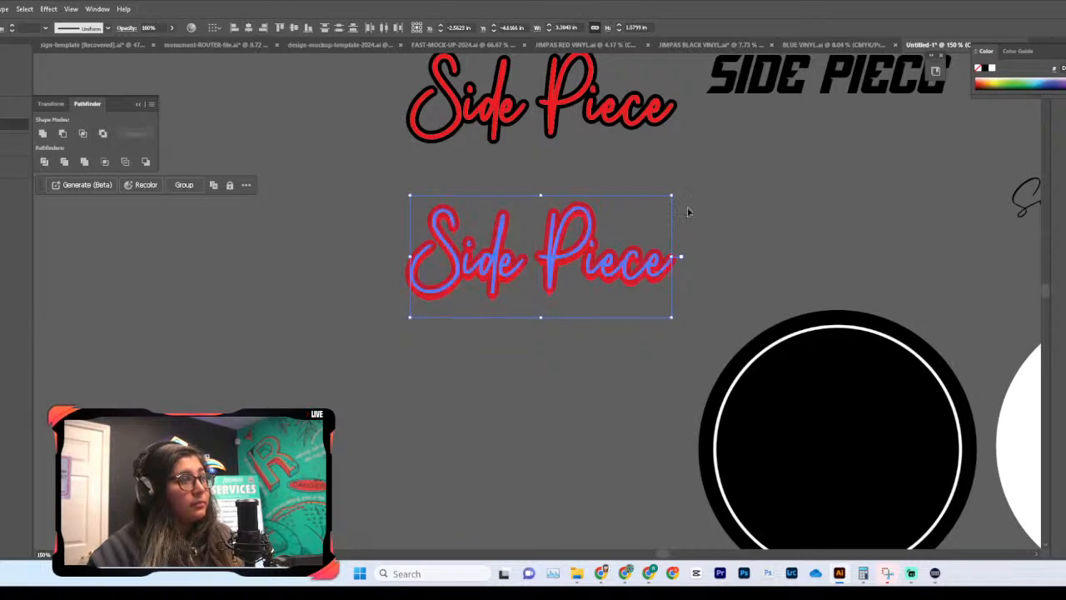
click(766, 242)
key(ctrl+z)
key(ctrl+plus)
key(ctrl+plus)
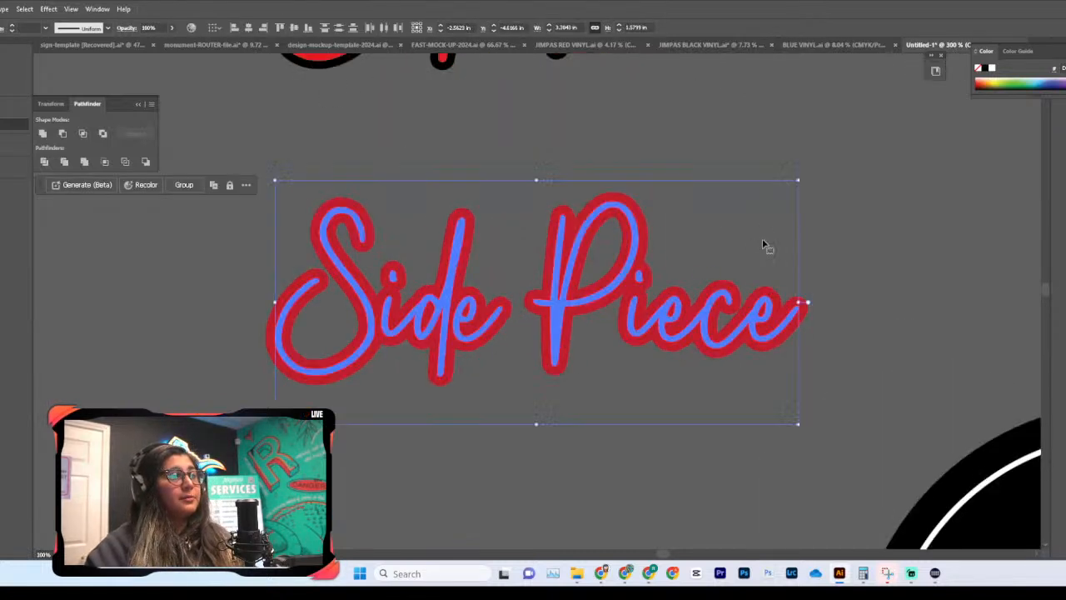
click(861, 190)
key(ctrl+minus)
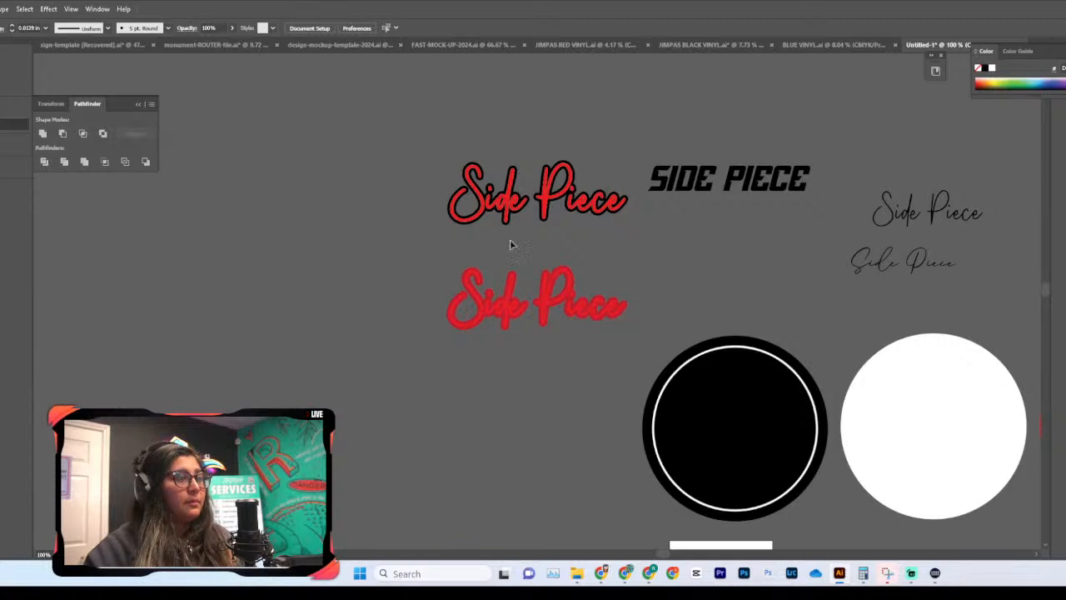
Step: Place the two-tone red script on the black circle and check how it fits against the white ring
drag(495, 300, 695, 430)
key(ctrl+equal)
key(ctrl+equal)
key(ctrl+equal)
key(ctrl+equal)
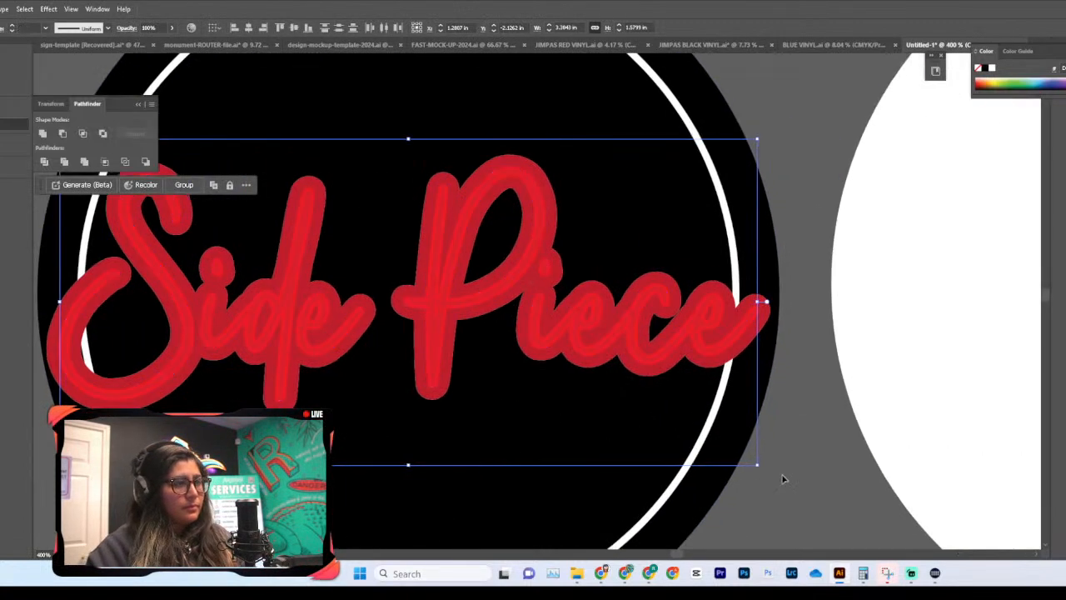
click(784, 479)
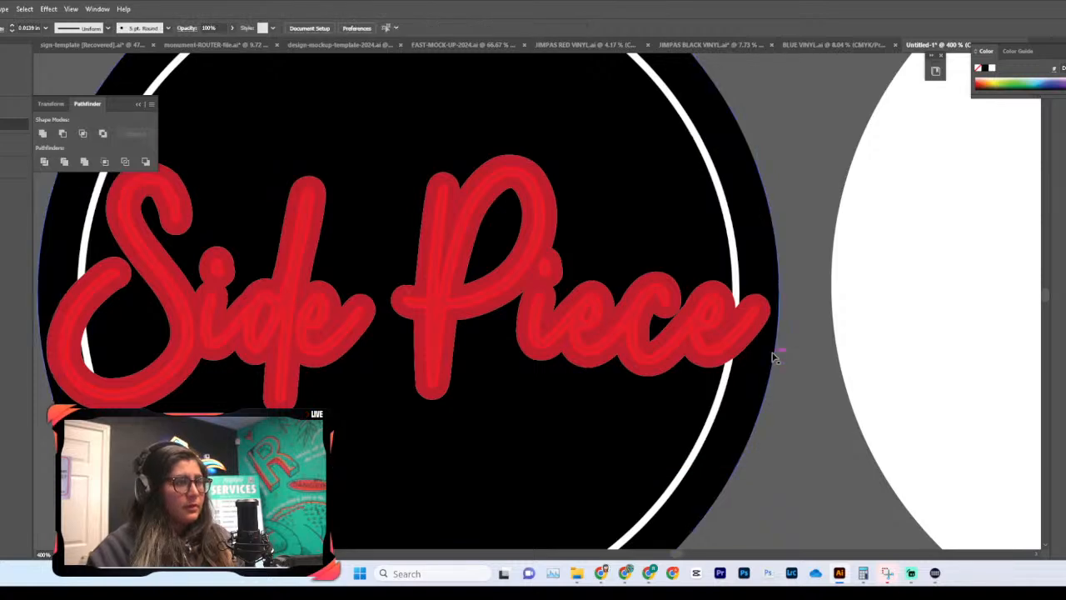
click(700, 322)
click(840, 357)
key(ctrl+minus)
key(ctrl+minus)
key(ctrl+minus)
Step: Move the two-tone red script off the black circle into the empty area below the black-backed script
click(525, 256)
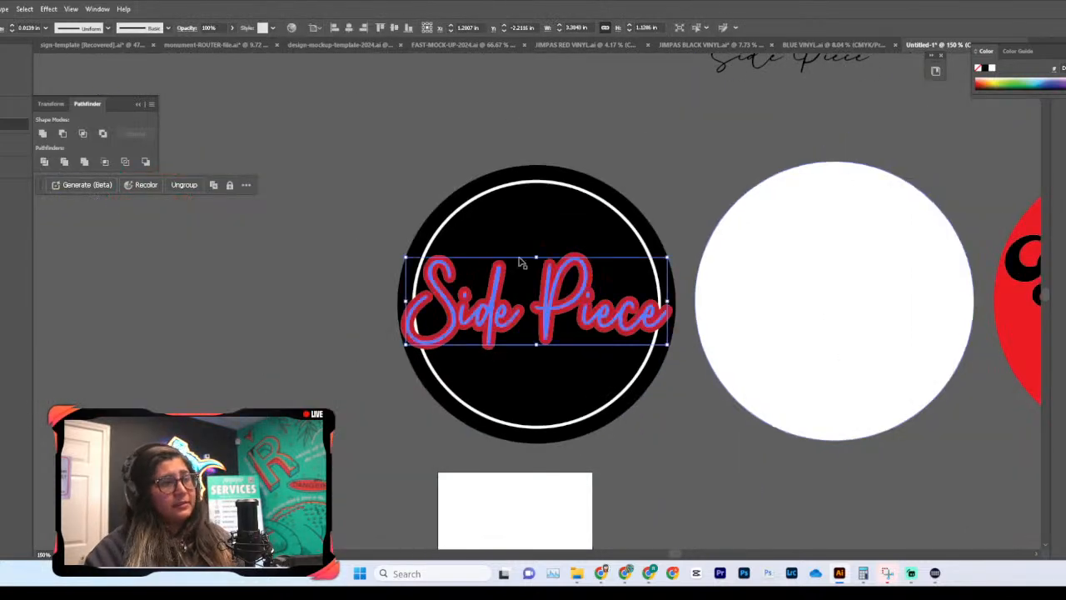
click(509, 143)
drag(552, 262, 440, 105)
click(733, 142)
scroll(736, 143, left, 1)
scroll(708, 150, up, 5)
click(594, 228)
click(638, 191)
drag(493, 239, 175, 288)
Step: Try moving the black-backed red script down onto the black circle and undo it
click(484, 229)
scroll(484, 229, up, 1)
drag(361, 123, 646, 455)
key(ctrl+z)
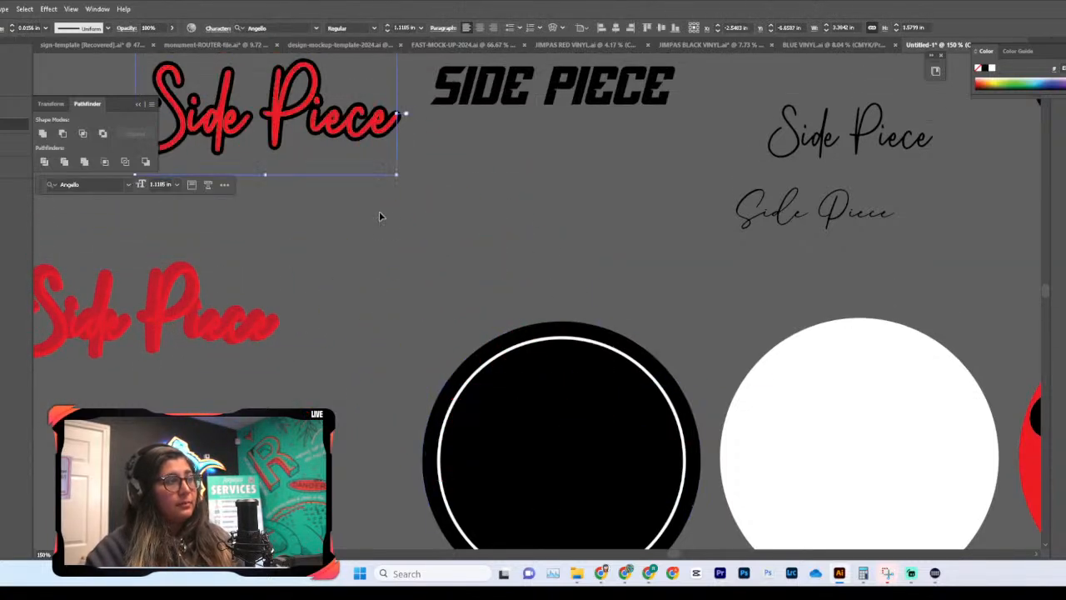
Step: Duplicate the black-backed script below the original and pull the copy's red lettering off its black backing
drag(440, 185, 607, 200)
click(445, 183)
click(502, 200)
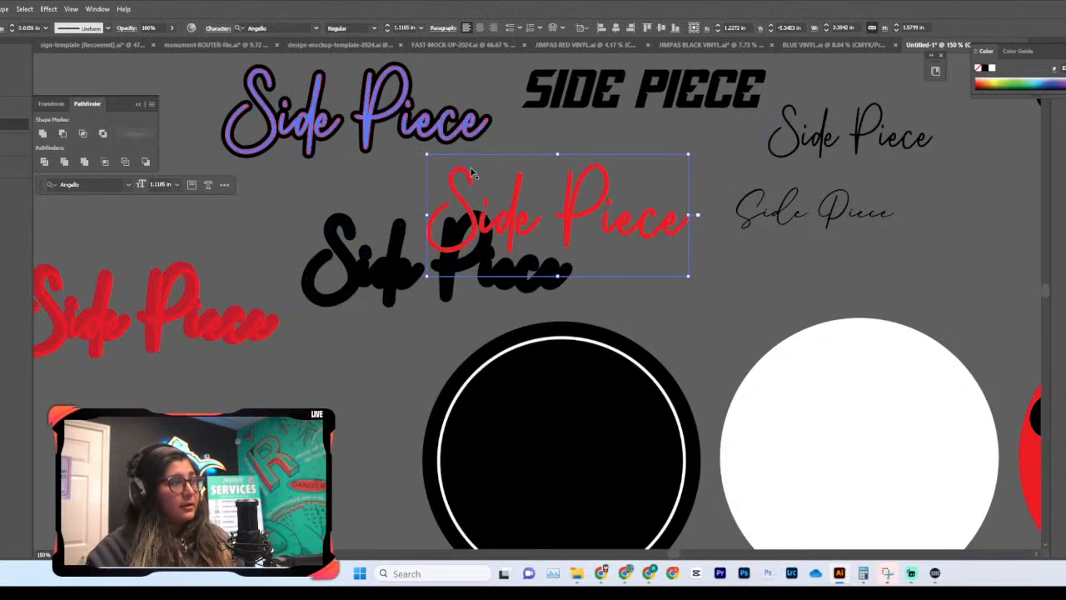
Step: Expand the appearance of the separated red "Side Piece" lettering and convert it into editable shapes
click(1, 9)
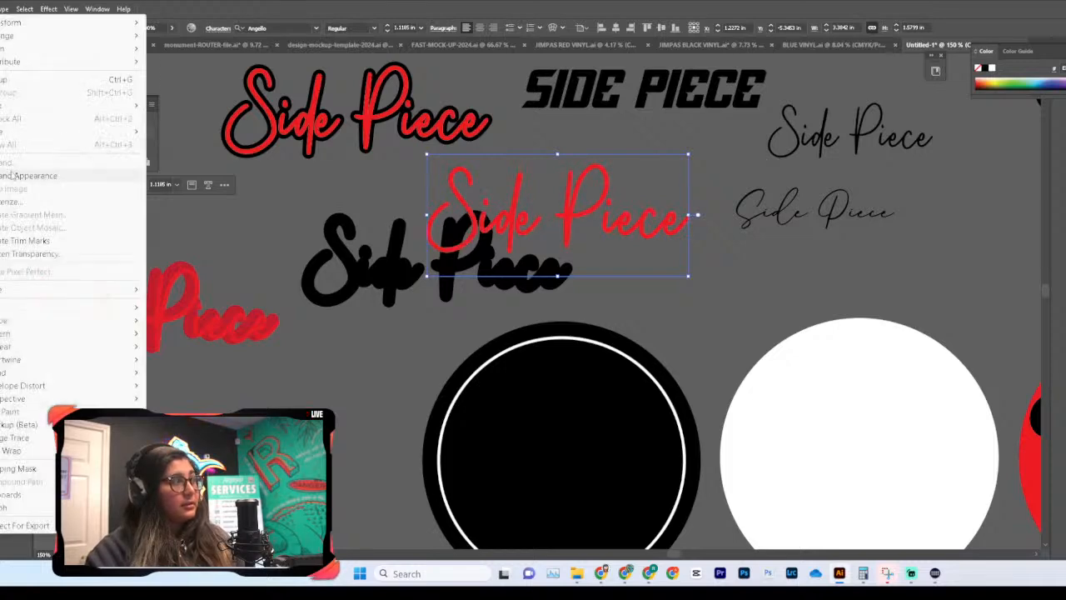
click(12, 177)
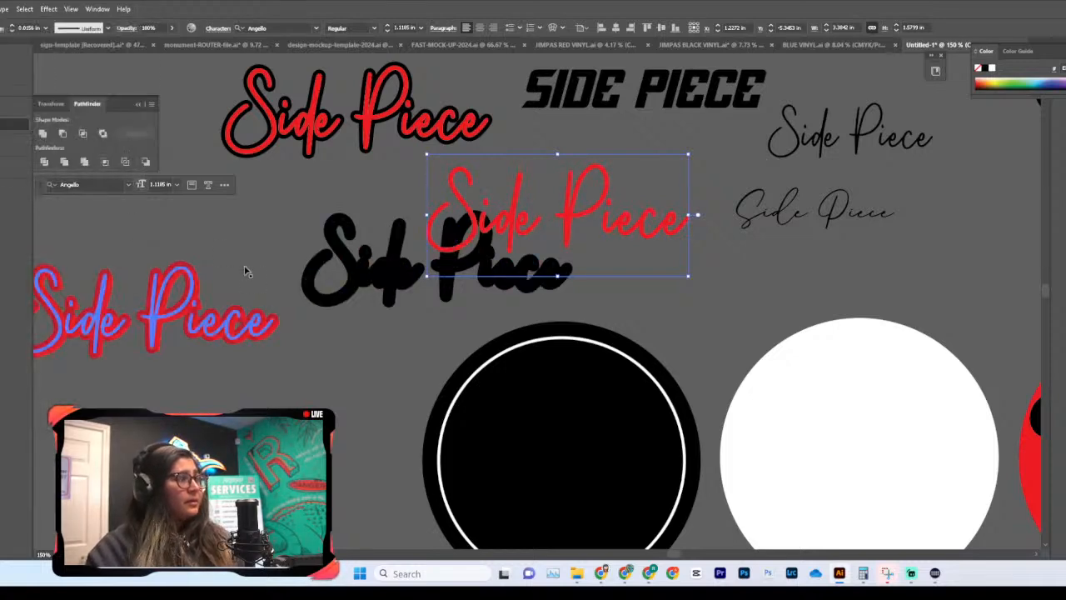
click(1, 9)
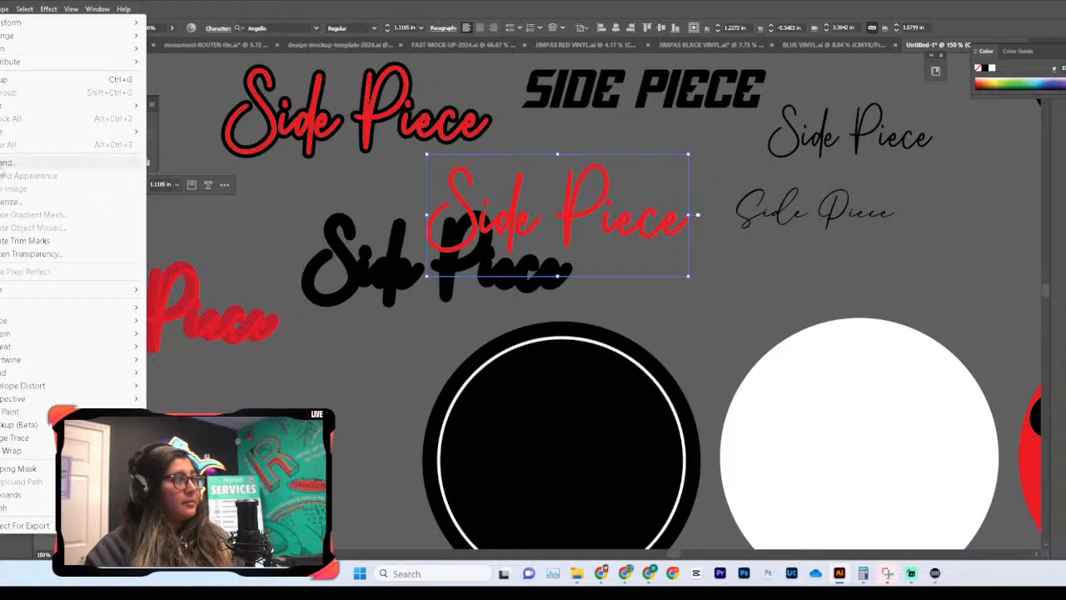
click(11, 162)
click(620, 347)
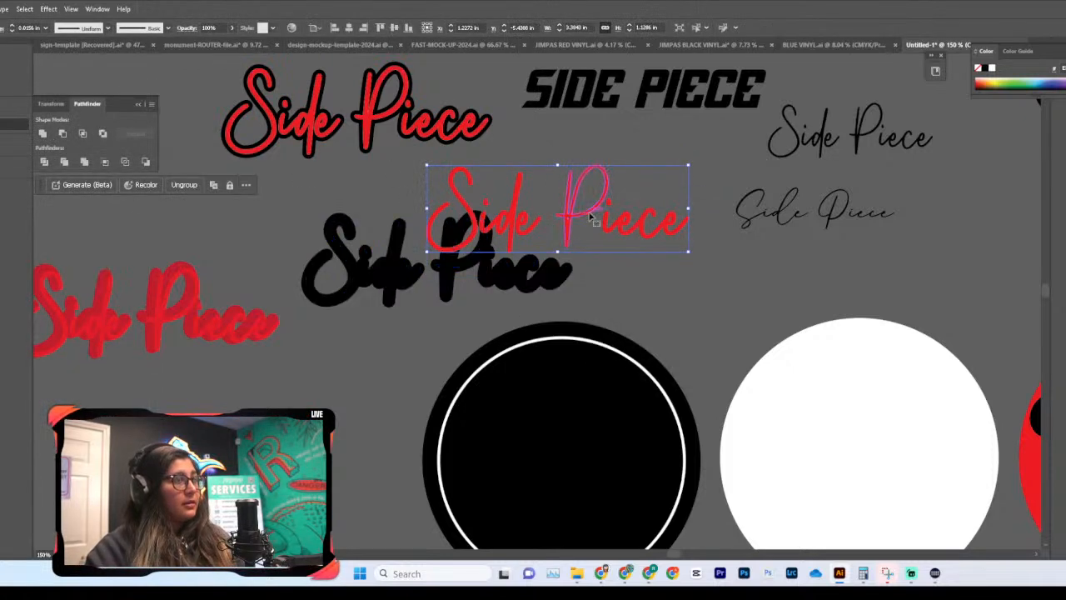
Step: Expand the appearance of the black script backing and convert its text into editable shapes
click(453, 273)
click(0, 9)
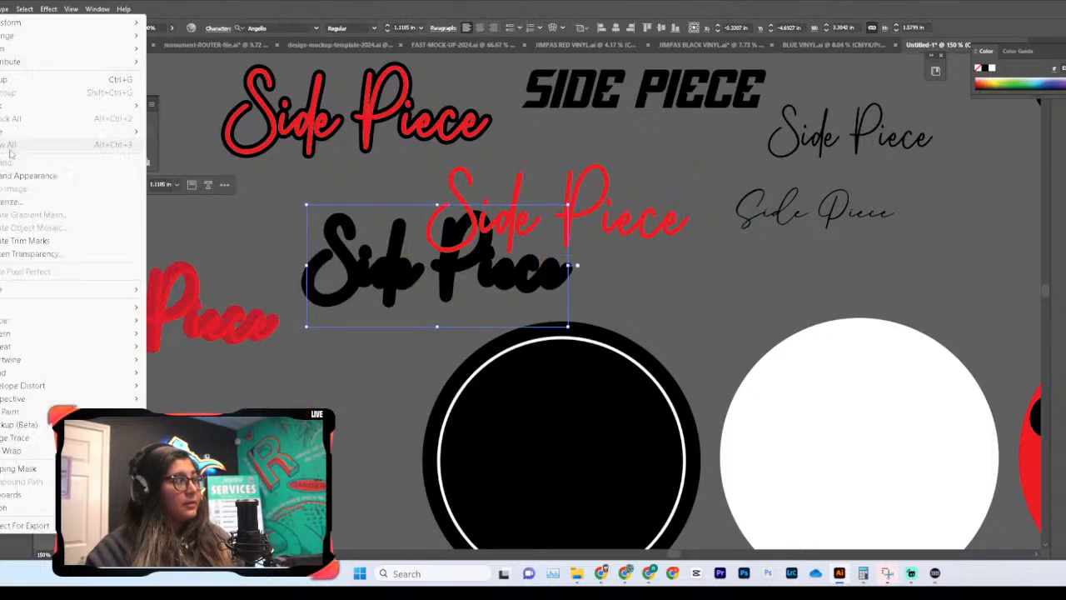
click(12, 175)
click(0, 9)
click(12, 163)
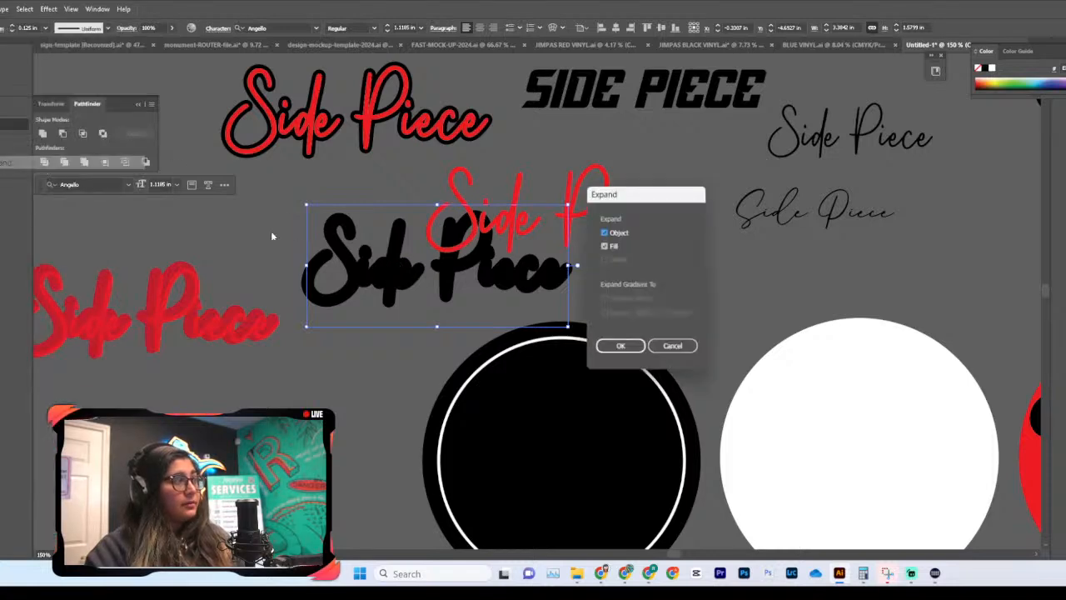
click(621, 347)
Step: Shift the black backing slightly down and place the expanded red lettering back on top of it
drag(404, 270, 400, 301)
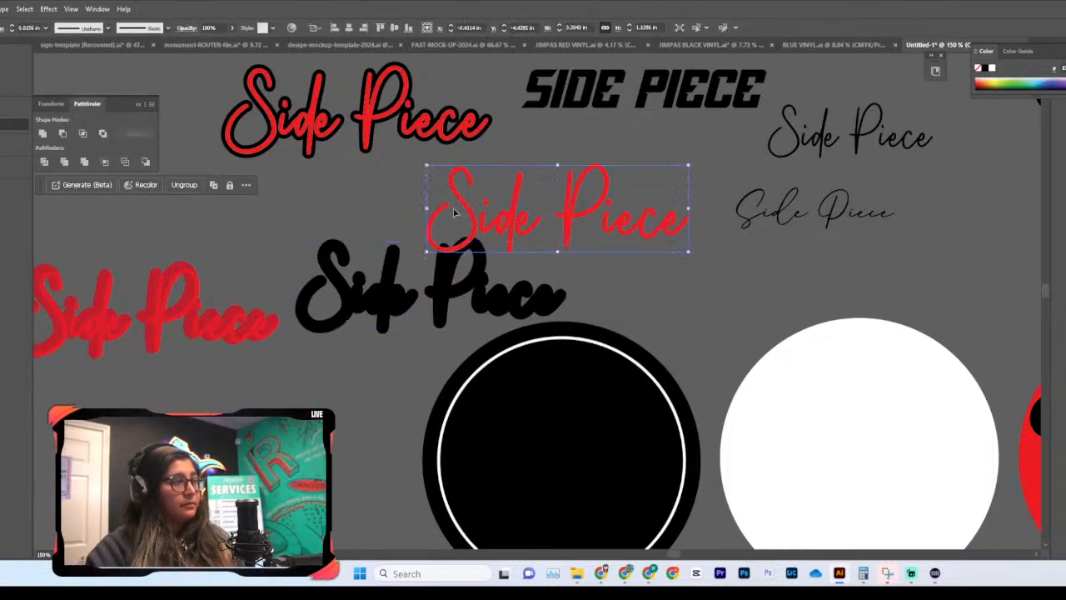
drag(443, 218, 406, 208)
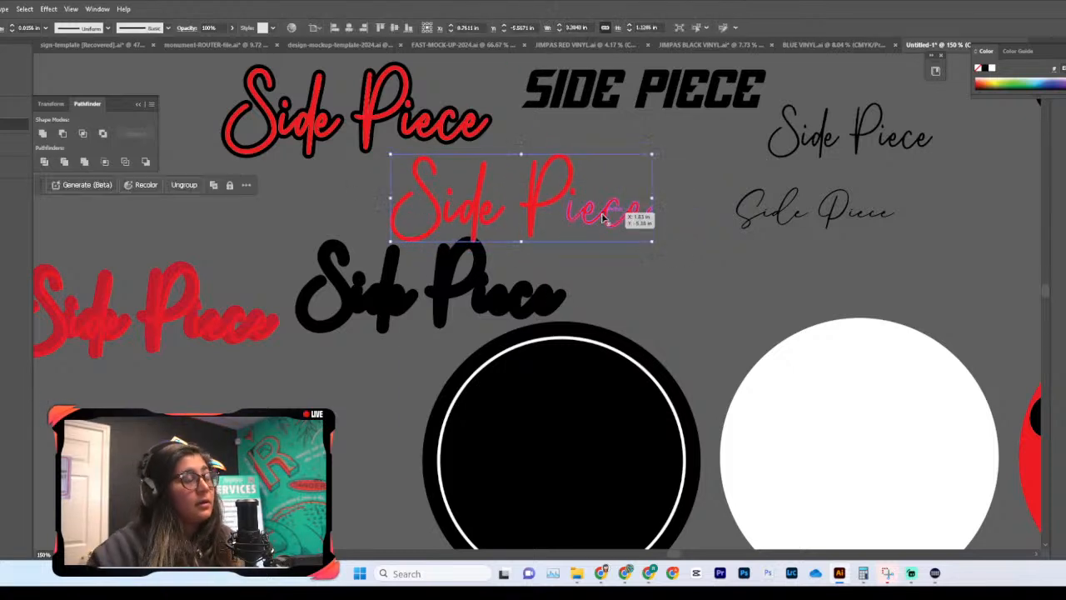
drag(603, 219, 497, 300)
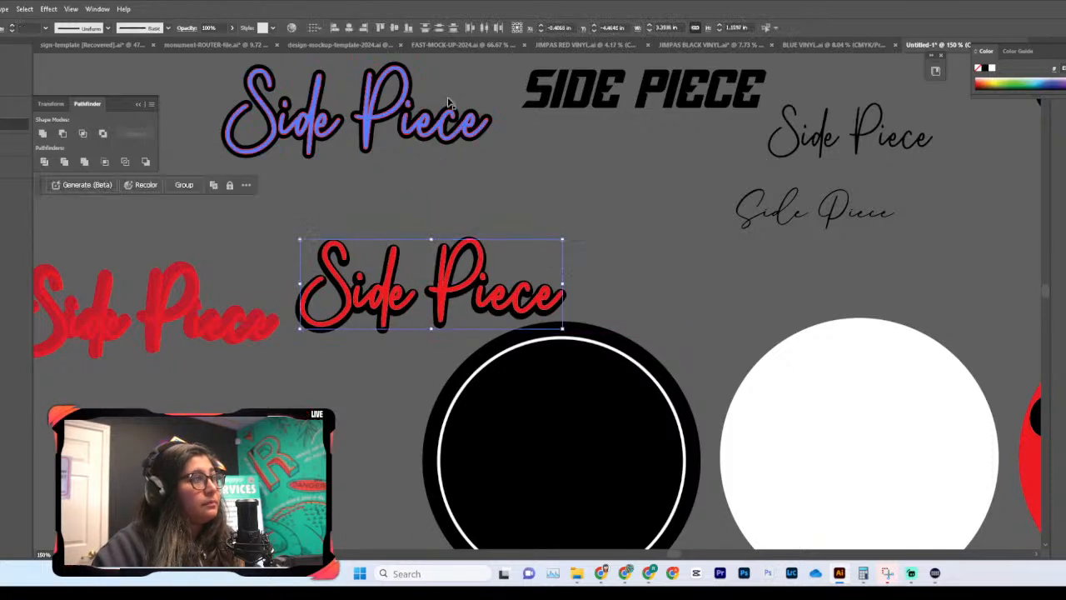
click(638, 316)
Step: Pull the red lettering off the backing and expand the black backing's fill and stroke into shapes
scroll(424, 210, down, 3)
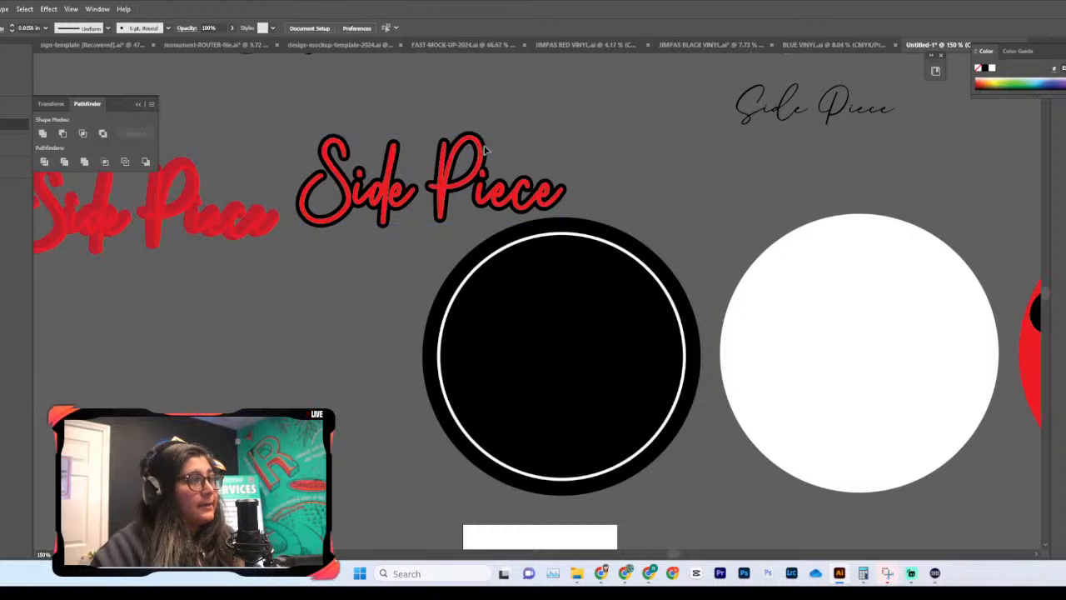
drag(481, 154, 466, 218)
click(454, 171)
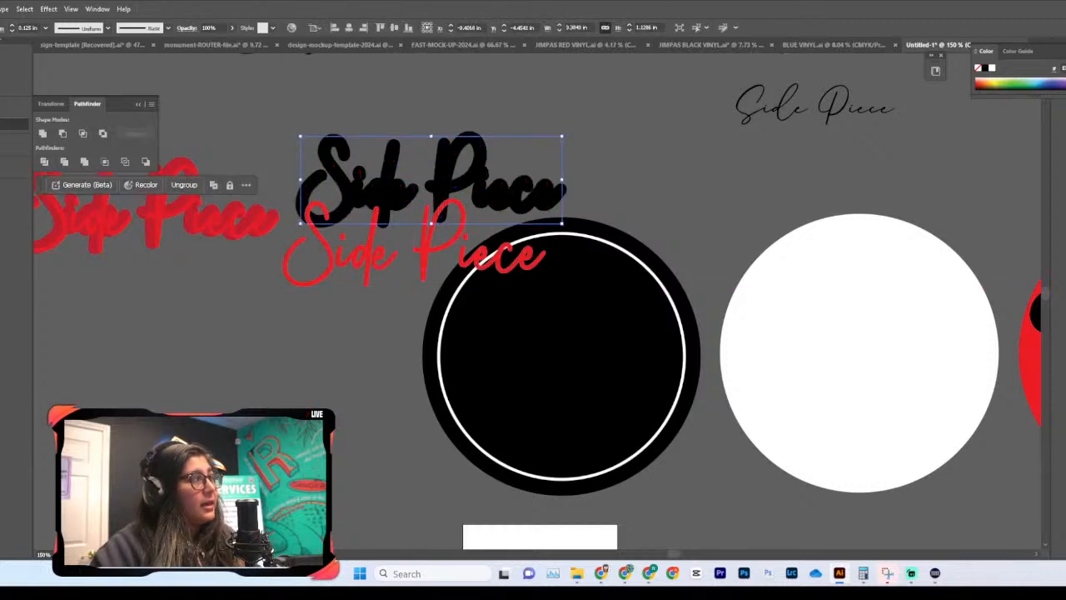
click(2, 9)
click(8, 162)
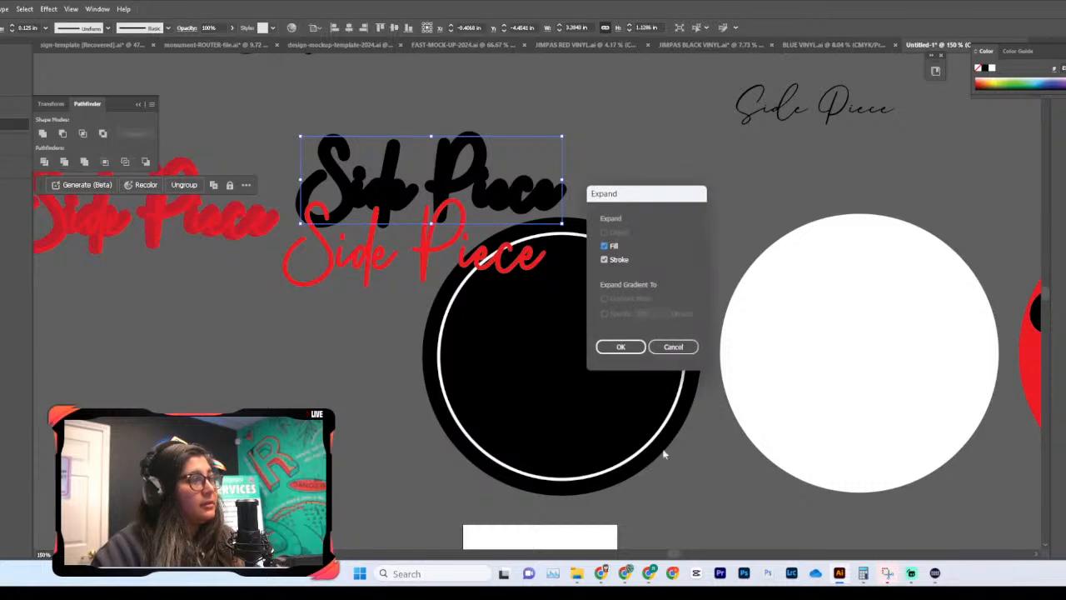
click(622, 346)
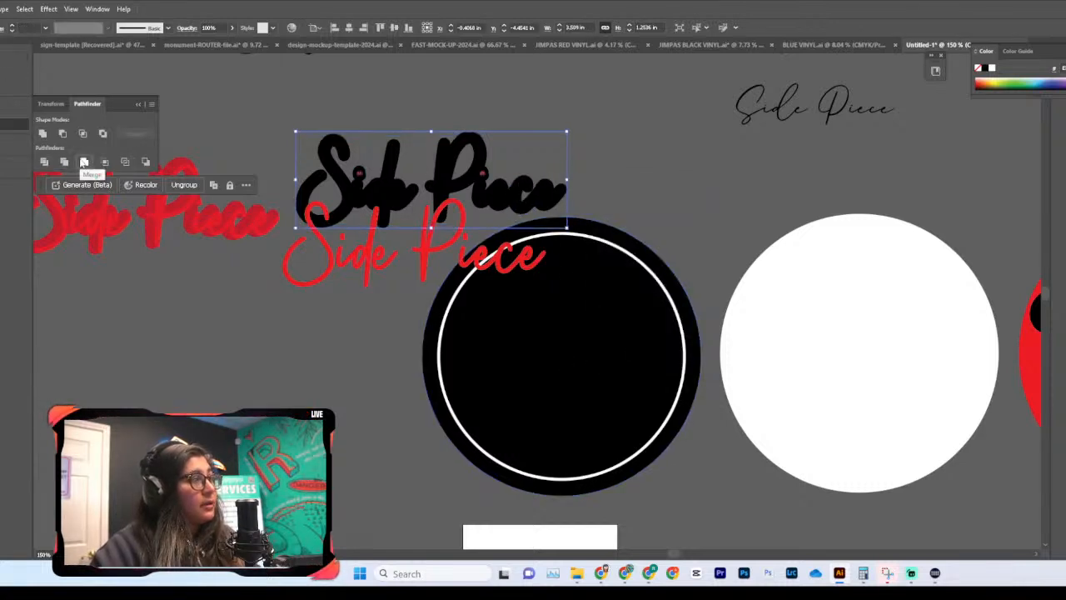
Step: Give the expanded black backing a white outline with a stroke weight of 0.0313 in
click(13, 28)
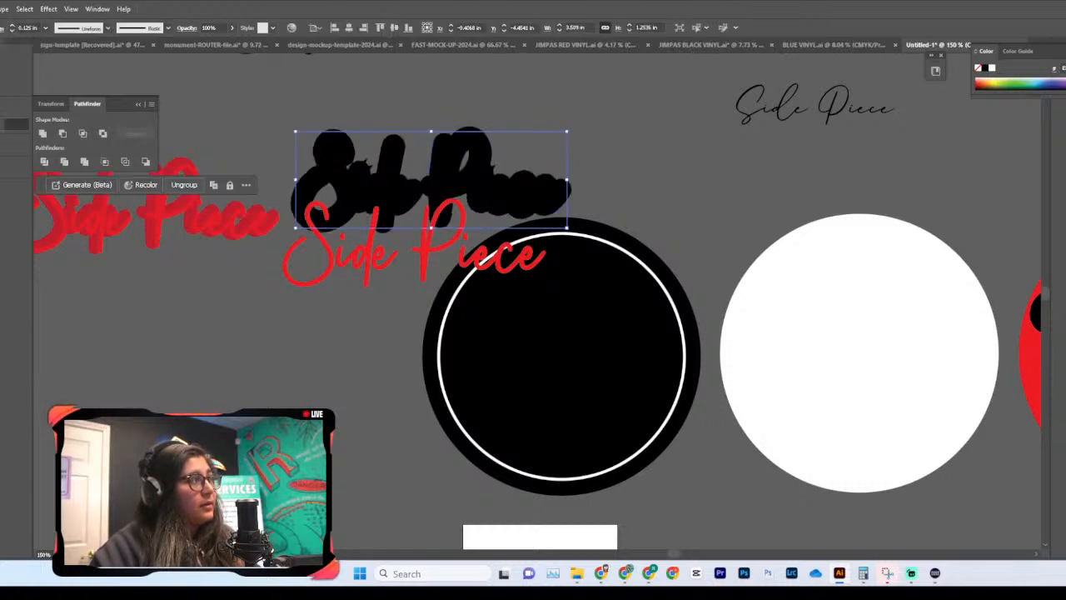
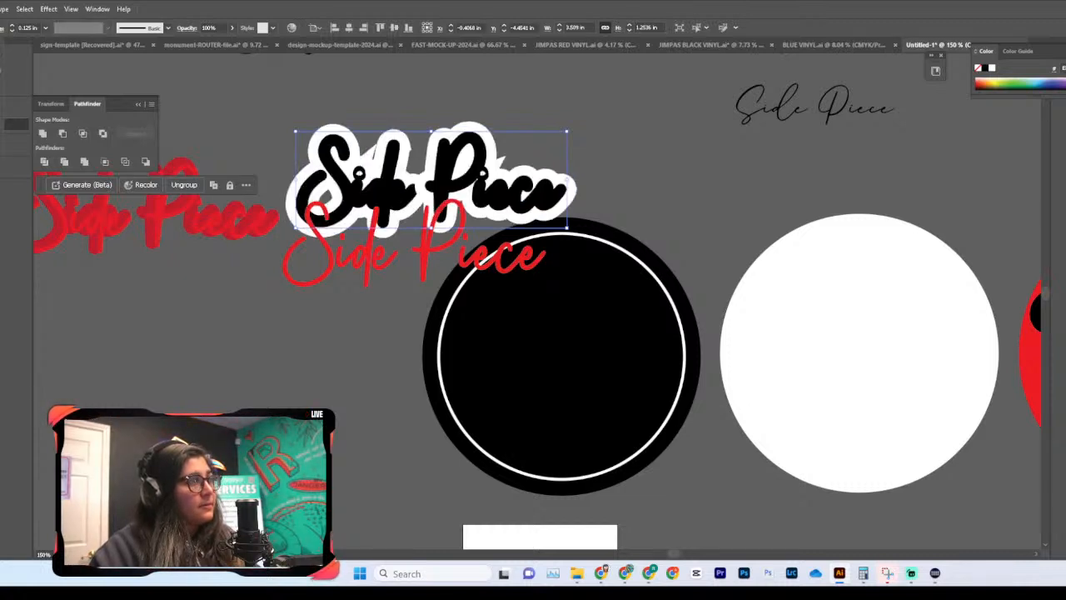
click(46, 28)
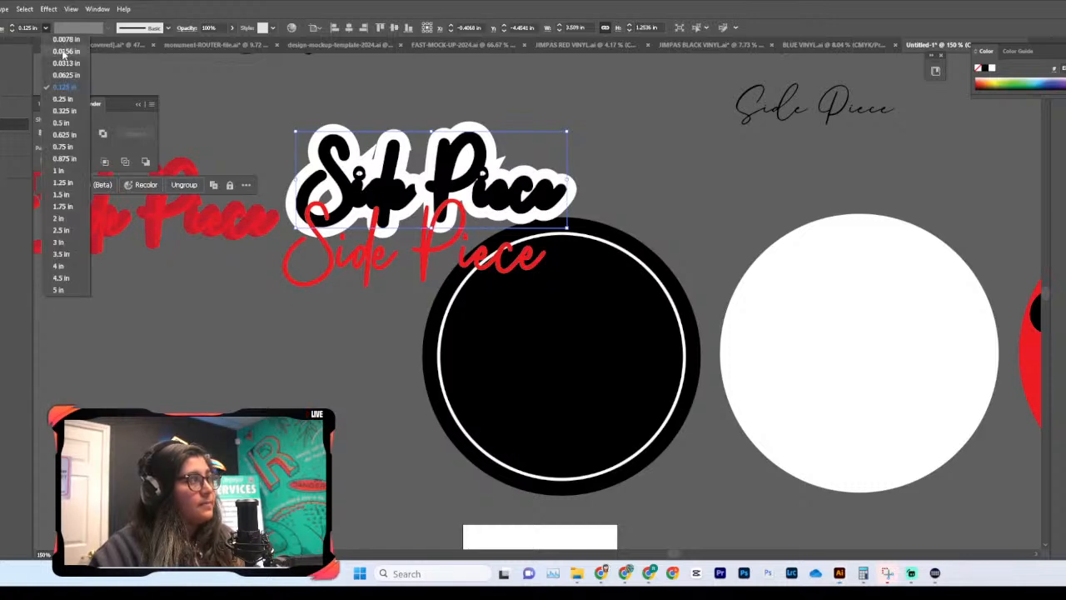
click(63, 63)
click(643, 132)
Step: Move the red lettering back onto the white-outlined backing and center the two on each other
drag(482, 265, 498, 190)
click(598, 146)
click(379, 210)
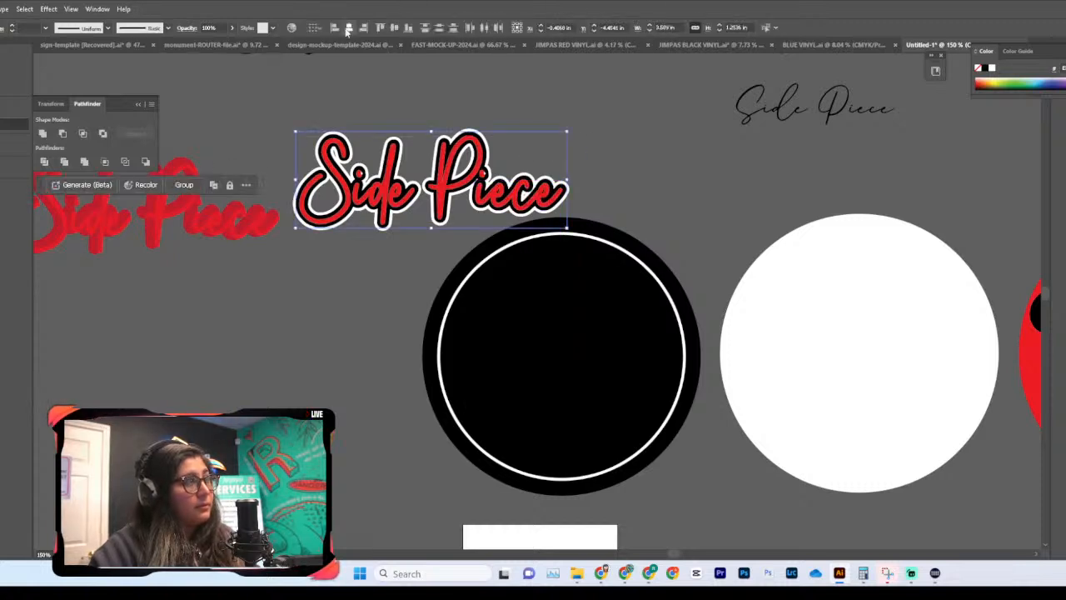
Step: Place the white-outlined red script on the black circle and check how it fits, both overall and up close
drag(443, 177, 577, 354)
key(ctrl+minus)
key(ctrl+minus)
key(ctrl+minus)
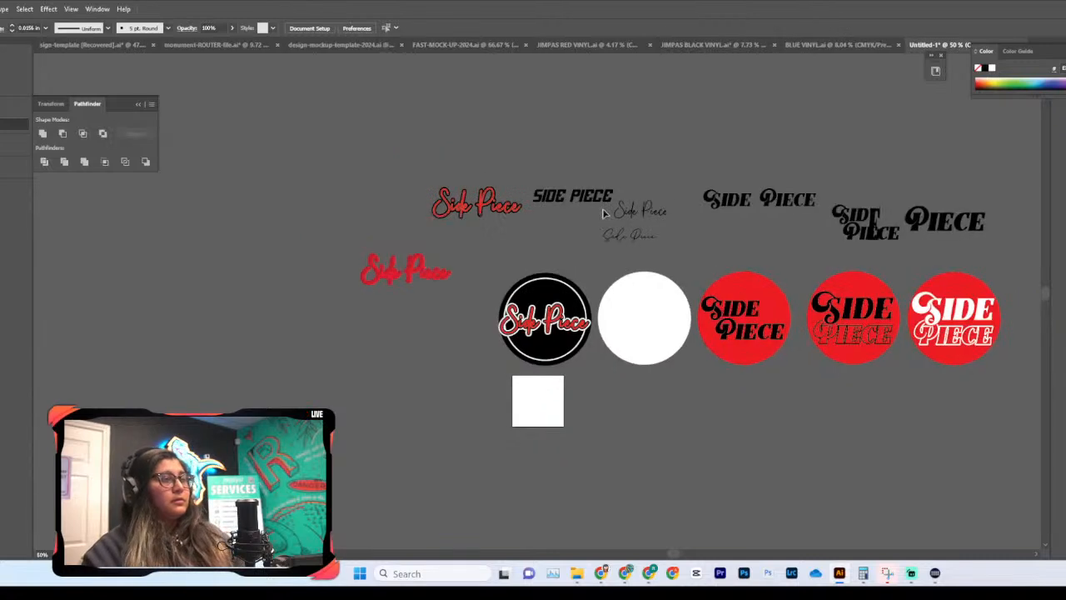
key(ctrl+equal)
key(ctrl+equal)
key(ctrl+equal)
scroll(604, 214, right, 4)
scroll(604, 214, left, 2)
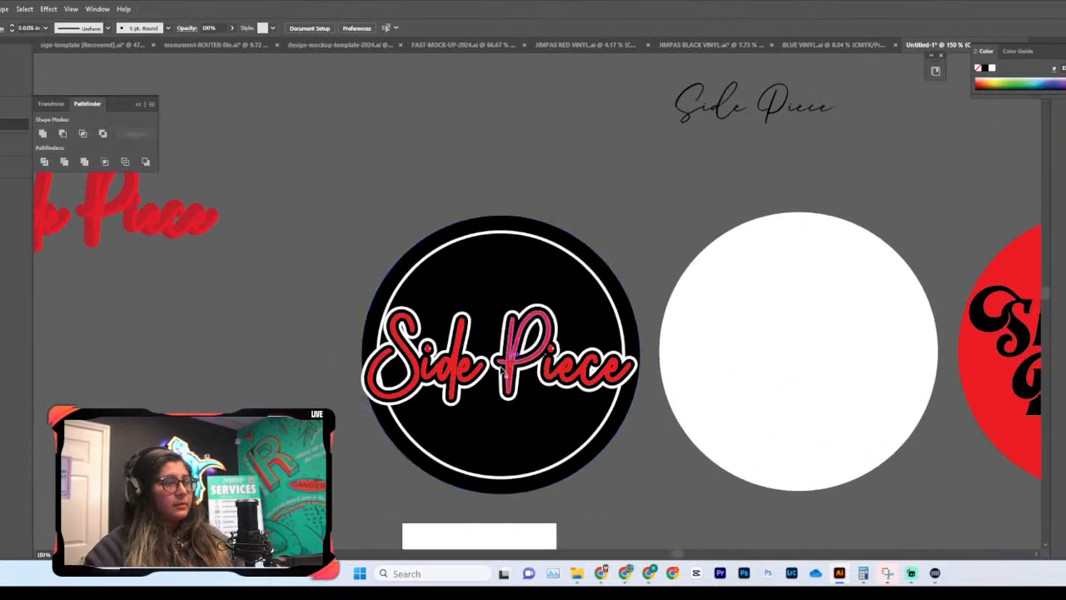
key(ctrl+plus)
key(ctrl+plus)
key(ctrl+minus)
key(ctrl+minus)
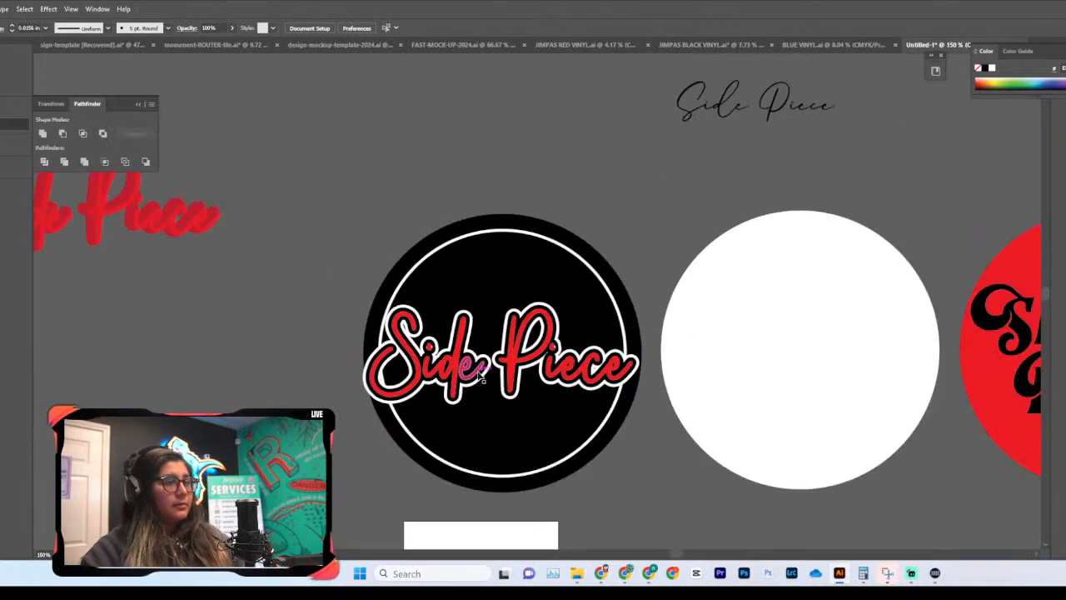
Step: Move the red lettering off the outlined backing into the empty area above the black circle
drag(479, 375, 523, 136)
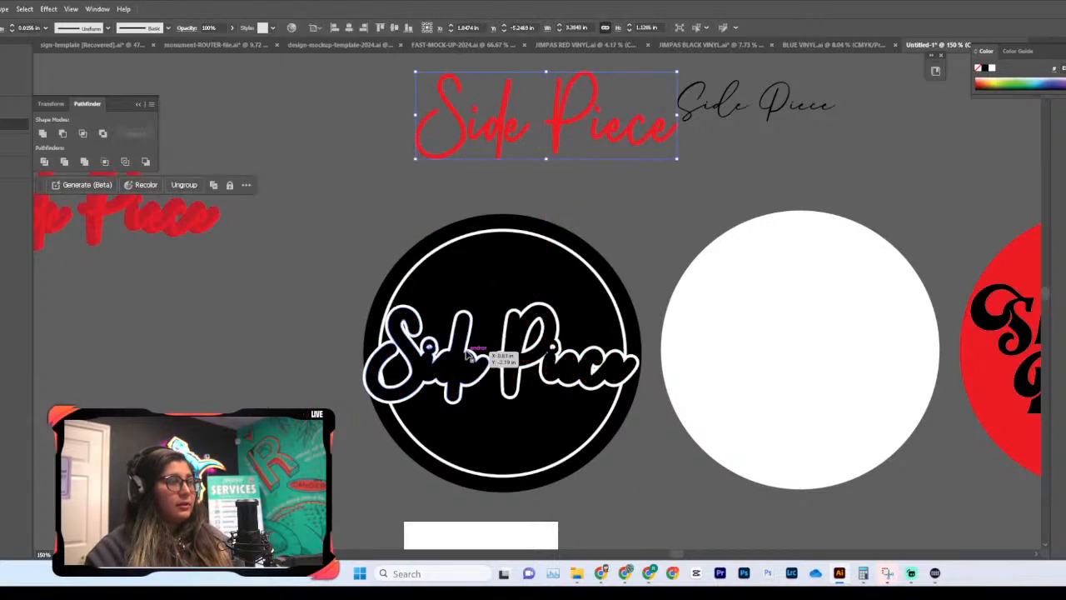
scroll(475, 178, up, 3)
scroll(483, 219, left, 4)
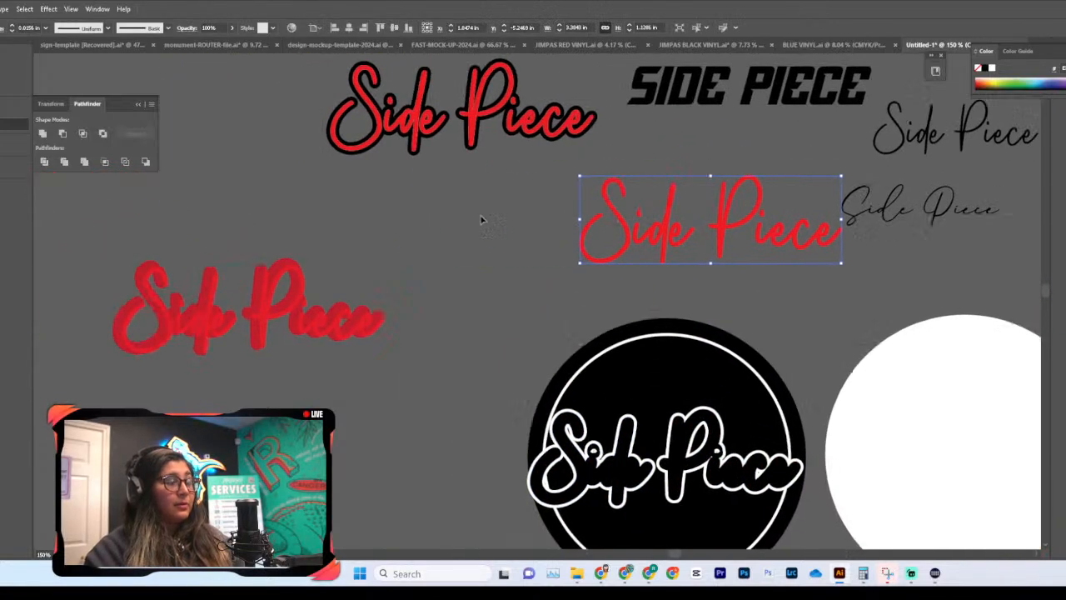
double_click(350, 341)
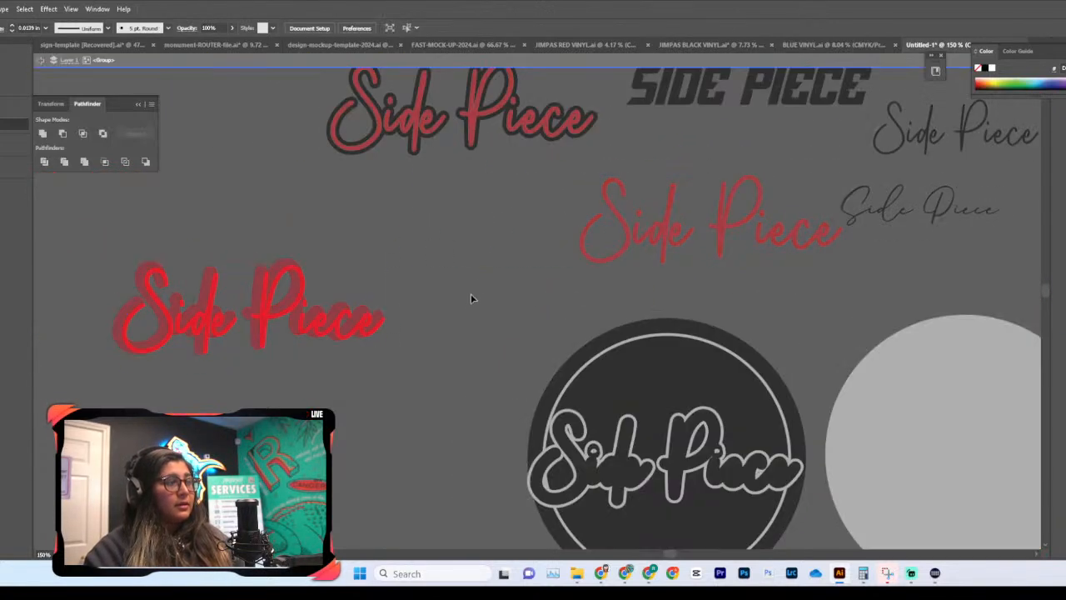
double_click(553, 220)
scroll(542, 230, right, 4)
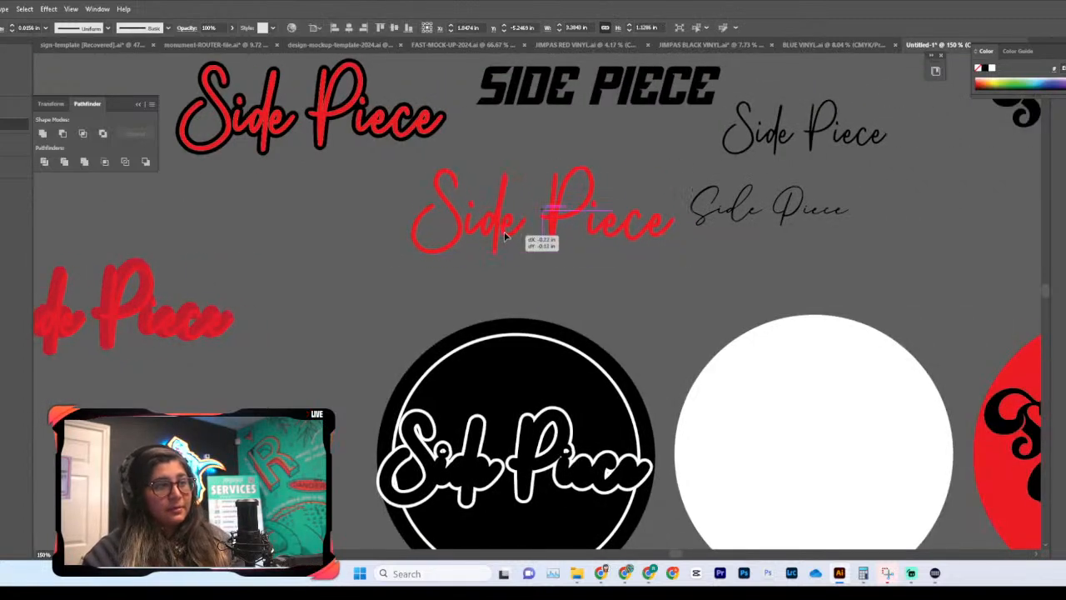
click(539, 240)
Step: Copy the red lettering of the original black-backed script and position the copy over the white-outlined backing on the black circle
drag(263, 114, 280, 230)
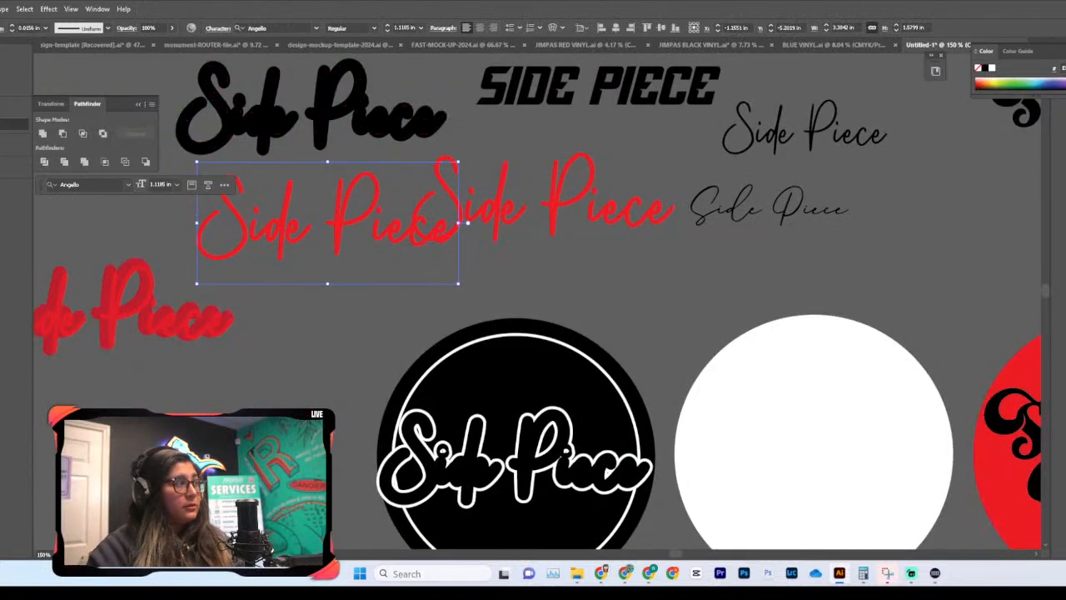
key(ctrl+c)
key(ctrl+v)
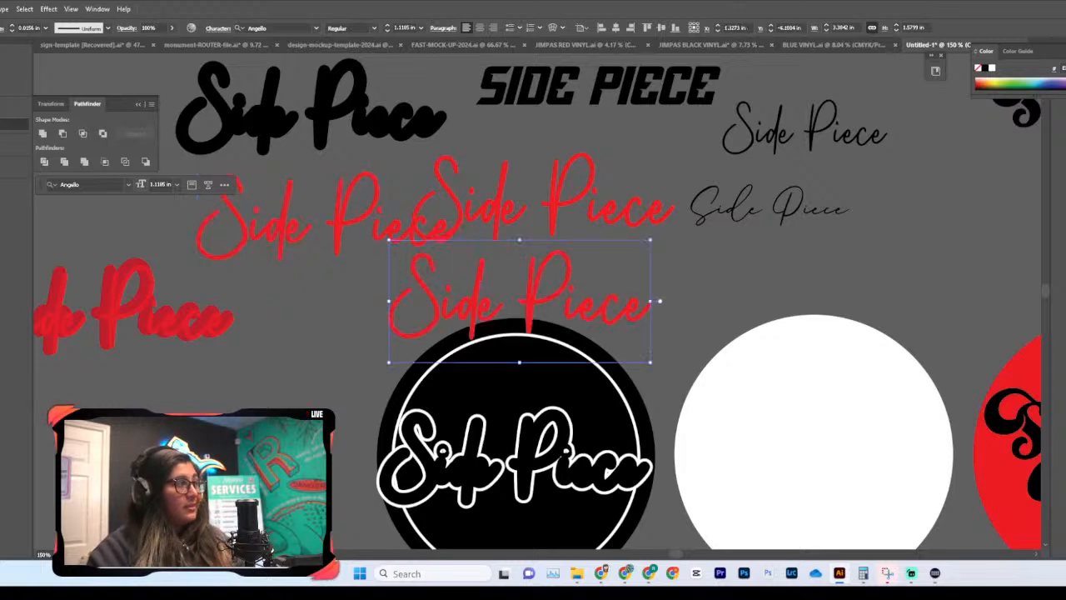
scroll(374, 315, down, 1)
drag(444, 293, 434, 452)
key(ctrl+equal)
key(ctrl+equal)
key(ctrl+equal)
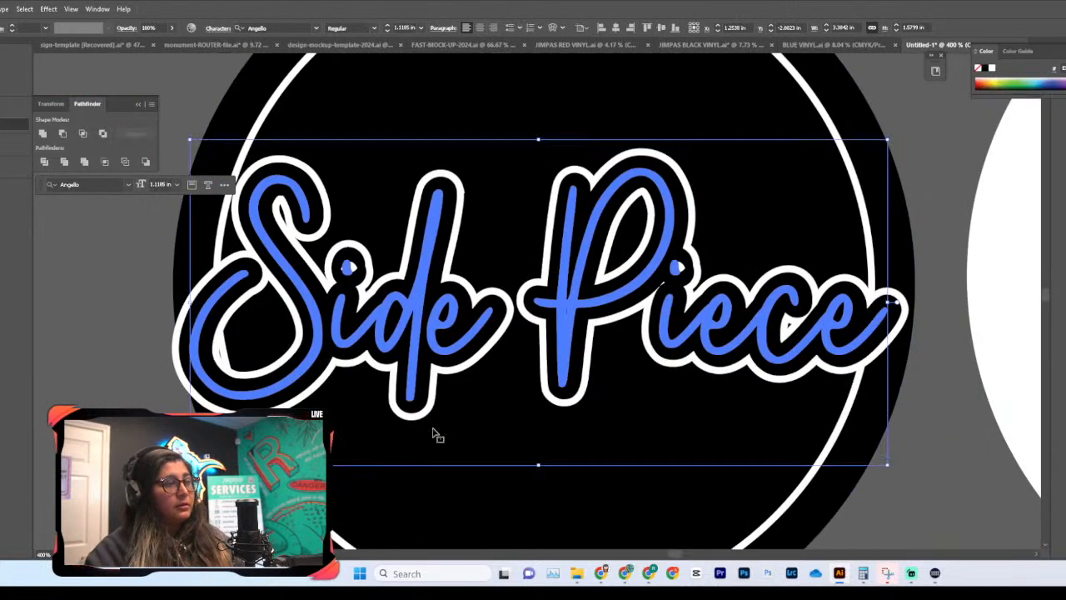
Step: Try aligning the red lettering copy vertically with the white-outlined backing and undo the last change
drag(427, 268, 417, 375)
click(462, 185)
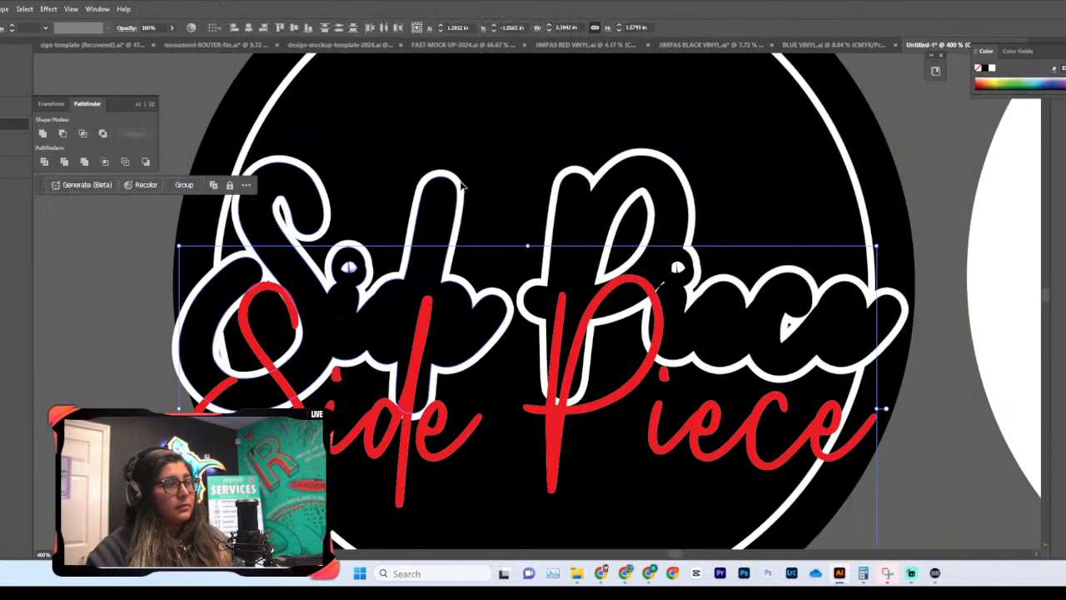
click(294, 28)
click(149, 400)
scroll(315, 320, down, 2)
key(ctrl+z)
click(311, 359)
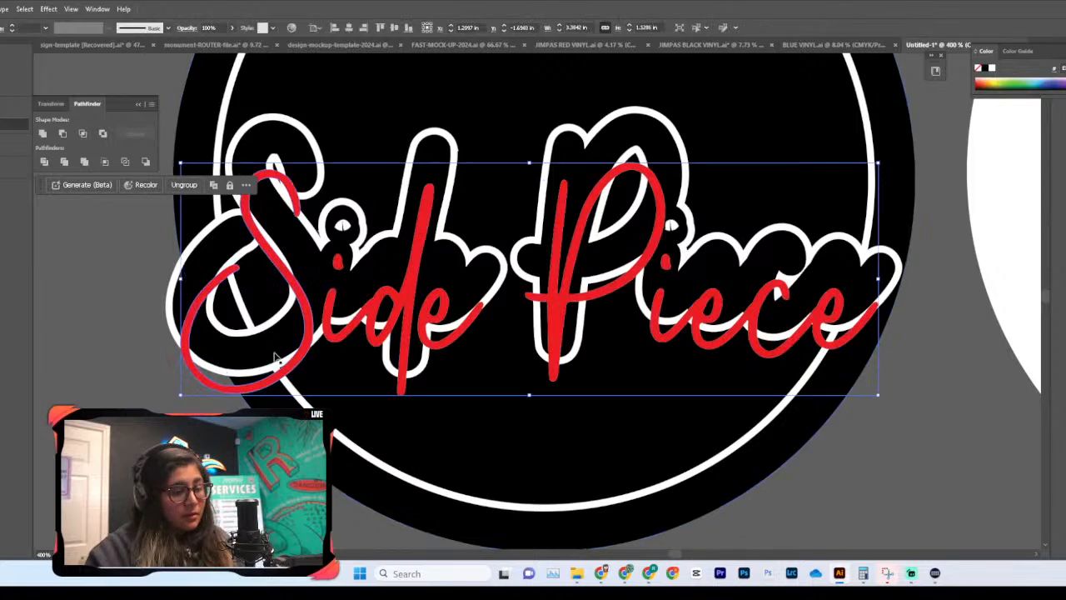
Step: Move the red lettering below the outlined backing and delete the leftover paths inside the i dot of "Side"
drag(408, 269, 398, 418)
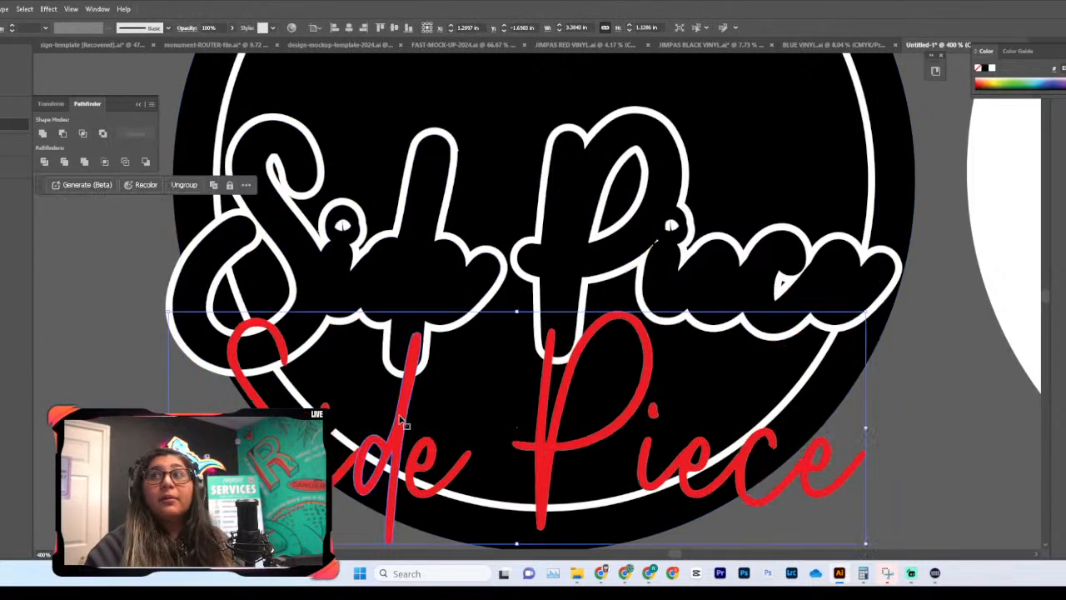
double_click(348, 230)
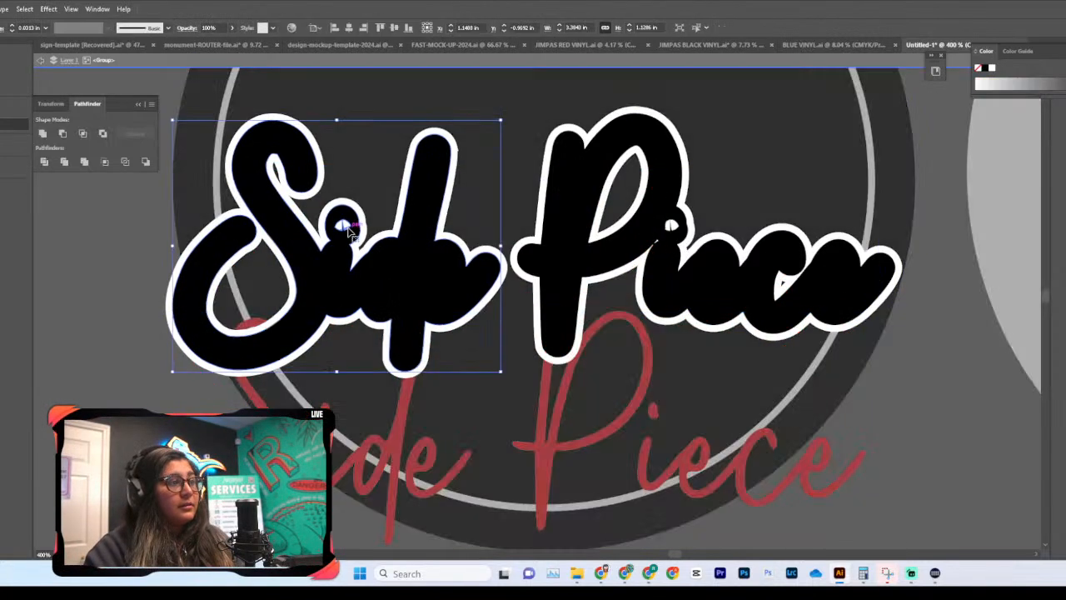
double_click(346, 226)
key(Delete)
click(344, 227)
key(Delete)
click(344, 229)
key(Delete)
click(341, 230)
key(Delete)
Step: Try deleting the leftover shape inside the i dot of "Piece" in the backing, undo it and leave group editing
double_click(670, 227)
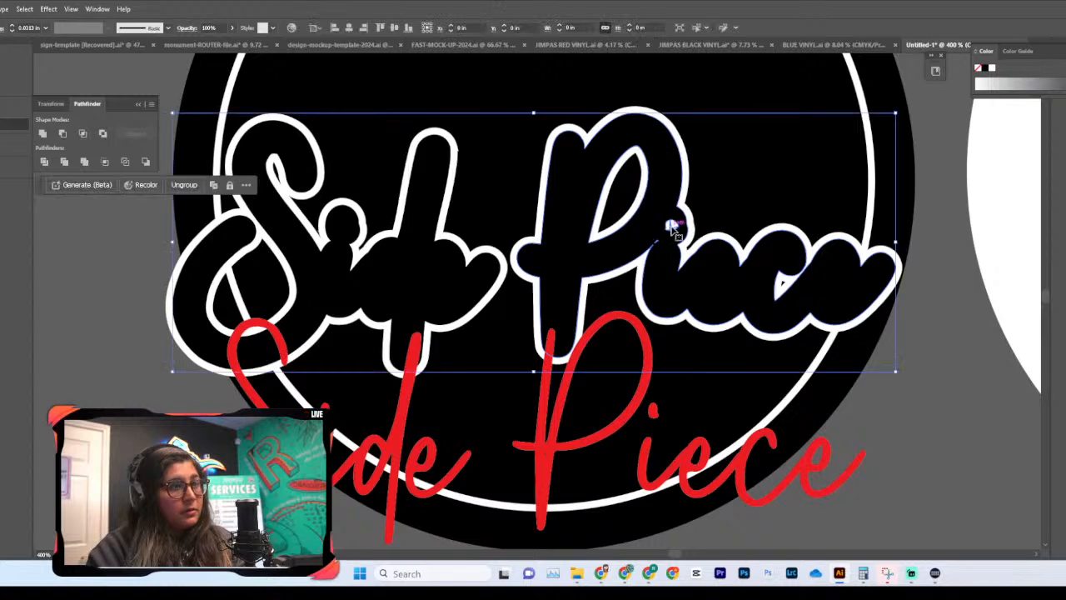
double_click(671, 228)
double_click(670, 227)
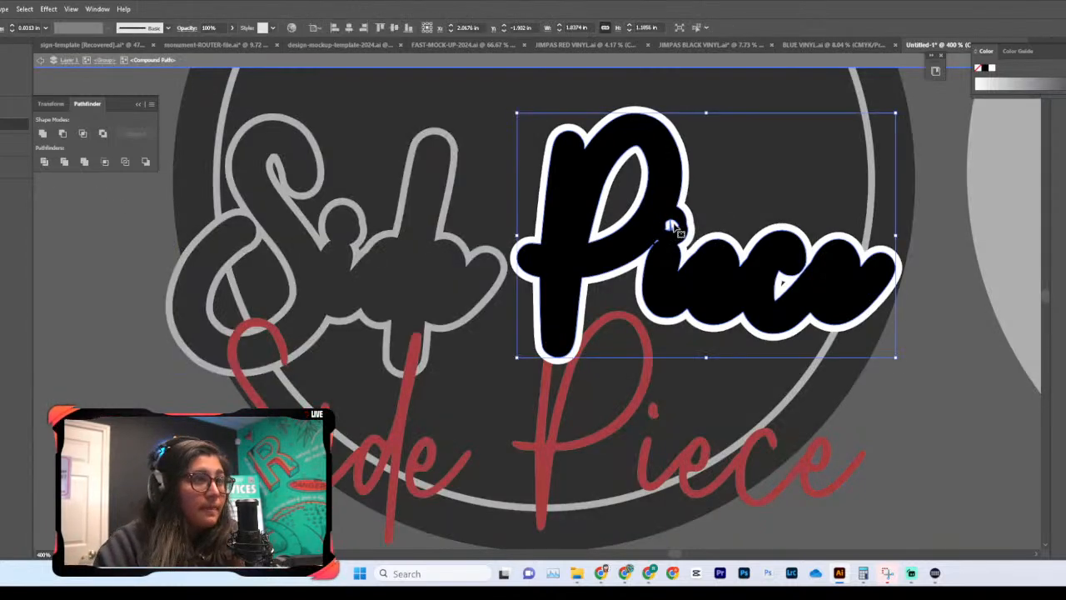
key(Delete)
key(ctrl+z)
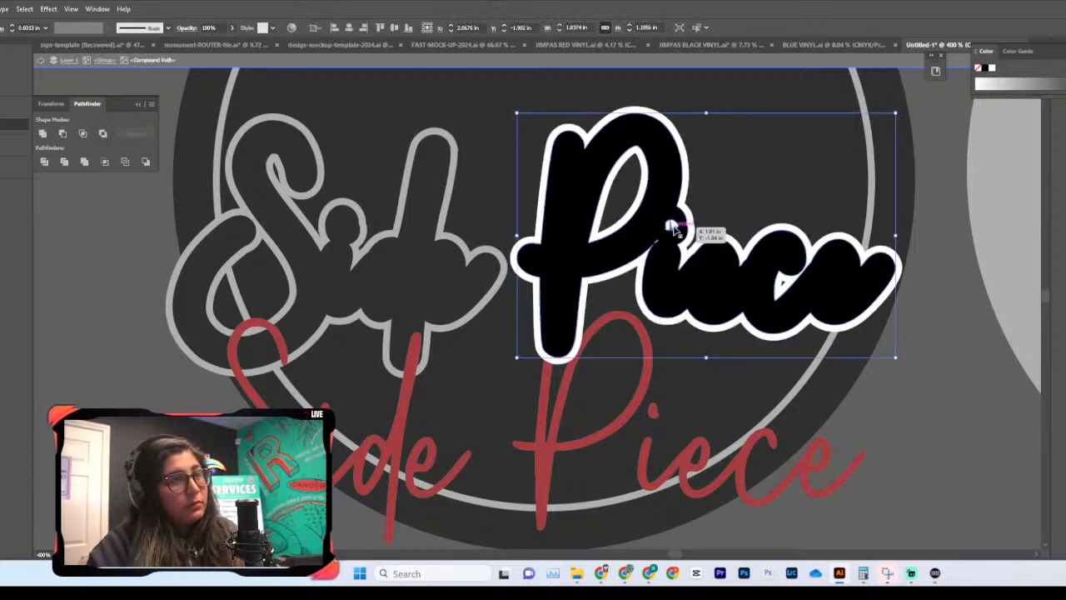
click(898, 408)
double_click(898, 408)
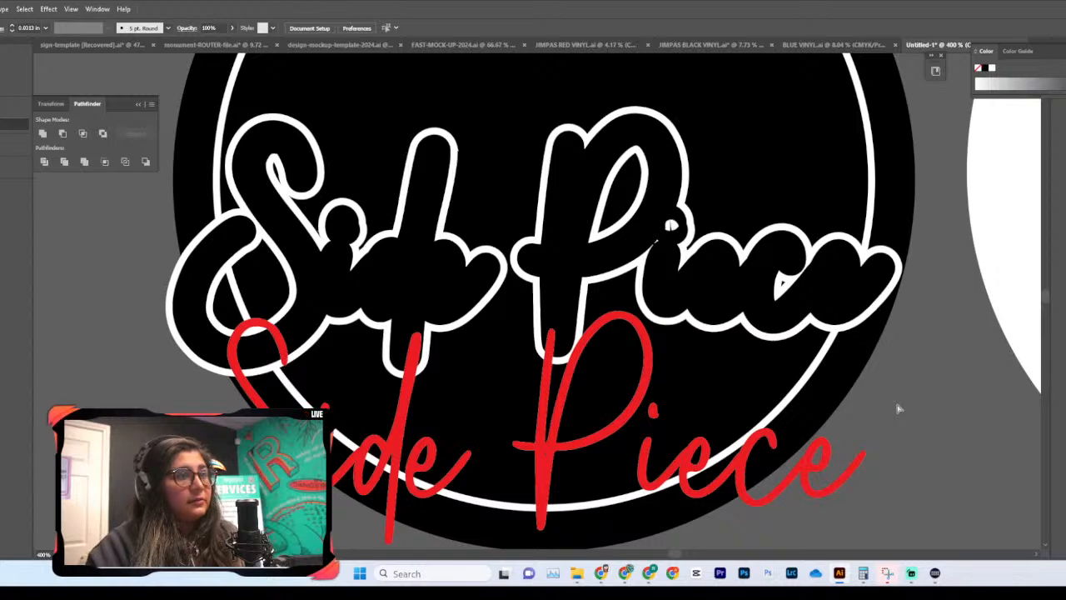
Step: Try deleting the leftover compound path in the i dot of "Piece" within isolation mode, undo it and leave isolation mode
key(ctrl+plus)
key(ctrl+plus)
scroll(898, 408, right, 3)
double_click(639, 158)
double_click(631, 152)
click(631, 153)
key(Delete)
key(ctrl+z)
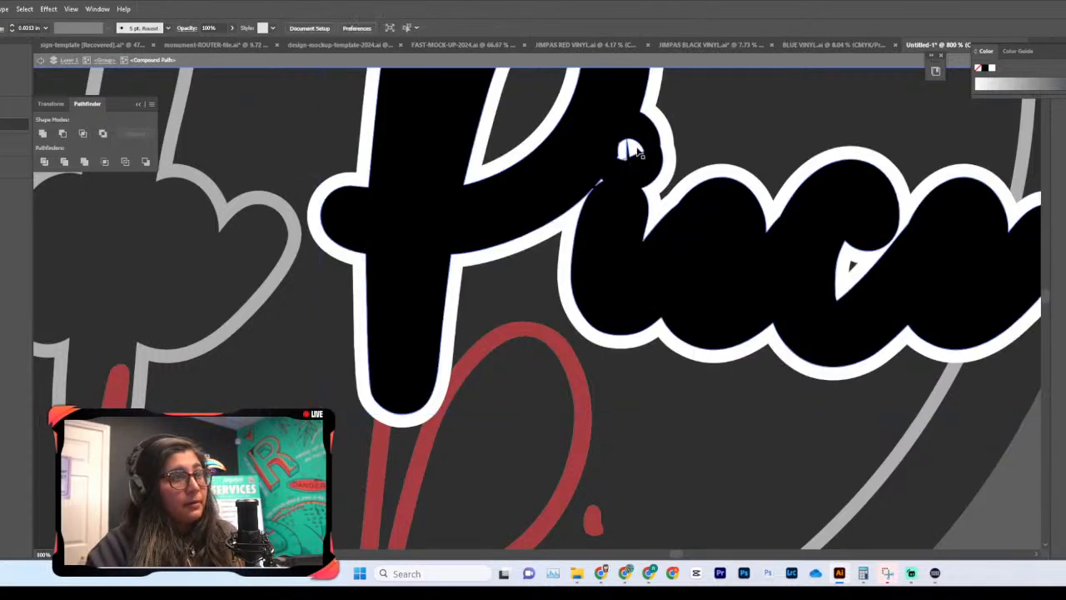
scroll(633, 155, up, 5)
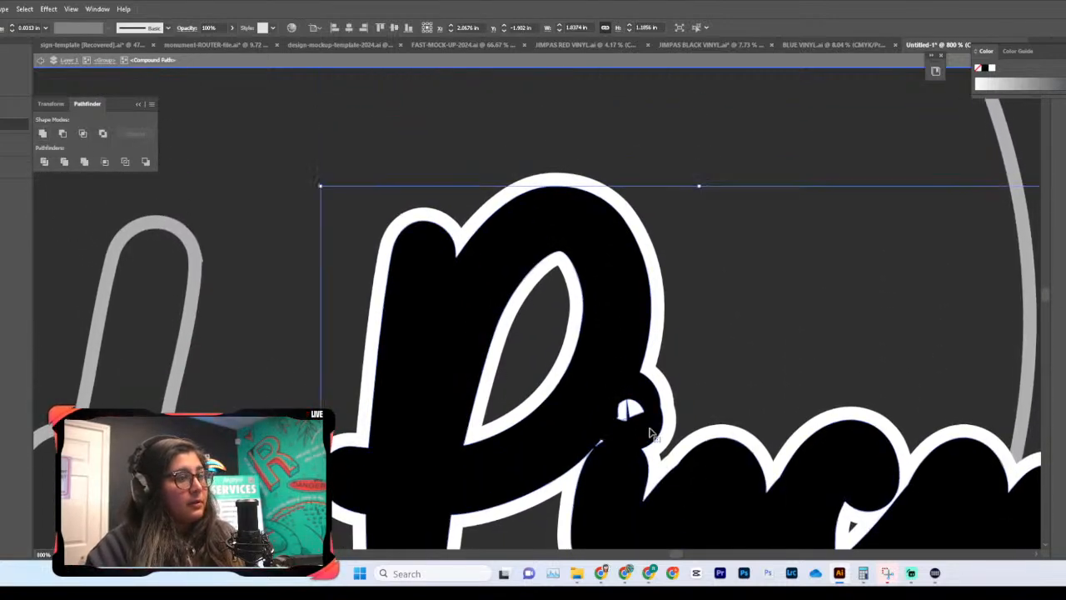
right_click(626, 410)
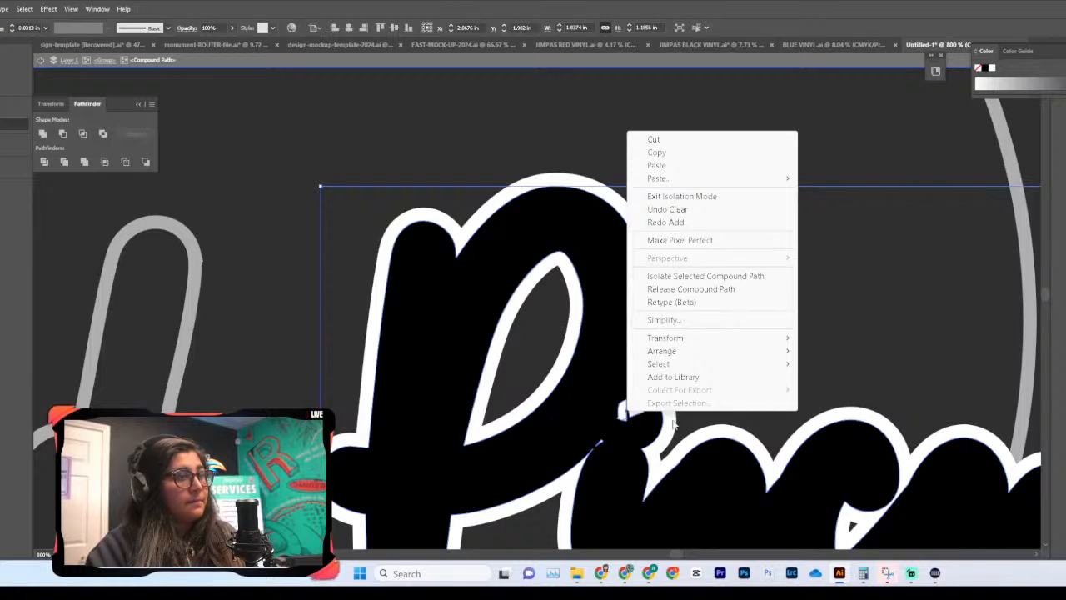
click(757, 437)
Step: Move the white-outlined backing off the black circle to the empty area beside it and remove its white stroke
key(ctrl+minus)
key(ctrl+minus)
key(ctrl+minus)
key(ctrl+minus)
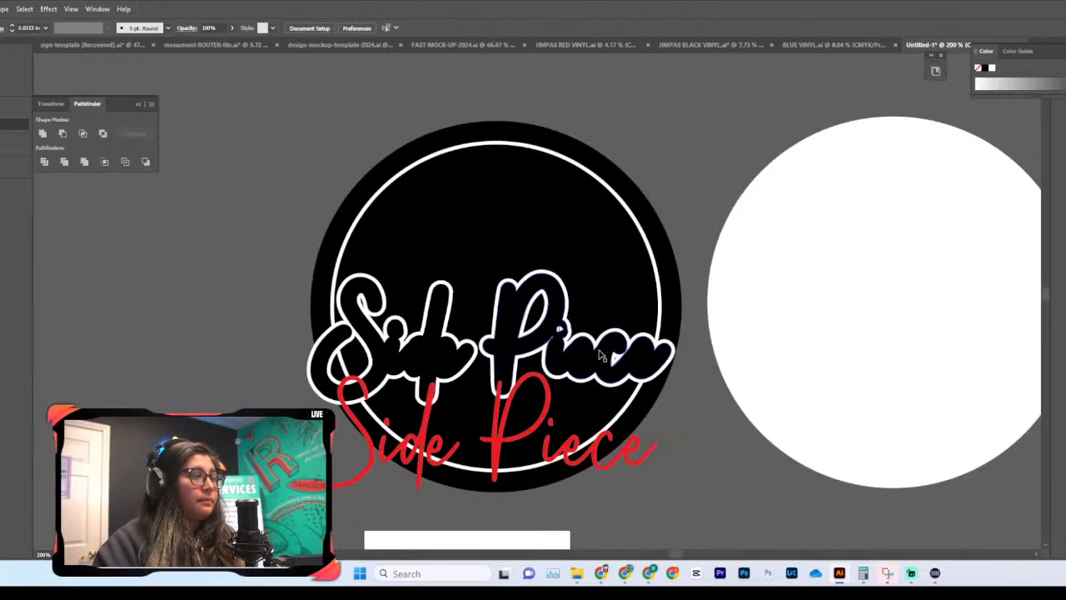
drag(590, 355, 322, 330)
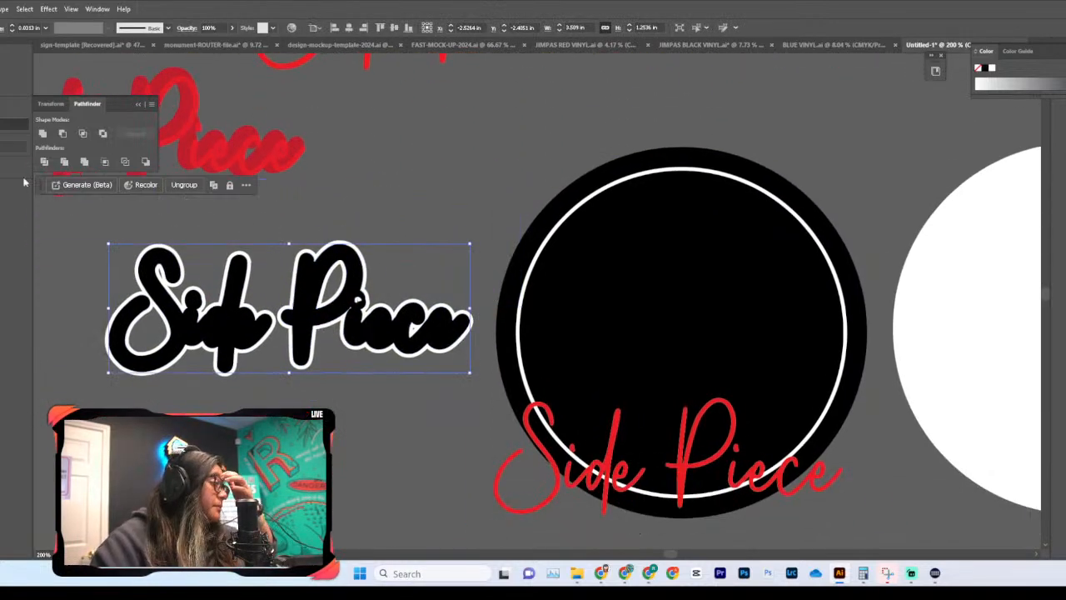
click(127, 161)
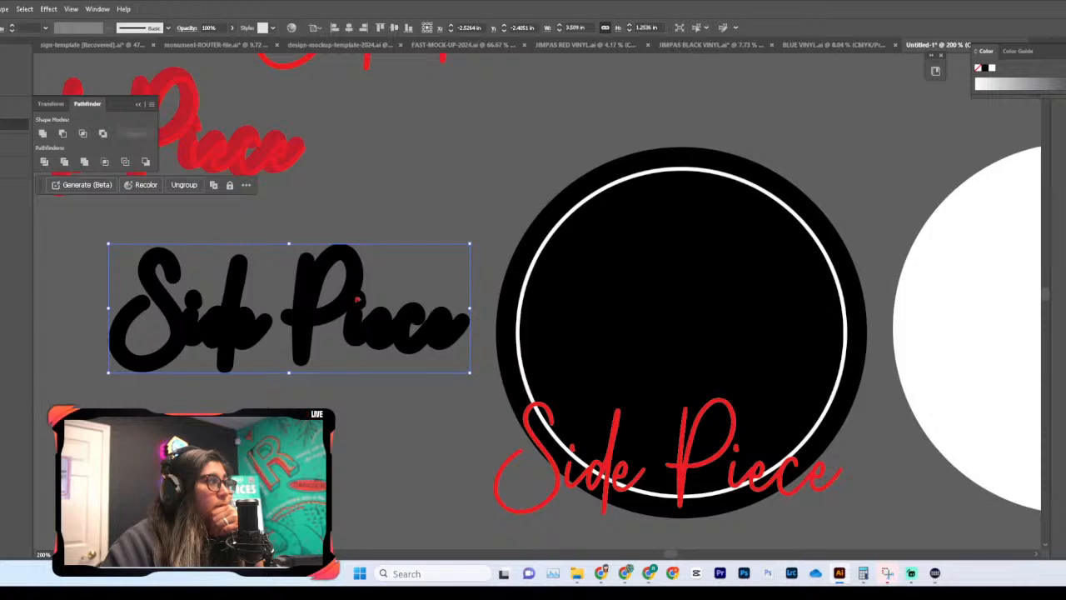
key(comma)
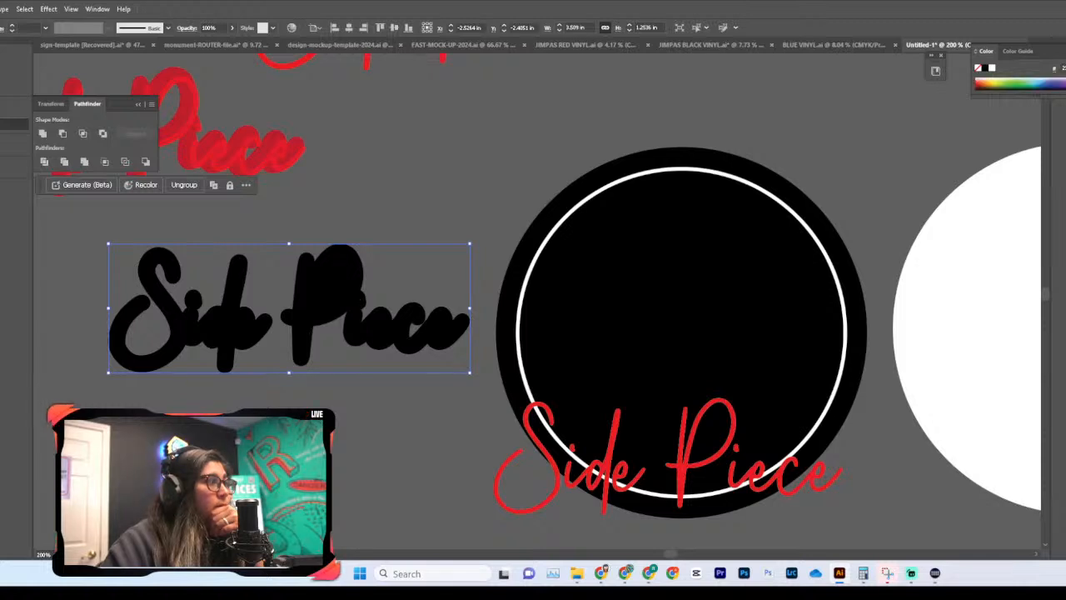
Step: Clear the filled shape from the counter of the P inside the black backing group and leave isolation mode
double_click(337, 288)
click(340, 285)
click(366, 290)
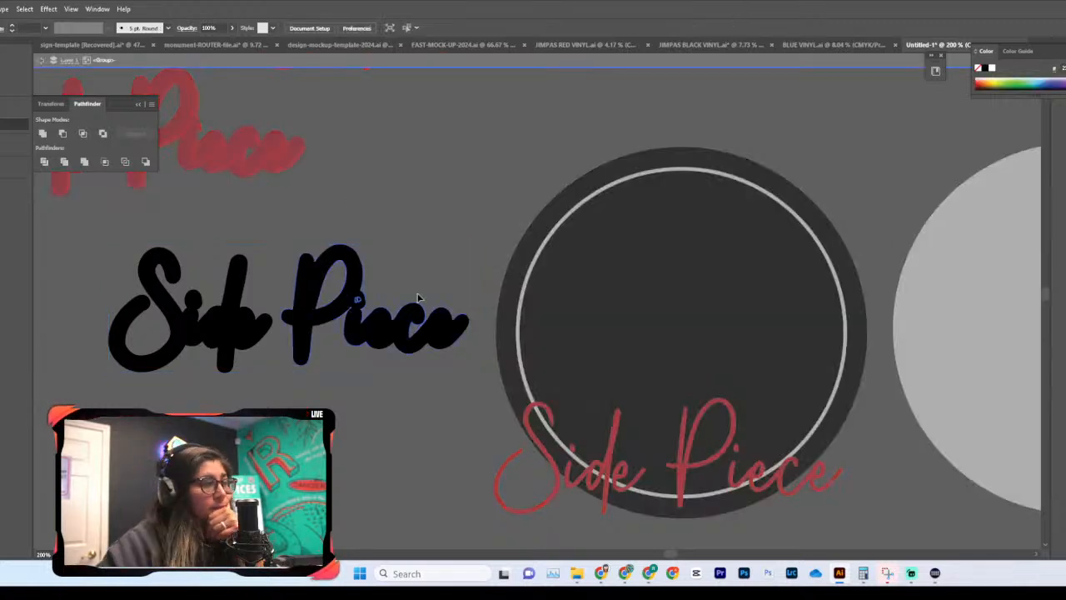
double_click(374, 191)
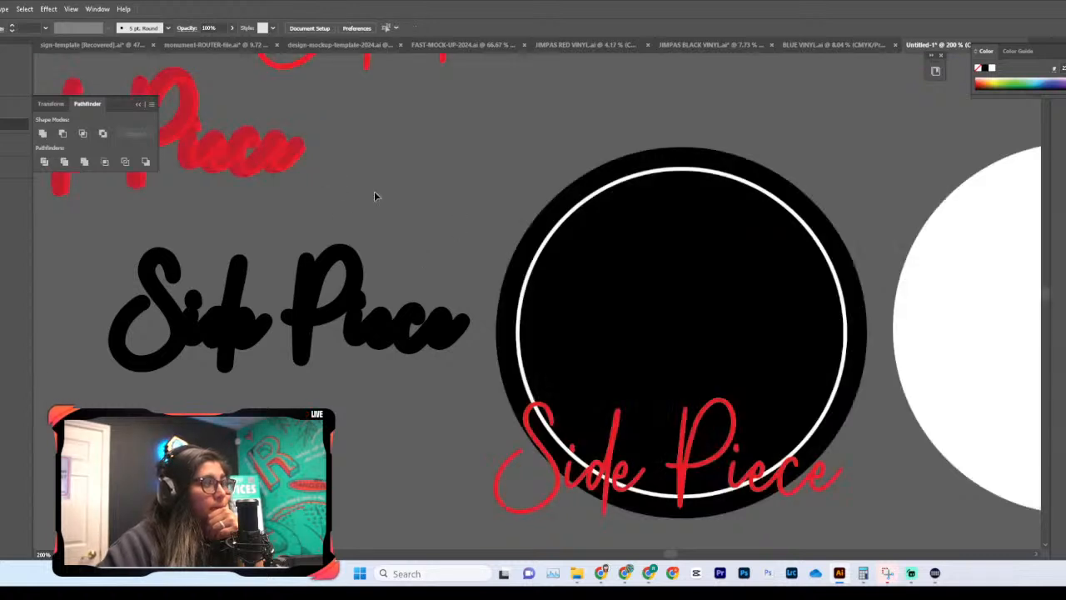
click(332, 302)
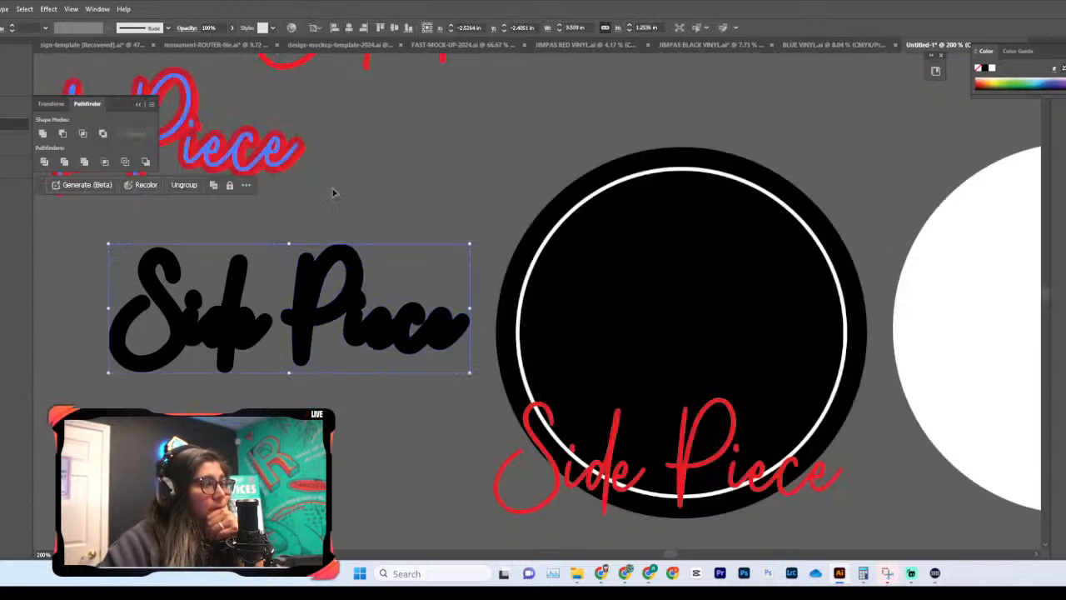
click(433, 221)
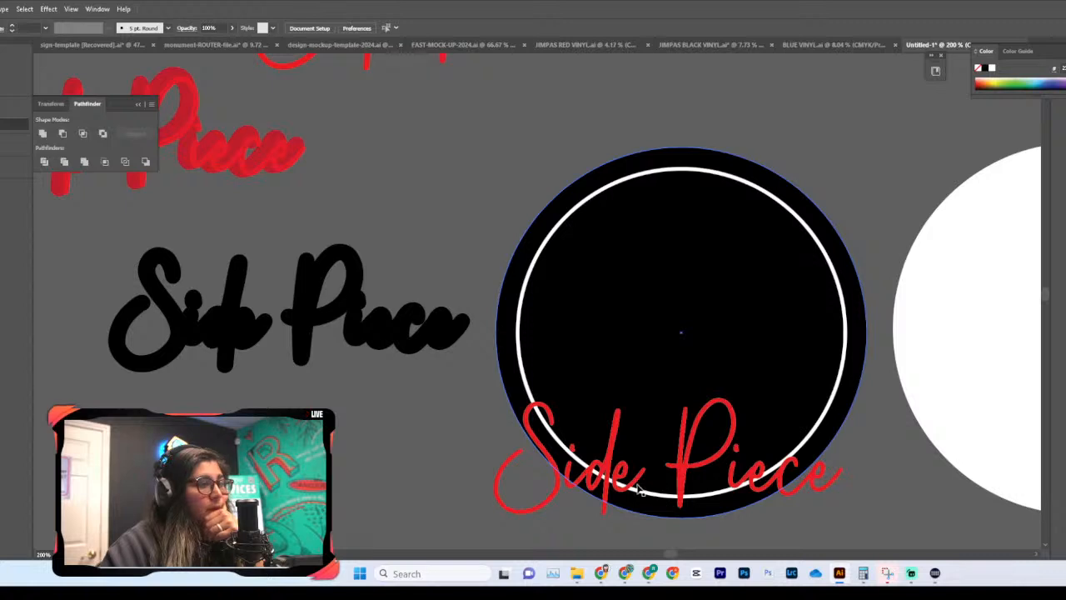
Step: Move the red lettering from the black circle onto the black backing and center the two on each other
click(638, 488)
drag(640, 477, 261, 329)
scroll(324, 349, left, 1)
click(408, 237)
click(407, 244)
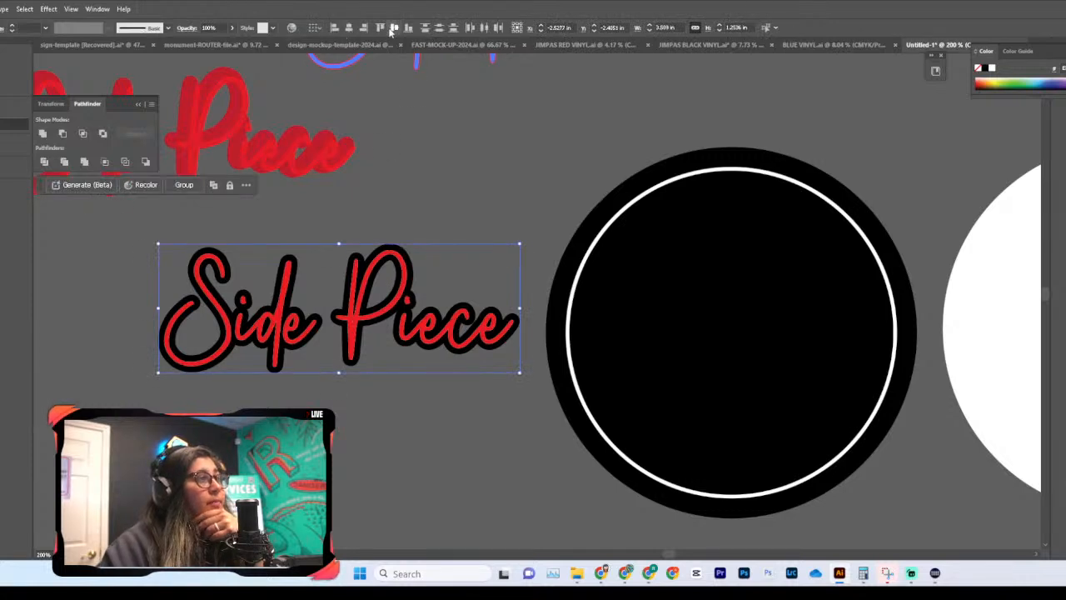
click(443, 161)
Step: Shift the red lettering down from the backing, try a white stroke on the black backing and undo it
drag(399, 262, 389, 296)
click(373, 252)
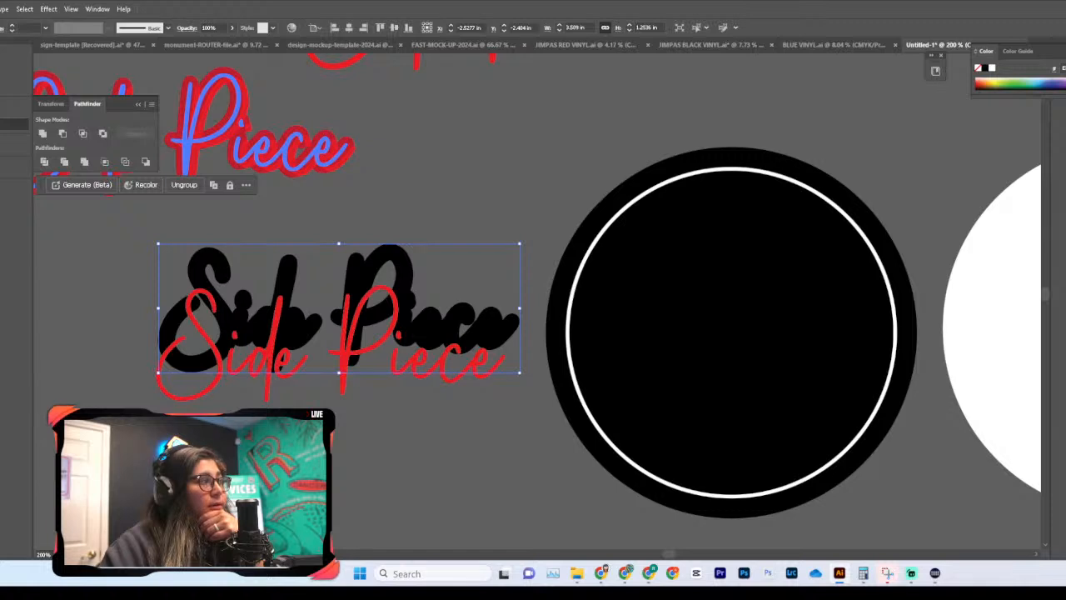
click(394, 211)
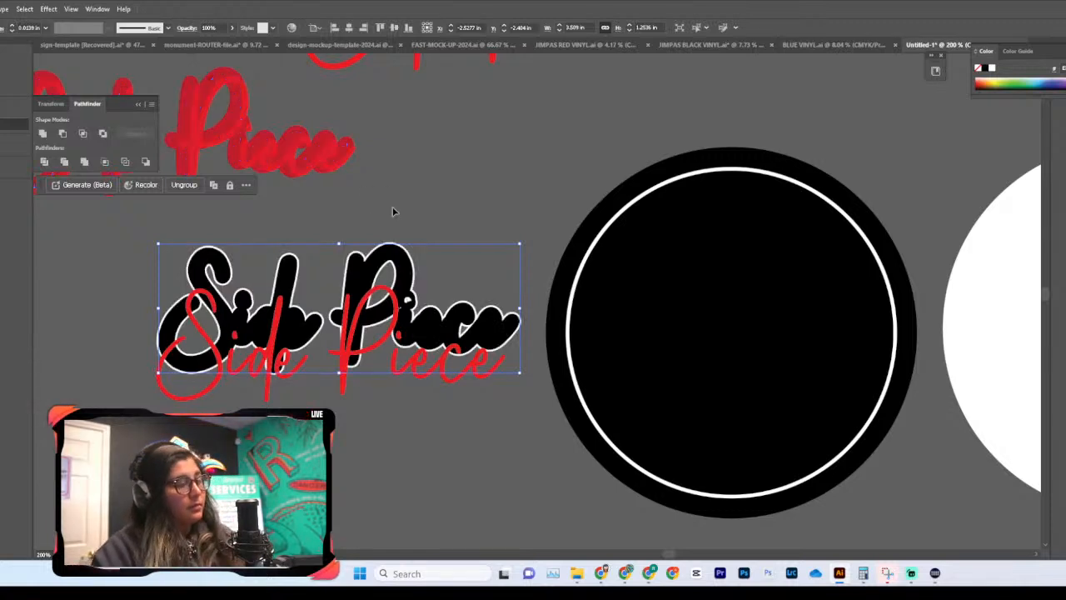
key(ctrl+z)
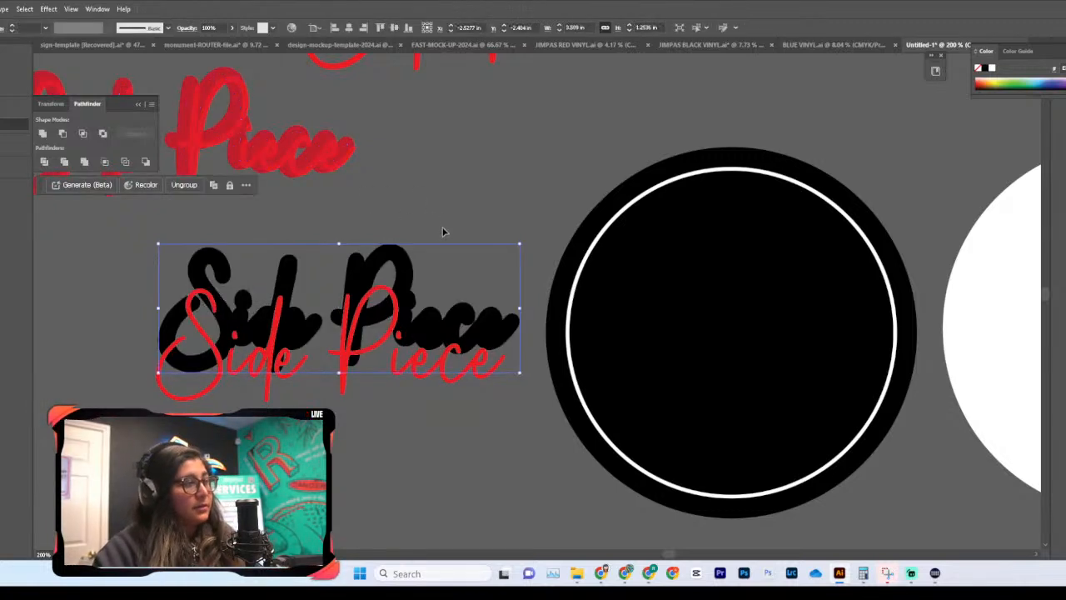
Step: Move the red lettering further below the black backing and undo the last change that filled the P's counter
click(443, 231)
click(392, 326)
drag(390, 333, 380, 375)
click(381, 283)
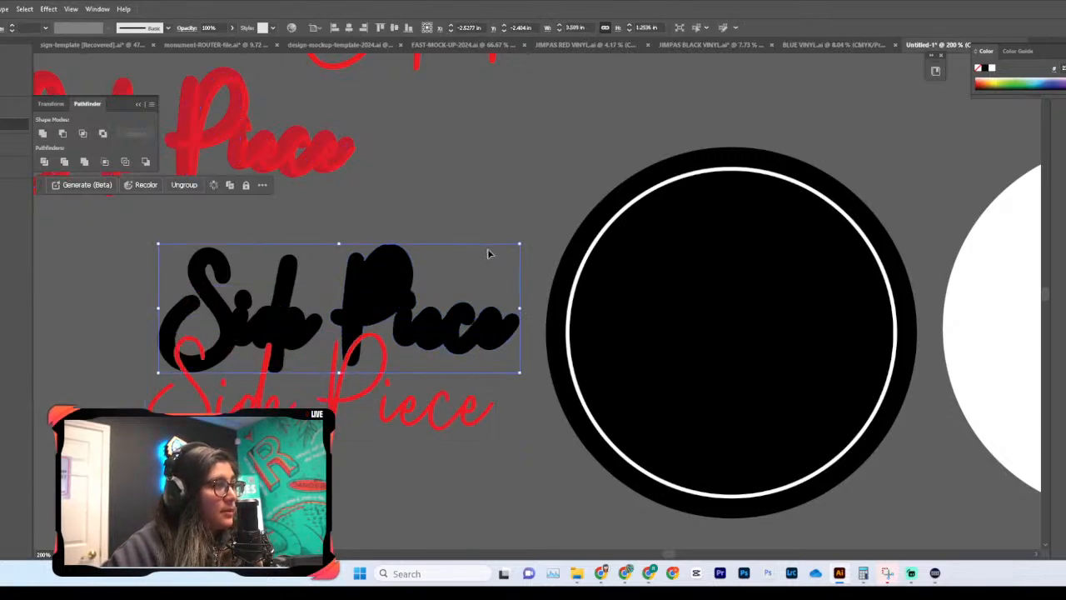
key(ctrl+z)
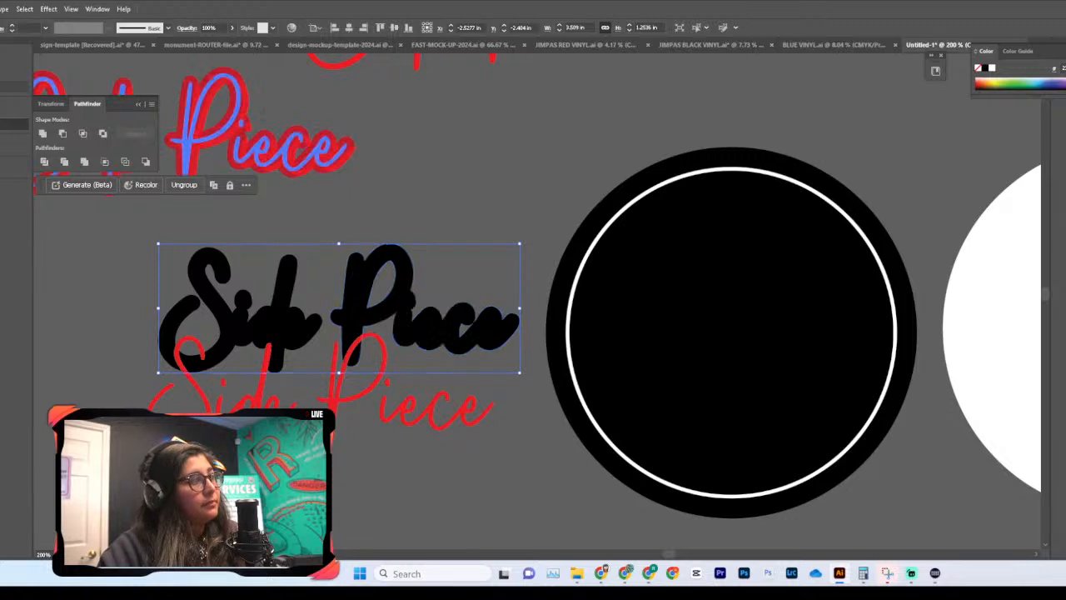
Step: Expand the appearance of the black "Side Piece" backing
click(0, 10)
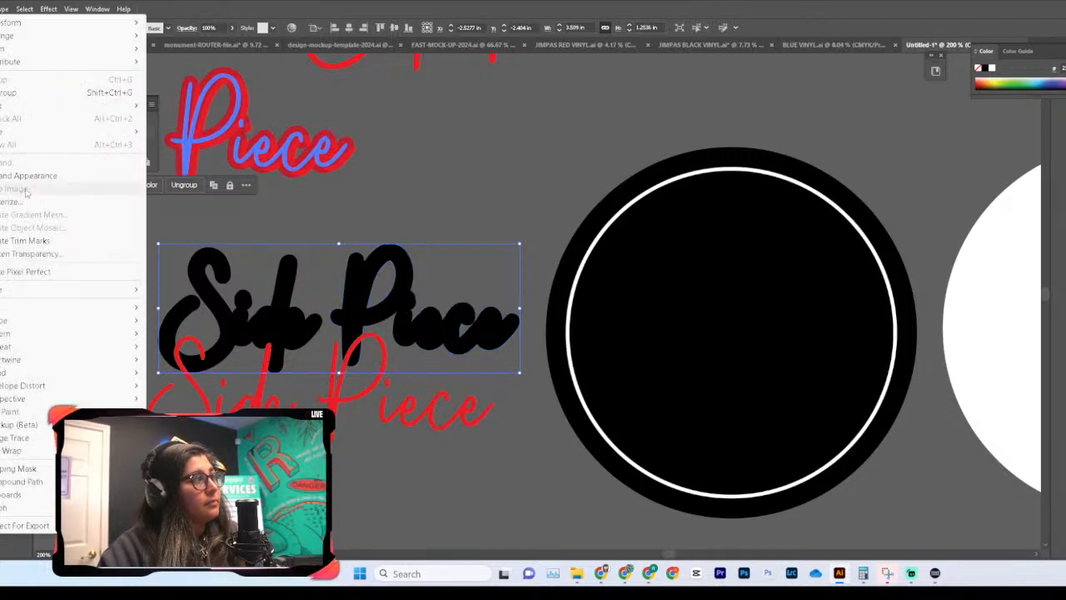
click(35, 176)
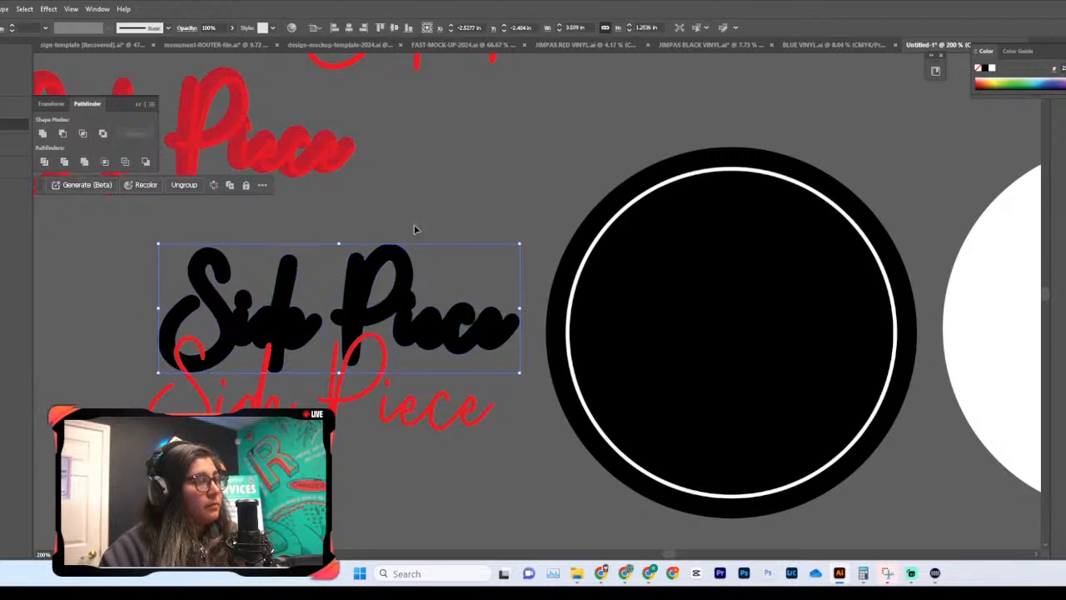
click(543, 210)
click(373, 281)
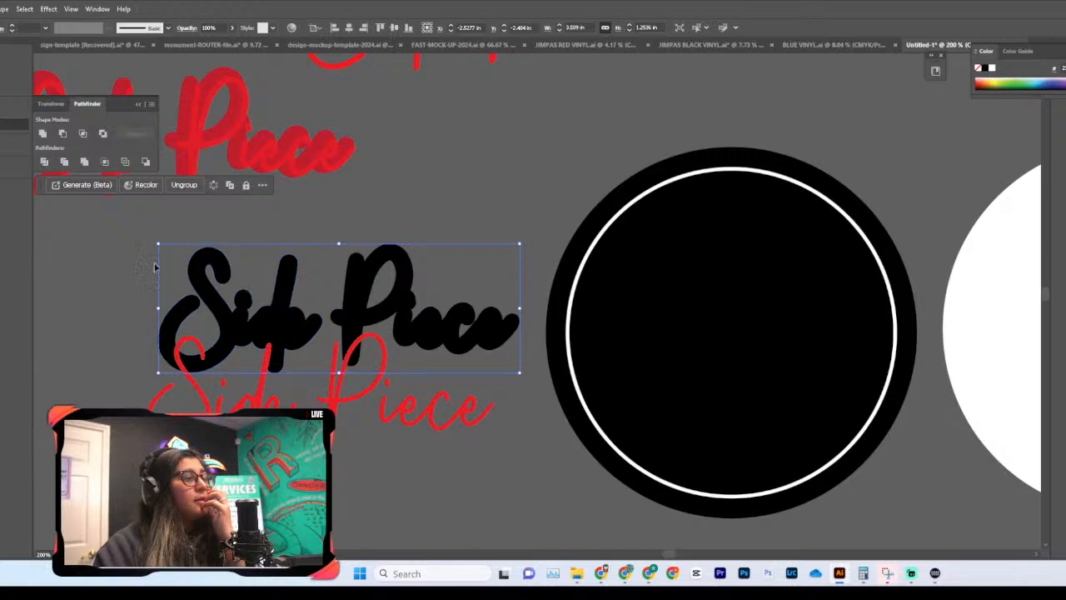
click(138, 265)
Step: Give the black backing a white stroke with a weight of 0.0313 in
click(501, 319)
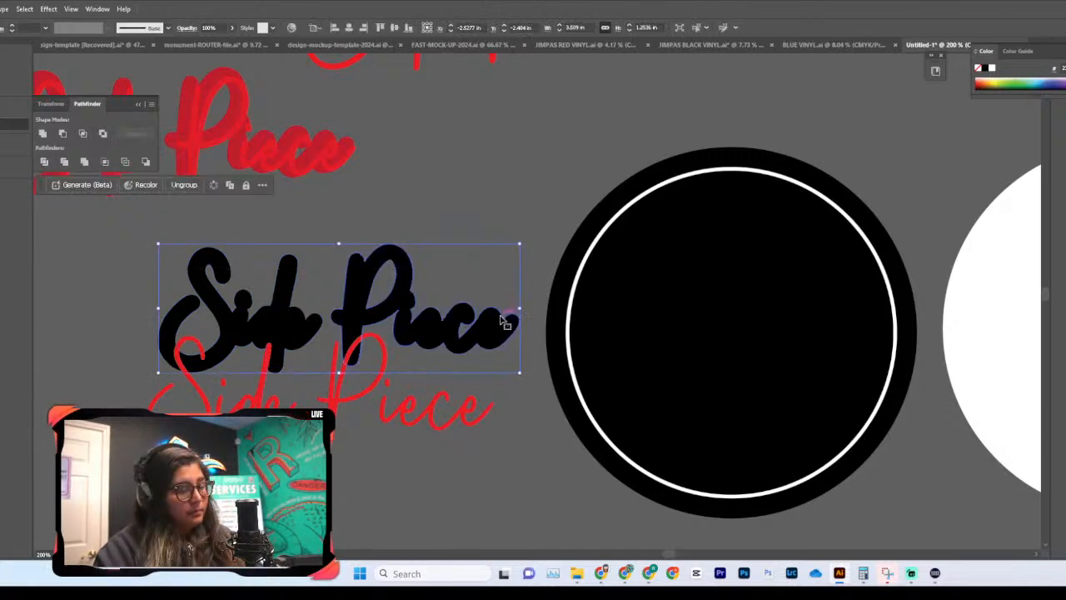
click(11, 26)
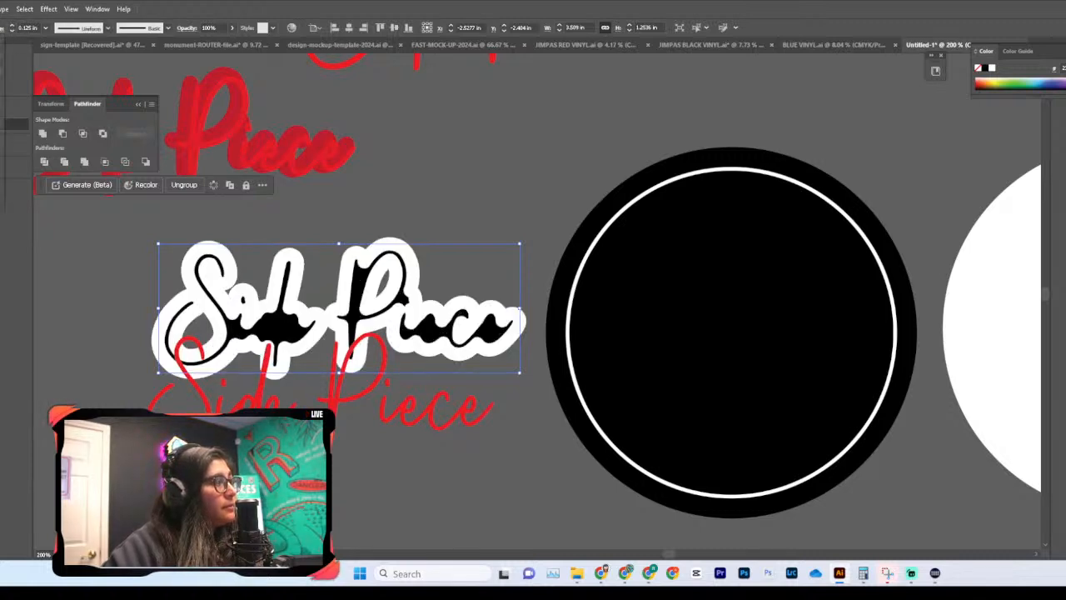
click(44, 29)
click(57, 64)
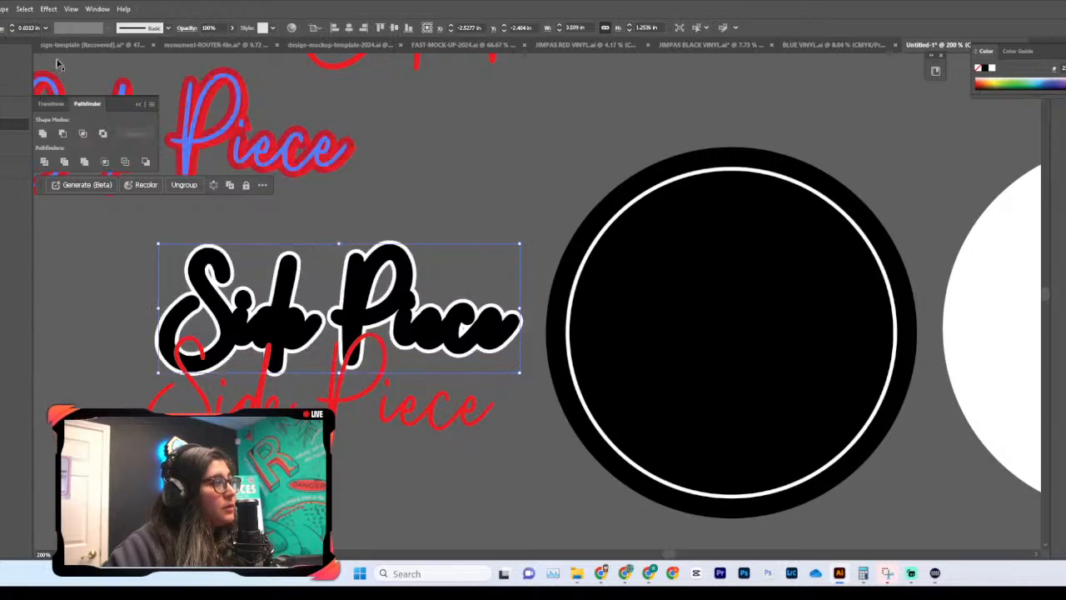
click(484, 209)
Step: Place the red lettering over the white-outlined backing and align the two to each other's center
scroll(369, 331, down, 3)
drag(334, 331, 356, 250)
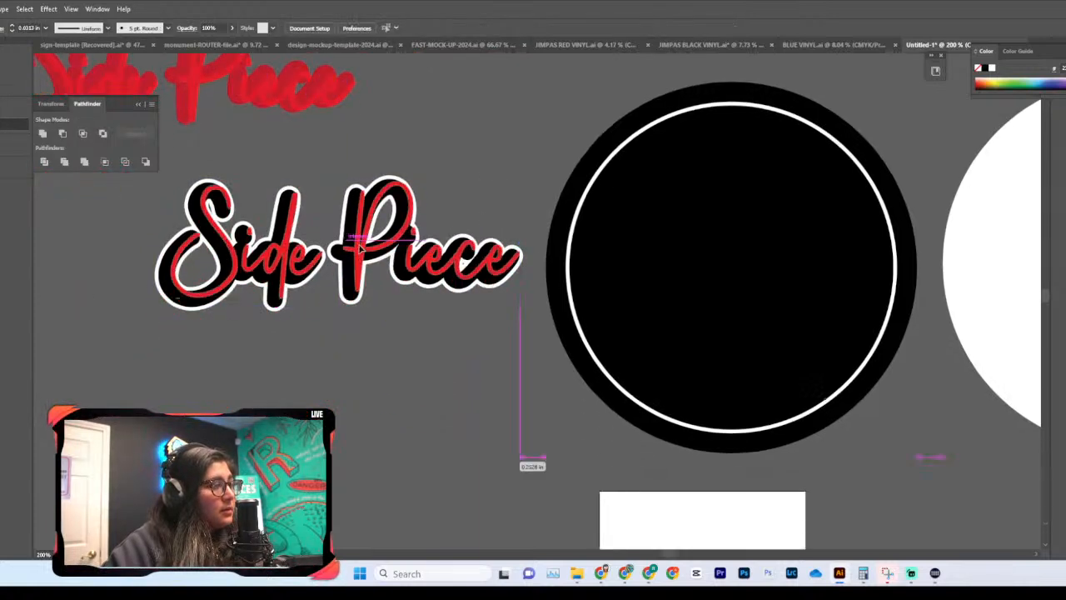
click(391, 216)
click(264, 301)
click(305, 380)
scroll(287, 385, up, 2)
drag(124, 323, 380, 362)
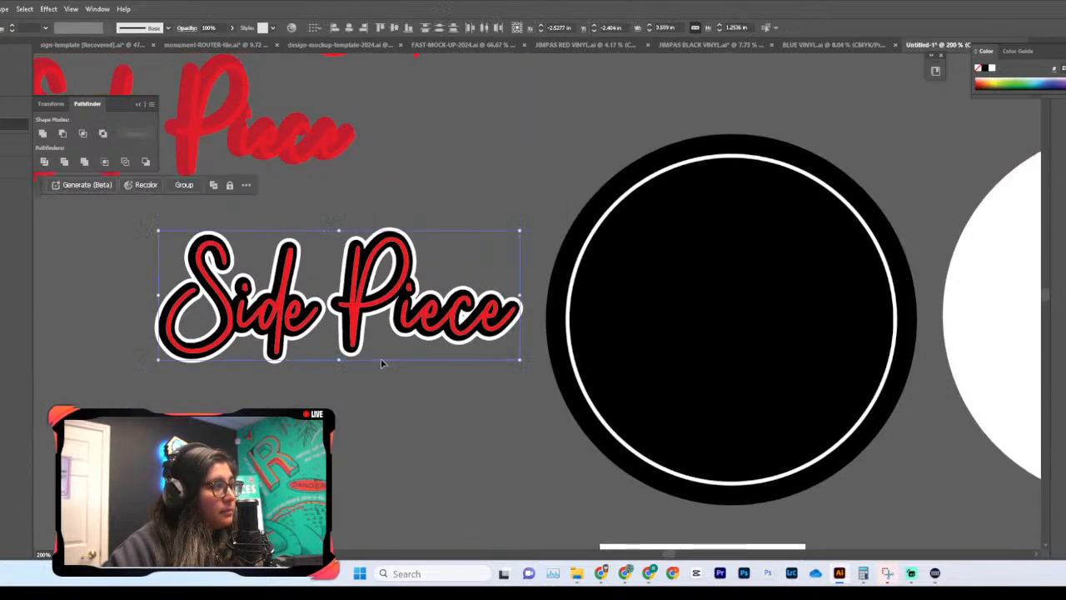
click(364, 27)
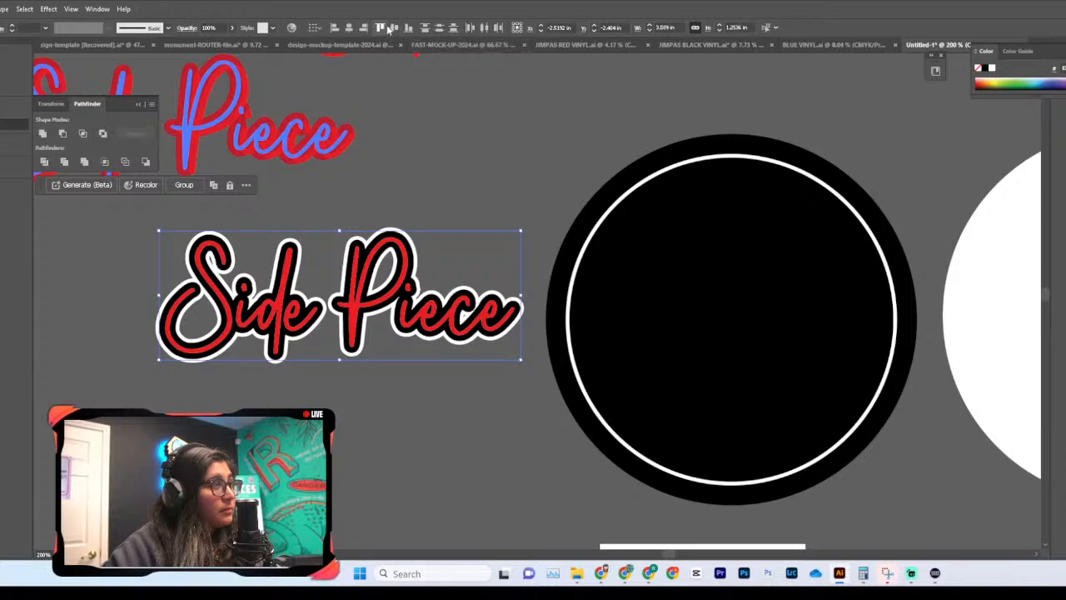
click(362, 424)
Step: Move the lettering with its backing onto the black circle, group it and center it horizontally in the circle
drag(421, 321, 805, 339)
scroll(681, 337, right, 3)
scroll(680, 337, up, 2)
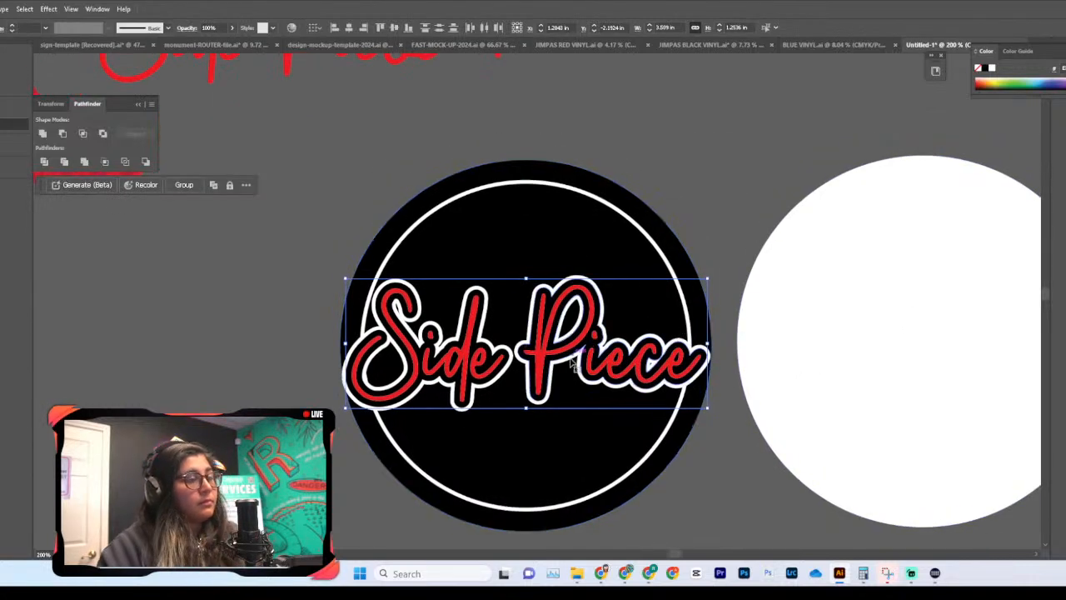
drag(535, 378, 541, 386)
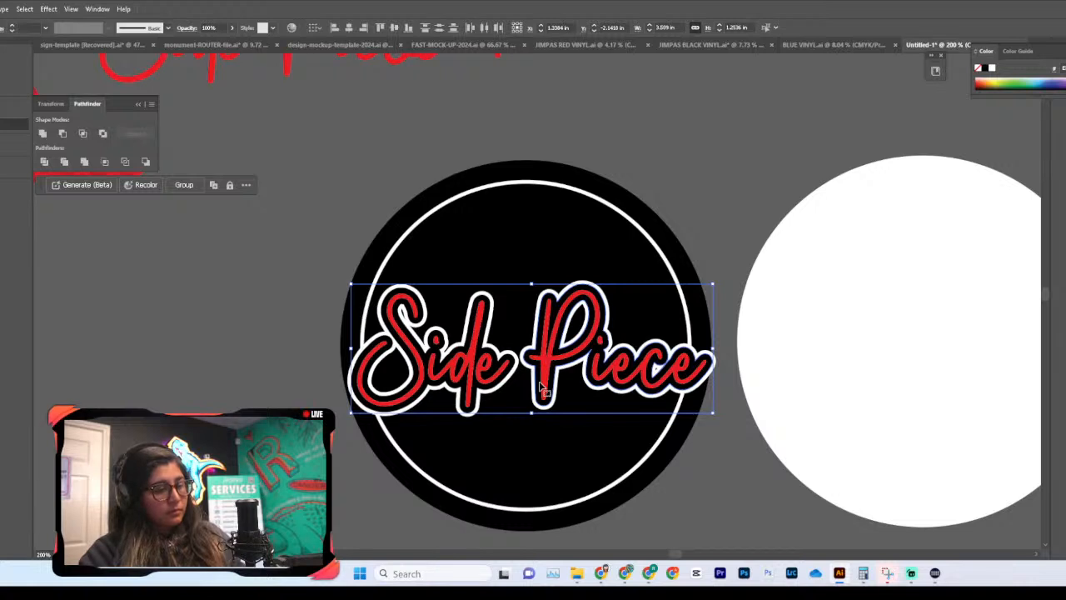
scroll(542, 388, up, 1)
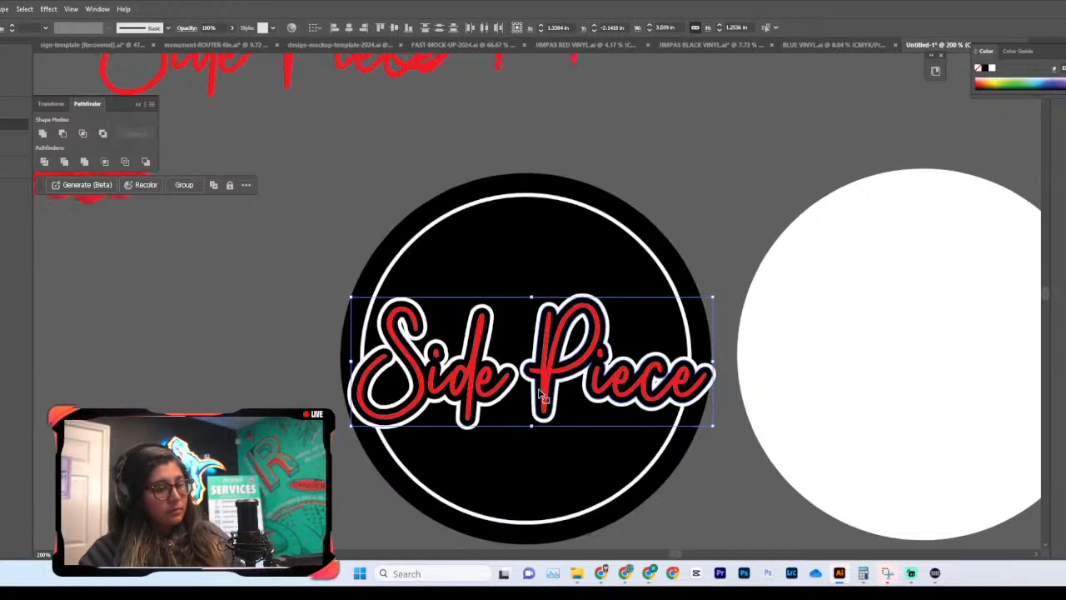
drag(546, 406, 543, 412)
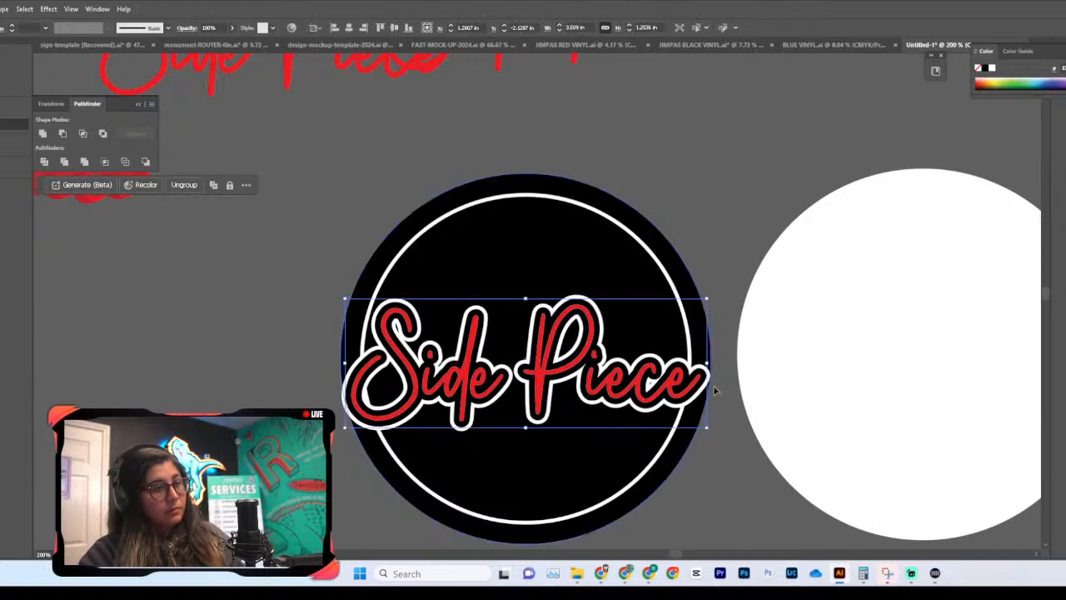
Step: Scale the grouped lettering down to fit the width of the circle's white ring and deselect it
drag(712, 369, 657, 377)
click(691, 185)
key(ctrl+minus)
key(ctrl+minus)
key(ctrl+minus)
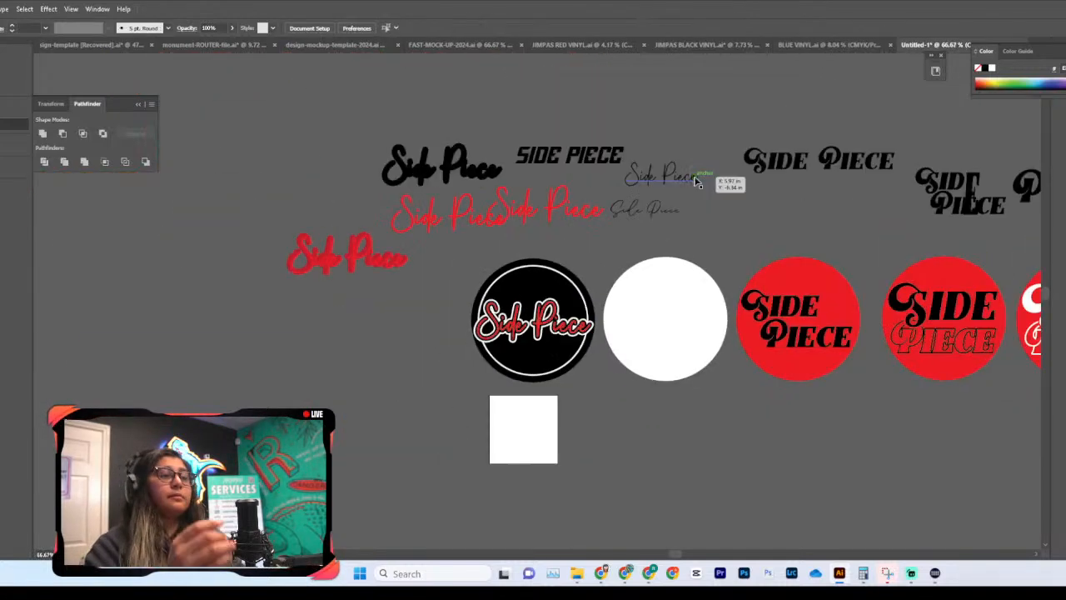
Step: Move the blank white circle and the adjacent red Side Piece circle up above the row of lettering samples
scroll(756, 351, left, 2)
scroll(757, 352, right, 6)
scroll(757, 351, left, 2)
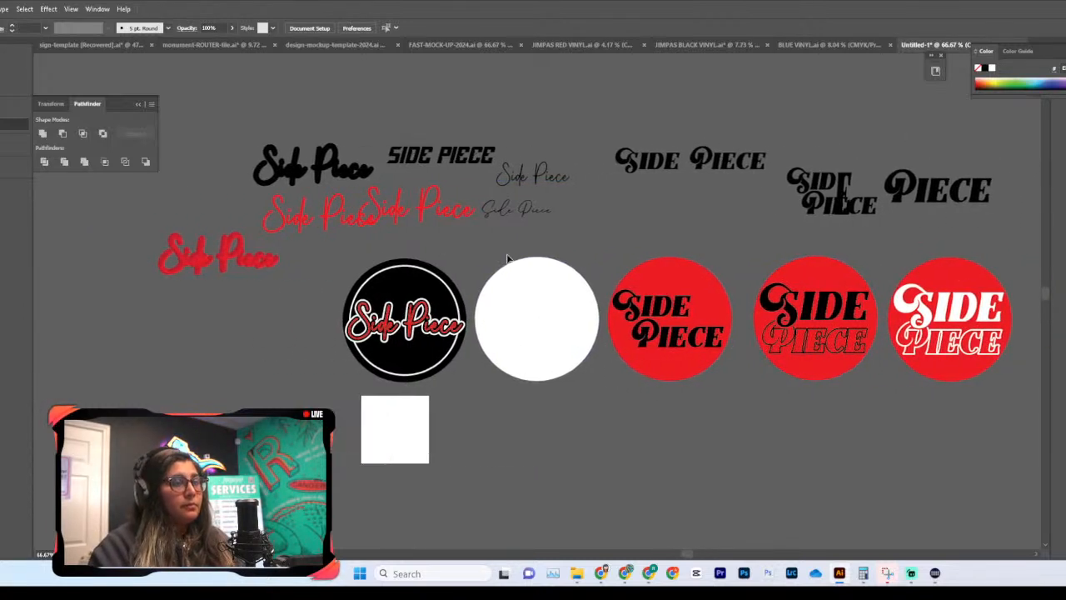
scroll(698, 385, up, 4)
drag(708, 391, 671, 97)
scroll(695, 386, down, 1)
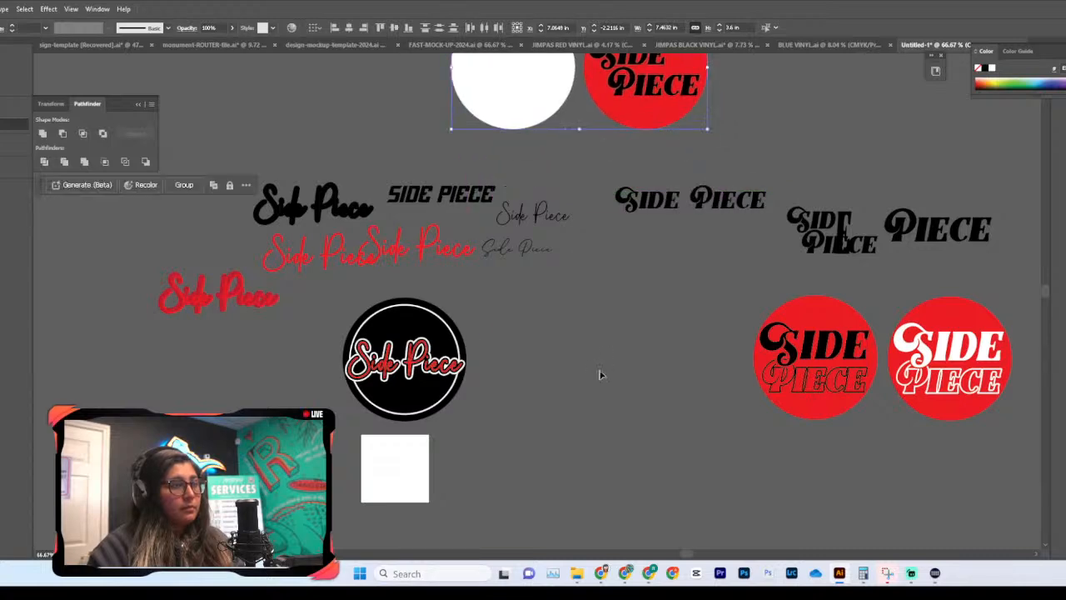
click(600, 369)
Step: Apply a rough, dry-edged brush to the inner white ring of the black Side Piece circle
key(ctrl+plus)
key(ctrl+plus)
scroll(643, 382, left, 7)
scroll(630, 385, down, 5)
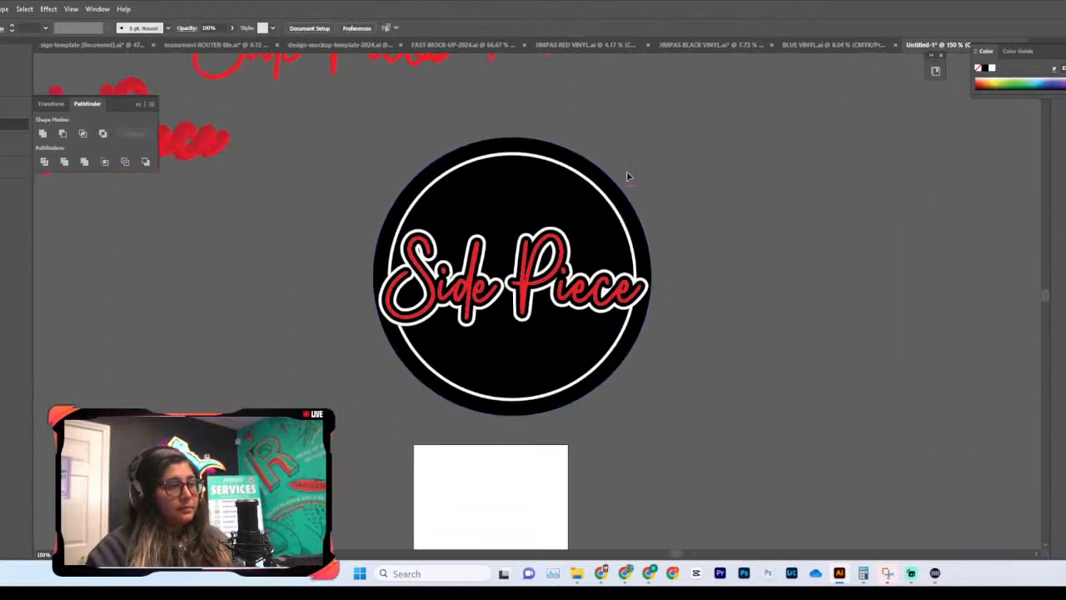
click(615, 217)
click(607, 218)
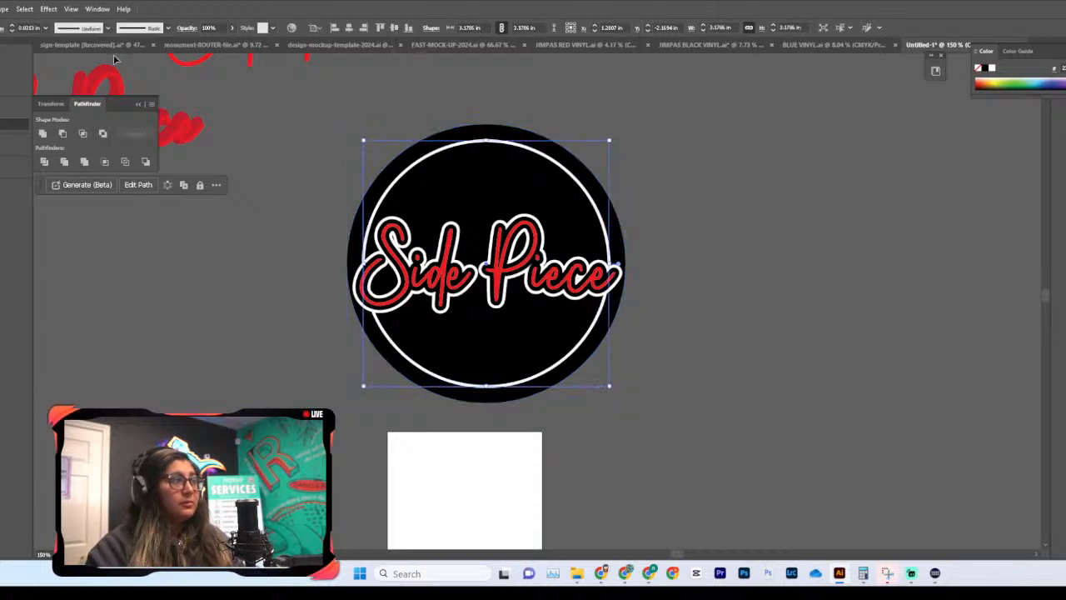
click(167, 30)
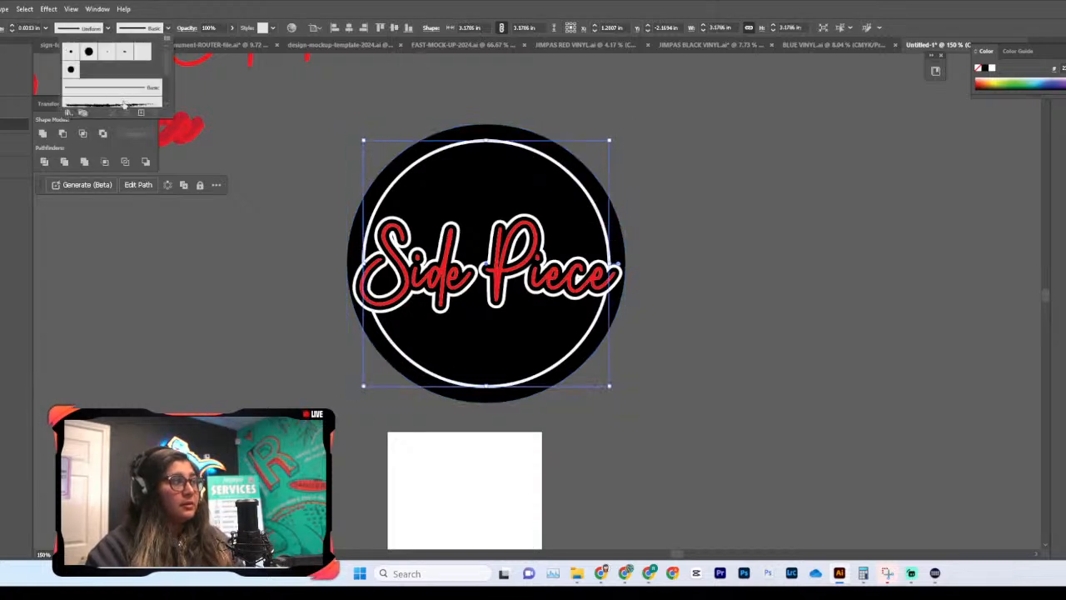
click(125, 105)
click(746, 210)
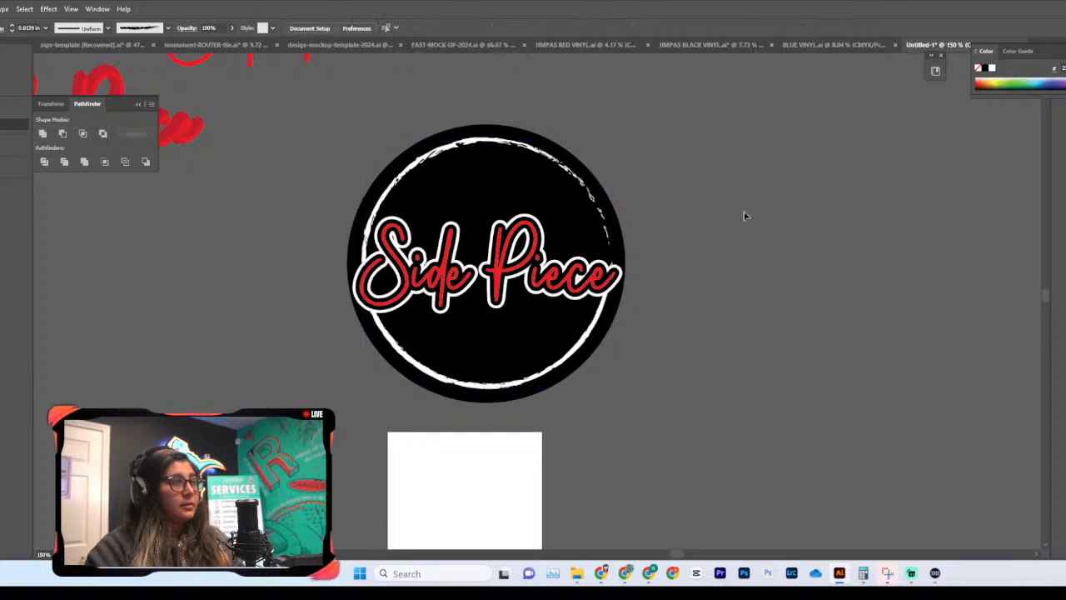
Step: Rotate the rough-brushed ring clockwise so its faded stroke end sits at the circle's lower right
click(517, 152)
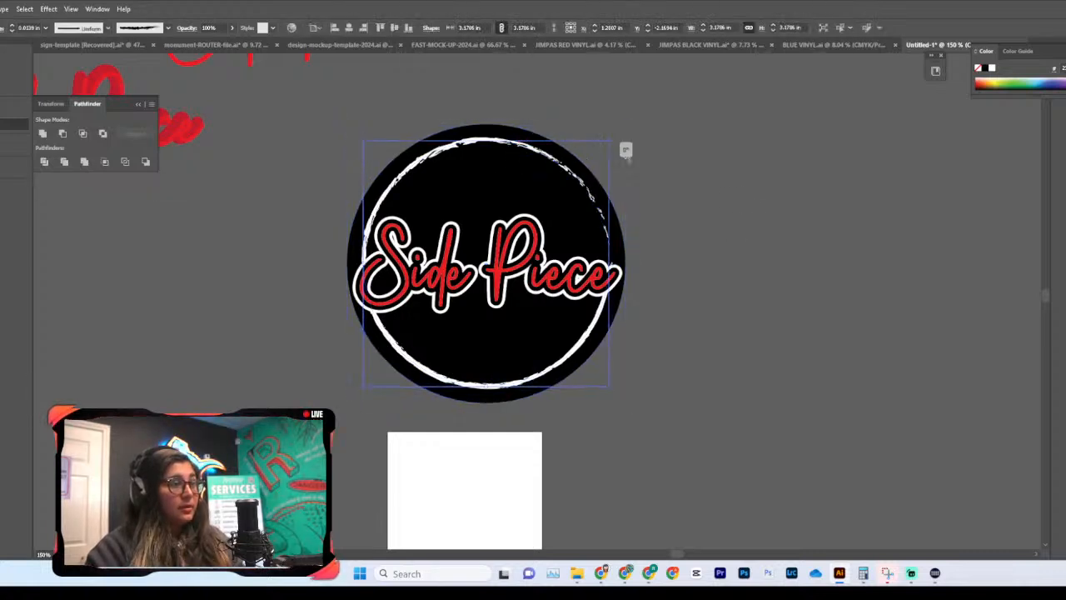
click(724, 271)
scroll(723, 275, up, 3)
scroll(723, 276, down, 3)
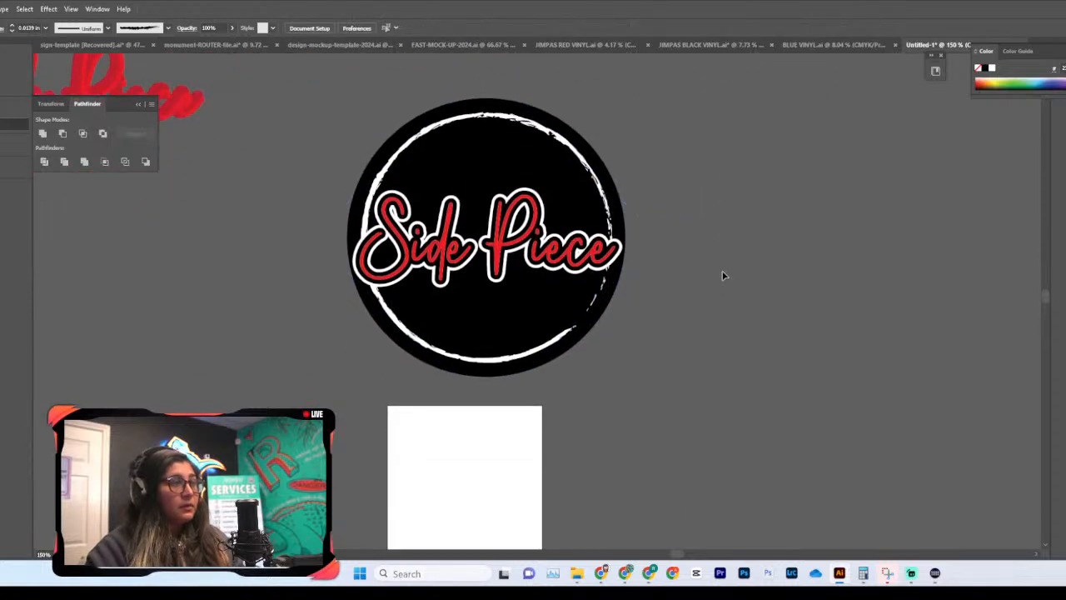
Step: Replace the ring's rough brush with a plain solid stroke and set its weight to 0.125 in
click(405, 155)
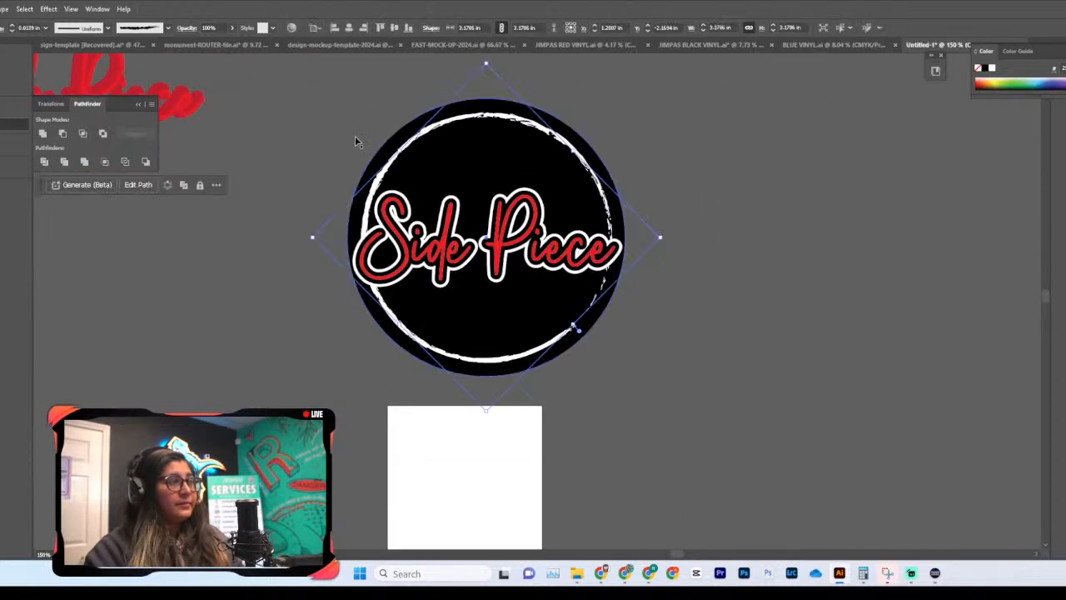
click(168, 28)
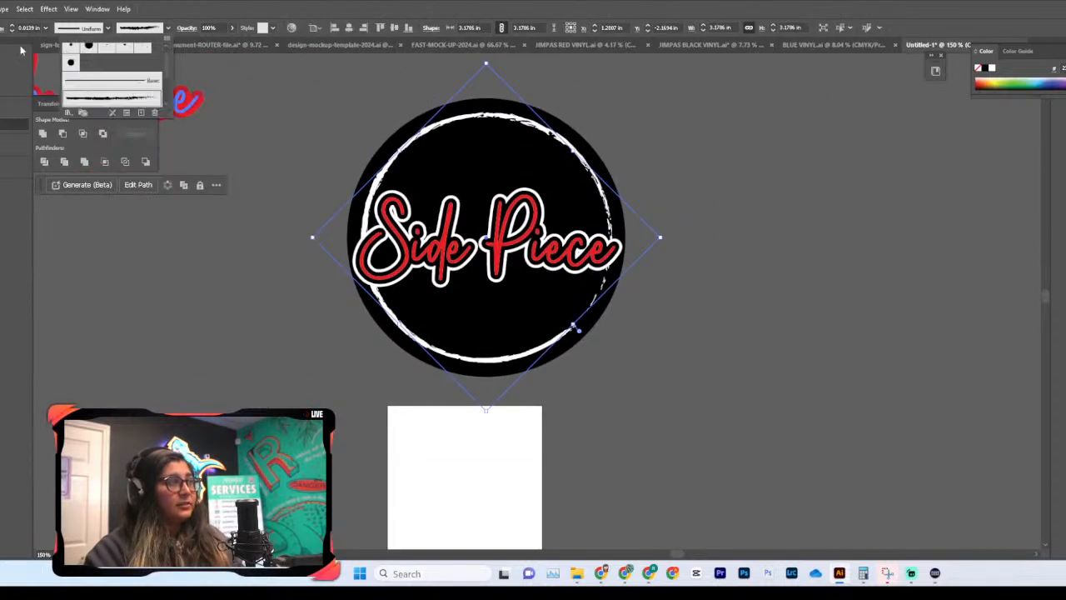
click(76, 51)
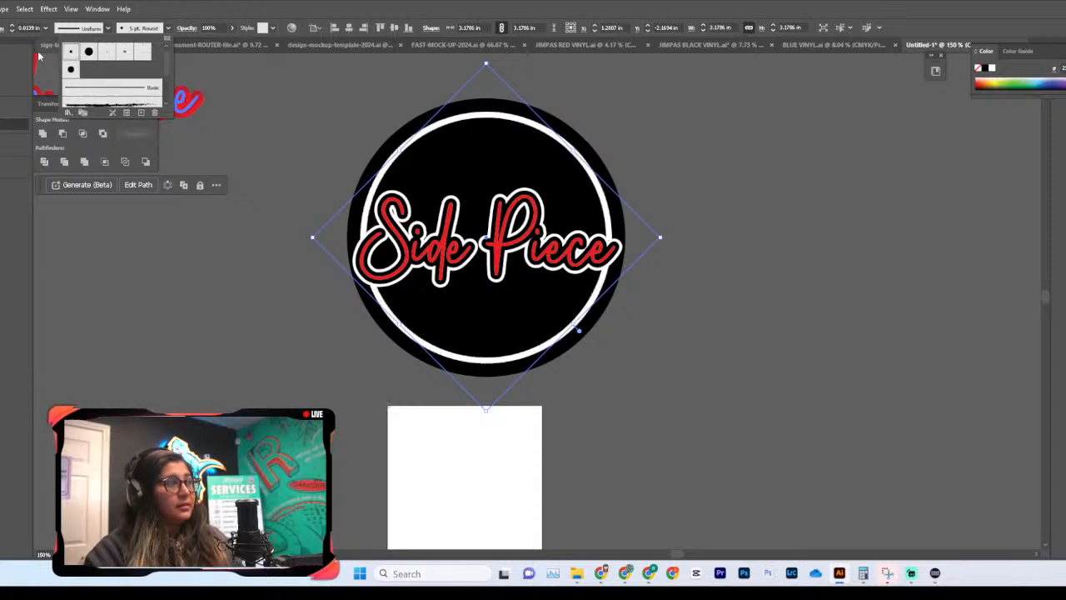
click(93, 88)
click(590, 134)
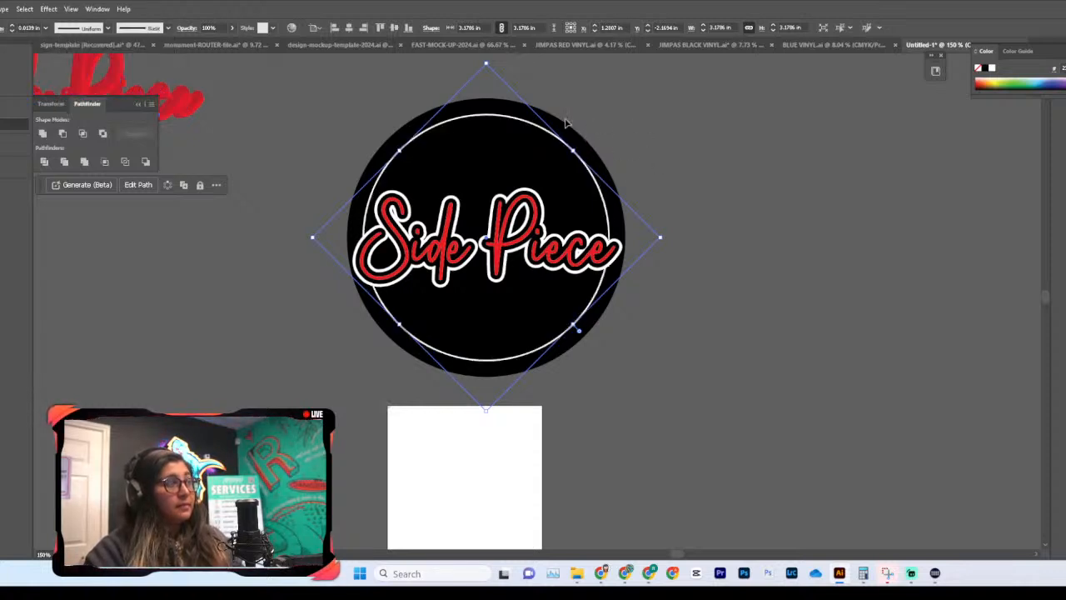
click(12, 26)
click(817, 232)
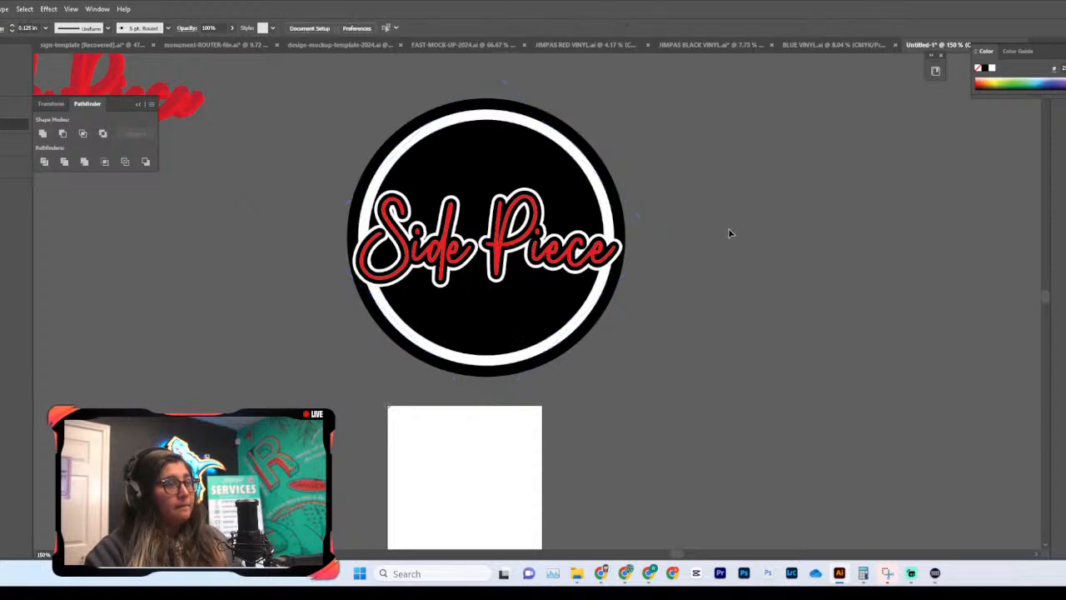
Step: Scale the white ring down slightly so more of the black circle shows around it
key(ctrl+minus)
key(ctrl+minus)
key(ctrl+minus)
key(ctrl+minus)
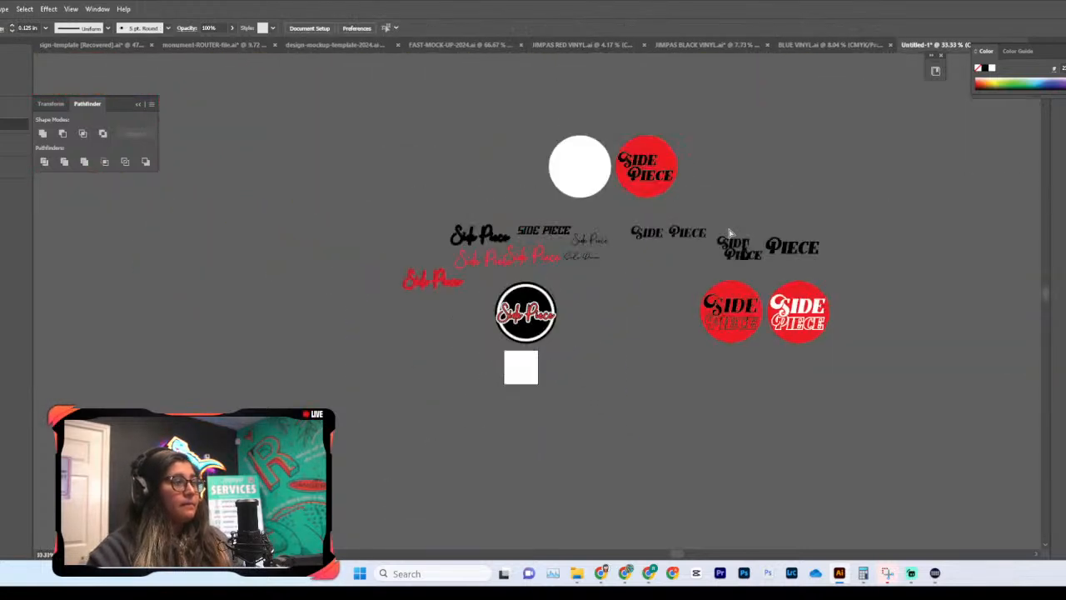
key(ctrl+plus)
key(ctrl+plus)
key(ctrl+plus)
key(ctrl+plus)
key(ctrl+plus)
scroll(594, 358, down, 3)
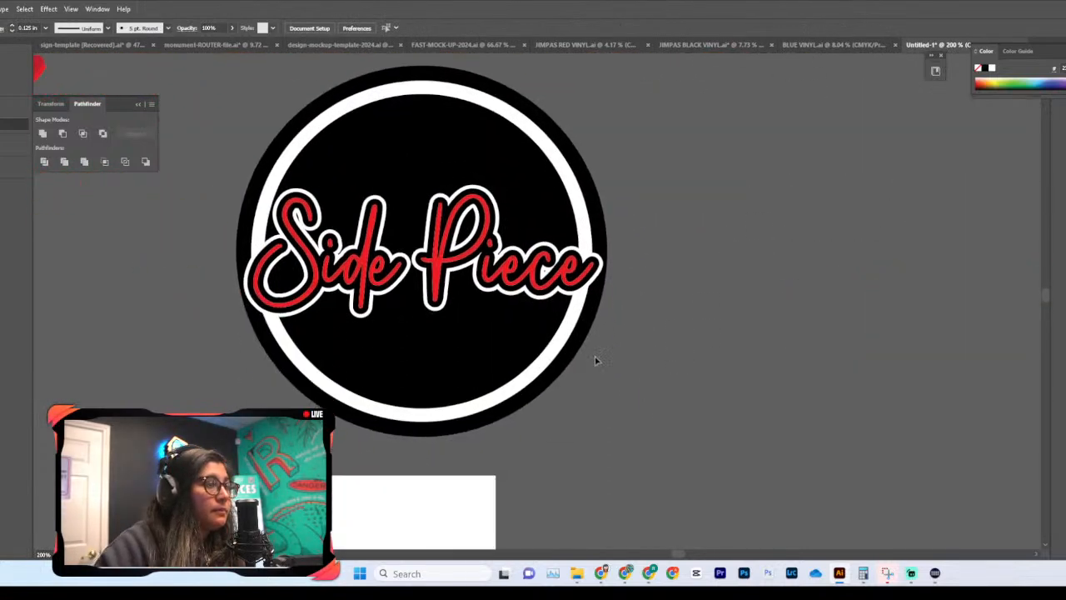
click(494, 394)
click(486, 402)
scroll(486, 383, left, 6)
scroll(613, 170, up, 2)
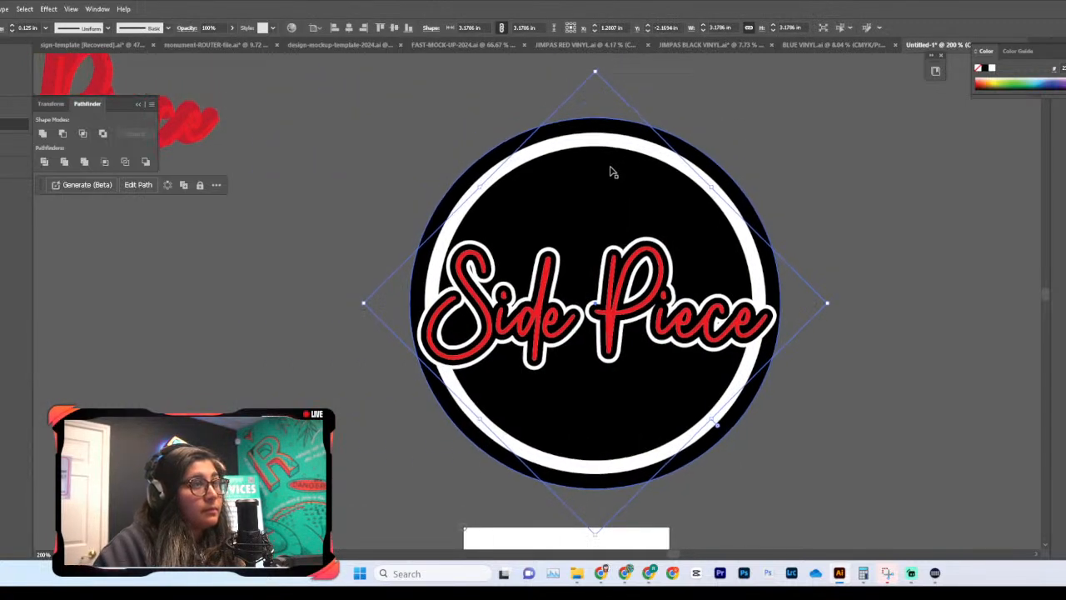
scroll(612, 173, up, 1)
drag(595, 86, 595, 114)
drag(588, 178, 587, 160)
Step: Center the white ring on the black circle
drag(708, 117, 582, 192)
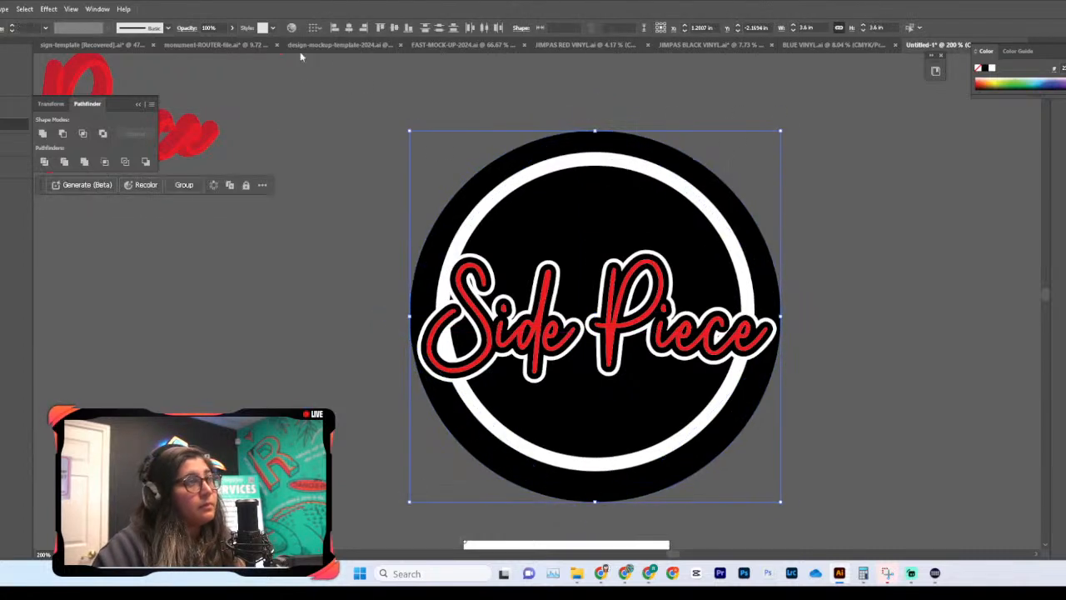
click(862, 228)
scroll(767, 302, down, 3)
scroll(766, 304, right, 3)
scroll(833, 347, right, 2)
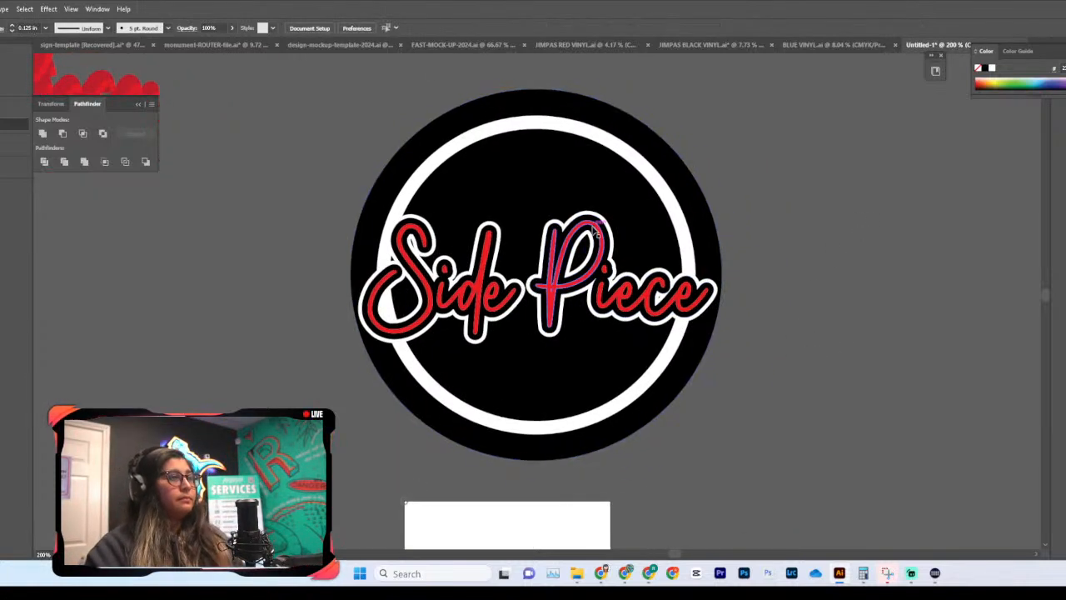
Step: Remove the stroke from the grouped script lettering inside the black circle
click(593, 234)
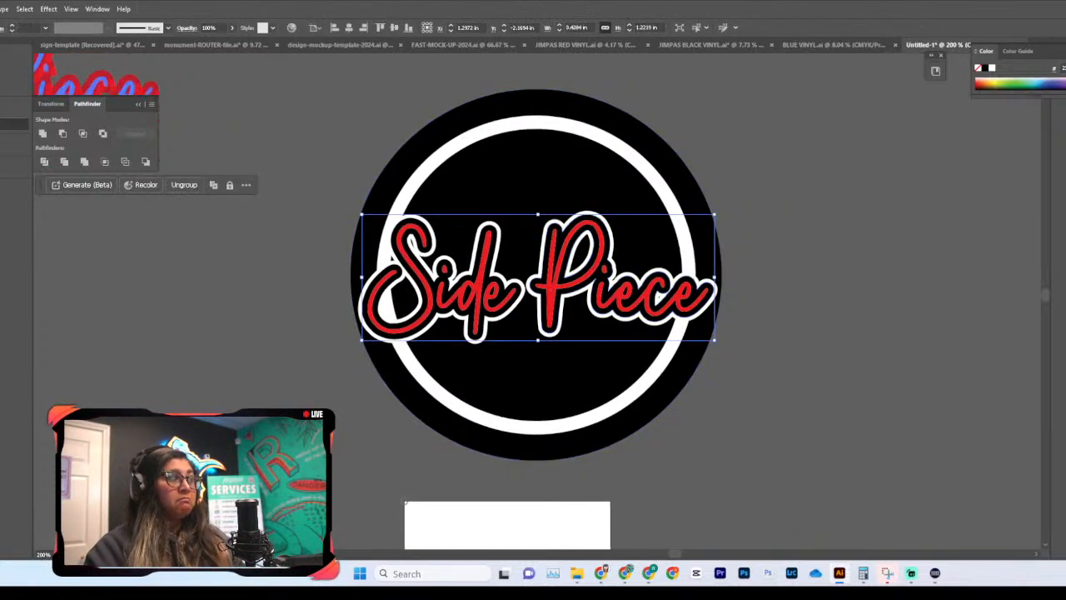
key(slash)
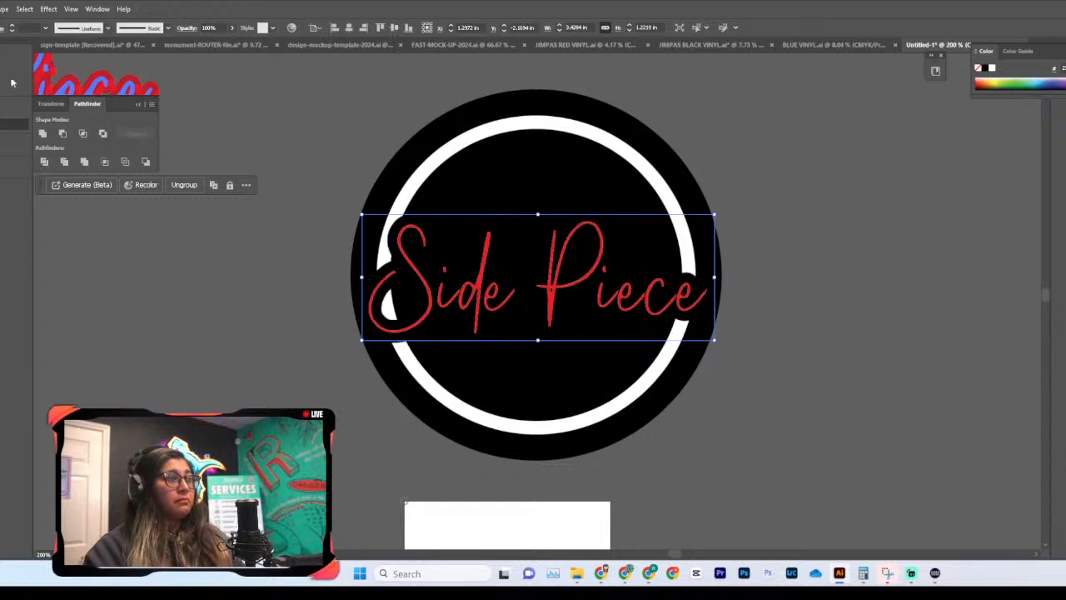
click(910, 308)
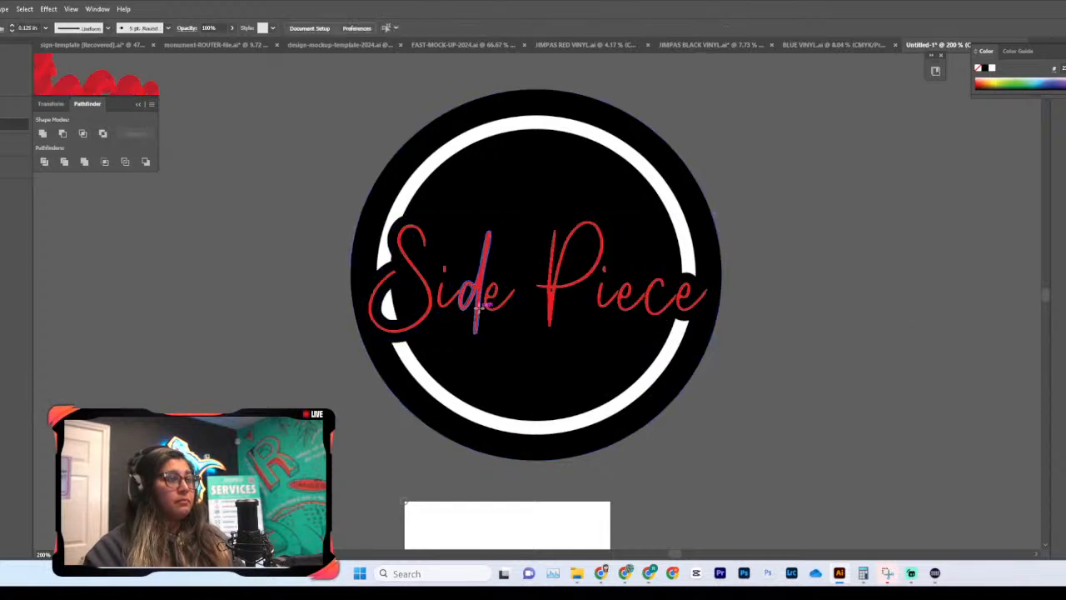
Step: Bring the red script lettering group to the front of the stacking order
right_click(479, 310)
mouse_move(541, 248)
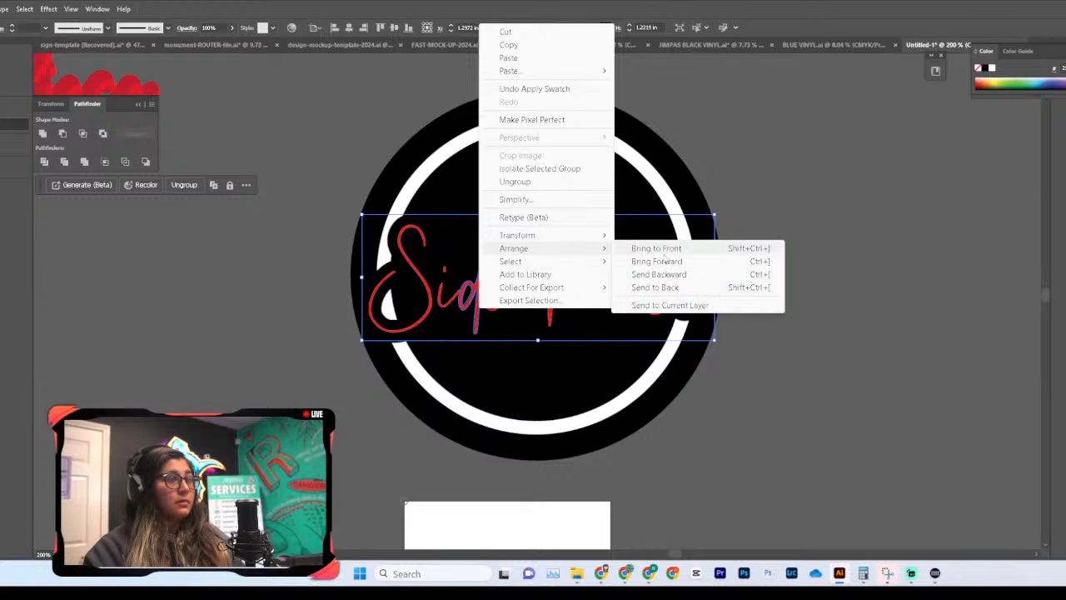
click(654, 247)
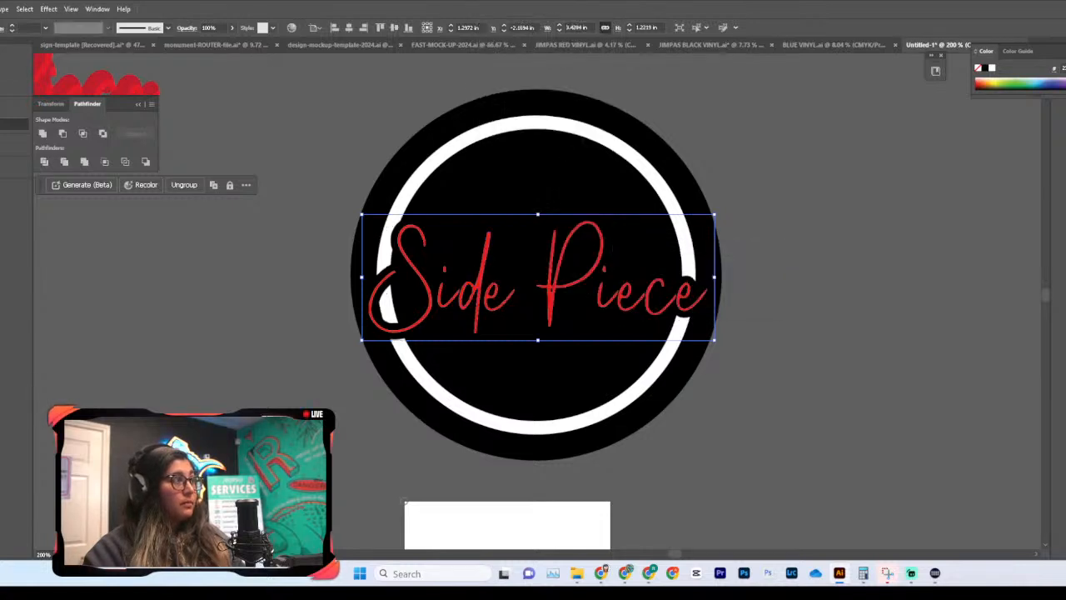
click(833, 301)
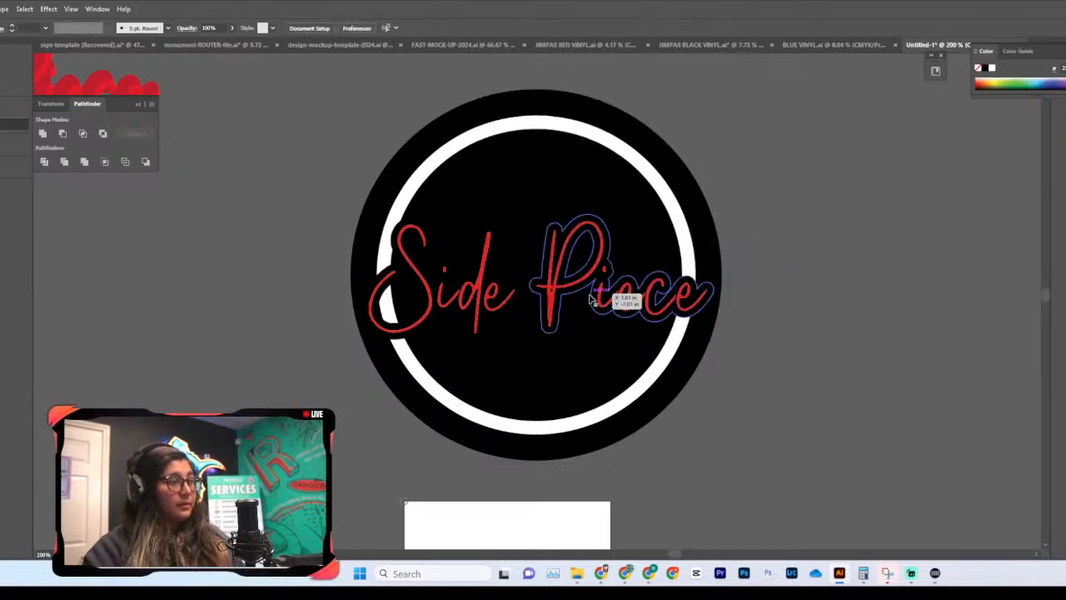
click(557, 302)
click(868, 323)
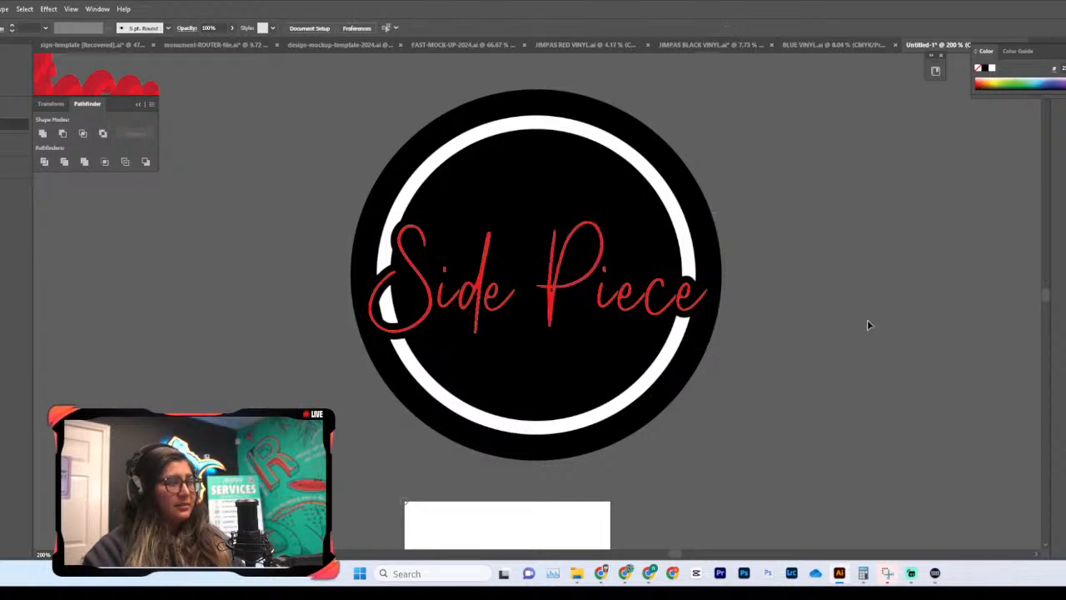
Step: Try to ungroup the red script lettering inside the black circle
click(613, 306)
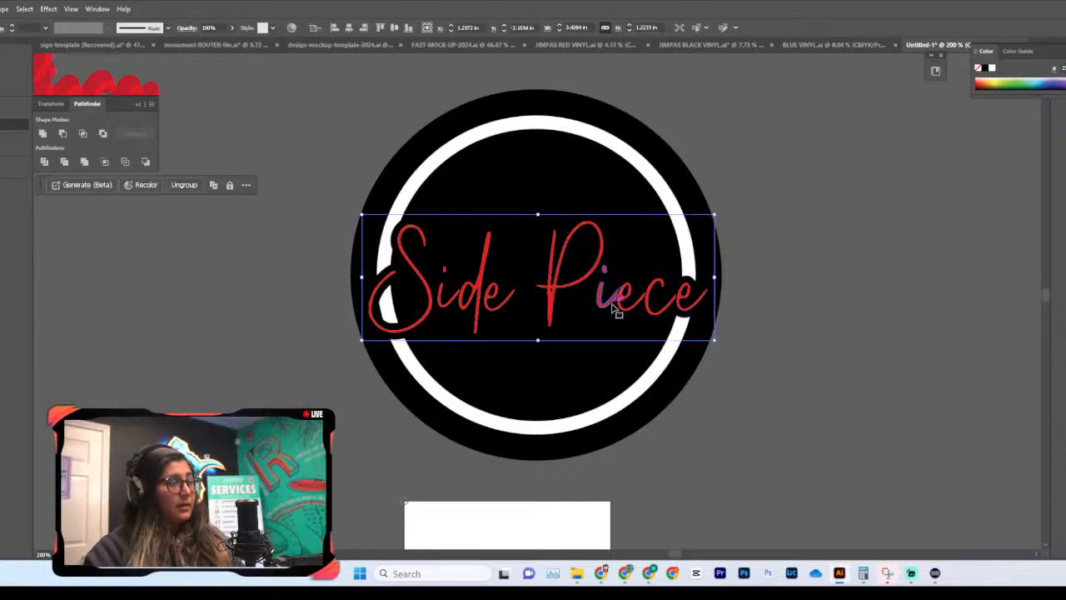
right_click(613, 307)
click(652, 178)
click(745, 282)
click(621, 303)
Step: Undo the ungrouping, reordering and stroke removal on the script lettering
key(ctrl+z)
key(ctrl+z)
key(ctrl+z)
key(ctrl+z)
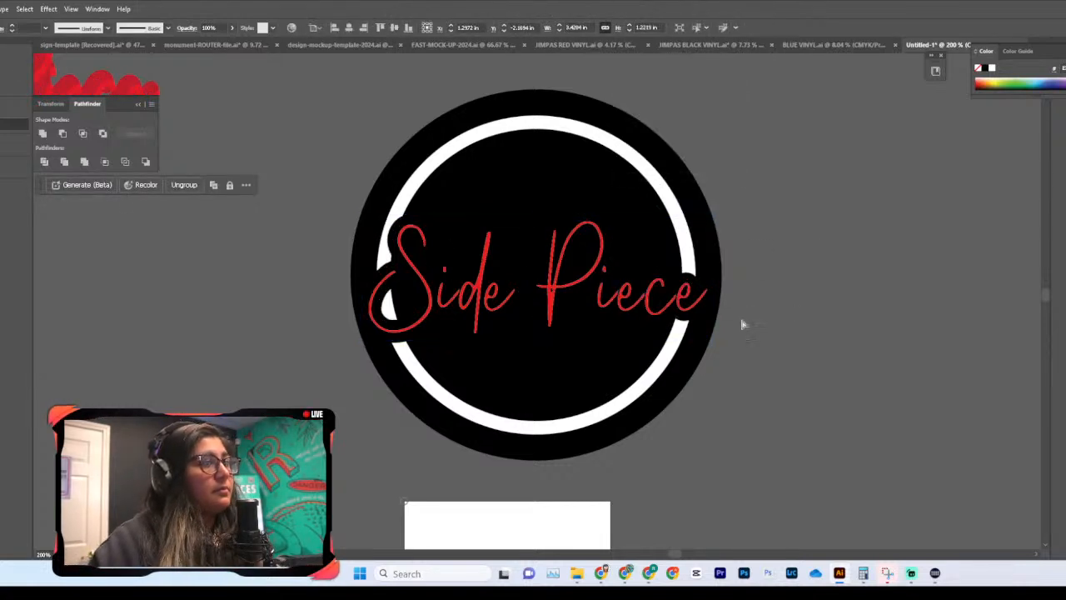
key(ctrl+z)
Step: Ungroup the outlined Side Piece lettering so the red script is separate from its outline
key(ctrl+equal)
key(ctrl+equal)
scroll(775, 327, right, 3)
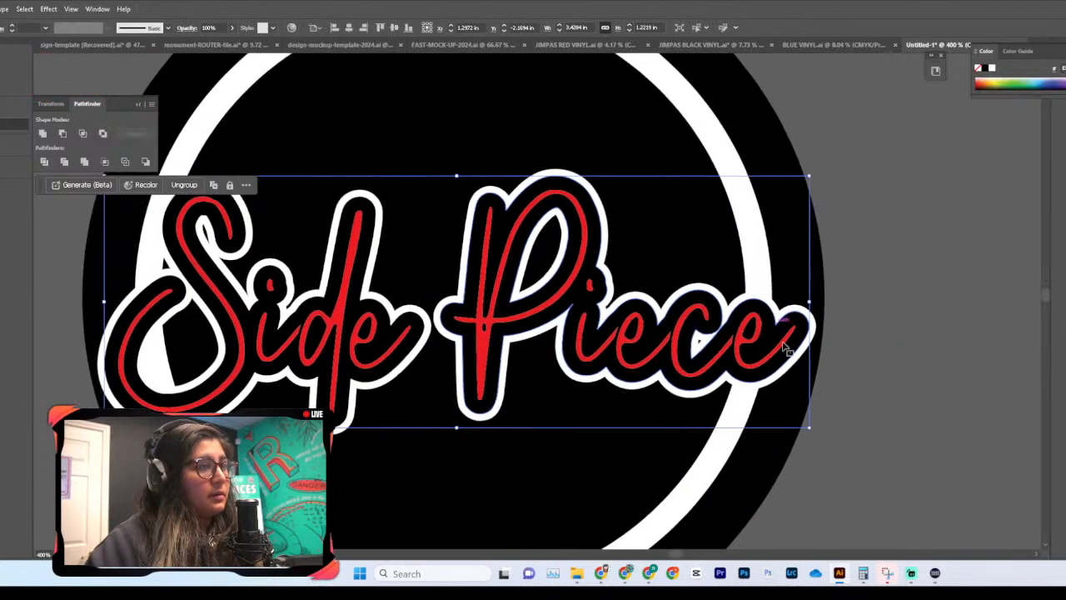
click(823, 392)
scroll(771, 390, right, 1)
click(729, 360)
mouse_move(729, 359)
mouse_down()
mouse_move(940, 421)
mouse_move(770, 345)
mouse_move(720, 359)
mouse_up()
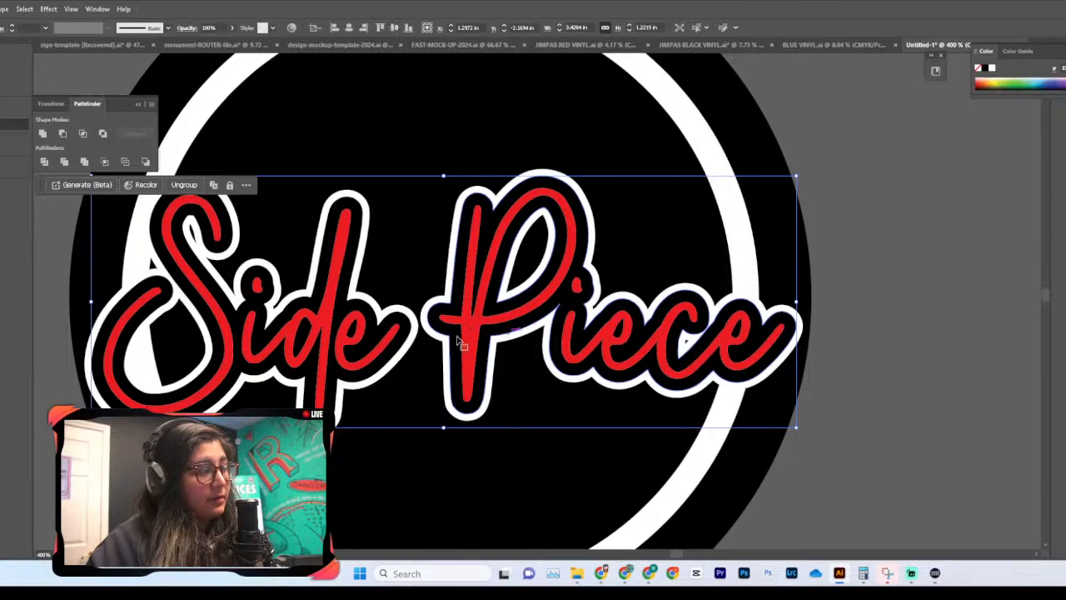
right_click(505, 335)
click(477, 202)
click(829, 382)
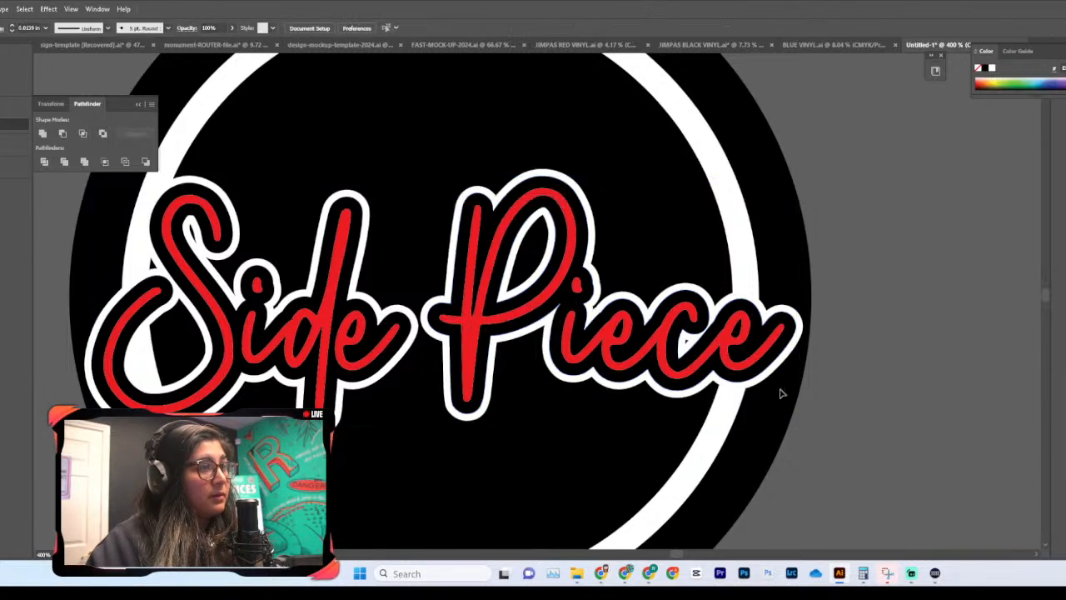
Step: Try moving the red script down off its outline, and undo the move
click(669, 368)
drag(669, 368, 664, 435)
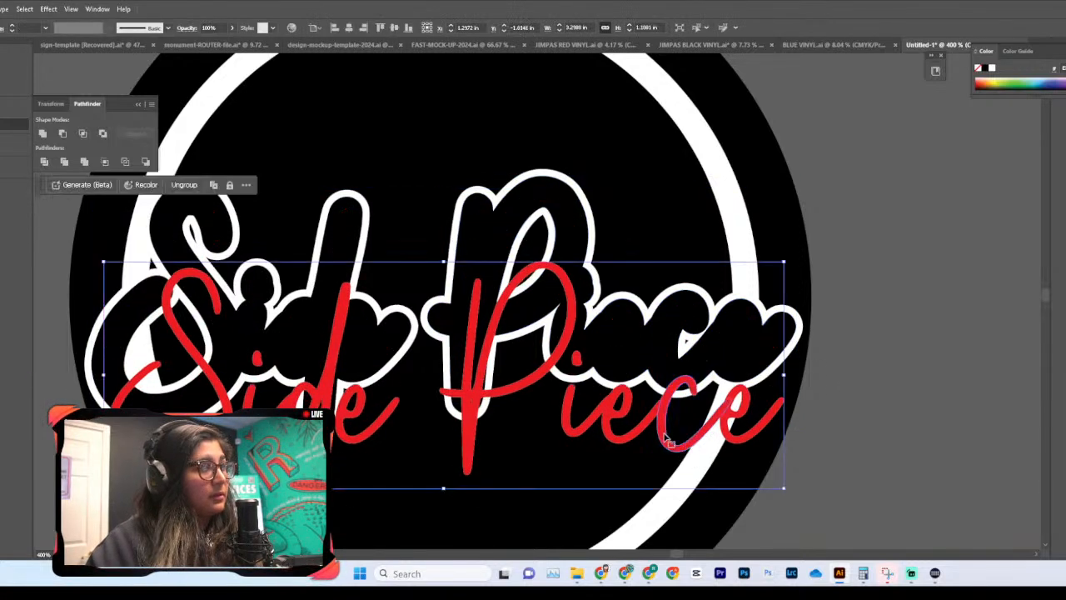
key(ctrl+z)
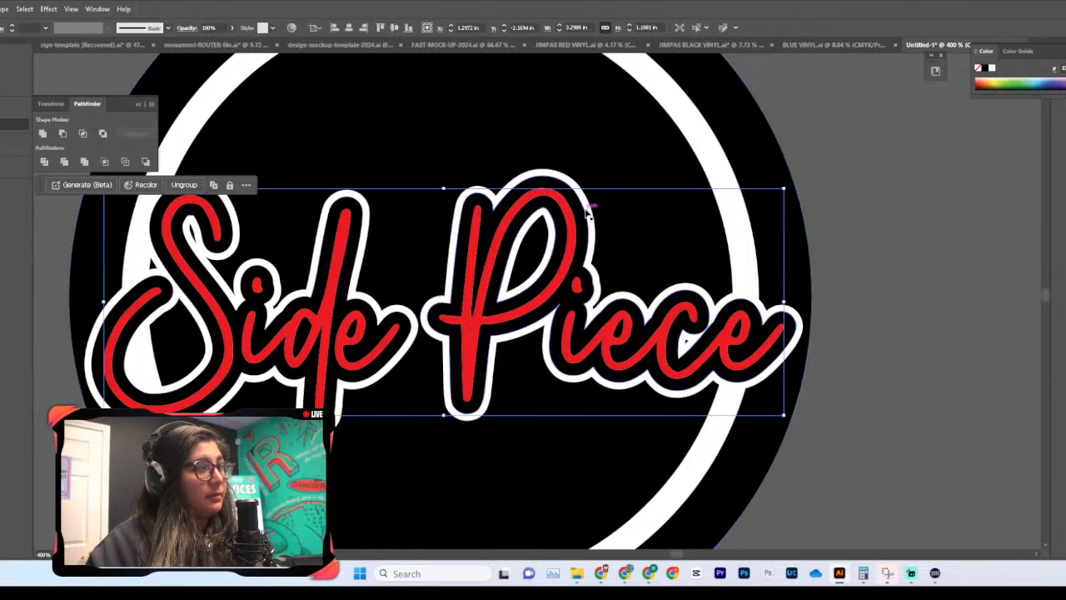
scroll(583, 225, left, 2)
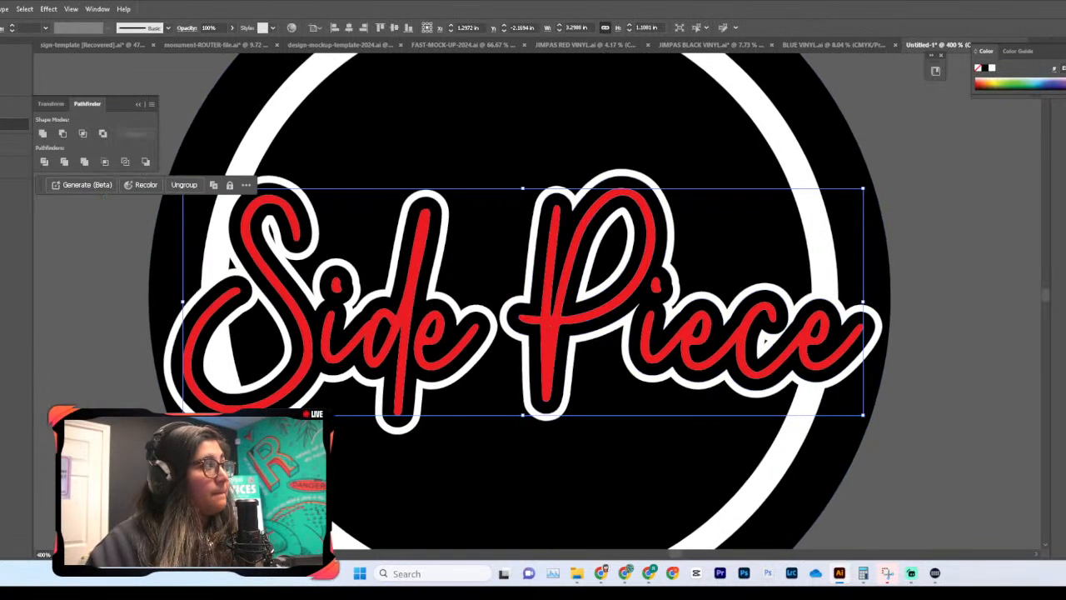
click(944, 382)
drag(846, 340, 828, 406)
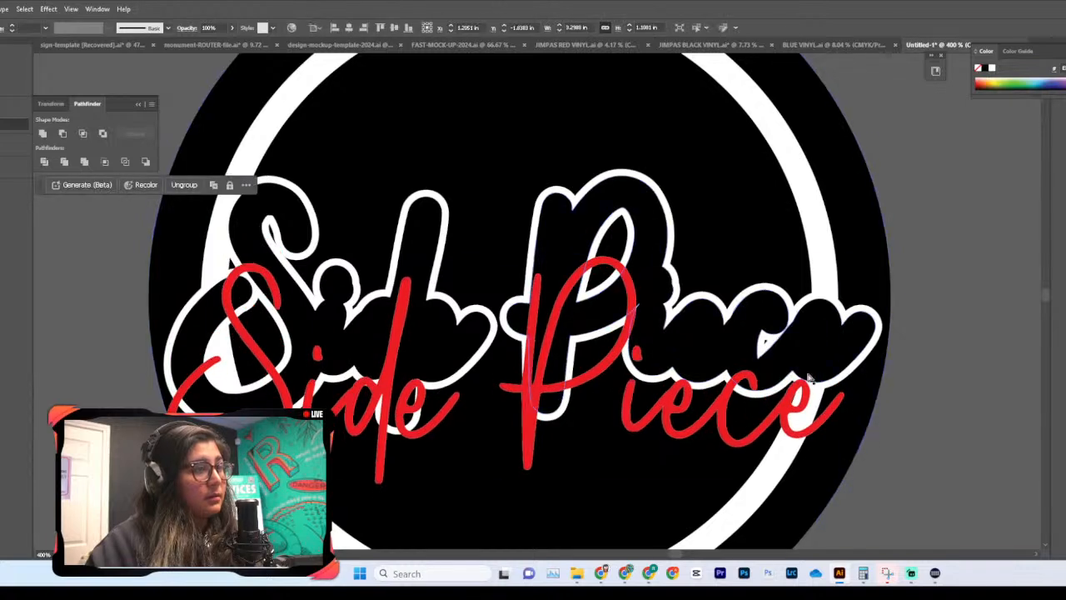
key(ctrl+z)
Step: Move the red script and its outline together slightly up and to the right inside the black circle
shift+click(665, 204)
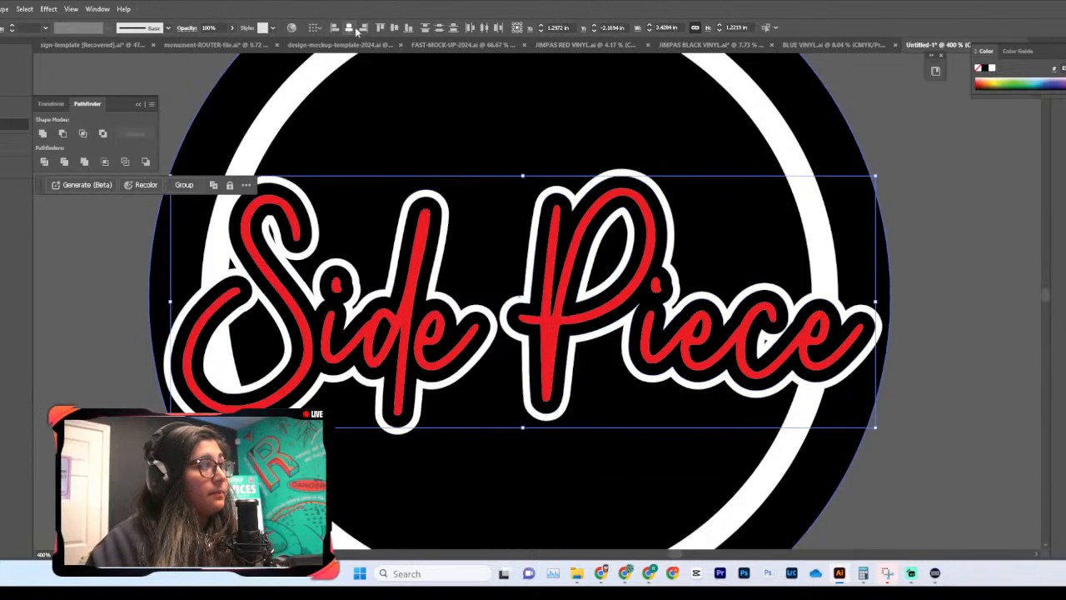
drag(547, 305, 543, 295)
key(ctrl+minus)
key(ctrl+minus)
key(ctrl+minus)
click(739, 160)
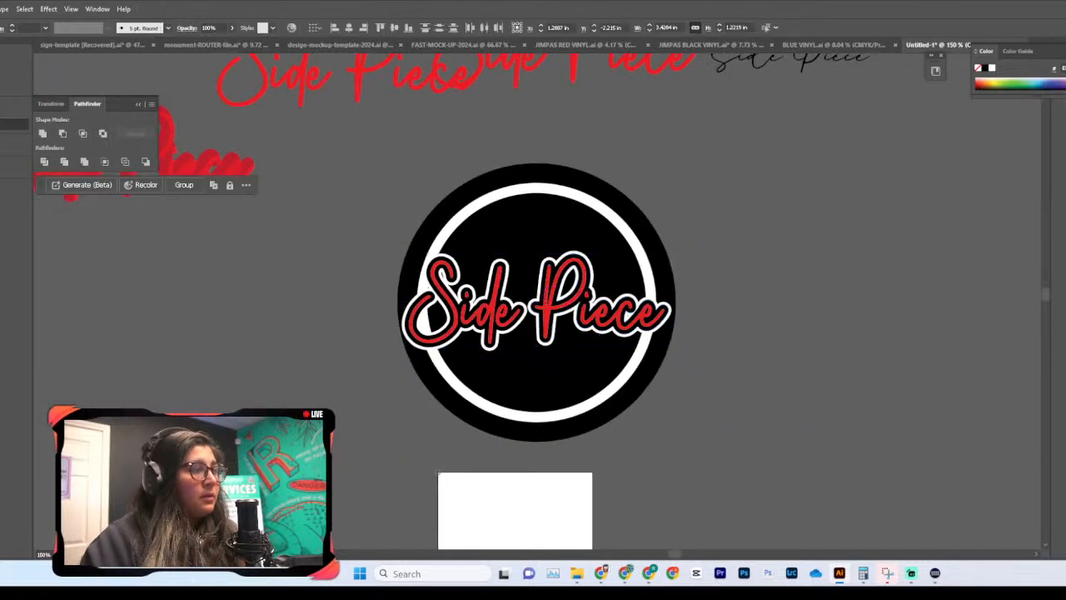
Step: Duplicate the whole circular script logo and place the copy to the right of the original
drag(737, 157, 349, 446)
scroll(349, 446, right, 3)
key(ctrl+c)
key(ctrl+v)
drag(516, 354, 483, 355)
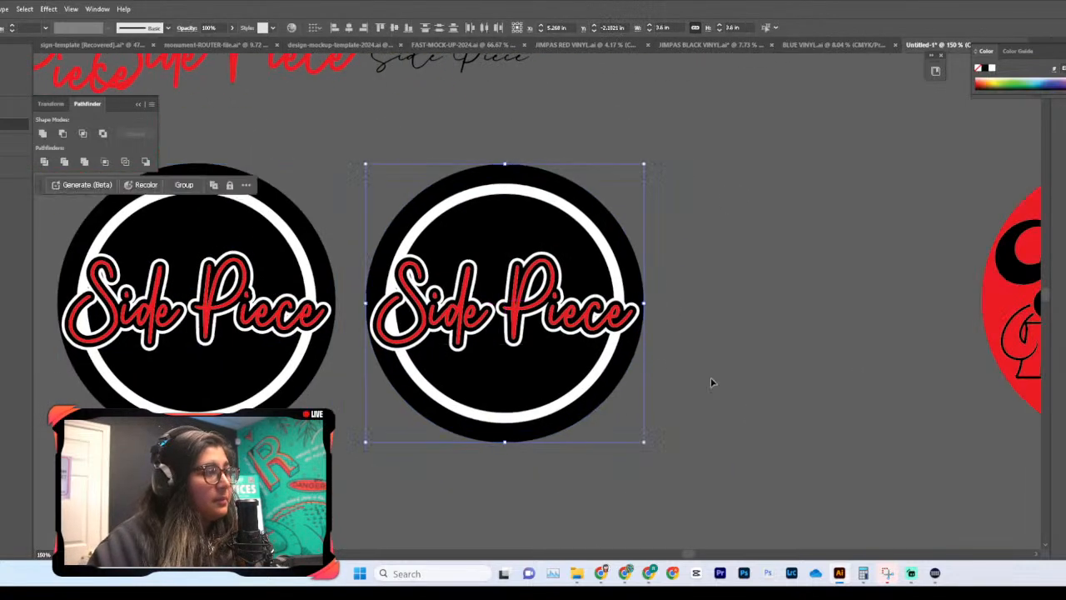
Step: Recolor the red Side Piece script on the copied logo to white
click(711, 379)
key(ctrl+plus)
key(ctrl+plus)
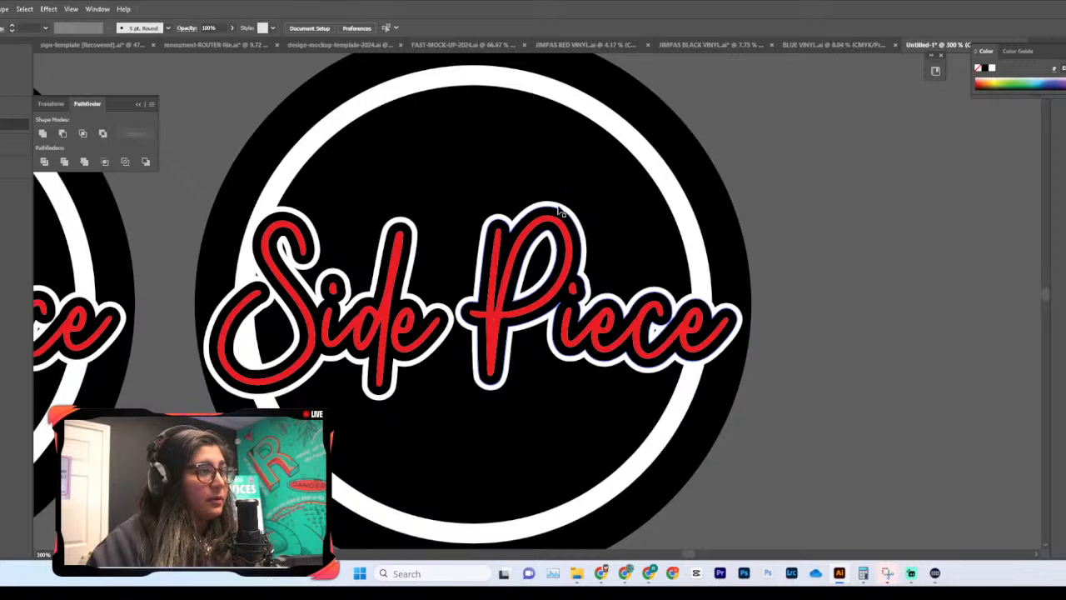
click(560, 210)
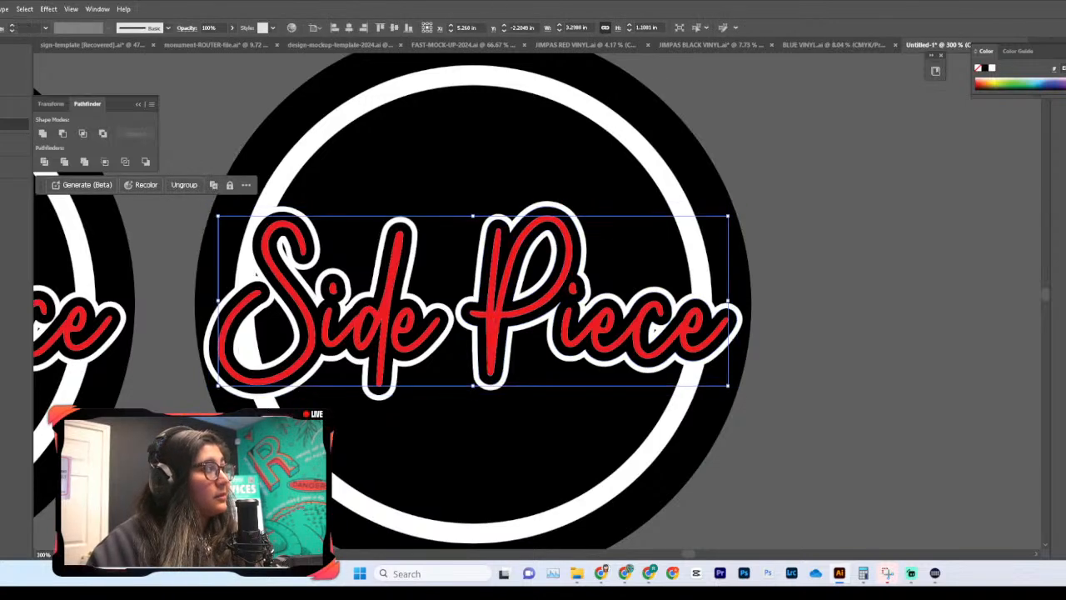
click(985, 69)
click(992, 68)
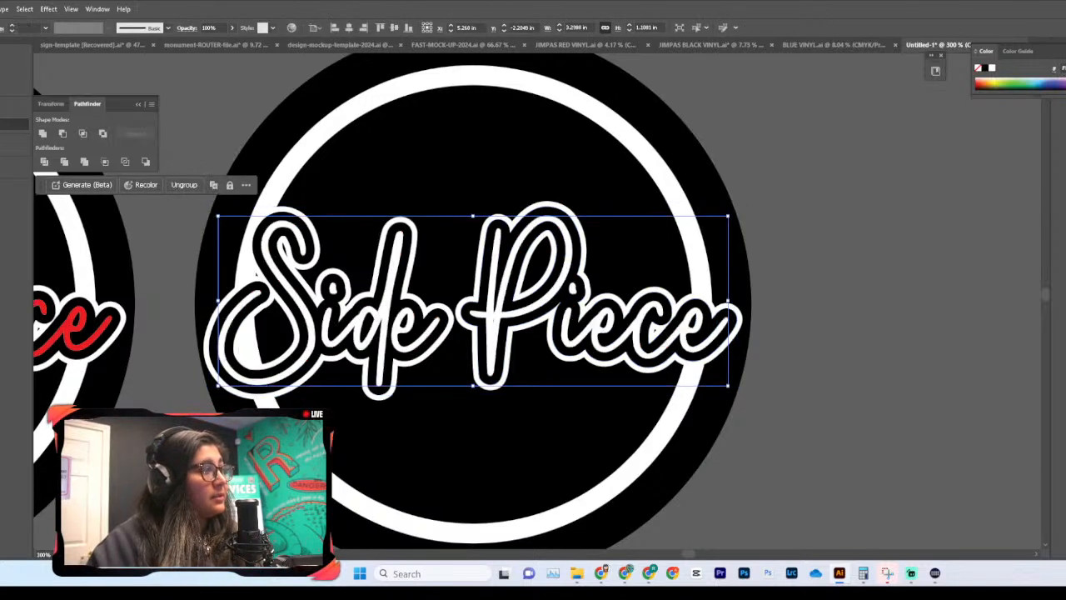
click(791, 303)
Step: Change the white outline around the copied logo's lettering to red
scroll(596, 237, down, 2)
click(594, 237)
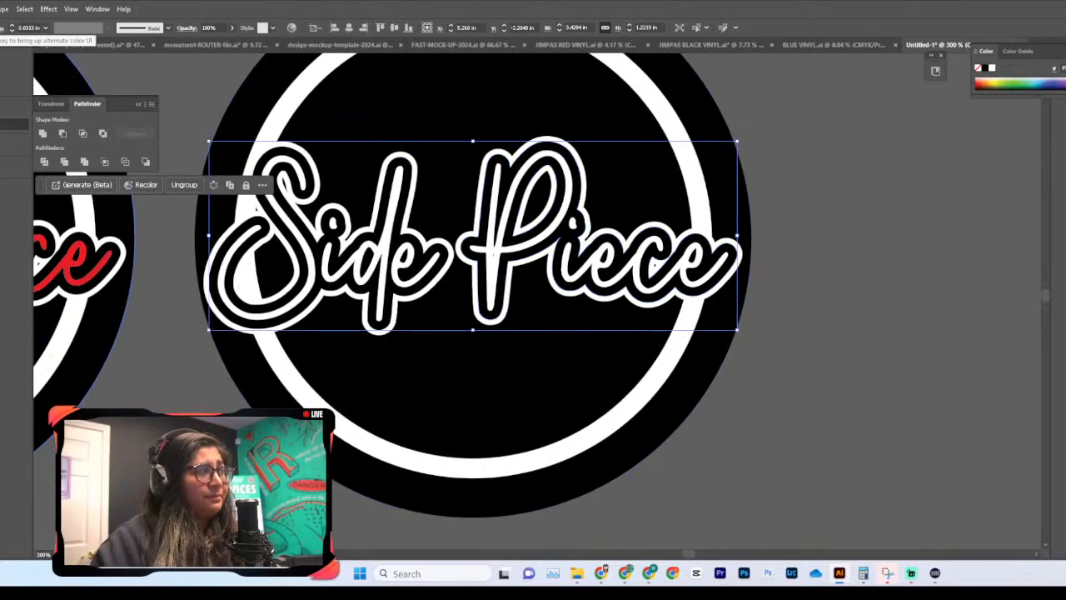
click(2, 28)
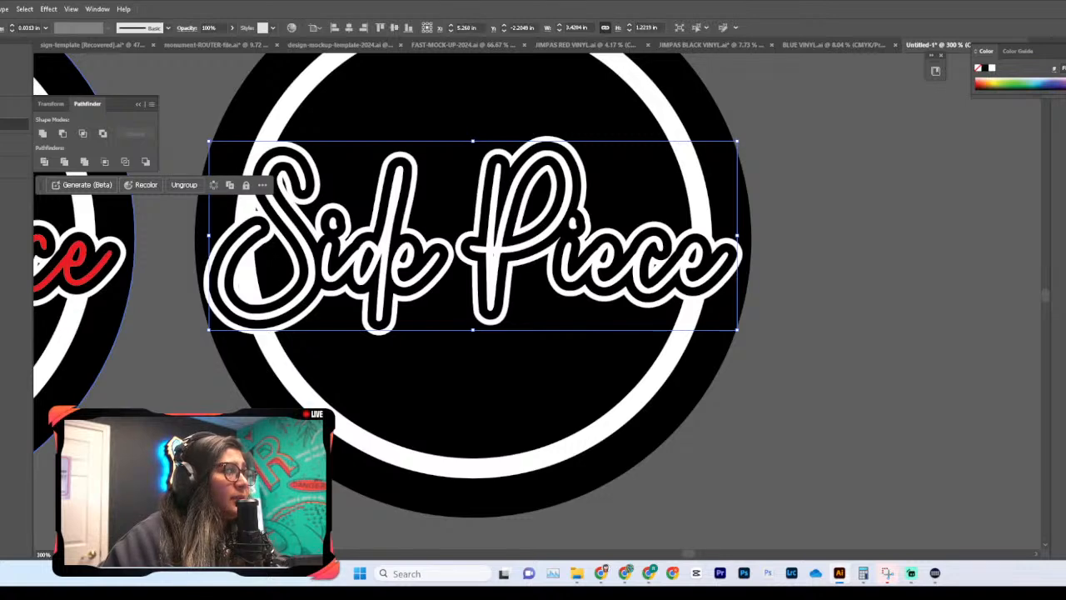
click(2, 49)
scroll(863, 354, up, 5)
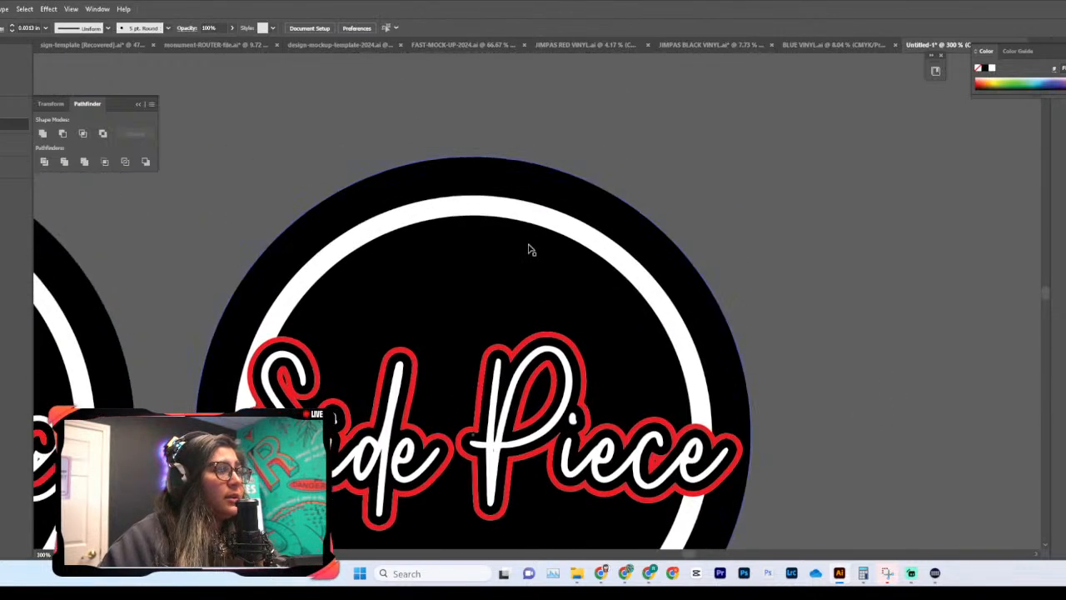
Step: Change the copied logo's white ring to red
click(550, 239)
click(550, 227)
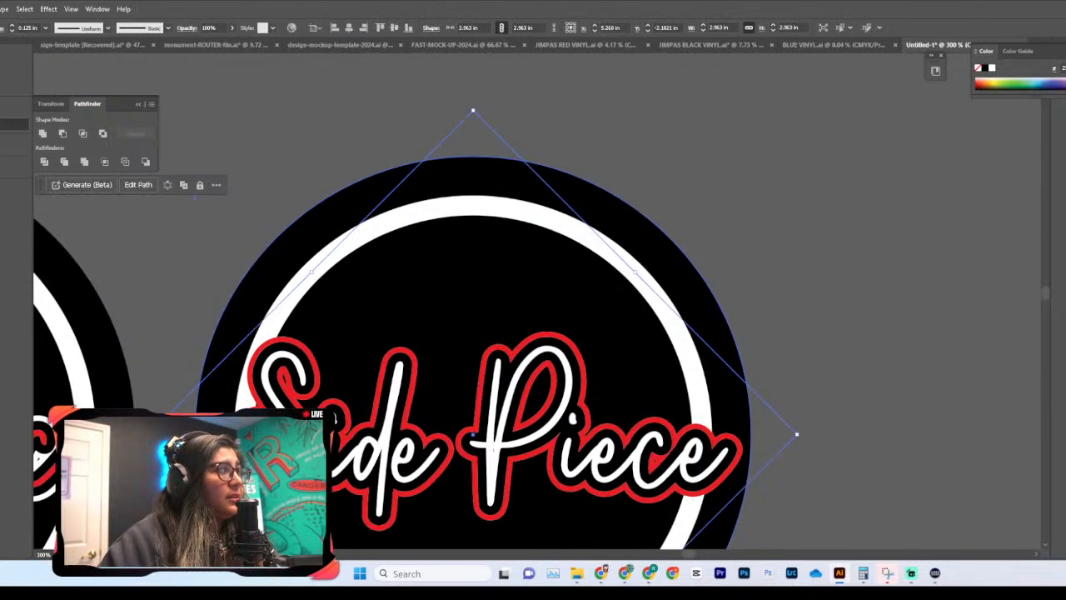
click(1, 48)
click(751, 216)
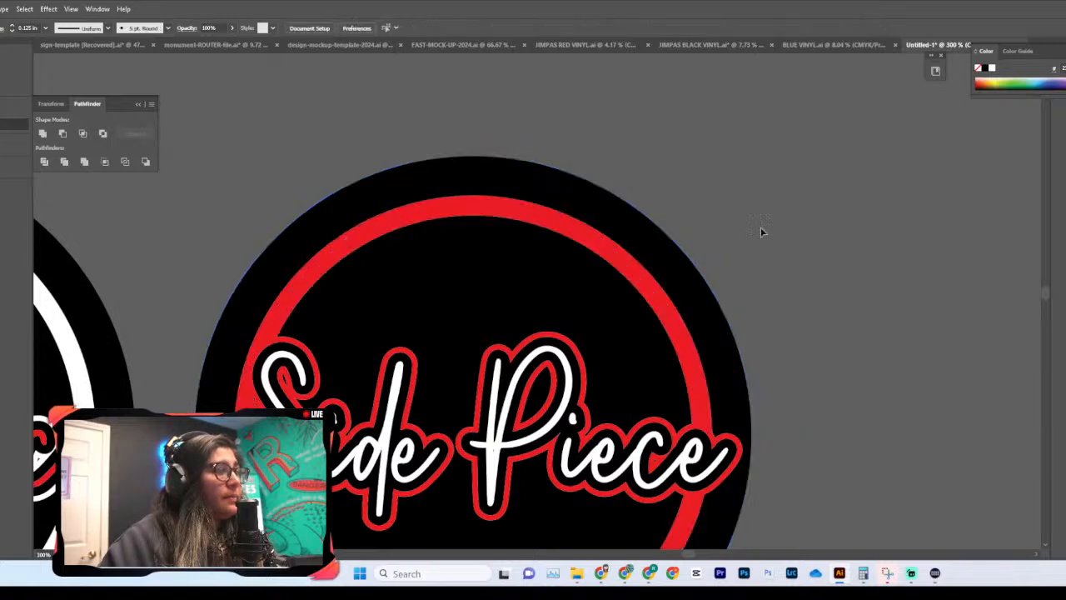
Step: Compare the recolored logo with the original version and the other Side Piece designs
scroll(760, 226, down, 4)
key(ctrl+minus)
key(ctrl+minus)
key(ctrl+minus)
key(ctrl+minus)
key(ctrl+minus)
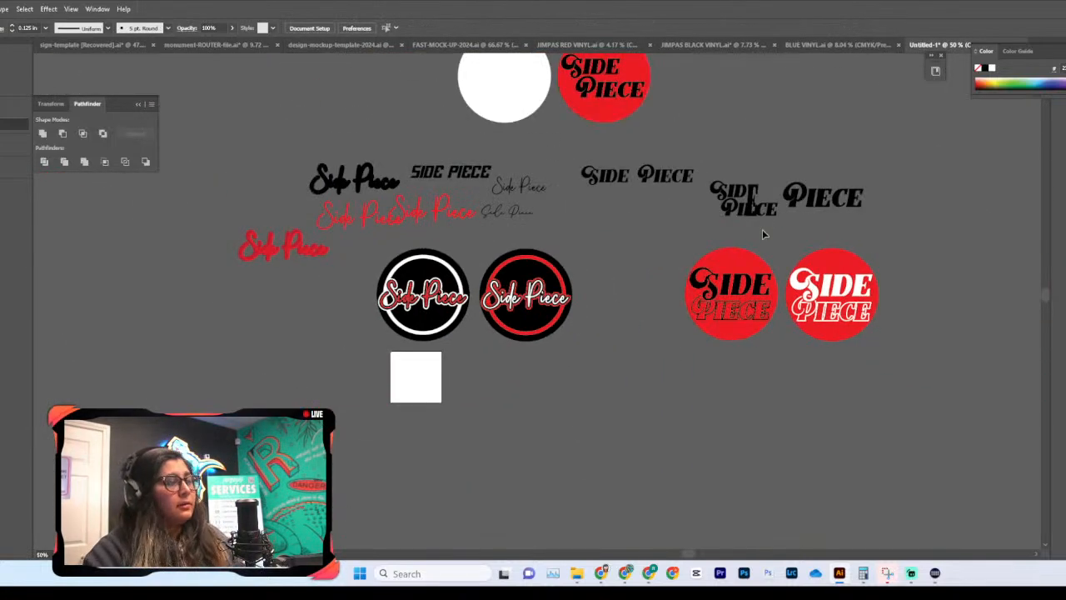
key(ctrl+plus)
key(ctrl+plus)
key(ctrl+plus)
key(ctrl+plus)
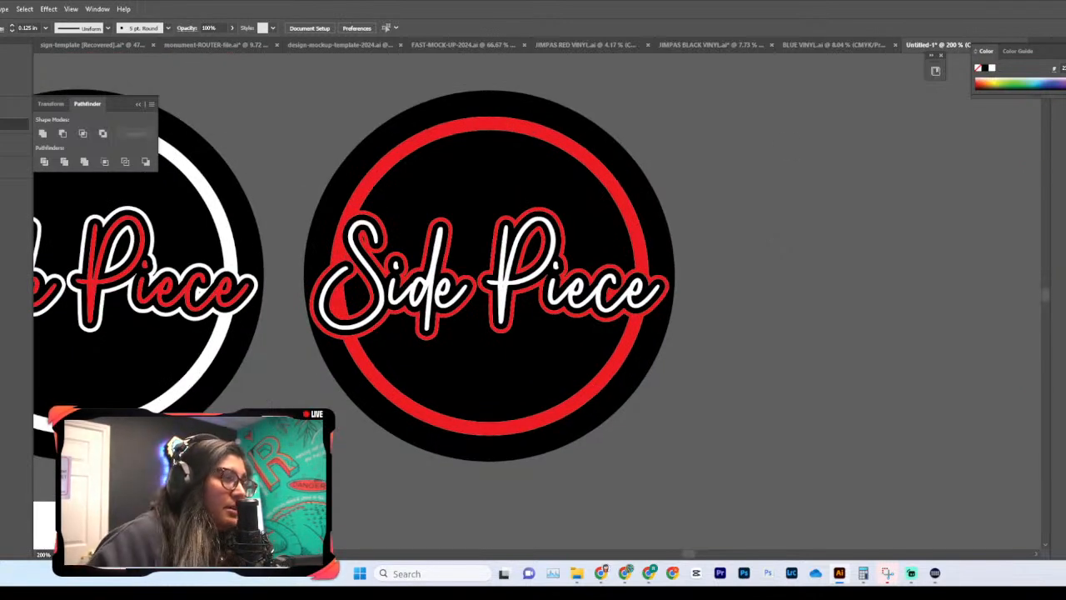
scroll(744, 364, up, 1)
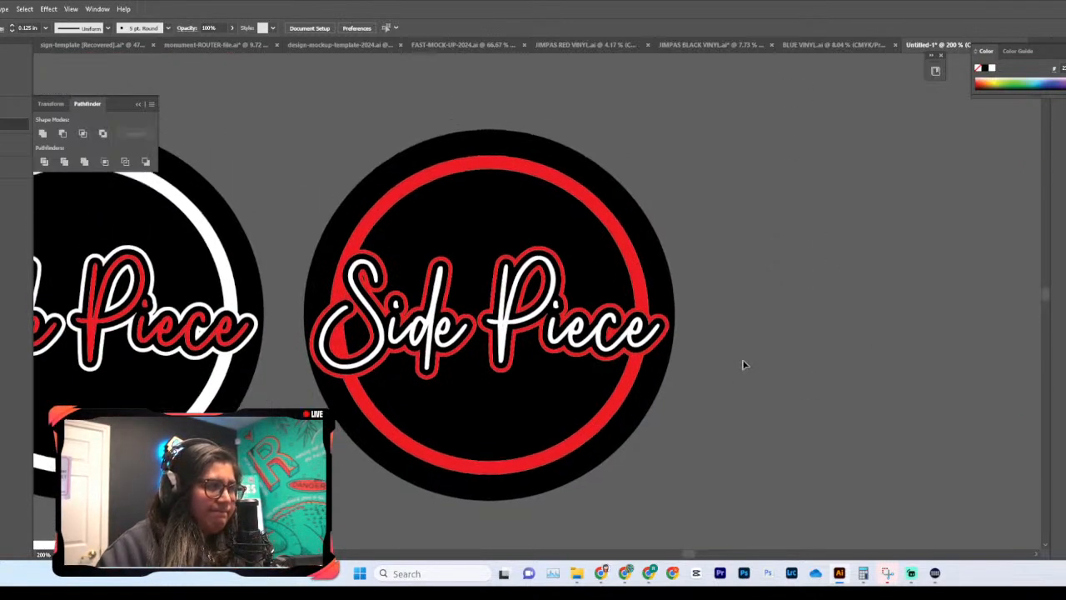
click(578, 334)
click(814, 360)
scroll(816, 357, left, 3)
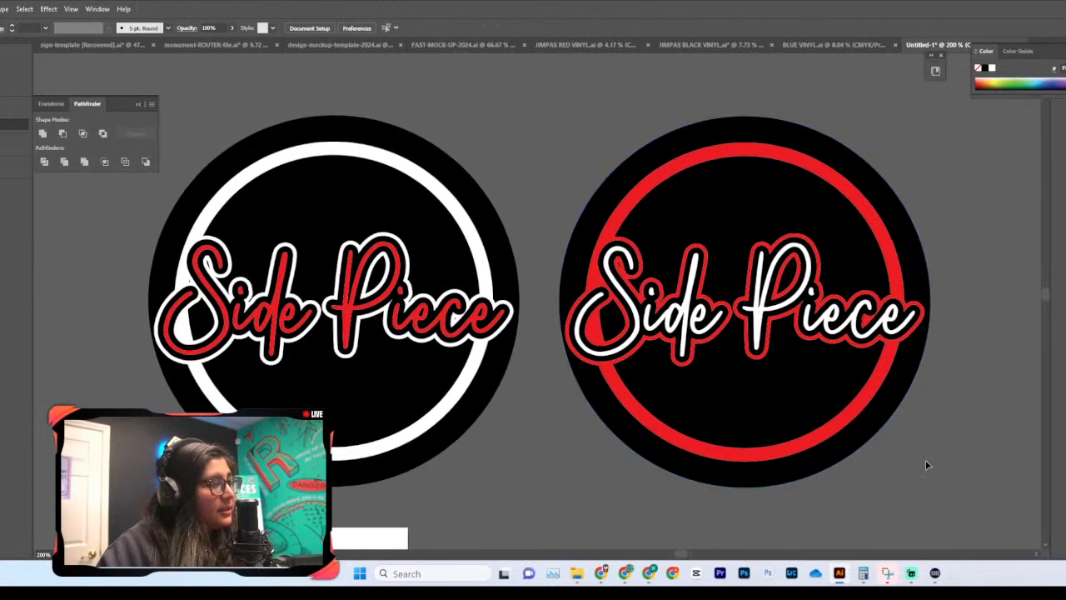
Step: Change the white ring on the original circular logo to red
click(390, 168)
click(448, 415)
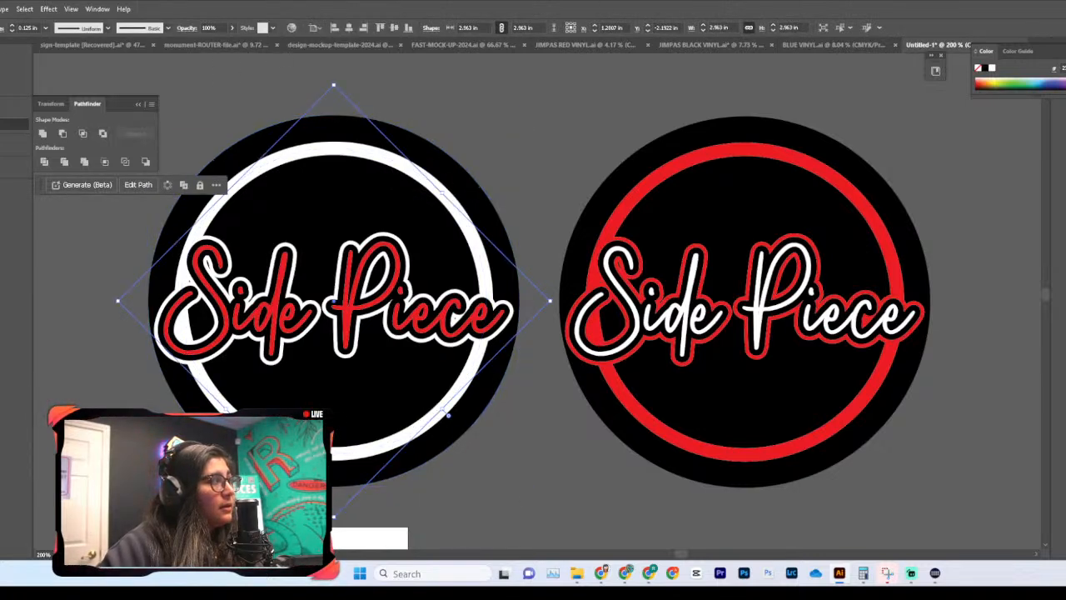
click(3, 125)
click(516, 124)
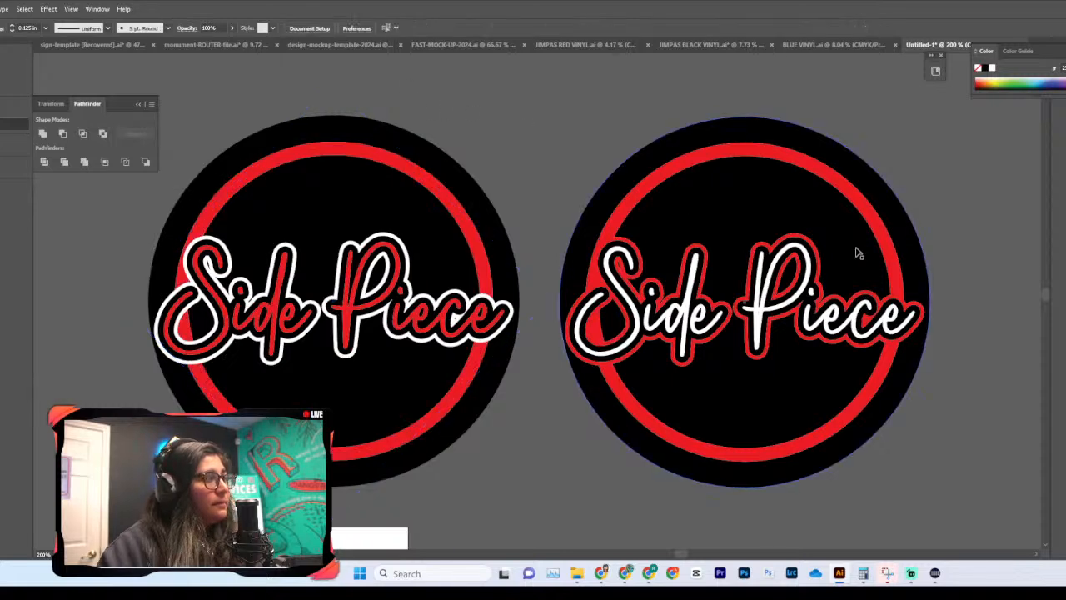
Step: Examine the two black circle logos alongside the red circle designs
key(ctrl+minus)
key(ctrl+minus)
key(ctrl+plus)
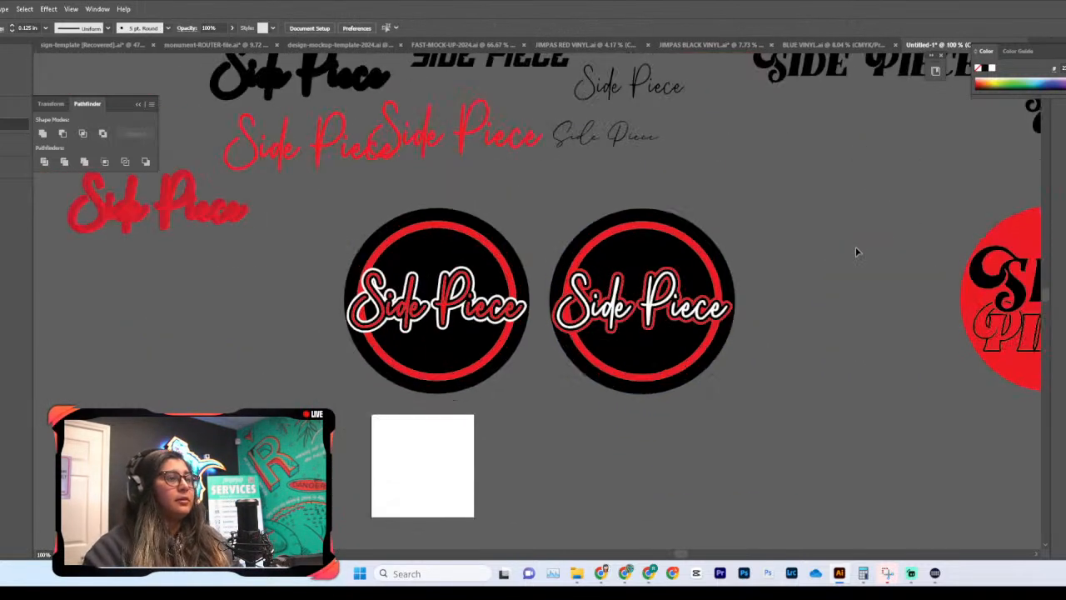
scroll(850, 225, down, 1)
scroll(847, 210, down, 1)
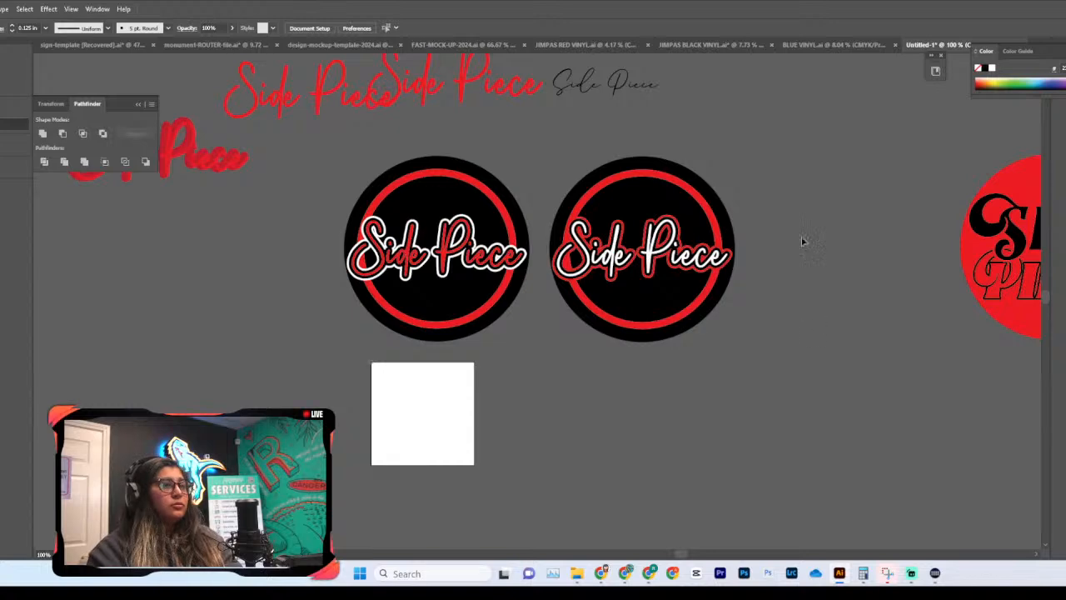
click(614, 305)
click(833, 295)
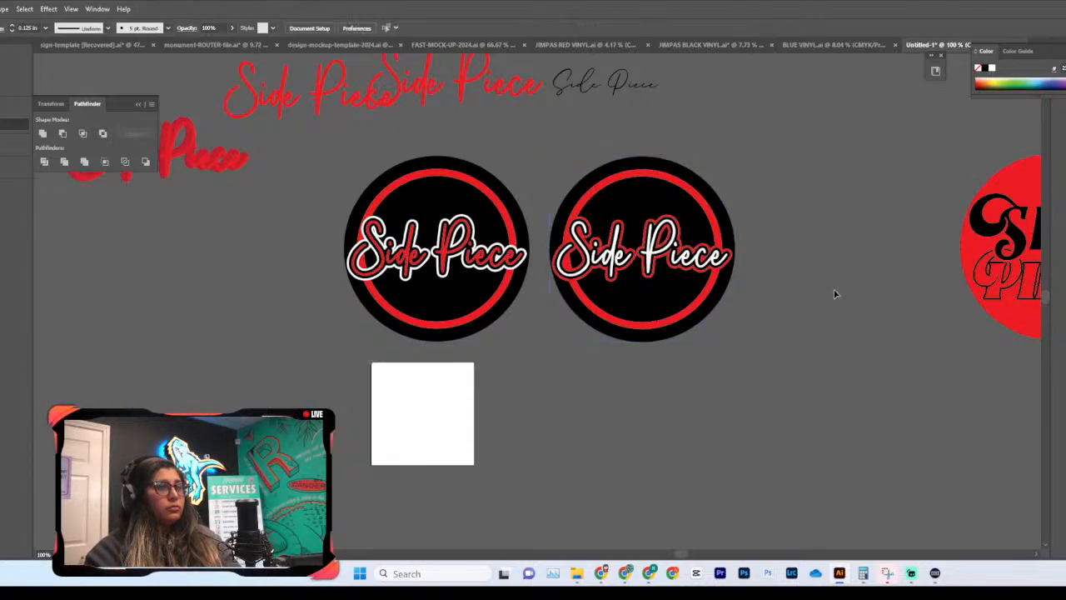
scroll(835, 293, left, 1)
scroll(836, 294, right, 10)
scroll(836, 294, left, 9)
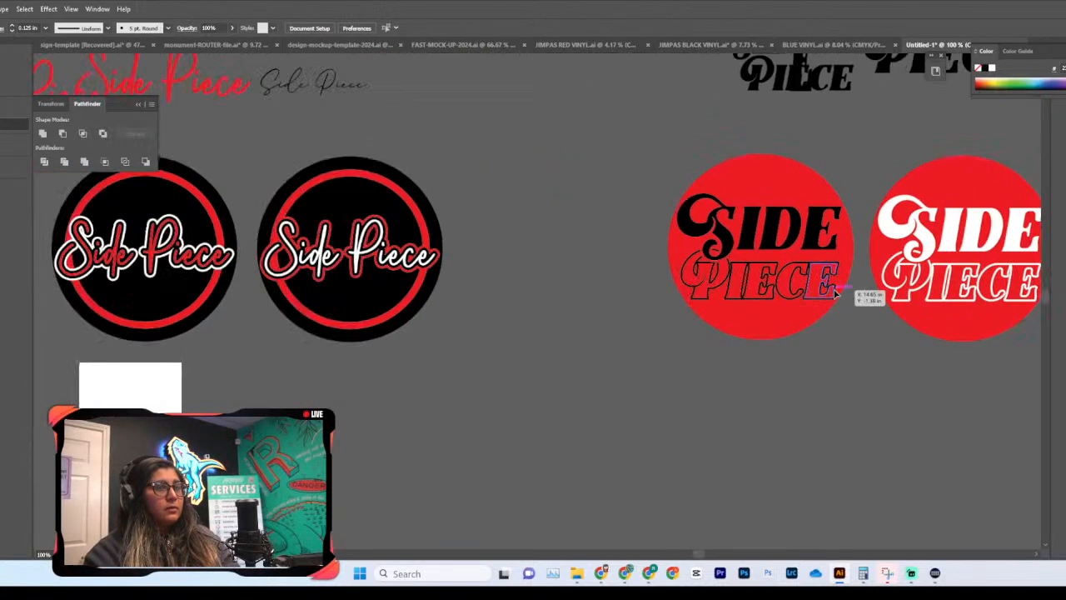
Step: Move the logo with red-outlined white script to the left of the white-outlined logo
drag(573, 377, 564, 379)
scroll(573, 378, right, 1)
drag(659, 265, 194, 314)
scroll(314, 342, left, 8)
click(762, 376)
Step: Duplicate the logo with white-outlined red script and place the copy to its right
scroll(762, 377, up, 2)
scroll(762, 376, right, 1)
drag(505, 388, 505, 390)
drag(543, 342, 750, 351)
Step: Change the white outline around the new copy's lettering to black
key(ctrl+plus)
key(ctrl+plus)
key(ctrl+plus)
click(899, 360)
click(730, 292)
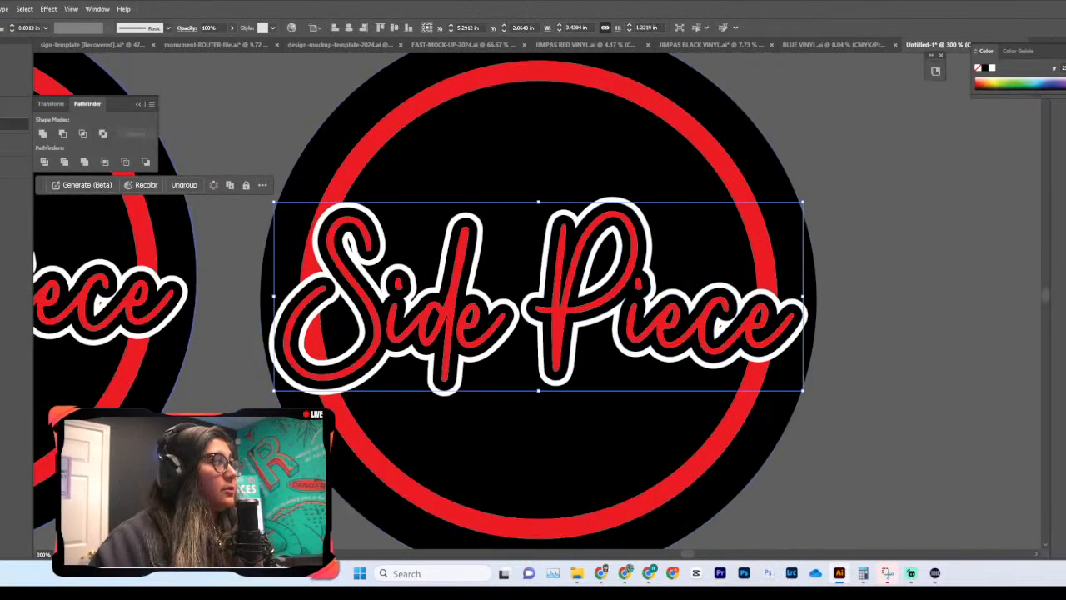
click(985, 68)
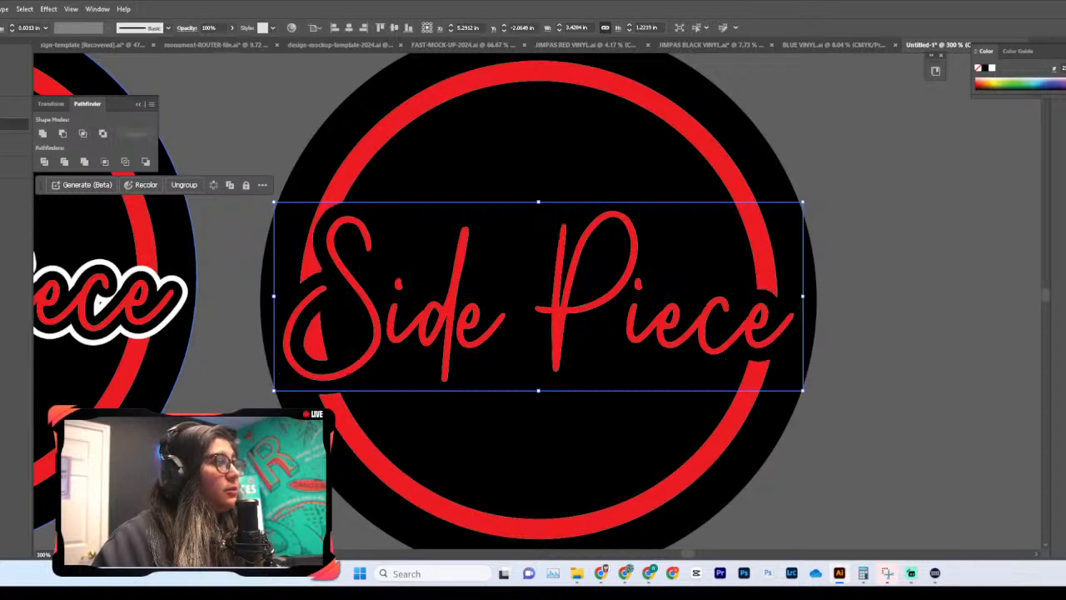
click(900, 423)
Step: Recolor the red script on the black-outlined logo copy to white
key(ctrl+minus)
key(ctrl+minus)
key(ctrl+minus)
key(ctrl+minus)
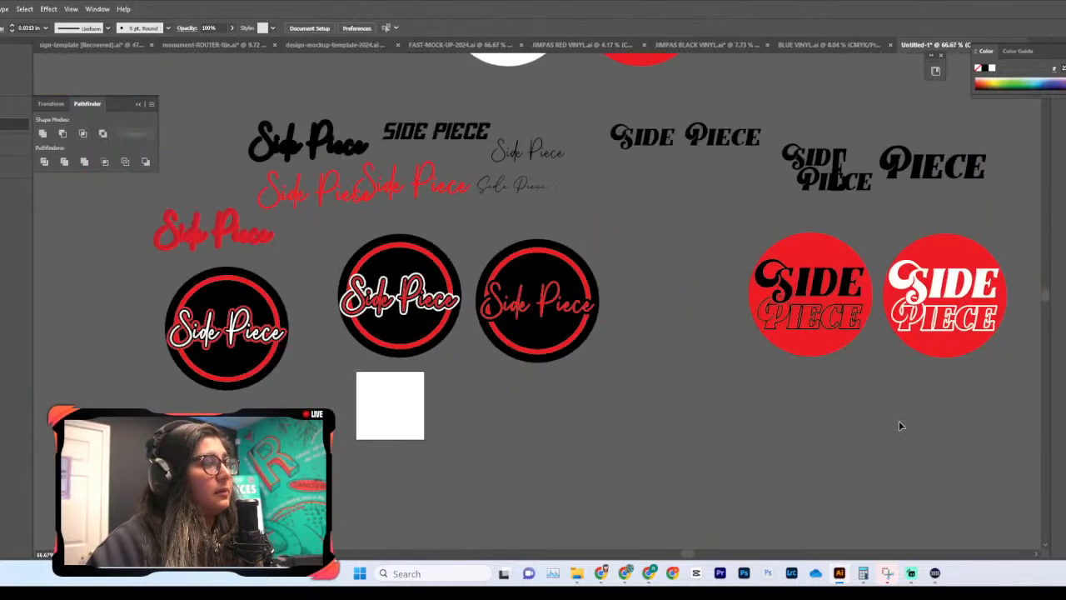
key(ctrl+plus)
key(ctrl+plus)
key(ctrl+plus)
key(ctrl+plus)
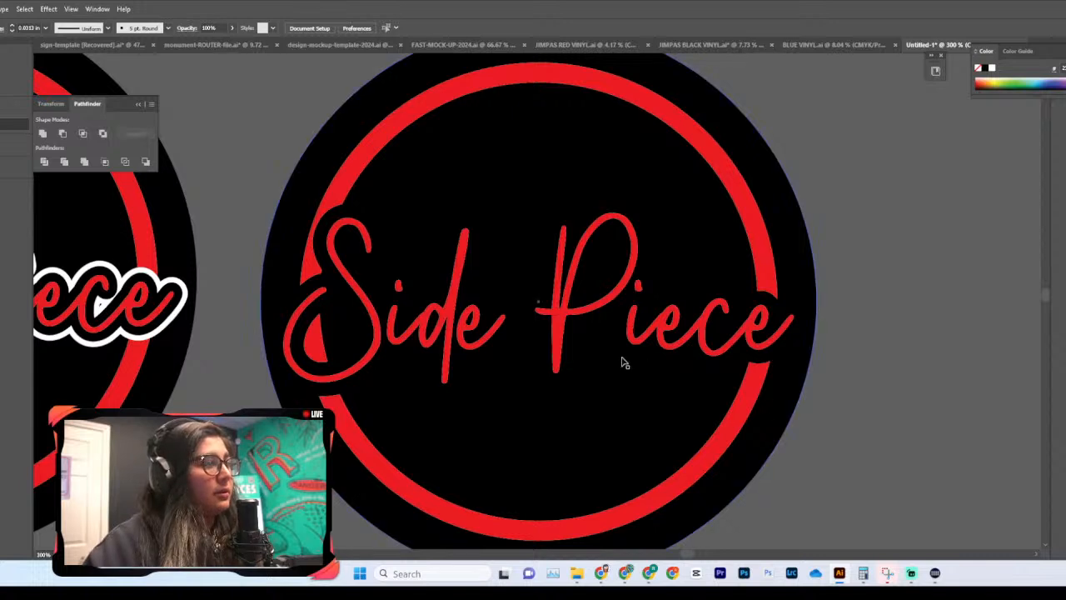
click(565, 334)
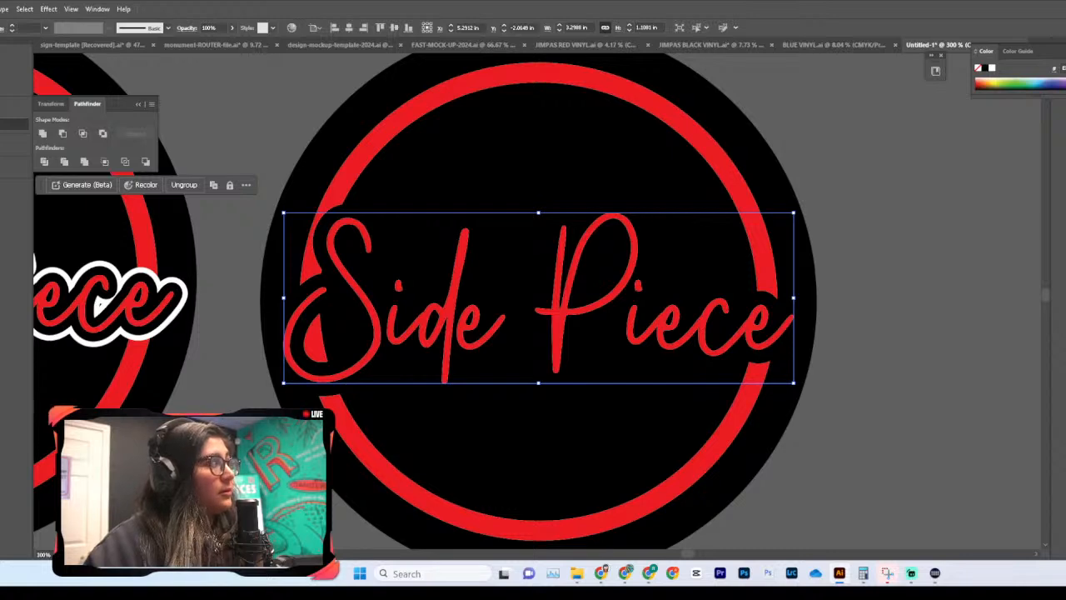
click(992, 69)
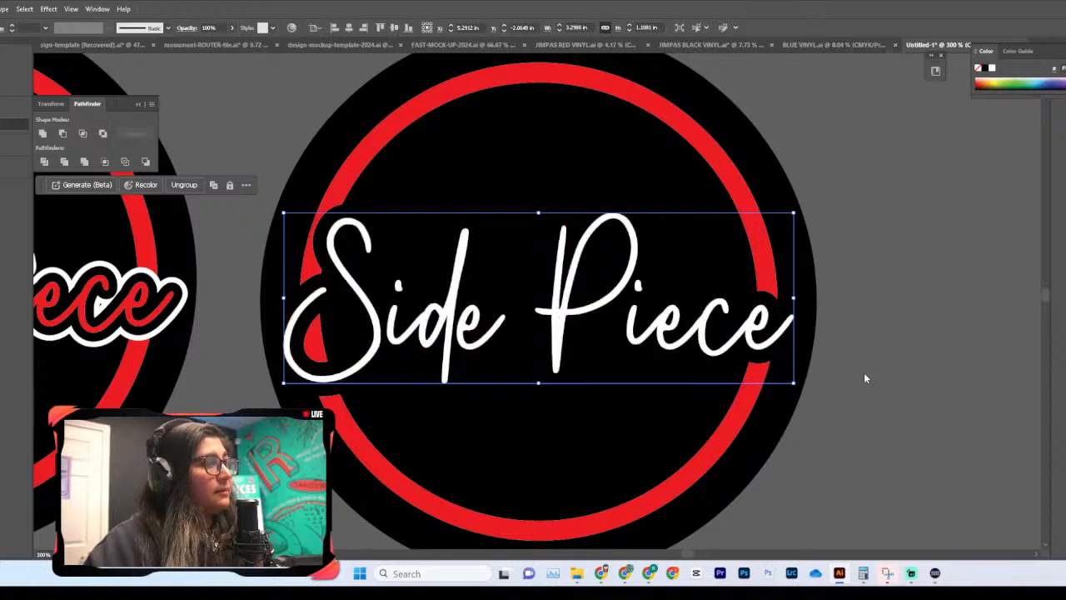
click(978, 386)
Step: Move the logo with red-outlined white script to the right of the other two black circle logos
key(ctrl+minus)
key(ctrl+minus)
key(ctrl+minus)
key(ctrl+minus)
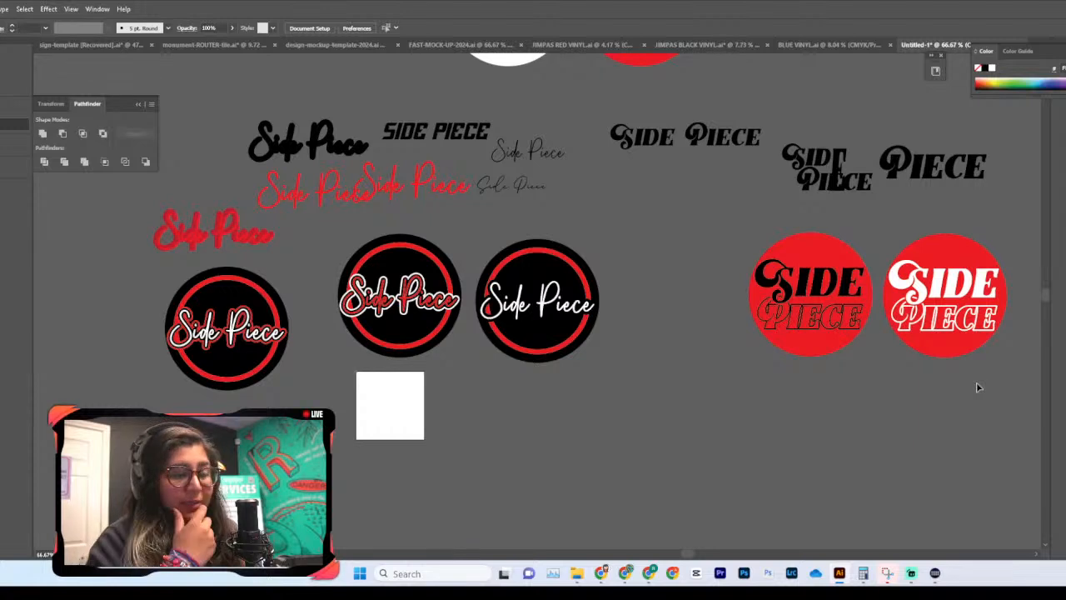
drag(219, 315, 668, 288)
click(586, 432)
Step: Compare the three black circle logos side by side with the red circle designs
key(ctrl+plus)
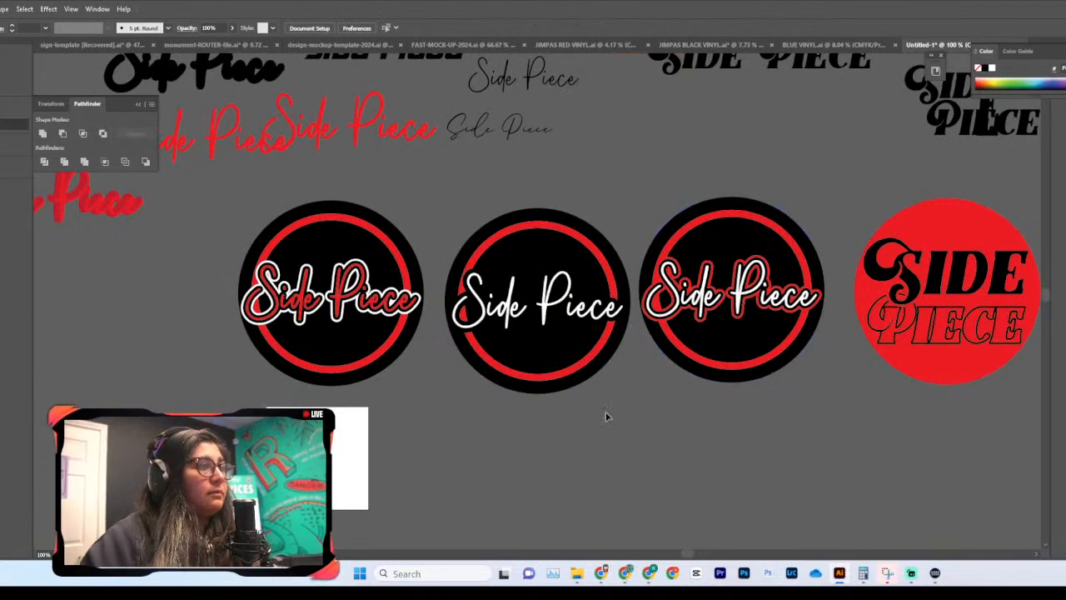
scroll(606, 416, down, 1)
scroll(625, 428, down, 3)
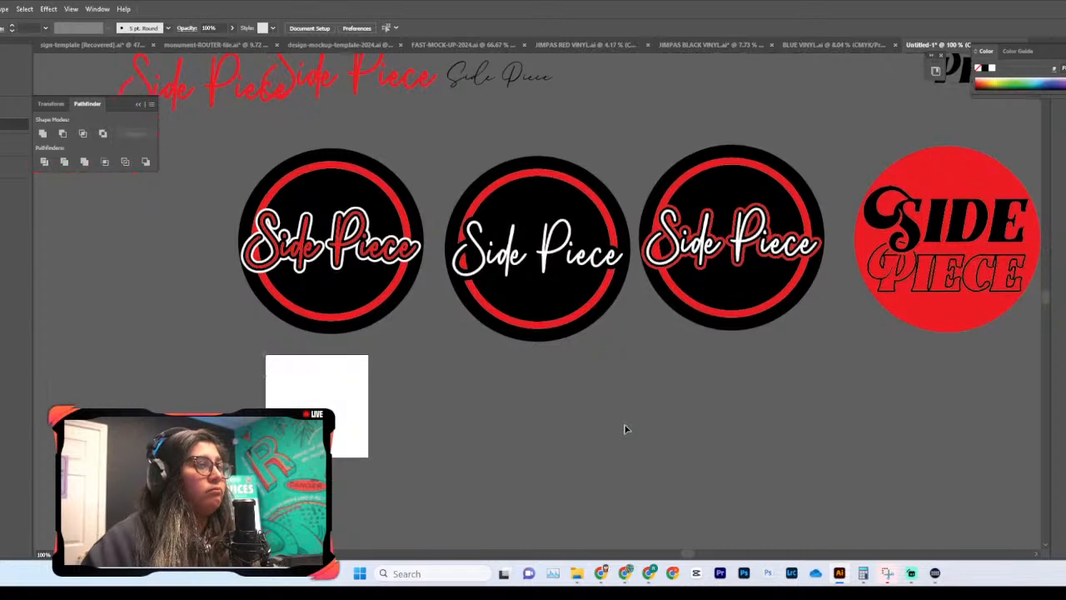
key(ctrl+minus)
key(ctrl+minus)
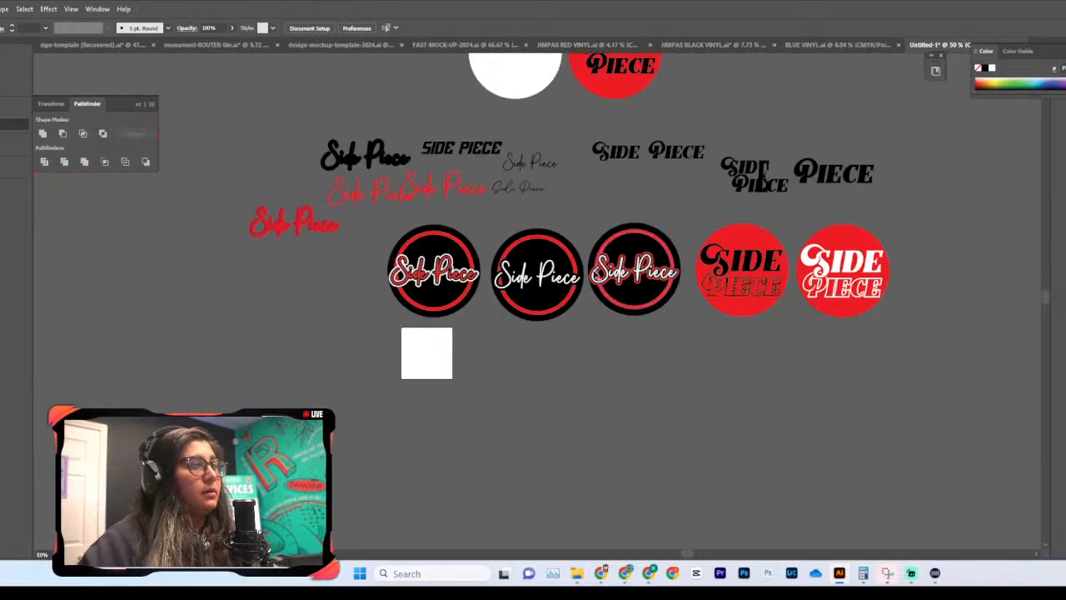
click(550, 292)
click(607, 399)
Step: Place the middle logo with black-outlined white script in the empty area below the row of designs
drag(498, 355, 553, 307)
drag(553, 304, 560, 455)
key(ctrl+plus)
key(ctrl+plus)
key(ctrl+plus)
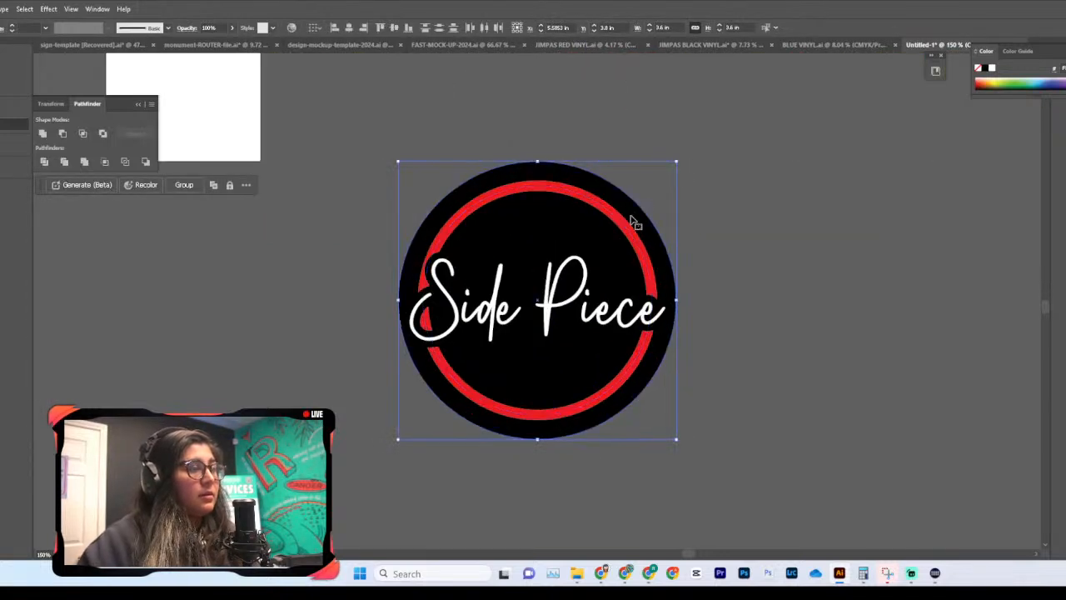
Step: Move the white script and its black outline out of the circle onto the empty canvas to its right
drag(633, 315, 862, 182)
click(570, 322)
drag(569, 322, 872, 263)
drag(571, 186, 765, 250)
Step: Align the white script and its black outline to each other by their horizontal and vertical centers
click(825, 187)
drag(826, 186, 644, 280)
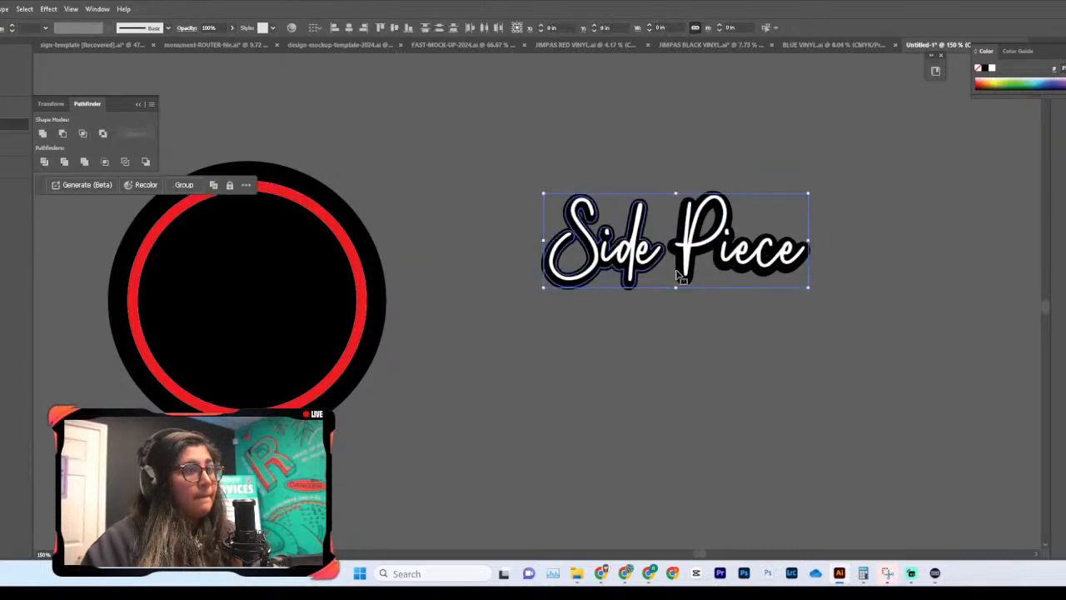
click(349, 30)
click(395, 29)
click(552, 188)
scroll(559, 196, right, 3)
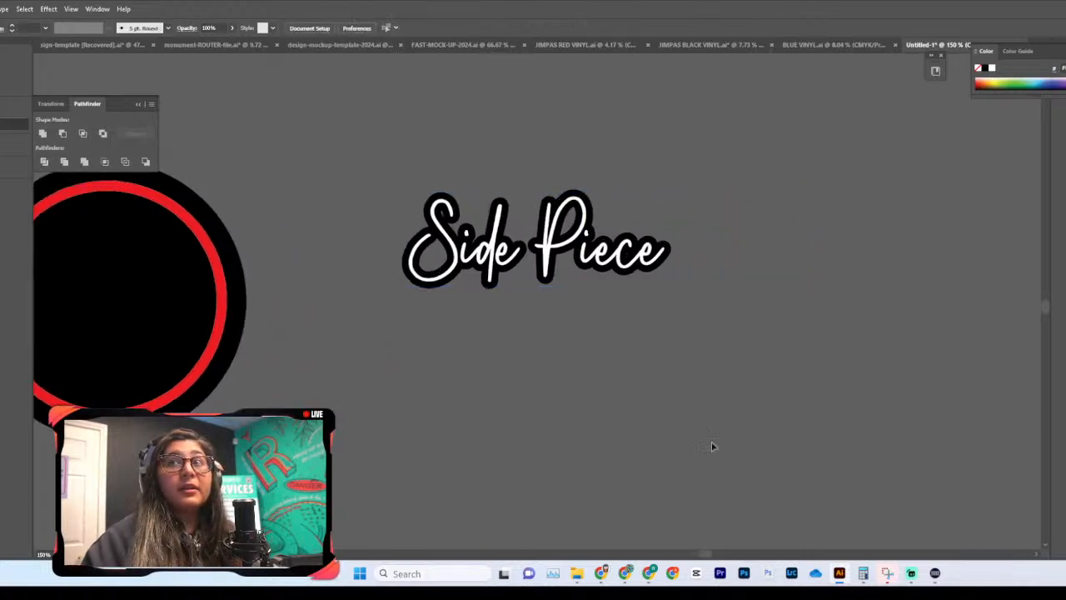
Step: Ungroup the white Side Piece script lettering
right_click(485, 256)
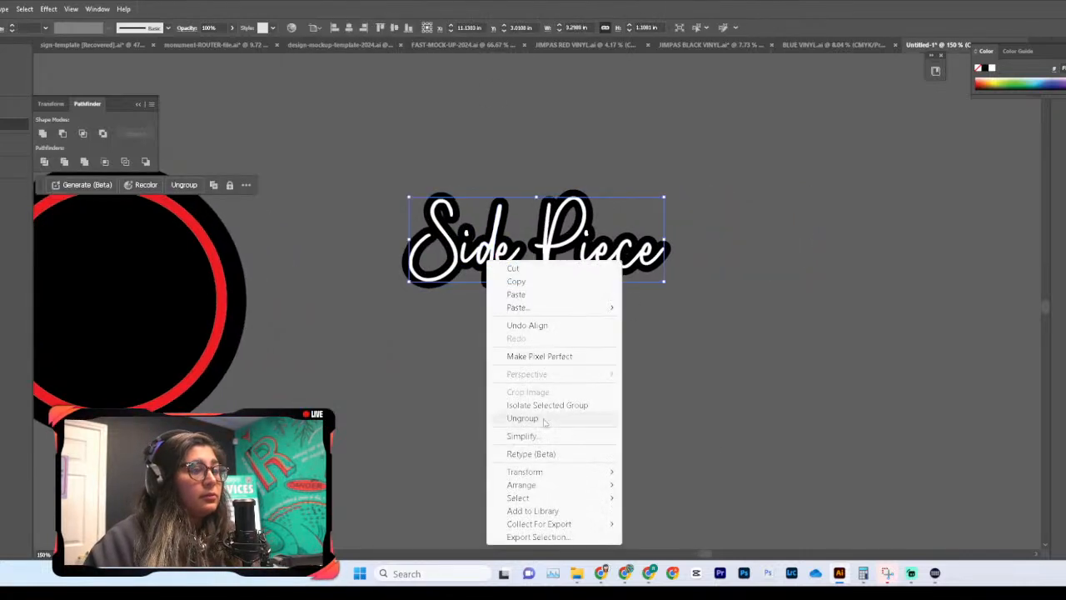
click(547, 406)
double_click(546, 416)
right_click(484, 250)
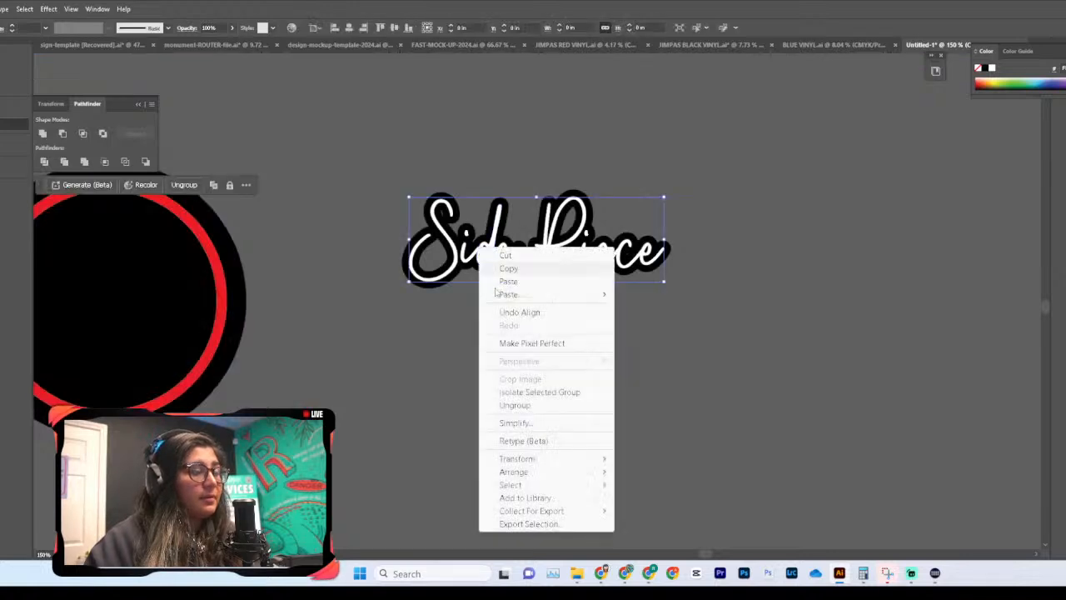
click(510, 405)
click(550, 158)
click(615, 275)
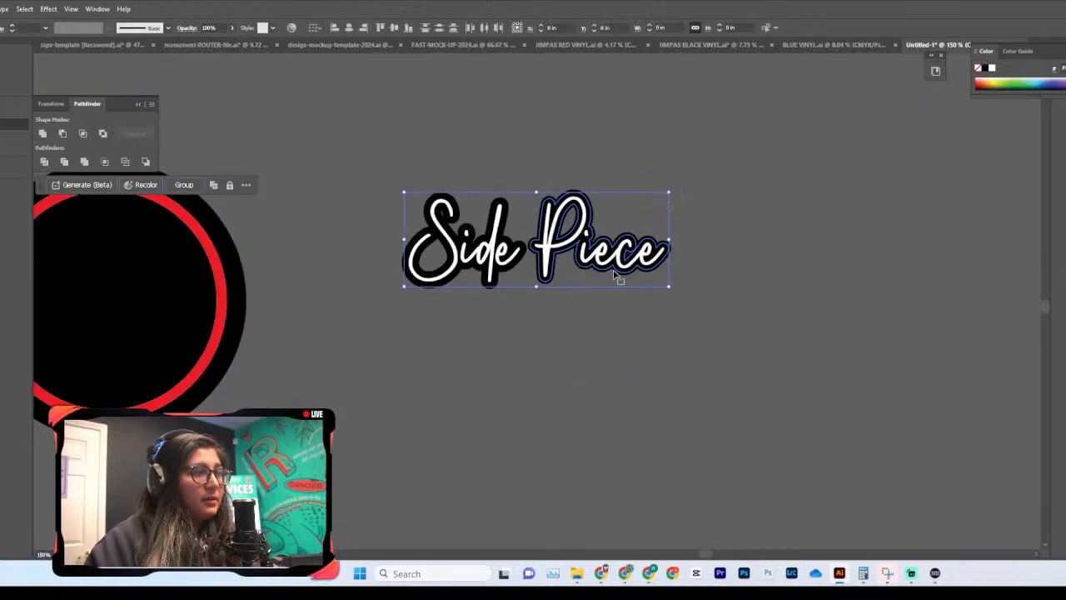
click(566, 337)
drag(570, 242, 558, 338)
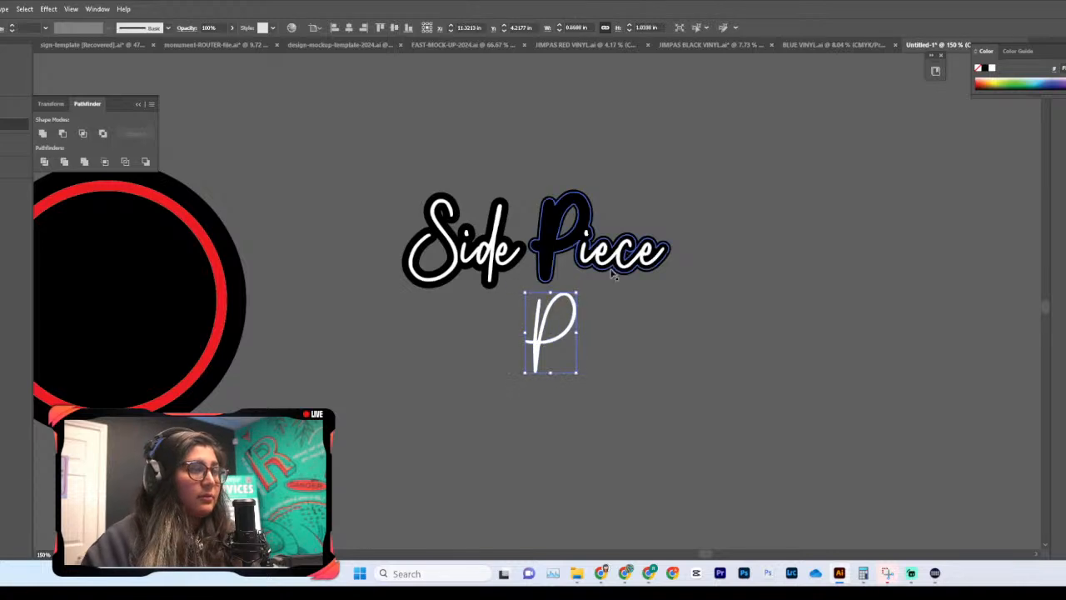
key(ctrl+z)
Step: Ungroup the black outline behind the script into separate pieces for the two words
click(610, 192)
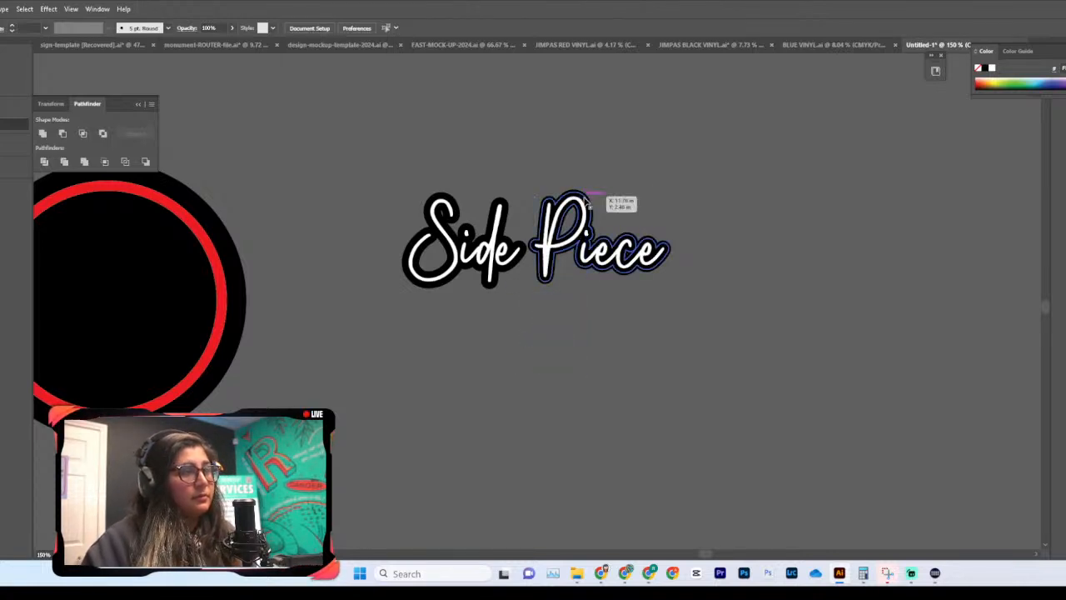
right_click(585, 198)
click(639, 355)
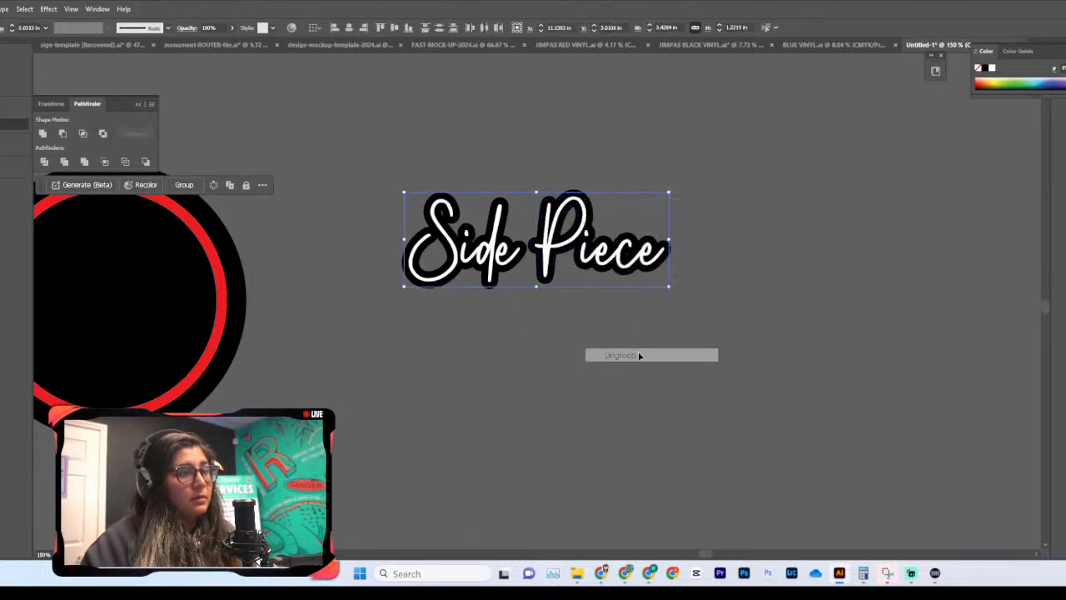
click(675, 350)
Step: Move "Piece" with its black outline below "Side" and group each word with its own outline
click(545, 242)
drag(546, 242, 533, 379)
key(ctrl+g)
click(544, 212)
click(462, 275)
drag(543, 377, 532, 310)
Step: Move the two stacked words onto the empty black circle with the red ring
scroll(583, 291, left, 5)
click(747, 245)
drag(747, 245, 250, 334)
click(533, 307)
Step: Shift the word "Piece" to the left and slightly down inside the circle
scroll(533, 306, down, 6)
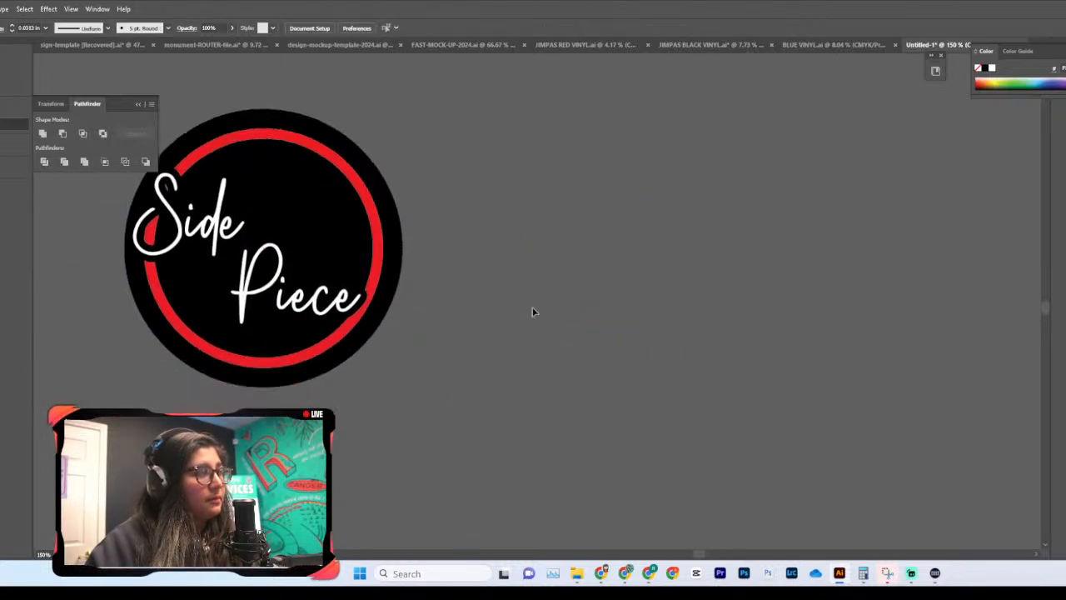
scroll(360, 250, left, 6)
scroll(433, 292, up, 5)
click(450, 318)
drag(454, 340, 428, 357)
Step: Enlarge the word "Piece" slightly so it spans more of the circle
click(628, 369)
key(ctrl+plus)
scroll(495, 421, left, 3)
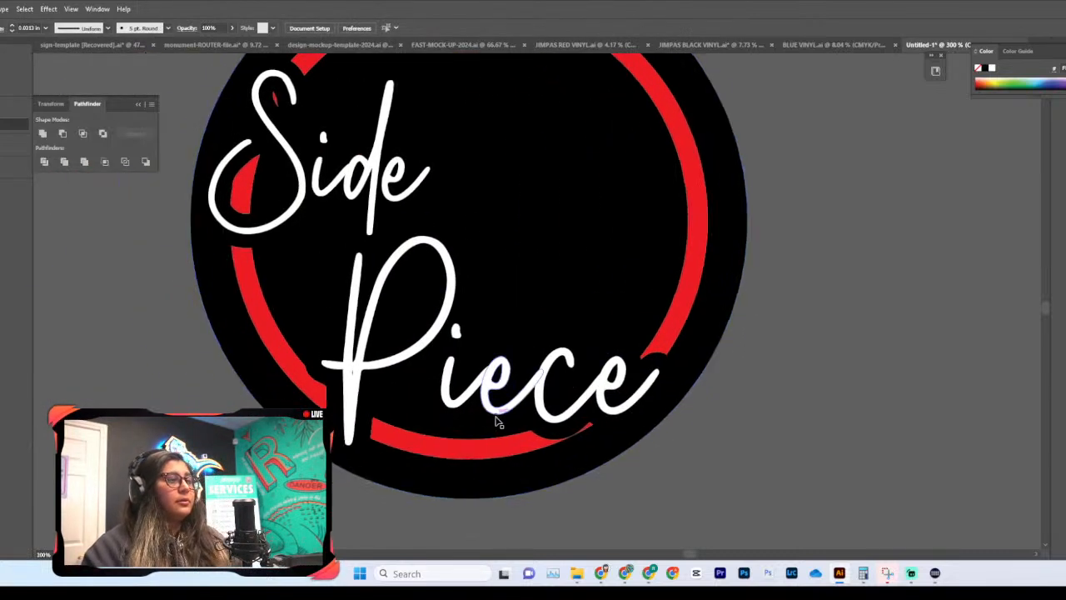
click(350, 400)
drag(311, 343, 302, 343)
drag(671, 341, 682, 342)
click(864, 428)
Step: Enlarge the word "Side" to about 2.22 in wide and position it above "Piece" in the circle
scroll(834, 427, up, 3)
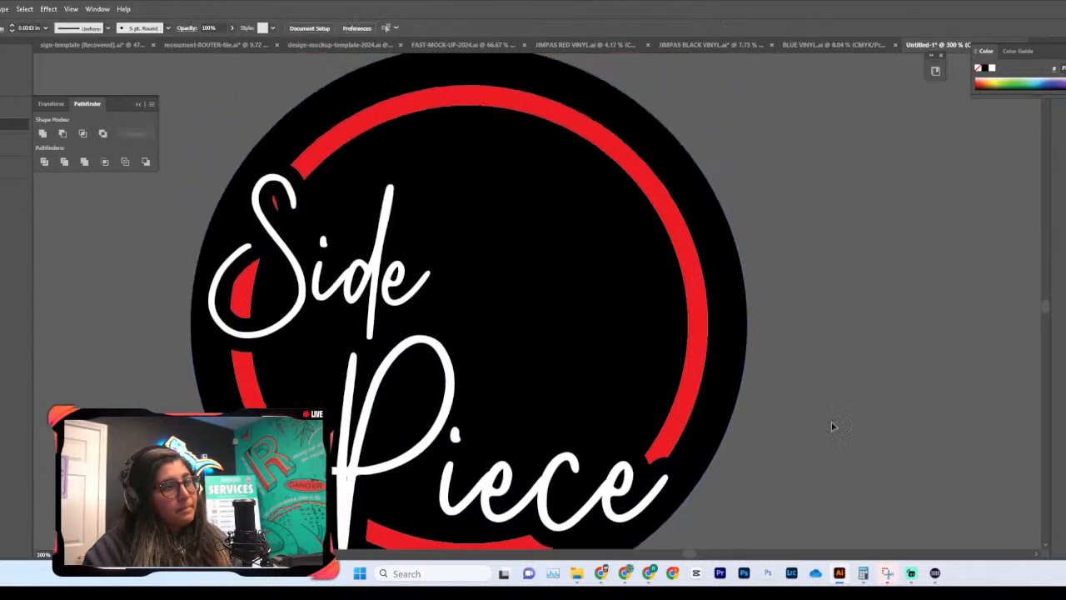
click(383, 265)
drag(439, 260, 543, 303)
drag(445, 281, 472, 255)
Step: Bring the word "Side" to the front and enlarge it a little further
right_click(471, 255)
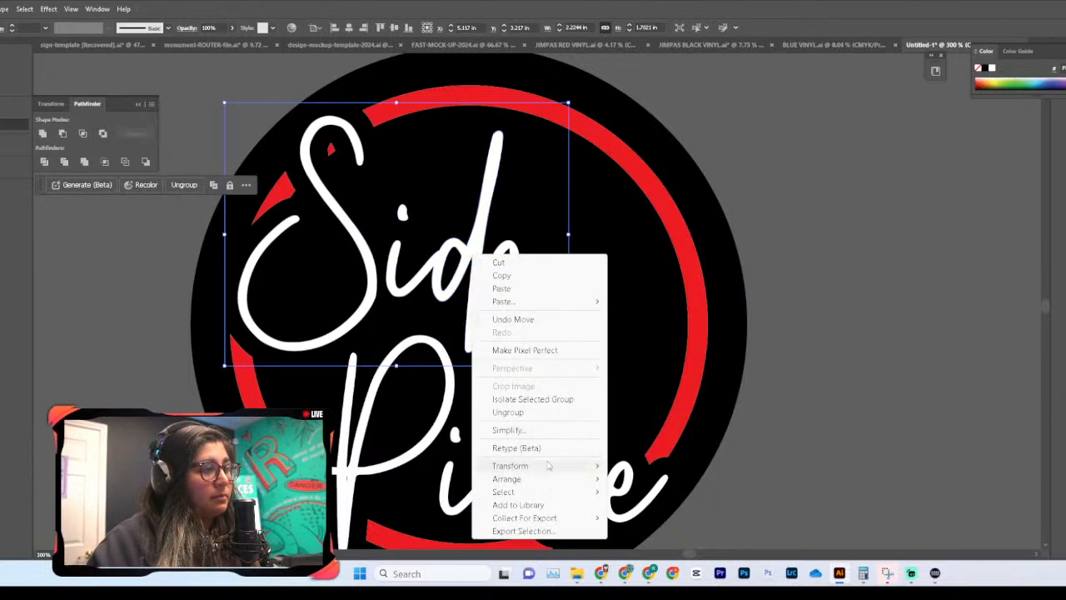
mouse_move(544, 478)
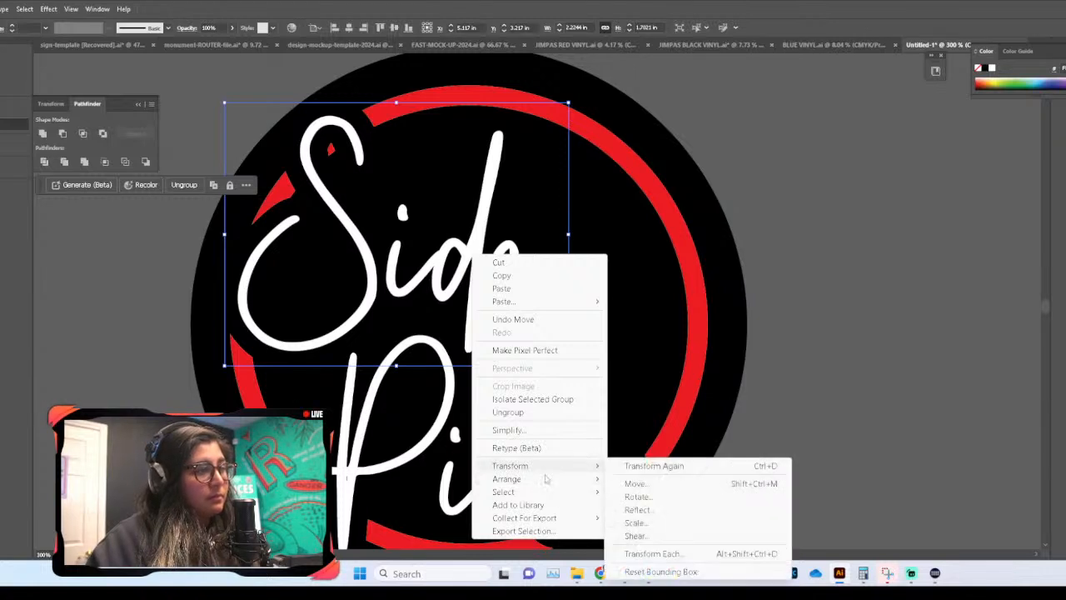
click(649, 479)
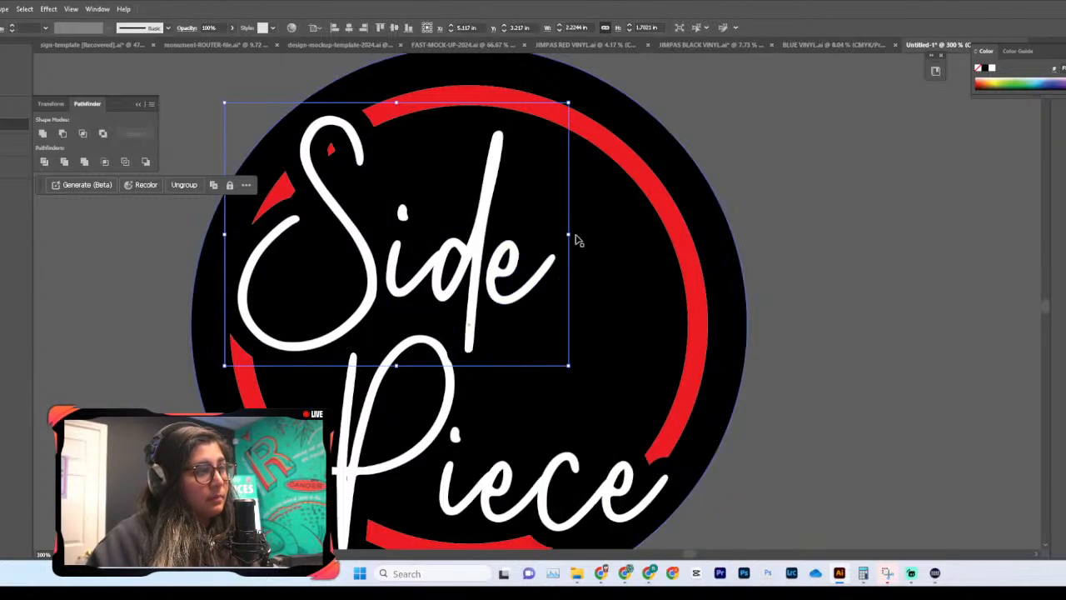
drag(571, 235, 592, 236)
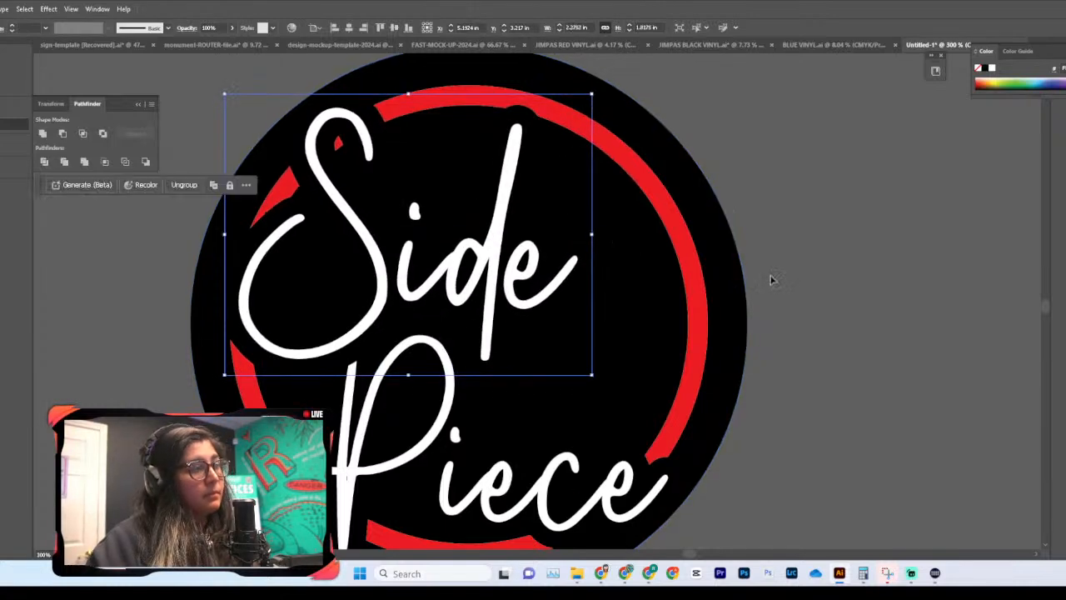
click(769, 278)
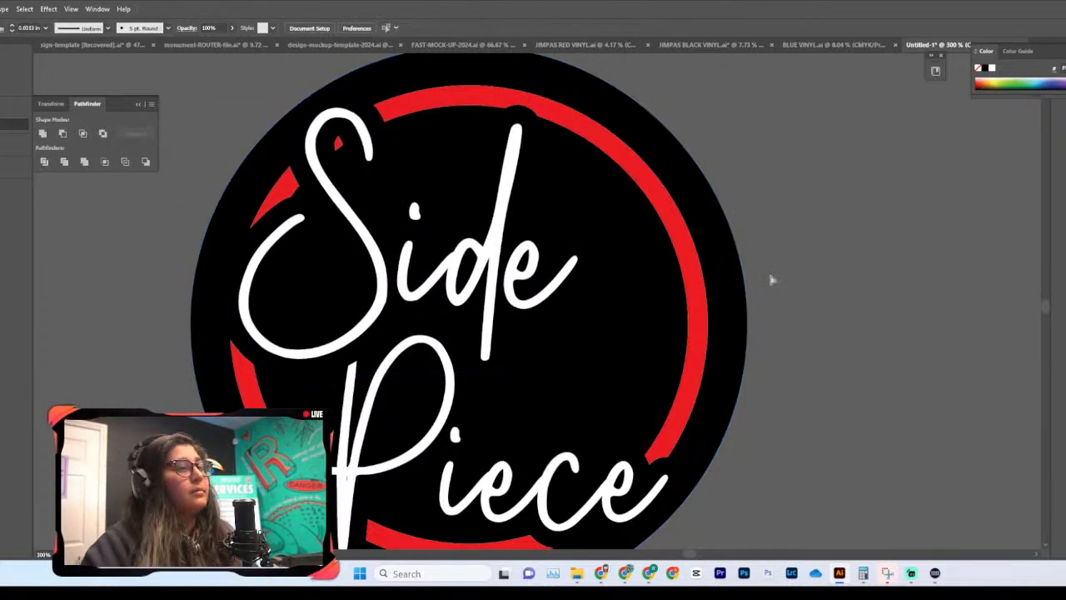
Step: Reduce the word "Side" slightly in size within the circle
key(ctrl+minus)
key(ctrl+minus)
key(ctrl+minus)
key(ctrl+minus)
key(ctrl+plus)
key(ctrl+plus)
key(ctrl+plus)
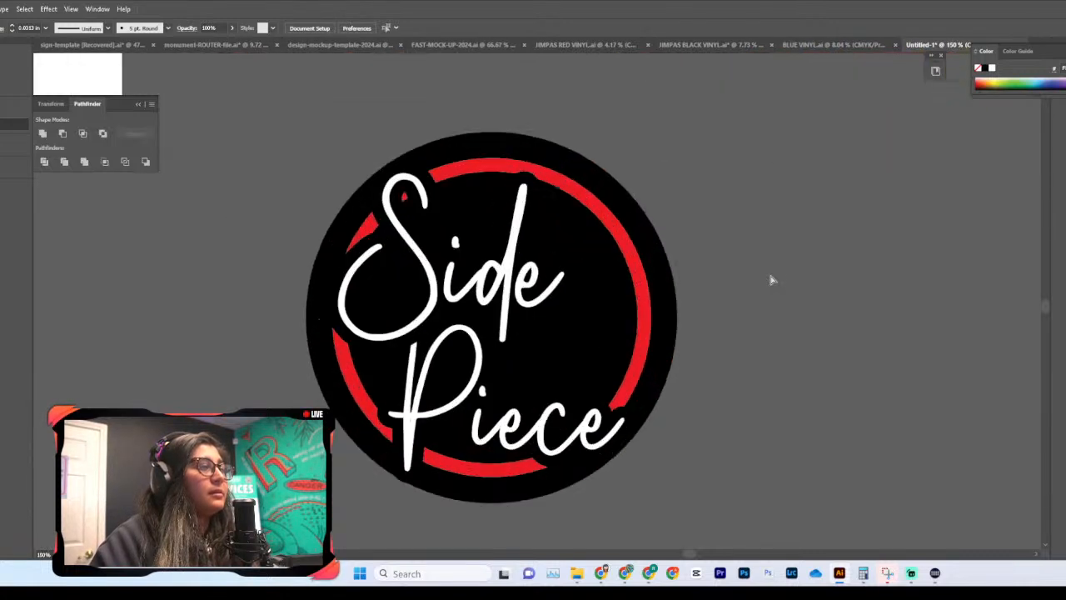
scroll(757, 243, up, 2)
click(557, 370)
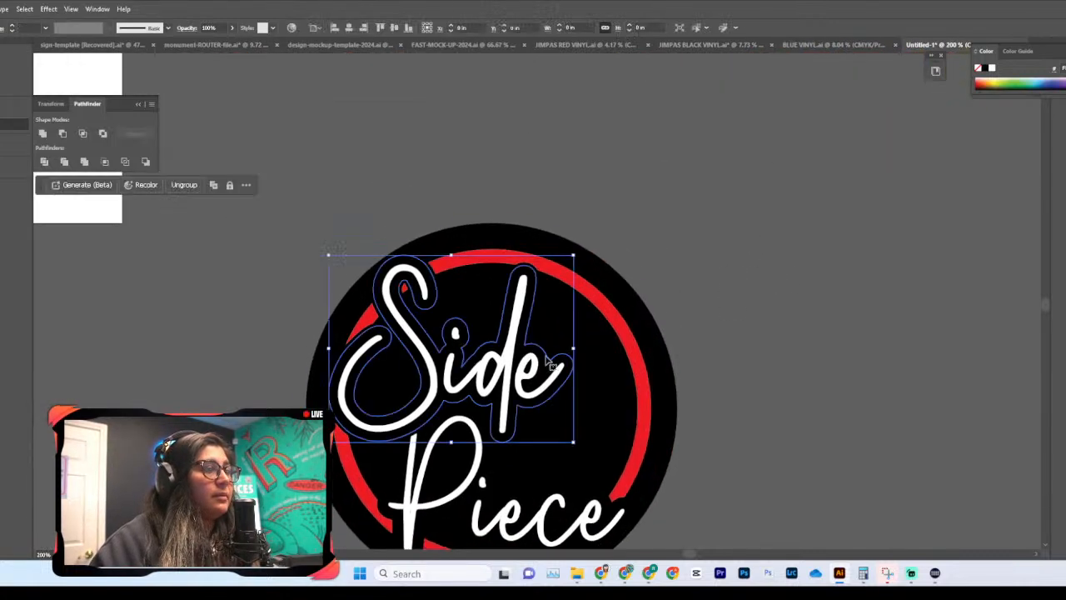
scroll(547, 303, down, 1)
mouse_move(575, 285)
mouse_down()
mouse_move(628, 289)
mouse_move(554, 292)
mouse_move(566, 289)
mouse_up()
click(744, 333)
scroll(744, 333, down, 1)
scroll(744, 333, down, 1)
click(512, 345)
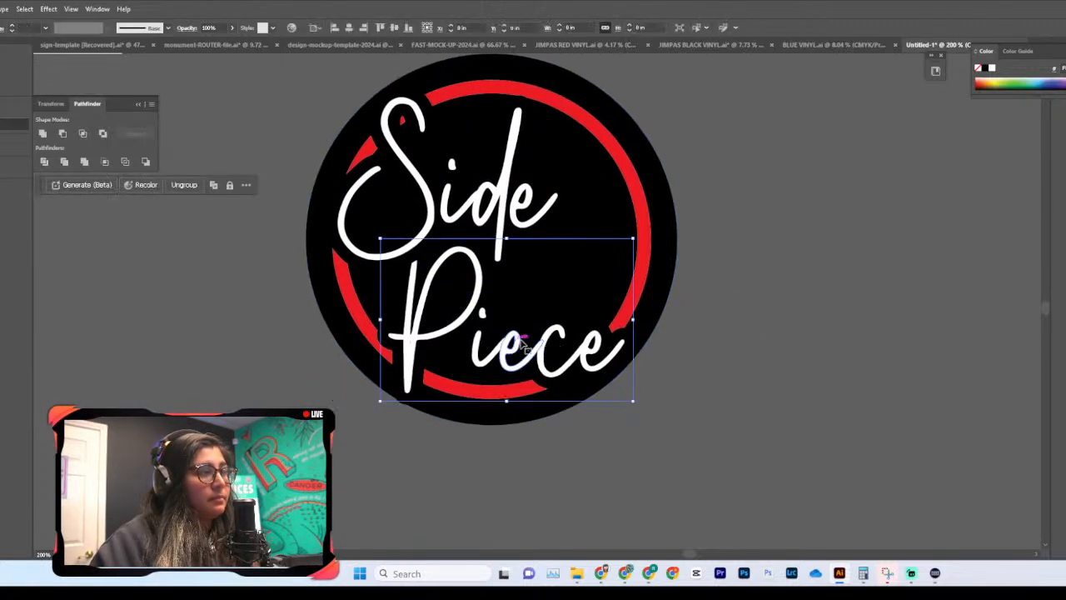
shift+click(481, 218)
click(774, 394)
scroll(580, 366, up, 3)
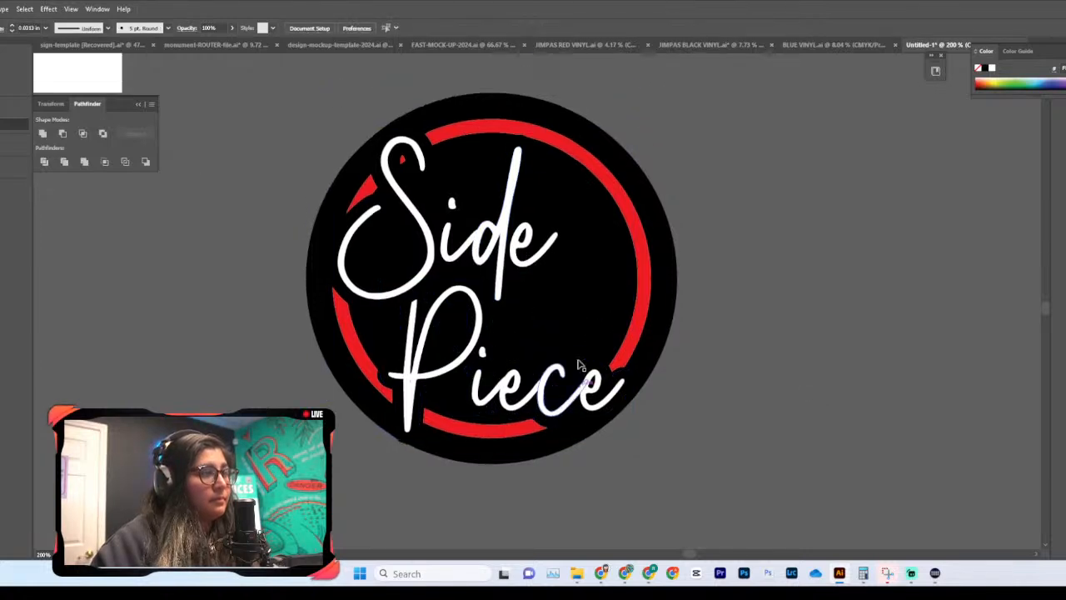
Step: Rotate the word "Piece" counterclockwise so it slants upward, and reposition it in the lower half of the circle
click(560, 408)
drag(650, 315, 591, 256)
drag(567, 398, 566, 378)
Step: Rotate the word "Side" counterclockwise to match the slant of "Piece" and nudge it into place
click(537, 288)
drag(578, 170, 545, 139)
mouse_move(508, 278)
mouse_down()
mouse_move(492, 267)
mouse_move(502, 283)
mouse_up()
Step: Bring the slanted word "Piece" in front of "Side"
click(493, 428)
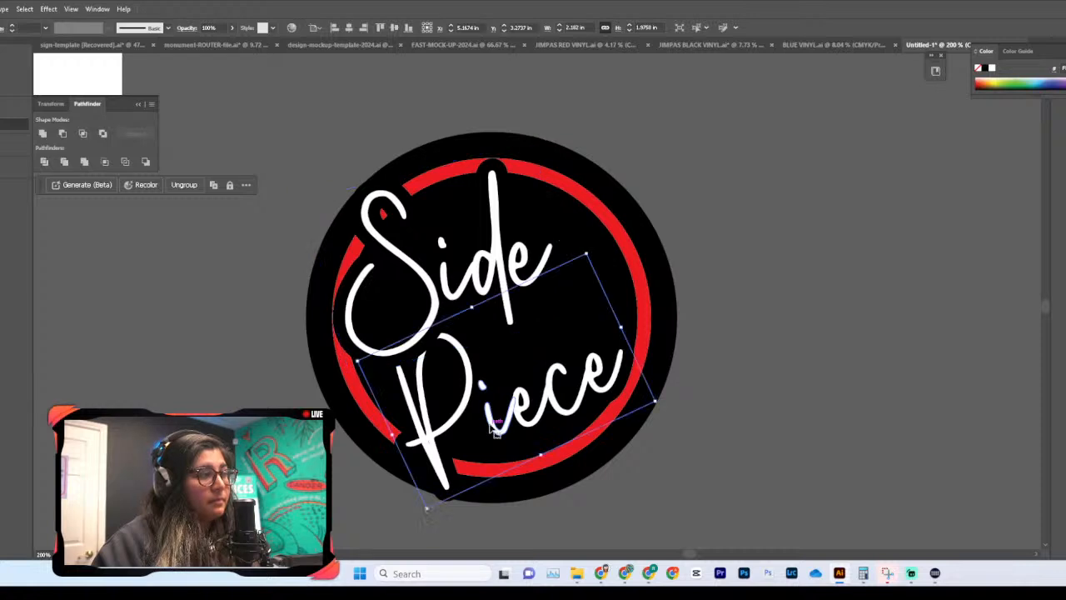
right_click(496, 423)
mouse_move(586, 355)
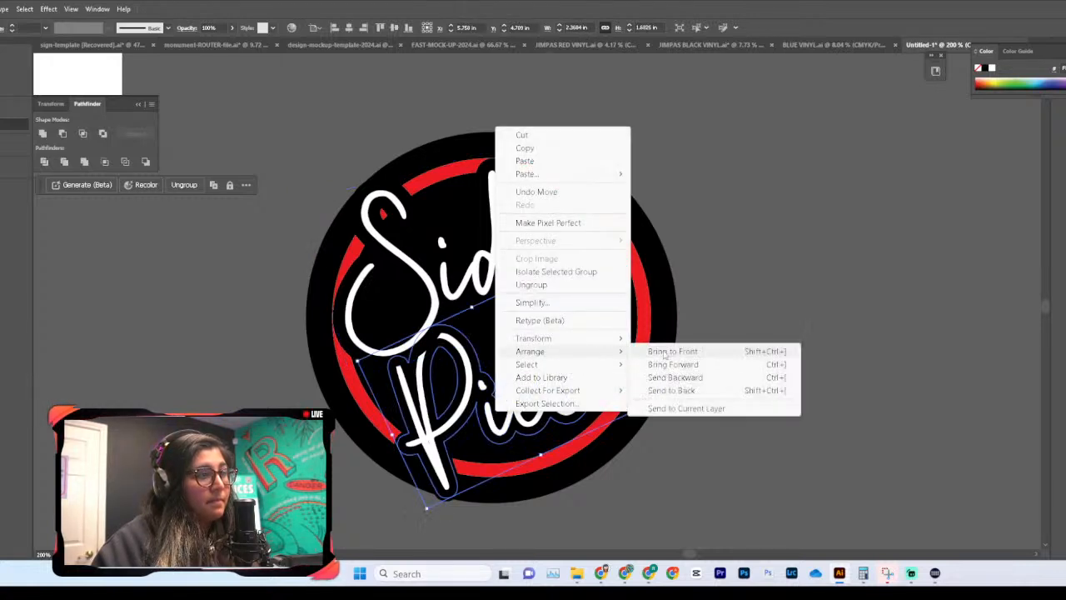
click(666, 354)
click(802, 403)
Step: Move the slanted word "Piece" right and up so its last letter crosses the red ring
scroll(779, 423, down, 2)
drag(557, 373, 589, 357)
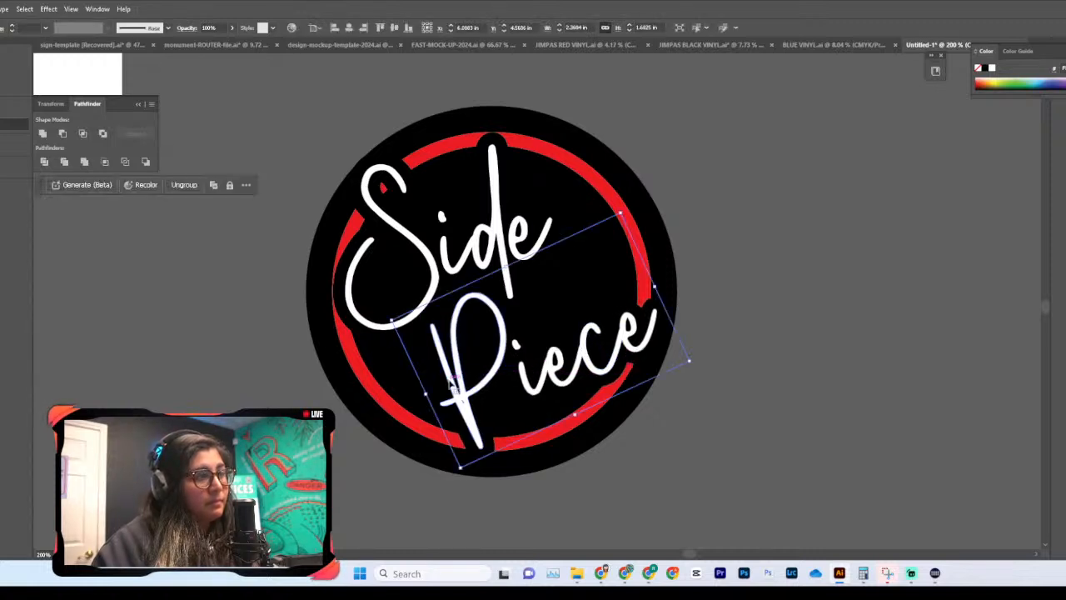
click(852, 425)
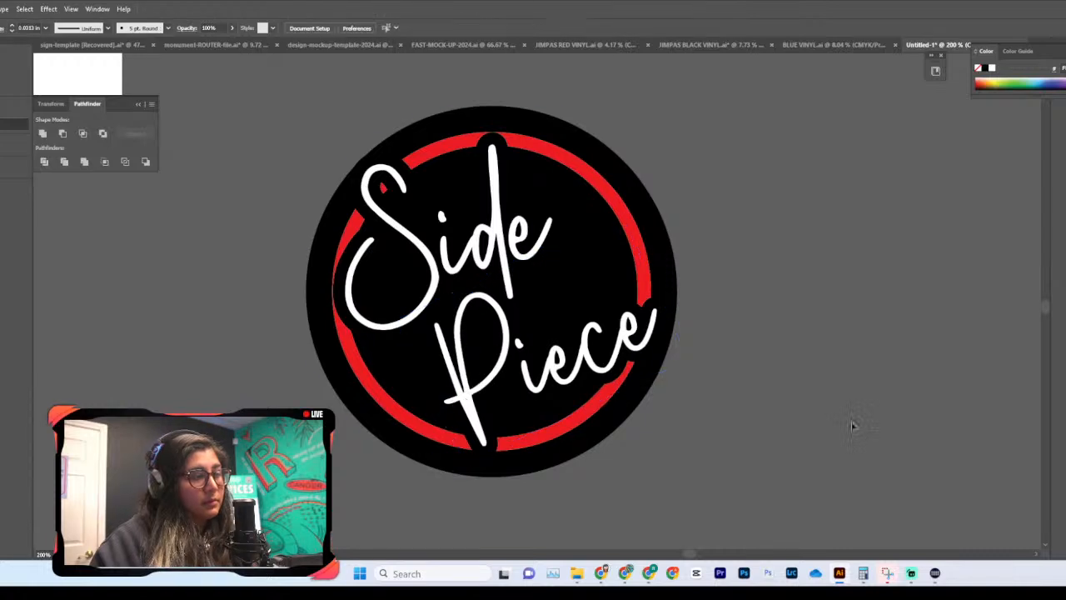
Step: Examine the slanted two-line logo at smaller and larger sizes
scroll(852, 426, down, 2)
scroll(852, 426, up, 3)
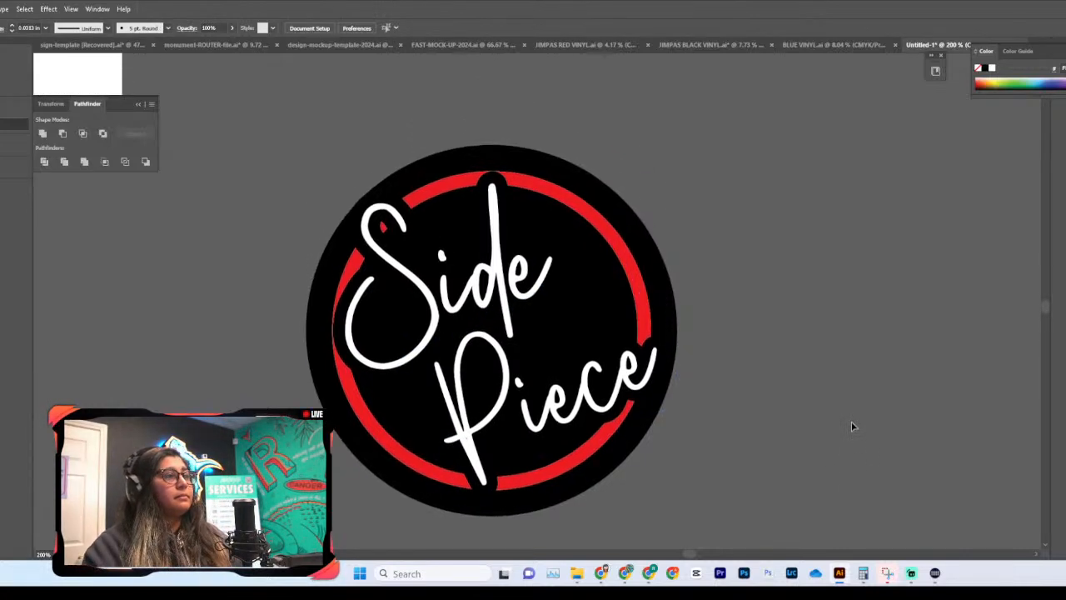
key(ctrl+minus)
key(ctrl+minus)
key(ctrl+minus)
key(ctrl+minus)
key(ctrl+minus)
key(ctrl+equal)
key(ctrl+equal)
key(ctrl+equal)
key(ctrl+equal)
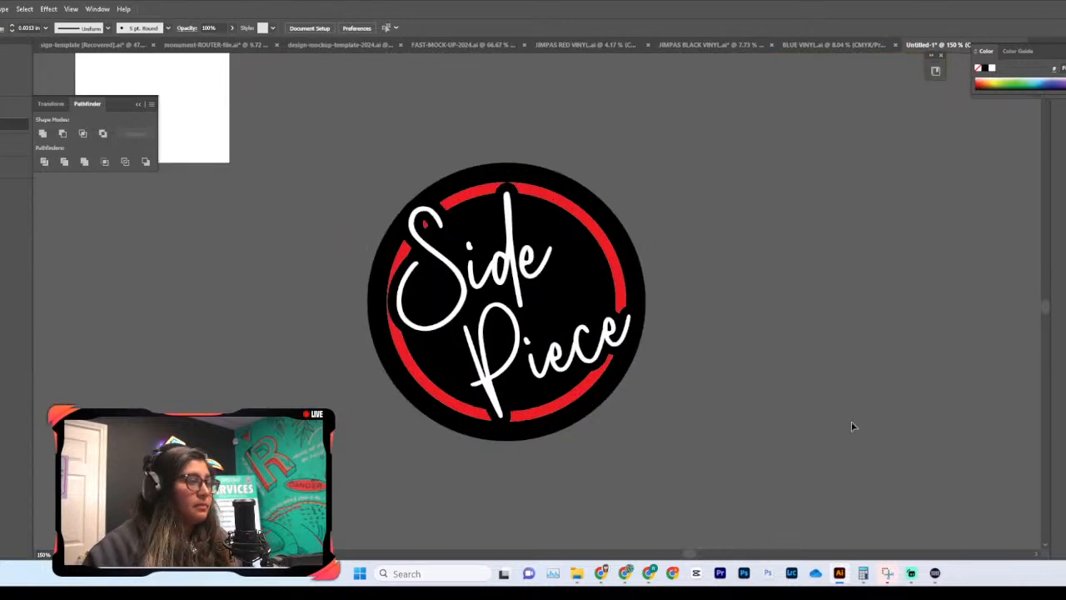
Step: Rotate both words slightly clockwise to reduce their slant
click(500, 341)
drag(638, 180, 645, 194)
click(709, 326)
scroll(538, 262, down, 8)
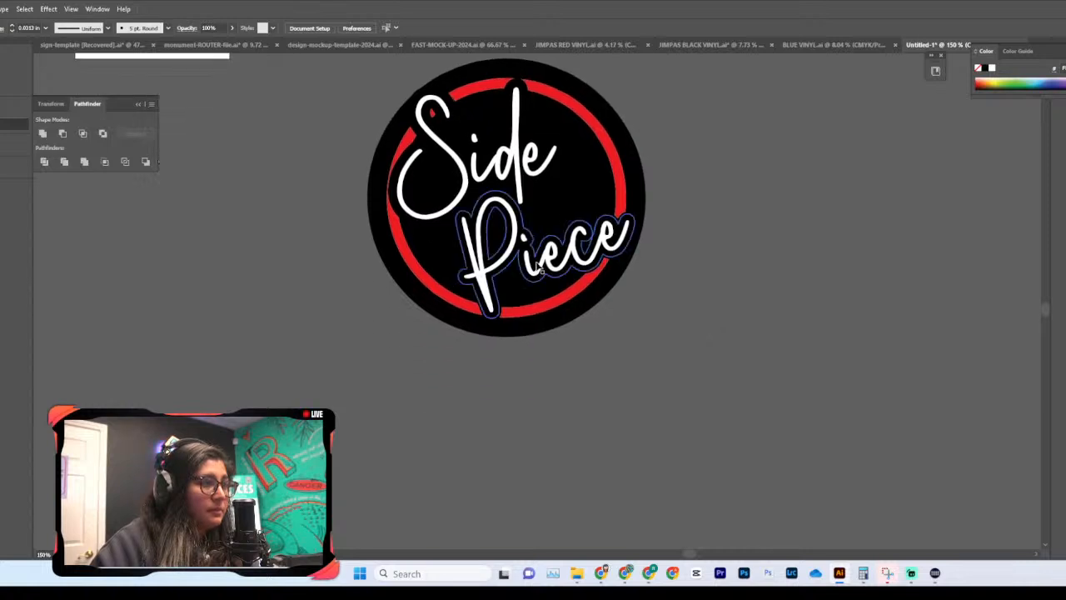
Step: Move the word "Side" slightly down, closer to "Piece", and fine-tune its bounding box
scroll(534, 275, up, 7)
drag(519, 263, 523, 270)
drag(560, 166, 550, 162)
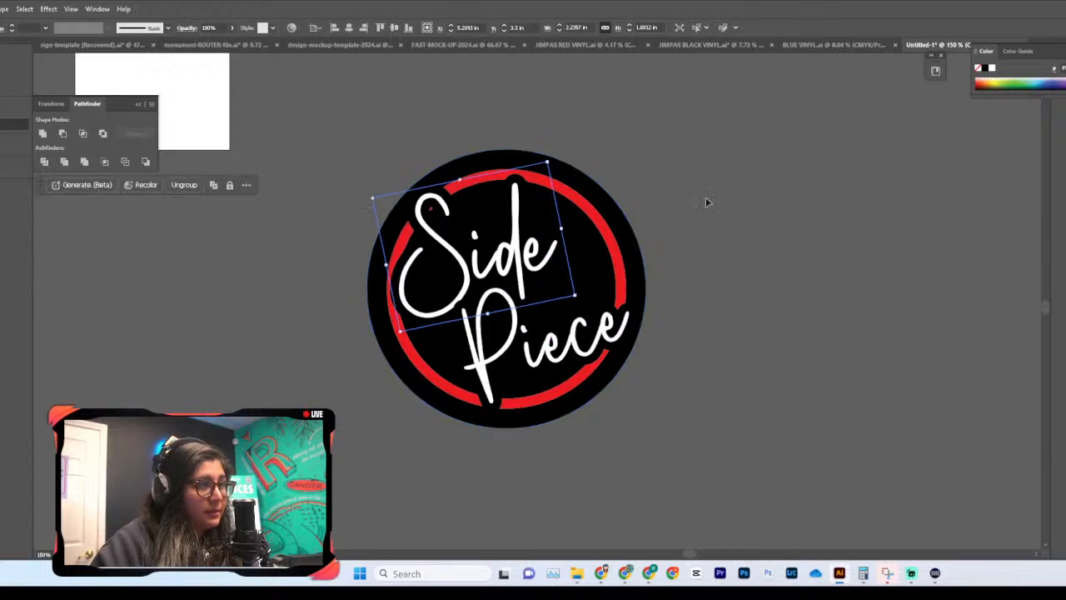
click(716, 244)
Step: Rotate the word "Piece" slightly clockwise to flatten its slant
drag(546, 349, 547, 349)
drag(614, 236, 623, 250)
click(720, 322)
Step: Move the word "Piece" left and down to open space between it and "Side"
key(ctrl+minus)
key(ctrl+minus)
key(ctrl+minus)
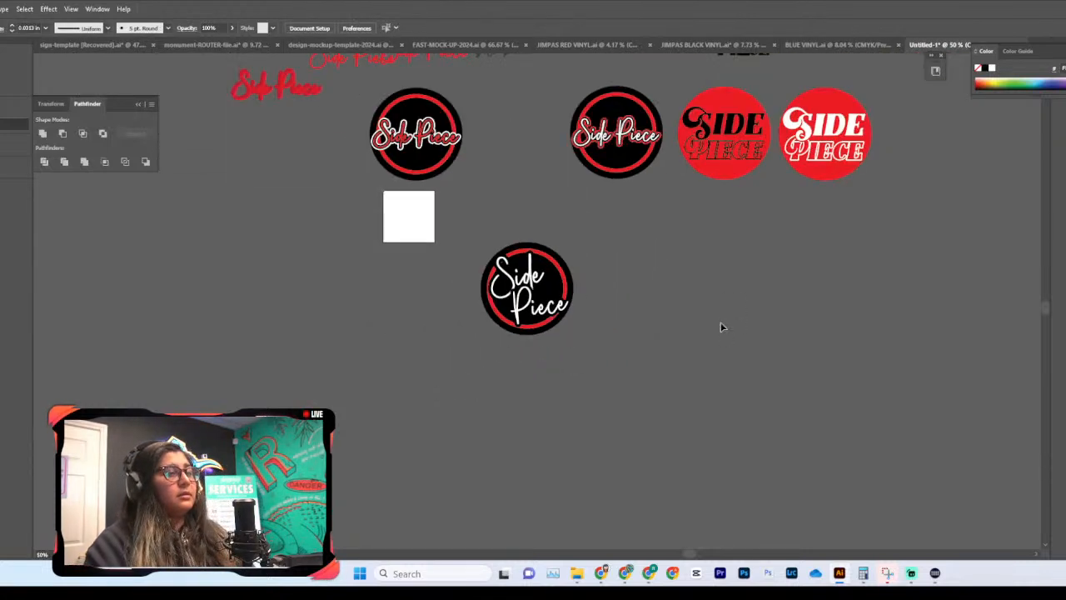
key(ctrl+plus)
key(ctrl+plus)
key(ctrl+plus)
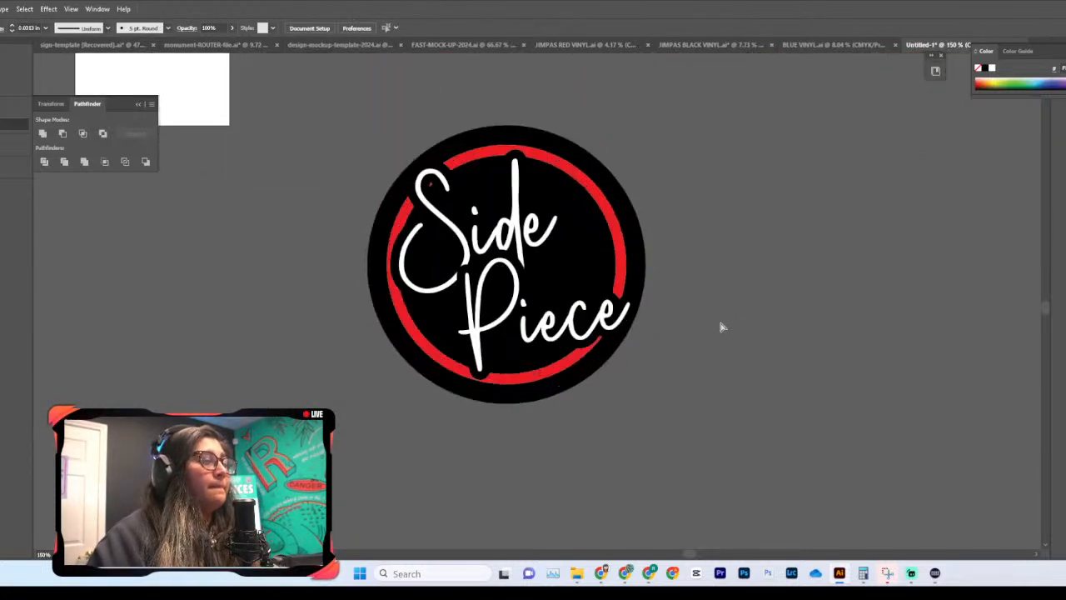
key(ctrl+plus)
drag(630, 327, 609, 360)
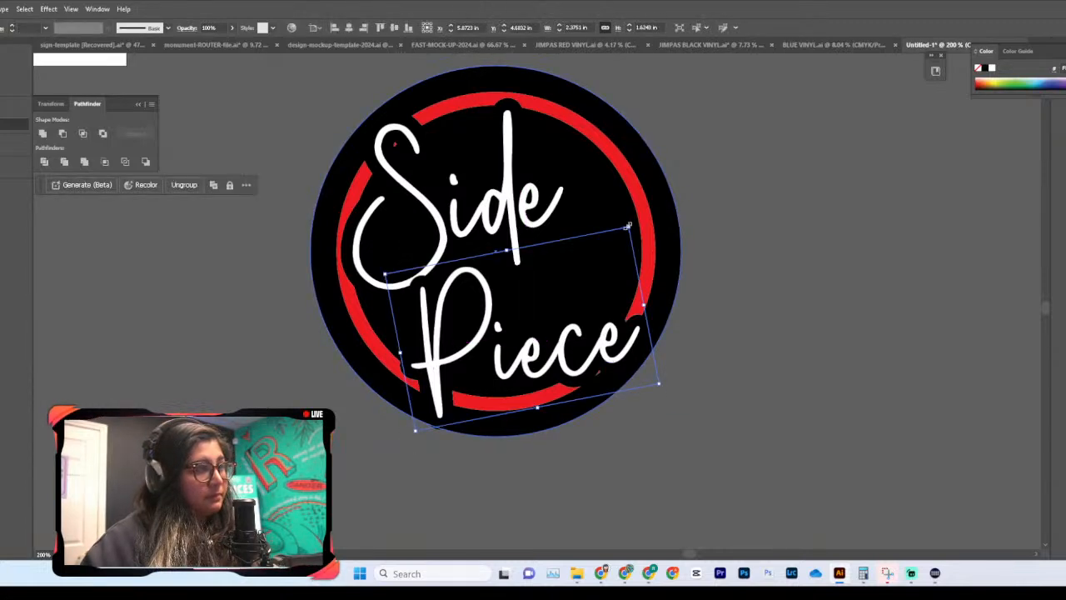
click(824, 327)
Step: Compare the two-line script logo with the other circle designs at reduced size
key(ctrl+minus)
key(ctrl+minus)
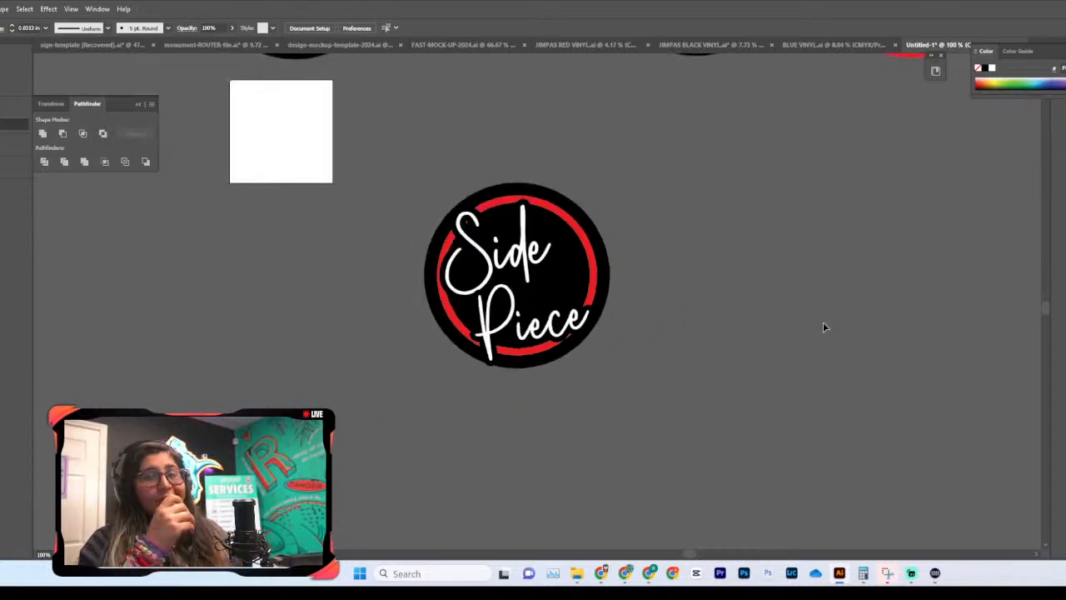
key(ctrl+minus)
key(ctrl+minus)
key(ctrl+minus)
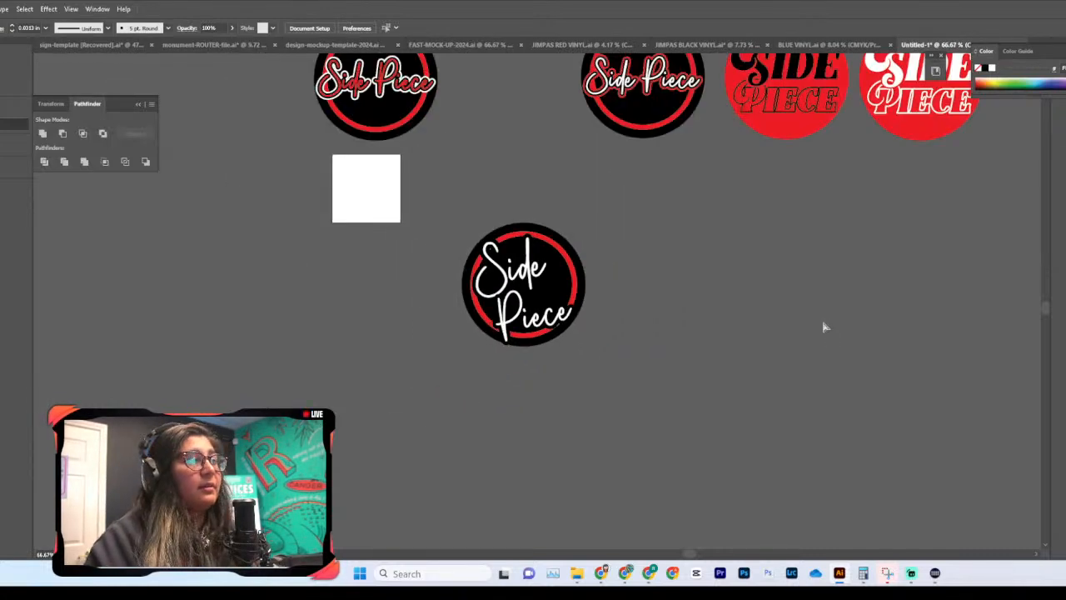
key(ctrl+minus)
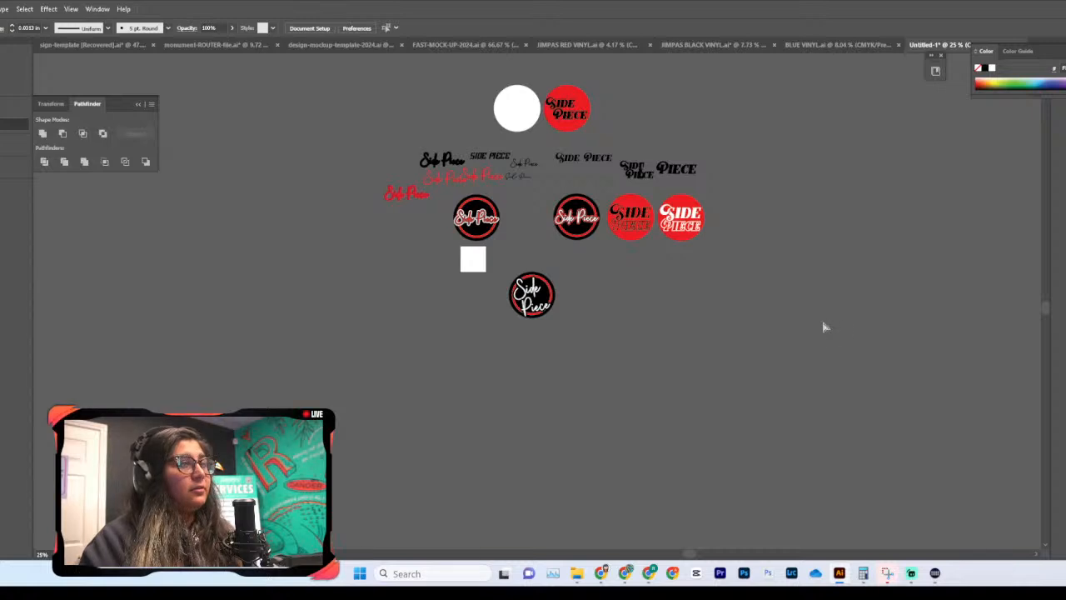
key(ctrl+plus)
key(ctrl+plus)
key(ctrl+plus)
key(ctrl+plus)
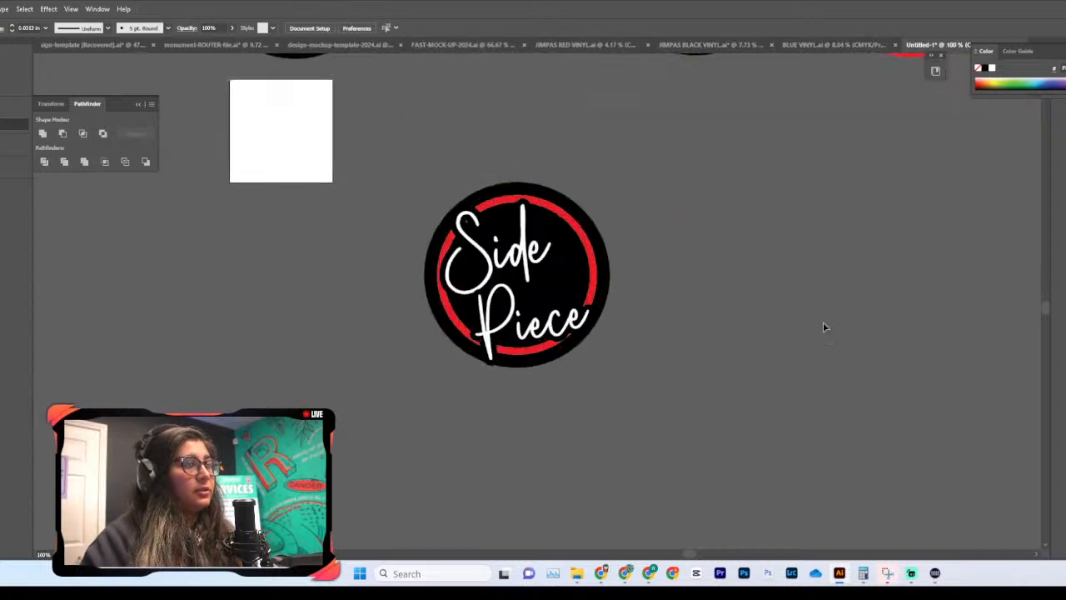
key(ctrl+plus)
Step: Move the word "Piece" slightly up, closer to "Side", on the black circle
click(536, 265)
click(763, 322)
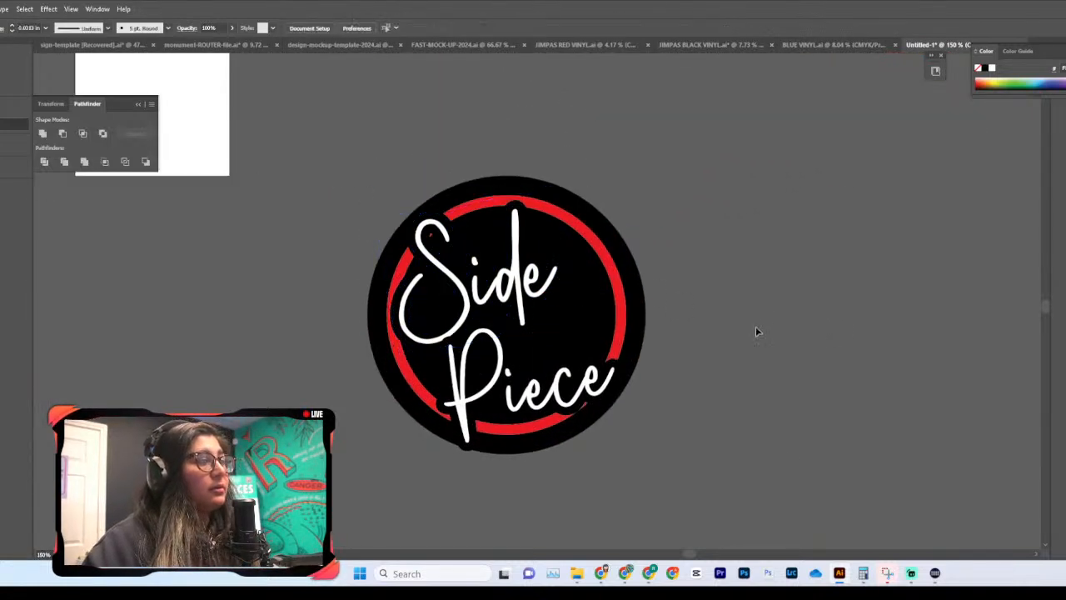
scroll(631, 446, up, 2)
drag(548, 444, 546, 437)
click(759, 397)
Step: Rotate the word "Side" slightly clockwise to flatten its slant
click(482, 291)
click(517, 287)
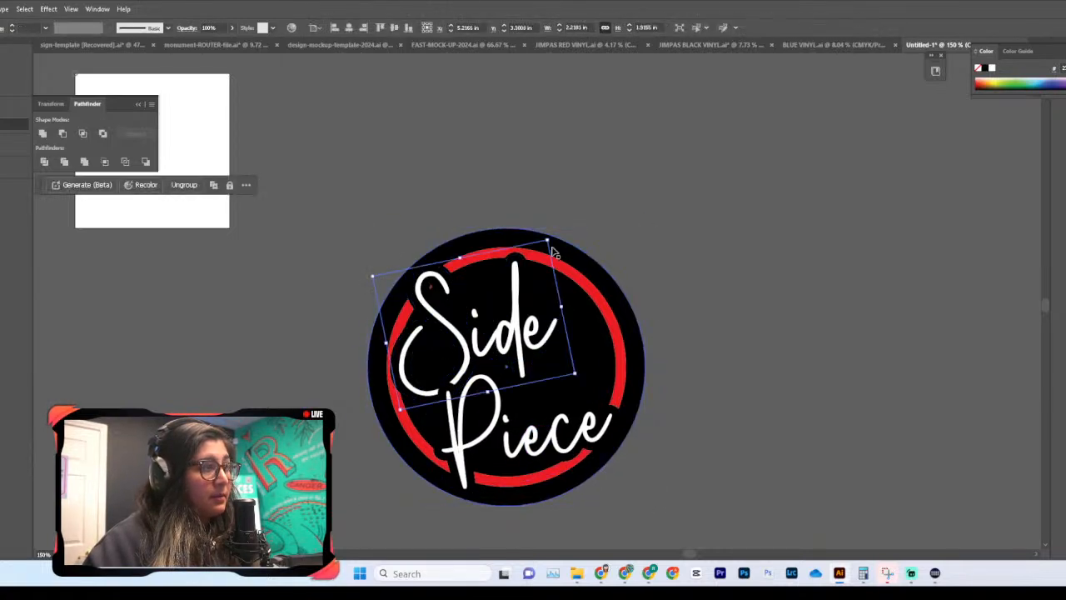
drag(551, 241, 552, 248)
drag(553, 250, 554, 253)
click(772, 312)
Step: Check the balance of the adjusted script lettering at reduced and full size
scroll(773, 313, down, 1)
key(ctrl+minus)
key(ctrl+minus)
key(ctrl+minus)
key(ctrl+plus)
key(ctrl+plus)
key(ctrl+plus)
key(ctrl+plus)
Step: Enlarge the word "Piece" slightly and refit it beneath "Side" so it spans more of the circle
click(547, 375)
mouse_move(434, 363)
mouse_down()
mouse_move(423, 366)
mouse_move(450, 359)
mouse_up()
drag(570, 351, 572, 352)
mouse_move(617, 314)
mouse_down()
mouse_move(631, 314)
mouse_move(610, 331)
mouse_up()
click(763, 348)
Step: Bring the word "Side" to the front so its outline overlaps "Piece"
right_click(542, 243)
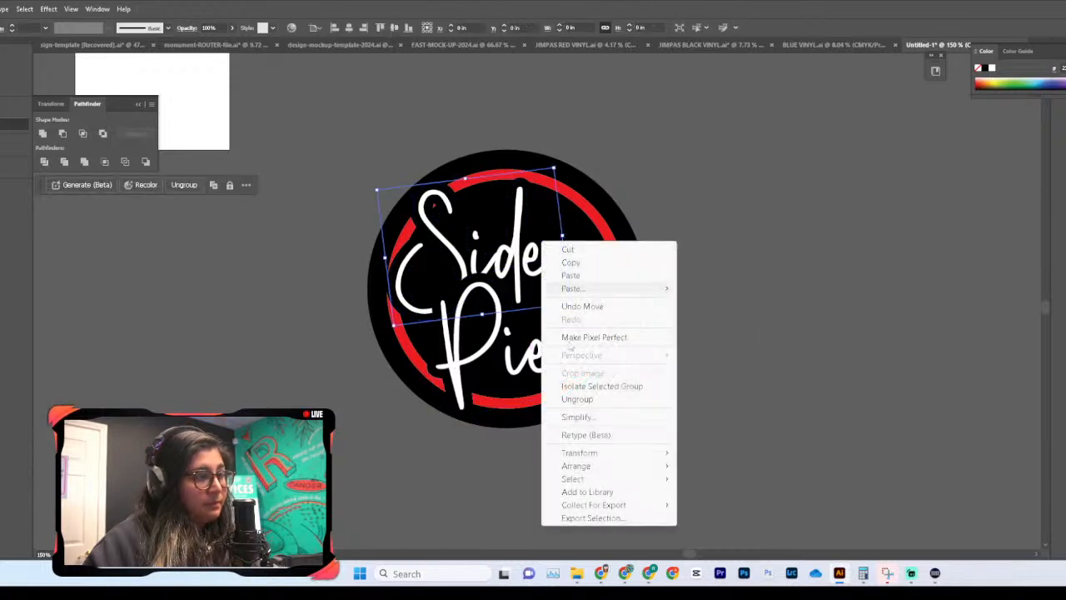
mouse_move(619, 469)
click(718, 467)
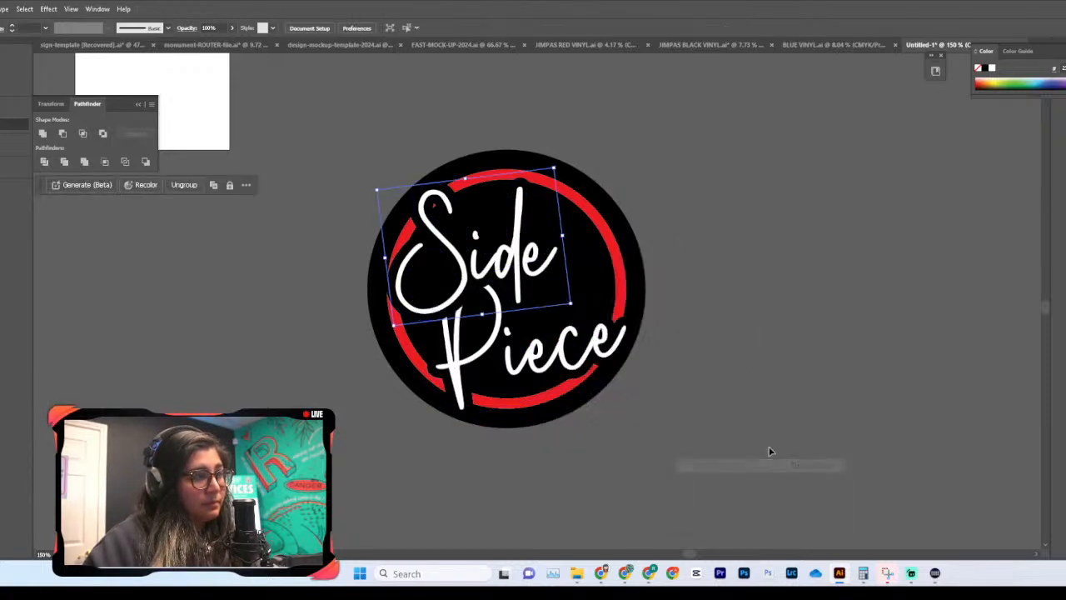
click(769, 452)
Step: Bring the word "Piece" to the front so its outline overlaps "Side"
scroll(770, 449, up, 2)
scroll(757, 425, down, 4)
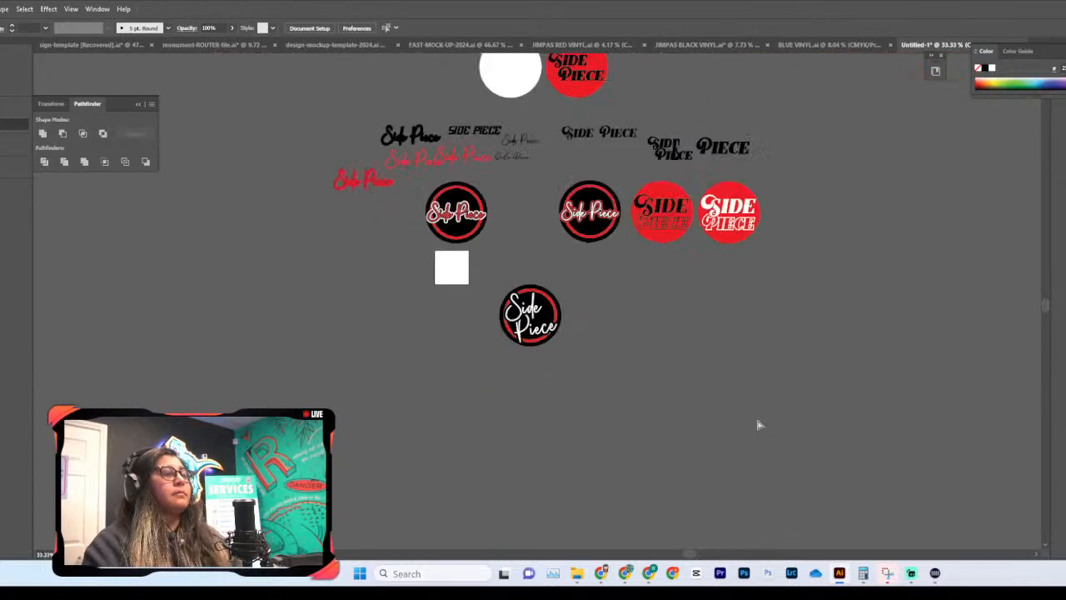
scroll(757, 425, up, 2)
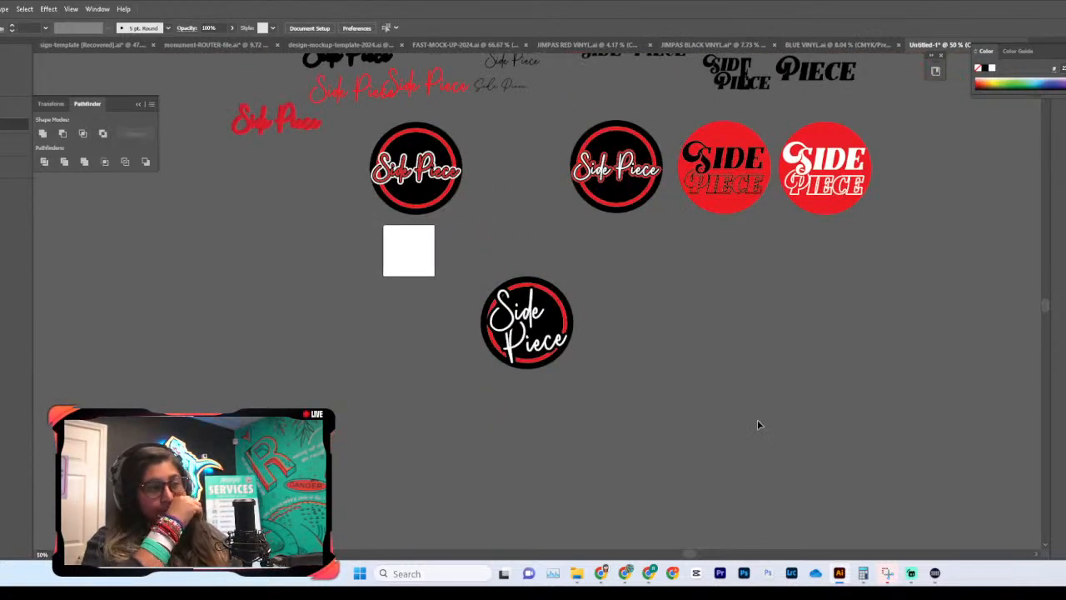
key(ctrl+minus)
key(ctrl+plus)
key(ctrl+plus)
key(ctrl+plus)
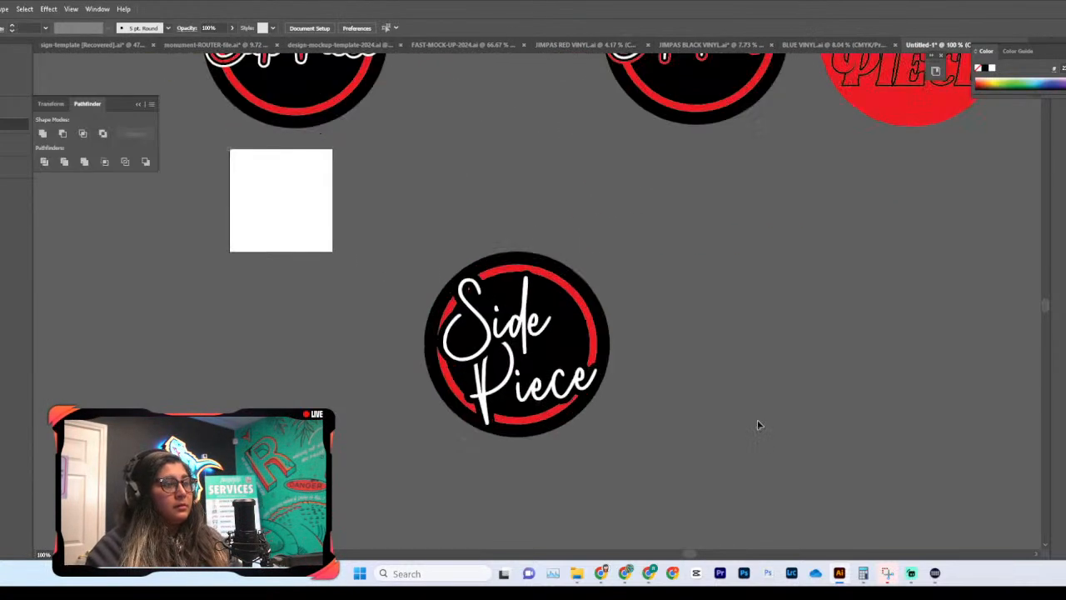
click(540, 401)
right_click(539, 405)
mouse_move(627, 334)
click(745, 332)
click(764, 360)
Step: Examine the layered two-line script logo up close and beside the other circle designs
scroll(767, 361, down, 2)
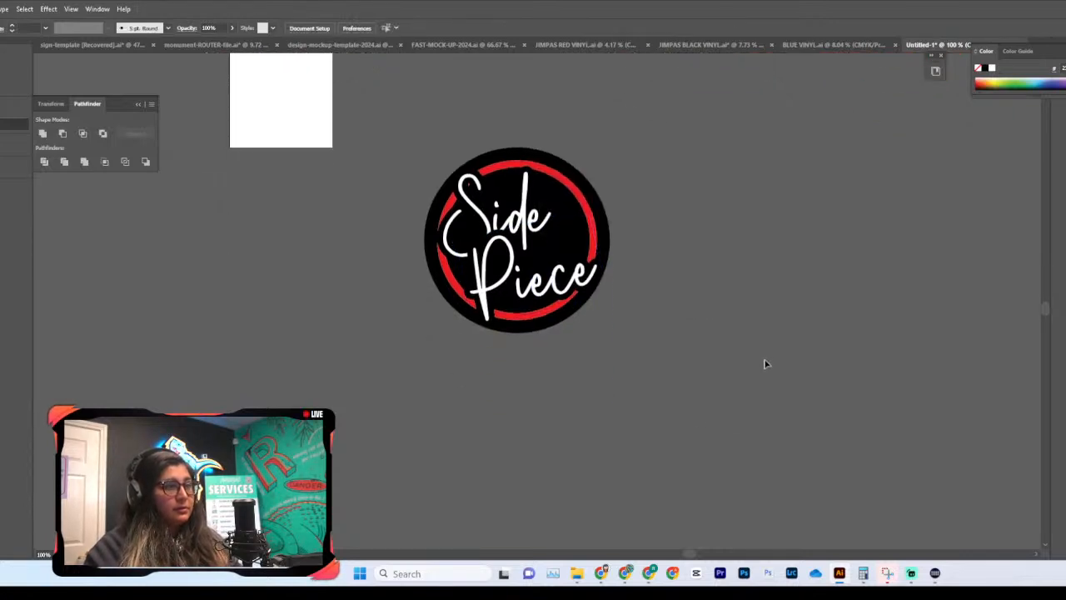
scroll(767, 364, up, 2)
key(ctrl+minus)
key(ctrl+minus)
key(ctrl+minus)
key(ctrl+minus)
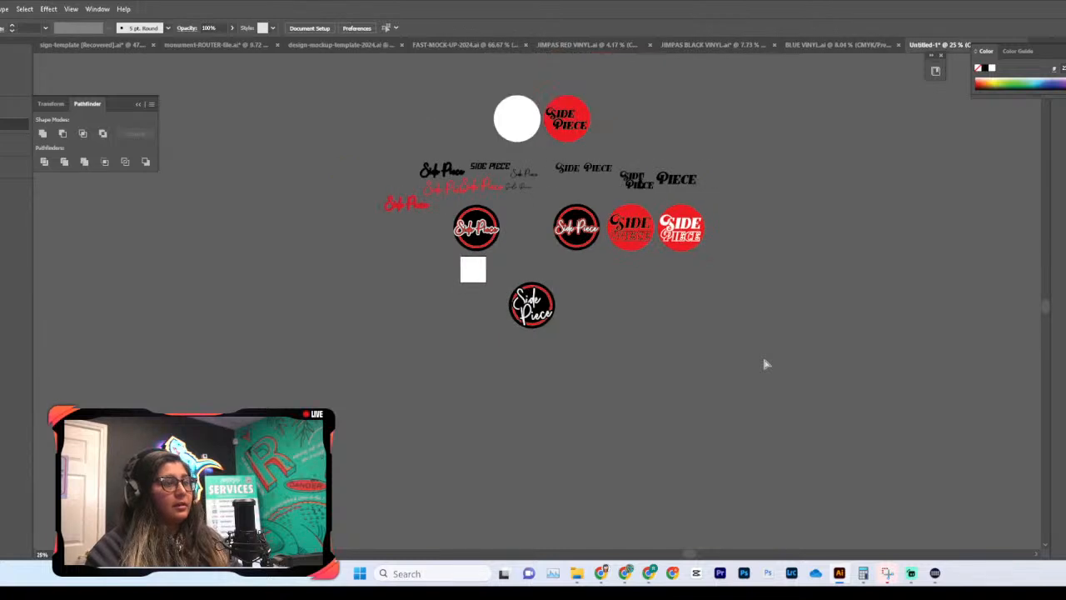
key(ctrl+plus)
key(ctrl+plus)
key(ctrl+plus)
key(ctrl+plus)
scroll(766, 364, down, 2)
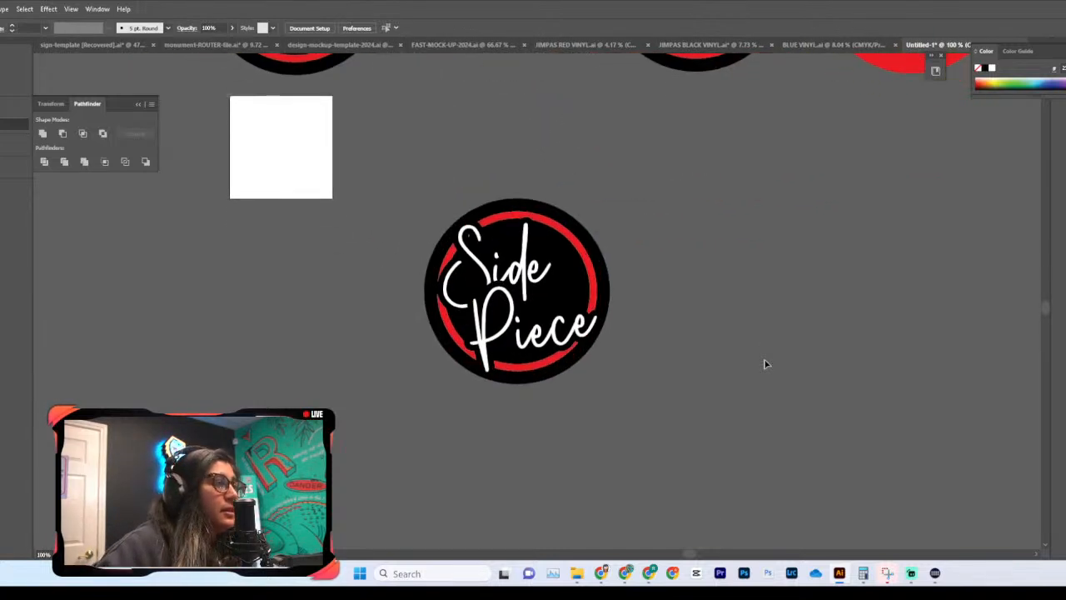
scroll(767, 364, up, 6)
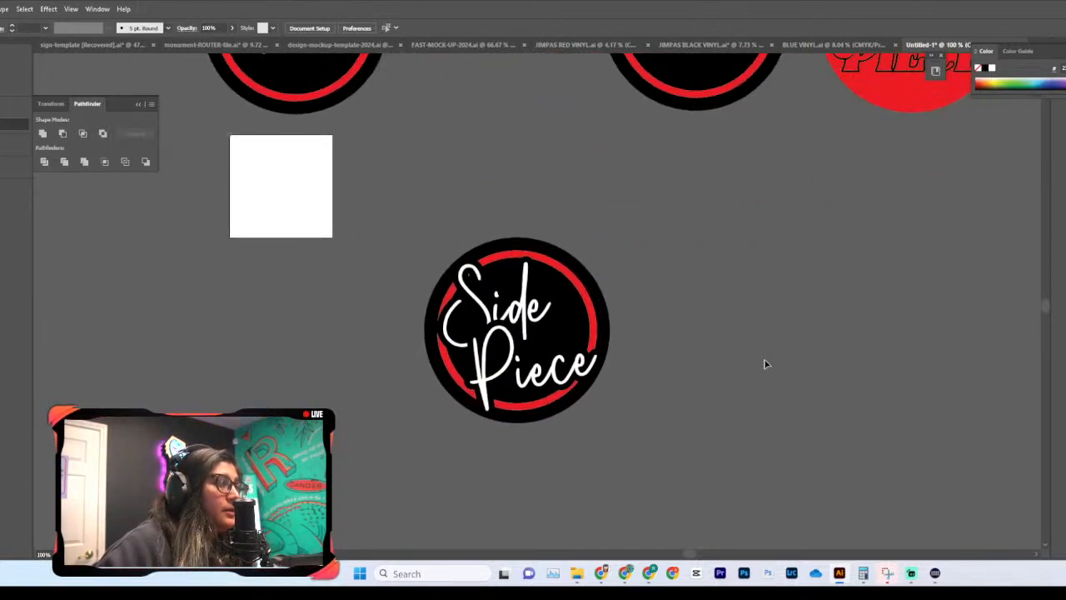
scroll(767, 364, down, 7)
scroll(767, 364, up, 6)
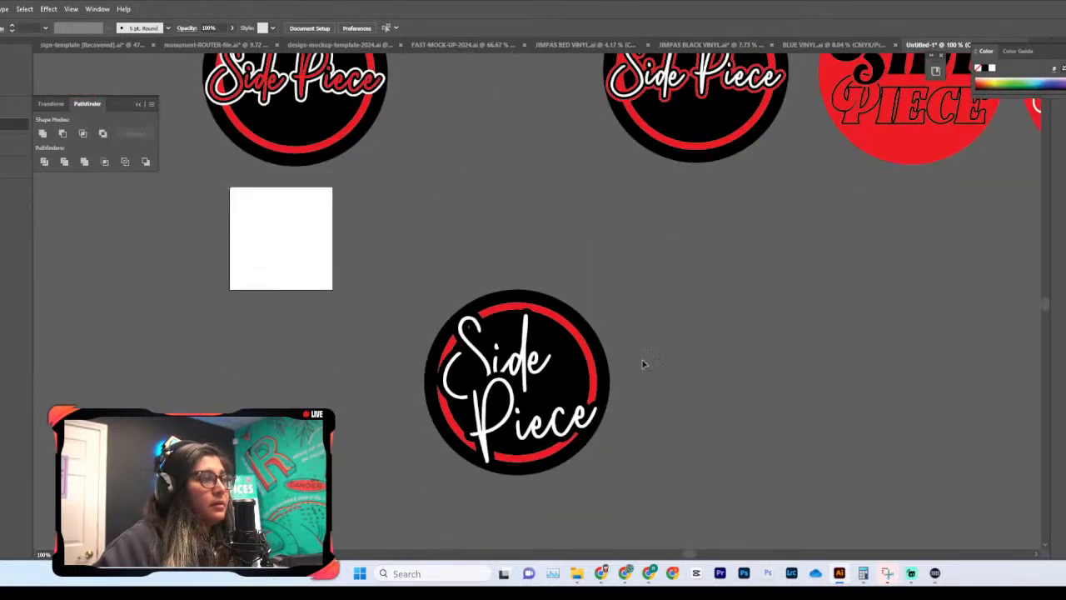
scroll(678, 371, down, 7)
scroll(678, 370, down, 5)
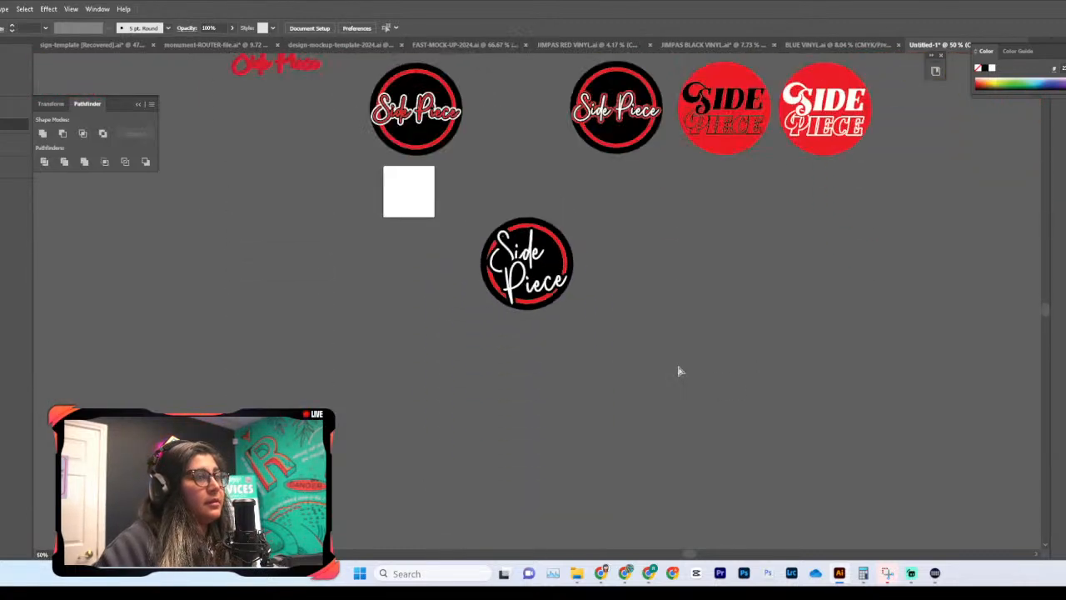
scroll(665, 326, up, 2)
scroll(664, 327, up, 3)
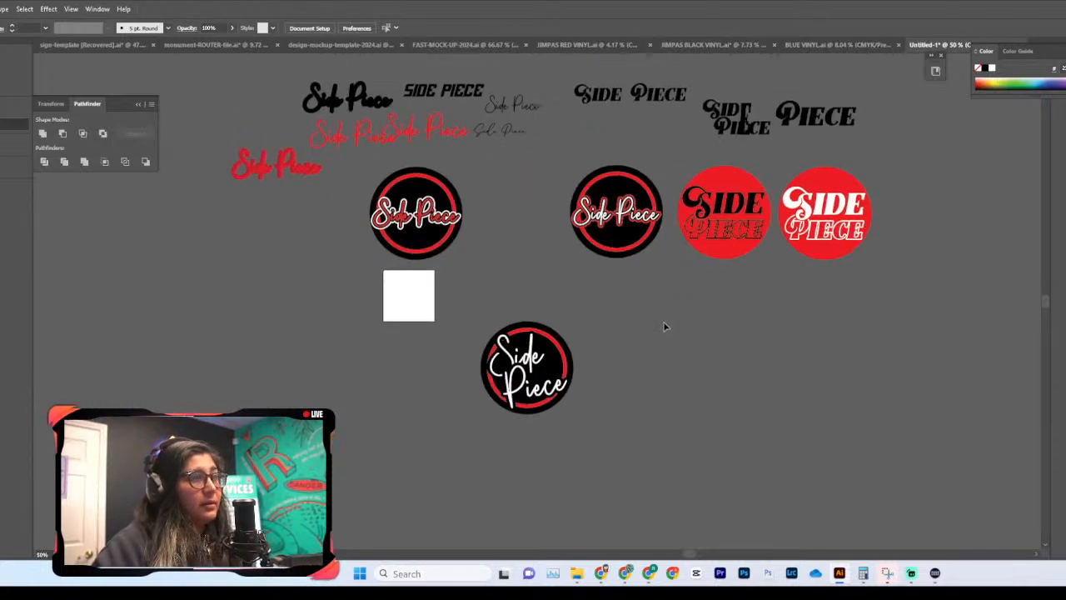
scroll(665, 327, up, 1)
scroll(665, 327, down, 1)
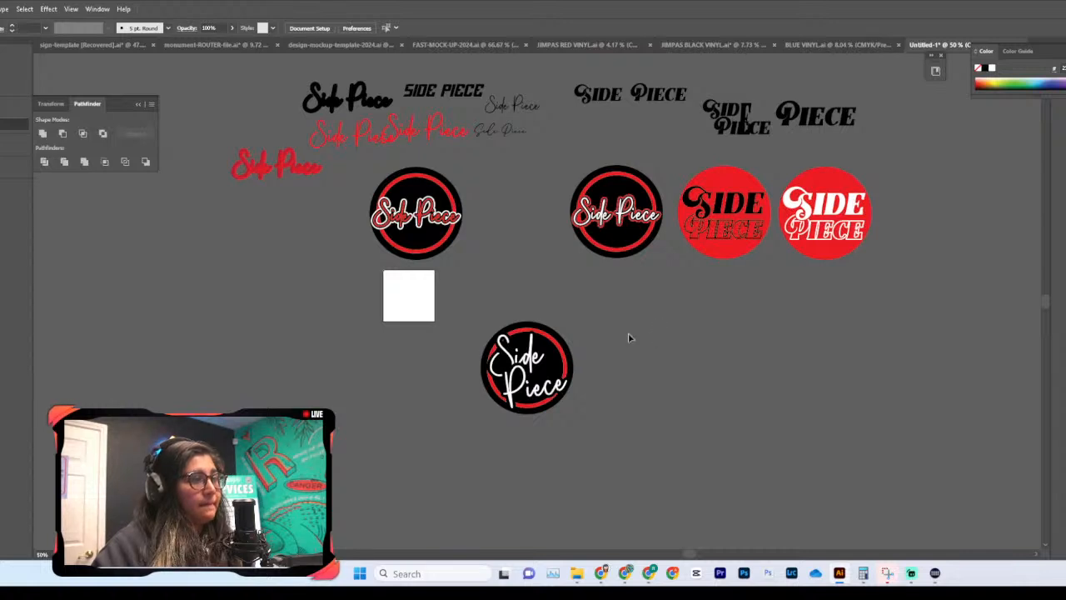
scroll(741, 303, up, 4)
scroll(690, 356, down, 2)
scroll(691, 355, down, 3)
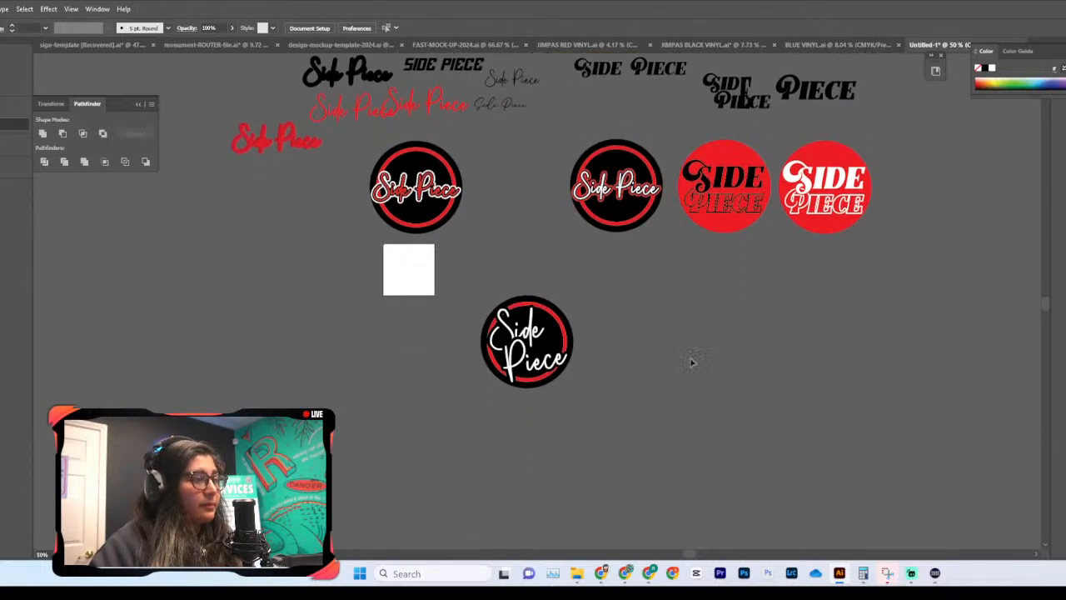
Step: Move the complete two-line script logo up into the row, between the two black single-line script circles
click(572, 322)
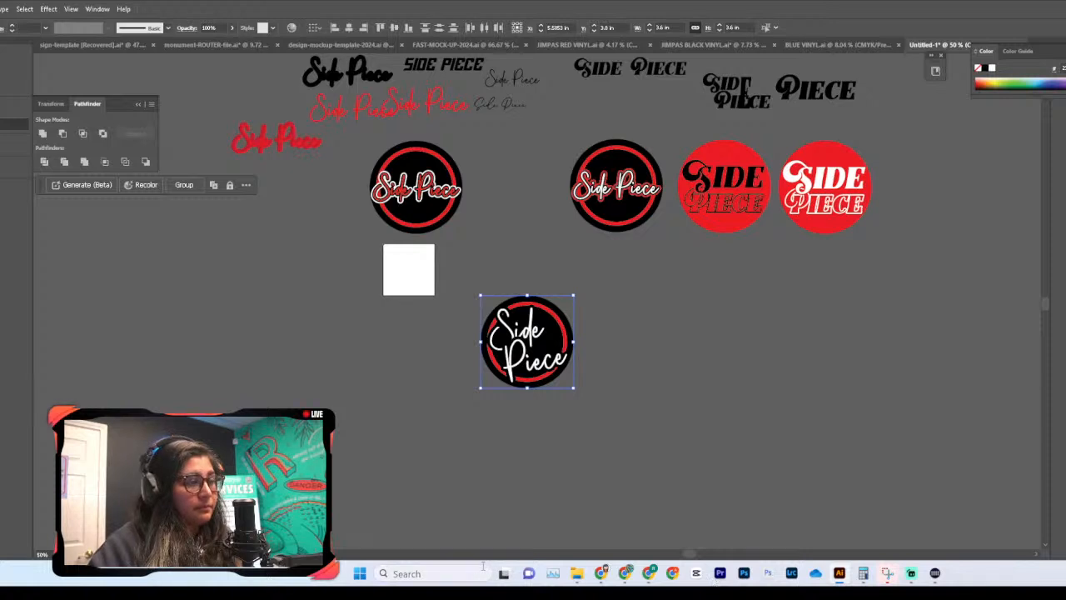
click(688, 410)
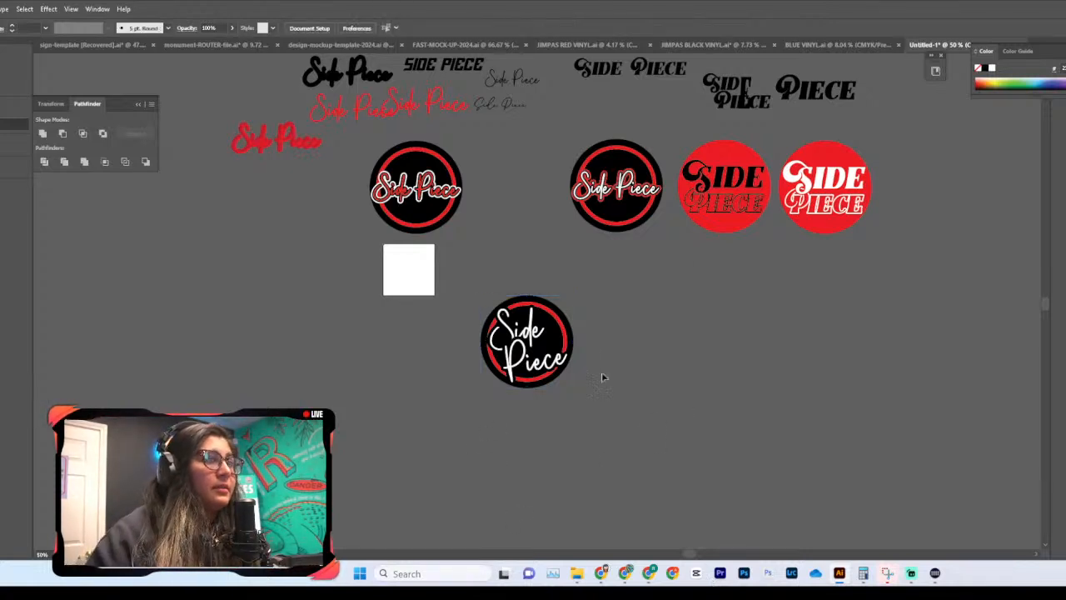
drag(526, 341, 517, 185)
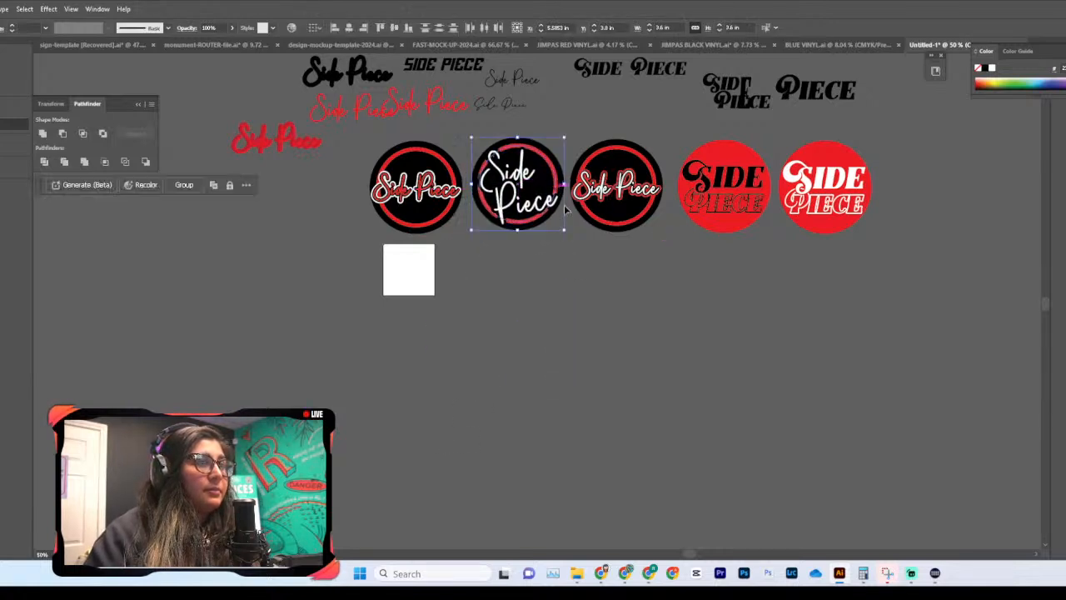
Step: Move the bold italic "SIDE PIECE" text up out of the sample group and the blank white circle below the row of designs
scroll(685, 372, up, 3)
scroll(665, 285, up, 1)
drag(450, 209, 437, 163)
click(495, 121)
drag(495, 122, 520, 481)
Step: Place a copy of the bold italic "SIDE PIECE" text on the white circle and bring it to the front
scroll(521, 482, down, 2)
drag(433, 136, 578, 379)
scroll(595, 392, down, 3)
drag(607, 285, 558, 325)
right_click(556, 325)
mouse_move(648, 510)
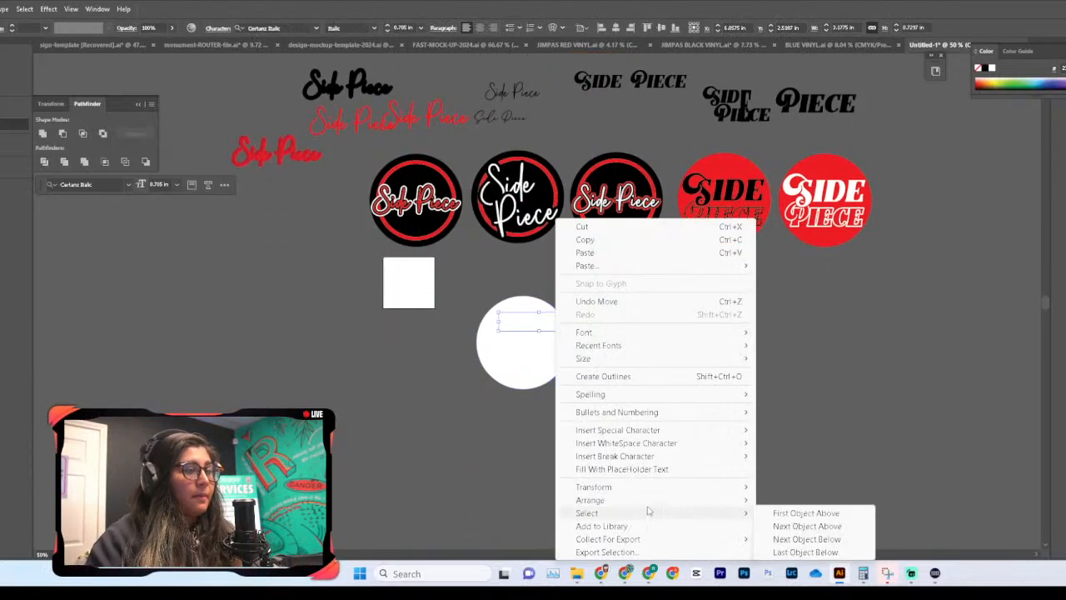
click(787, 500)
click(610, 413)
drag(545, 323, 524, 334)
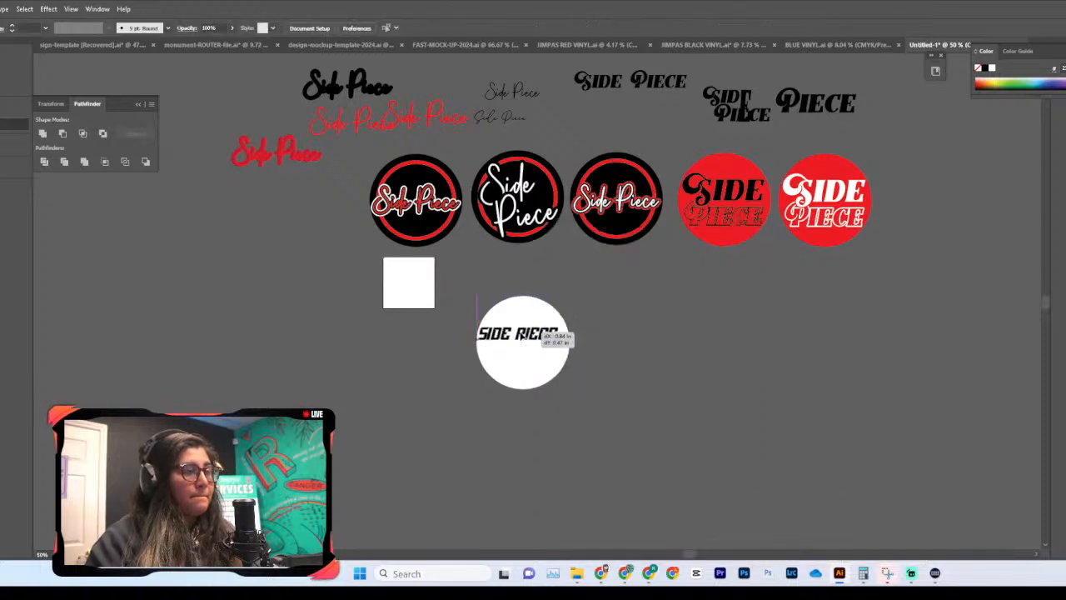
Step: Split "PIECE" from the text on the white circle into its own text object, leaving "SIDE" separate
key(ctrl+equal)
key(ctrl+equal)
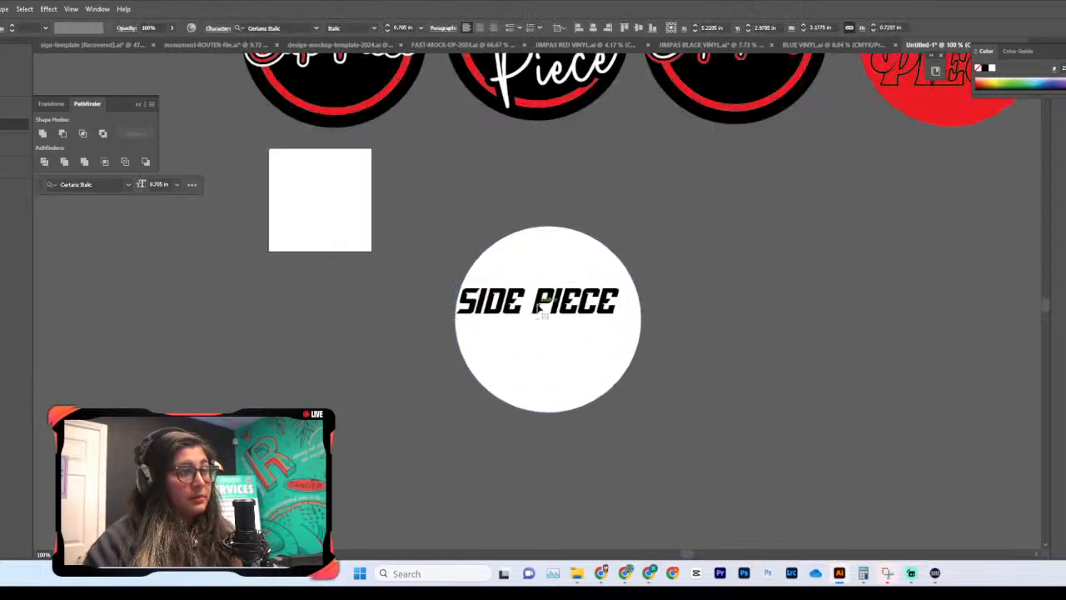
drag(530, 301, 697, 301)
key(ctrl+c)
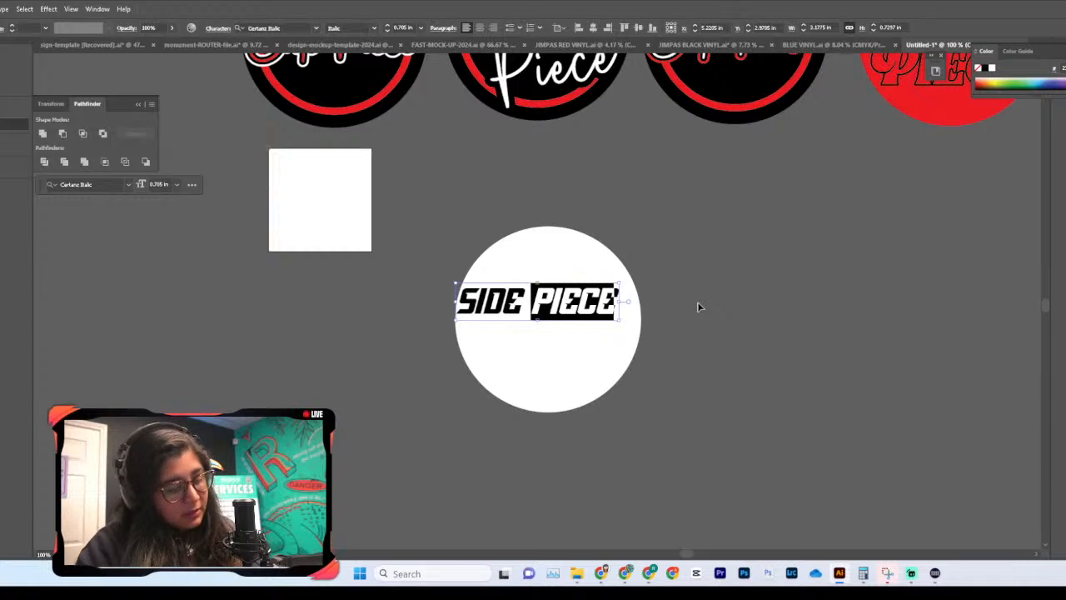
key(BackSpace)
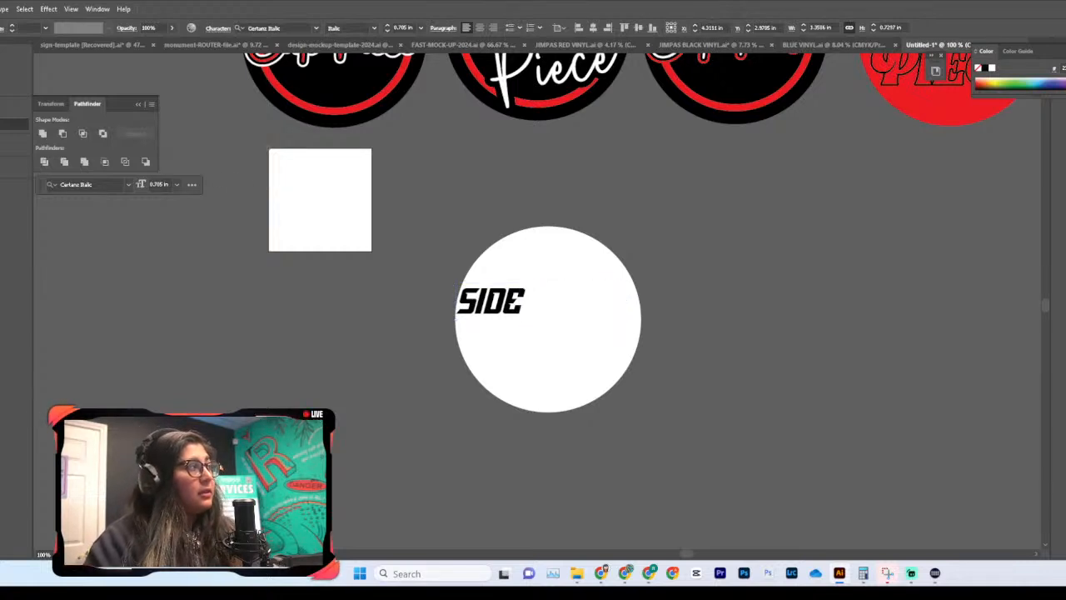
key(Escape)
key(ctrl+v)
Step: Enlarge "SIDE" and "PIECE" and stack them as a centred two-line block about 2.9 in wide on the white circle
drag(554, 307, 580, 305)
drag(548, 344, 615, 361)
drag(460, 346, 451, 347)
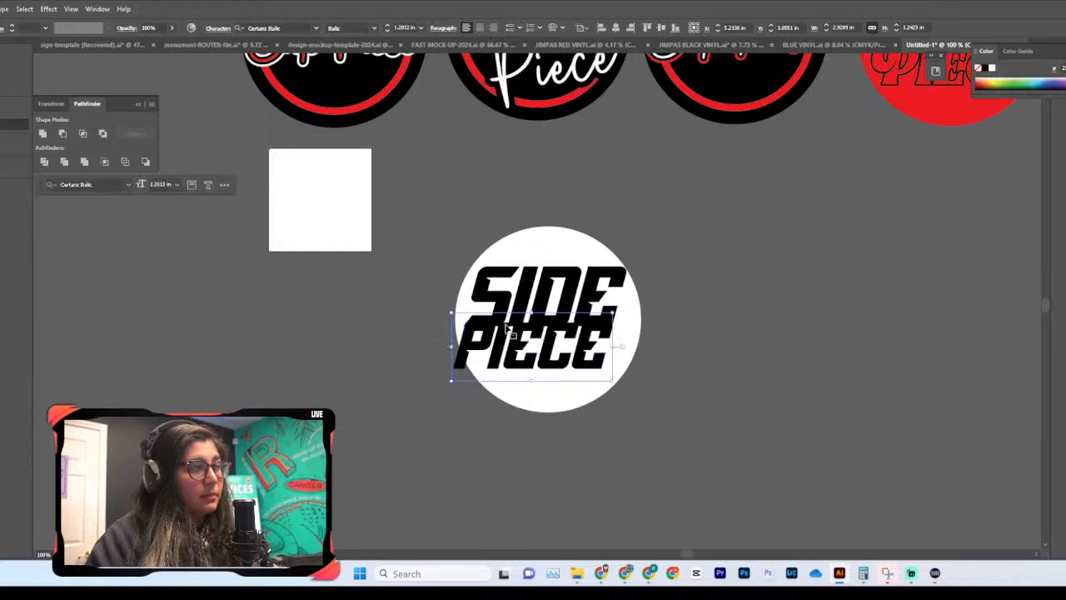
shift+click(573, 284)
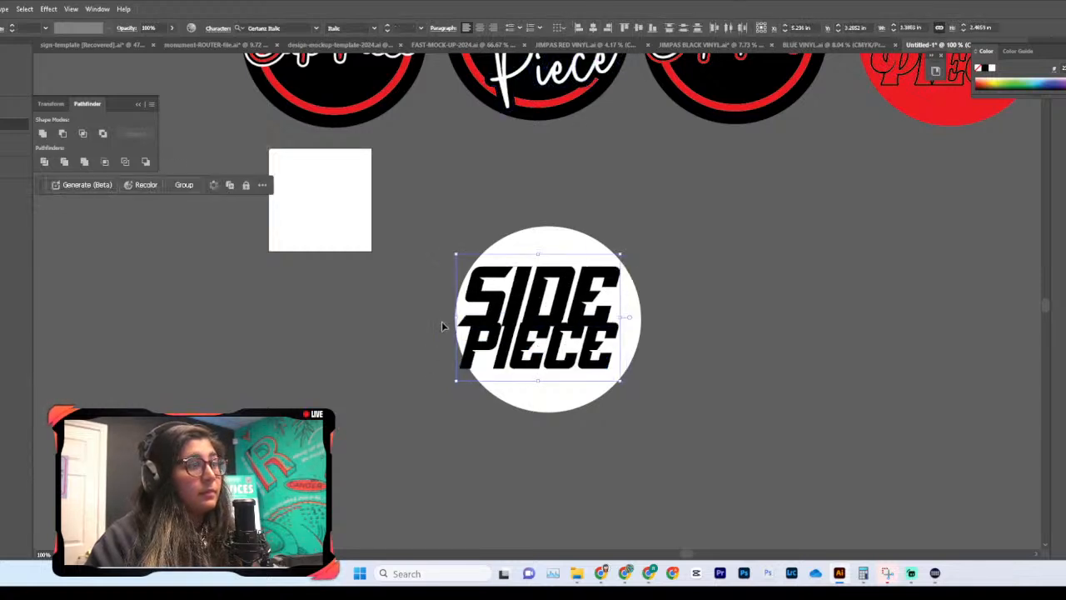
drag(460, 327, 475, 327)
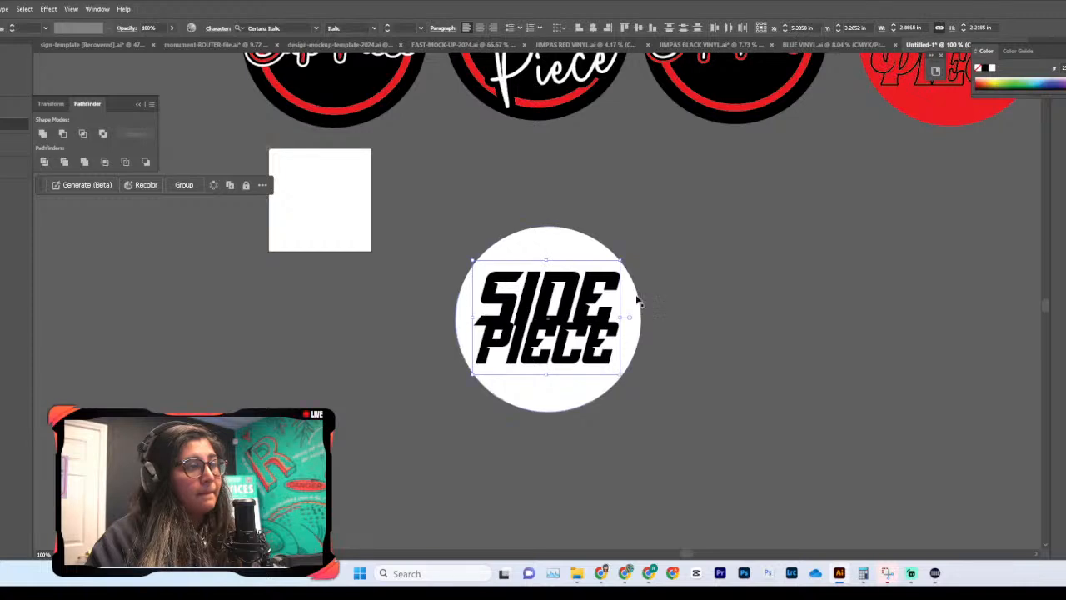
click(669, 306)
Step: Move "SIDE" slightly up to open an even gap above "PIECE"
scroll(669, 307, down, 1)
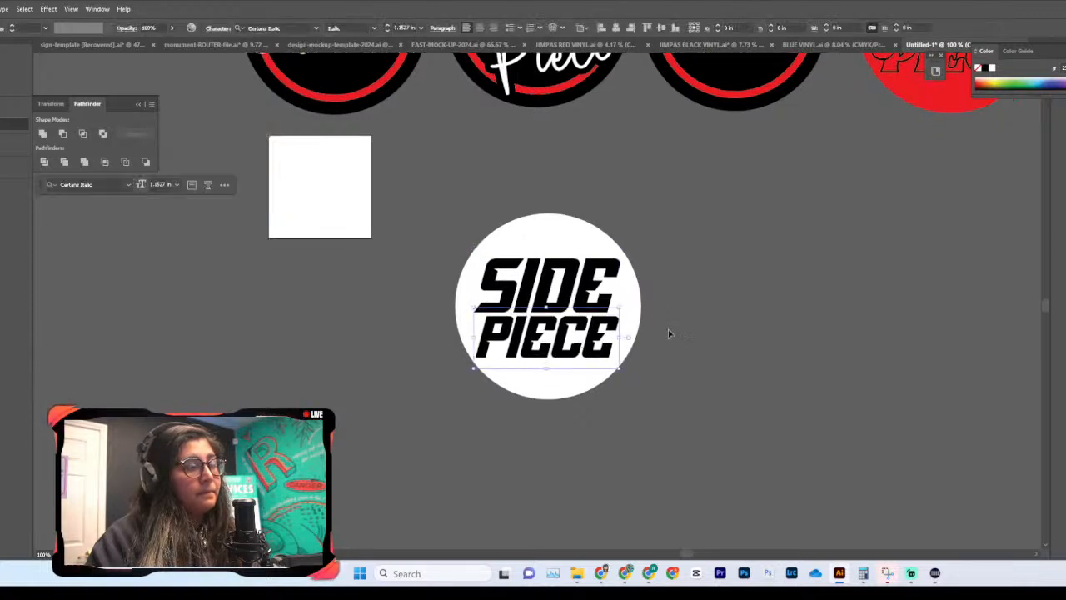
click(596, 305)
drag(577, 307, 574, 300)
mouse_move(550, 356)
mouse_down()
mouse_move(565, 360)
mouse_move(564, 348)
mouse_up()
drag(572, 290, 574, 299)
click(738, 332)
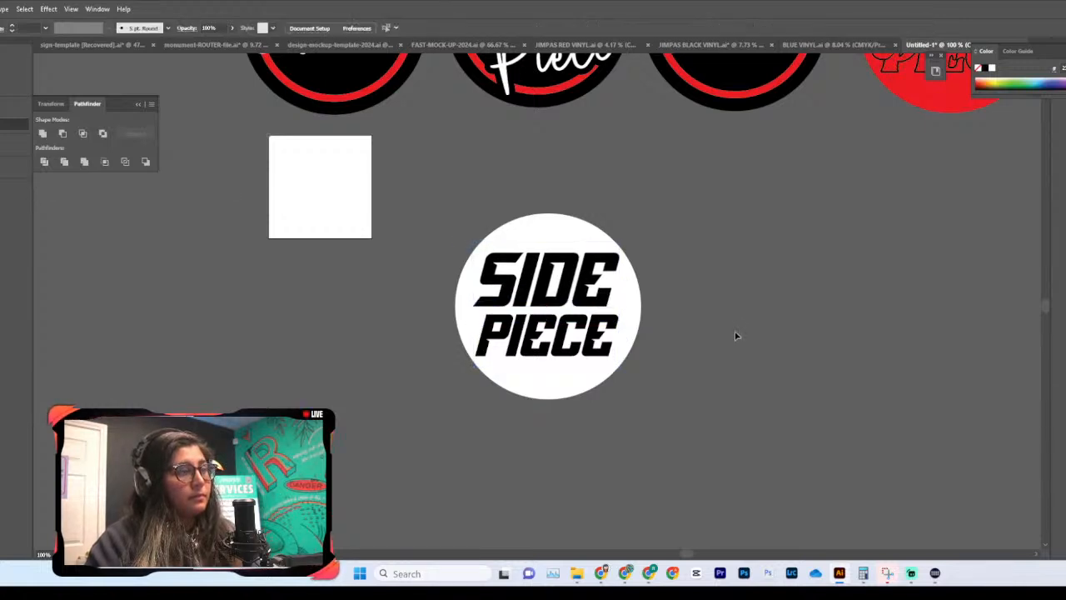
Step: Enlarge the stacked "SIDE" and "PIECE" text slightly and recentre it on the white circle
scroll(738, 335, down, 3)
key(ctrl+plus)
scroll(737, 335, up, 2)
scroll(737, 331, up, 1)
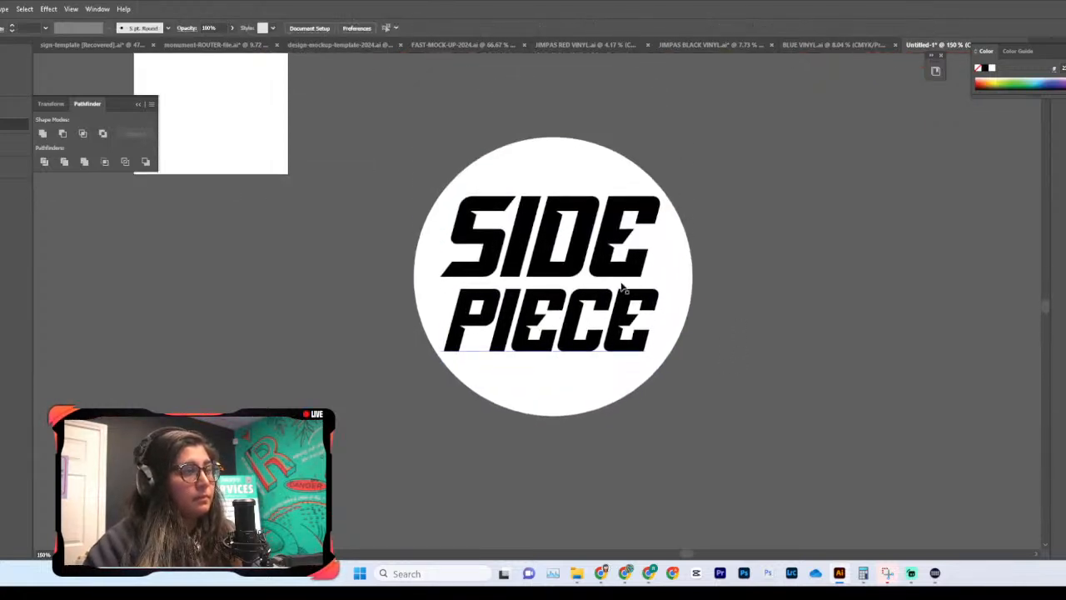
click(623, 288)
shift+click(574, 323)
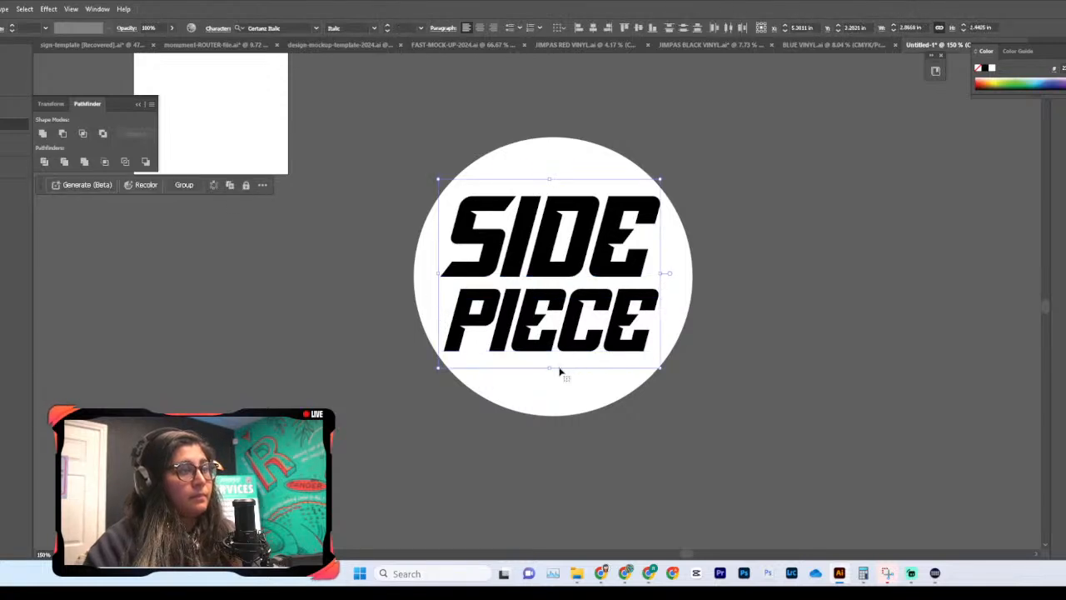
drag(550, 369, 550, 374)
drag(569, 319, 580, 323)
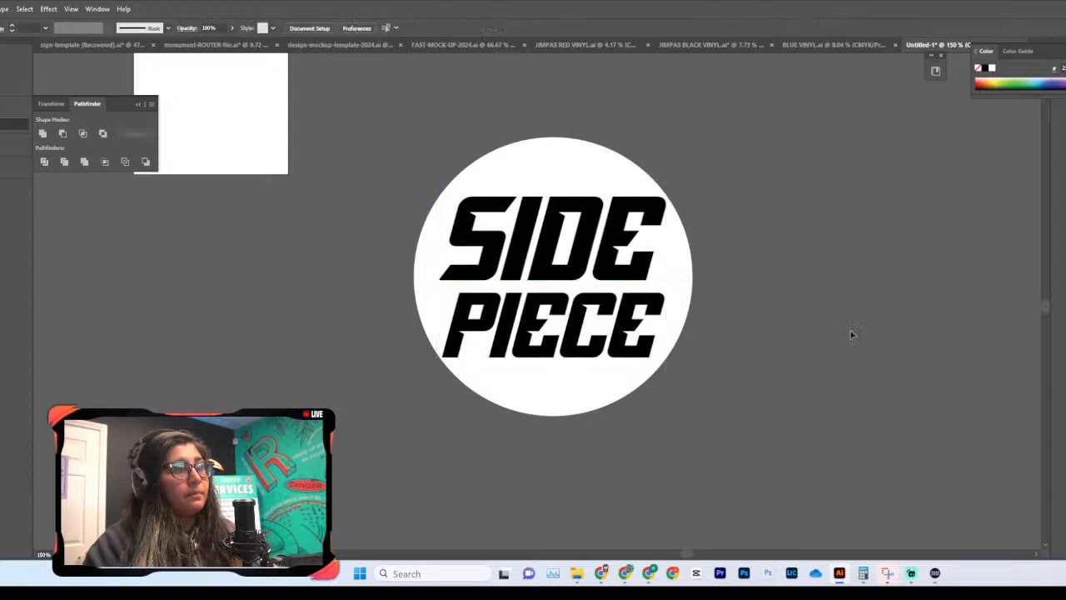
Step: Compare the stacked bold italic design on white with the row of finished circle logos
key(ctrl+minus)
key(ctrl+minus)
key(ctrl+minus)
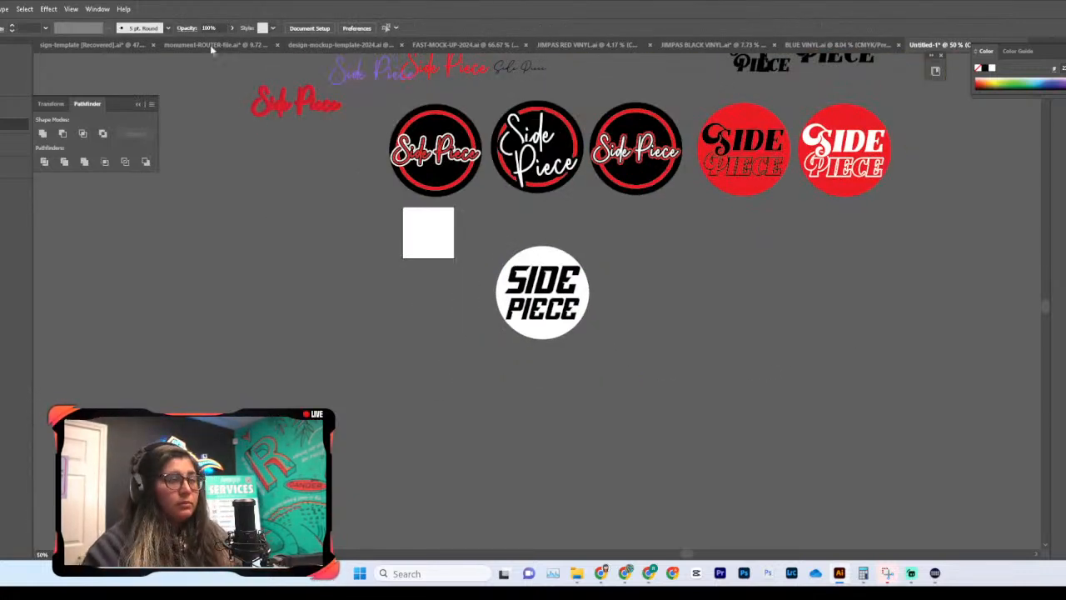
scroll(617, 293, up, 6)
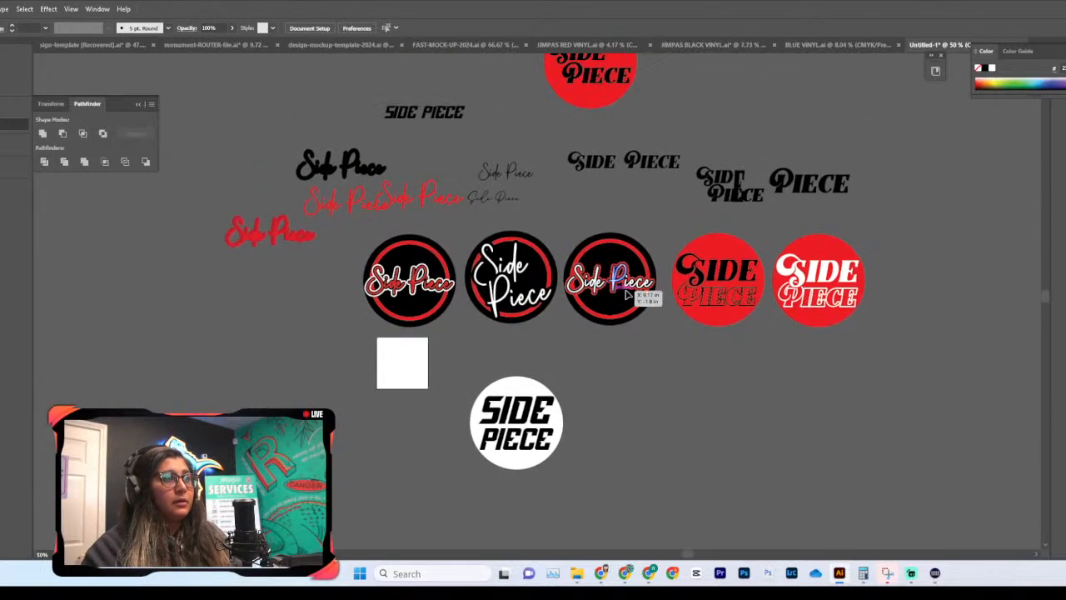
scroll(627, 294, down, 5)
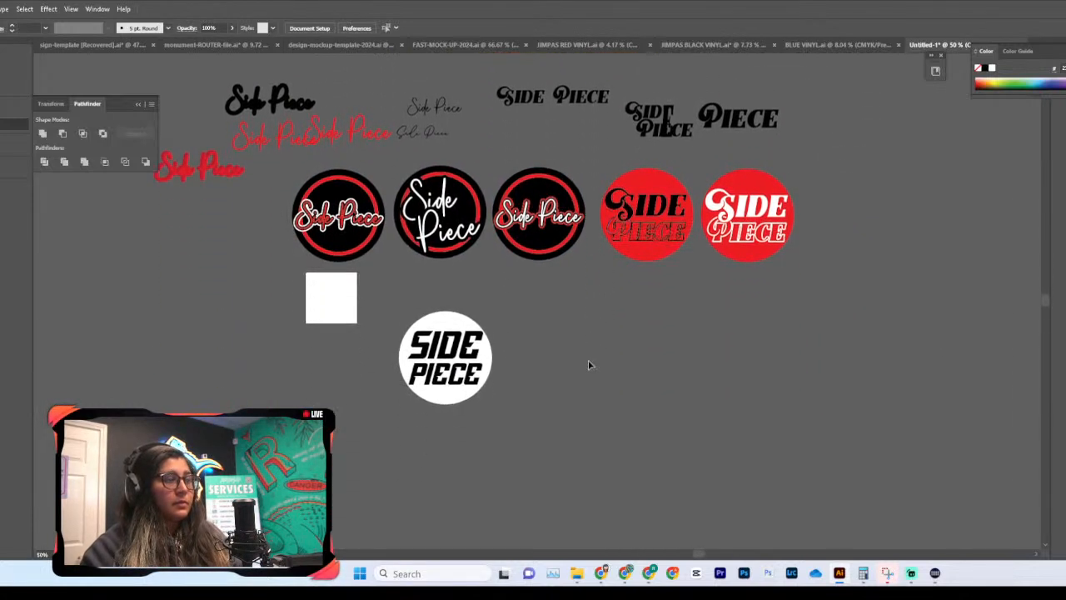
Step: Duplicate the white circle with its stacked "SIDE PIECE" text and place the copy just beside the original
drag(622, 311, 517, 381)
drag(582, 359, 694, 369)
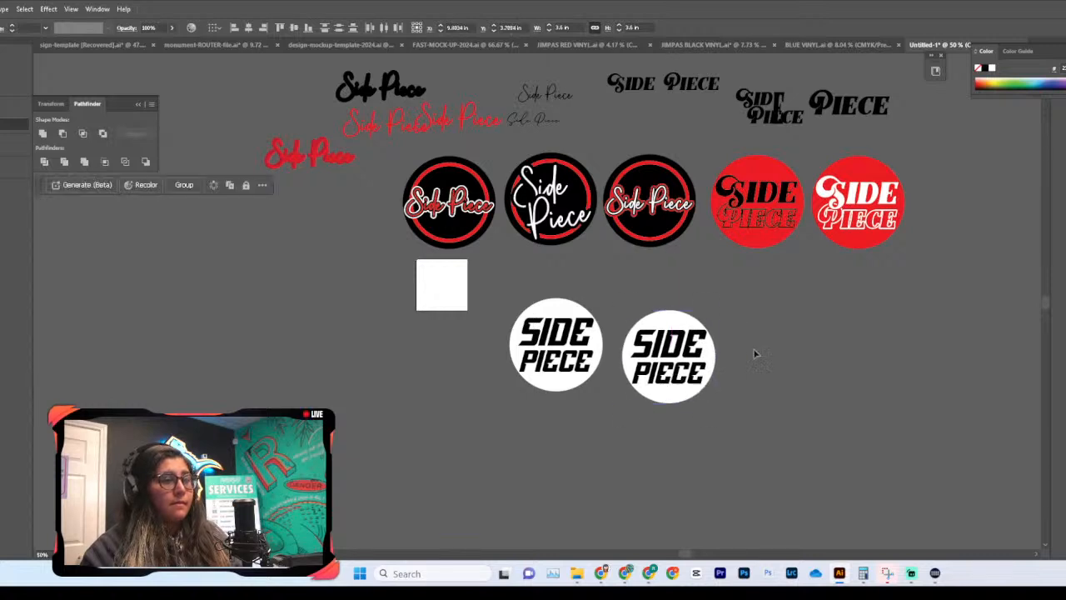
scroll(765, 354, left, 1)
scroll(765, 354, right, 2)
scroll(765, 357, up, 1)
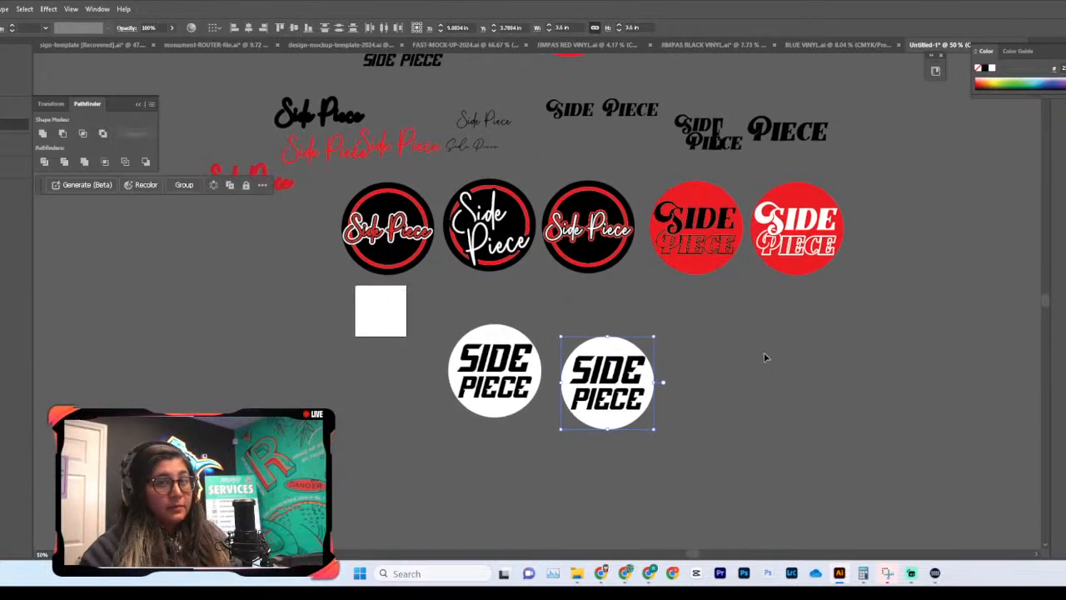
scroll(691, 425, up, 3)
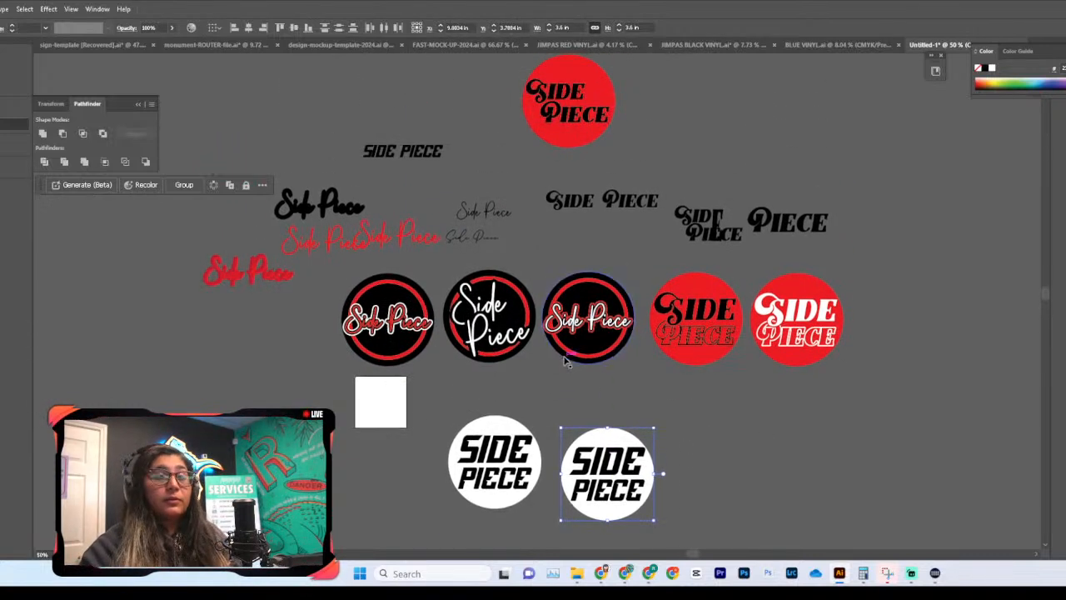
scroll(609, 398, down, 4)
Step: Switch to Chrome and browse the Envato Elements font listing for another typeface for the logo
mouse_move(603, 582)
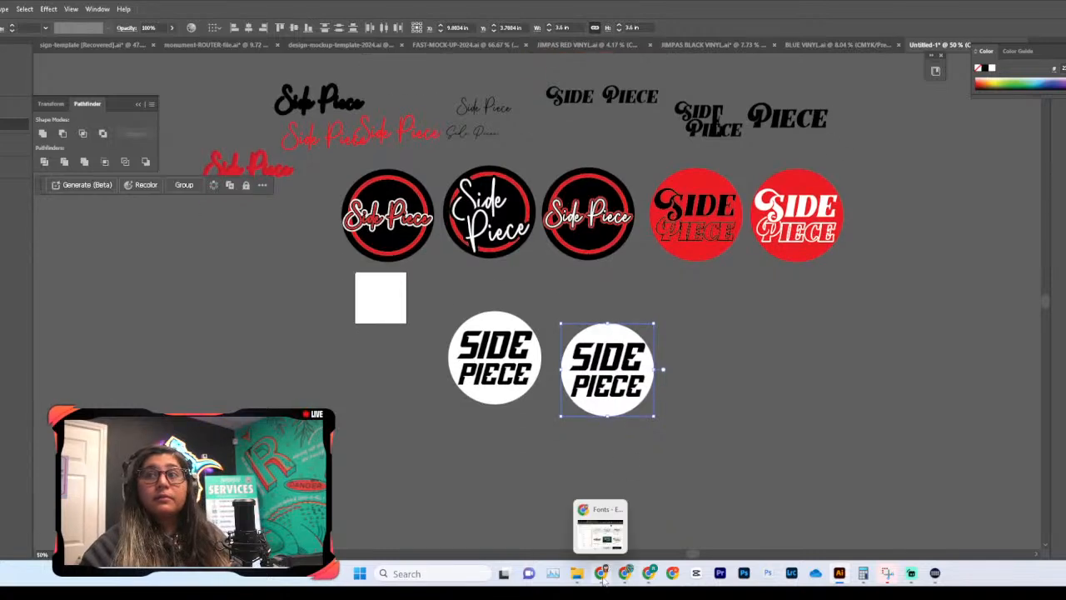
click(603, 574)
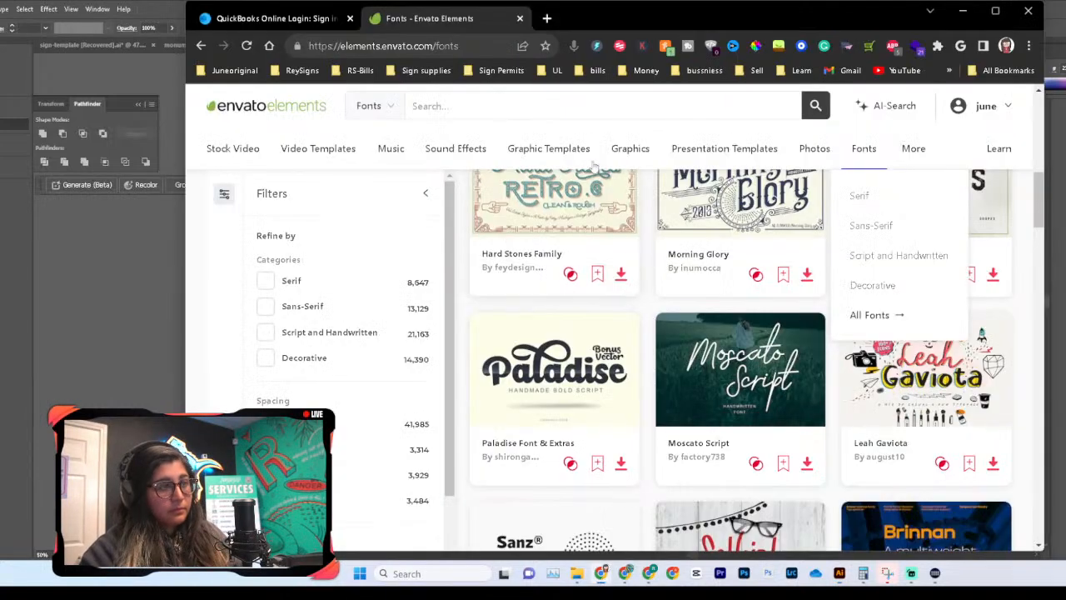
scroll(733, 371, up, 3)
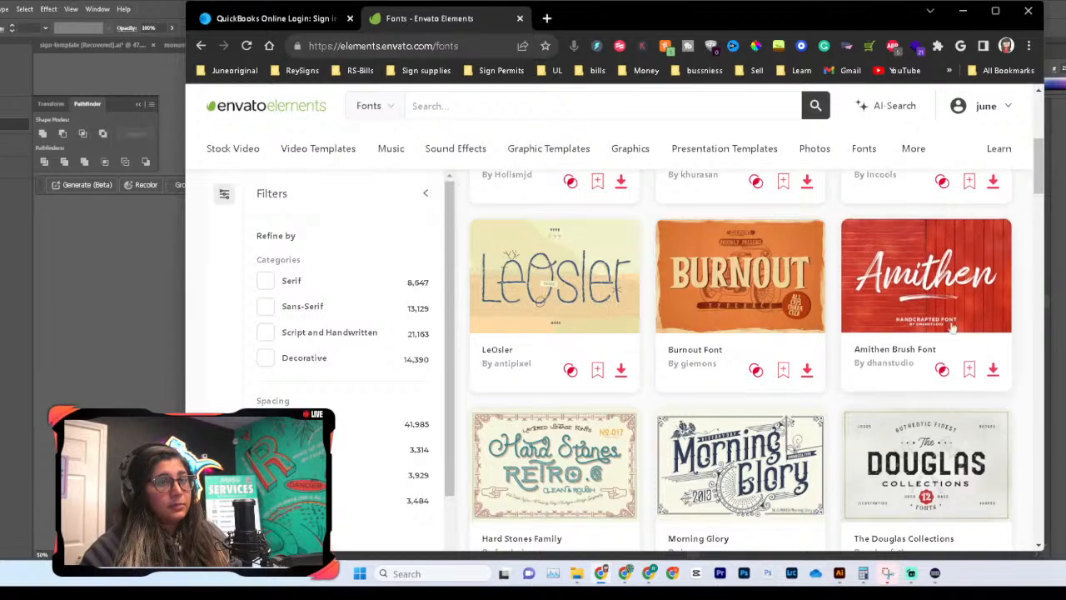
scroll(935, 374, up, 5)
scroll(876, 322, down, 9)
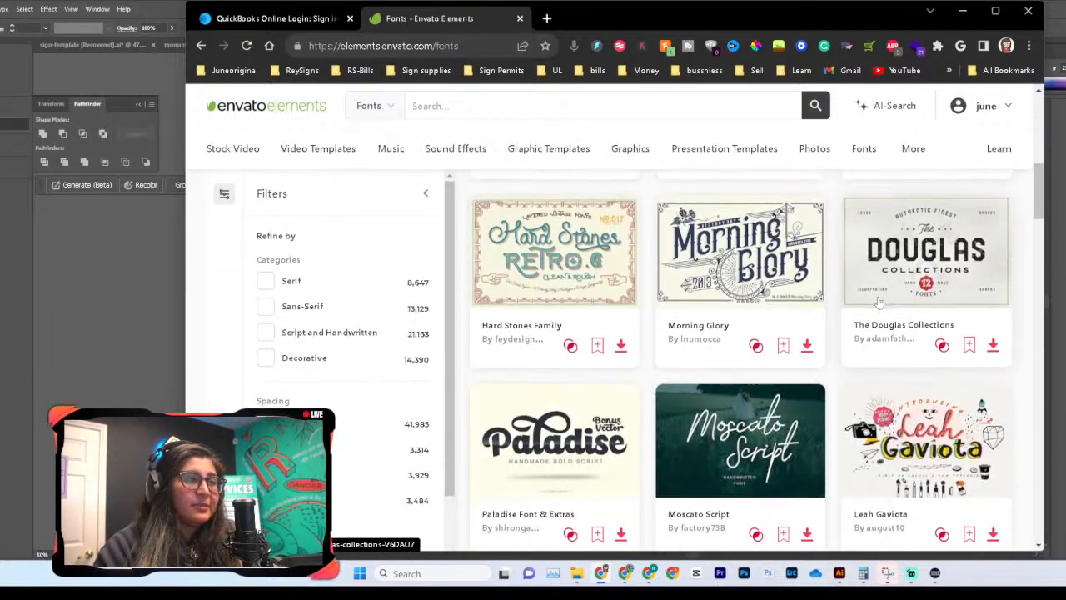
scroll(879, 302, down, 6)
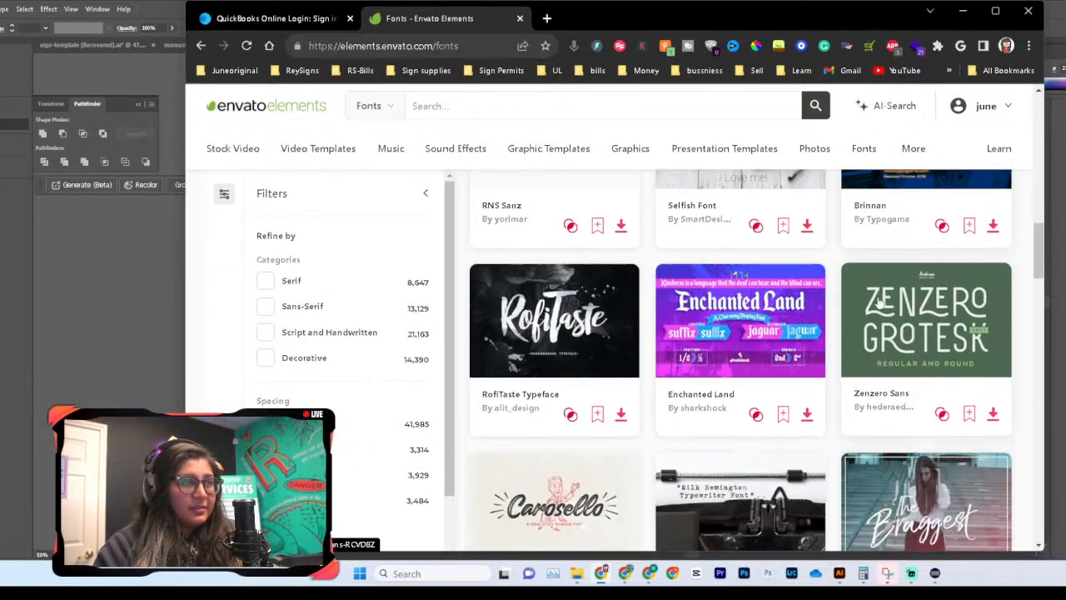
scroll(879, 302, down, 11)
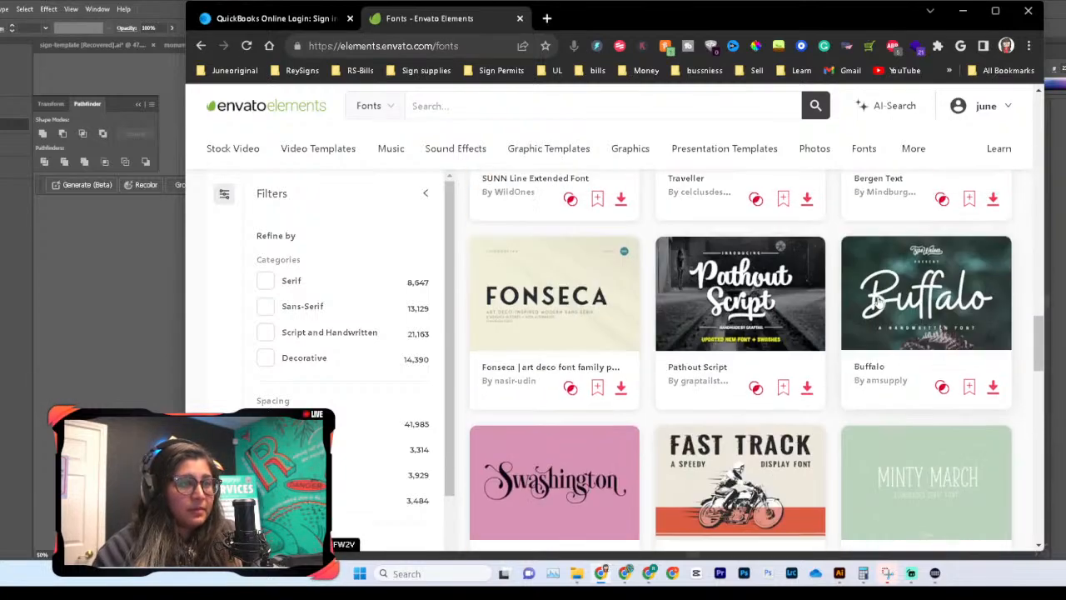
scroll(879, 301, down, 1)
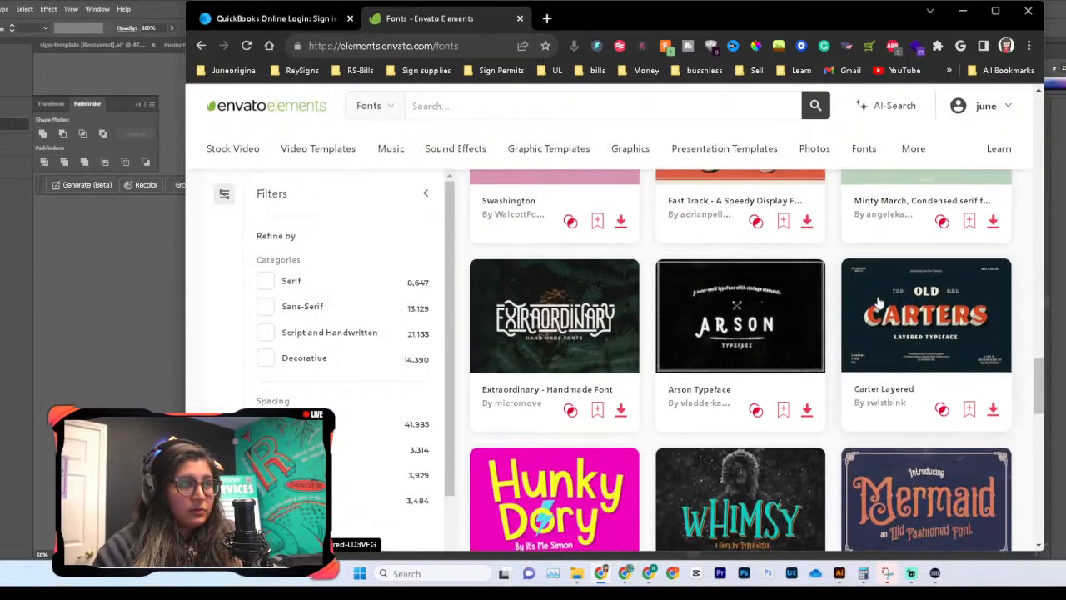
scroll(750, 333, up, 2)
Step: Download the Swashington font, adding it to the "youtube" project
click(621, 363)
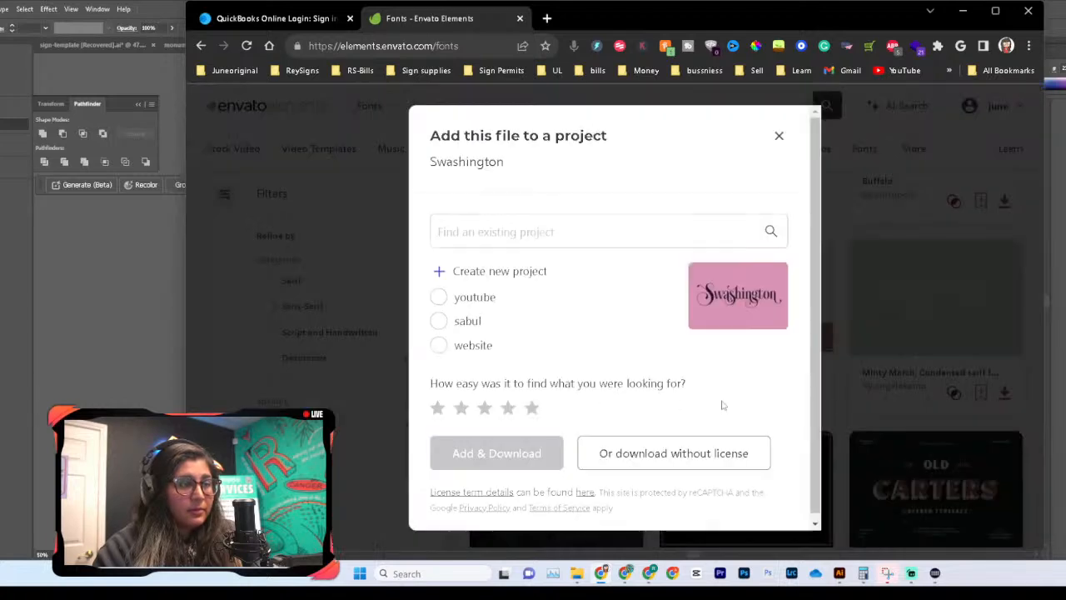
click(438, 297)
click(496, 453)
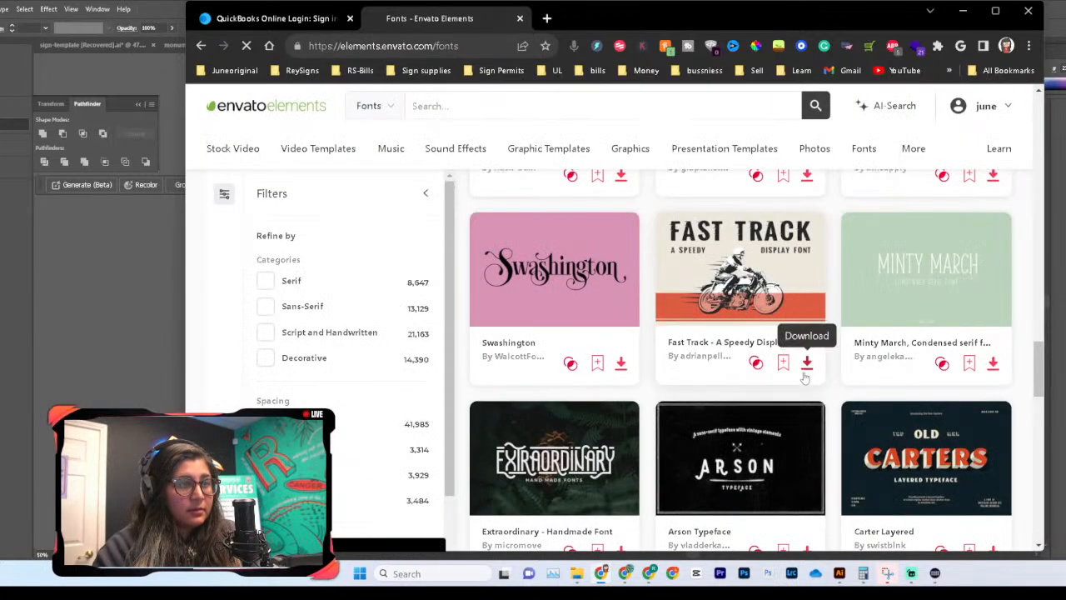
scroll(805, 350, down, 2)
scroll(804, 377, down, 1)
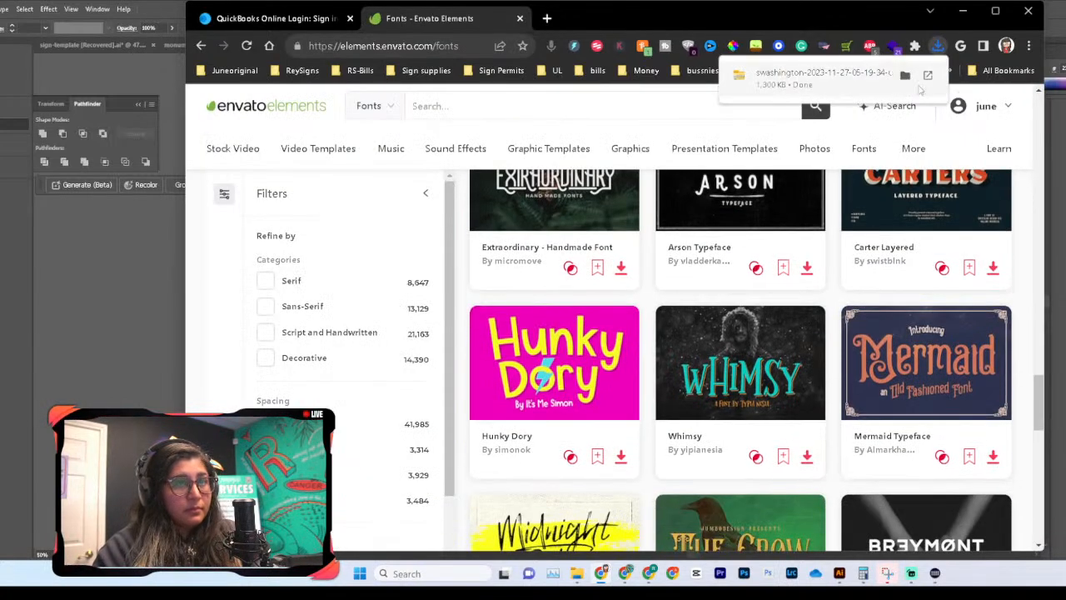
Step: Open the downloaded swashington zip in the Downloads folder and install its font file
click(904, 75)
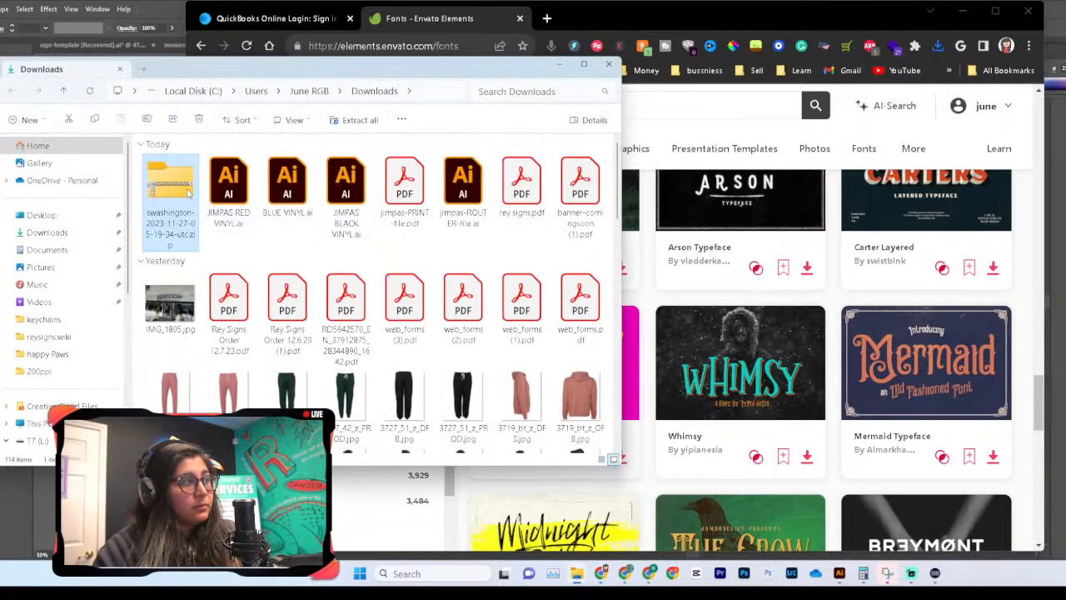
double_click(188, 193)
double_click(200, 177)
double_click(188, 211)
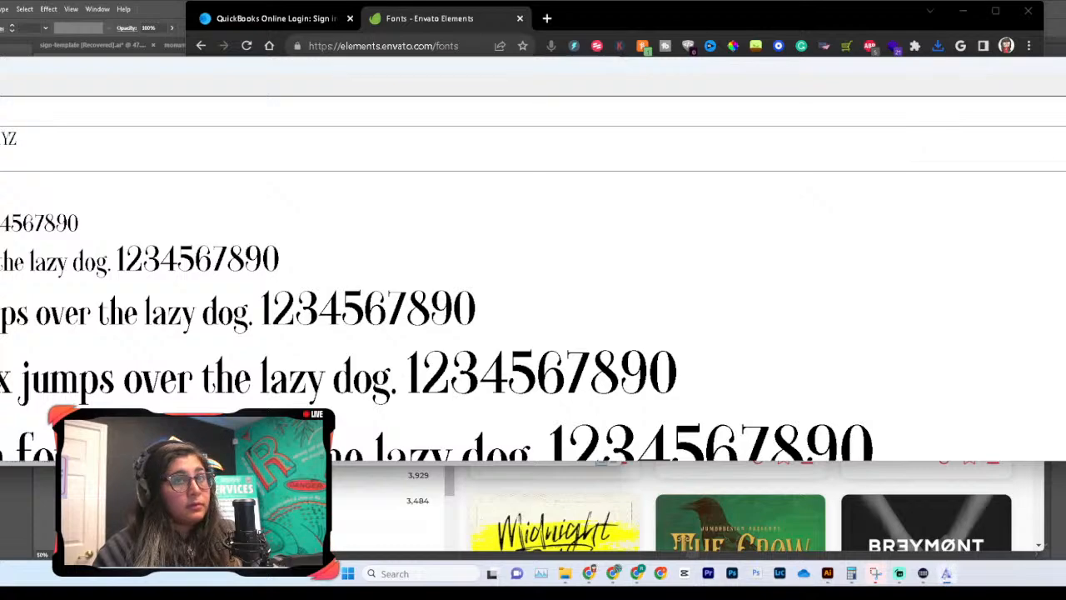
key(alt+F4)
double_click(209, 227)
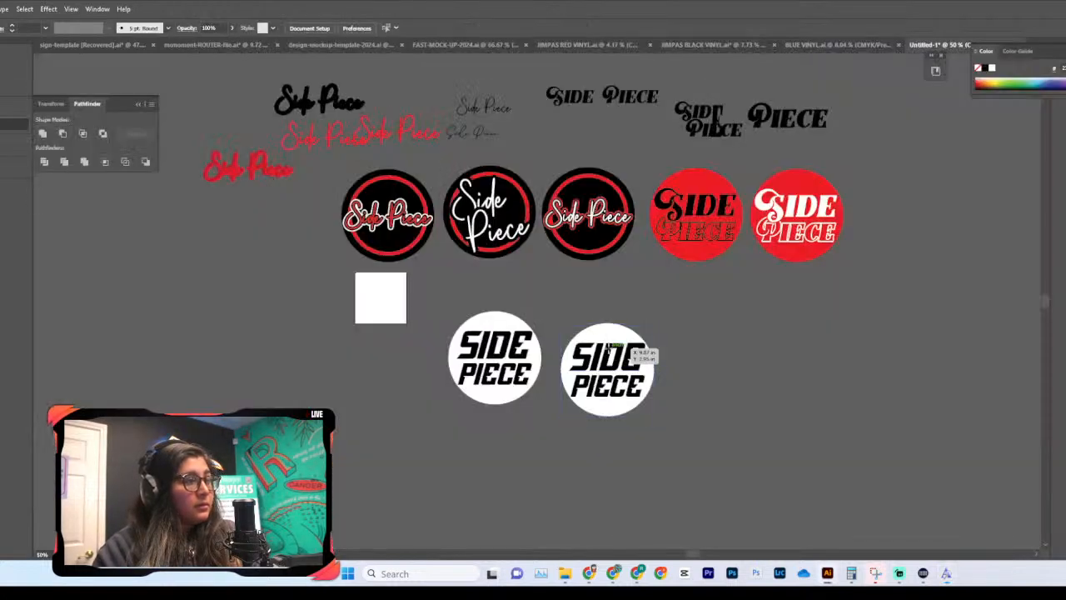
Step: Change the "SIDE" and "PIECE" text on the copied white circle in Illustrator to the SwashingtonCP font
click(609, 349)
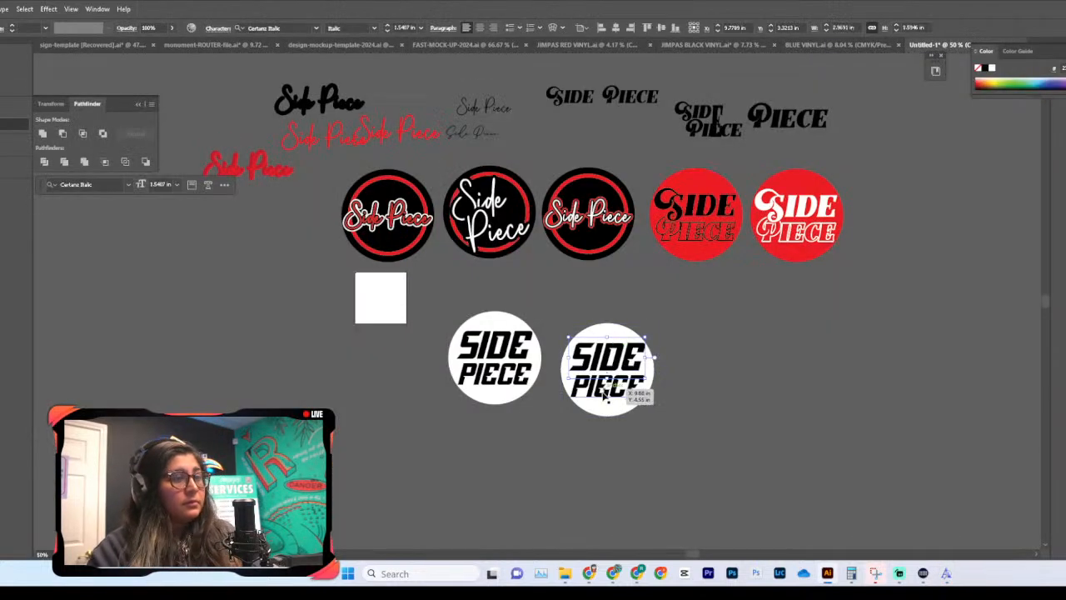
shift+click(604, 395)
click(273, 28)
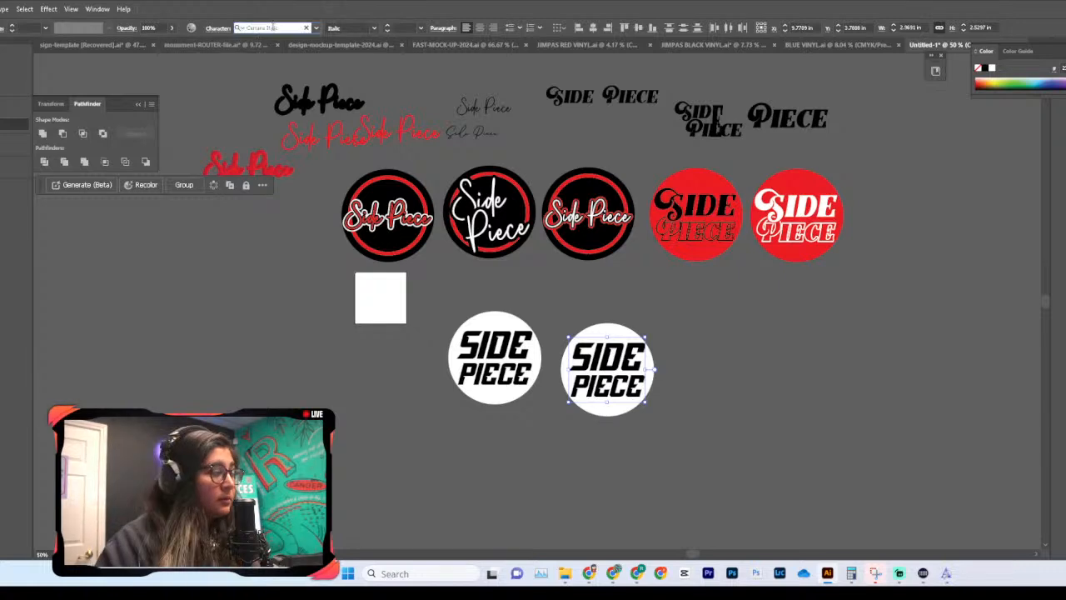
text(eth)
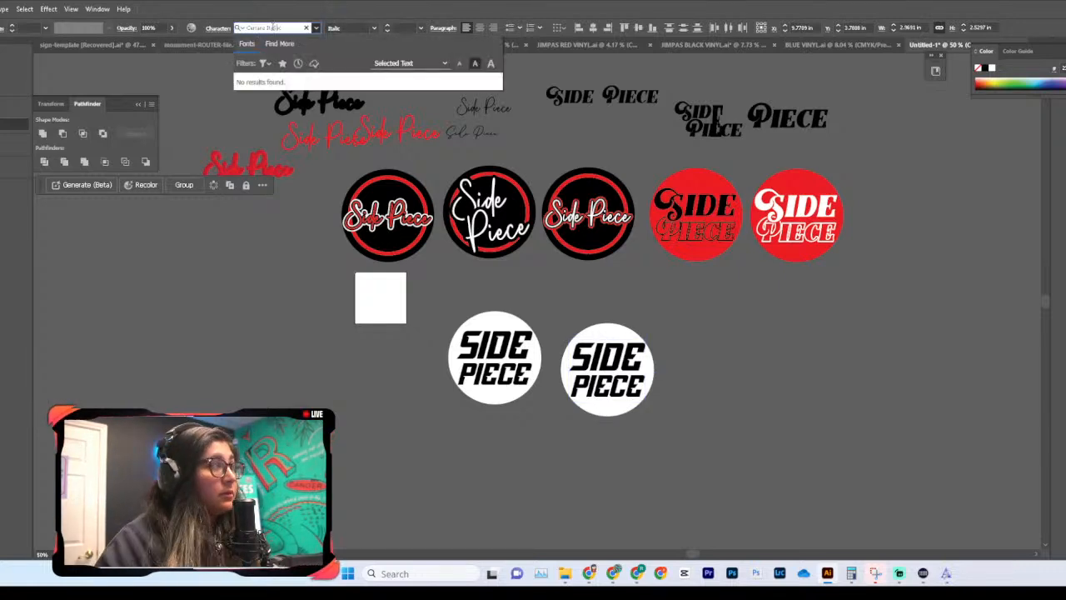
click(306, 28)
text(Swa)
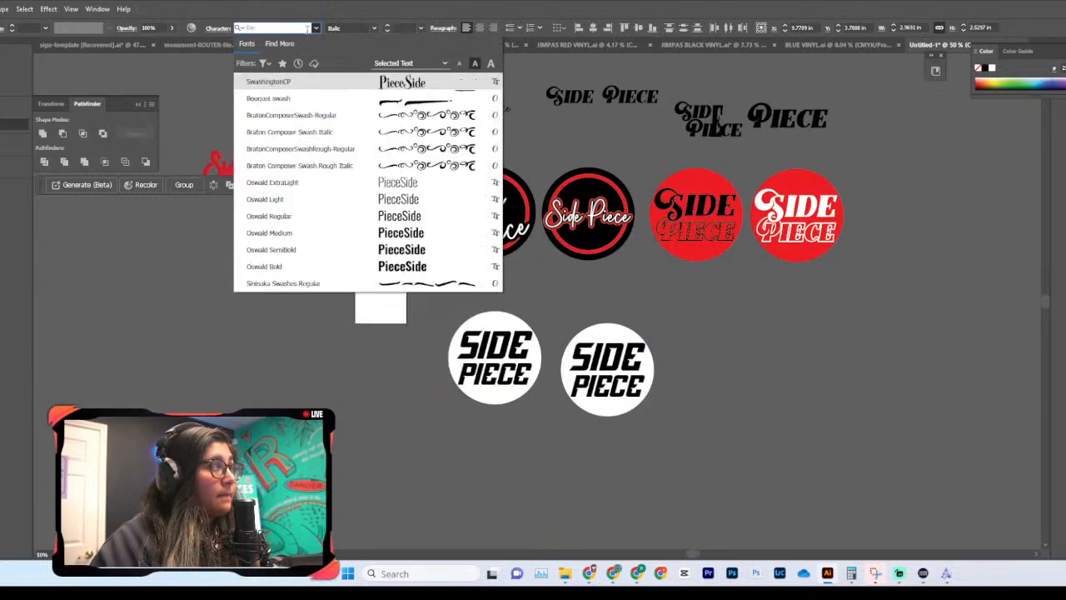
click(307, 79)
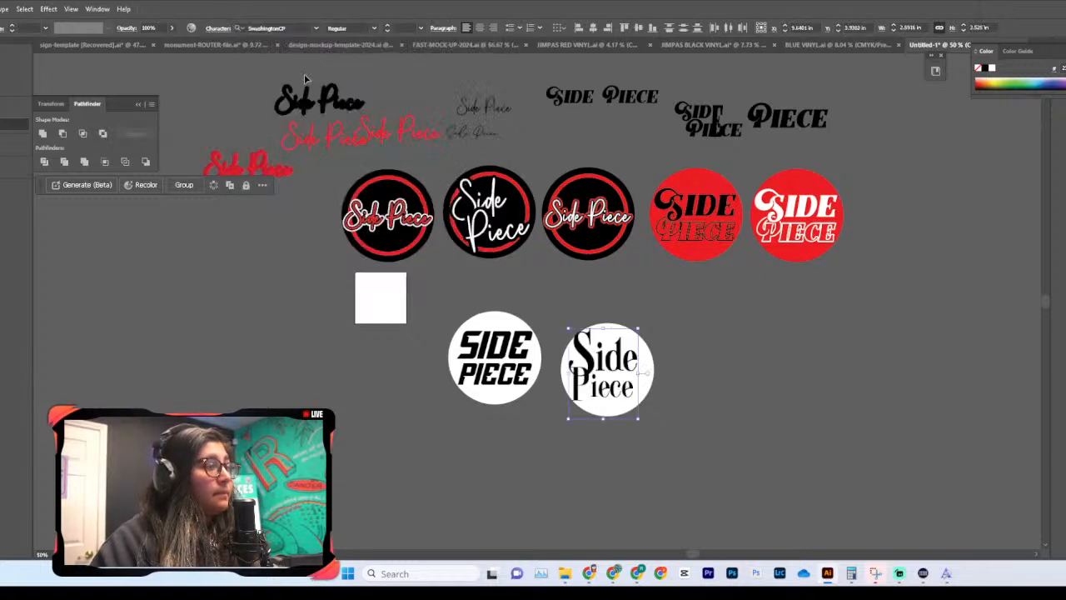
click(695, 364)
scroll(692, 367, down, 1)
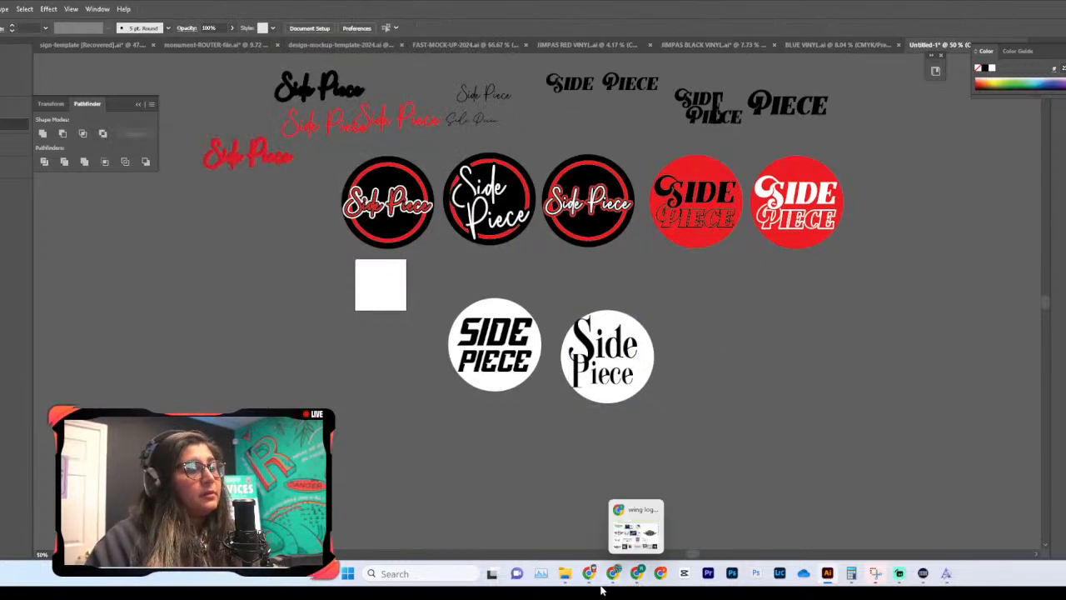
Step: Return to Chrome and download Bouquet Typeface from page 2 of the font listing, adding it to the "youtube" project
mouse_move(588, 577)
click(591, 542)
scroll(705, 390, down, 6)
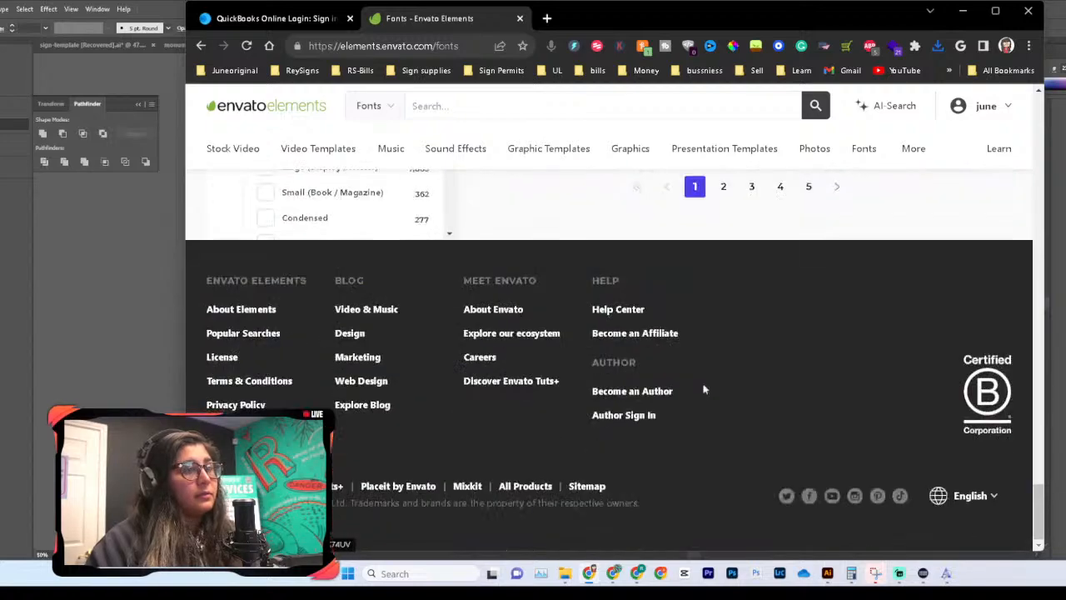
scroll(705, 390, down, 2)
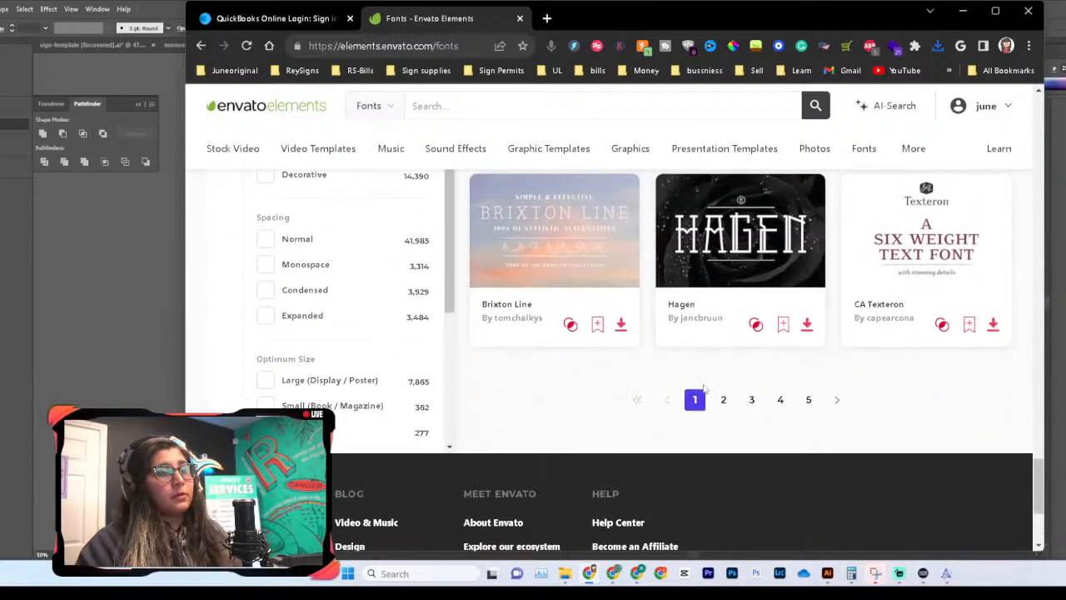
click(724, 402)
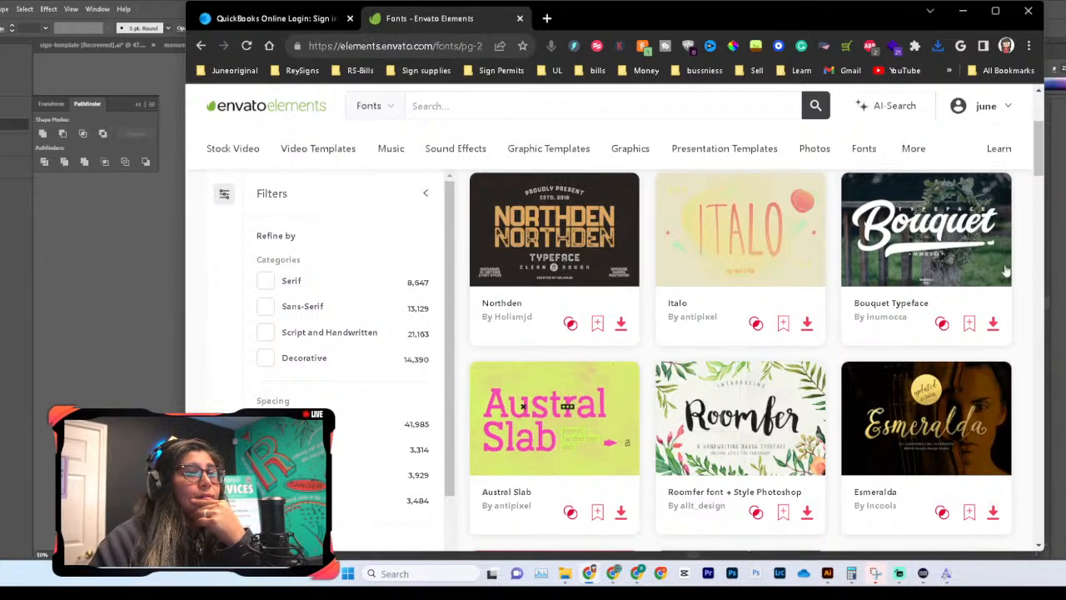
click(993, 323)
click(439, 298)
click(497, 453)
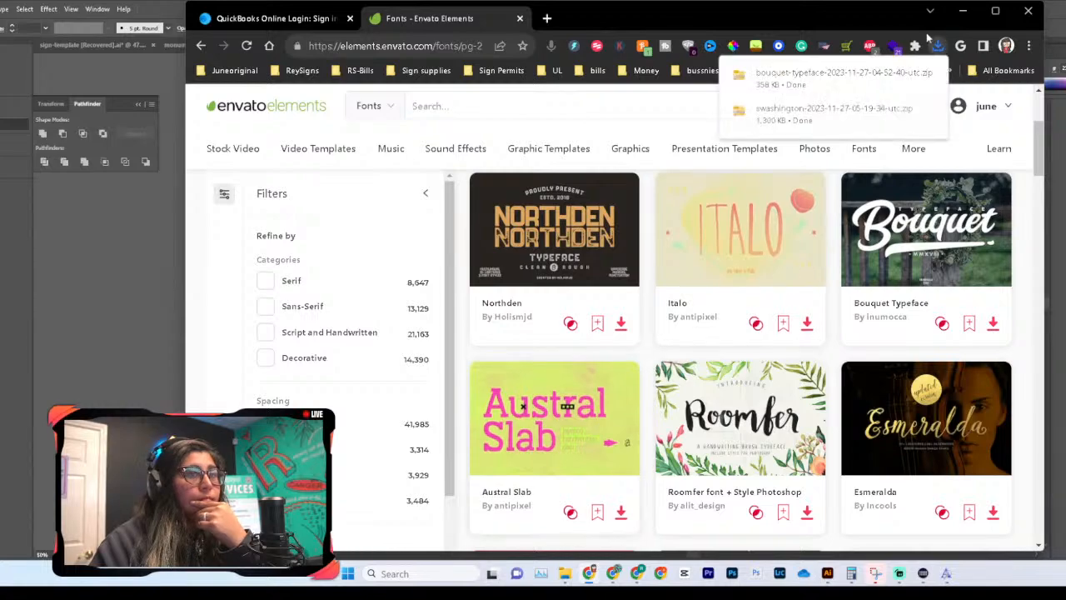
Step: Open the downloaded bouquet-typeface zip in the Downloads folder and install its font file
click(905, 77)
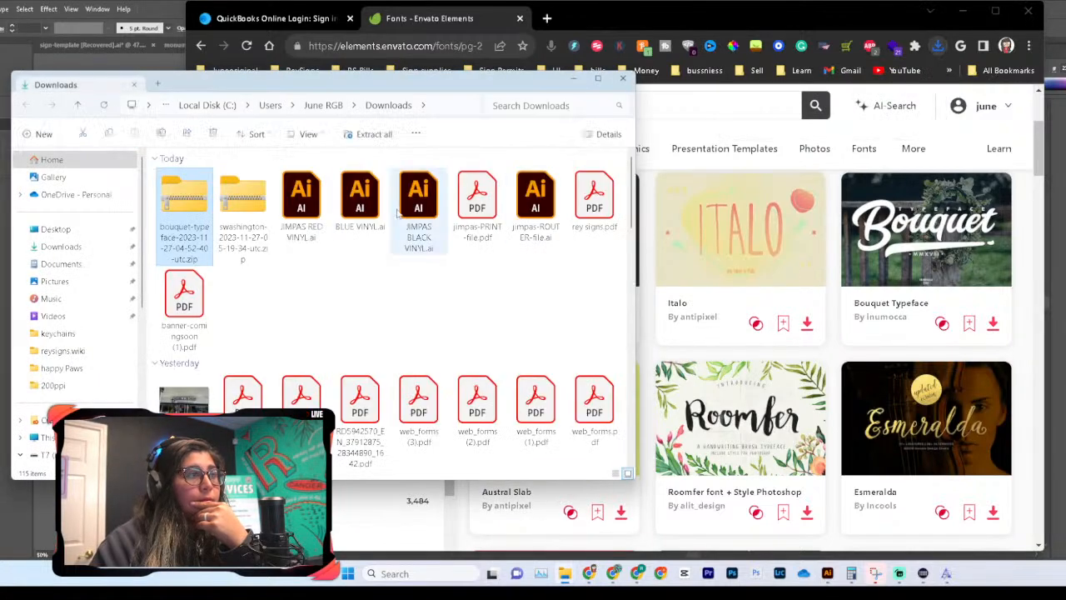
double_click(188, 210)
double_click(256, 194)
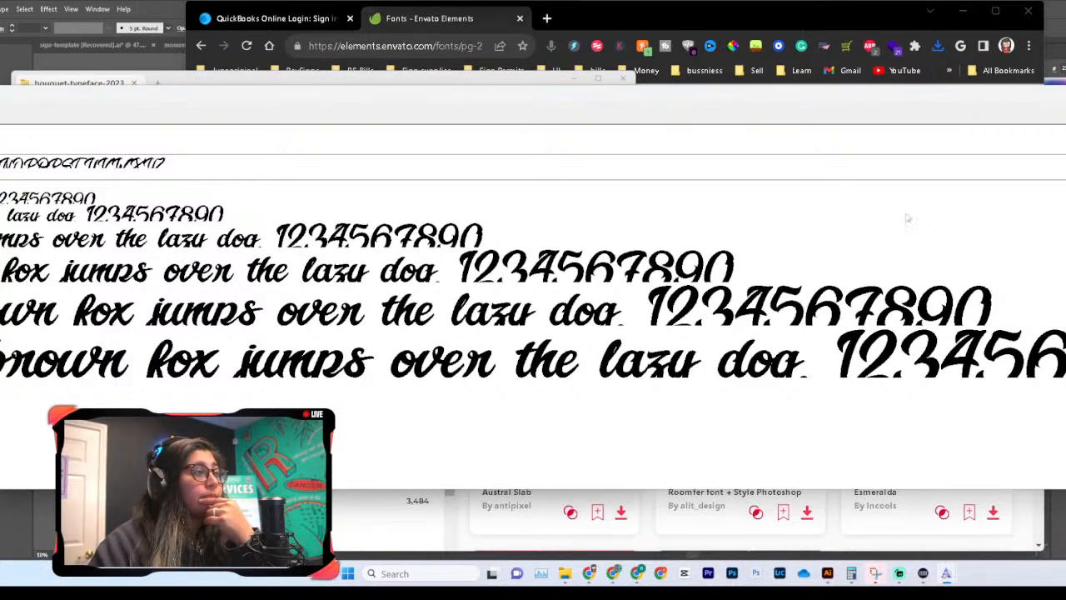
click(34, 510)
Step: Set the "Side" and "Piece" text on the copied white circle in Illustrator to Bouquet Typeface Regular
click(604, 341)
shift+click(602, 373)
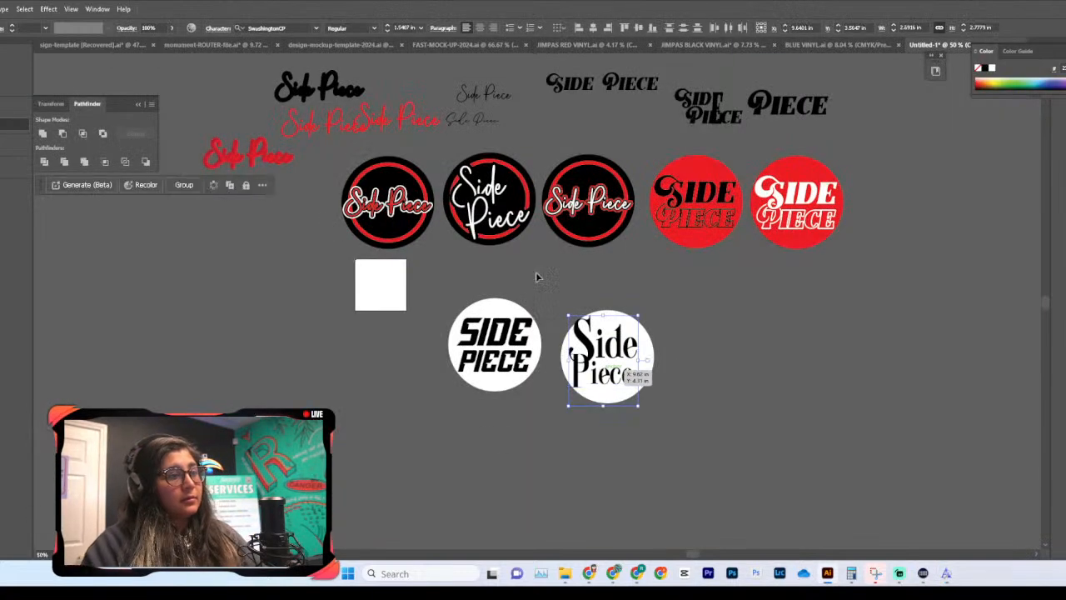
click(311, 27)
text(B)
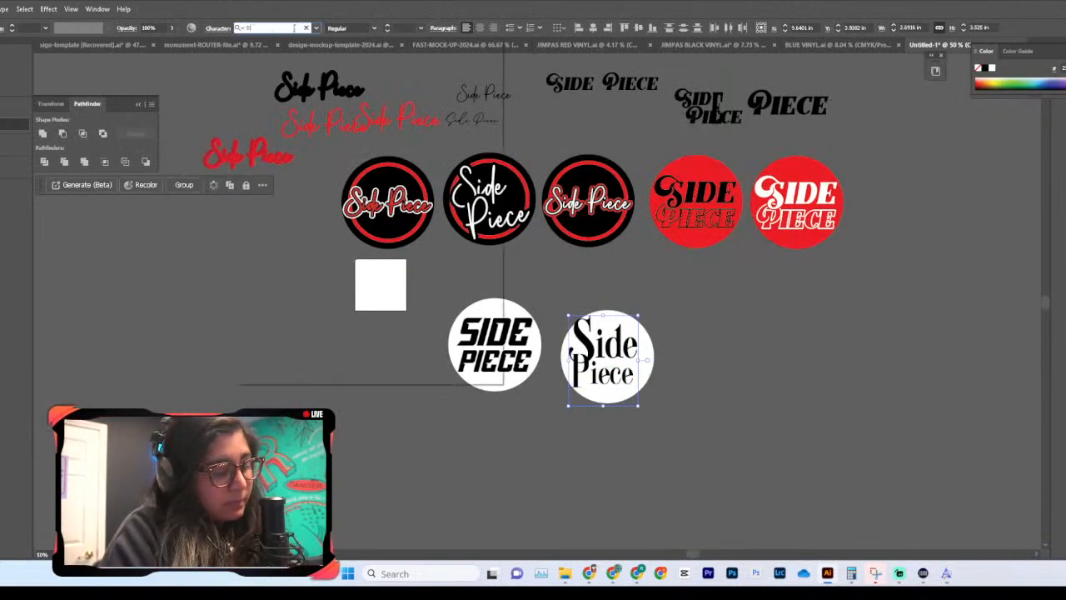
text(o)
click(366, 132)
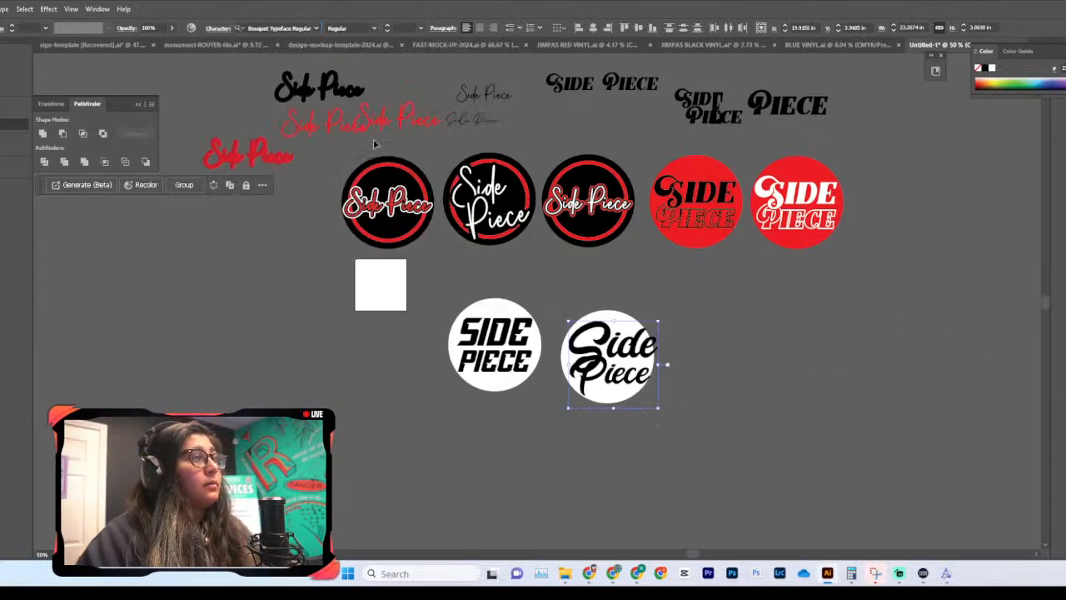
click(780, 418)
Step: Replace the capital "P" of "Piece" on the copied white circle with a lowercase "p"
key(ctrl+equal)
key(ctrl+equal)
key(ctrl+equal)
scroll(779, 417, right, 3)
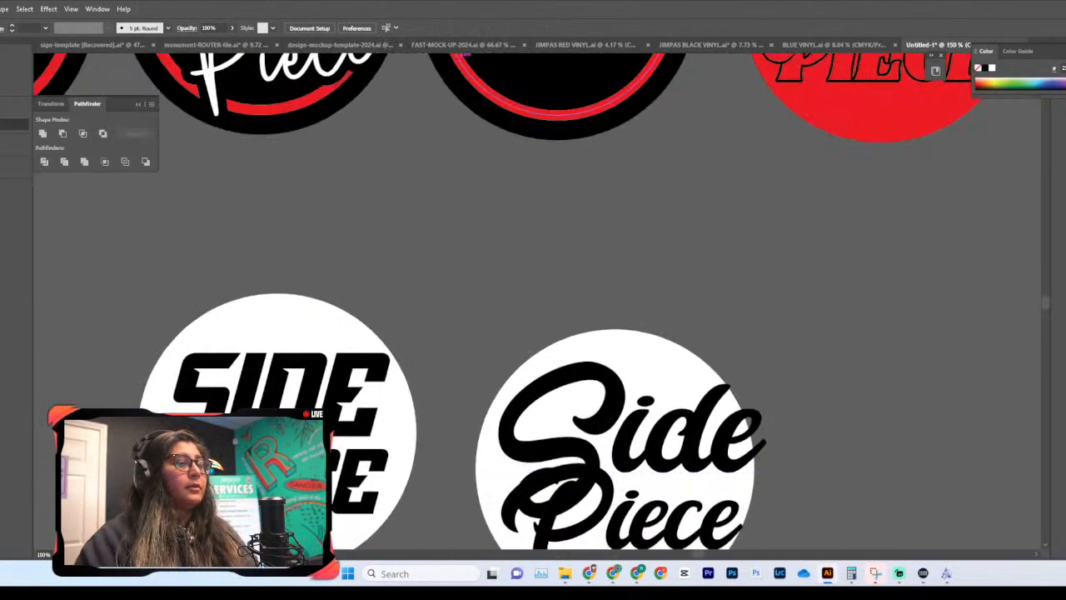
scroll(574, 340, down, 3)
scroll(637, 364, down, 1)
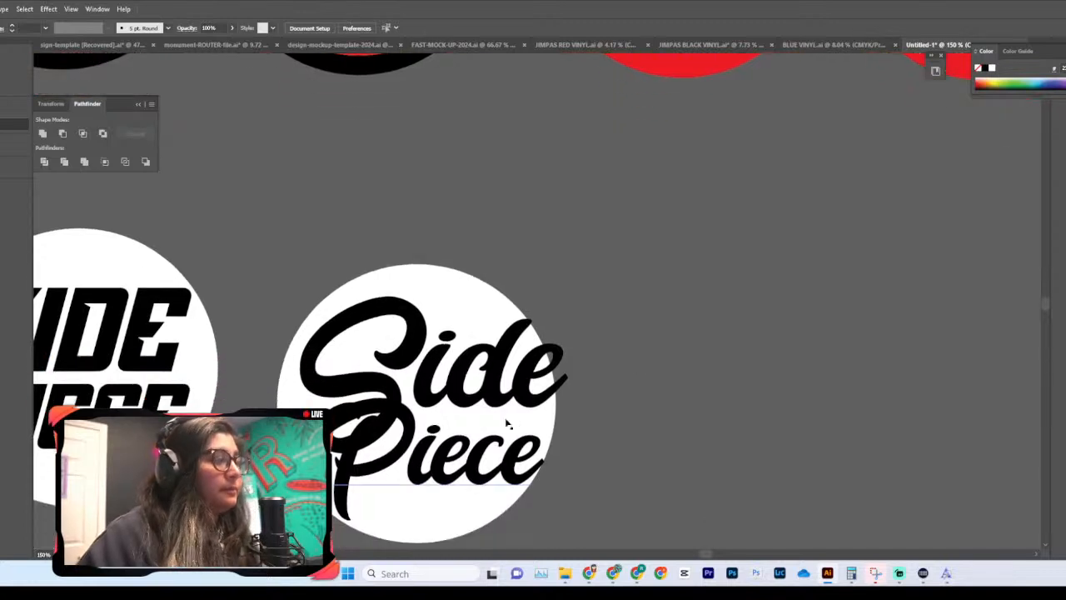
click(481, 425)
scroll(481, 408, left, 3)
scroll(481, 408, down, 4)
double_click(519, 324)
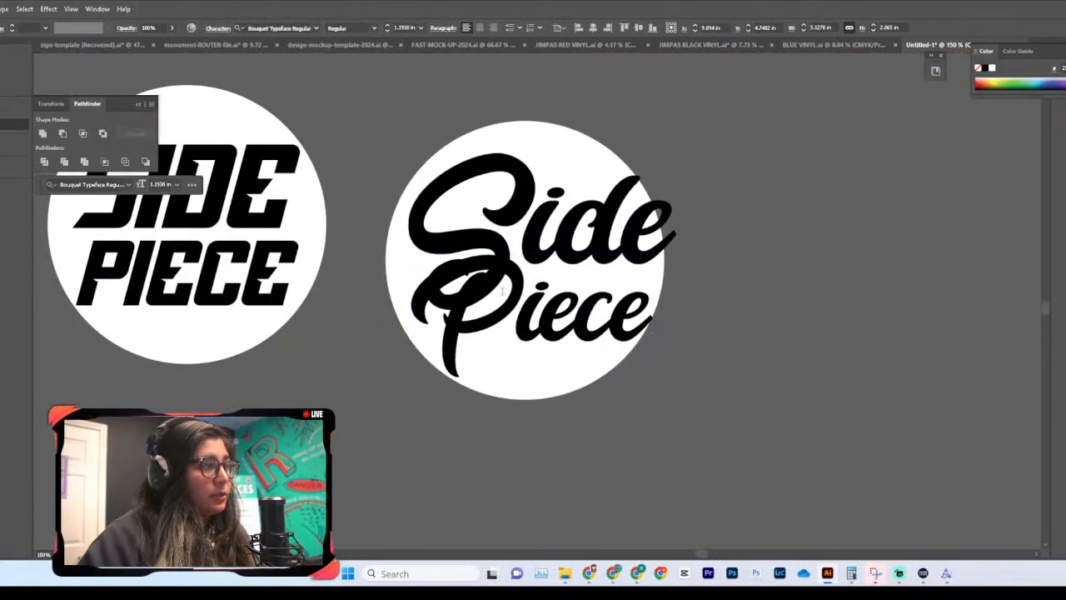
drag(470, 306, 509, 315)
scroll(548, 316, left, 1)
text(p)
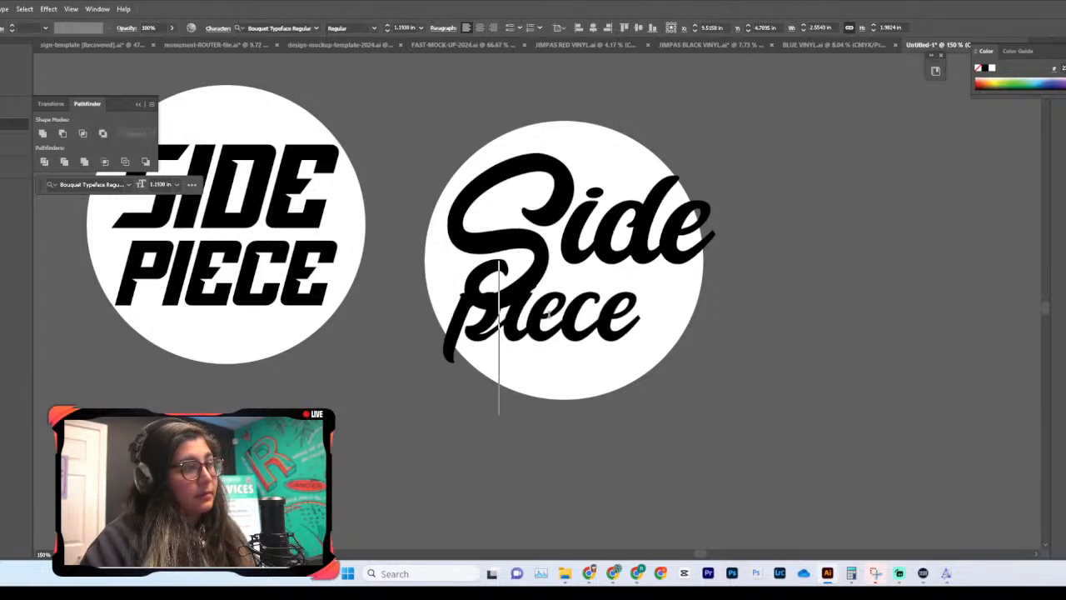
Step: Reposition "Side" and "piece" on the copied white circle so "piece" sits below and to the right of the large S
key(Escape)
drag(593, 335, 618, 334)
click(734, 359)
key(ctrl+minus)
key(ctrl+minus)
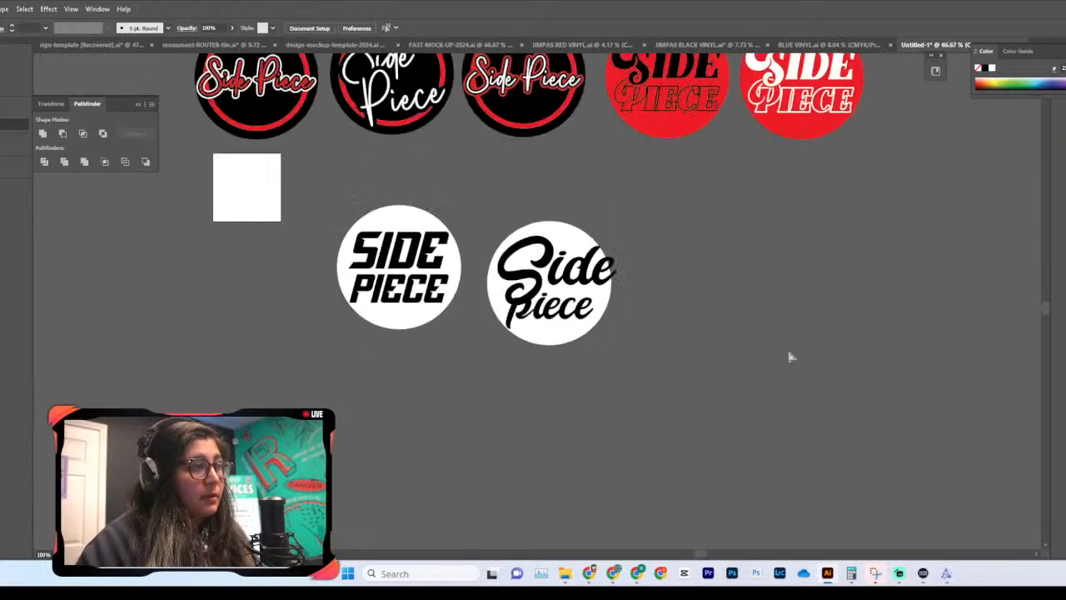
key(ctrl+minus)
key(ctrl+1)
key(ctrl+plus)
drag(624, 308, 624, 315)
drag(646, 247, 594, 233)
drag(564, 331, 575, 308)
Step: Enlarge "piece" to a text size of about 1.59 in and tuck it beneath "Side"
drag(673, 401, 714, 430)
drag(669, 327, 672, 313)
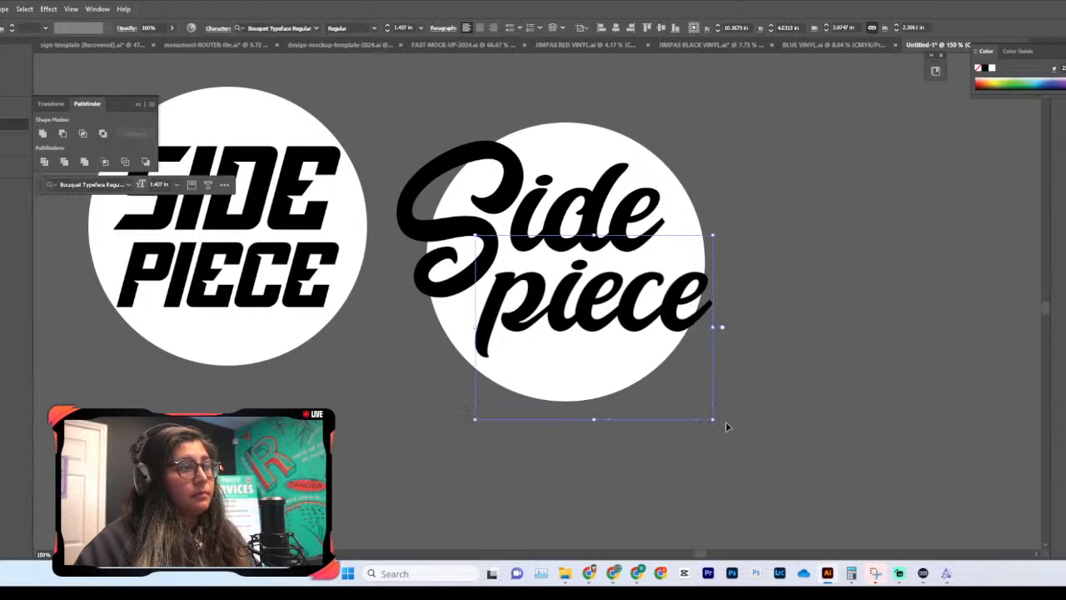
drag(713, 419, 739, 457)
drag(713, 334, 701, 332)
click(783, 335)
Step: Move the white circle with the block-letter SIDE PIECE further away from the script version to widen the gap
scroll(773, 337, up, 1)
scroll(762, 339, left, 4)
drag(492, 120, 412, 270)
drag(455, 241, 273, 243)
click(431, 297)
scroll(431, 298, up, 1)
scroll(431, 298, right, 1)
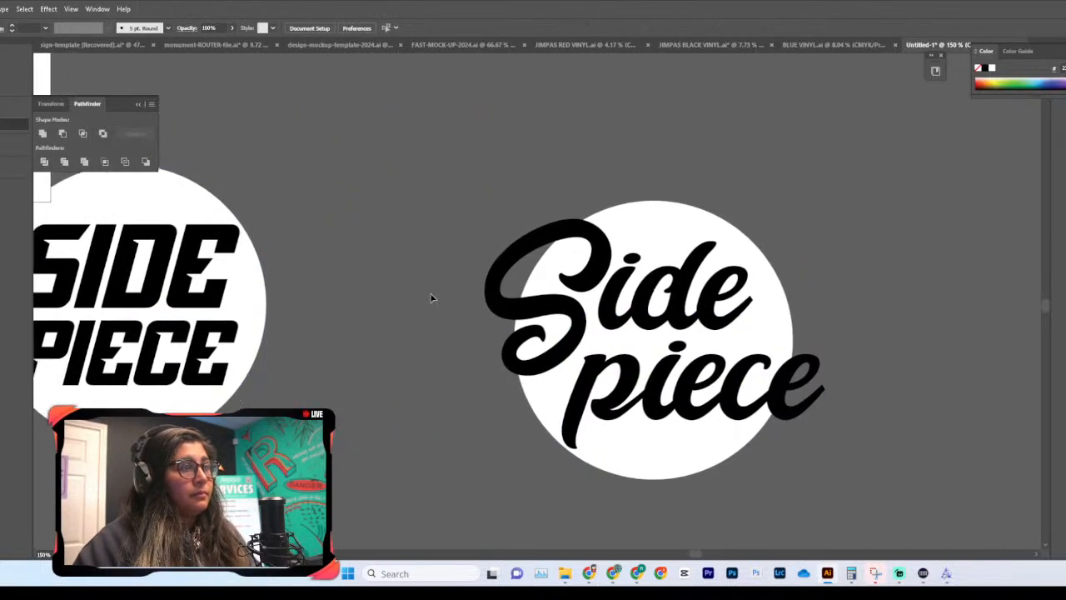
Step: Replace the lowercase "p" of "piece" on the script circle with a capital "P"
scroll(430, 297, up, 1)
scroll(430, 297, right, 4)
scroll(431, 297, left, 2)
scroll(431, 298, down, 2)
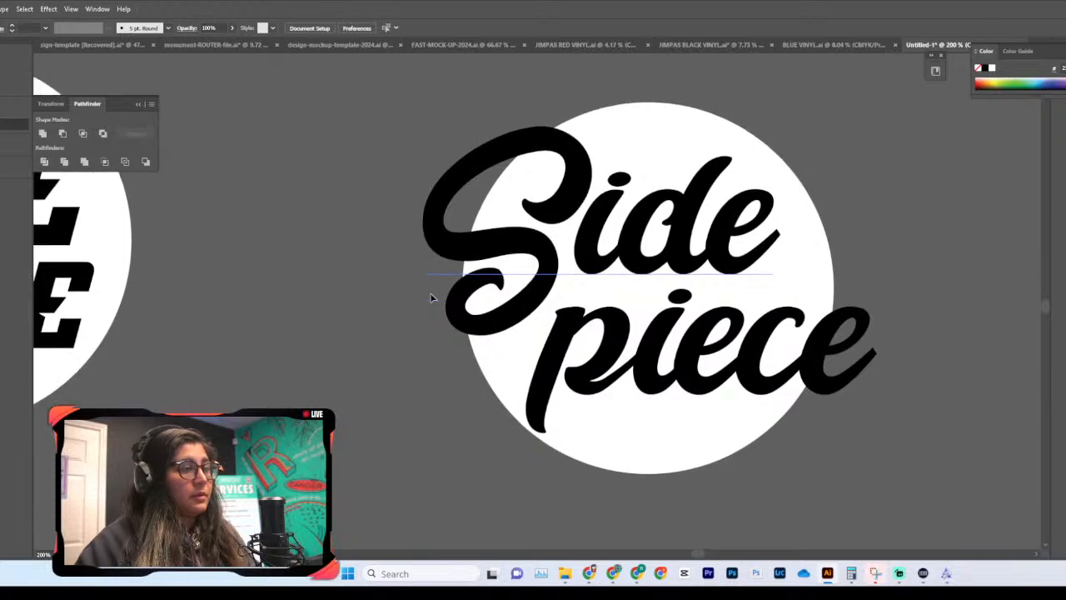
scroll(431, 297, up, 1)
double_click(612, 358)
key(ctrl+a)
click(571, 355)
key(shift+Right)
text(P)
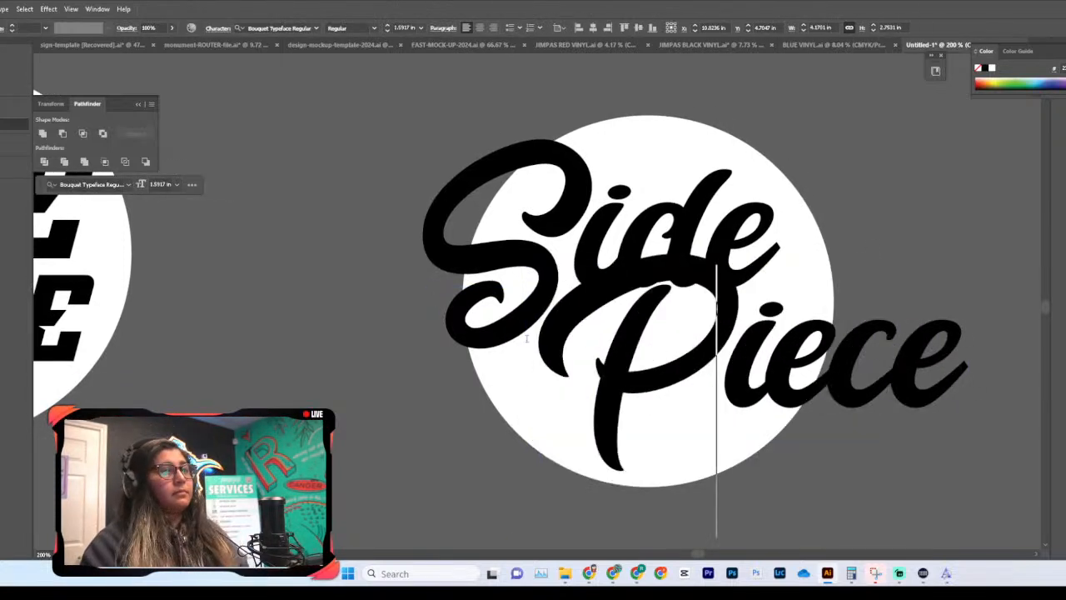
Step: Move the capitalised "Piece" so its P tucks under "Side", beside the tail of the S
key(Escape)
scroll(625, 307, left, 1)
scroll(625, 306, right, 3)
drag(625, 311, 603, 316)
drag(857, 262, 800, 298)
drag(718, 408, 718, 409)
click(880, 409)
scroll(880, 409, up, 1)
scroll(881, 411, down, 2)
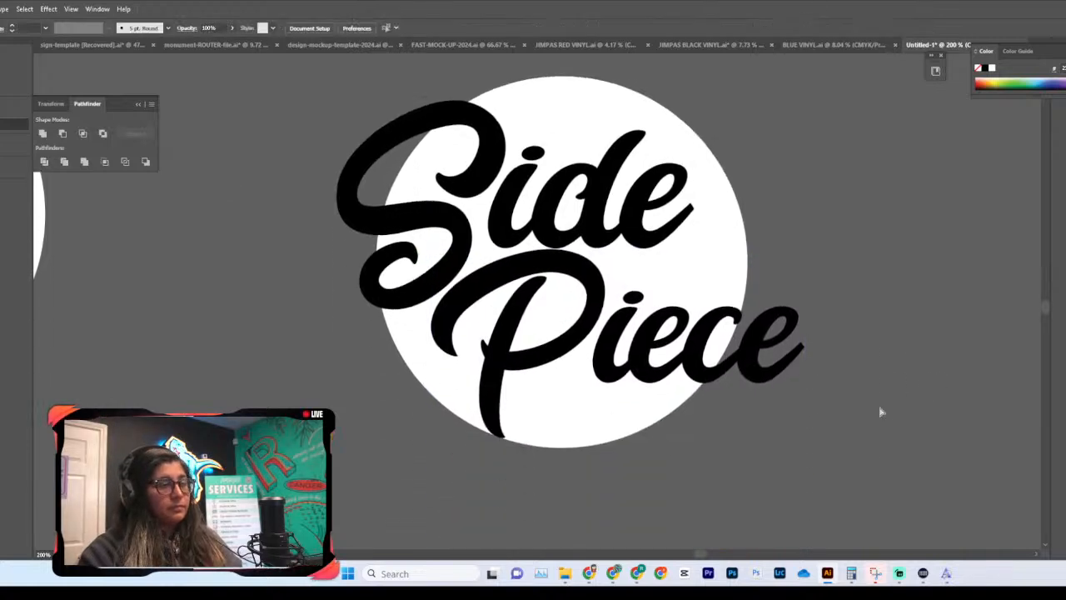
scroll(880, 412, down, 4)
scroll(881, 411, up, 3)
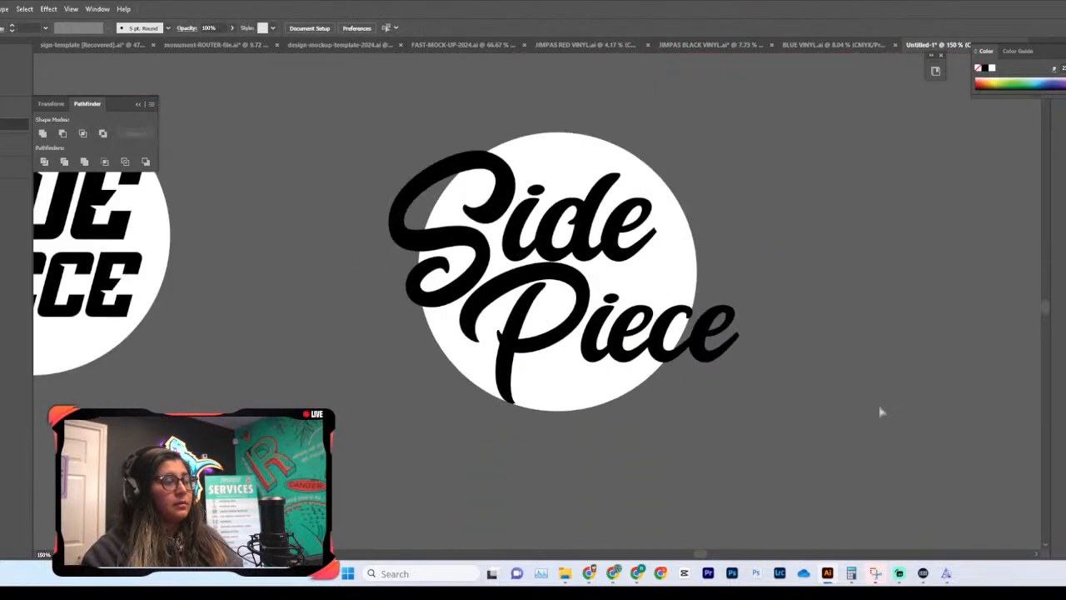
Step: Undo the repositioning and the capital "P" change on the script circle
key(ctrl+z)
key(ctrl+z)
key(ctrl+z)
key(ctrl+z)
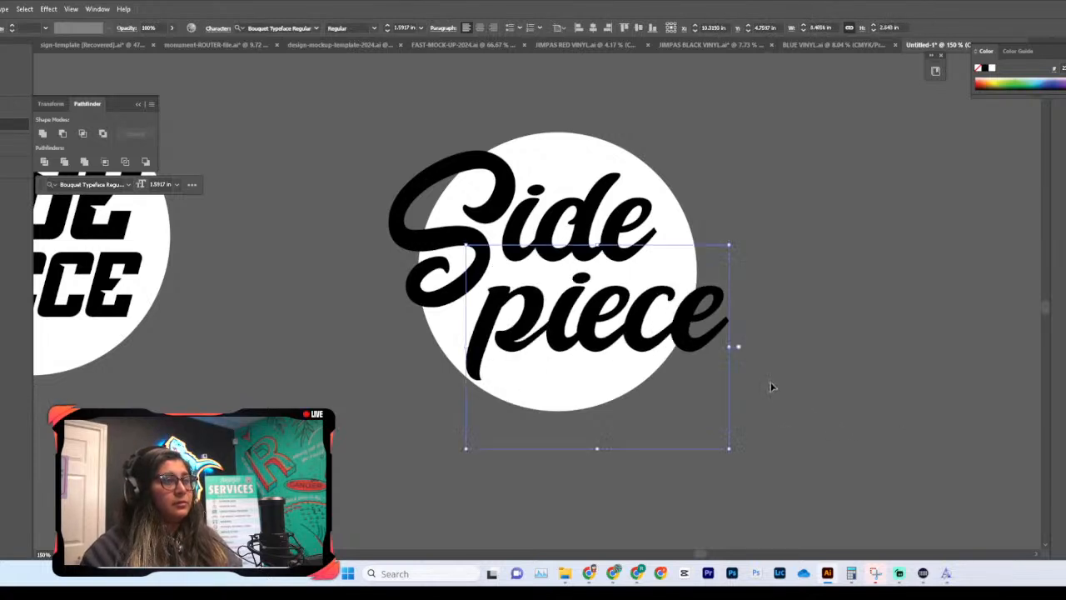
Step: Shift "Side" inside the circle and shrink "piece" to about 1.12 in, fitting it below "ide" beside the S
click(772, 387)
scroll(812, 374, up, 3)
scroll(812, 374, down, 4)
scroll(735, 364, up, 2)
drag(662, 364, 668, 335)
drag(626, 251, 659, 268)
click(626, 354)
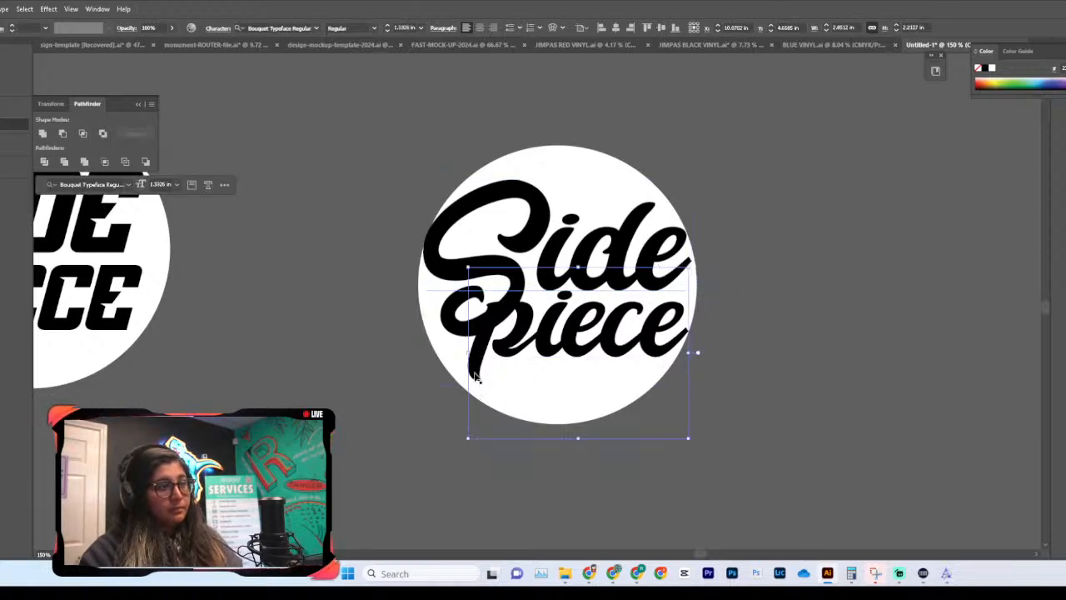
drag(473, 360, 504, 357)
drag(623, 331, 626, 327)
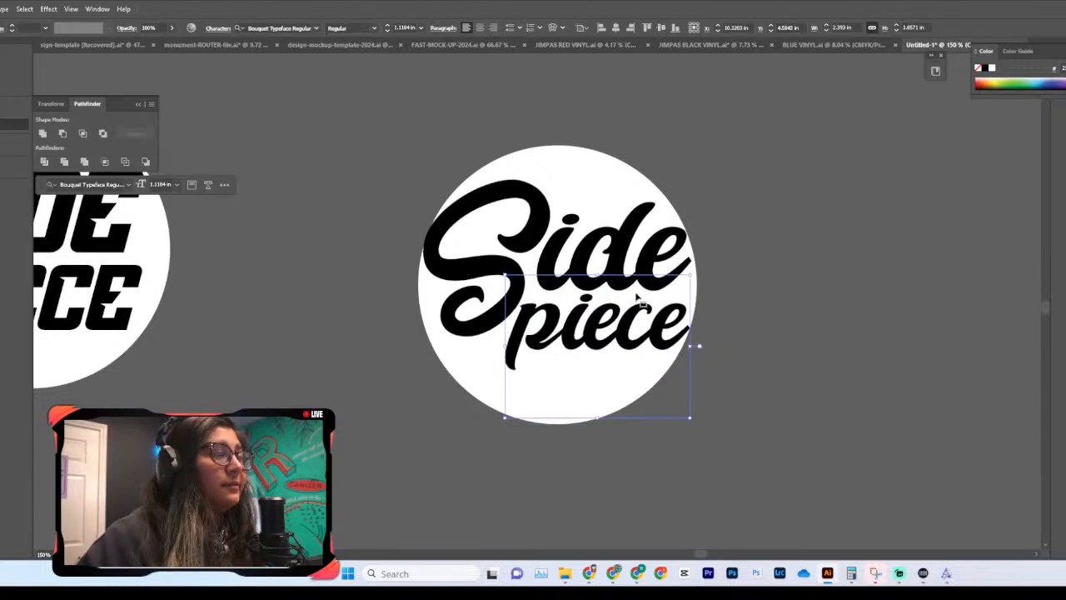
click(845, 391)
scroll(845, 392, up, 1)
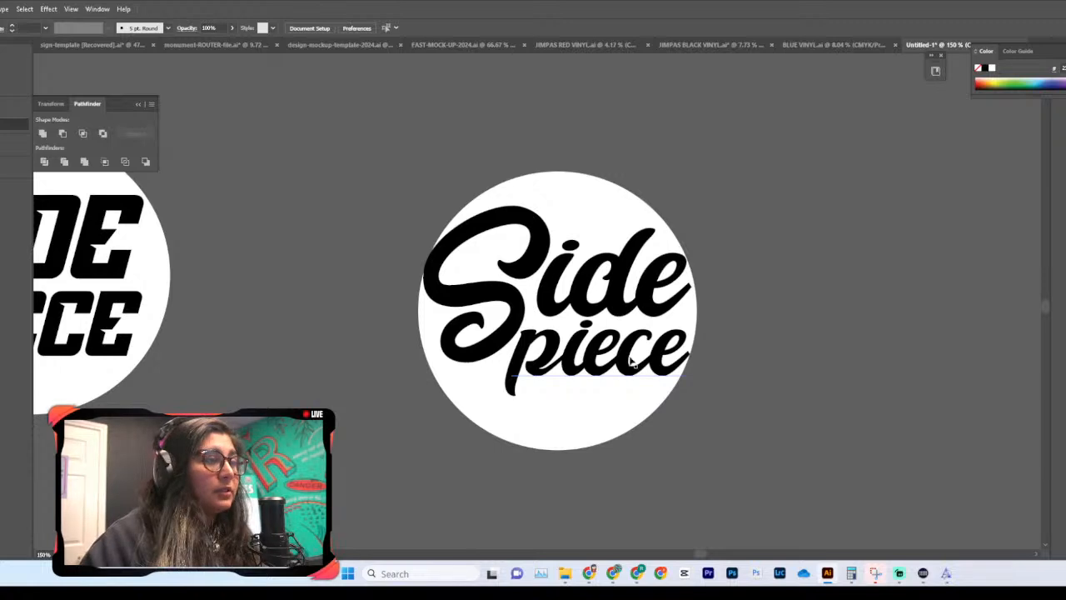
Step: Copy the "Side" and "piece" text and place the editable duplicate on the empty canvas outside the circle
click(647, 303)
click(639, 358)
scroll(637, 357, down, 2)
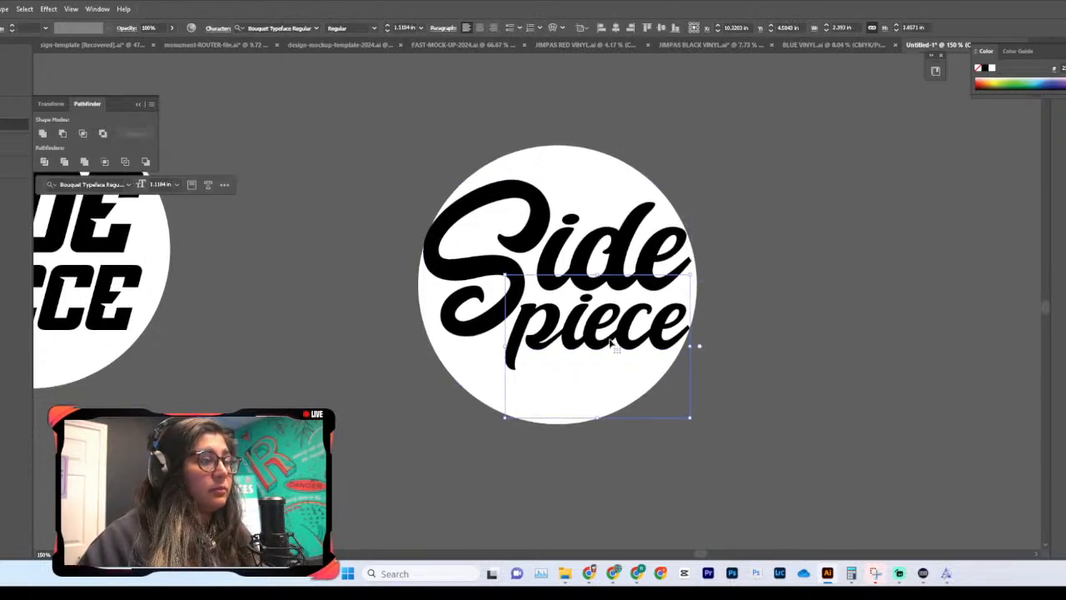
shift+click(600, 262)
key(ctrl+c)
scroll(600, 266, right, 10)
key(ctrl+v)
drag(596, 309, 739, 153)
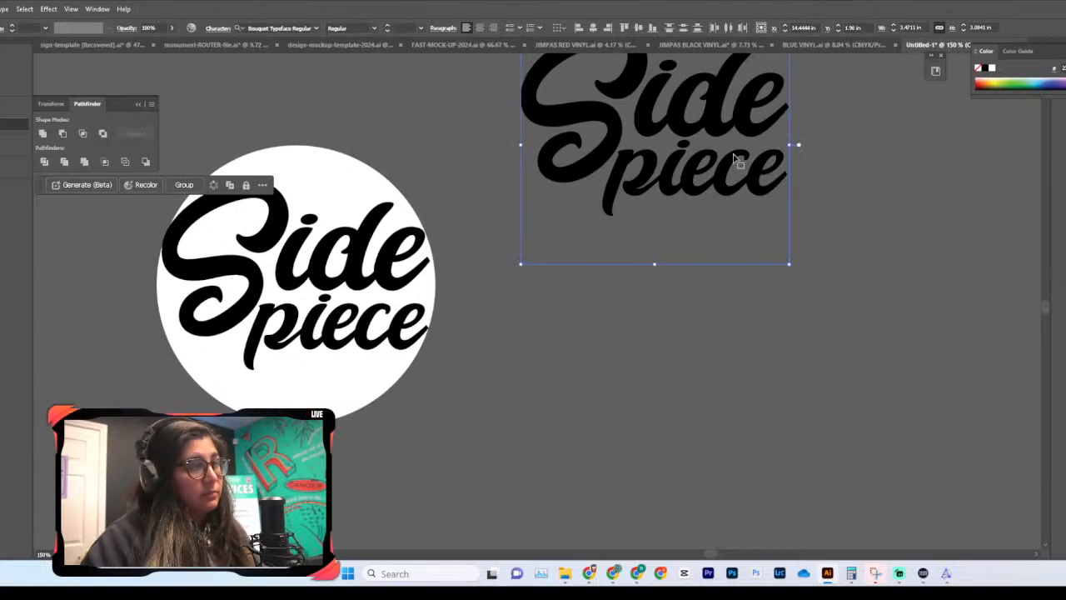
Step: Convert the "Side" and "piece" text on the script circle to outlines
click(226, 281)
scroll(228, 281, left, 7)
key(ctrl+shift+o)
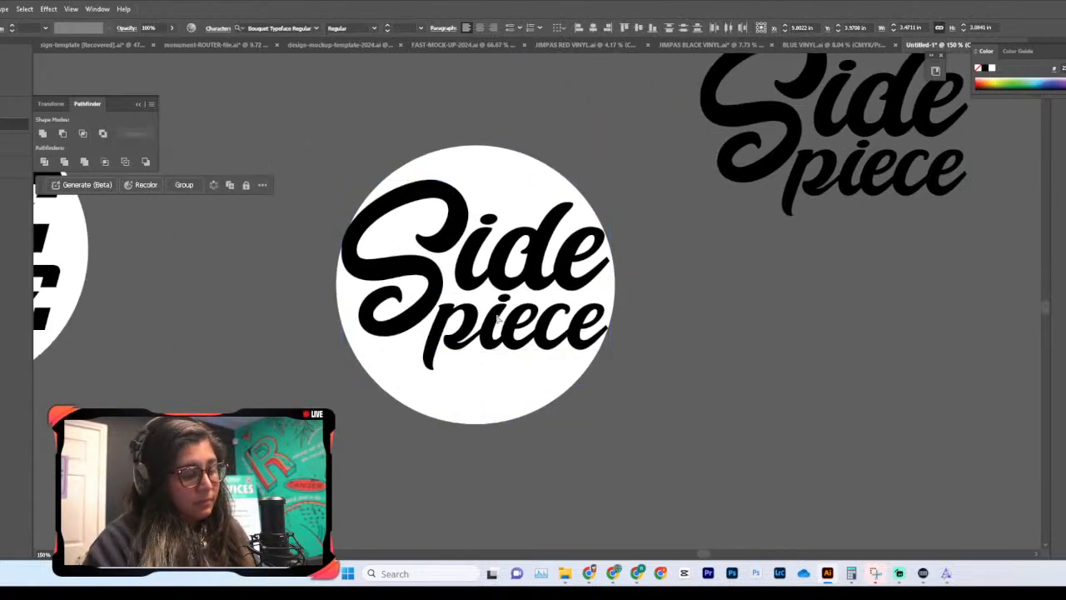
click(696, 353)
scroll(618, 286, down, 1)
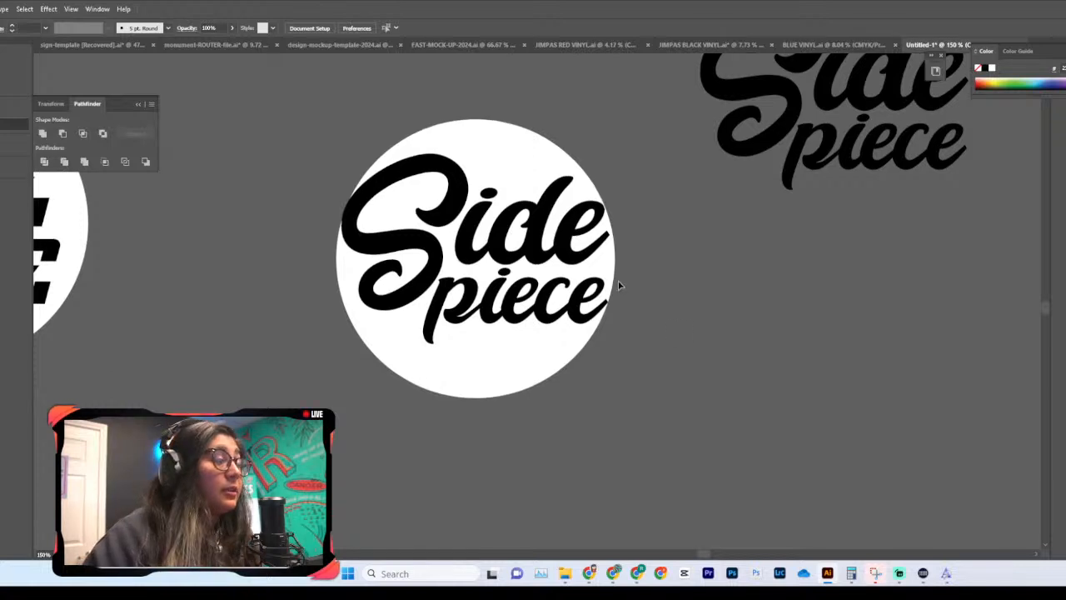
Step: Try to swap the fill and stroke of the outlined "piece" and merge its letter paths
scroll(600, 267, left, 1)
click(590, 248)
click(595, 257)
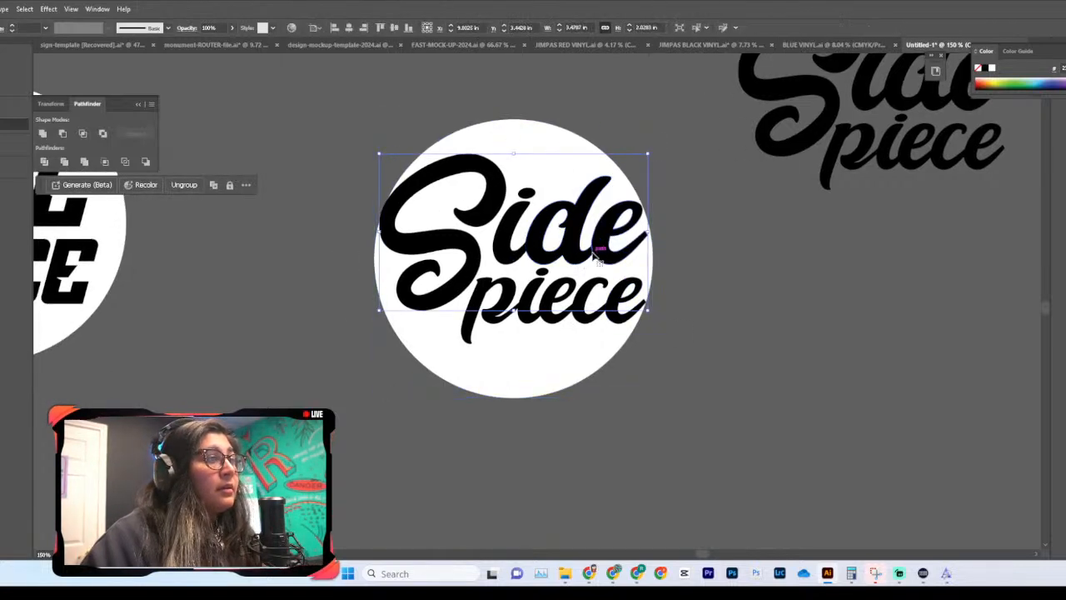
click(568, 300)
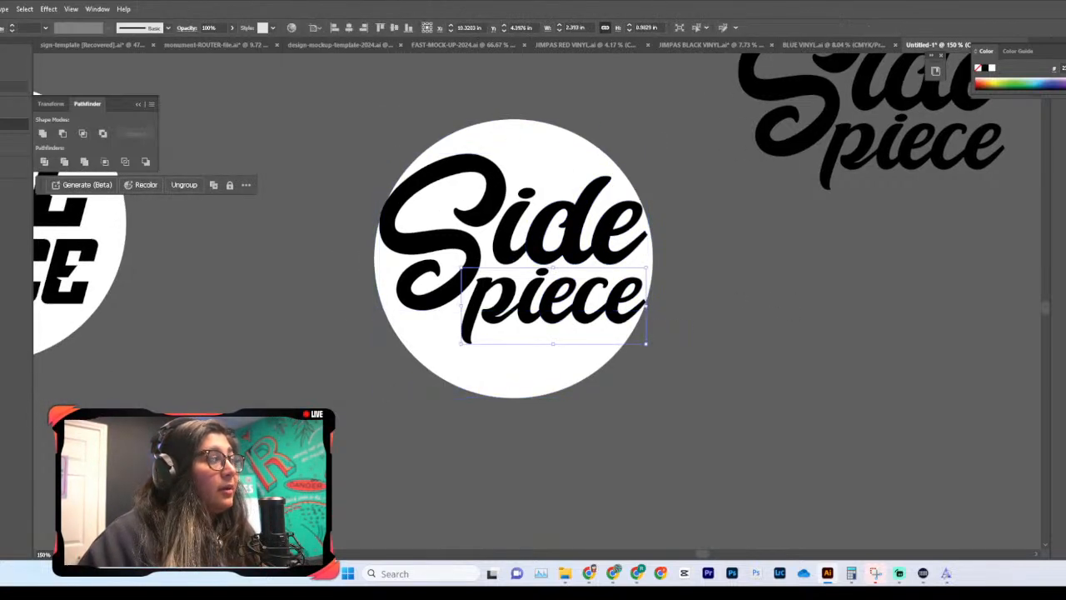
key(shift+x)
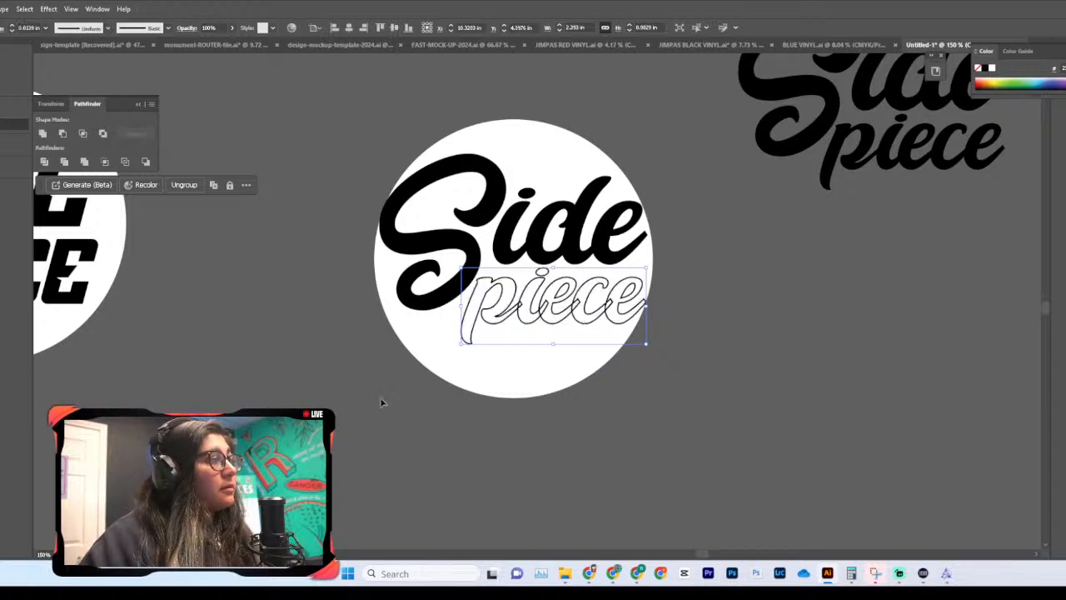
click(84, 163)
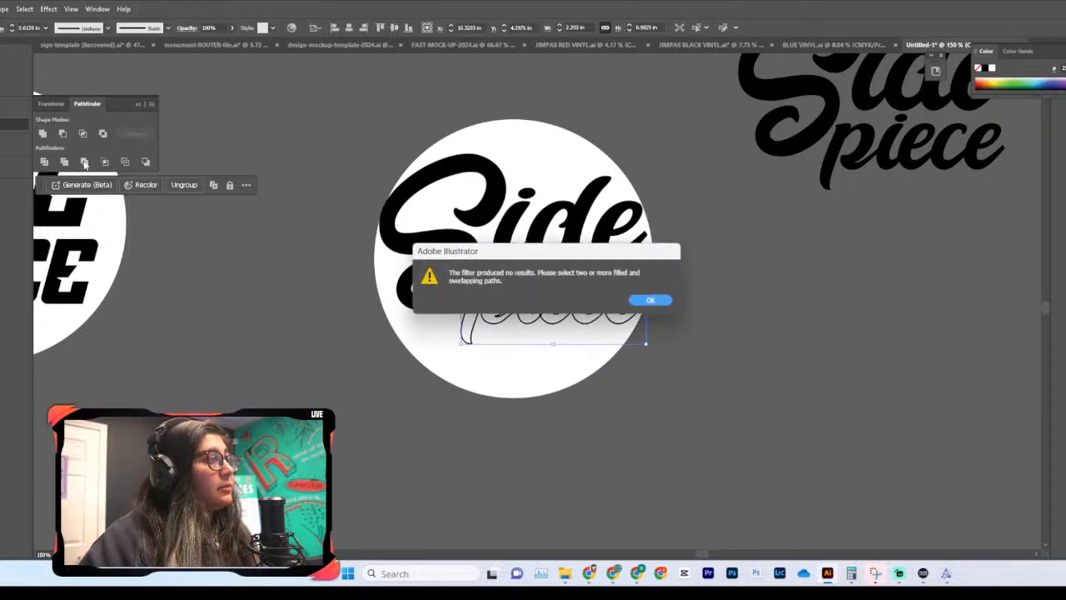
click(646, 299)
key(ctrl+z)
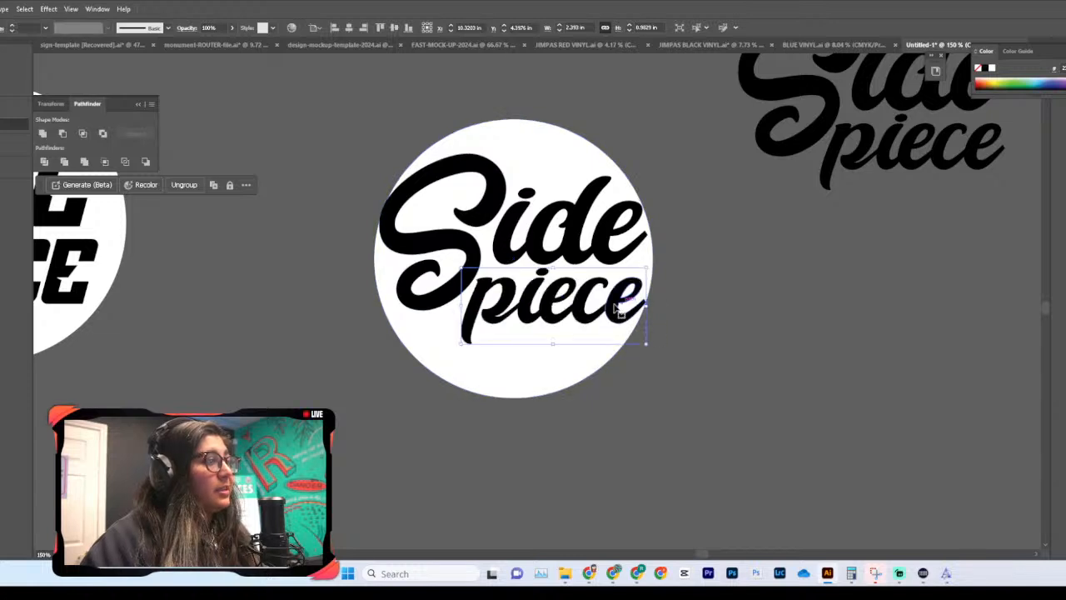
Step: Merge the filled "piece" letters, and give them a 0.0139 in red stroke with no fill
click(89, 163)
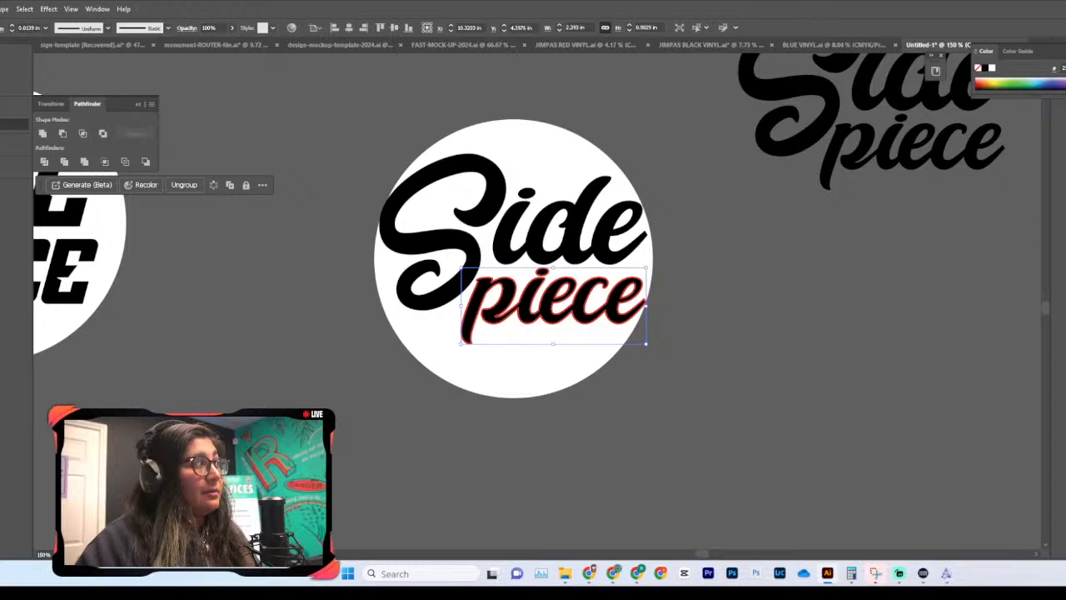
key(slash)
click(857, 337)
key(ctrl+minus)
key(ctrl+minus)
key(ctrl+minus)
key(ctrl+minus)
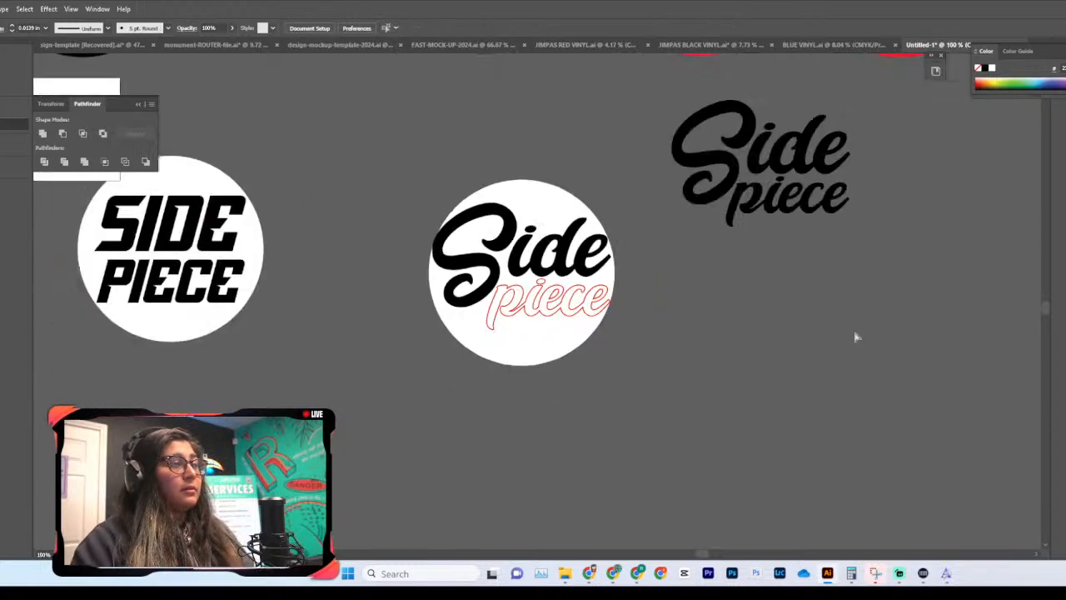
Step: Scale the outlined "Side" down slightly to about 3.45 in wide so it fits inside the white circle
key(ctrl+equal)
key(ctrl+equal)
key(ctrl+equal)
key(ctrl+equal)
scroll(692, 325, up, 1)
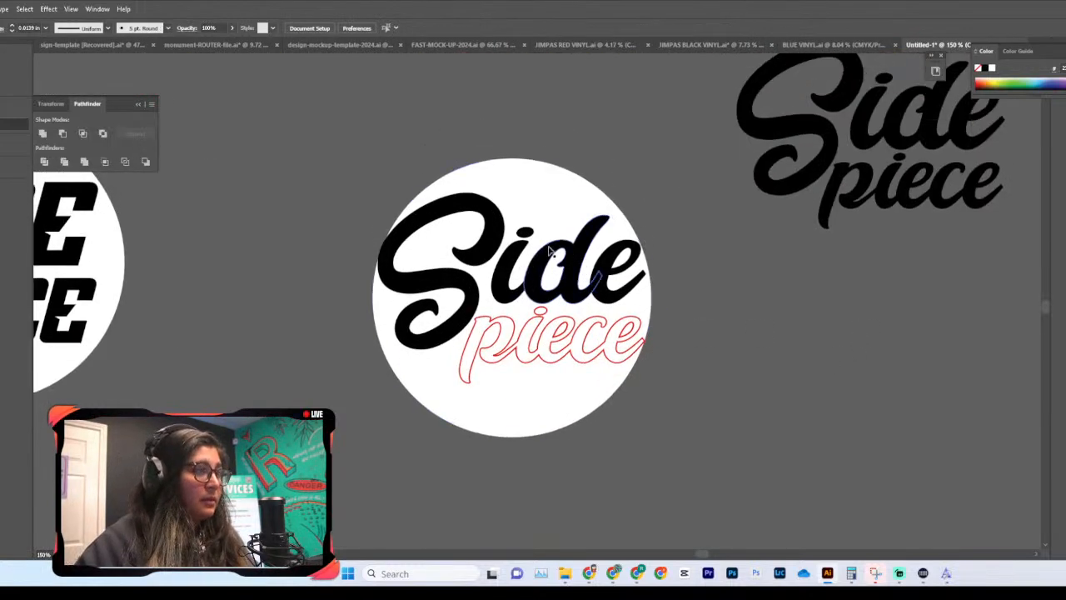
click(552, 251)
click(770, 335)
click(386, 281)
drag(379, 273, 381, 273)
click(528, 202)
scroll(726, 262, down, 7)
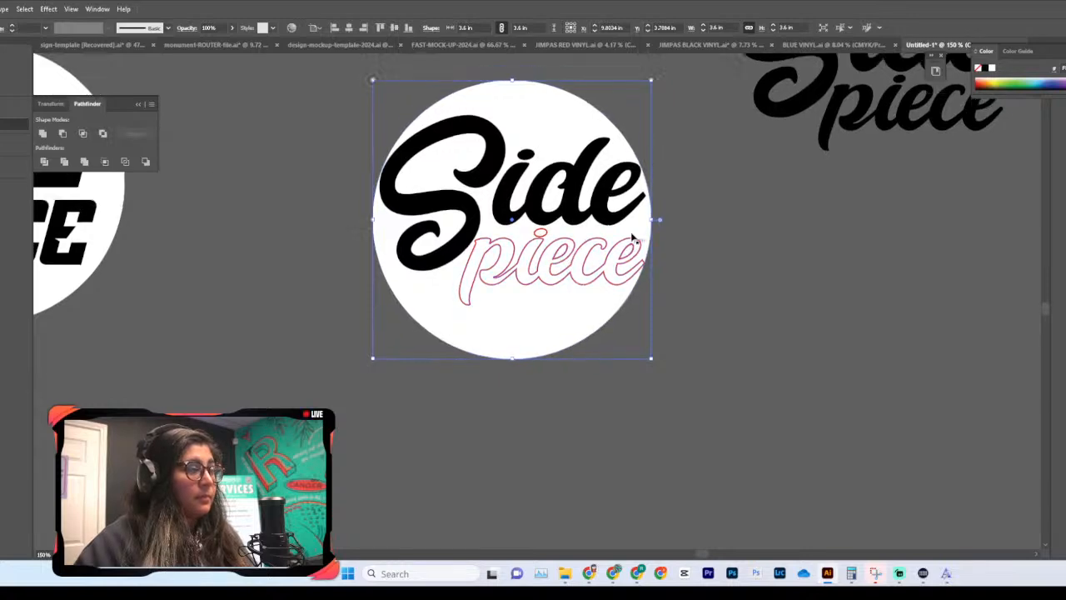
scroll(630, 235, up, 3)
Step: Fill the outlined "Side" with the same red as the "piece" stroke
click(576, 248)
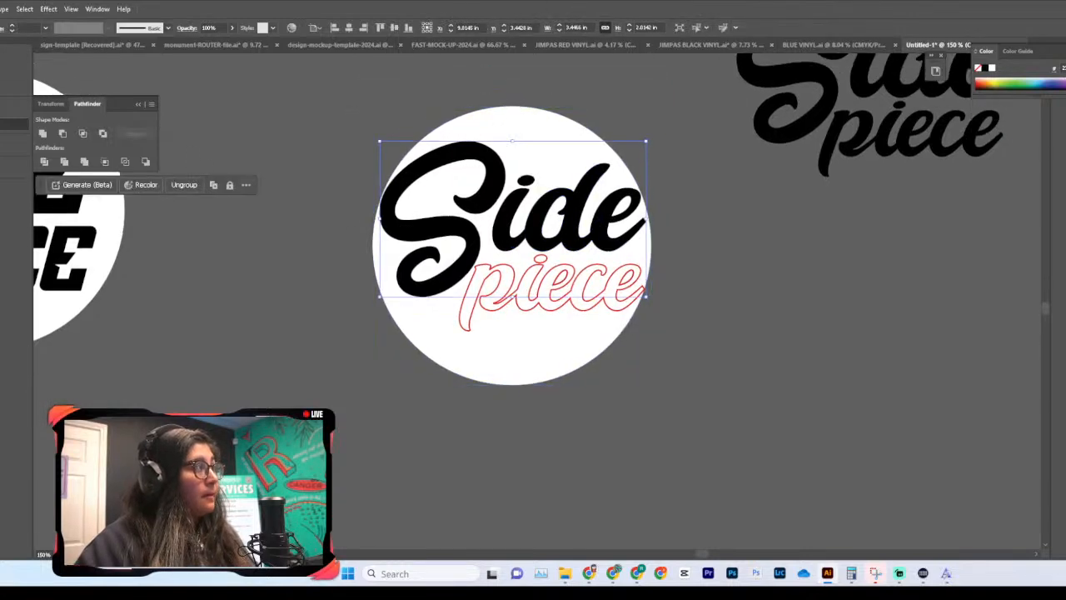
click(1063, 208)
click(867, 336)
key(ctrl+minus)
key(ctrl+minus)
key(ctrl+minus)
key(ctrl+minus)
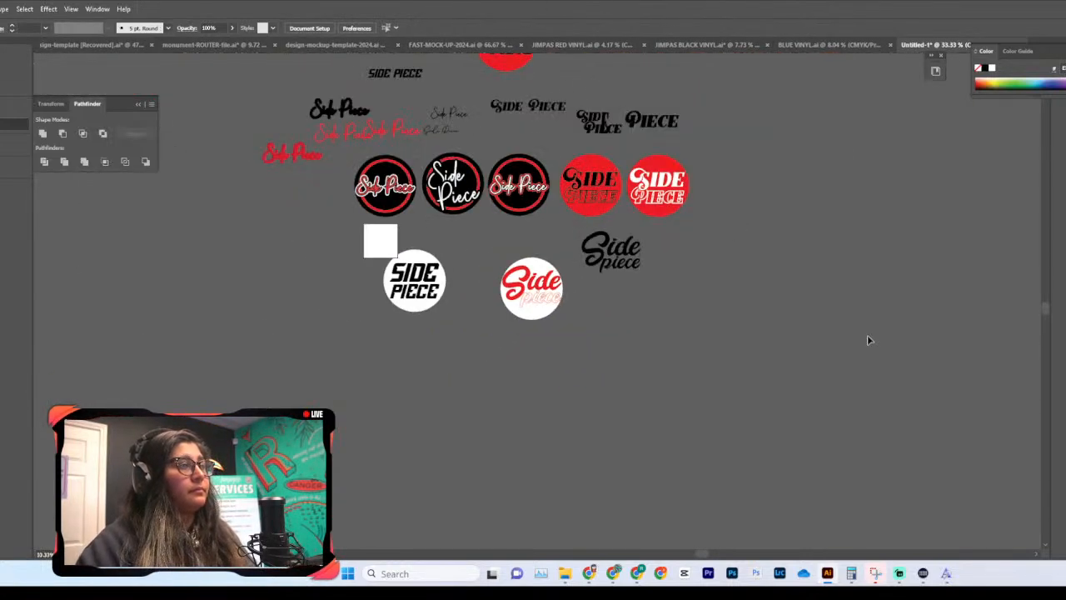
Step: Move the spare black "Side piece" text to the end of the row of logo circles
scroll(792, 314, right, 4)
drag(467, 233, 679, 184)
scroll(598, 258, right, 1)
click(594, 236)
scroll(594, 235, left, 1)
scroll(654, 273, left, 1)
click(652, 278)
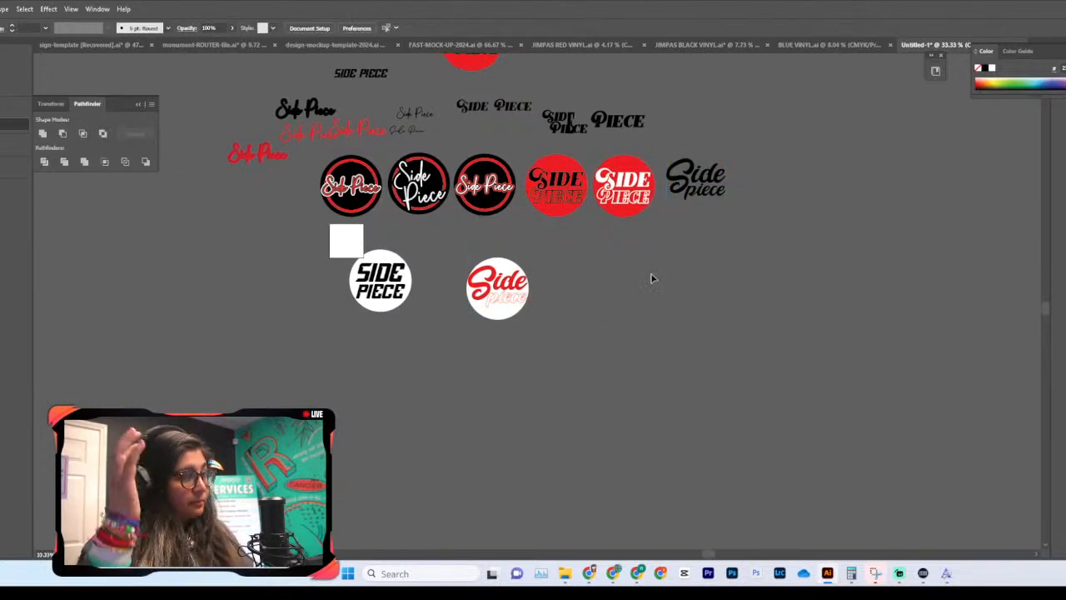
Step: Compare the red script logo on the white circle with the earlier circular logo variations
scroll(652, 279, right, 1)
key(ctrl+plus)
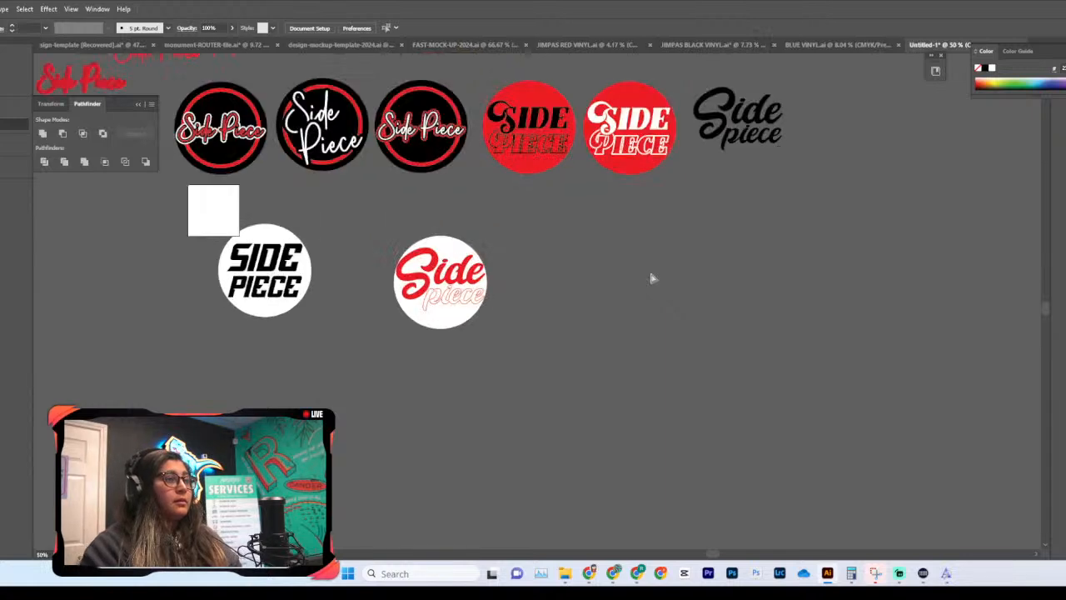
key(ctrl+plus)
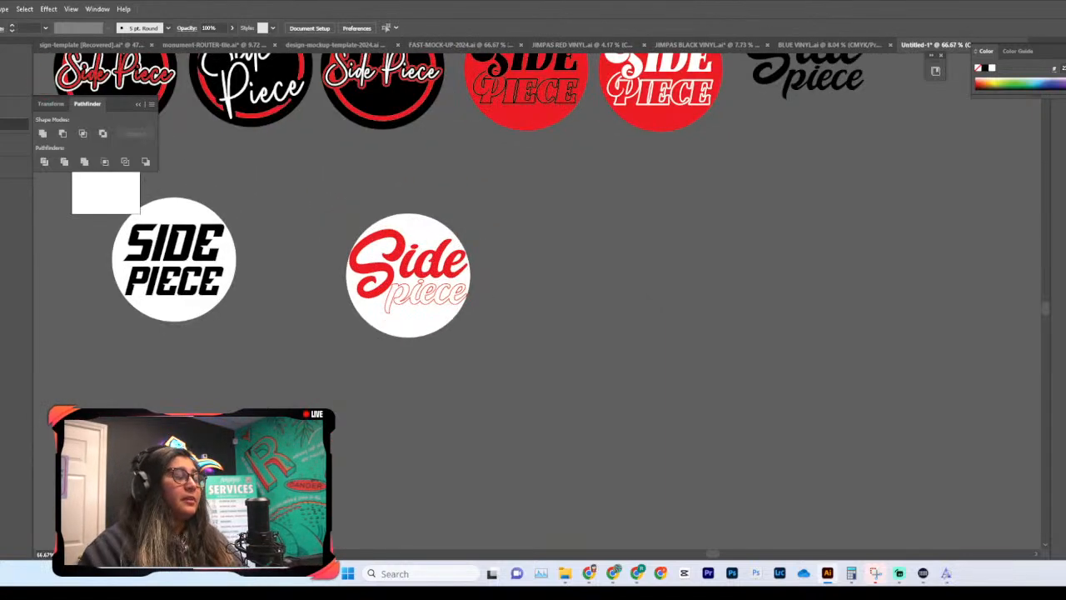
scroll(625, 333, left, 2)
scroll(571, 338, up, 2)
scroll(574, 326, left, 2)
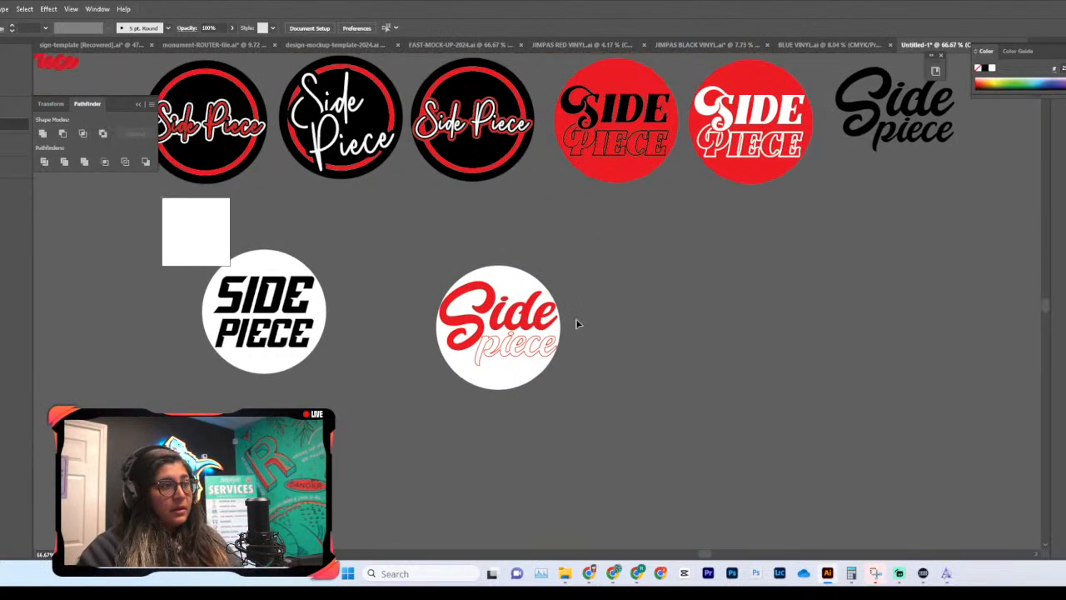
scroll(576, 323, up, 2)
scroll(576, 323, left, 4)
scroll(576, 323, up, 2)
scroll(576, 323, down, 2)
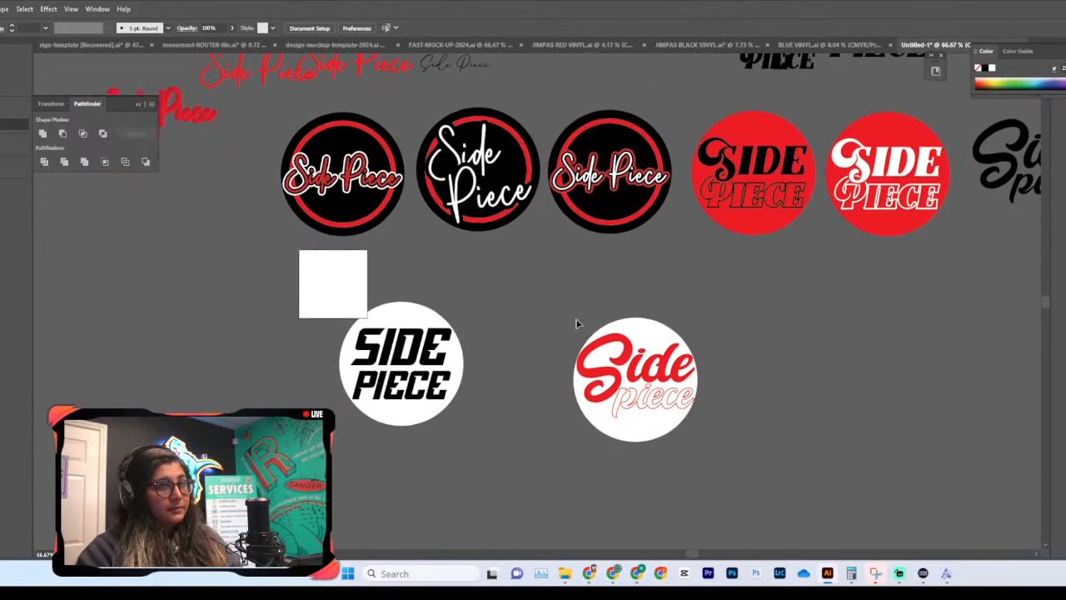
scroll(577, 323, right, 1)
scroll(576, 323, down, 1)
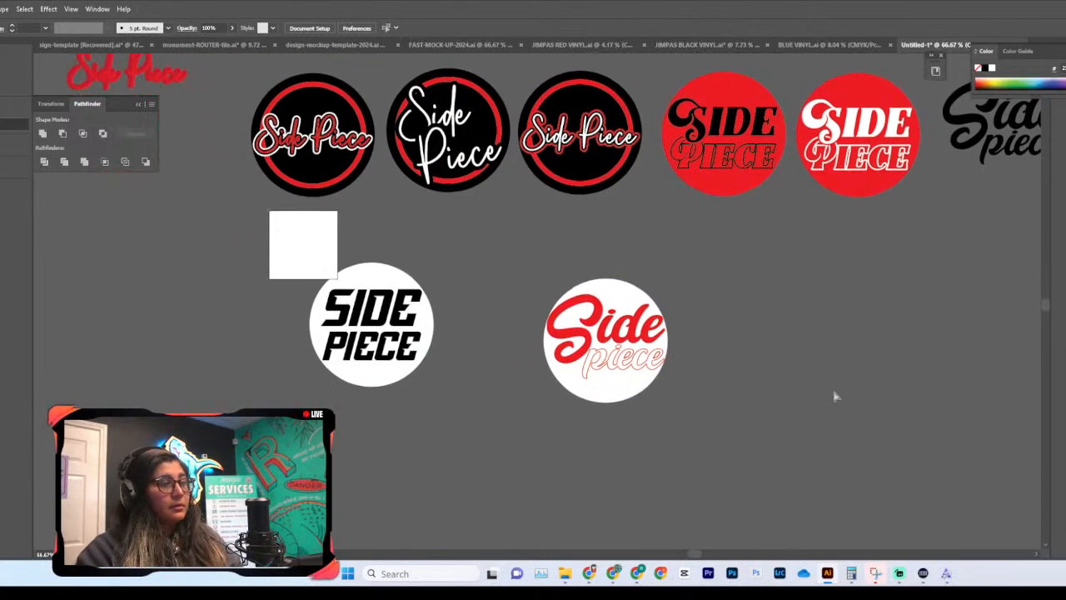
Step: Duplicate the white circle with the red script logo and place the copy beside it
key(ctrl+equal)
key(ctrl+equal)
scroll(834, 392, right, 7)
click(428, 271)
scroll(428, 271, left, 5)
drag(584, 222, 500, 478)
scroll(492, 454, right, 2)
drag(477, 412, 830, 385)
scroll(831, 385, right, 1)
Step: Fill the duplicated logo's circle with black
click(553, 173)
click(662, 244)
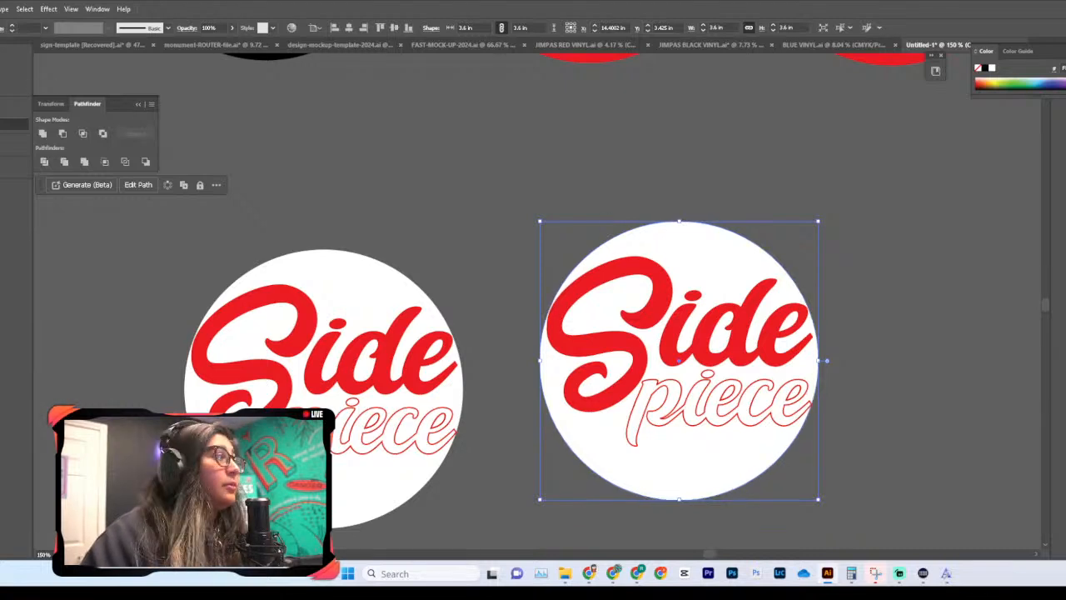
click(3, 52)
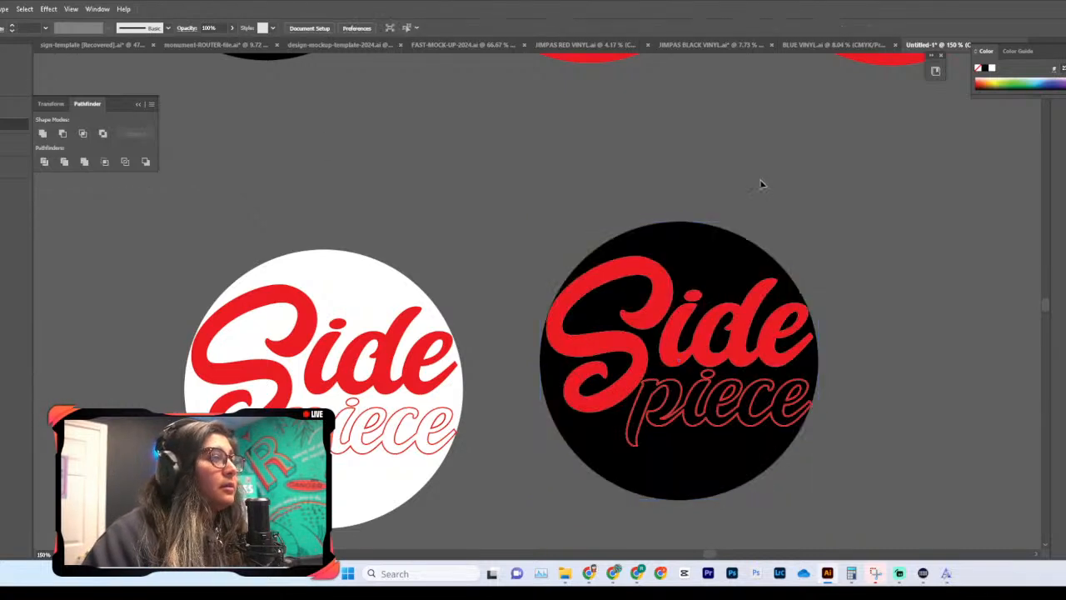
click(761, 185)
Step: Duplicate the black circle with the red script logo and place the copy next to it
scroll(762, 190, right, 3)
drag(762, 199, 477, 445)
scroll(461, 403, right, 4)
drag(453, 403, 774, 409)
key(ctrl+minus)
key(ctrl+minus)
key(ctrl+plus)
key(ctrl+plus)
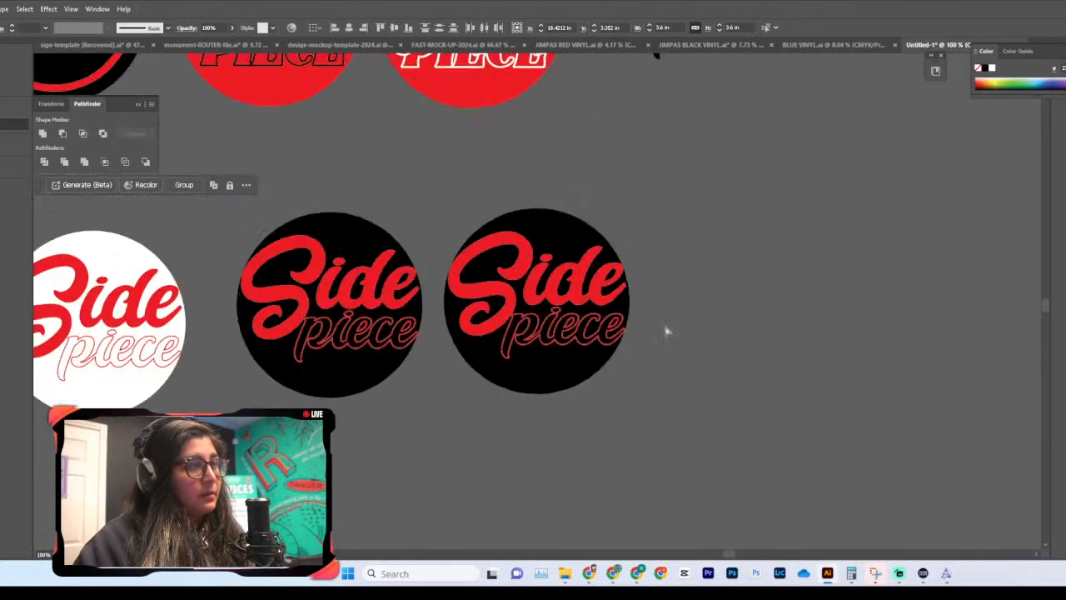
Step: Fill the circle of the newest duplicated script logo with red
click(713, 338)
click(487, 183)
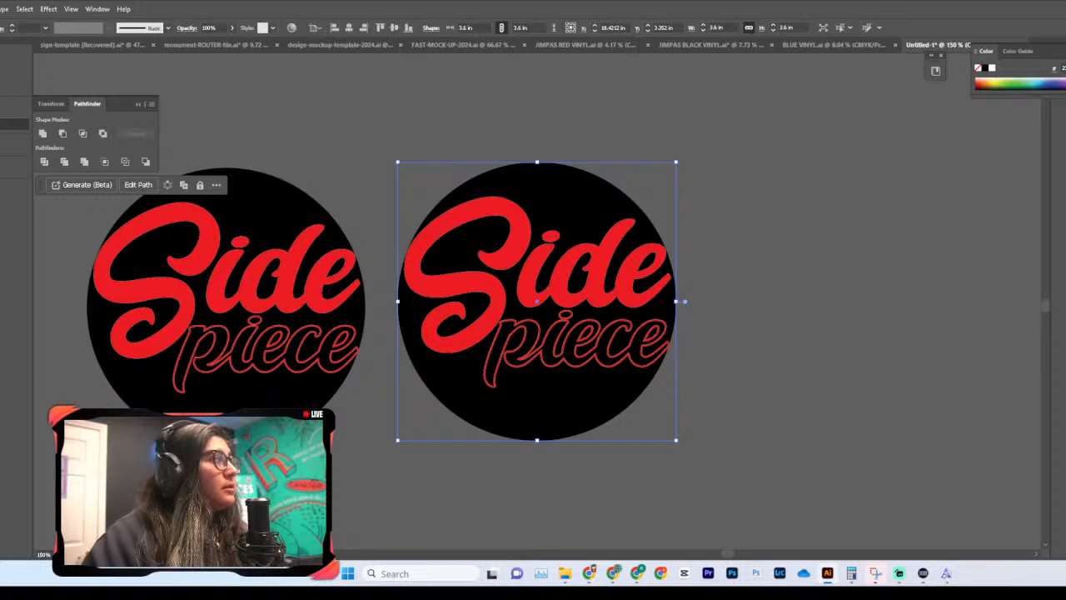
click(992, 69)
click(655, 204)
click(586, 285)
Step: Fill the words "Side" and "piece" on the red circle with white
click(597, 274)
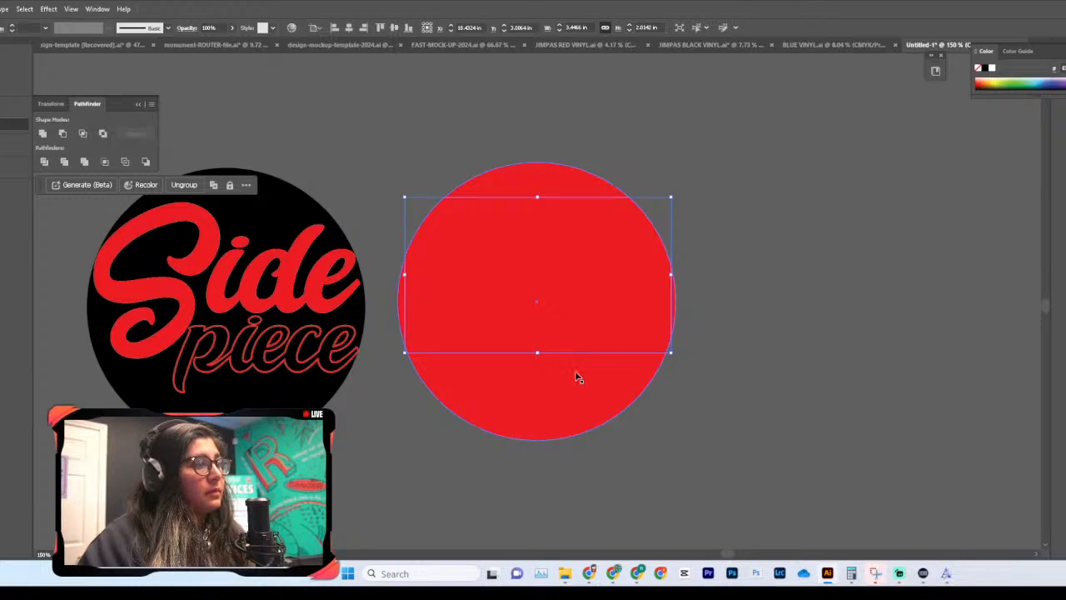
shift+click(584, 364)
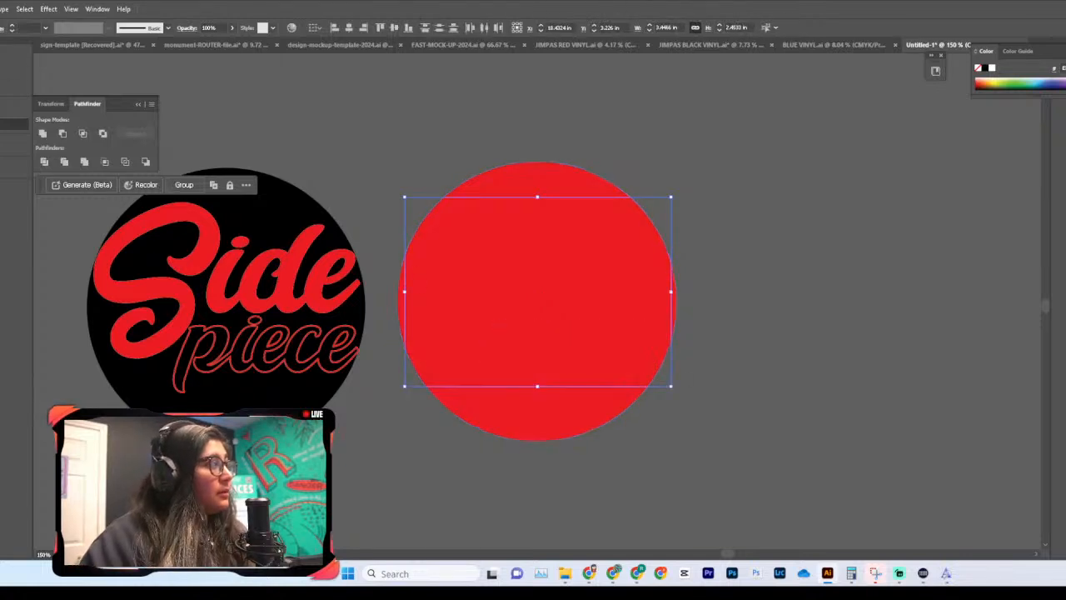
key(d)
click(836, 317)
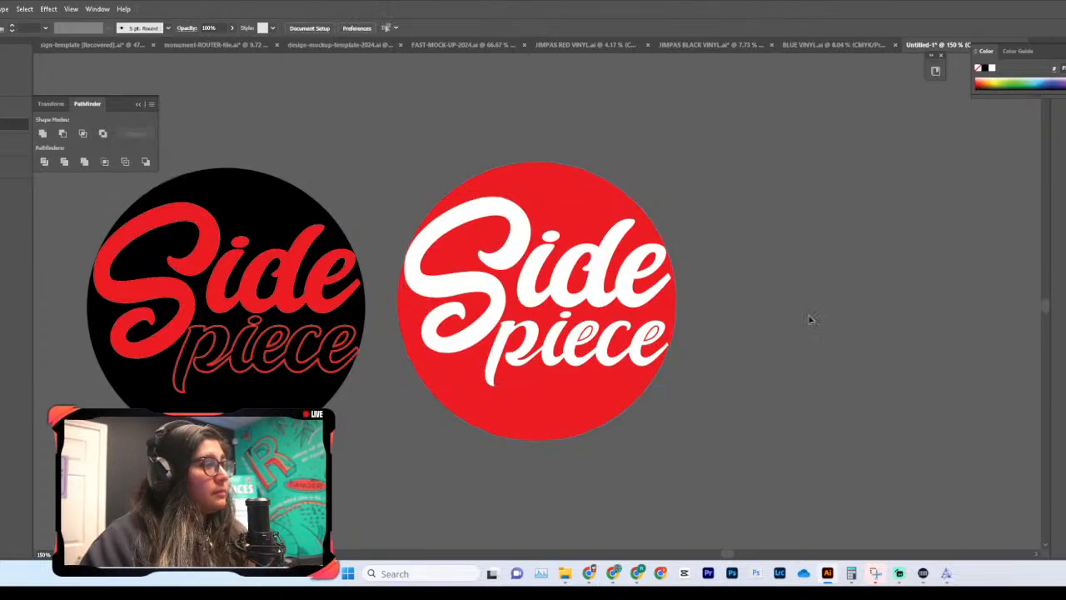
Step: Change the word "piece" on the red circle to a white outline without a fill
click(592, 340)
double_click(591, 340)
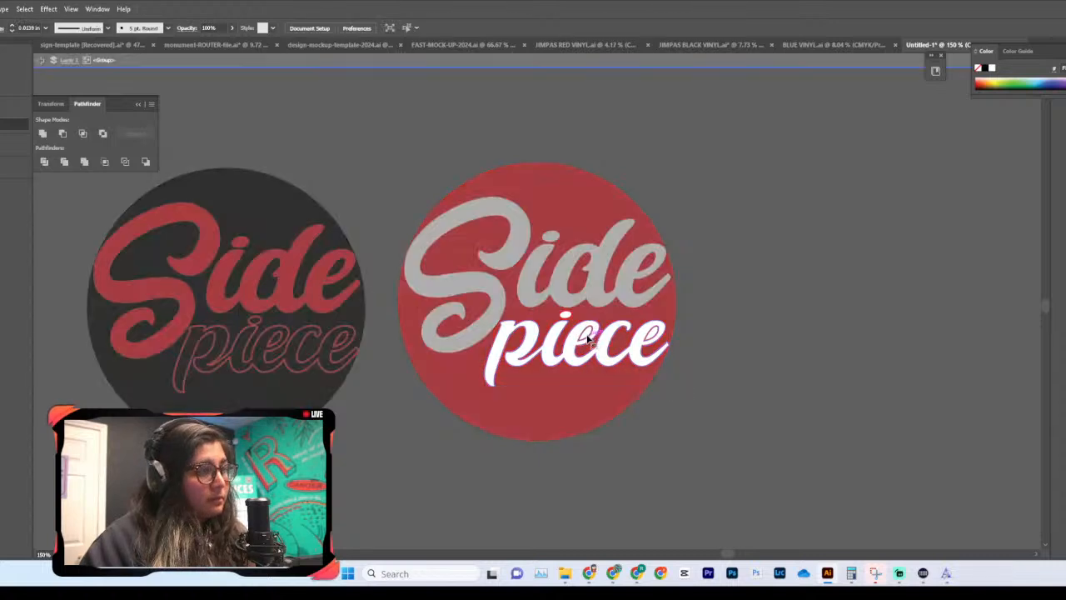
click(588, 339)
double_click(589, 336)
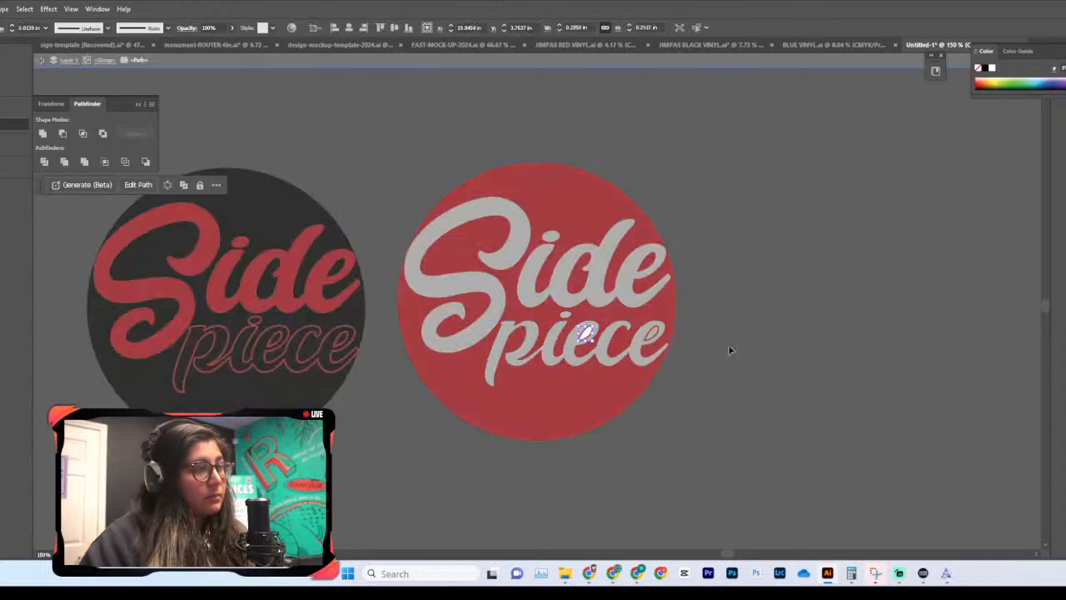
key(Escape)
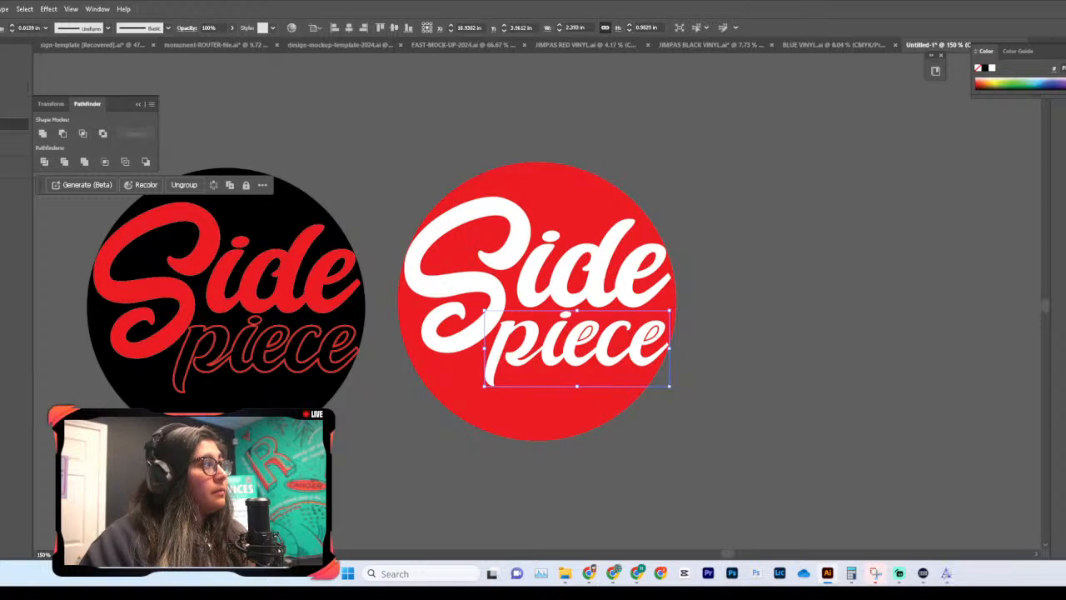
key(ctrl+shift+[)
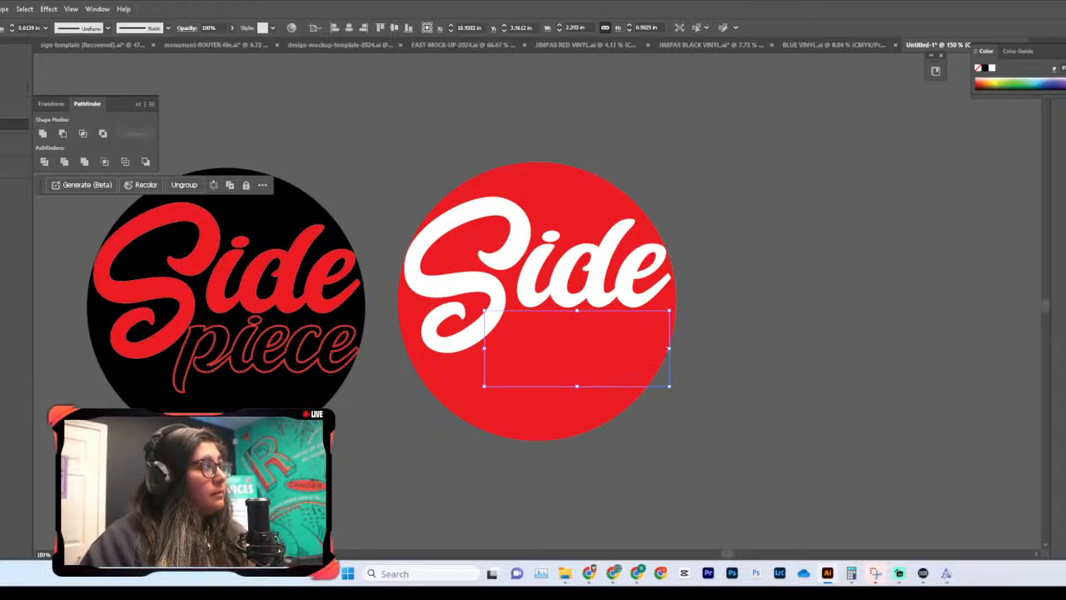
key(ctrl+z)
click(767, 332)
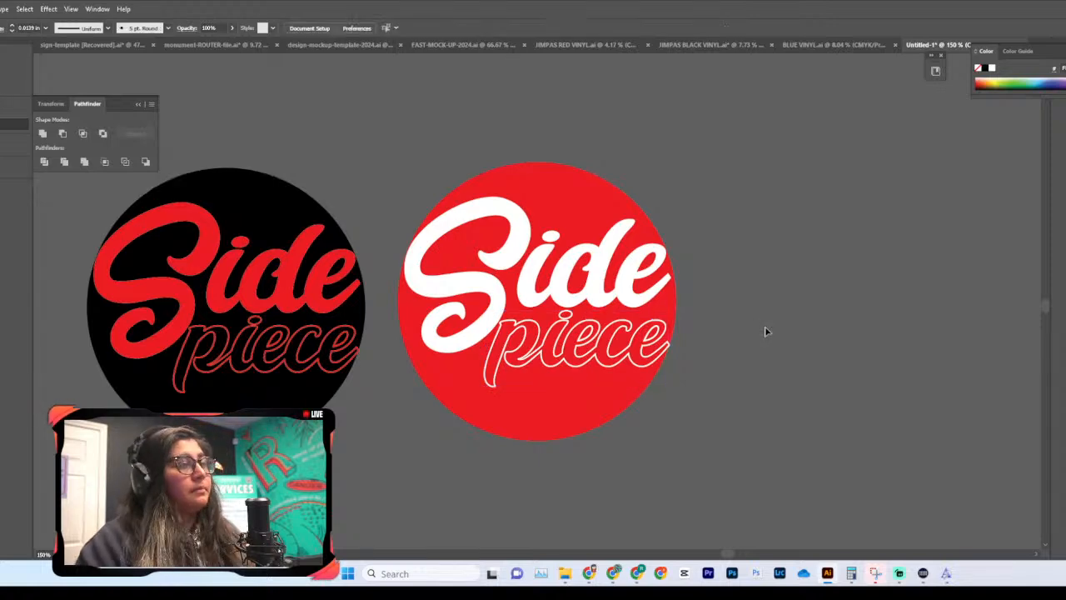
Step: Enlarge the outlined word "piece" to about 2.7 in wide and move it off the red circle onto the empty canvas beside it
key(ctrl+minus)
key(ctrl+minus)
key(ctrl+minus)
key(ctrl+minus)
key(ctrl+plus)
key(ctrl+plus)
key(ctrl+plus)
key(ctrl+plus)
key(ctrl+plus)
click(629, 379)
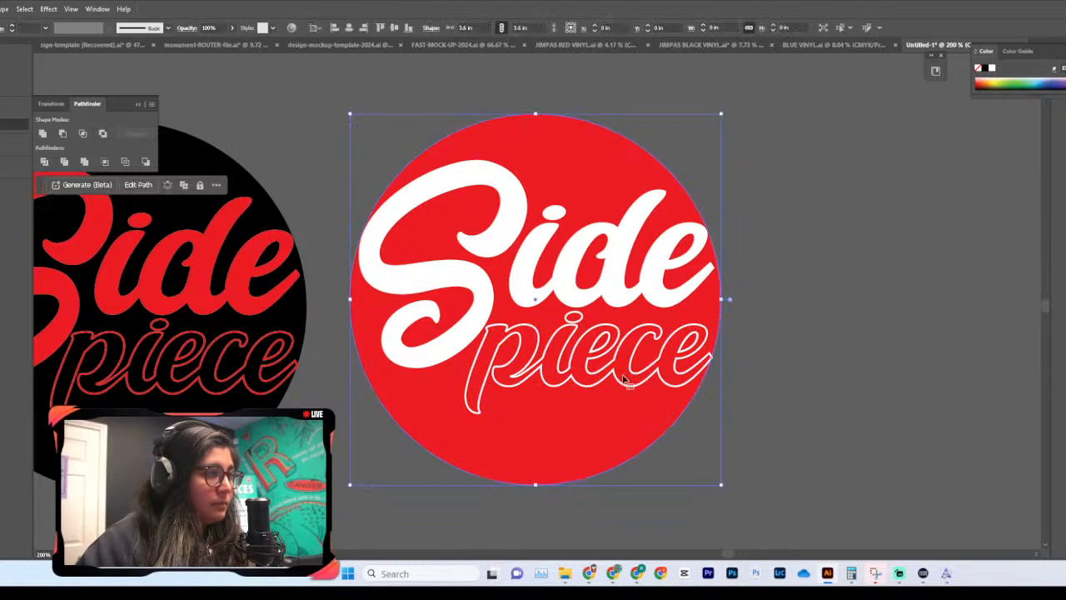
click(631, 385)
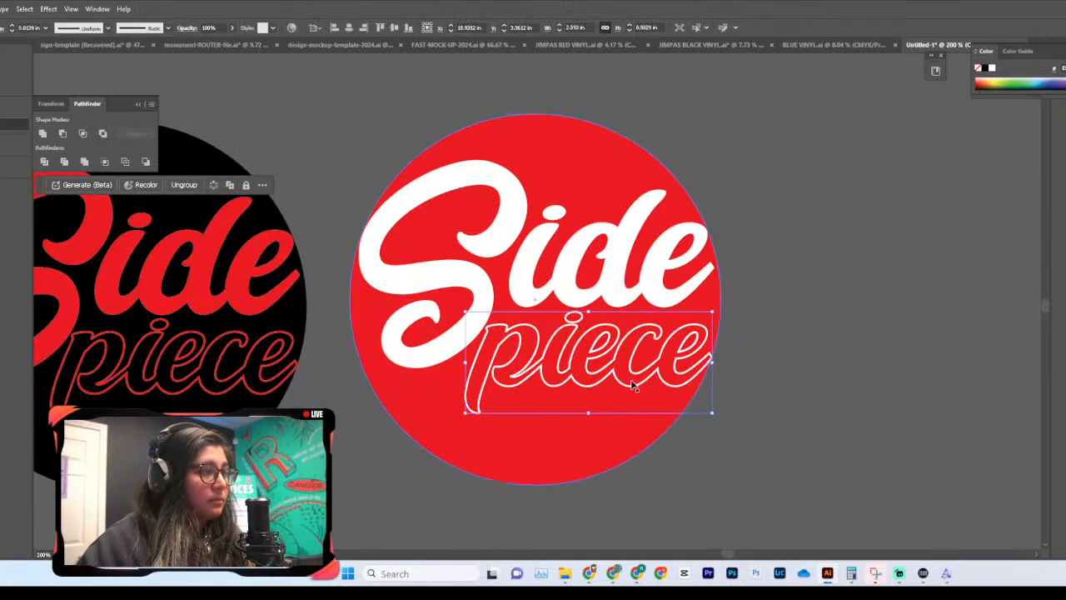
drag(464, 364, 366, 378)
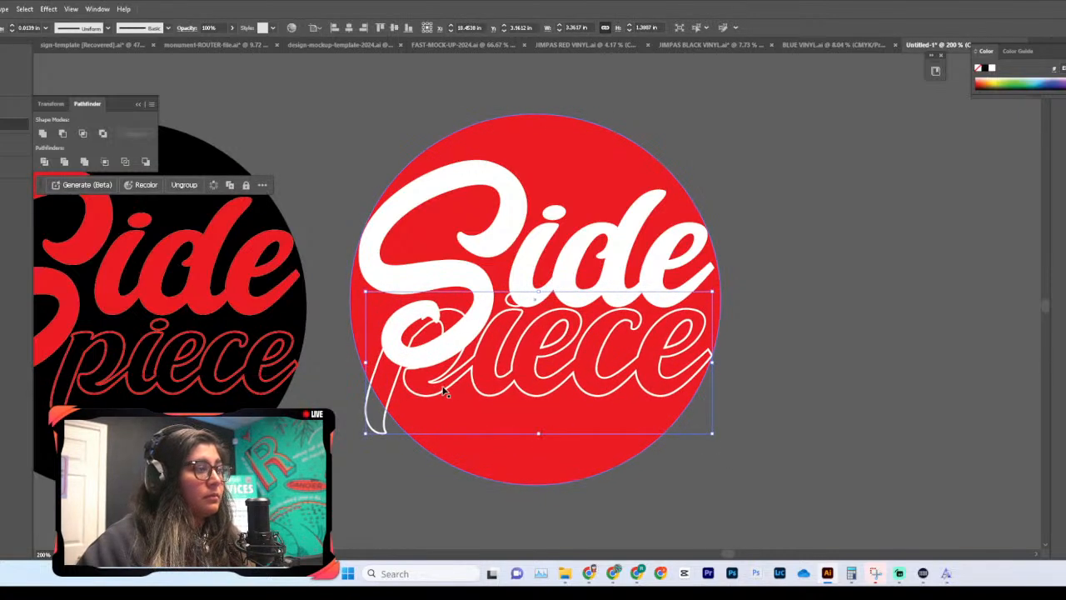
drag(446, 395, 455, 373)
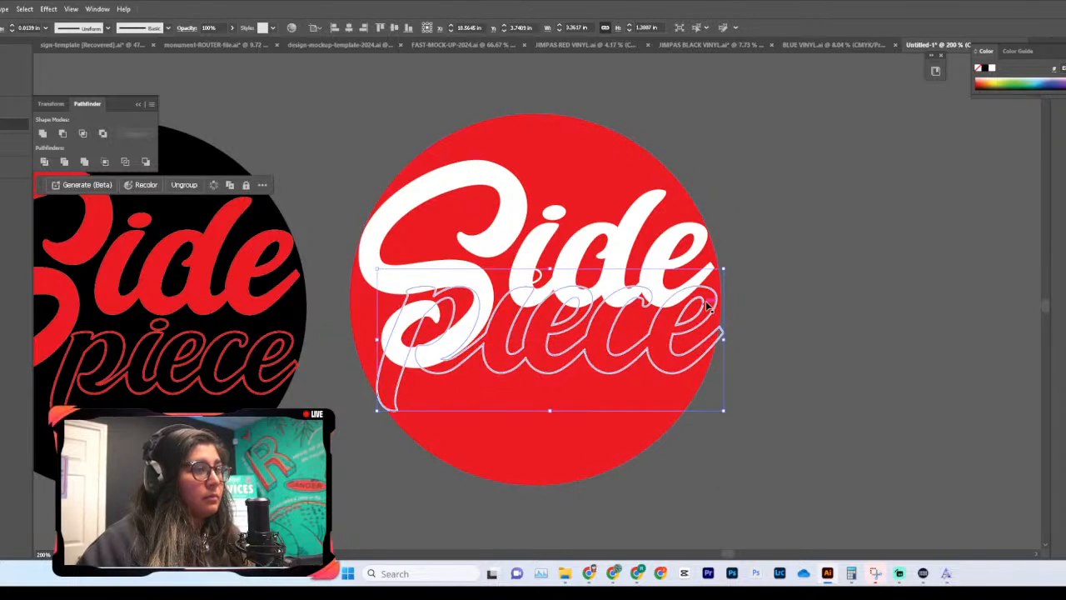
drag(550, 270, 550, 297)
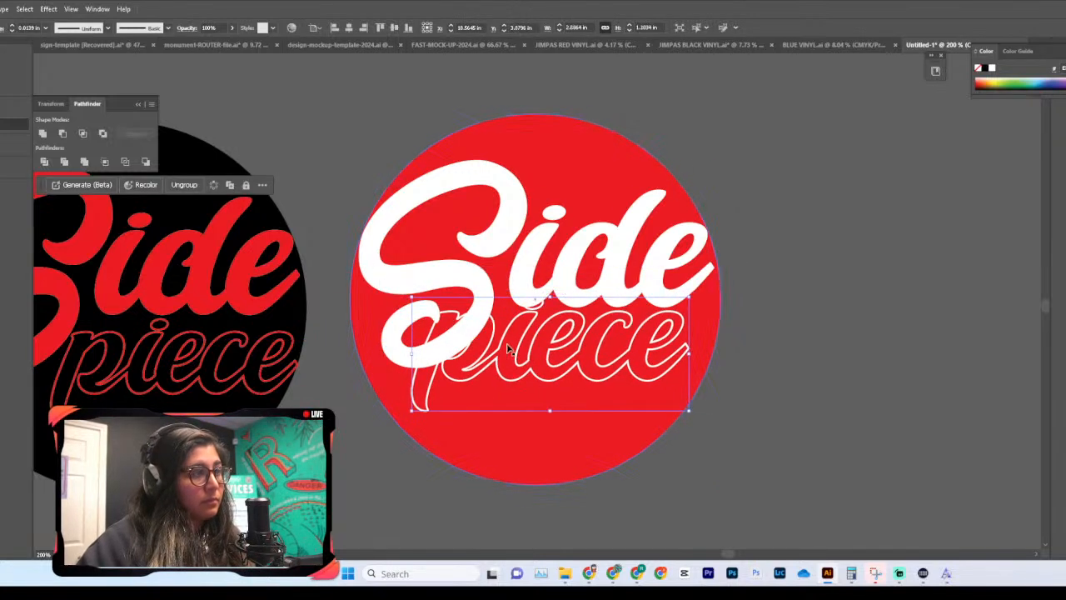
drag(521, 341, 900, 270)
scroll(900, 270, left, 1)
scroll(884, 275, right, 4)
click(351, 278)
click(550, 284)
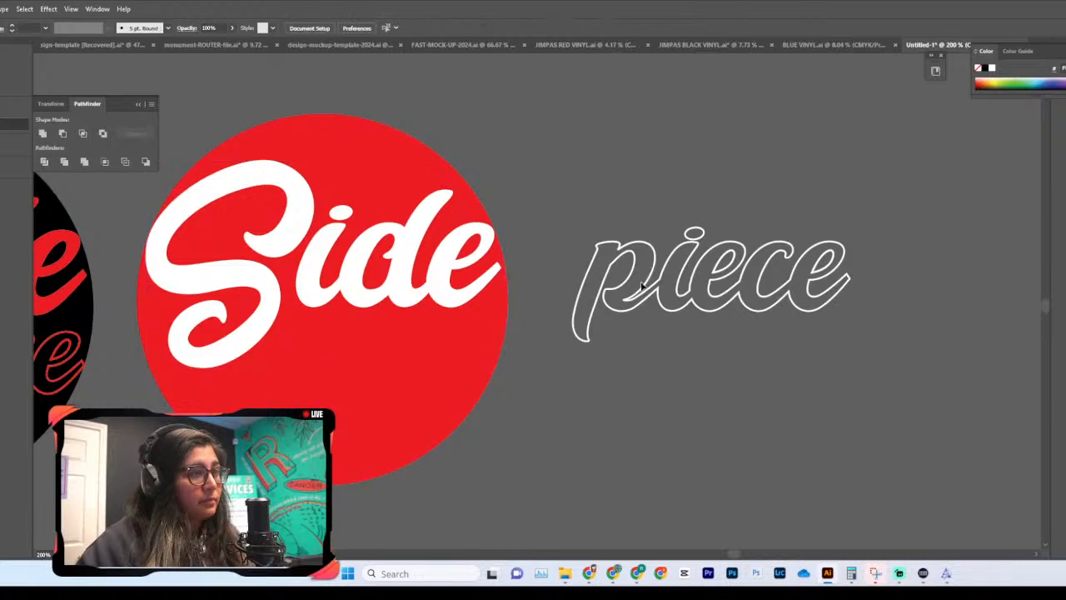
click(643, 298)
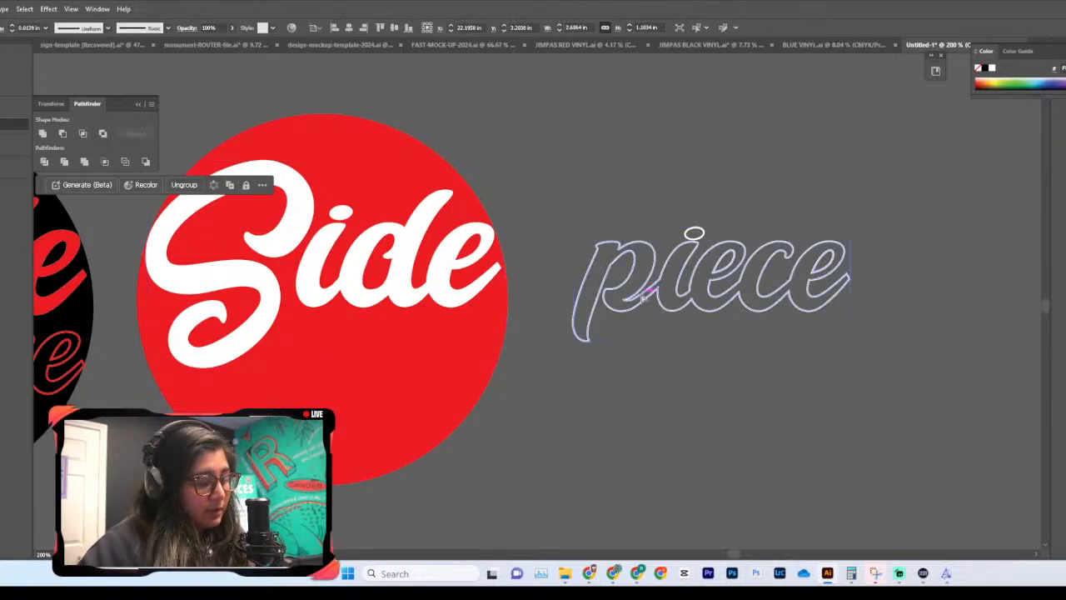
key(ctrl+v)
key(Delete)
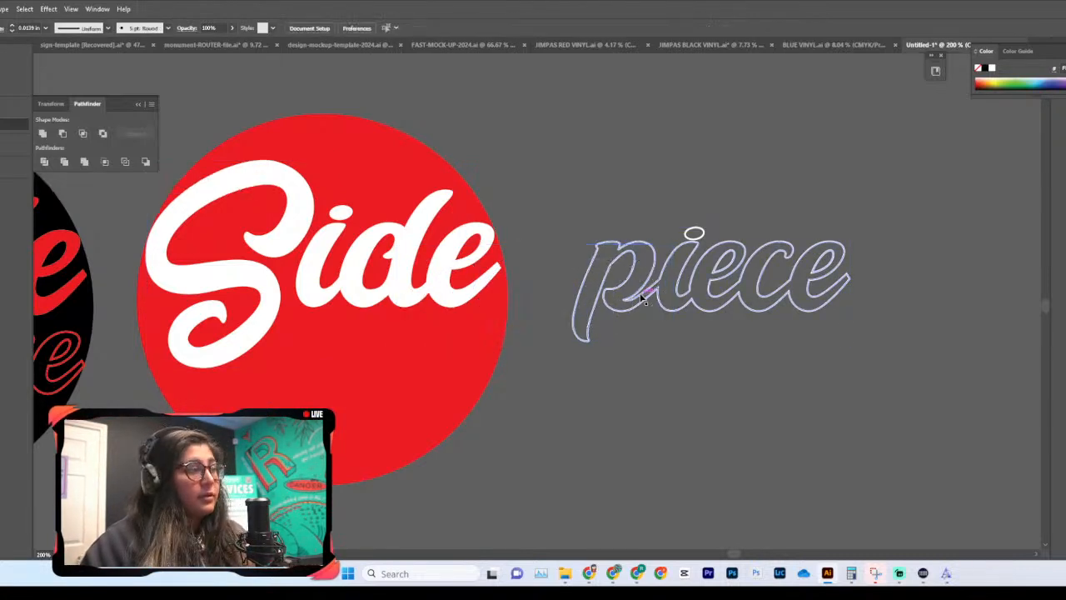
Step: Copy the black Bouquet Typeface text "piece" from the upper script logo and paste it by the red circle logo
scroll(642, 298, left, 1)
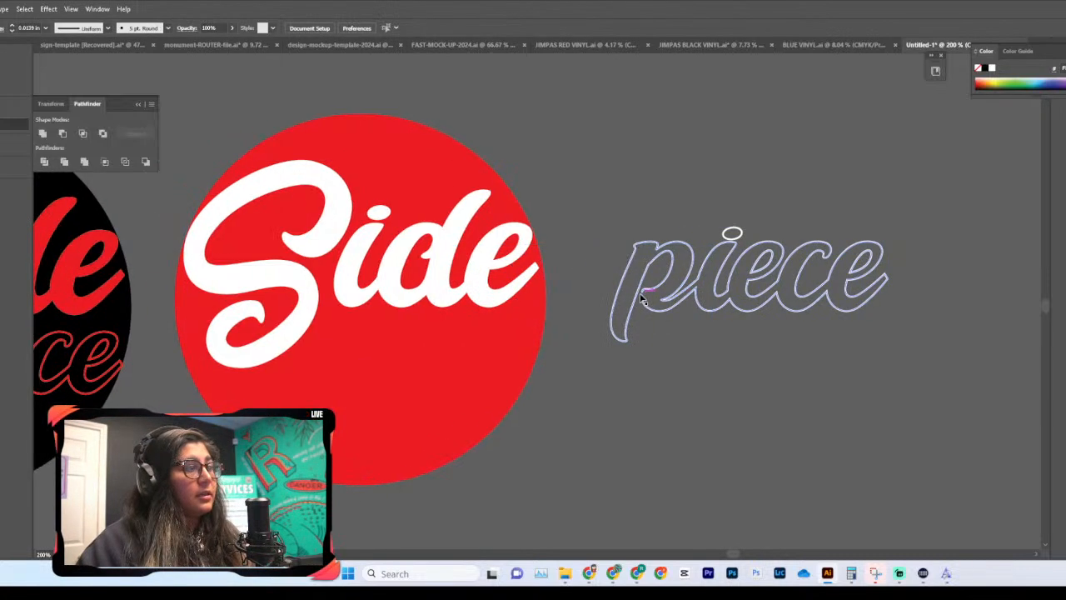
click(725, 305)
scroll(725, 305, left, 1)
scroll(724, 309, right, 6)
scroll(724, 308, up, 5)
scroll(724, 309, down, 1)
scroll(484, 287, up, 7)
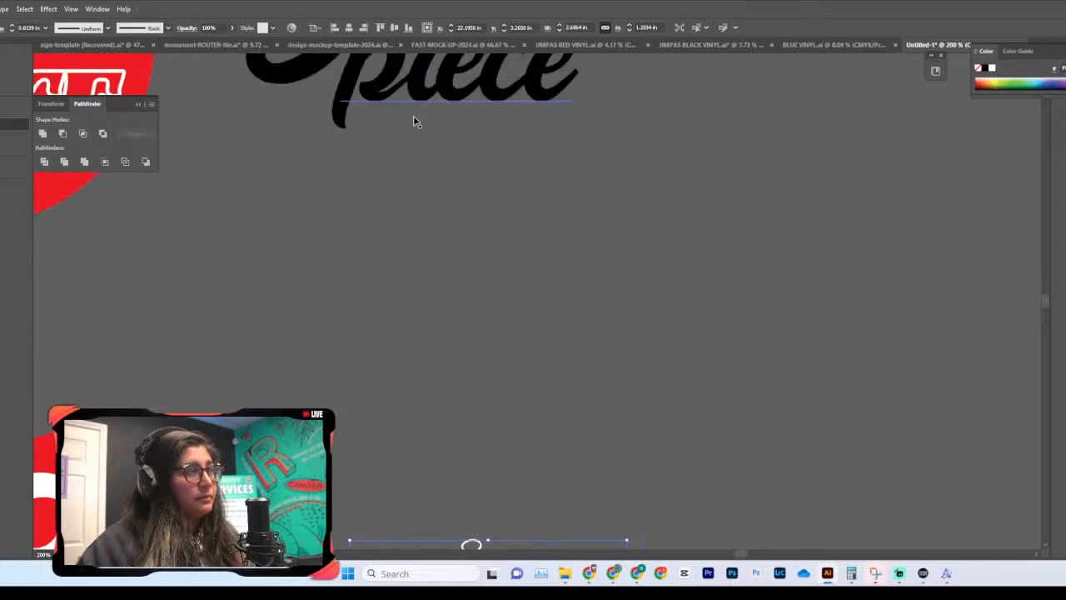
click(421, 226)
scroll(450, 213, down, 2)
scroll(451, 214, down, 8)
scroll(452, 216, left, 6)
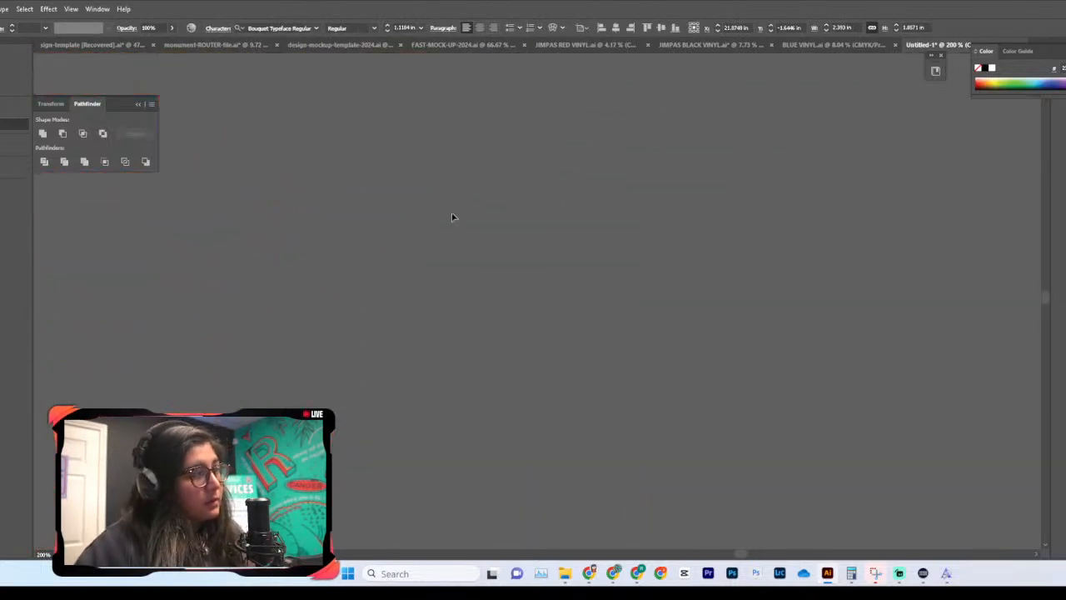
scroll(518, 288, up, 3)
key(ctrl+v)
Step: Replace the first letter of the pasted black text with "l" so it reads "liece"
double_click(473, 294)
drag(468, 280, 360, 286)
click(486, 272)
drag(469, 273, 384, 274)
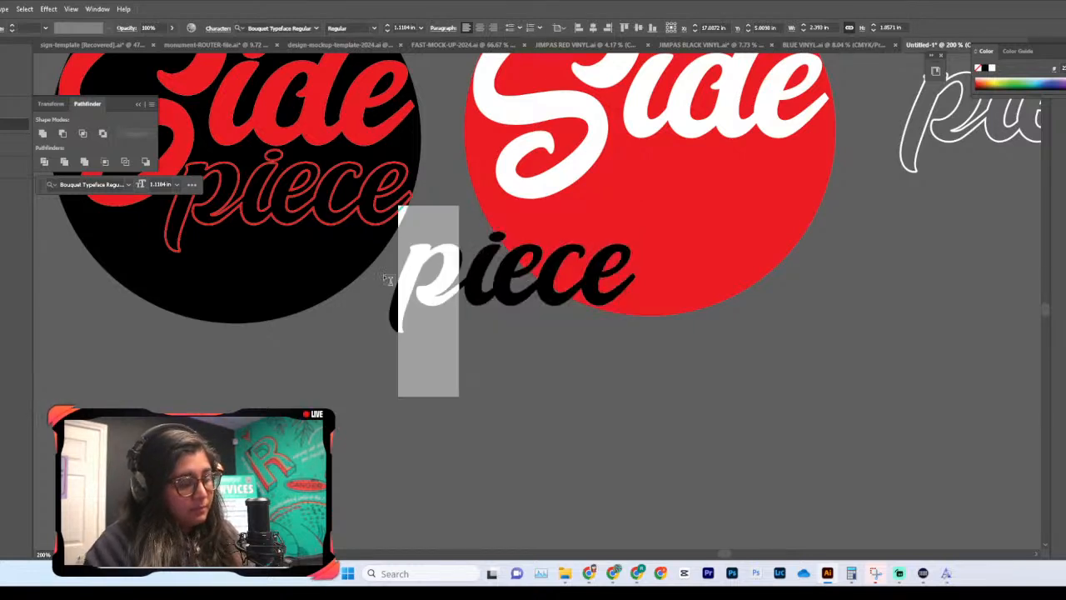
text(l)
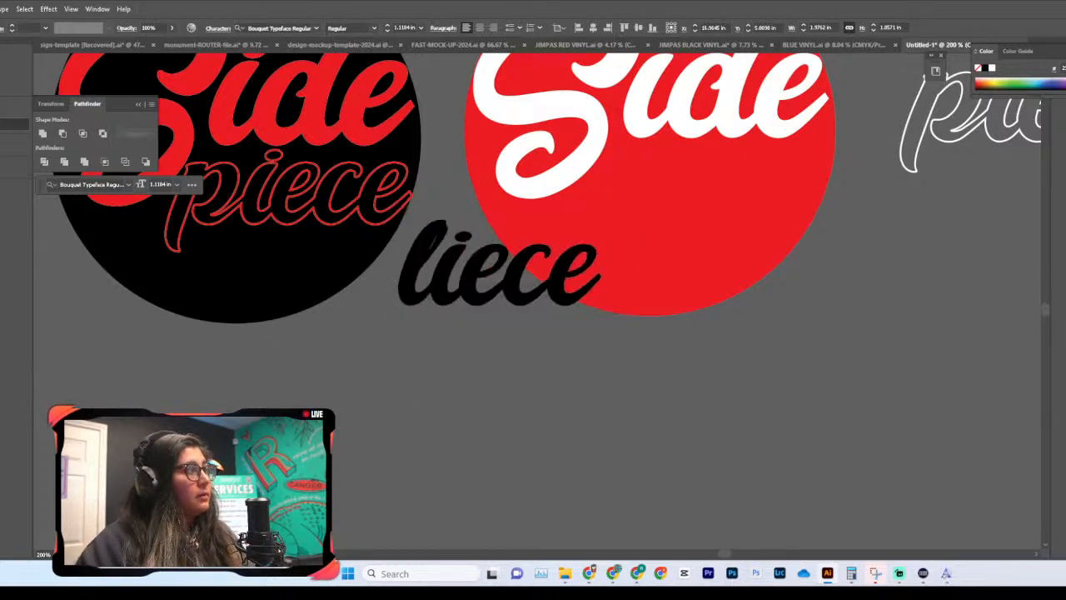
key(Escape)
Step: Enlarge the text "liece" to about 3.3 in wide over the red circle and color it white
drag(594, 301, 851, 218)
drag(708, 211, 661, 254)
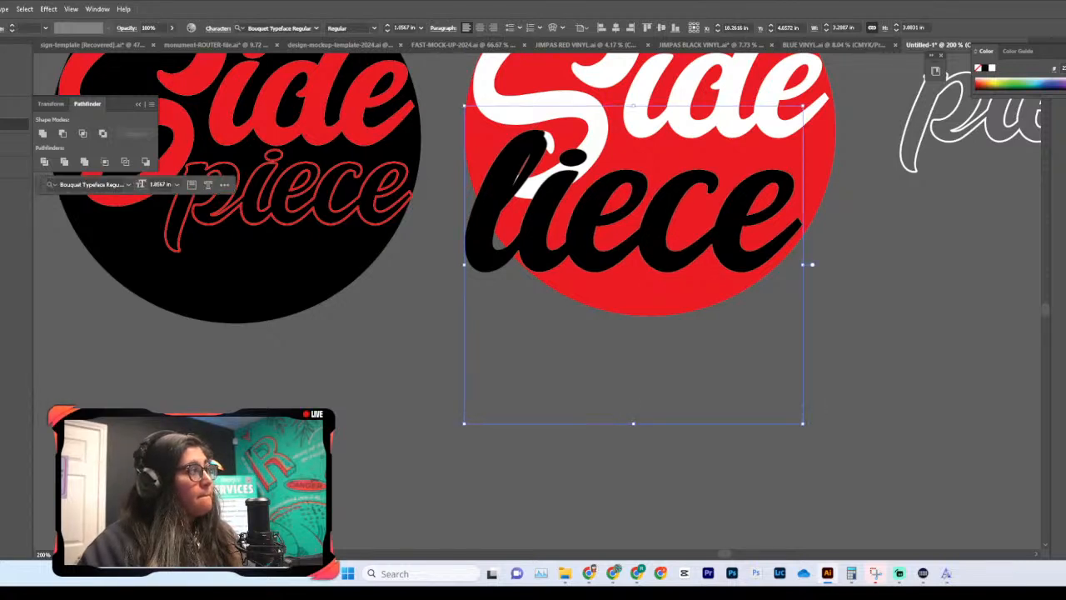
click(7, 124)
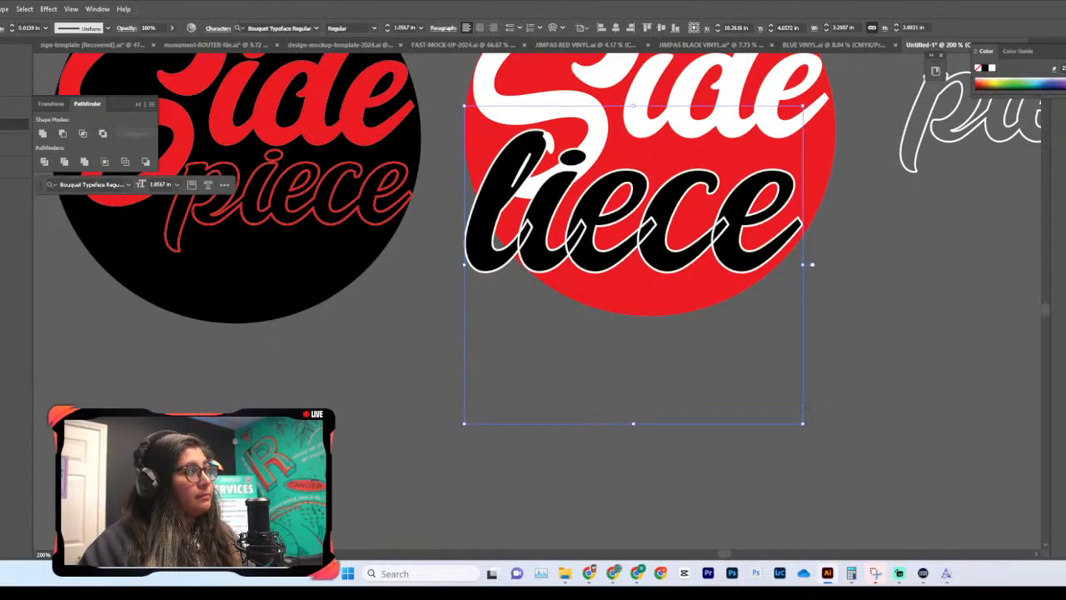
key(ctrl+z)
click(6, 124)
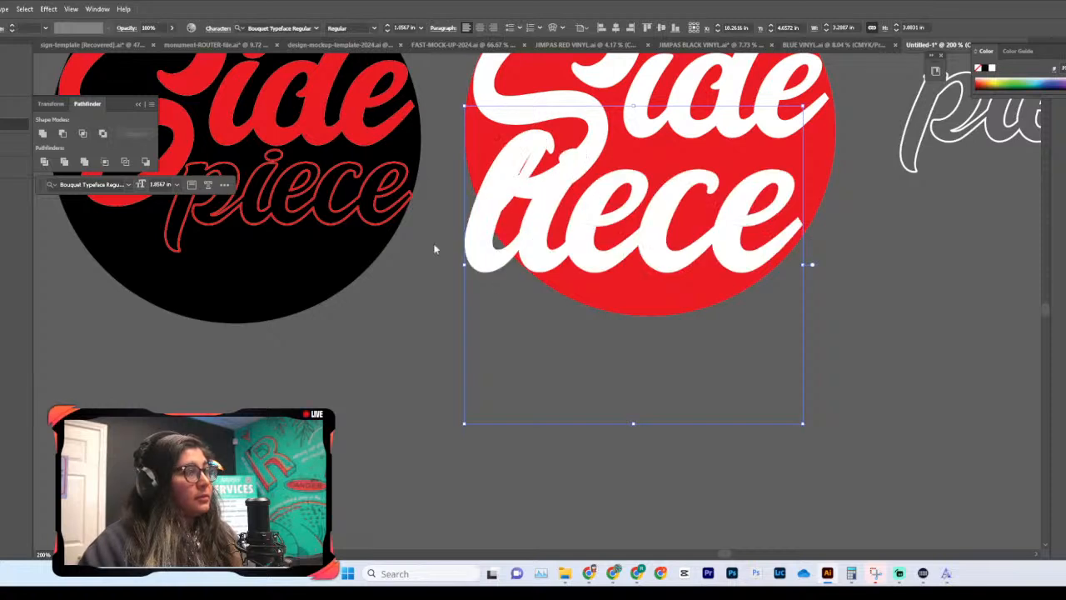
Step: Move the white text "liece" below the red circle
scroll(615, 288, right, 2)
click(614, 287)
drag(418, 233, 485, 396)
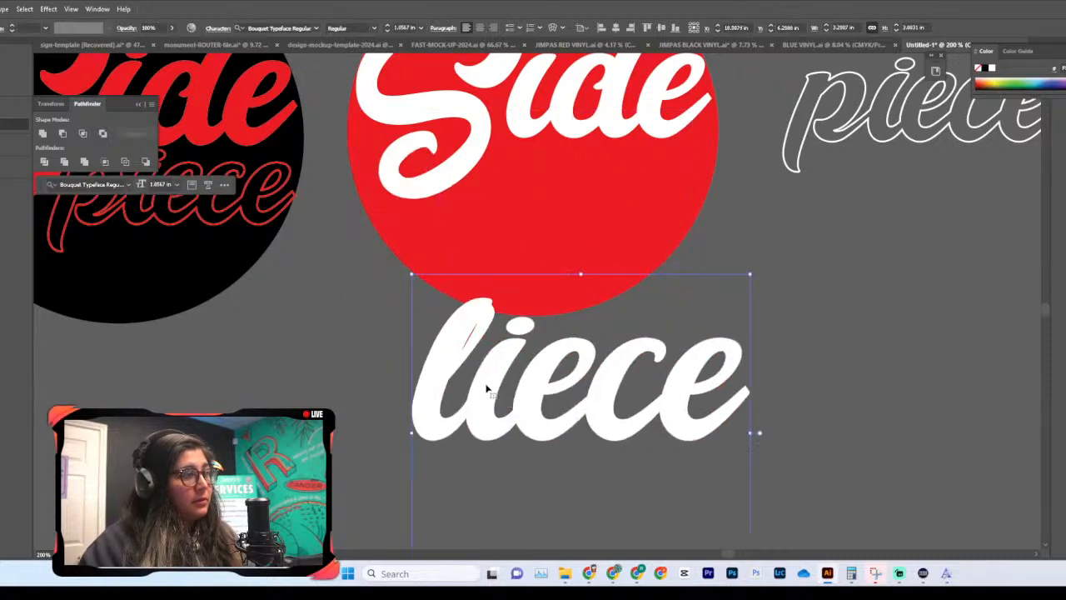
Step: Paste a second "liece", convert it to outlines, and delete every letter except the "l"
key(ctrl+v)
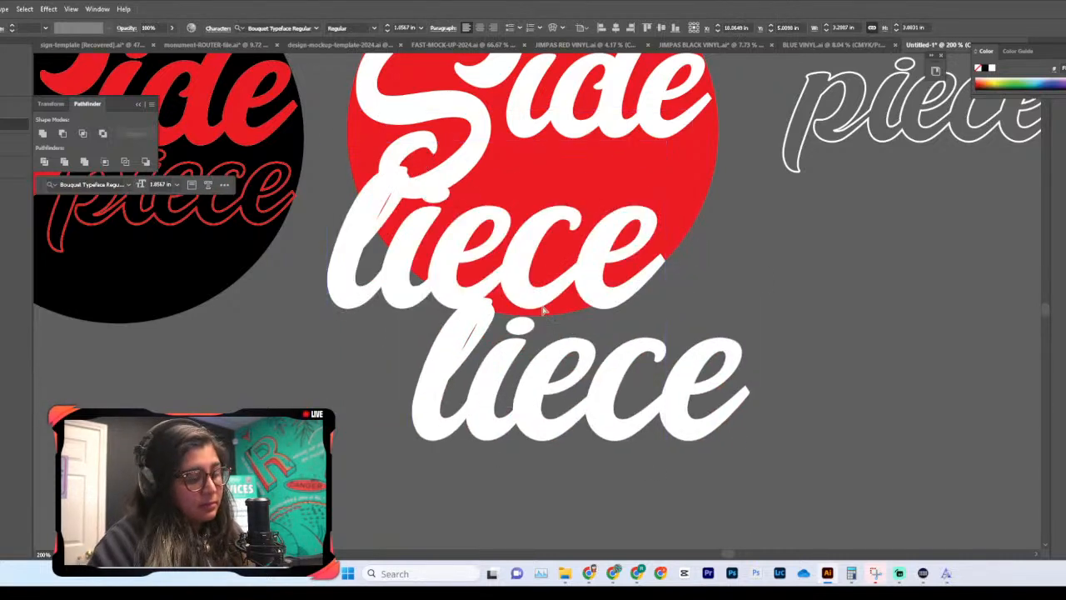
key(ctrl+shift+o)
double_click(398, 297)
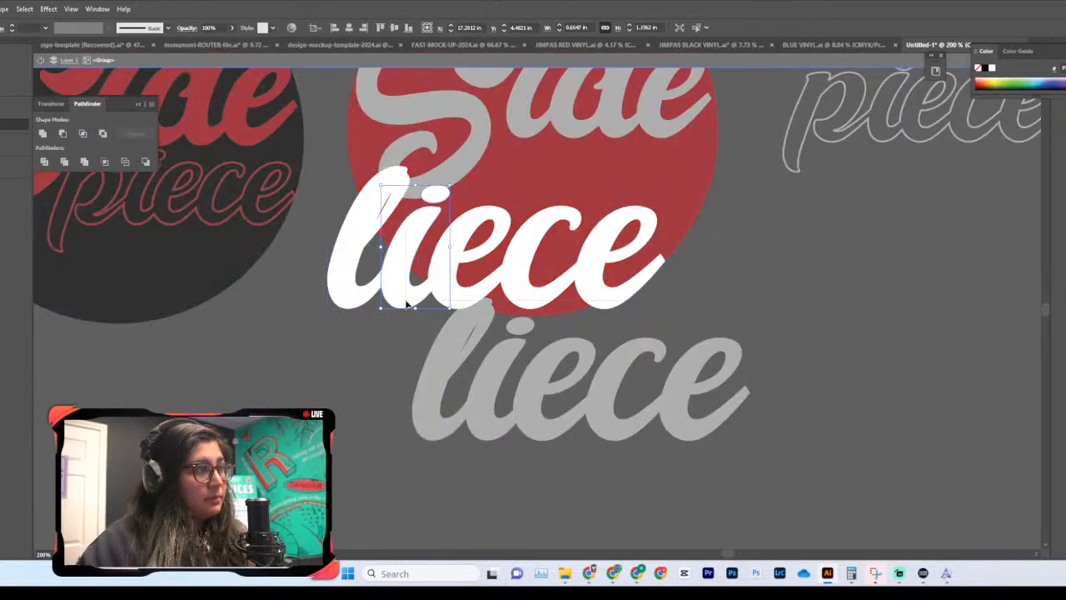
key(ctrl+a)
key(Delete)
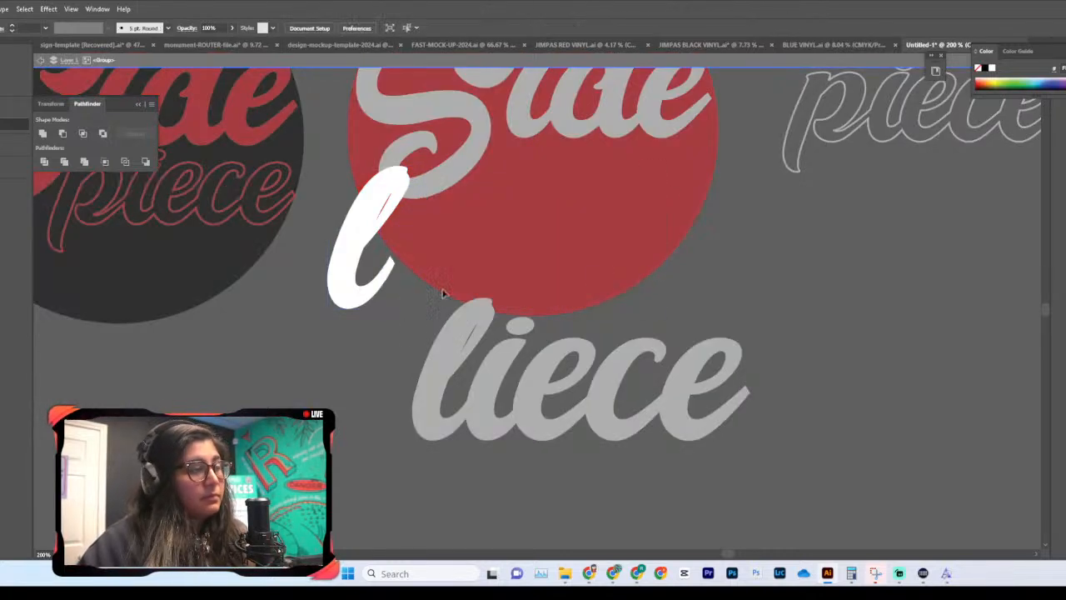
Step: Try the isolated "l" under the "S" of "Side" on the red circle, then delete it
double_click(777, 289)
scroll(705, 335, up, 1)
drag(377, 293, 394, 245)
scroll(623, 314, up, 1)
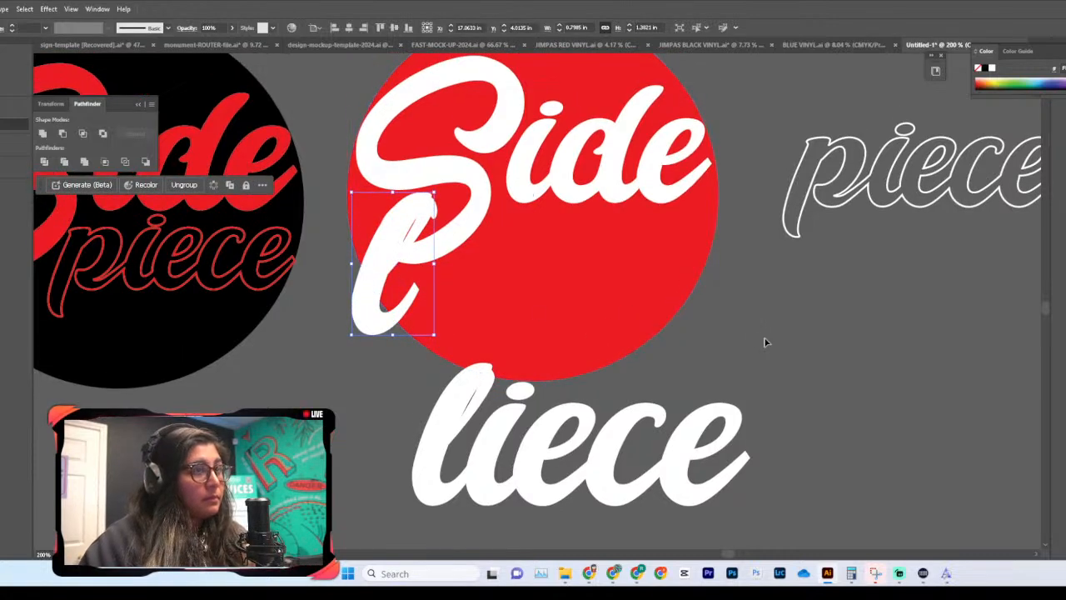
key(Delete)
Step: Fill the outlined word "piece" beside the red circle with solid white
scroll(751, 281, right, 5)
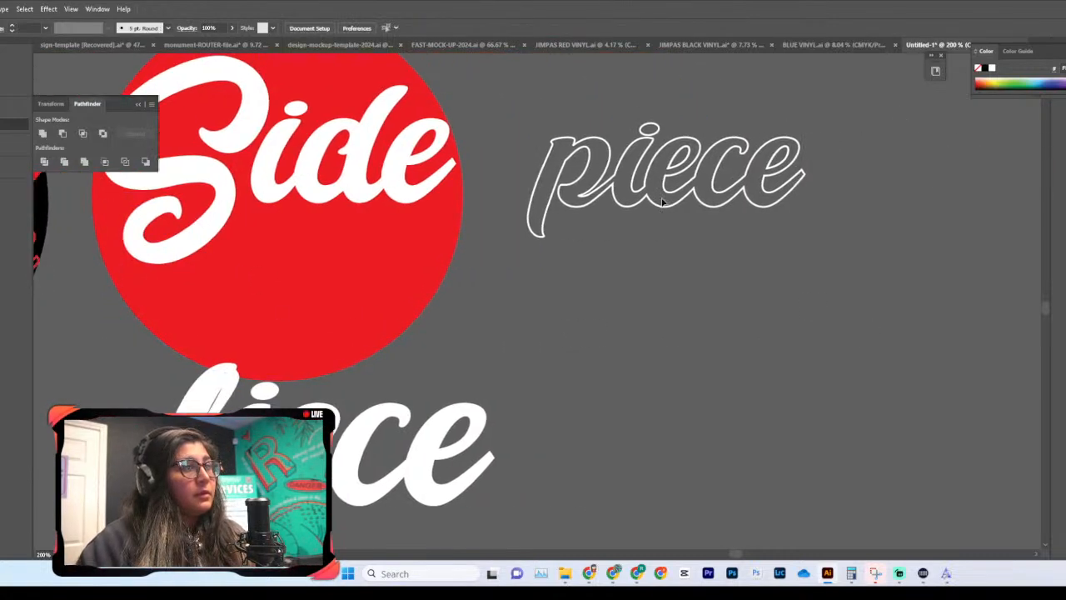
click(634, 205)
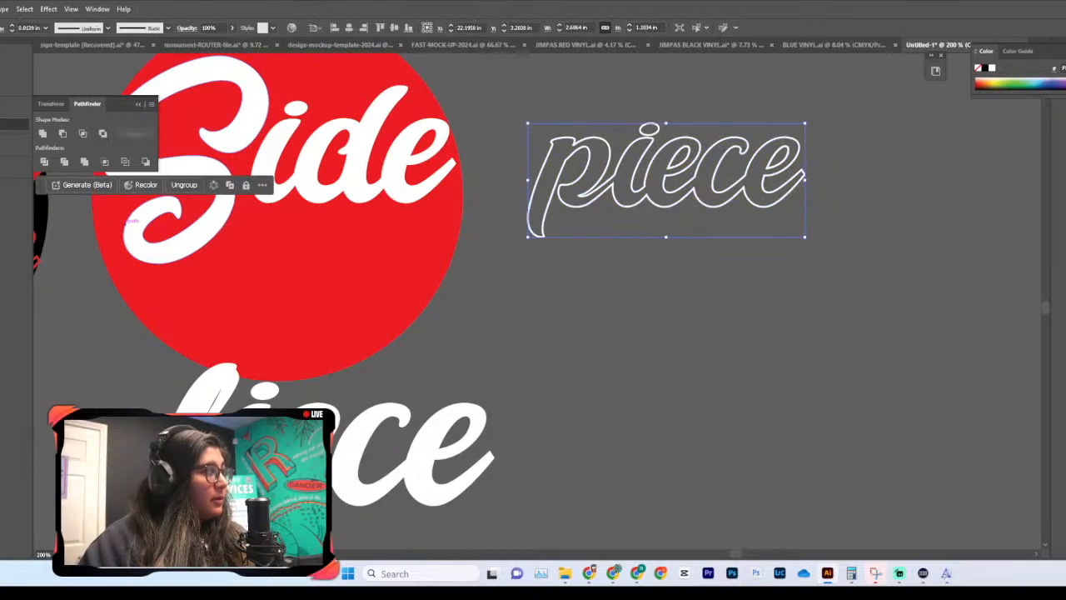
click(552, 331)
scroll(583, 223, up, 1)
click(595, 201)
click(614, 321)
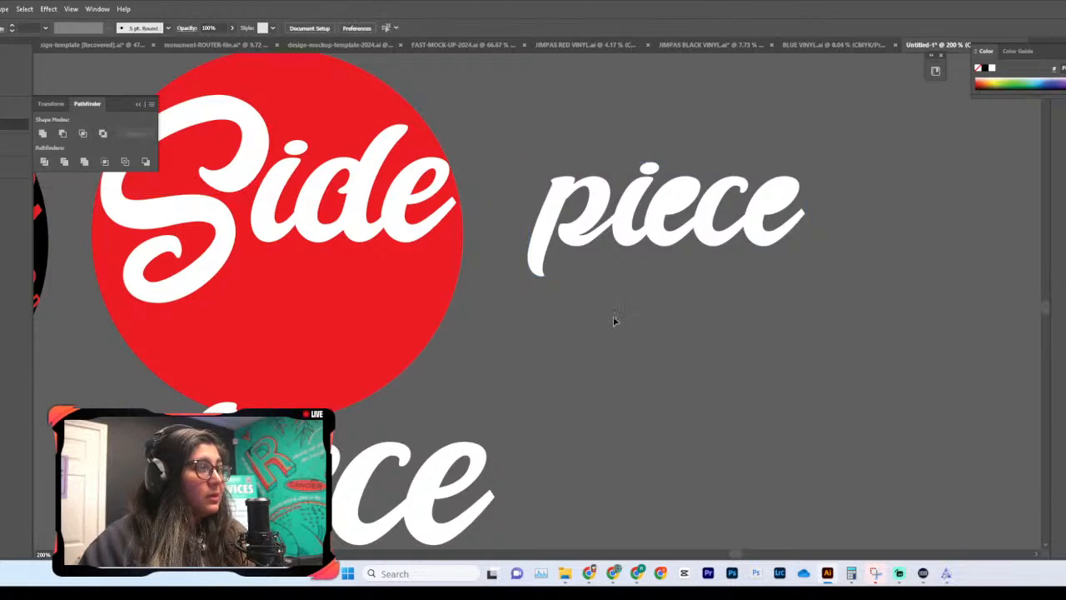
Step: Examine the letter shapes and joins of the white word "piece" up close
key(ctrl+plus)
key(ctrl+plus)
scroll(668, 300, up, 3)
key(ctrl+plus)
key(ctrl+plus)
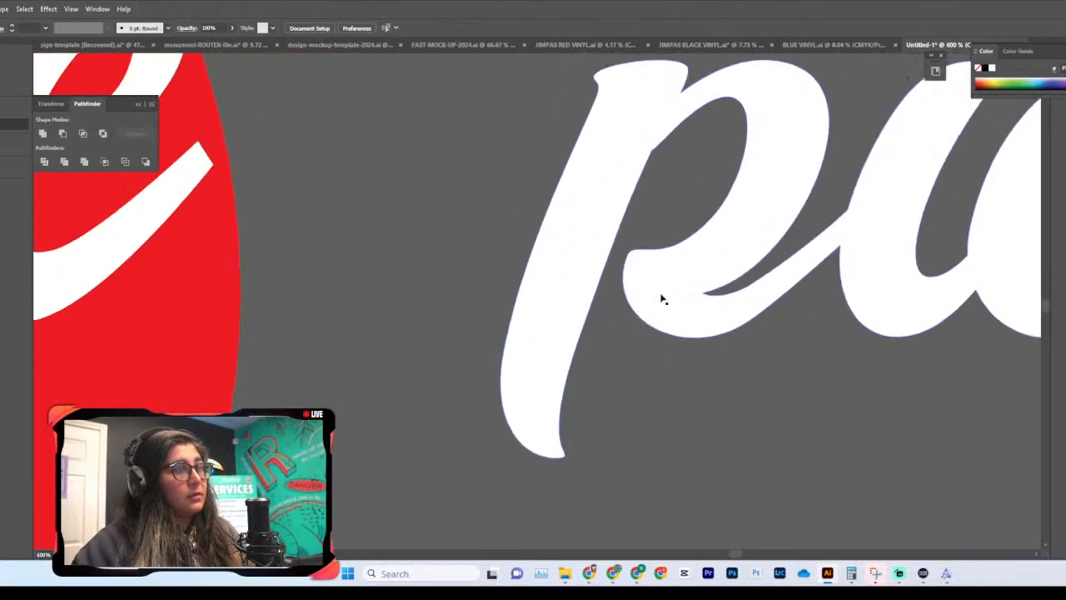
scroll(518, 270, right, 6)
scroll(510, 276, up, 2)
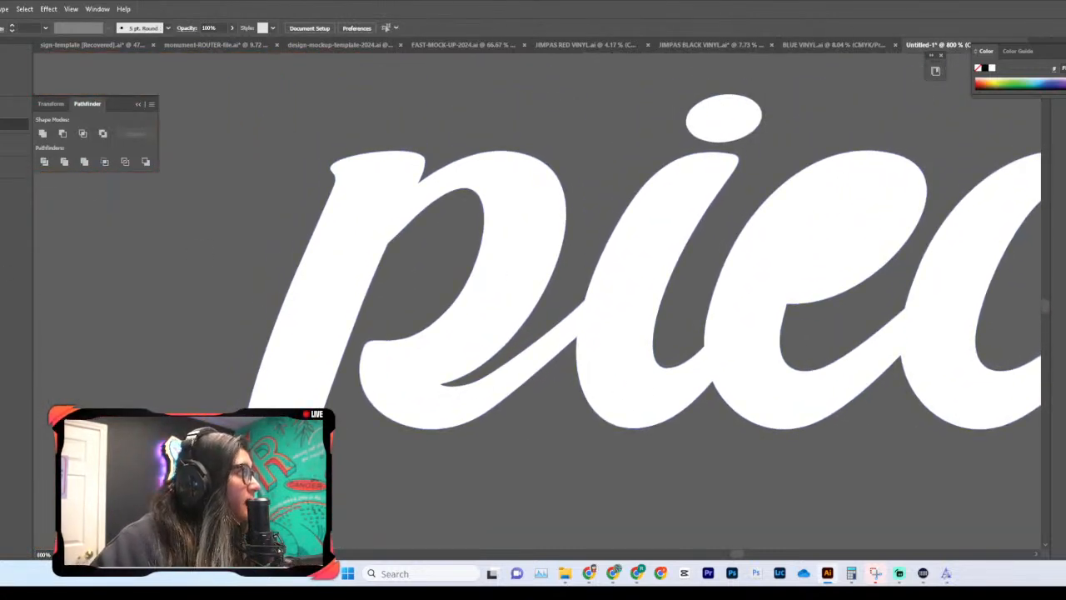
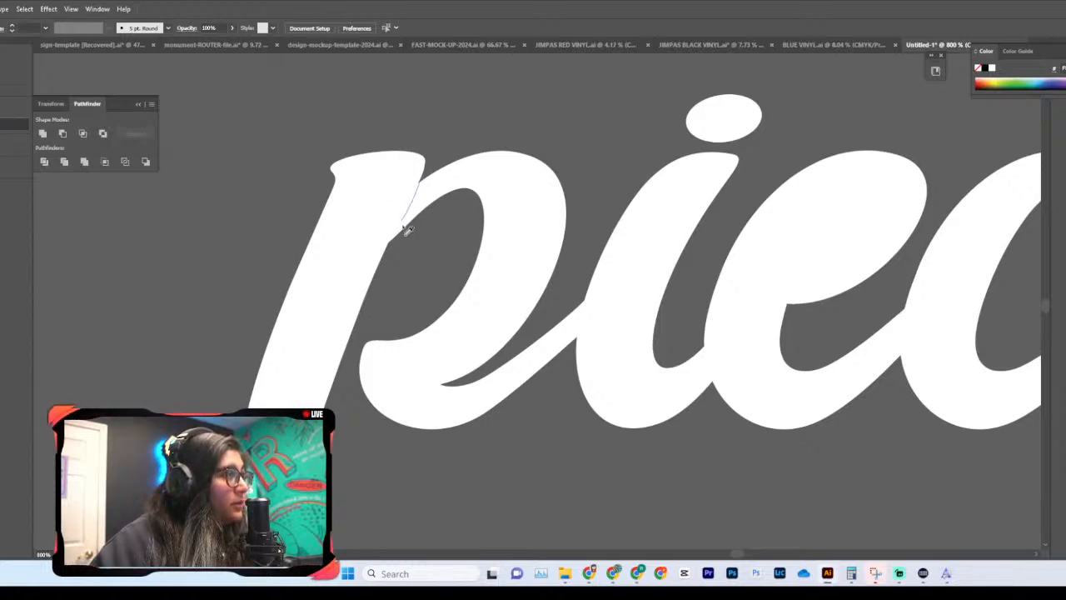
Step: Cut the stem of the white "p" free from its bowl and delete the bowl and the other letters
drag(383, 282, 381, 285)
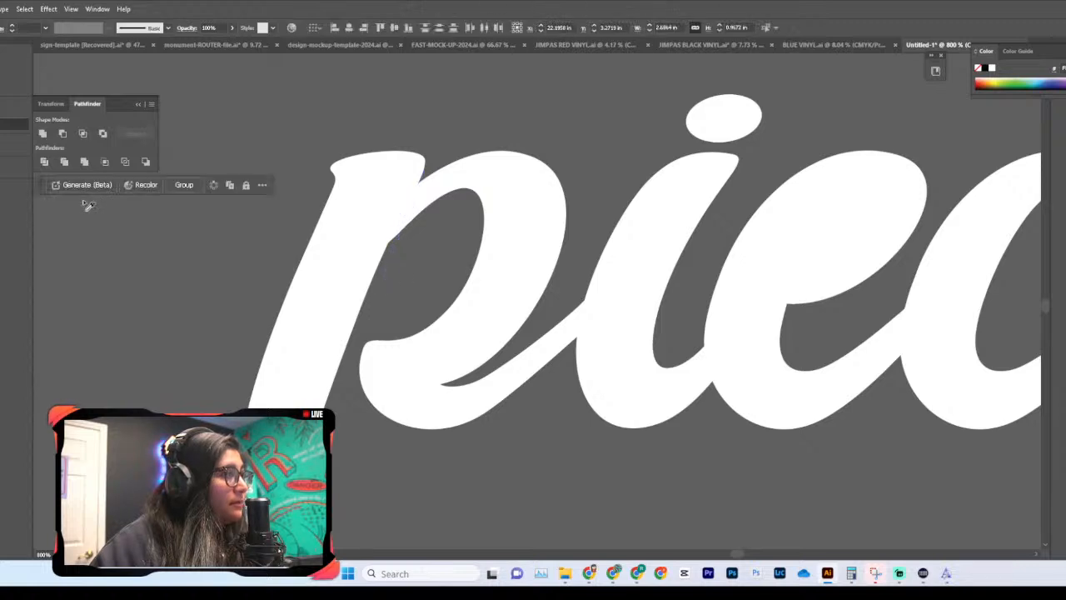
double_click(506, 198)
key(Delete)
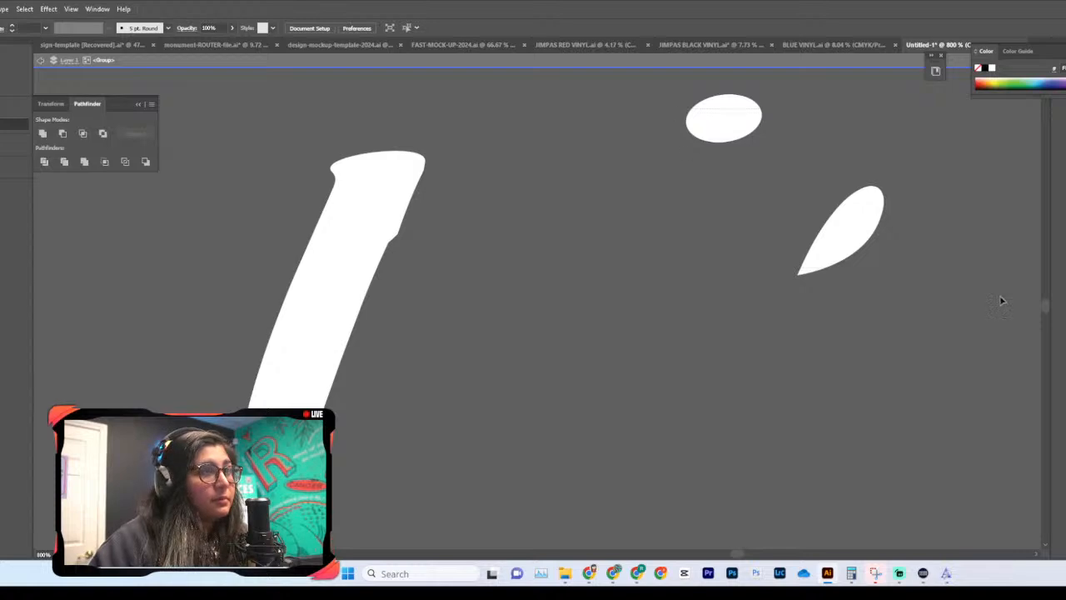
drag(930, 254, 933, 257)
key(Delete)
double_click(735, 363)
scroll(677, 366, left, 2)
key(ctrl+minus)
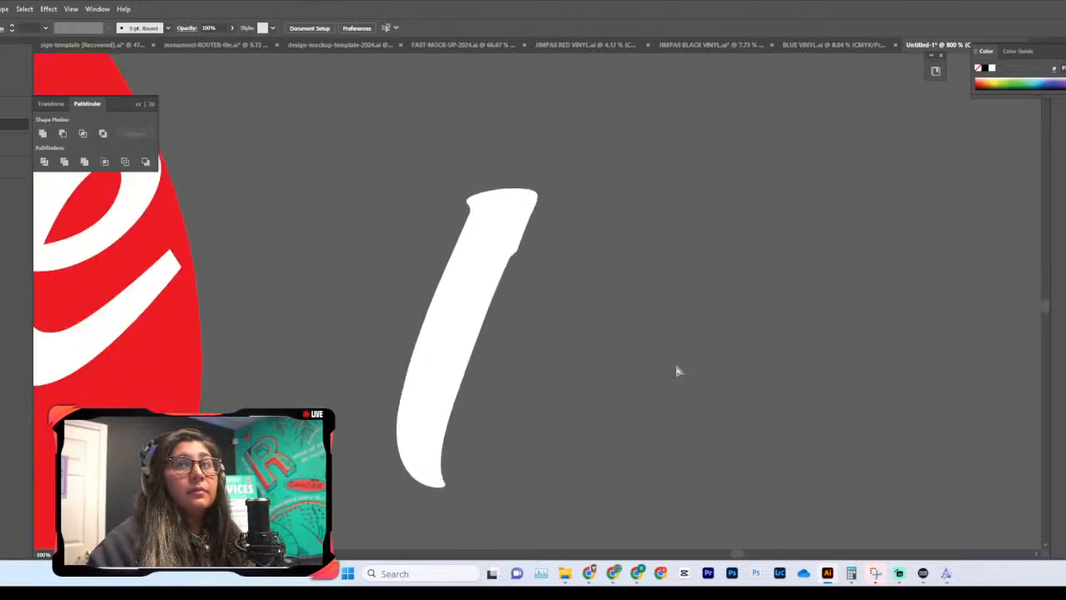
Step: Delete the leftover fragment of the "e" grouped with the isolated "p" stem
key(ctrl+minus)
key(ctrl+minus)
key(ctrl+minus)
scroll(680, 275, left, 6)
scroll(750, 260, down, 4)
scroll(793, 243, up, 1)
drag(787, 215, 768, 256)
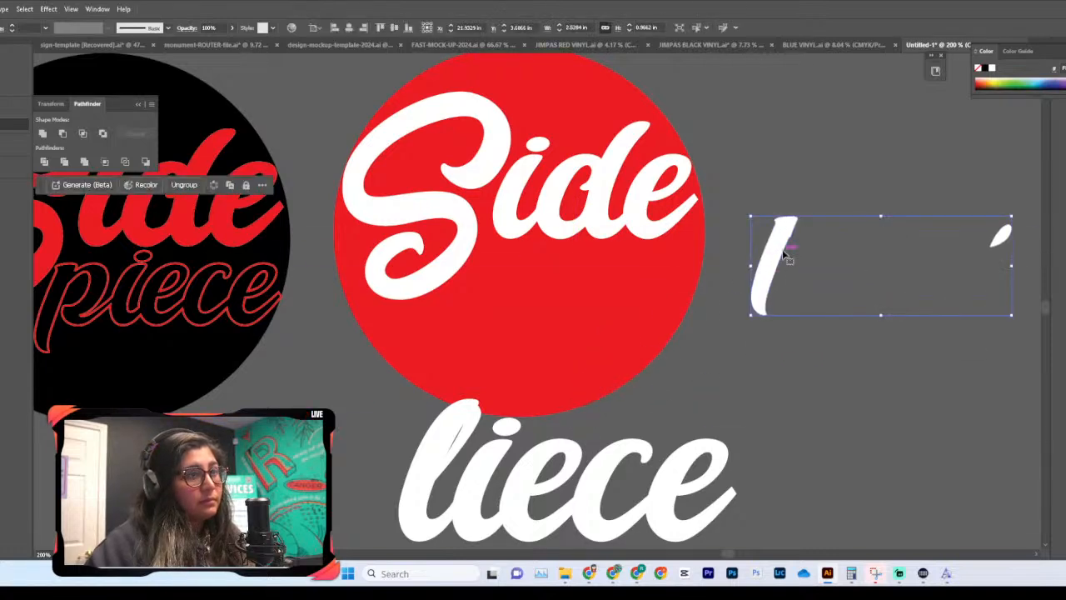
double_click(1002, 241)
double_click(861, 277)
Step: Place the isolated stem over the curled tail of the "S" on the red circle so it forms a "P"
drag(780, 258, 400, 285)
key(ctrl+equal)
key(ctrl+equal)
key(ctrl+equal)
key(ctrl+equal)
drag(583, 171, 574, 200)
click(312, 372)
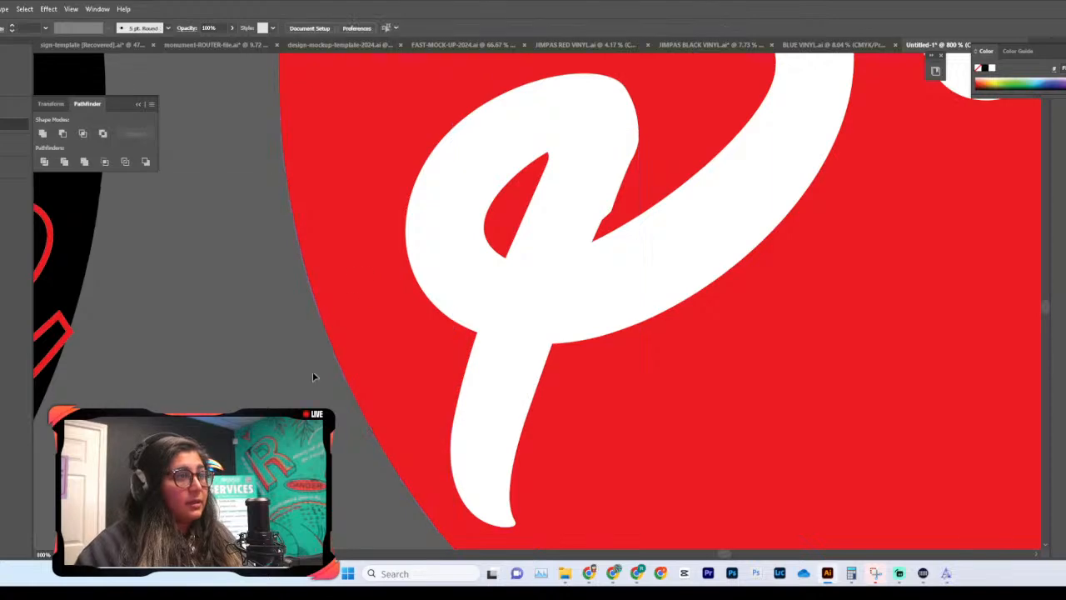
Step: Remove the "l" from the live text "liece" below the red circle, leaving "iece"
key(ctrl+minus)
key(ctrl+minus)
key(ctrl+minus)
key(ctrl+minus)
key(ctrl+minus)
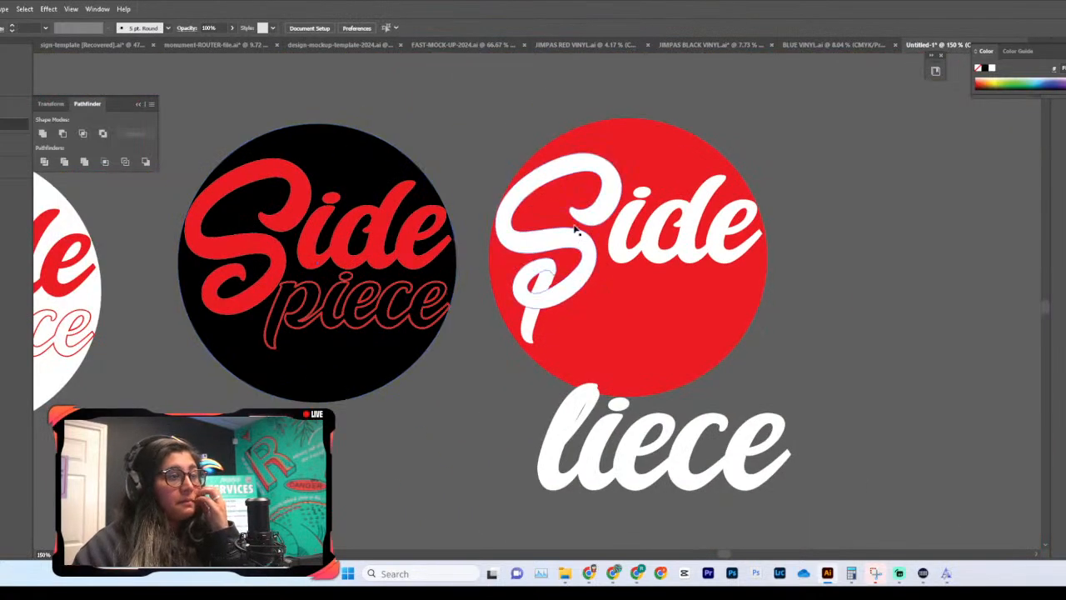
click(605, 469)
double_click(604, 470)
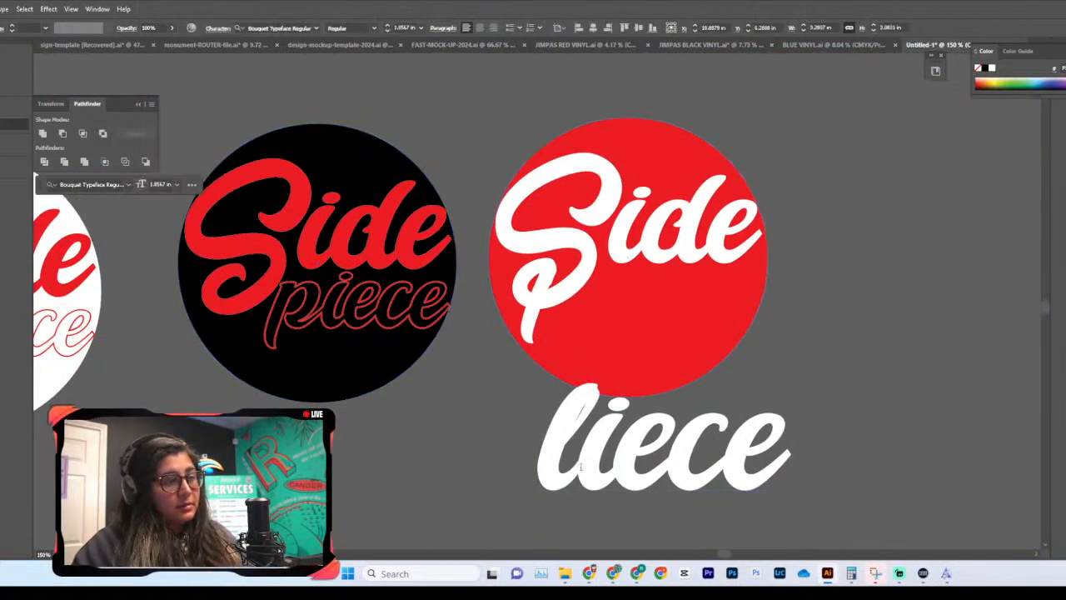
drag(558, 482, 530, 485)
key(BackSpace)
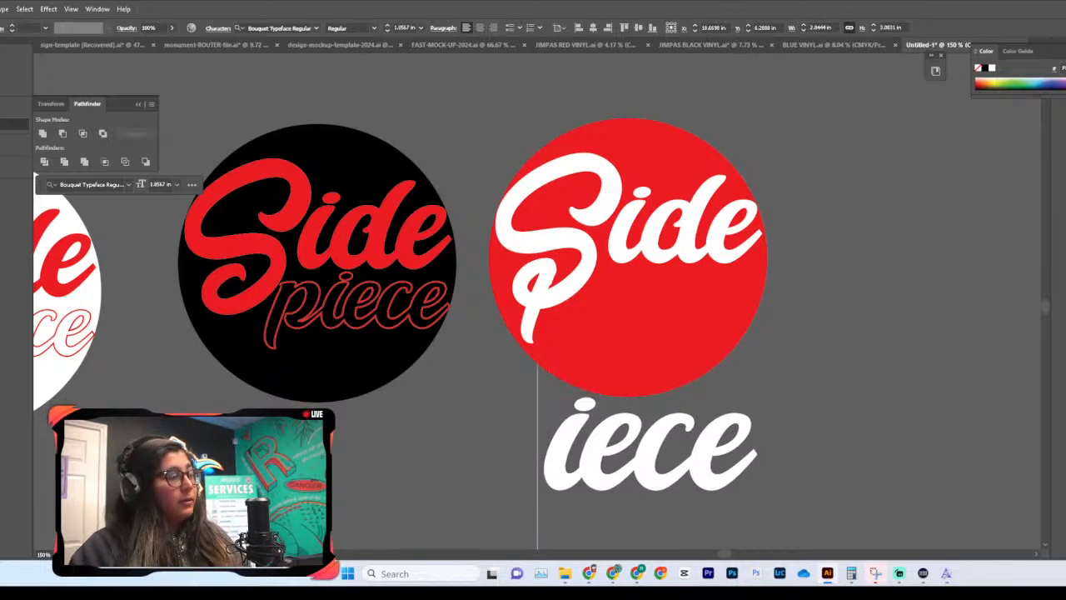
Step: Duplicate the "iece" text, outline one copy, and place it at about 1.75 in wide beside the "P" stem
drag(416, 389, 443, 272)
drag(649, 364, 1013, 283)
drag(985, 269, 623, 352)
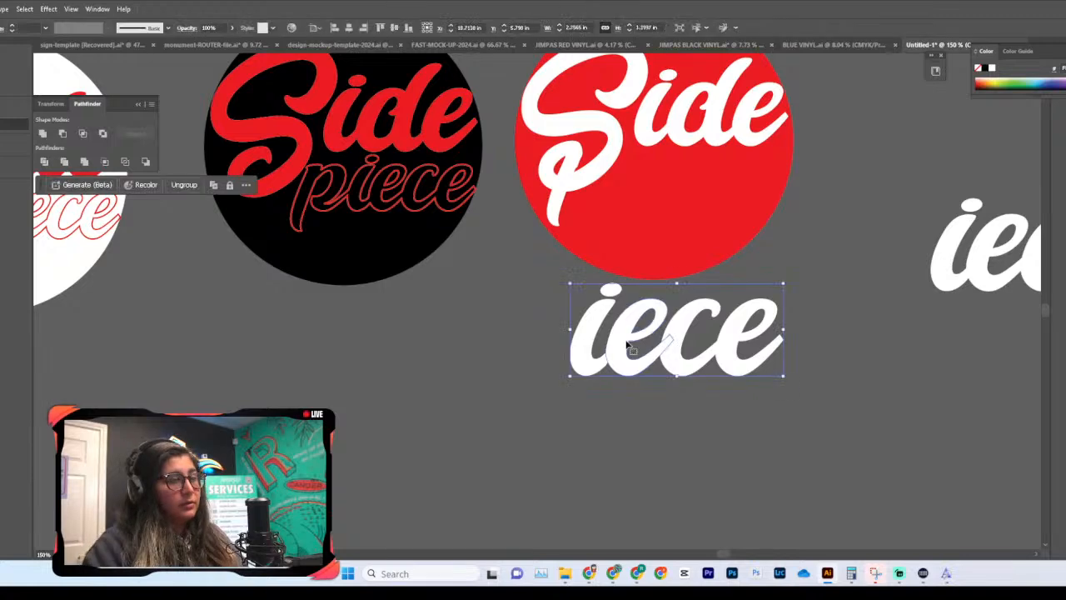
drag(679, 333, 660, 198)
scroll(660, 199, down, 3)
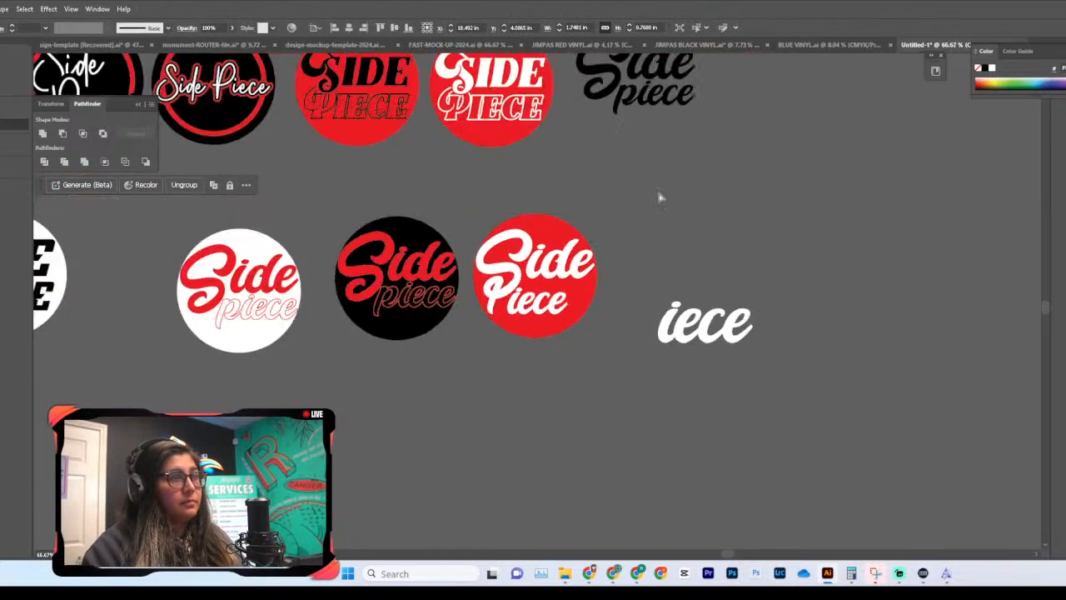
scroll(660, 198, up, 5)
key(ctrl+=)
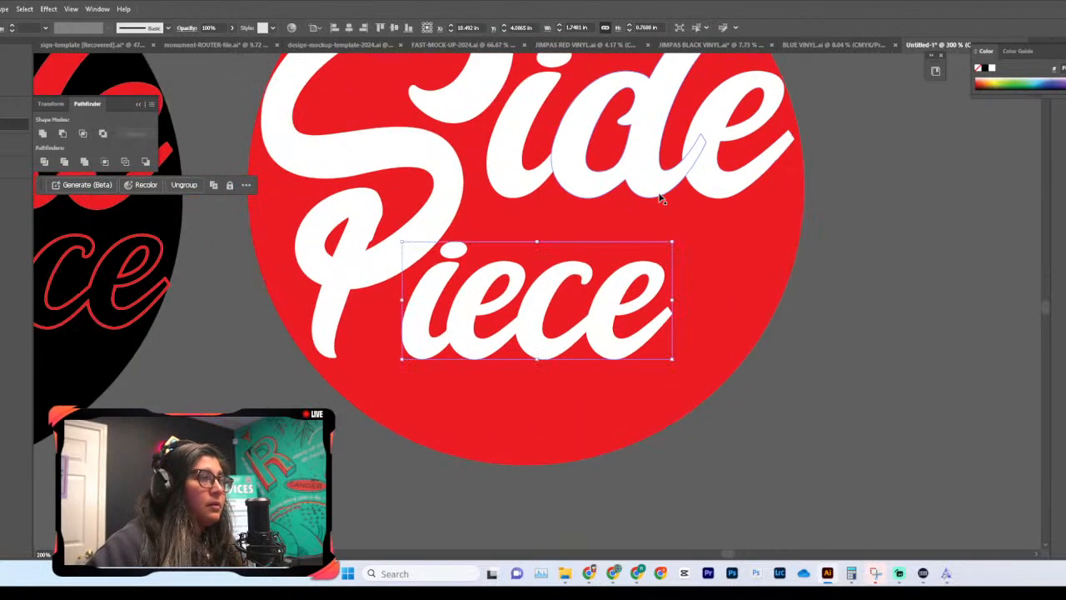
Step: Enlarge the outlined "iece" to about 2.30 in wide and fit it beside the "P" inside the red circle
drag(677, 304, 756, 300)
drag(671, 335, 671, 331)
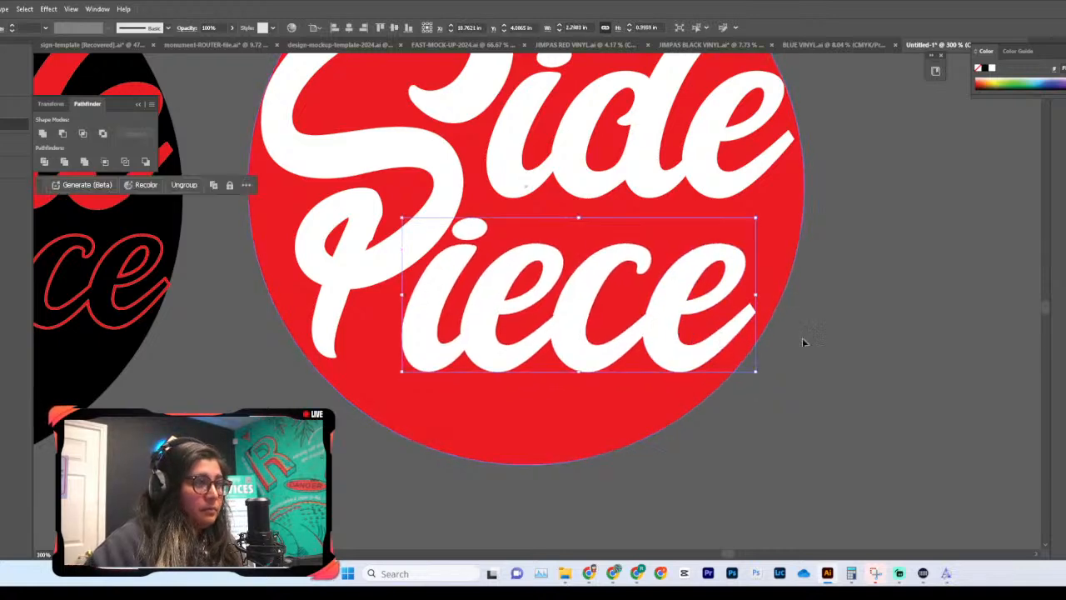
click(935, 344)
key(ctrl+minus)
key(ctrl+minus)
key(ctrl+minus)
key(ctrl+minus)
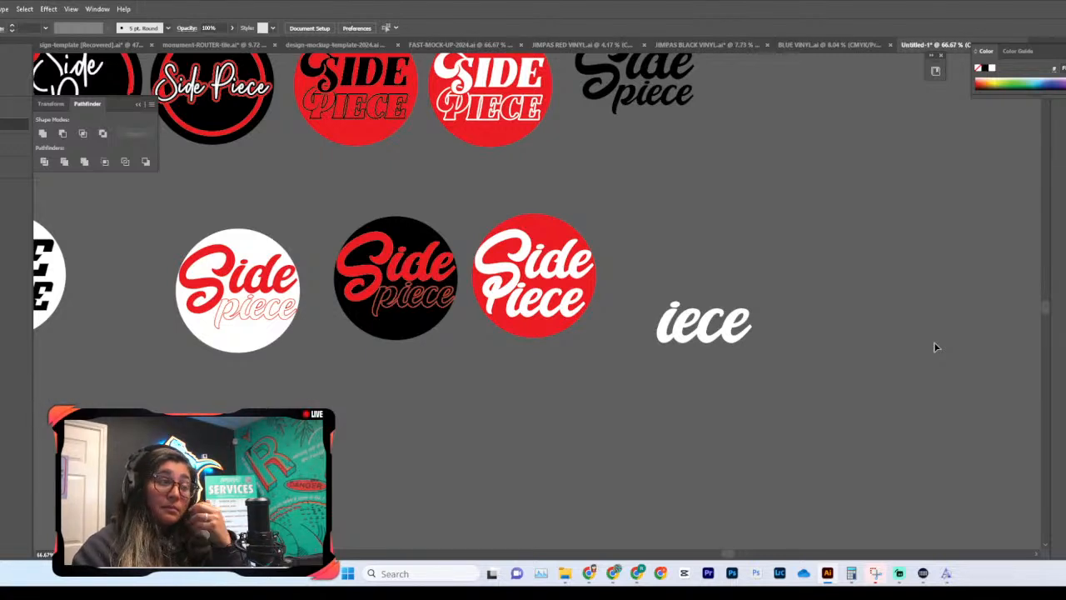
key(ctrl+plus)
key(ctrl+plus)
key(ctrl+plus)
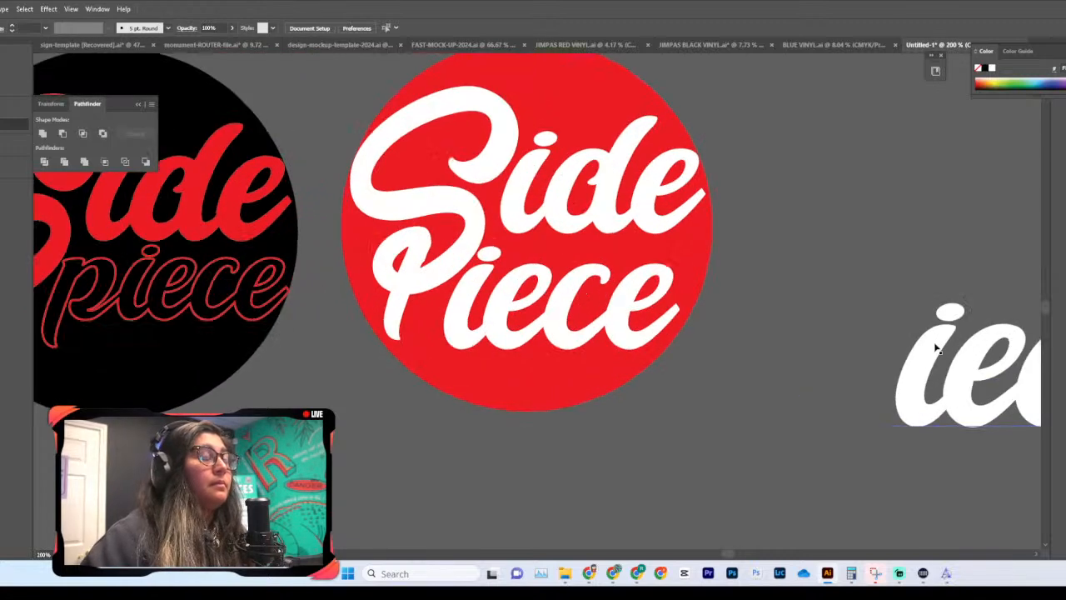
Step: Move the spare live text "iece" to empty space above and away from the red circle
scroll(916, 329, up, 3)
drag(911, 484, 300, 70)
scroll(492, 258, up, 4)
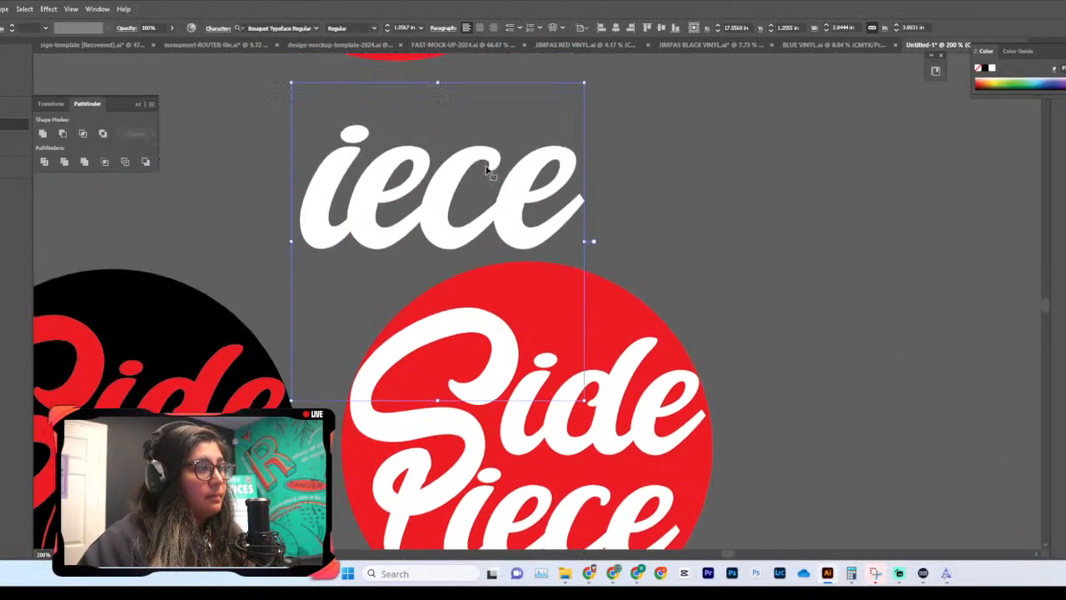
drag(491, 258, 855, 155)
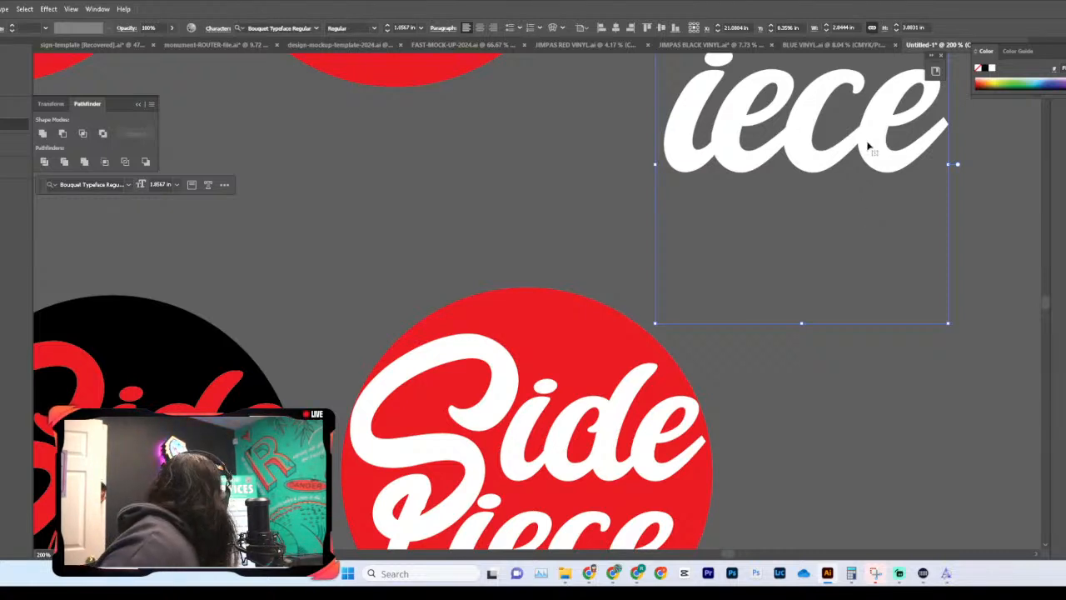
scroll(626, 202, down, 12)
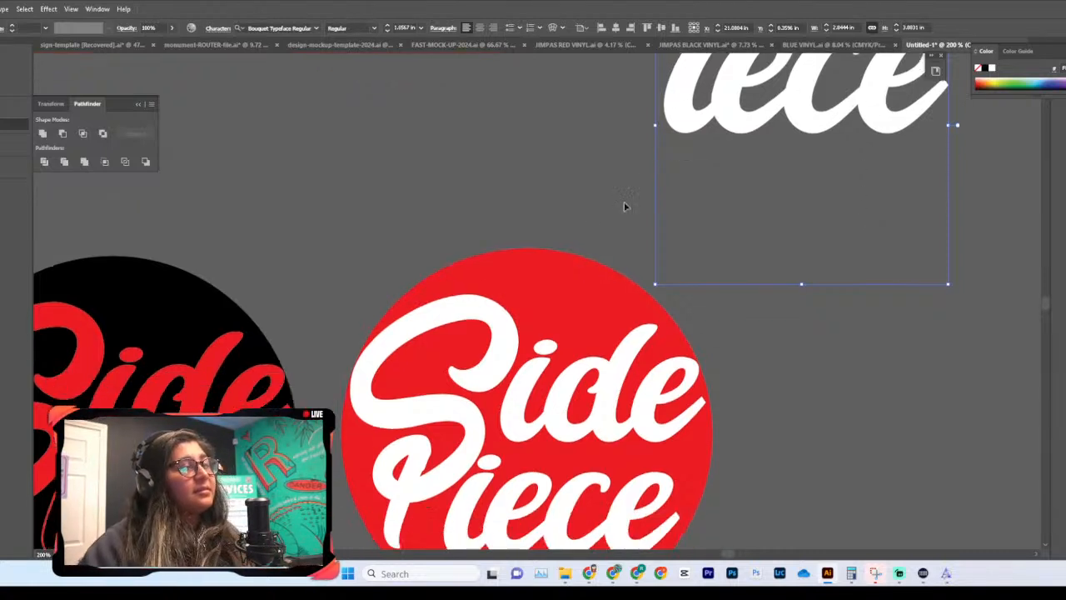
scroll(792, 321, up, 13)
drag(794, 196, 908, 172)
scroll(903, 188, down, 4)
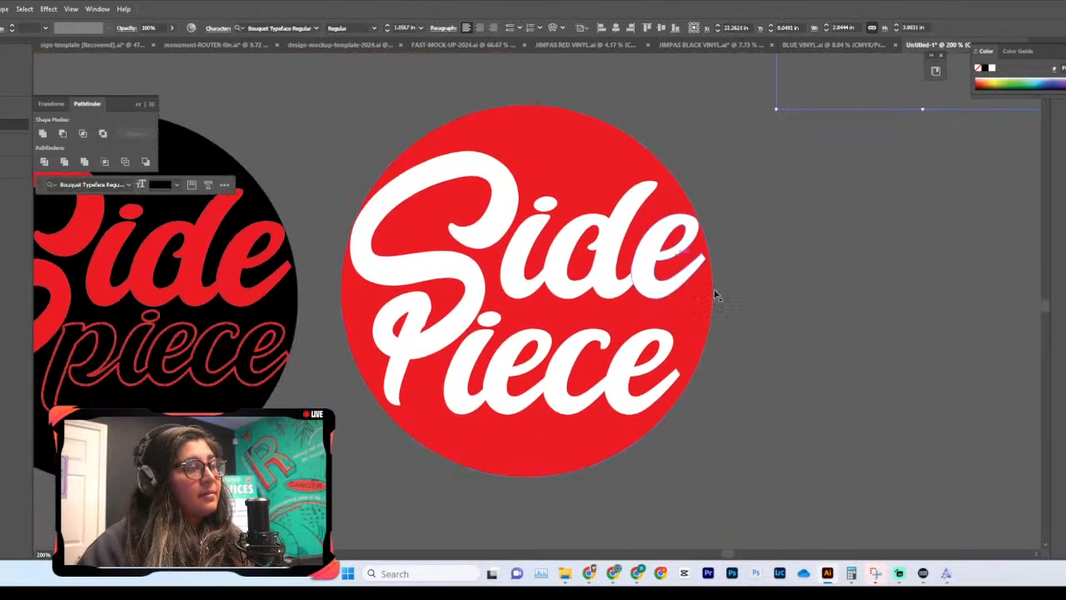
Step: Examine how the "P" stem and "iece" sit beneath "Side" on the red circle
click(509, 313)
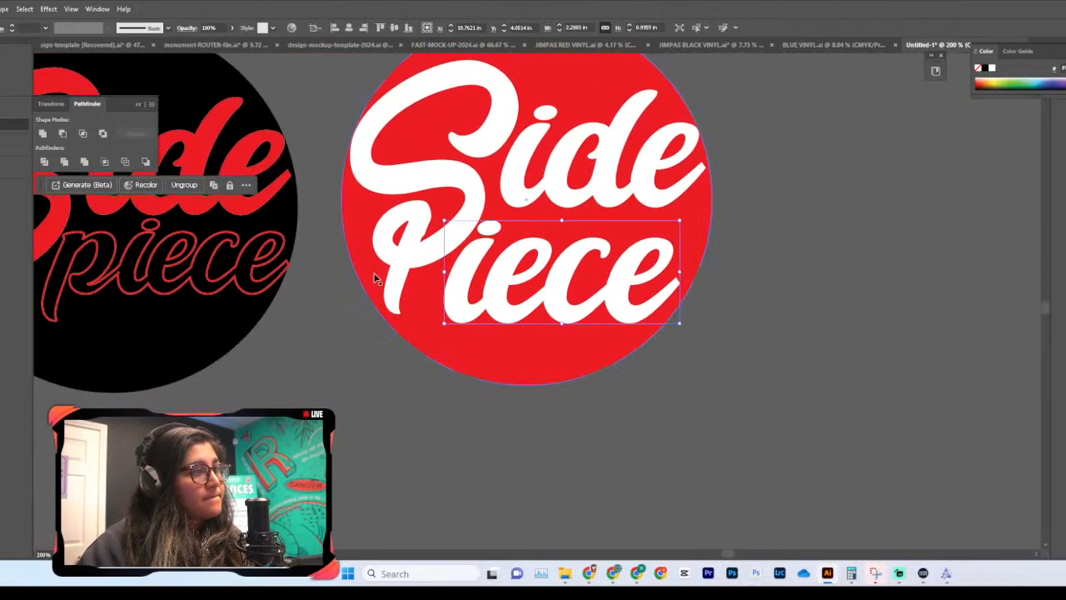
shift+click(416, 250)
click(438, 241)
click(399, 278)
click(914, 325)
scroll(914, 325, up, 1)
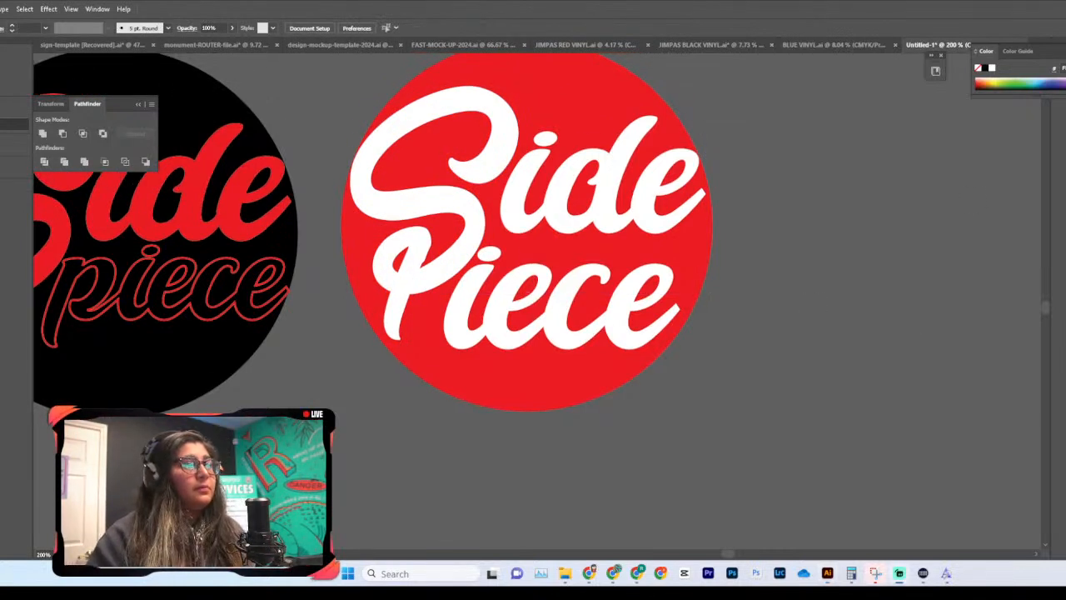
scroll(645, 359, up, 3)
scroll(513, 182, right, 2)
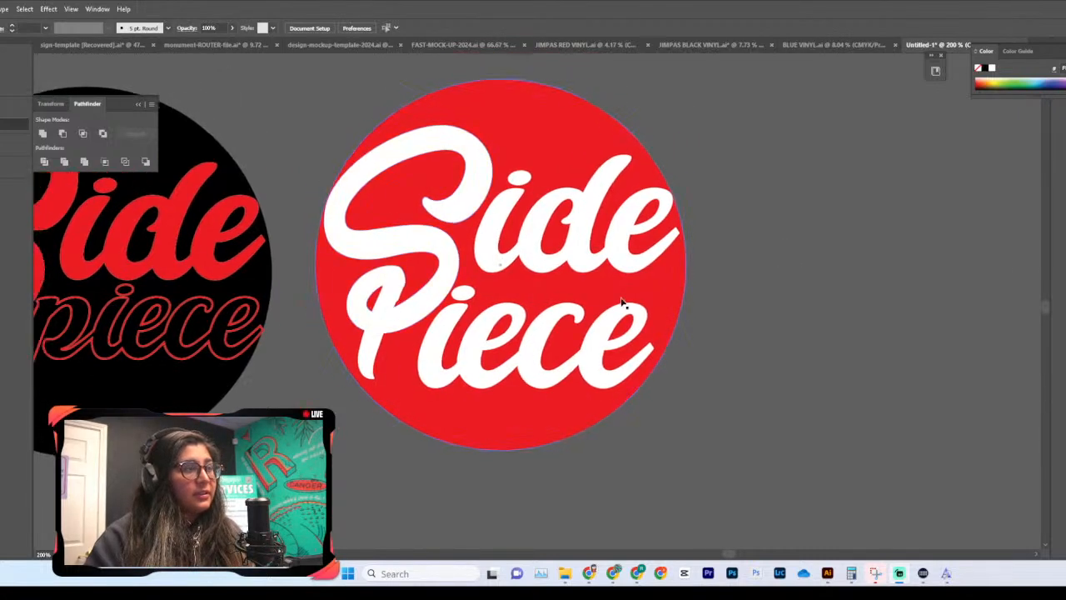
scroll(623, 305, right, 2)
drag(712, 293, 821, 384)
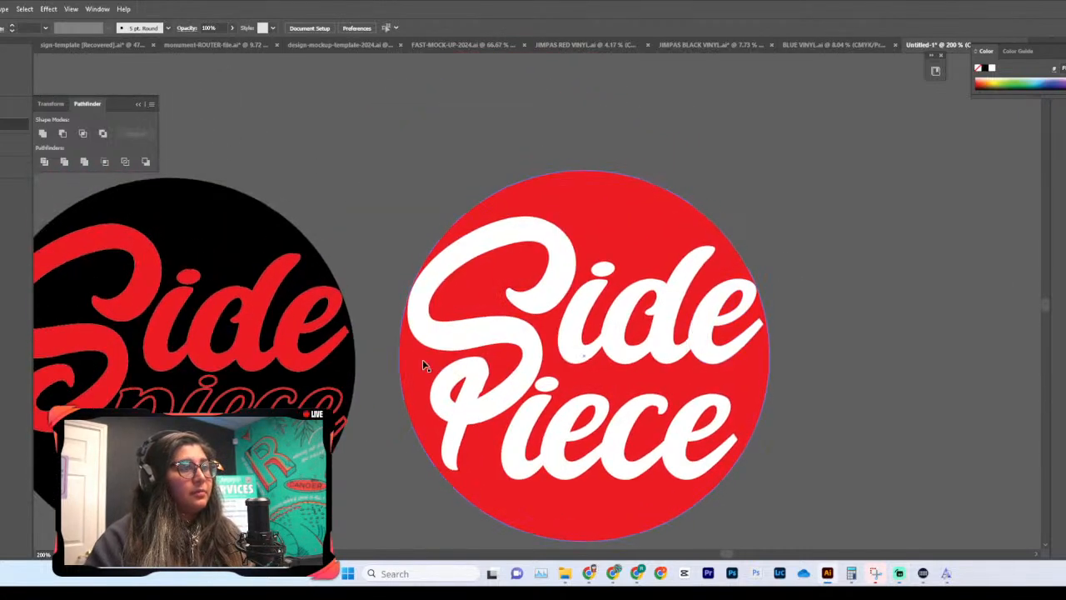
Step: Copy the white "Side" lettering together with the "P" stem and paste it into empty space beside the red circle
click(484, 346)
shift+click(452, 450)
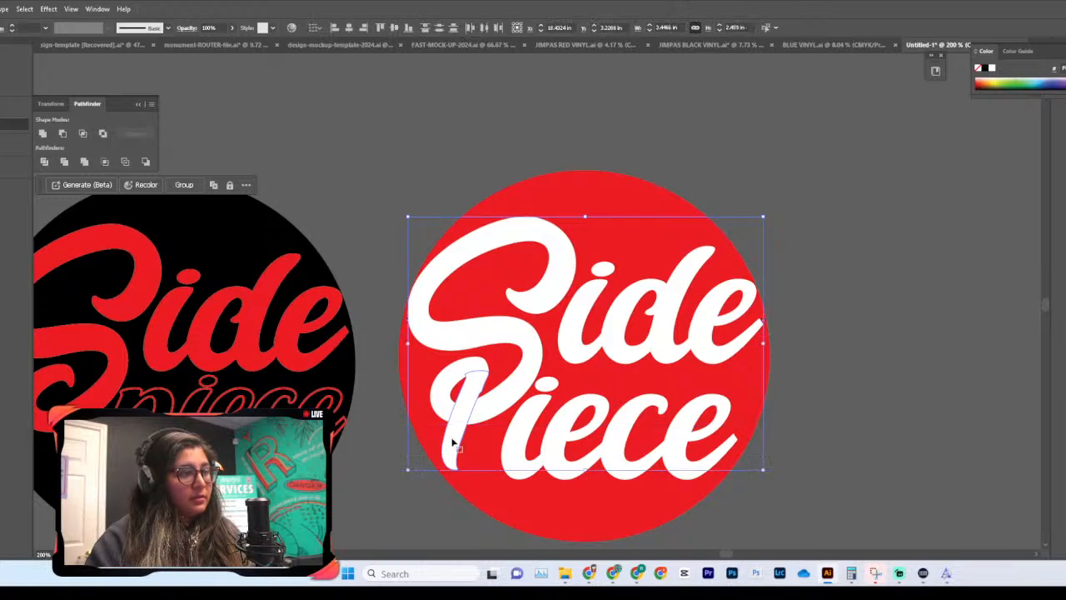
key(ctrl+c)
scroll(707, 409, right, 5)
scroll(706, 409, right, 6)
key(ctrl+v)
Step: Delete the letters "ide" from the pasted copy, keeping only the "S" and the stem
click(508, 338)
click(512, 312)
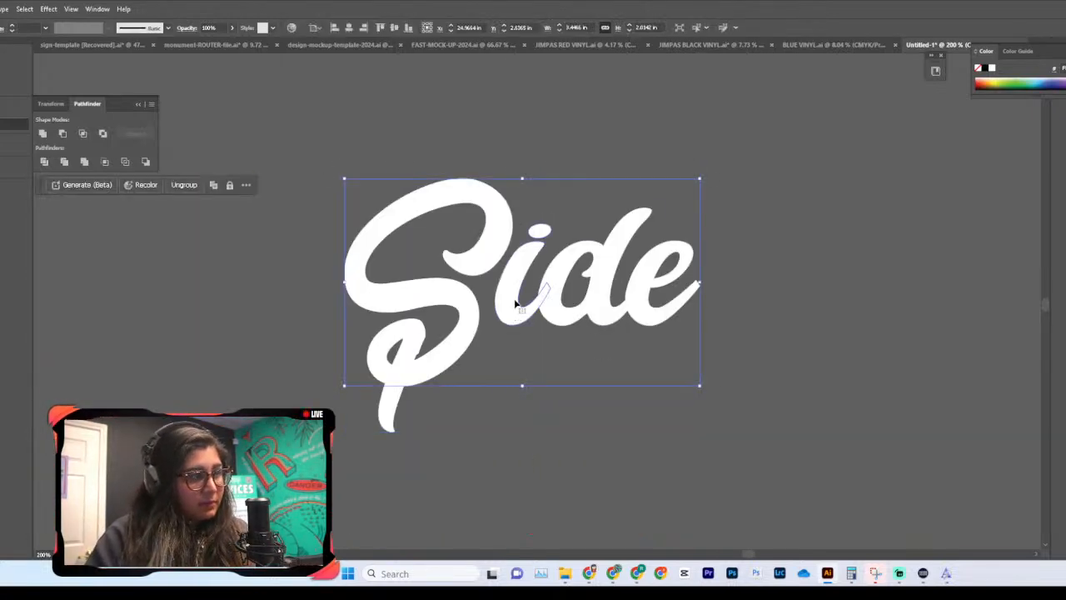
double_click(515, 304)
key(Delete)
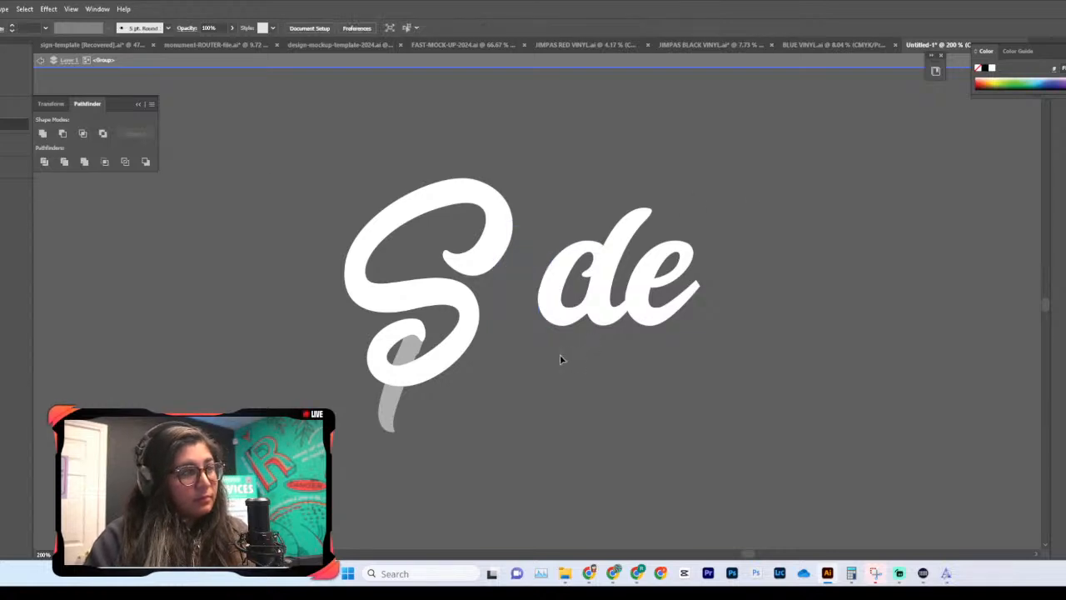
drag(561, 360, 583, 354)
key(Delete)
double_click(751, 359)
Step: Unite the "S" and the stem into a single monogram shape
scroll(610, 319, left, 3)
click(583, 332)
click(767, 335)
click(598, 366)
shift+click(568, 408)
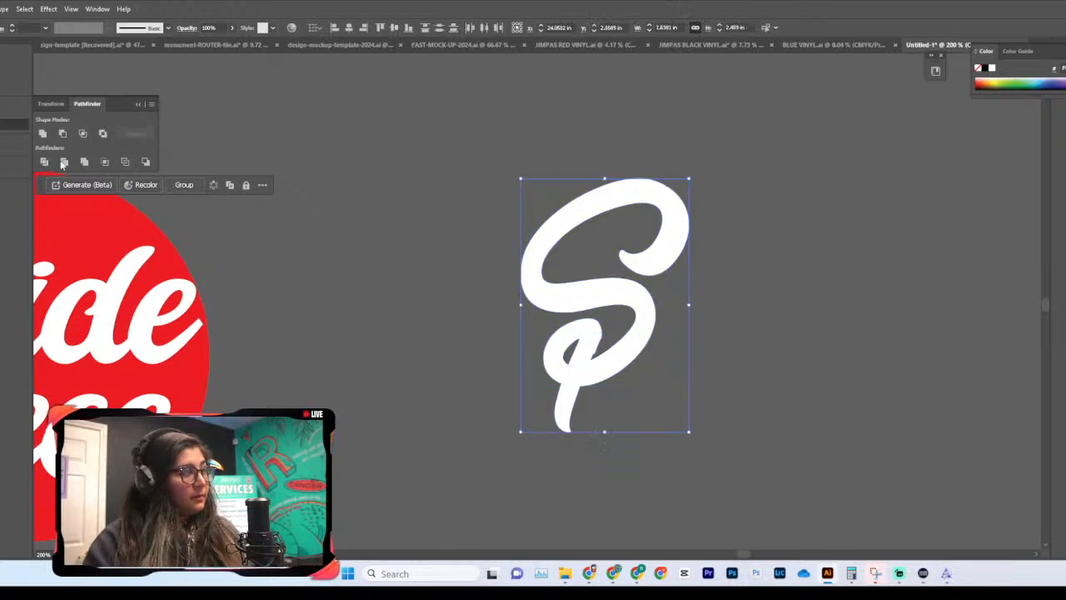
click(43, 135)
click(749, 337)
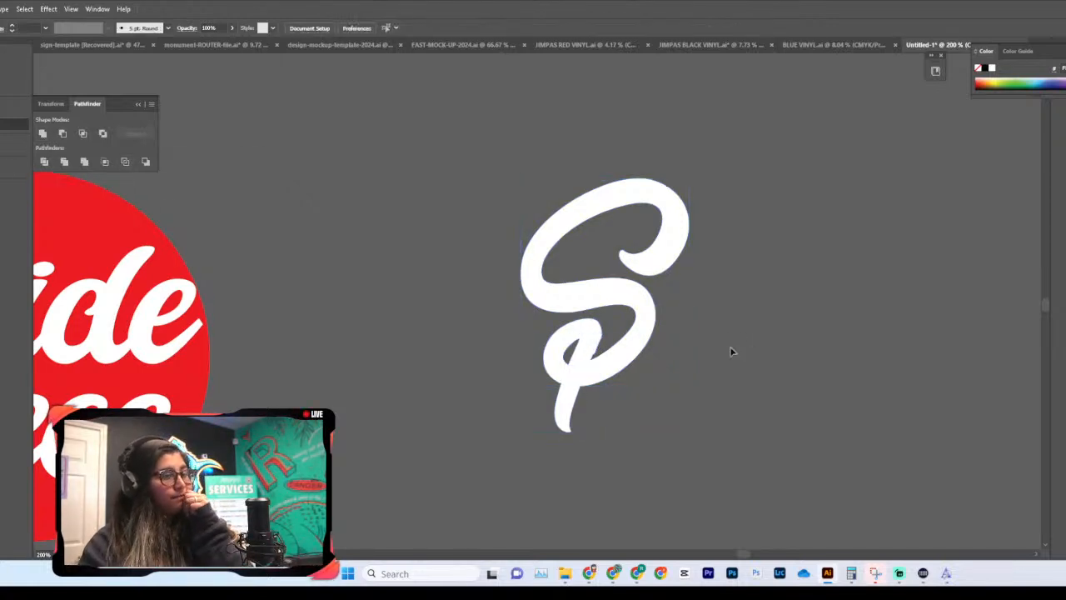
Step: Scale the monogram down and rotate it onto its side to about 1.19 in wide beside the red circle
scroll(734, 353, left, 3)
drag(748, 350, 591, 282)
scroll(587, 285, left, 3)
drag(718, 365, 717, 234)
drag(762, 105, 828, 196)
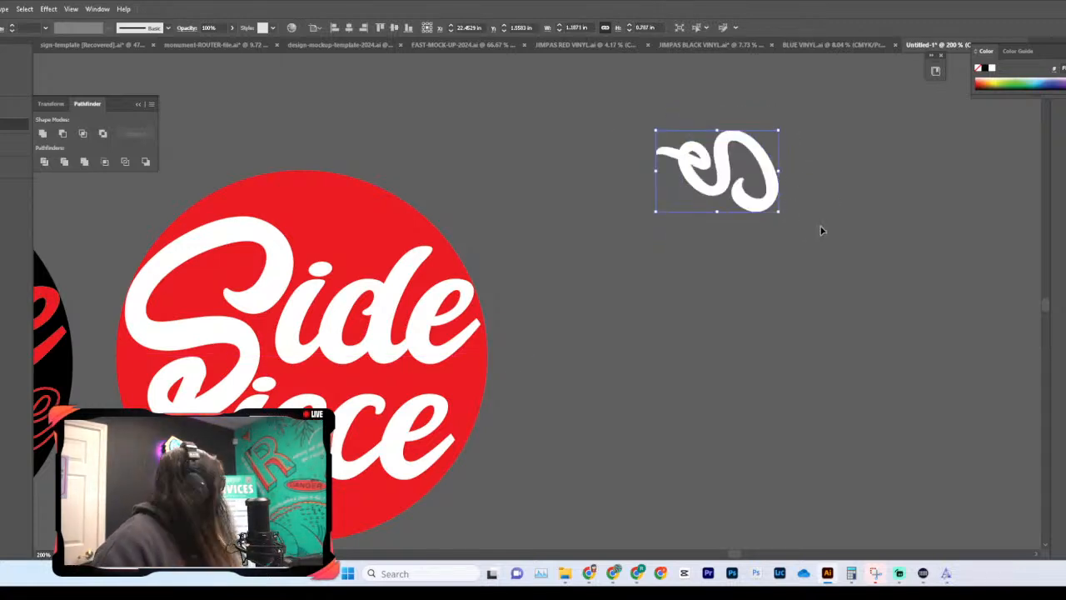
Step: Try the rotated monogram at the upper edge of the red circle above "Side", then move it off the circle
scroll(820, 231, down, 1)
drag(767, 158, 372, 201)
scroll(712, 140, left, 3)
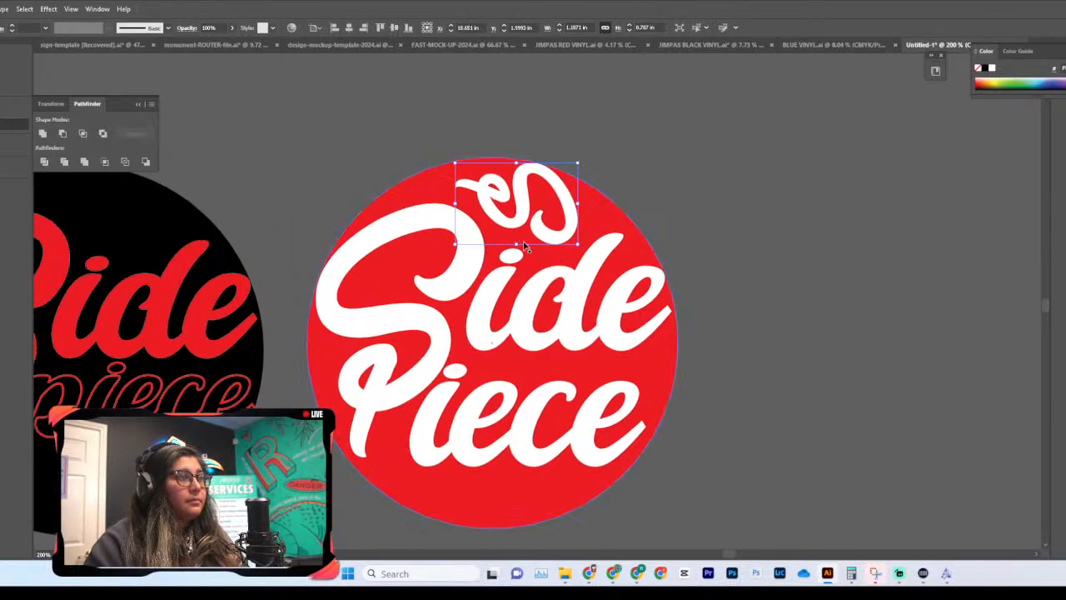
drag(548, 214, 684, 179)
key(ctrl+z)
drag(539, 204, 733, 165)
scroll(728, 181, down, 4)
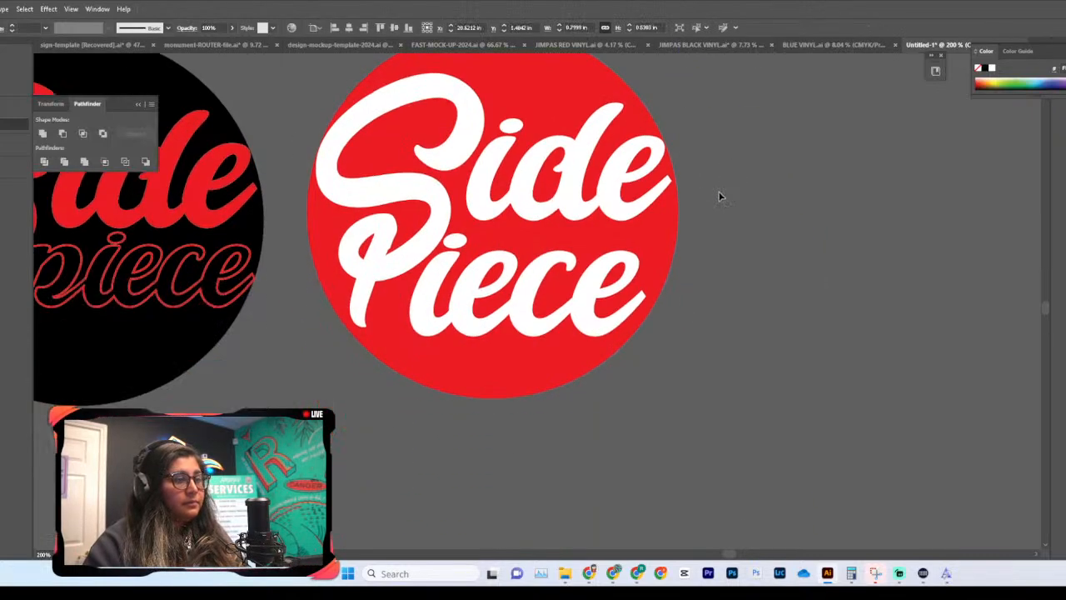
Step: Switch to Chrome and search Google for "chicken wing icon" in a new tab
click(566, 574)
click(590, 574)
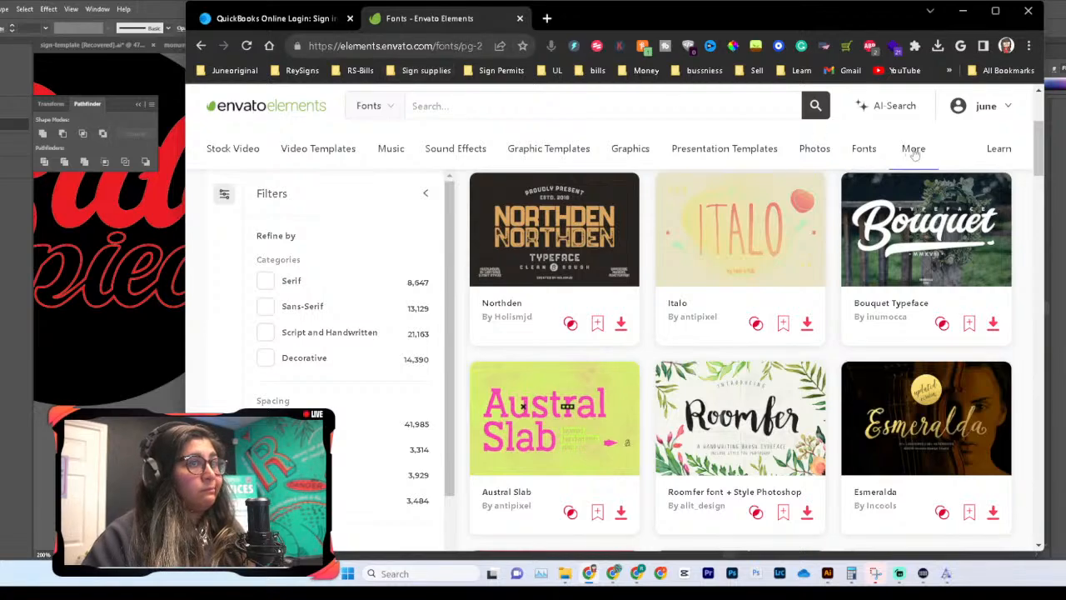
click(546, 17)
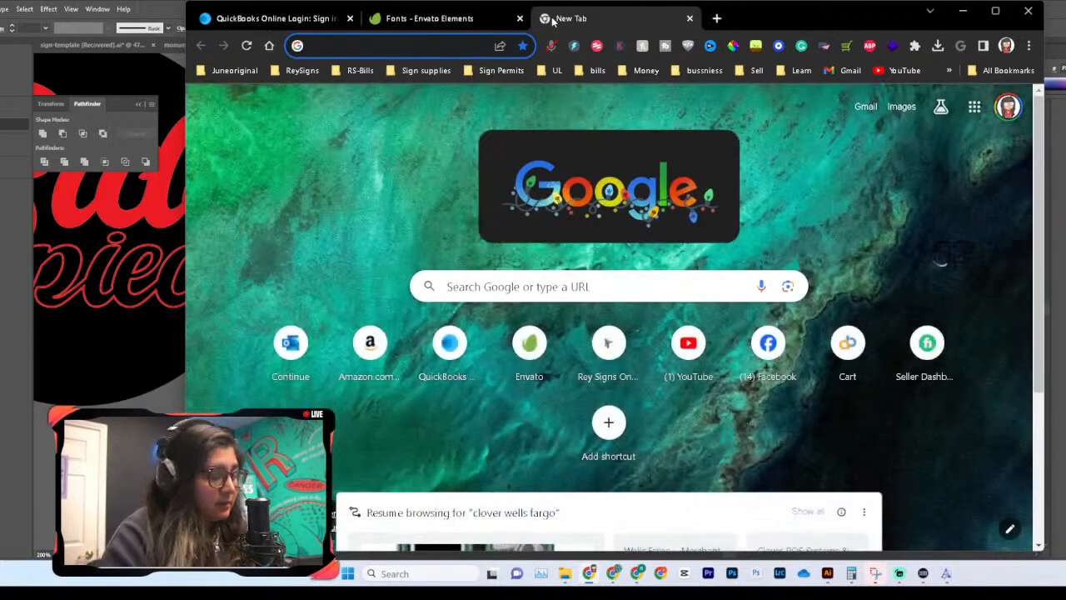
text(chicken wing icon)
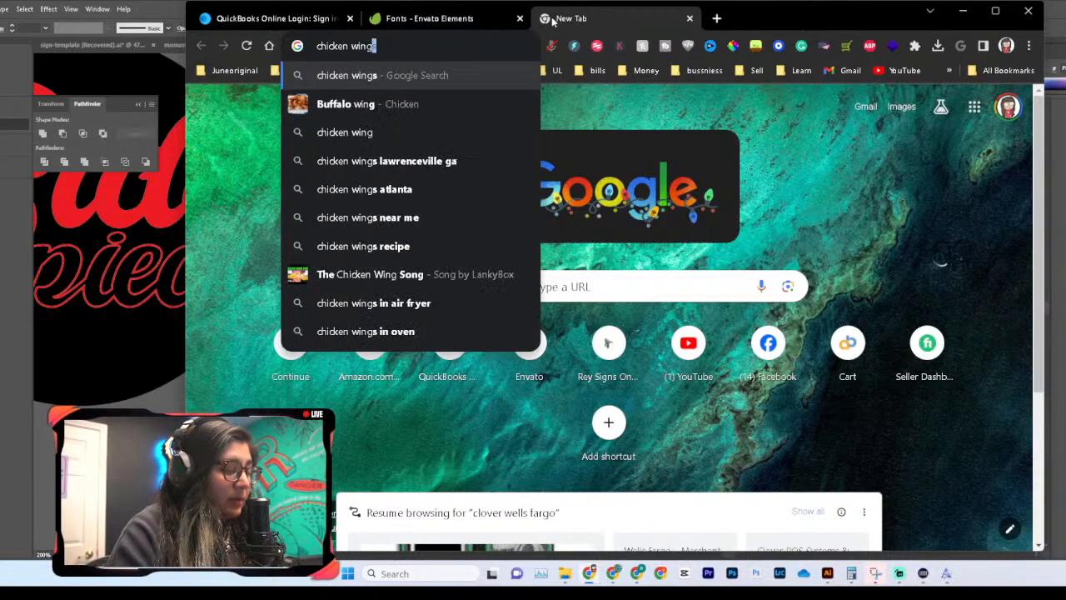
key(Return)
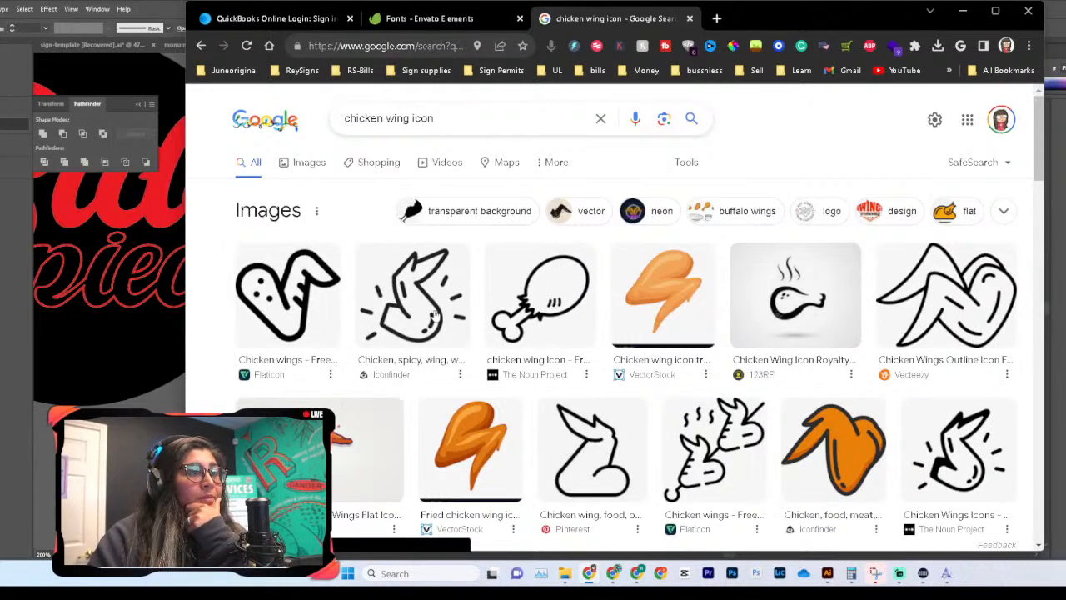
Step: Examine the chicken wing icon search results and open the preview of the Iconfinder spicy wing icon
scroll(575, 287, down, 1)
click(411, 229)
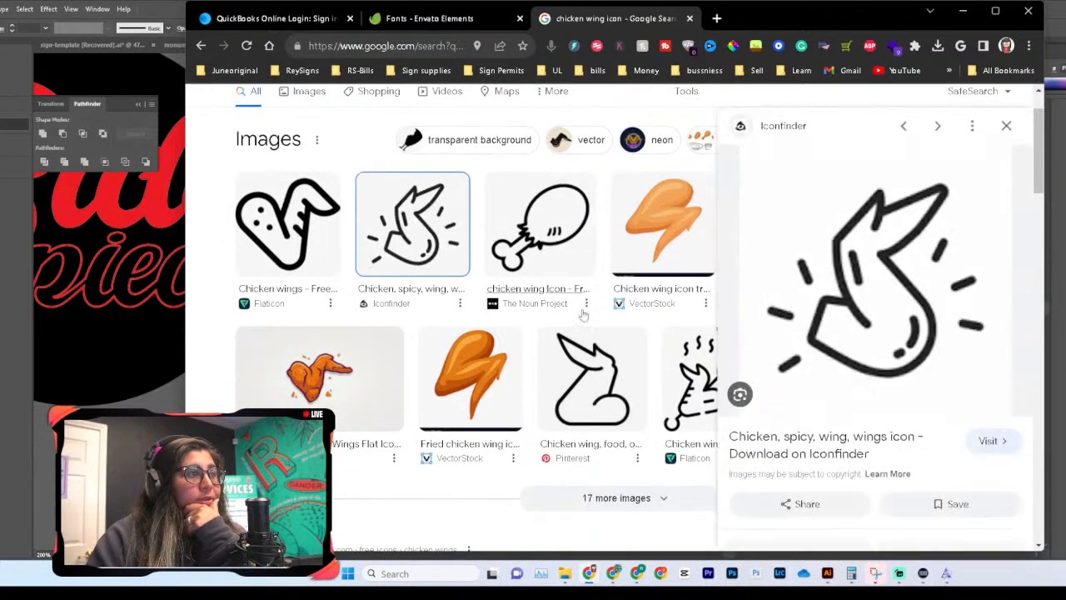
scroll(599, 355, down, 3)
scroll(598, 356, down, 5)
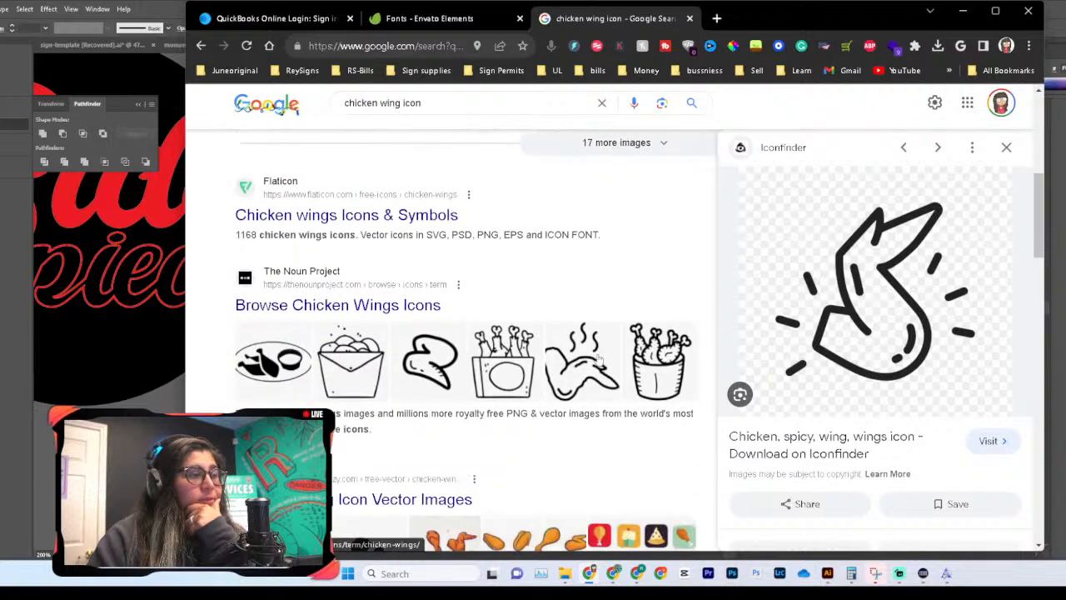
scroll(598, 358, down, 5)
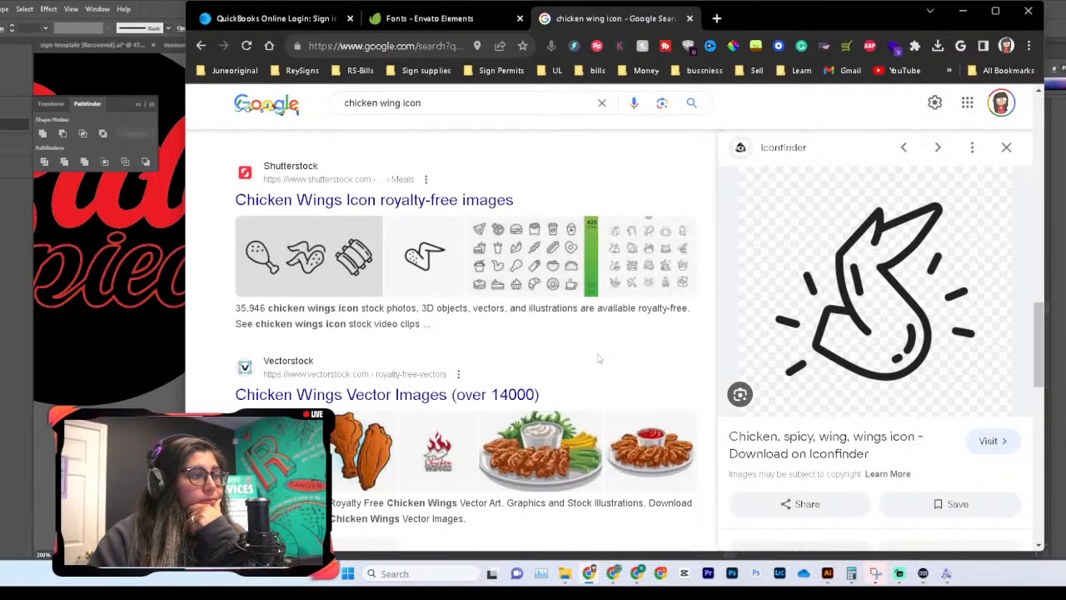
click(1003, 147)
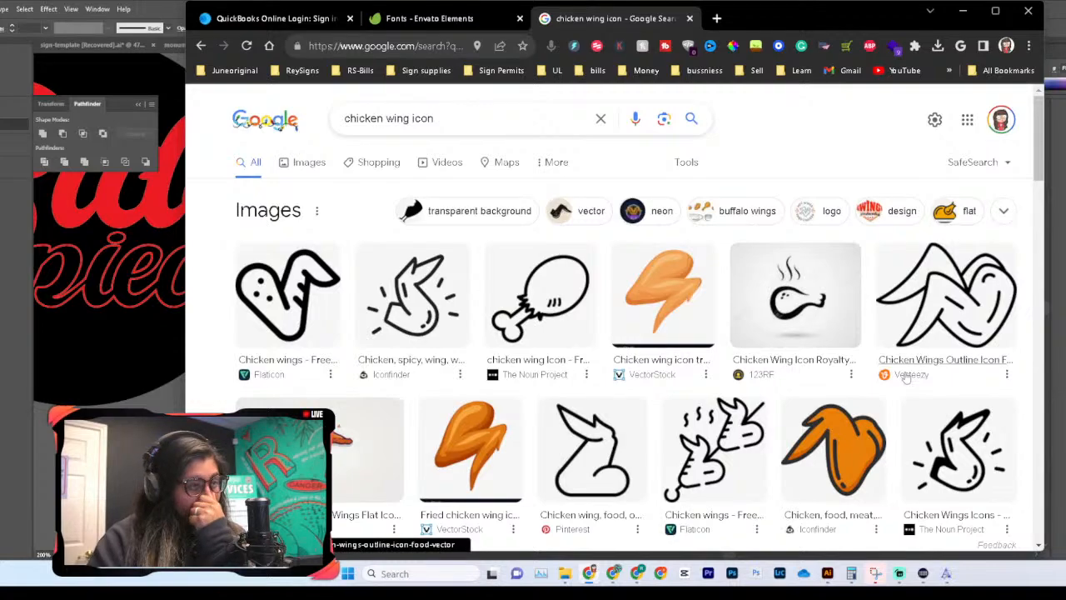
scroll(862, 368, down, 10)
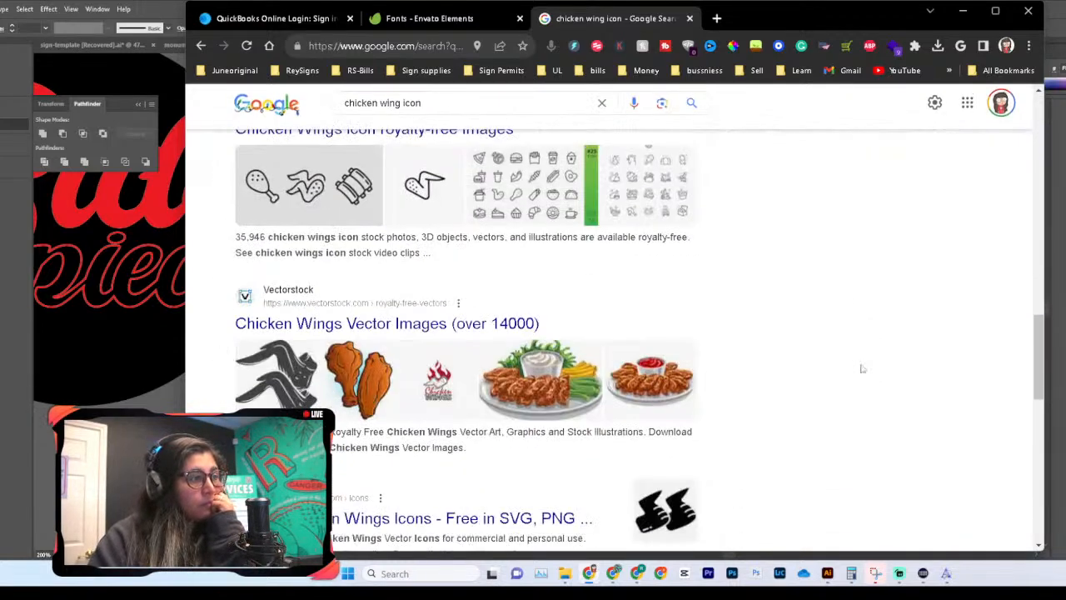
scroll(862, 368, down, 5)
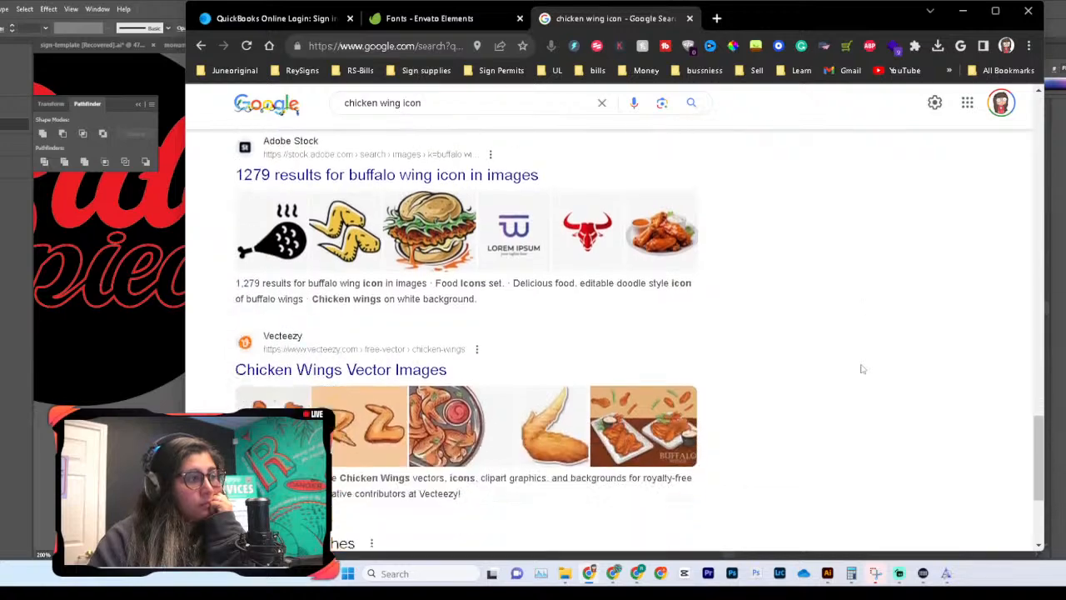
scroll(862, 369, up, 15)
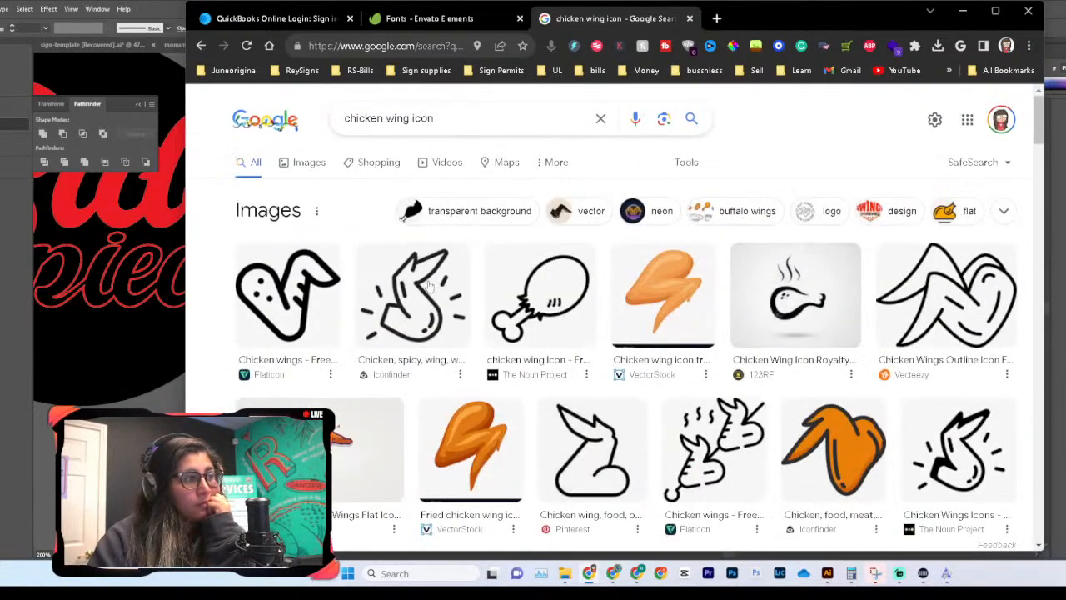
click(429, 286)
Step: Try pasting a copy of the Iconfinder wing image into the Illustrator artwork, then delete it
right_click(842, 310)
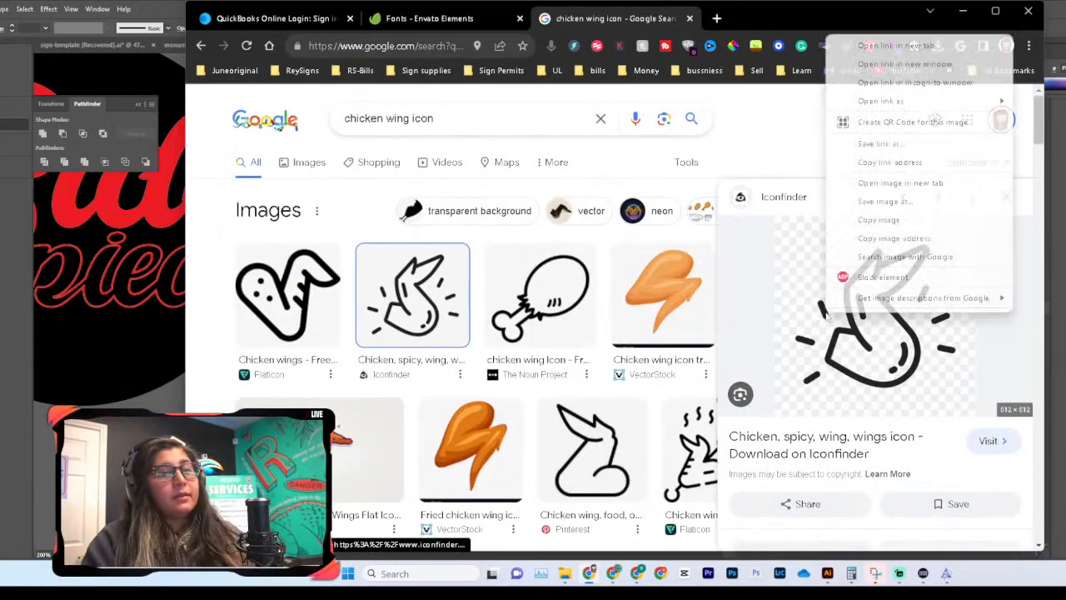
click(879, 220)
key(alt+Tab)
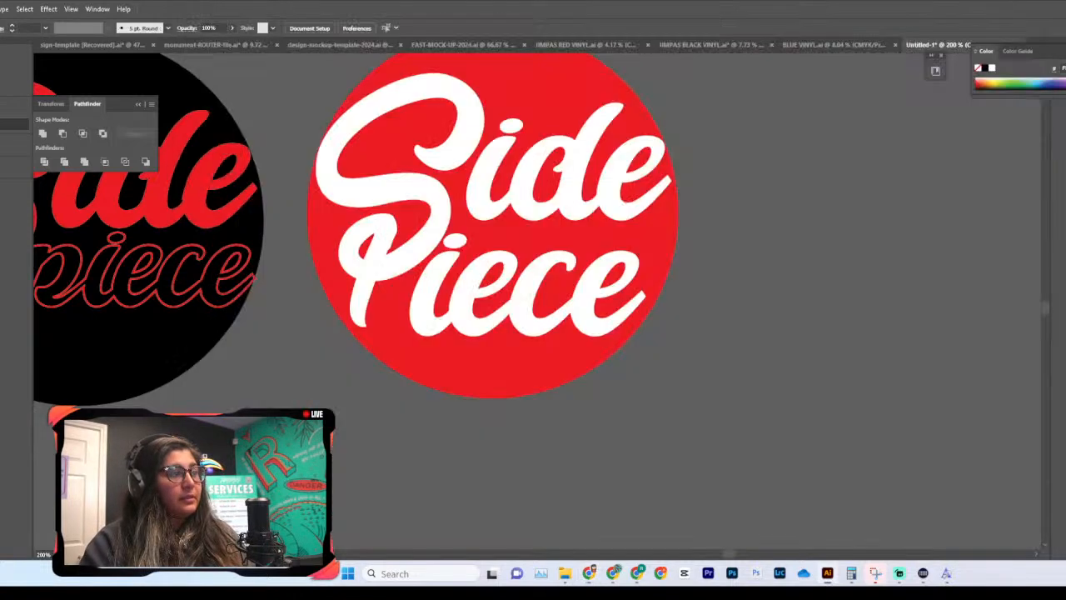
key(ctrl+v)
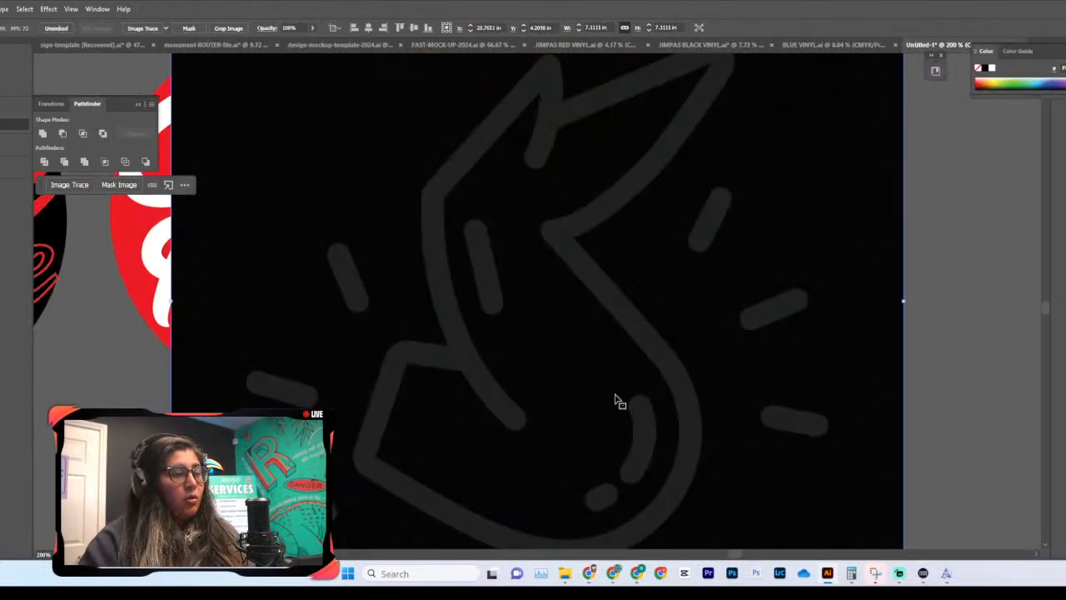
key(Delete)
Step: Save the Iconfinder wing image from Chrome to the Downloads folder and place the PNG beside the red circle in Illustrator
key(alt+Tab)
right_click(885, 287)
click(950, 455)
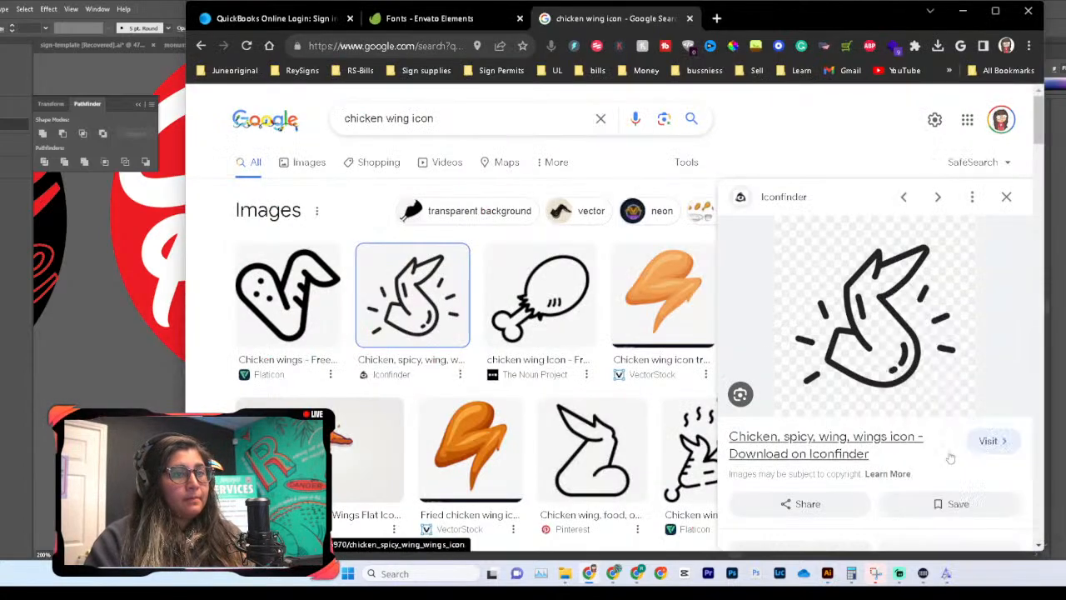
click(250, 166)
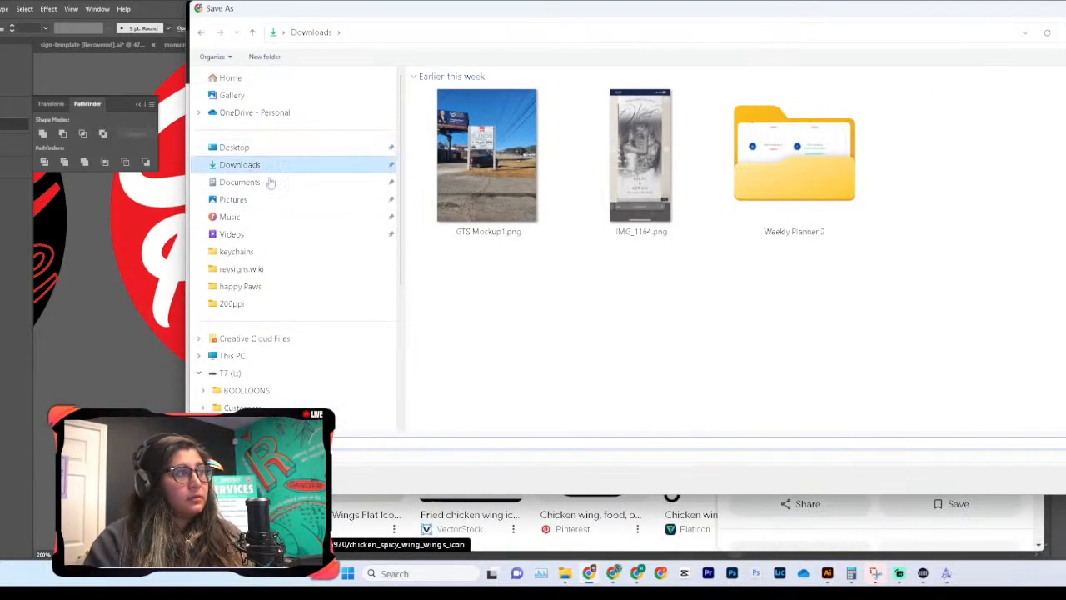
click(1065, 479)
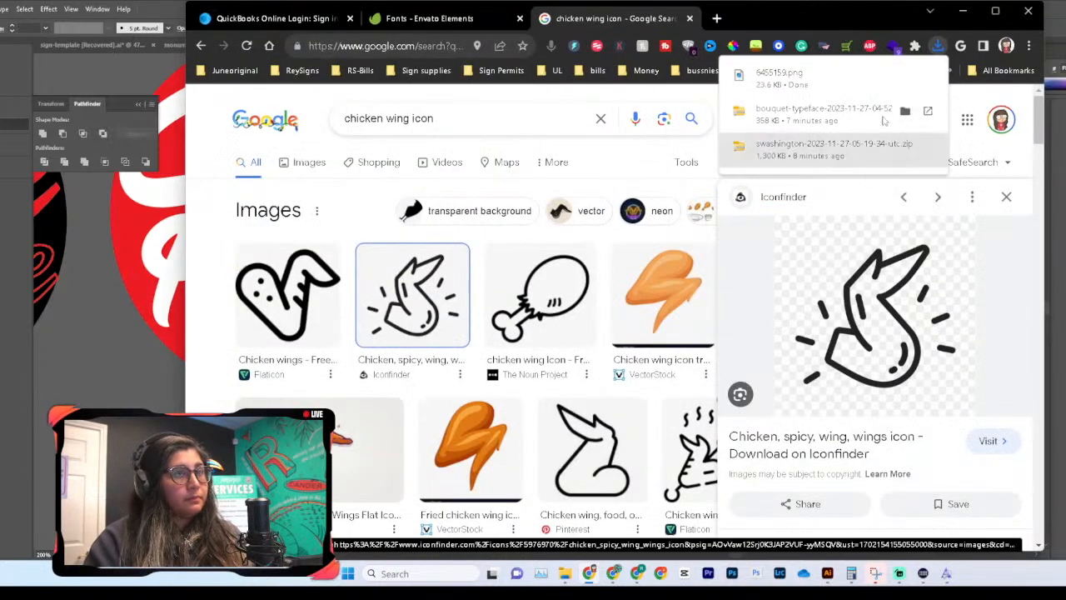
click(904, 77)
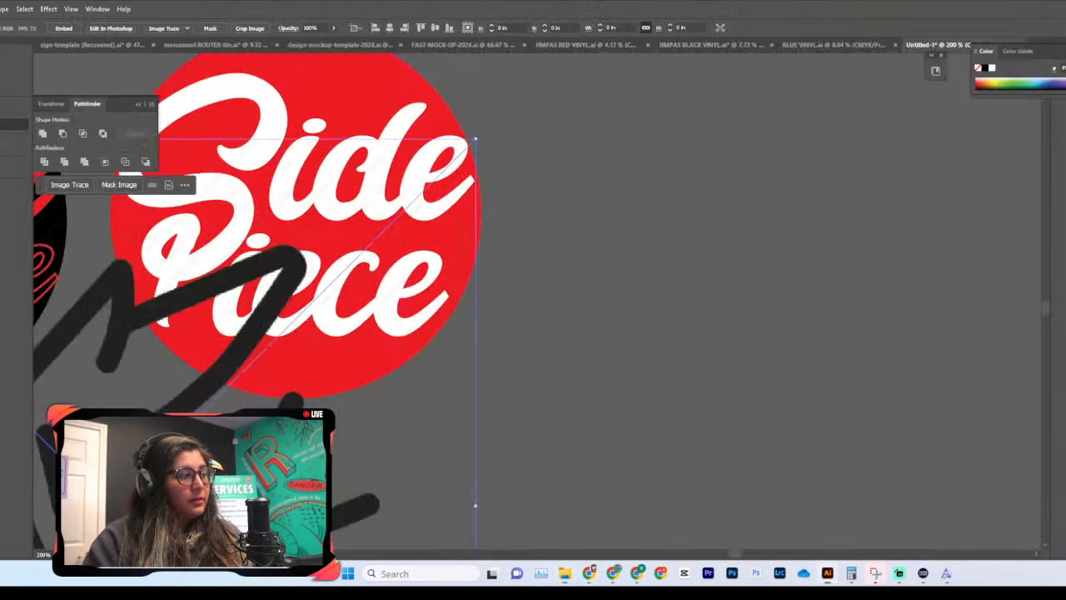
mouse_move(357, 393)
mouse_down()
mouse_move(441, 369)
mouse_move(705, 214)
mouse_up()
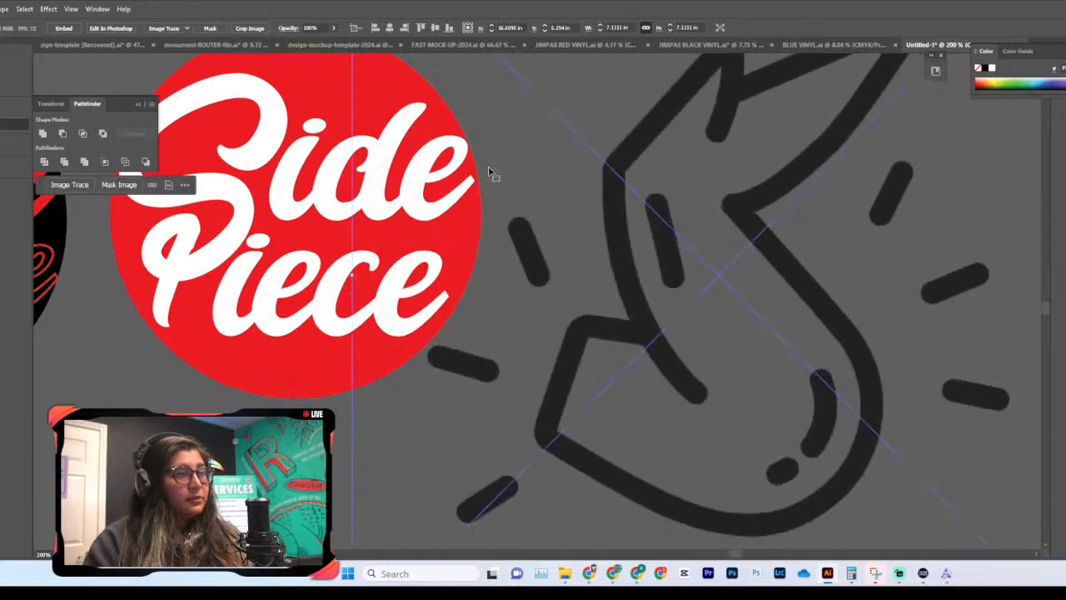
Step: Trace the placed wing image with the Silhouettes preset and expand the result into vector shapes
click(188, 29)
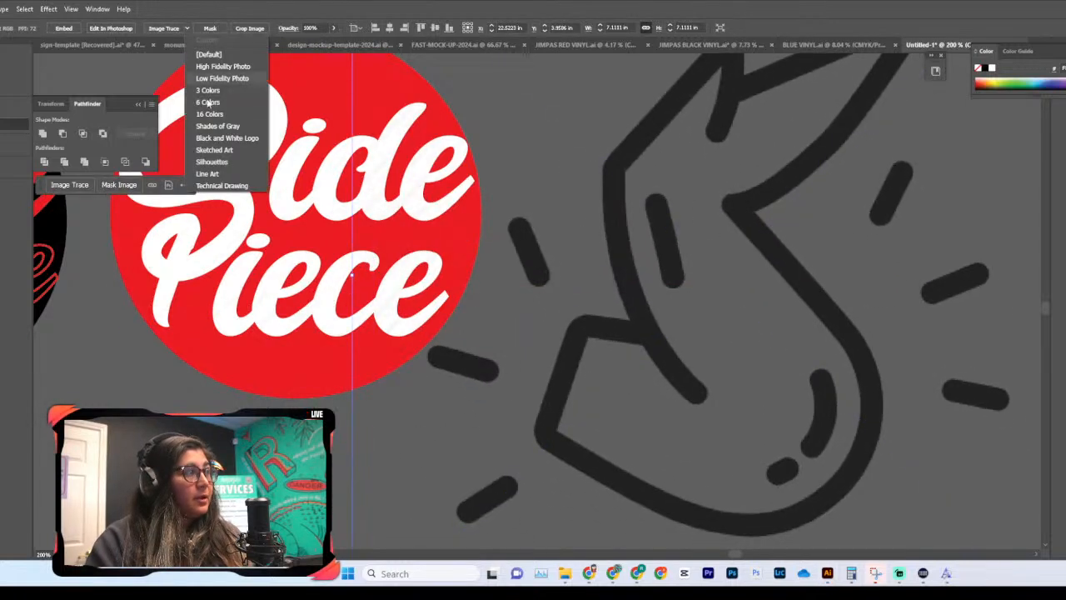
click(221, 165)
click(158, 28)
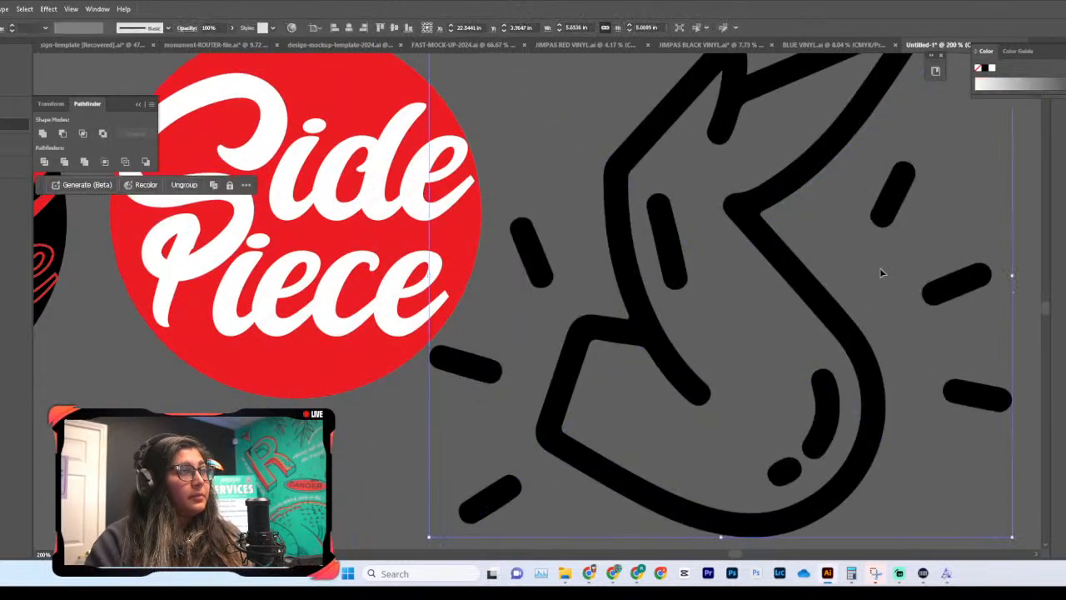
Step: Scale the traced wing icon to about 3.15 in wide and center it over the red circle's lettering
key(ctrl+minus)
key(ctrl+minus)
key(ctrl+minus)
key(ctrl+minus)
key(ctrl+plus)
key(ctrl+plus)
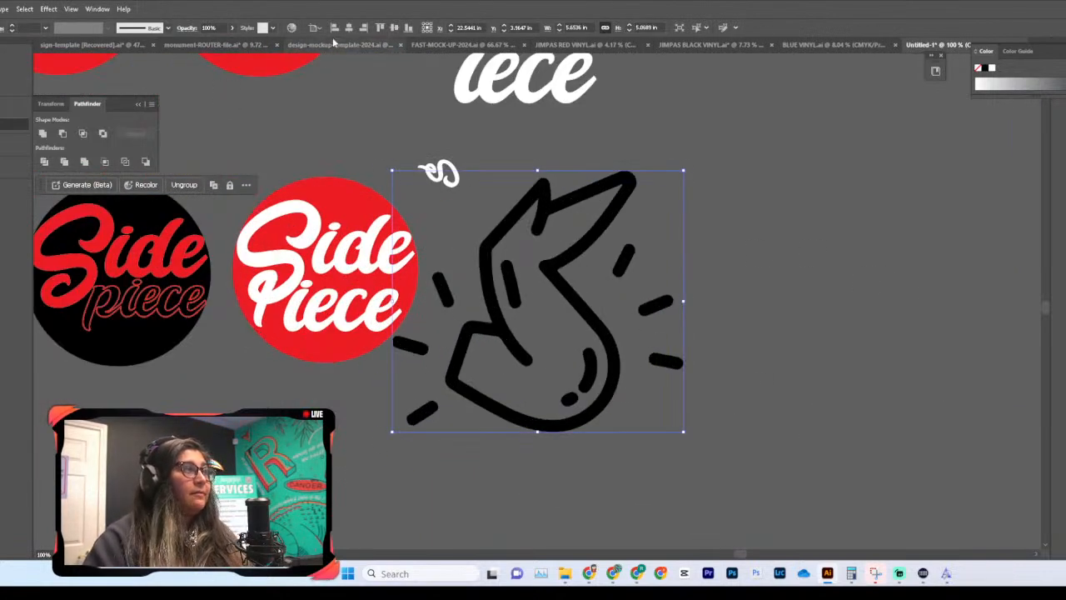
drag(540, 181, 542, 310)
drag(561, 357, 349, 251)
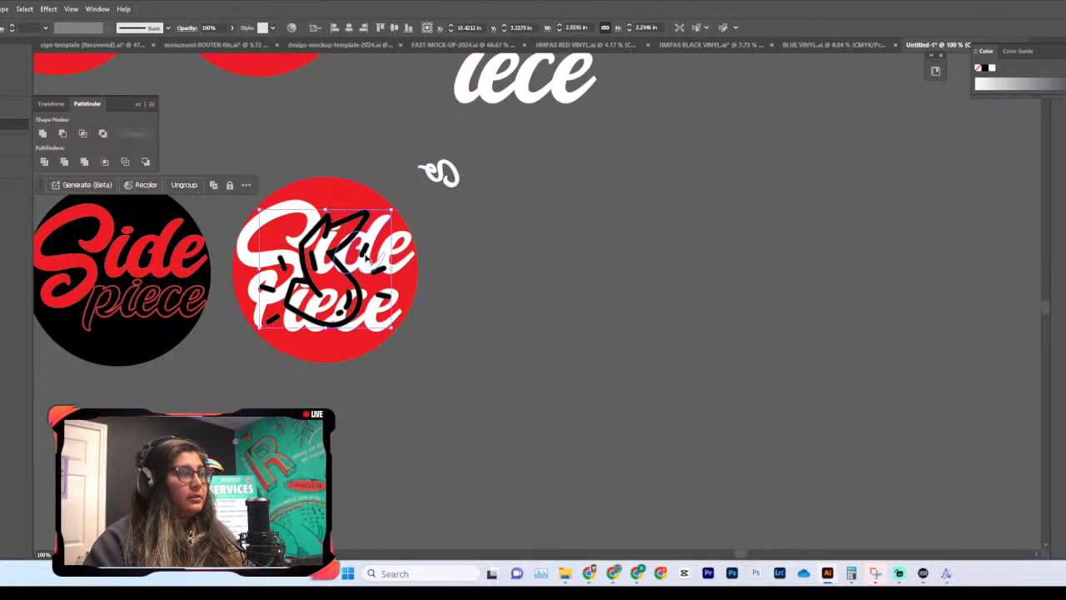
scroll(367, 250, left, 3)
drag(483, 327, 488, 345)
drag(486, 209, 484, 197)
Step: Try filling the wing icon with dark red 9E000C through the color picker
double_click(4, 333)
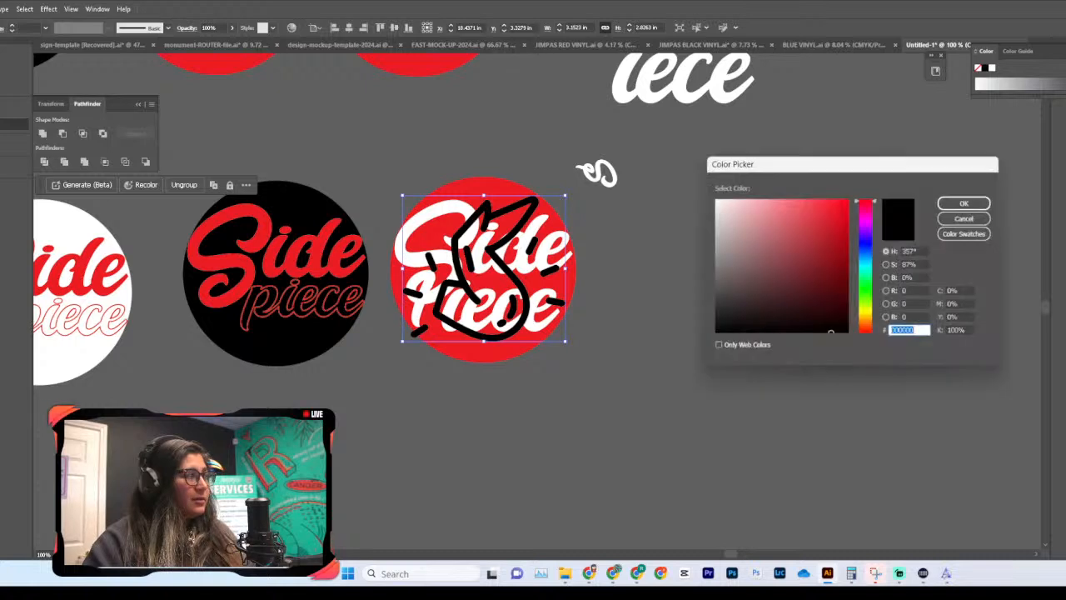
mouse_move(756, 254)
mouse_down()
mouse_move(849, 263)
mouse_move(849, 275)
mouse_move(887, 250)
mouse_up()
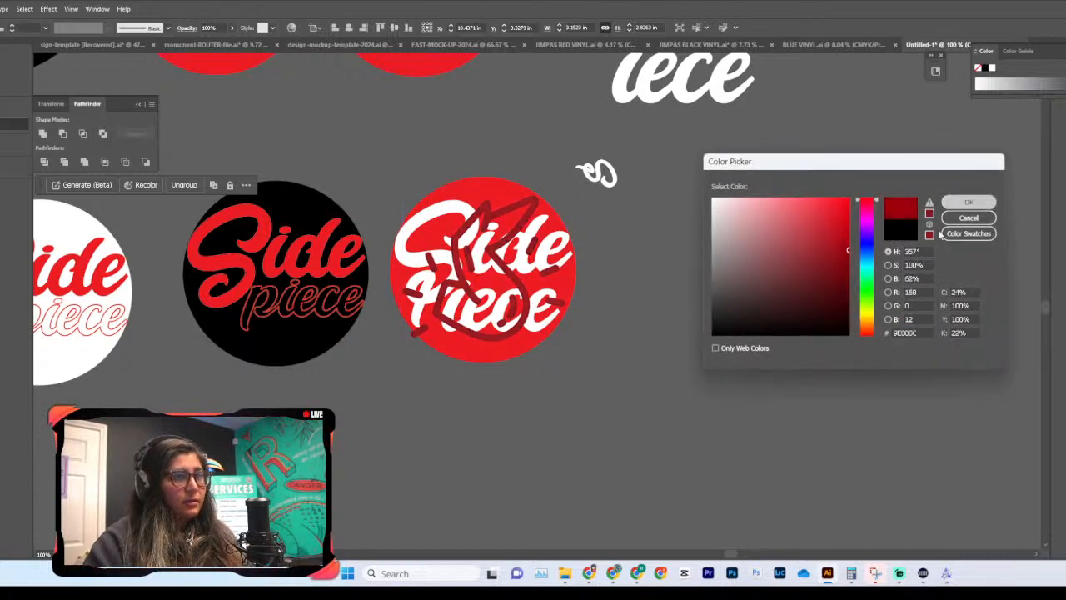
click(969, 202)
click(696, 307)
click(555, 305)
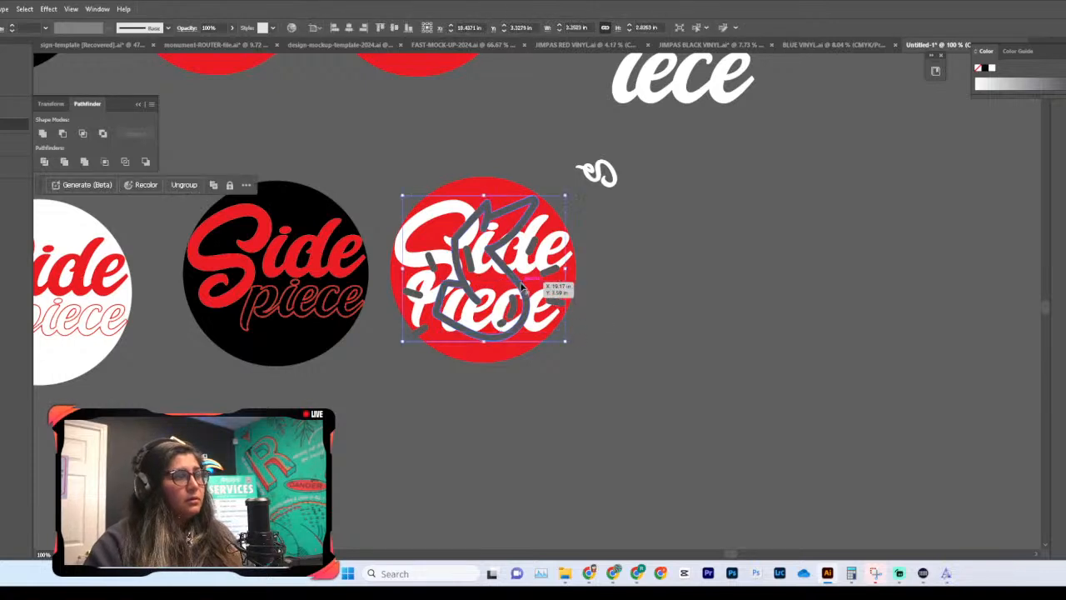
double_click(8, 273)
drag(843, 238, 877, 239)
click(947, 203)
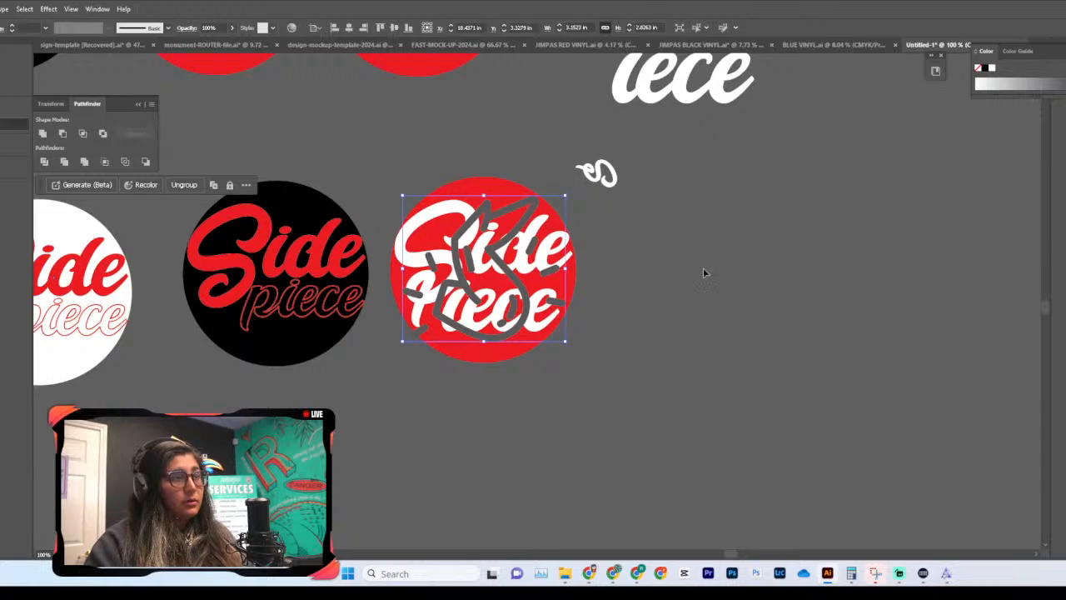
Step: Recolor the wing icon over the lettering to a red slightly darker than the circle
click(693, 276)
key(ctrl+plus)
key(ctrl+plus)
key(ctrl+plus)
scroll(685, 276, left, 3)
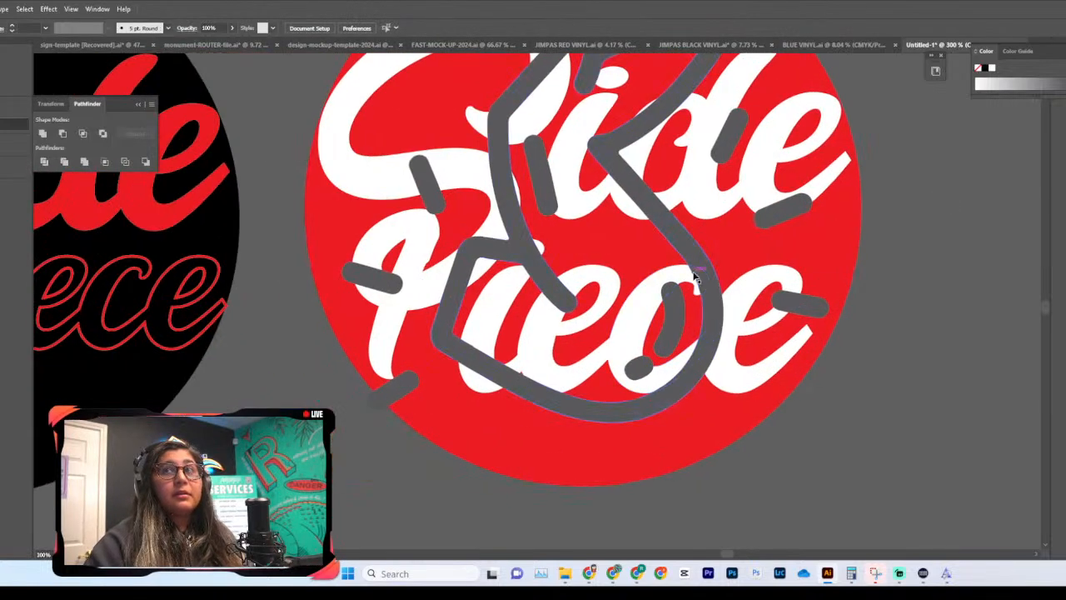
scroll(695, 279, up, 1)
scroll(694, 277, right, 2)
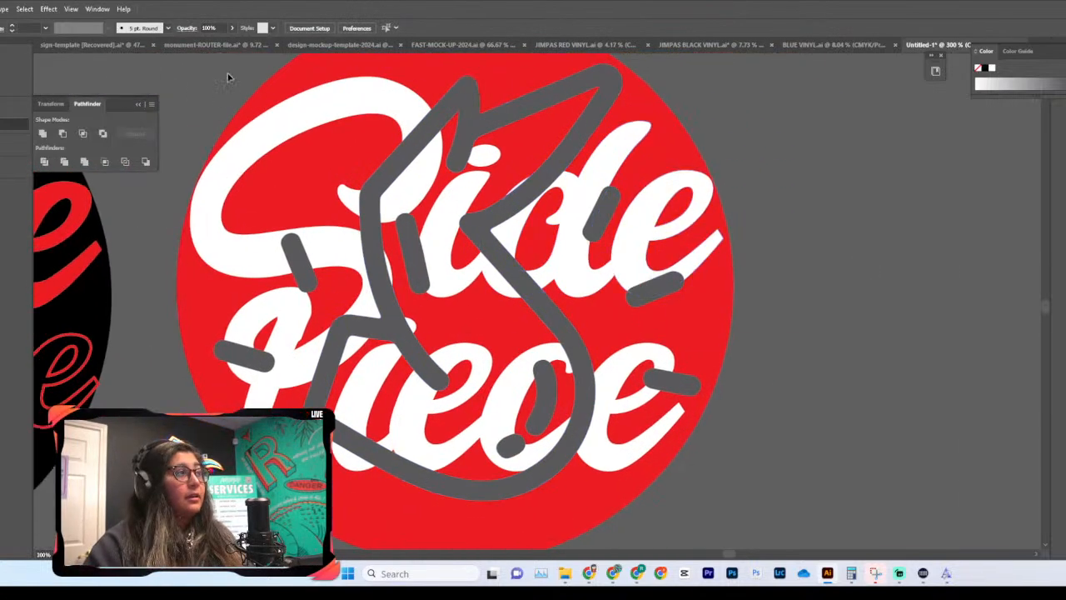
click(411, 144)
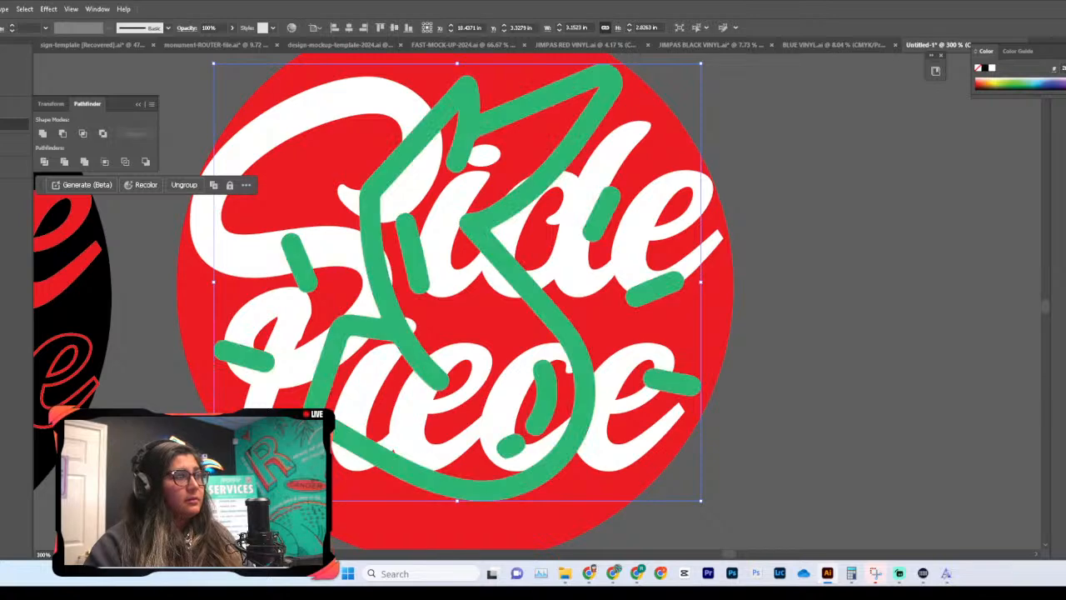
click(791, 267)
key(ctrl+minus)
key(ctrl+minus)
key(ctrl+minus)
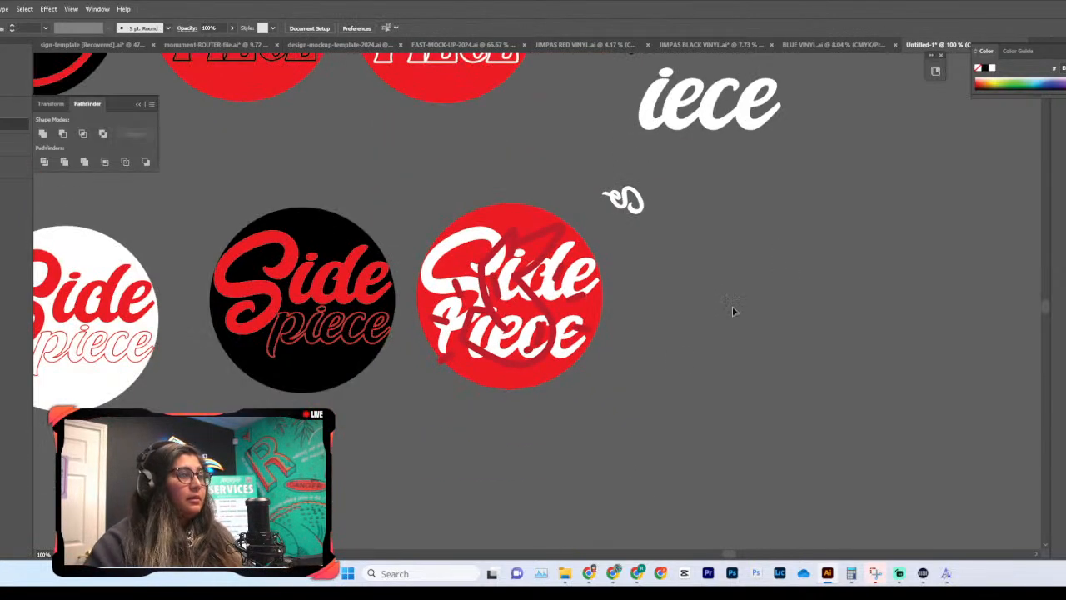
Step: Shrink and rotate the wing icon and place it in the empty red area above "ide" in the red circle
drag(535, 366, 566, 255)
key(ctrl+plus)
key(ctrl+plus)
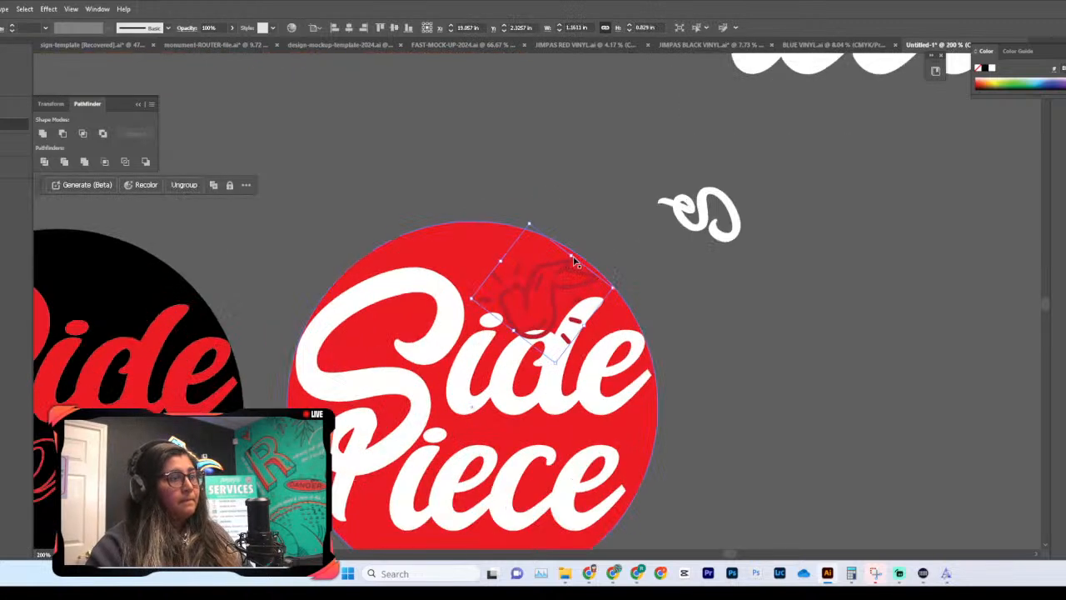
scroll(574, 261, down, 1)
drag(552, 311, 527, 282)
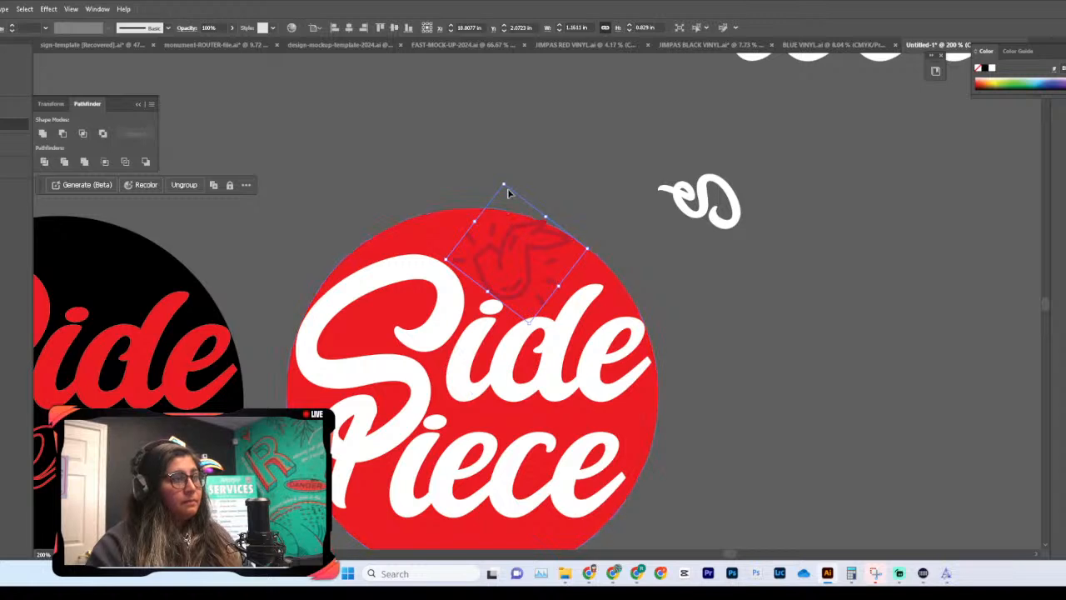
drag(506, 185, 516, 233)
click(647, 184)
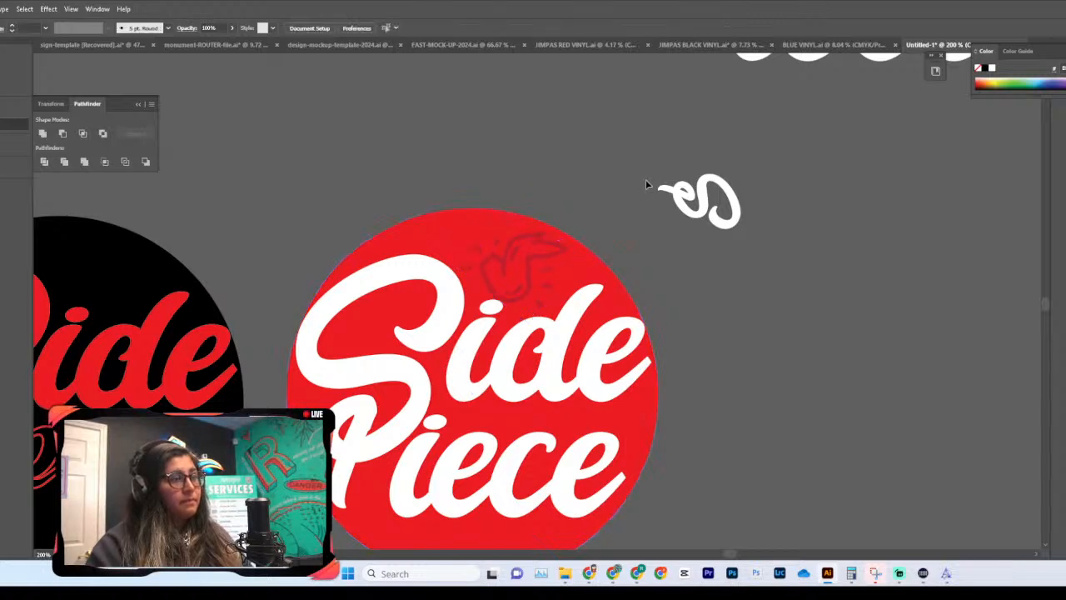
Step: Move the small sketch off the red Side Piece badge into the empty space above, between the black and red badges
scroll(646, 185, down, 4)
scroll(646, 185, down, 5)
drag(530, 158, 535, 153)
scroll(688, 182, down, 5)
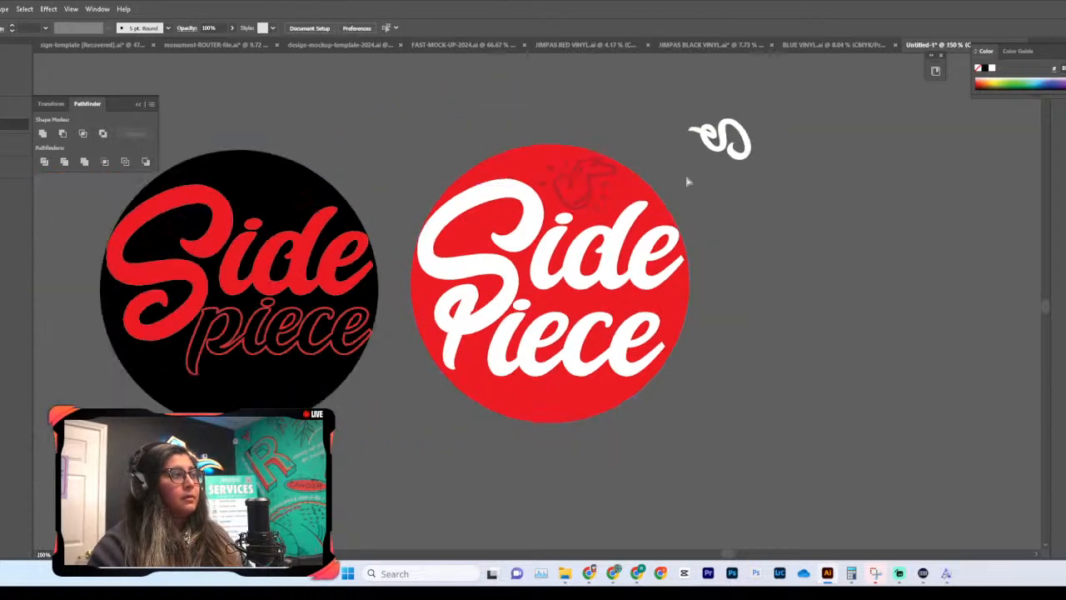
scroll(688, 181, up, 4)
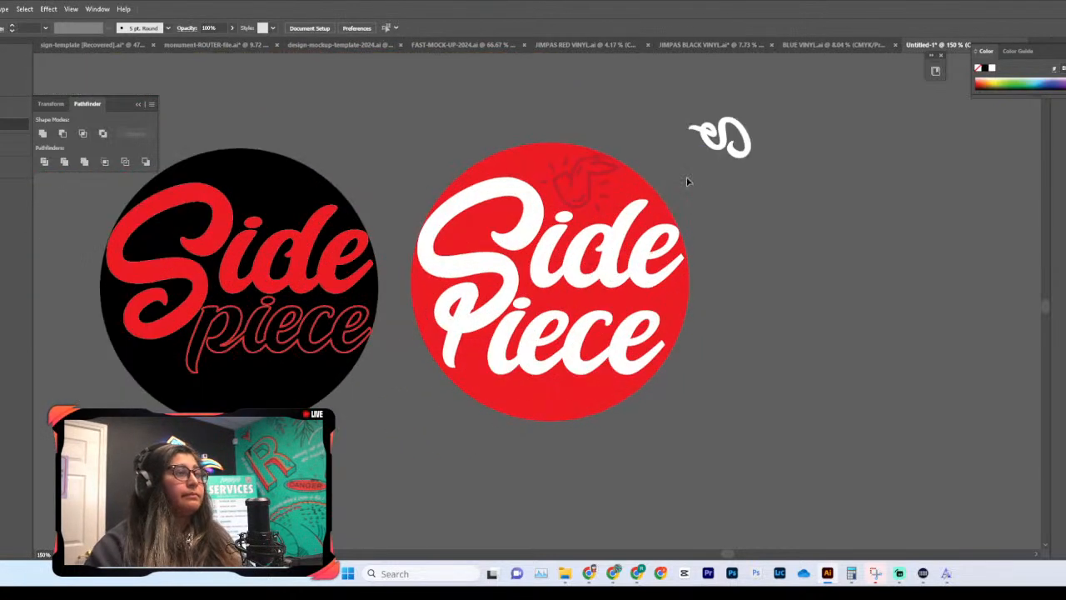
drag(590, 194, 416, 130)
click(591, 94)
scroll(590, 94, down, 3)
Step: Duplicate the red Side Piece badge, circle and lettering together, into the empty area to its right
drag(658, 108, 526, 321)
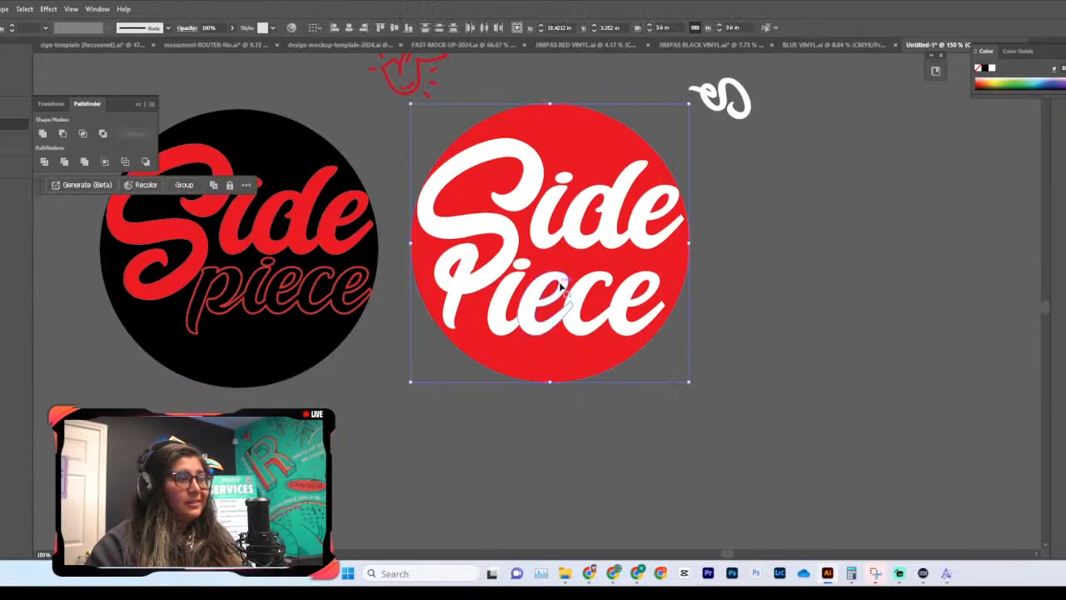
scroll(550, 284, right, 10)
alt+drag(452, 256, 788, 282)
click(915, 283)
scroll(917, 284, left, 1)
scroll(916, 285, right, 3)
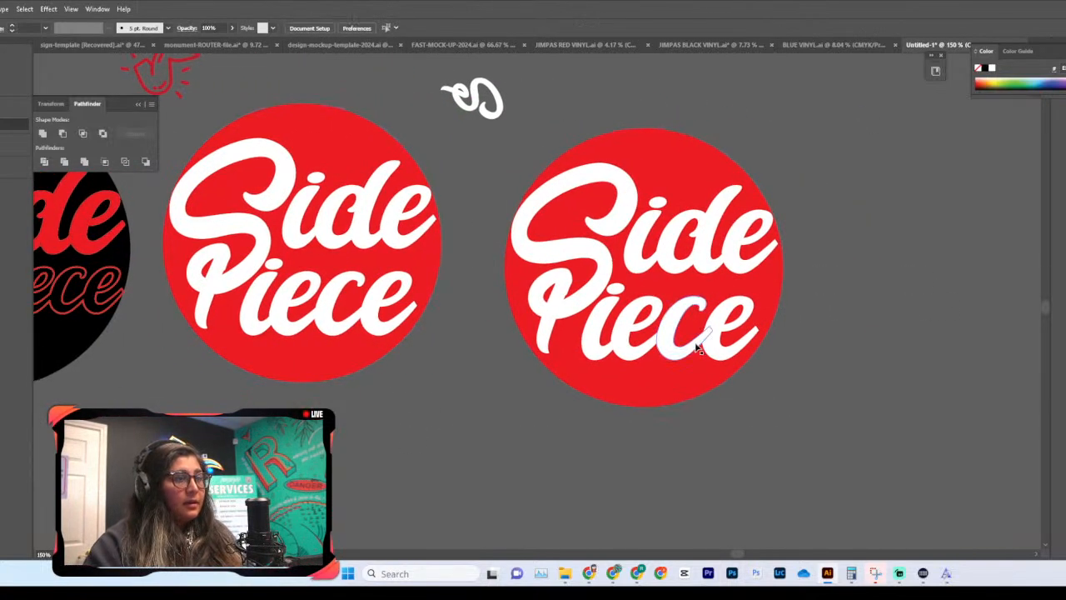
Step: Group the white Side Piece lettering on the copied badge and scale it down, centered within the red circle
click(678, 353)
scroll(500, 316, right, 6)
shift+click(377, 304)
shift+click(364, 316)
shift+click(363, 287)
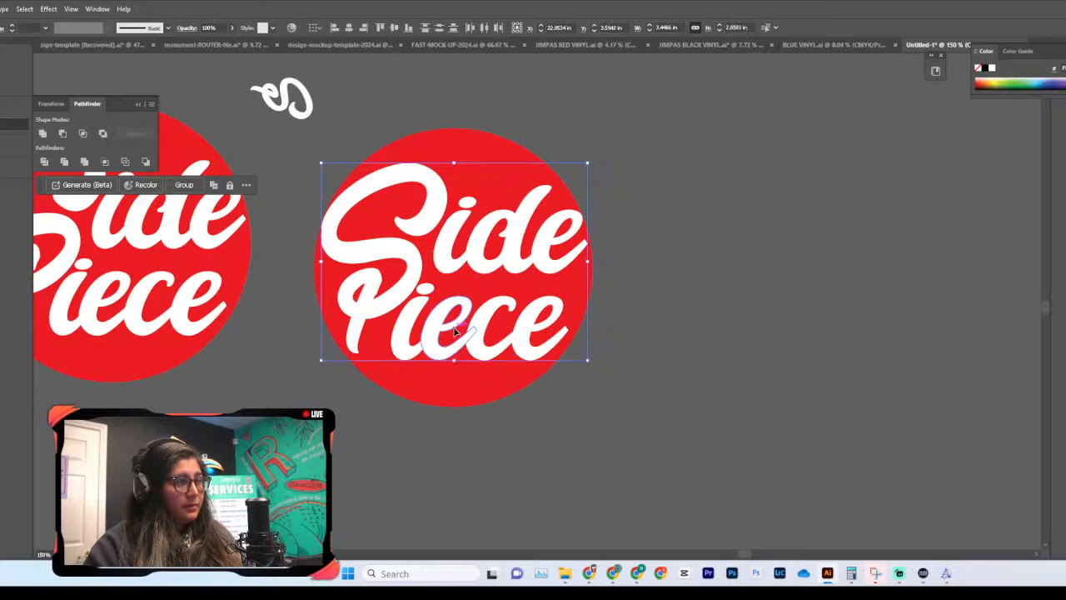
key(ctrl+g)
drag(455, 361, 462, 322)
drag(464, 253, 488, 265)
key(ctrl+minus)
key(ctrl+minus)
key(ctrl+minus)
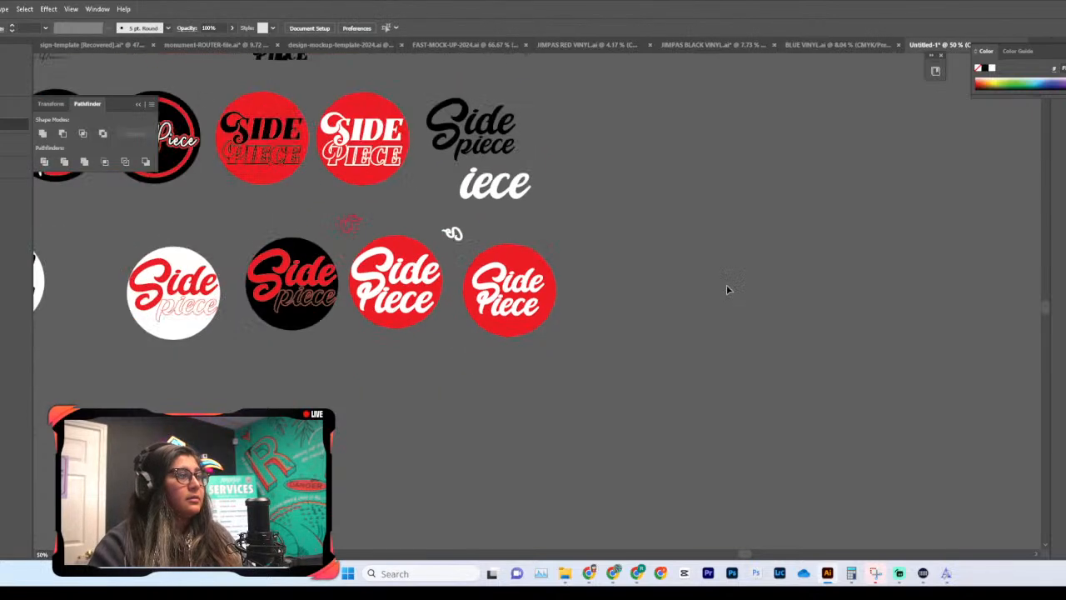
Step: Place a copy of the plain red circle to the right of the badge with the smaller lettering
key(ctrl+plus)
key(ctrl+plus)
scroll(588, 242, up, 2)
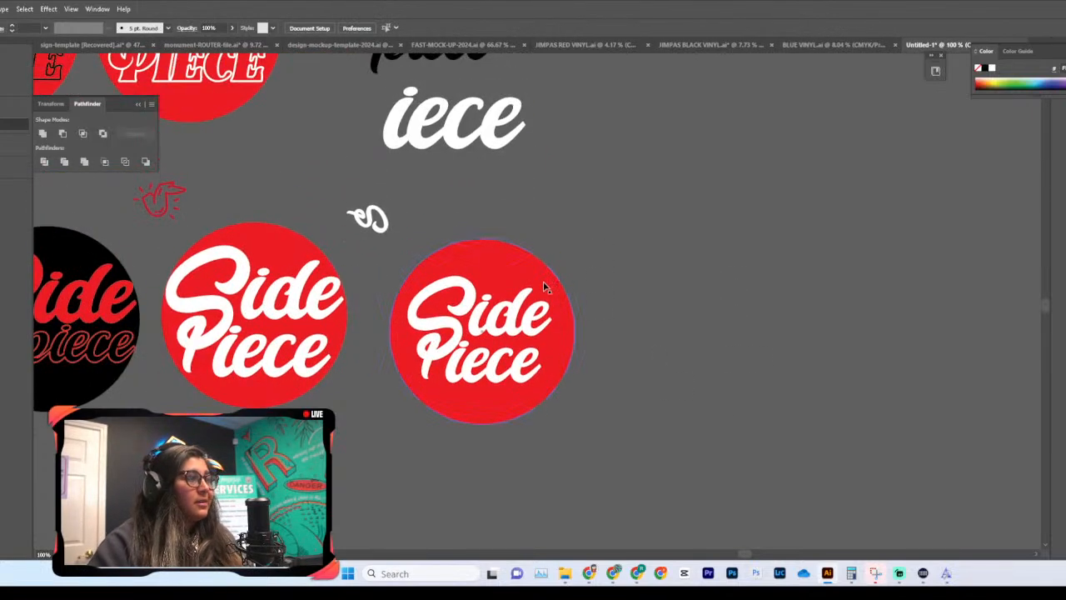
click(550, 269)
drag(550, 269, 759, 292)
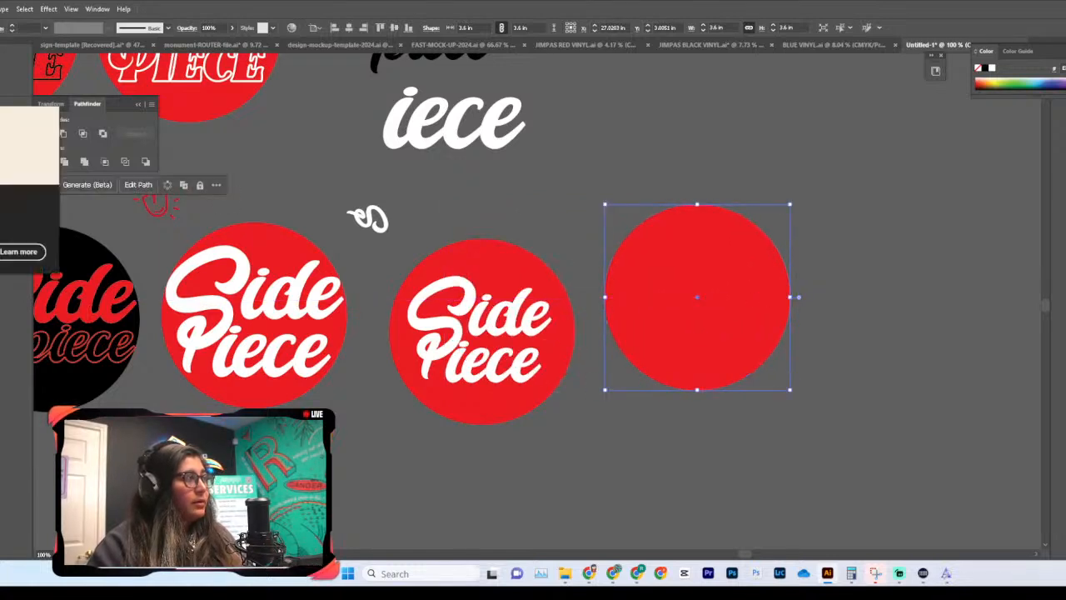
Step: Turn the spare red circle into a type path and enter "ATL WING SPOT" along its upper curve
click(1, 107)
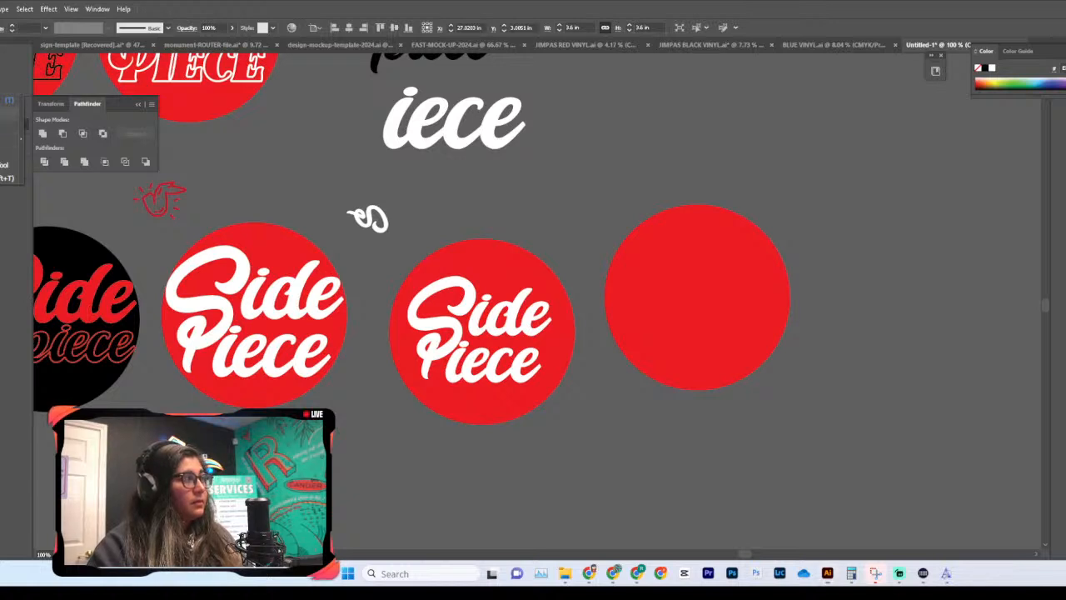
key(shift+t)
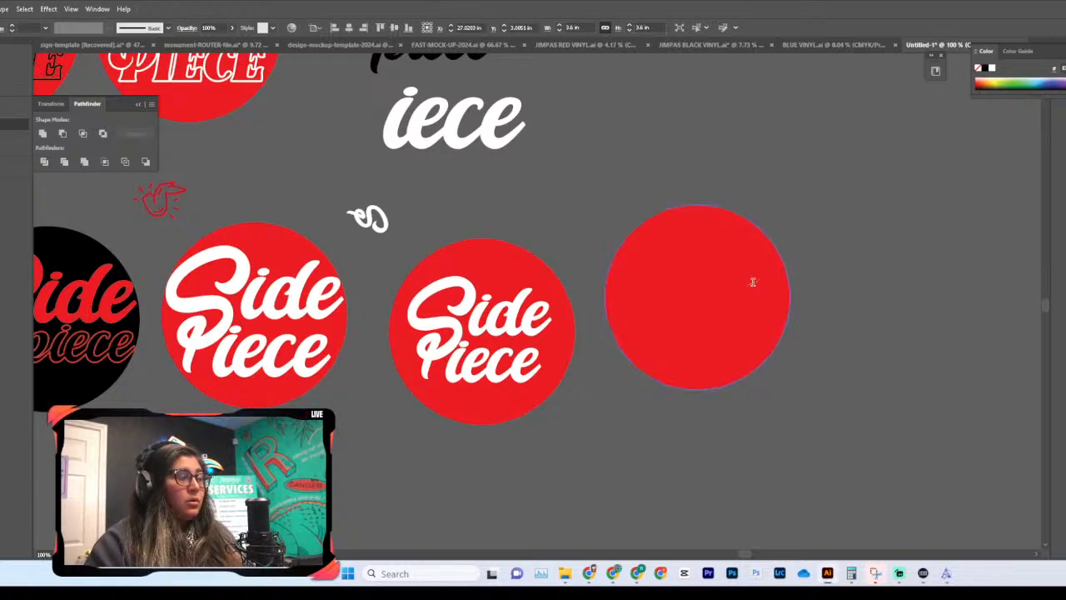
click(624, 237)
key(BackSpace)
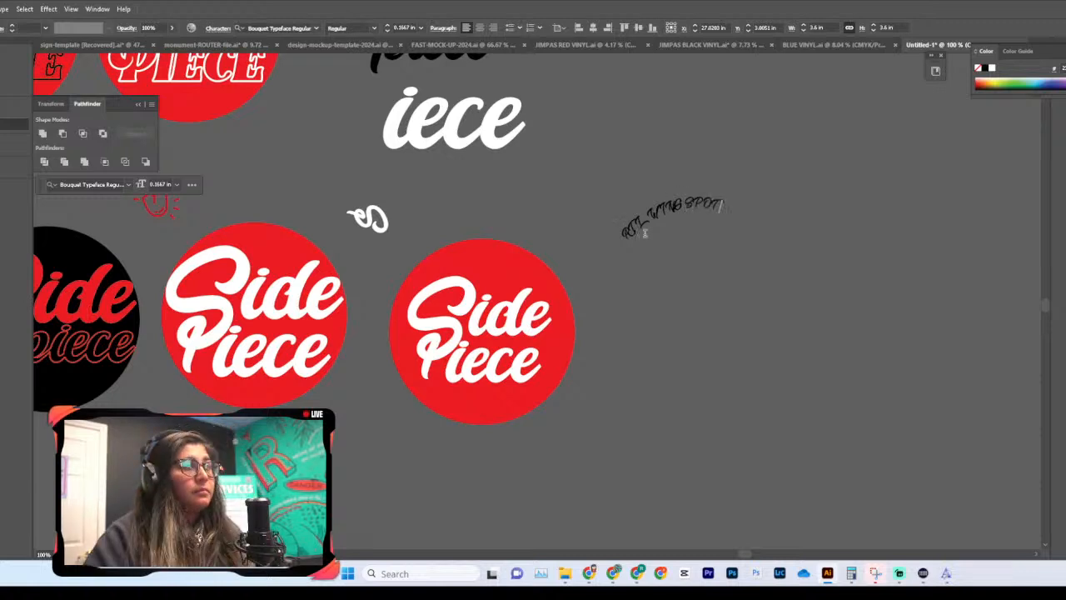
key(Escape)
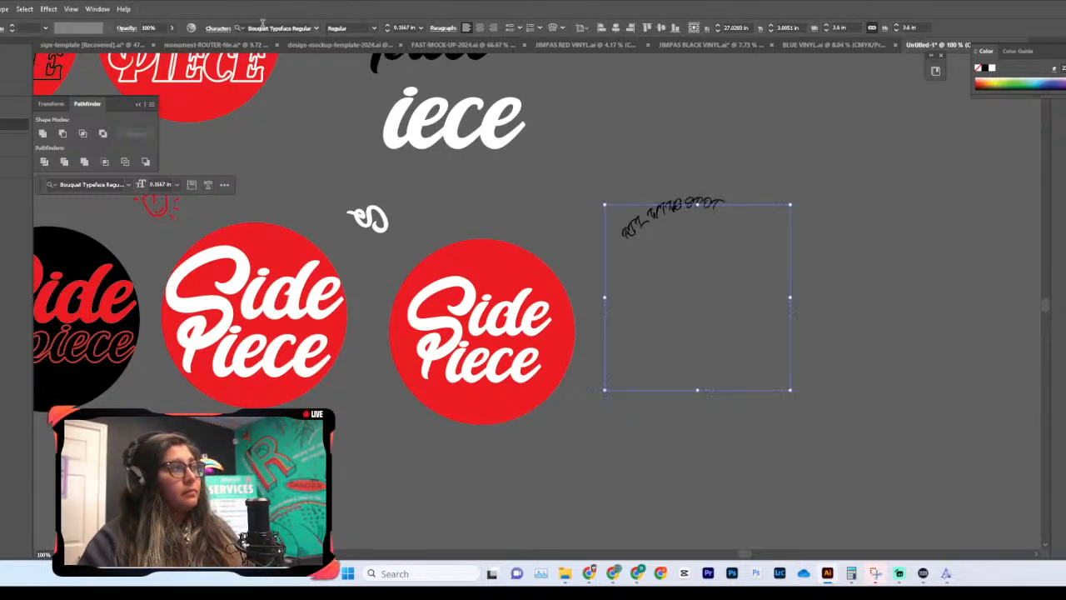
Step: Set the curved text in Futura PT and place it in white over the badge with the smaller lettering
click(316, 28)
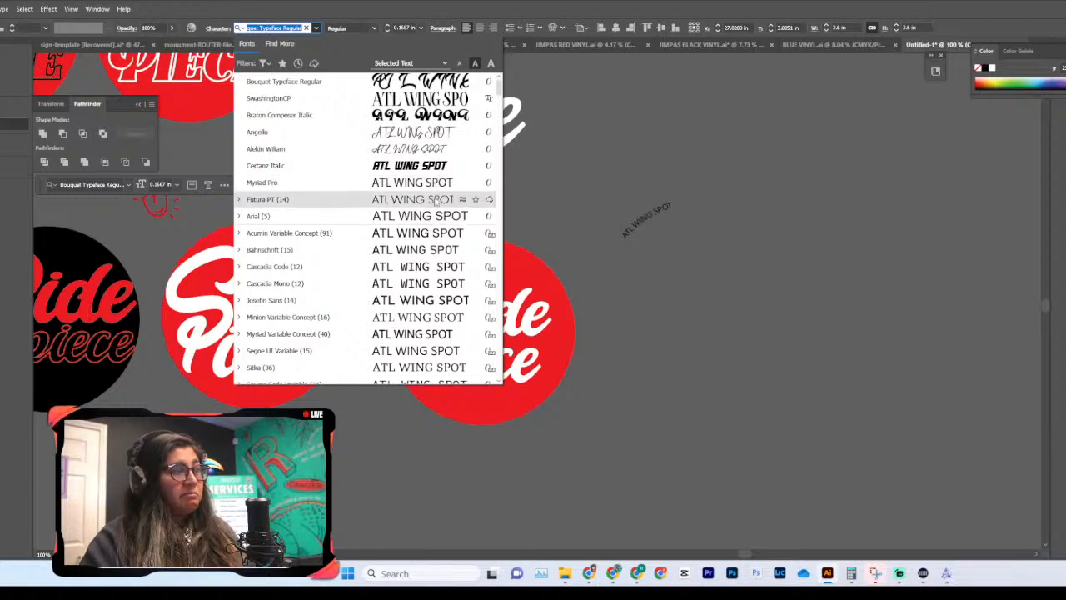
click(436, 198)
drag(663, 221, 448, 268)
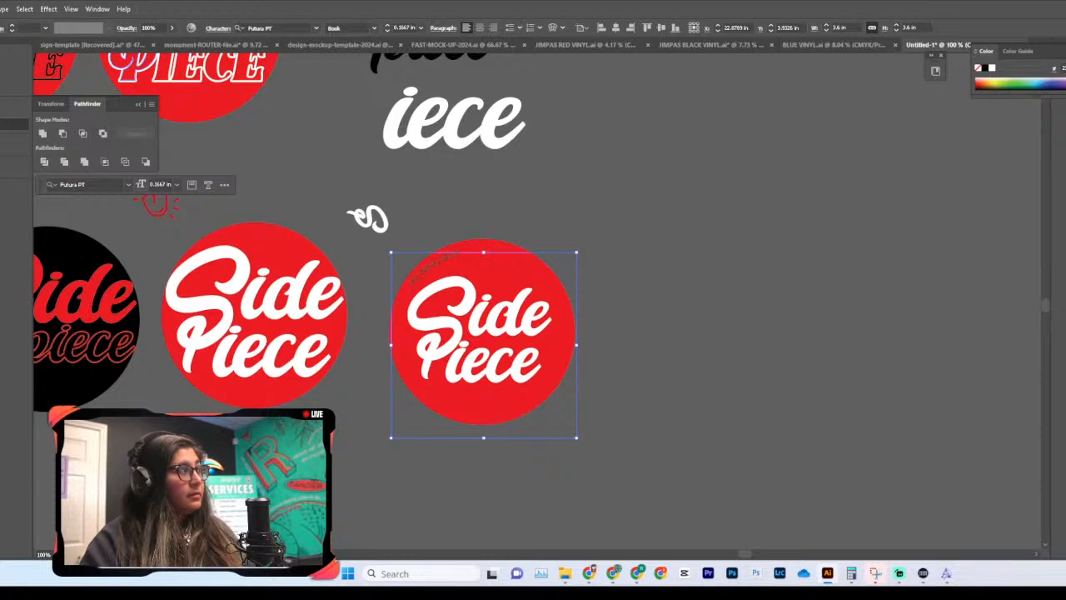
click(599, 191)
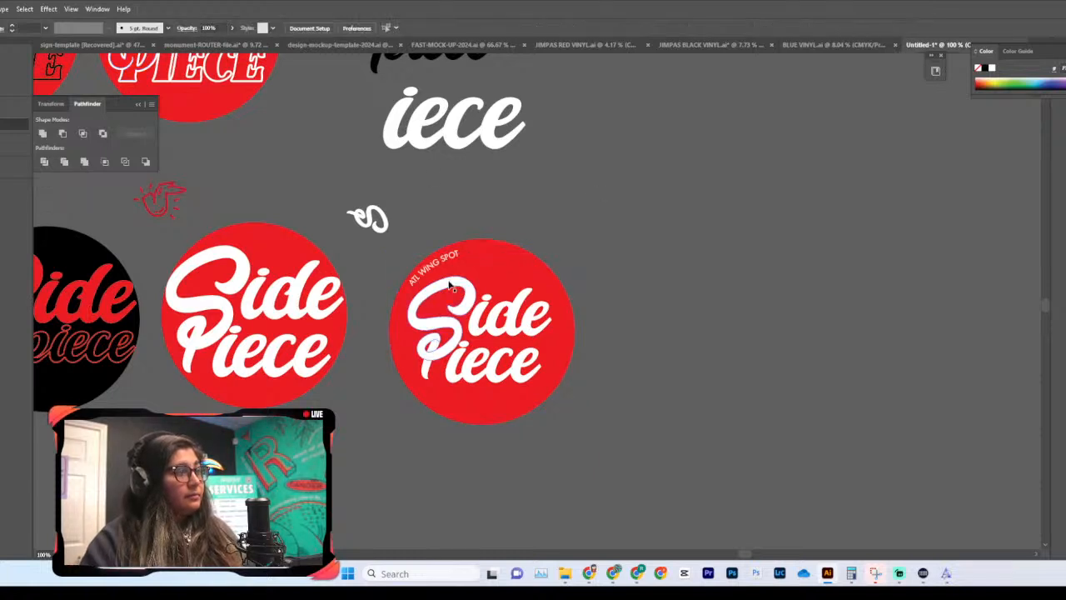
Step: Move the loose white "iece" lettering farther right and align the curved text's circle with the red badge
drag(447, 257, 449, 255)
drag(504, 223, 484, 248)
drag(457, 146, 738, 129)
click(482, 275)
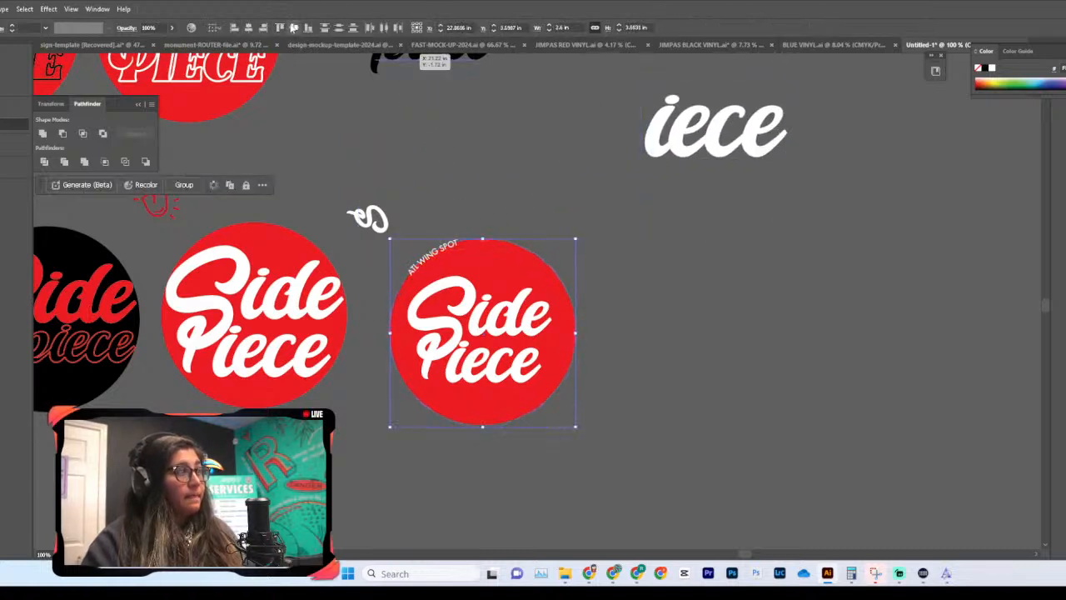
Step: Shrink the curved text's circle to about 3.21 in wide and align its center with the red circle
click(489, 252)
drag(484, 243, 485, 262)
click(511, 227)
click(487, 272)
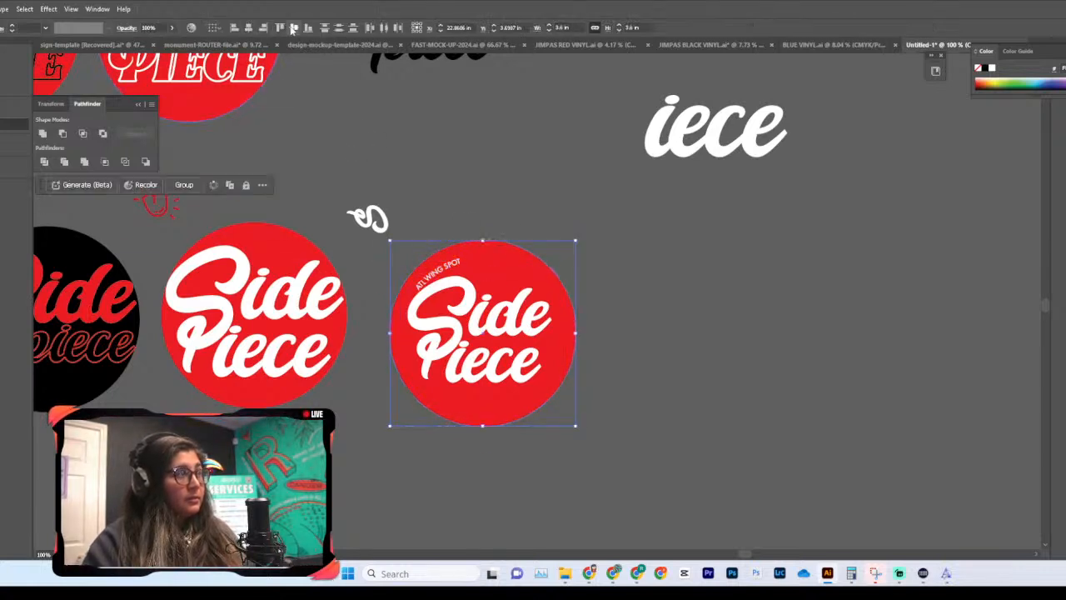
click(534, 165)
scroll(536, 167, down, 3)
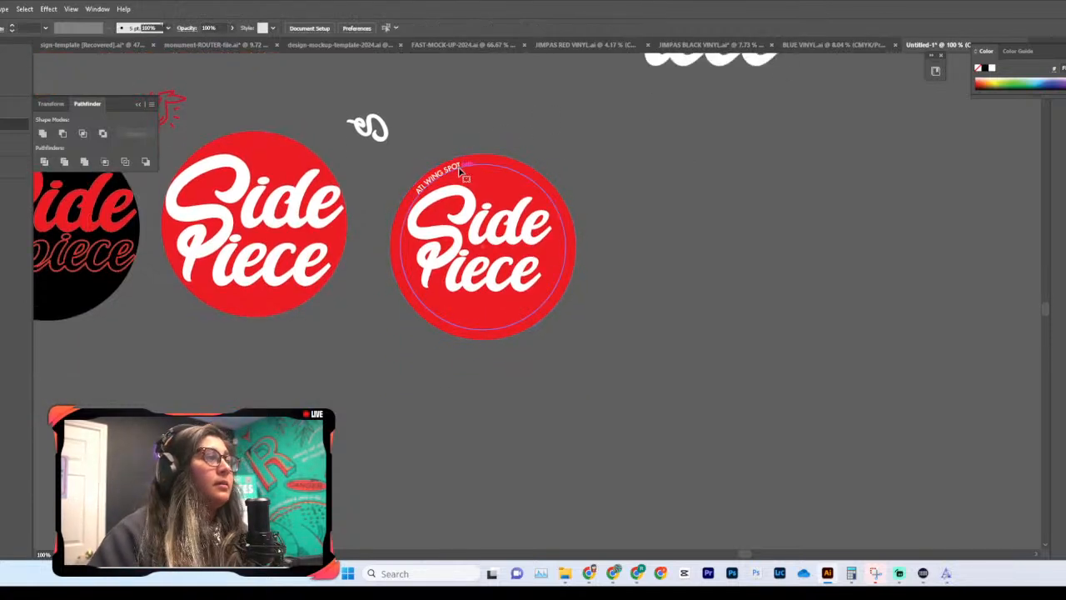
Step: Set the font size of the curved "ATL WING SPOT" text to 0.375 in
click(461, 170)
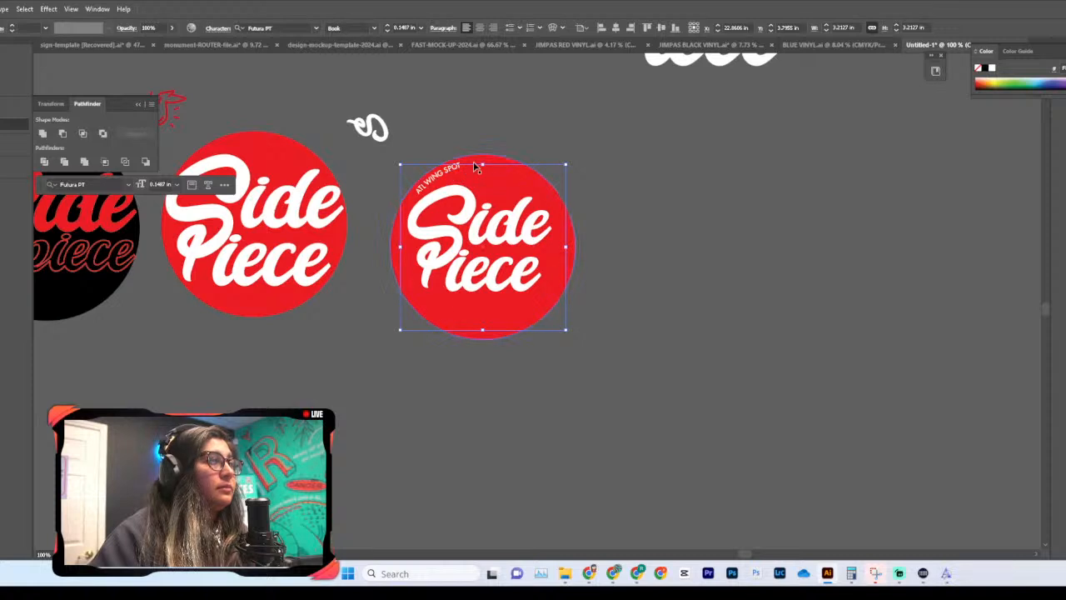
key(ctrl+equal)
key(ctrl+equal)
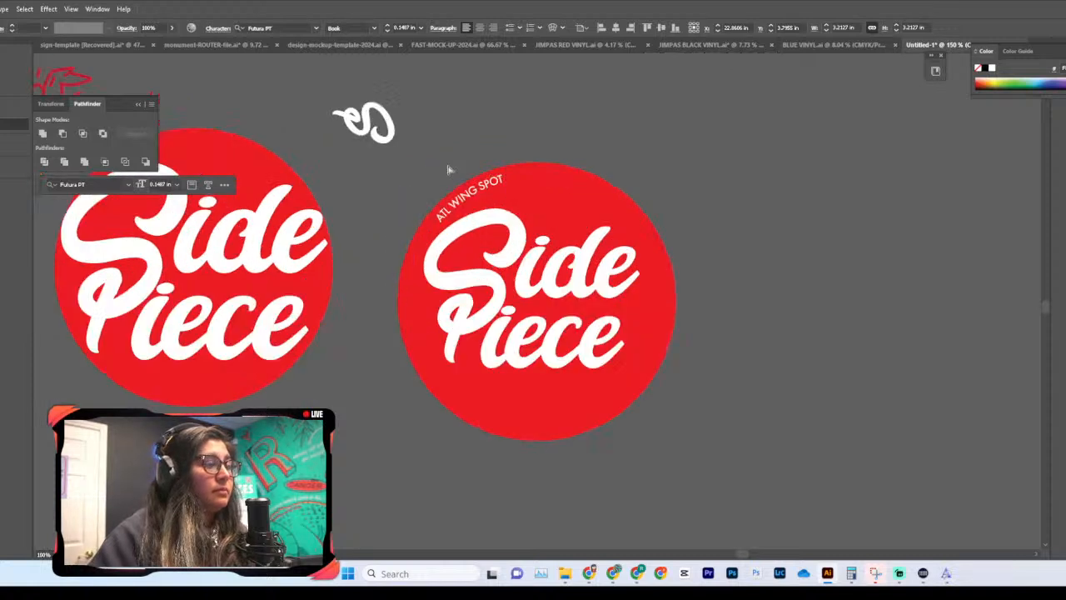
triple_click(427, 154)
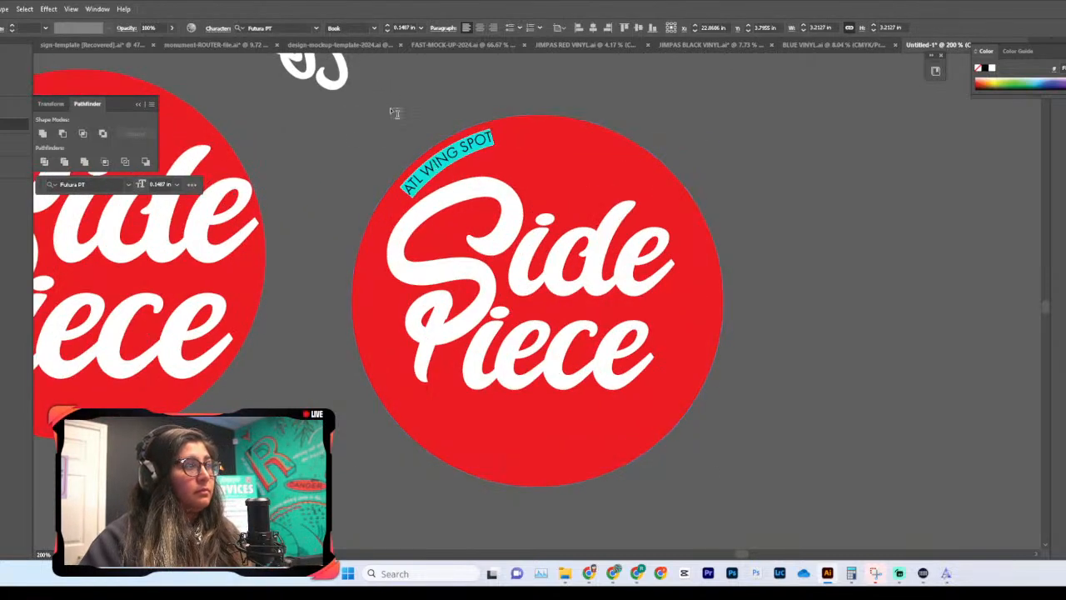
click(386, 26)
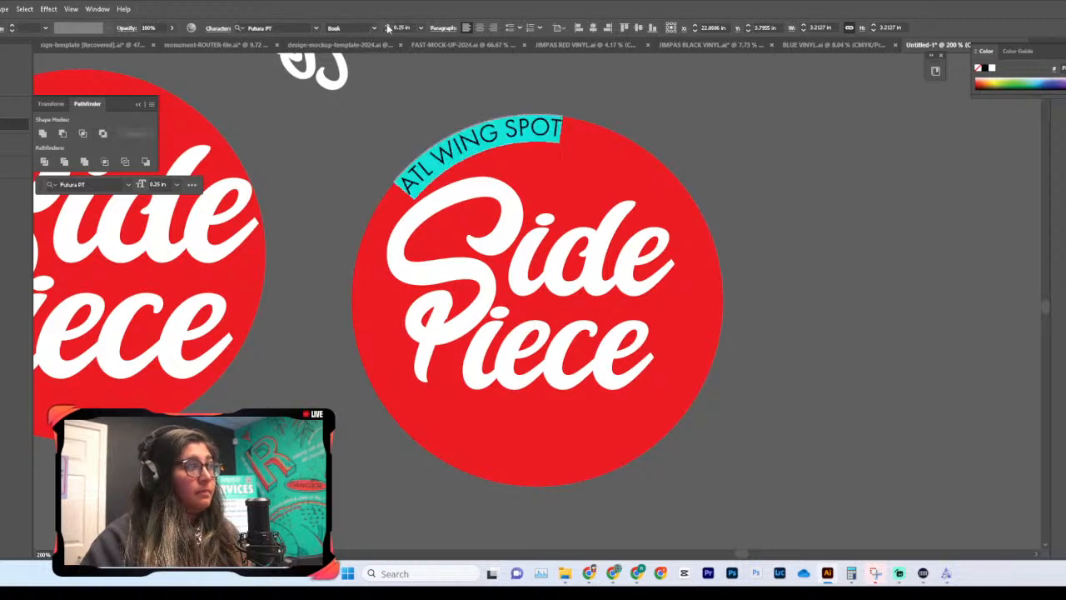
click(387, 27)
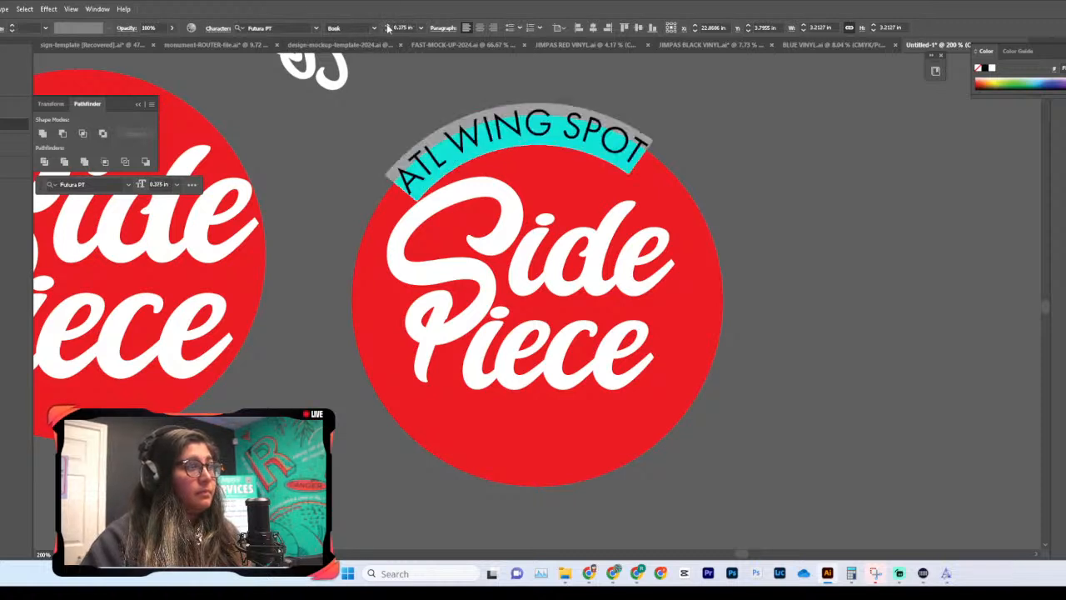
key(Escape)
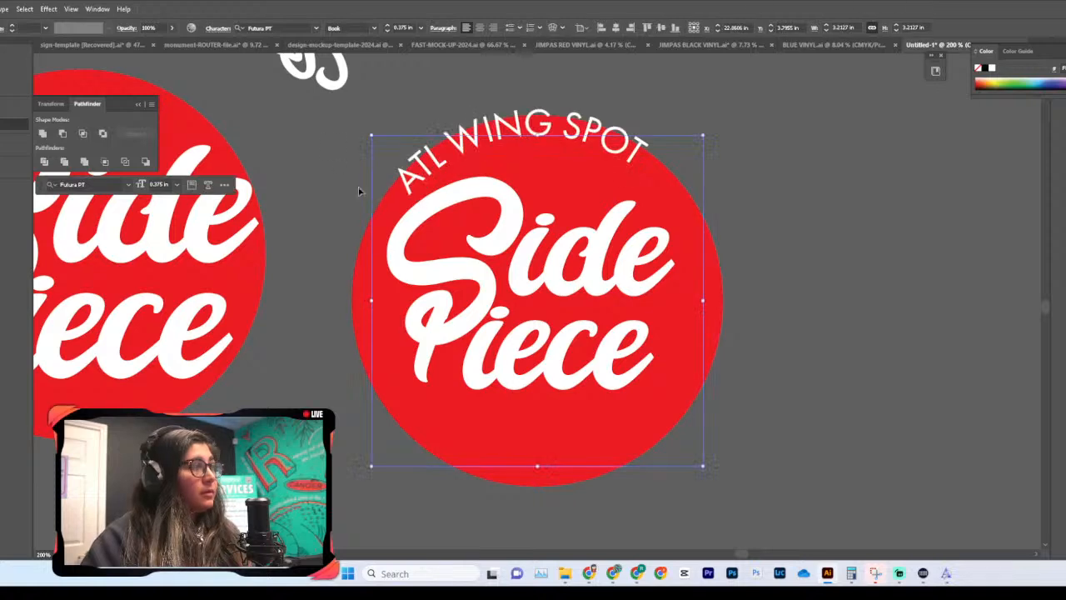
scroll(418, 188, right, 2)
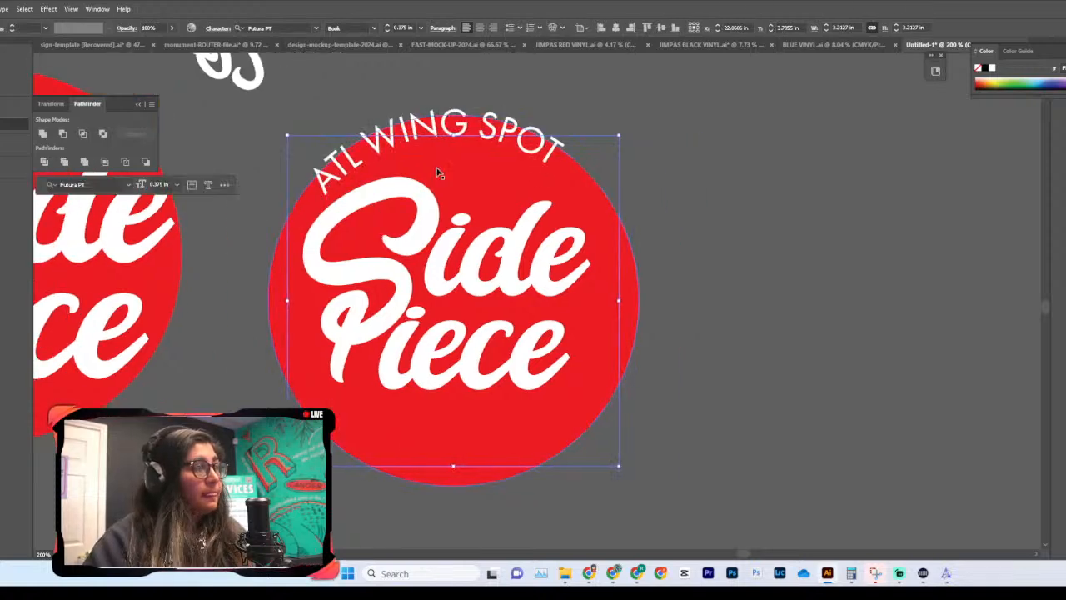
click(569, 124)
click(557, 160)
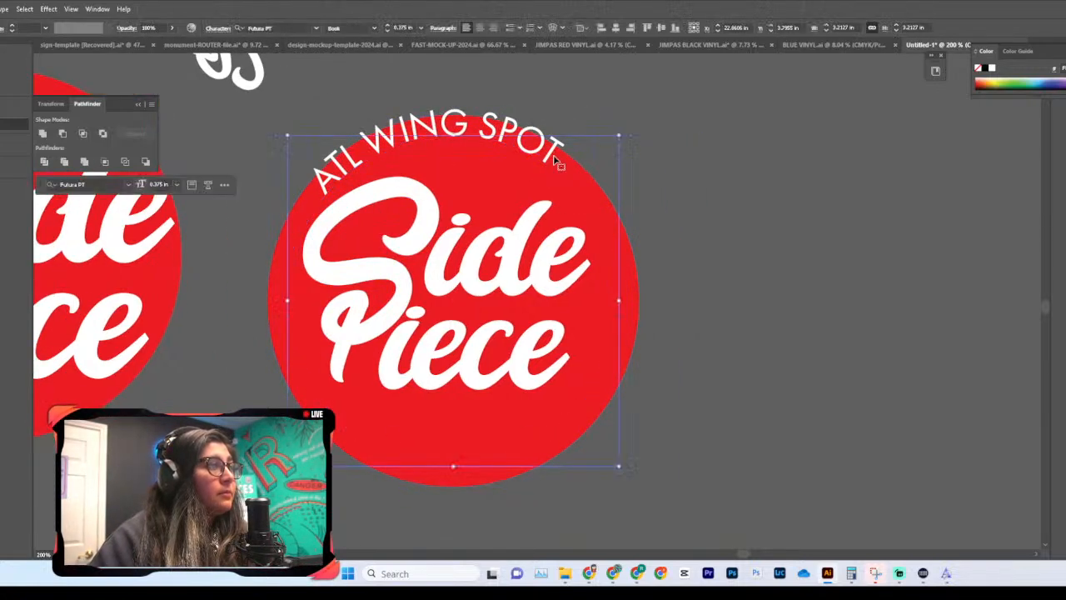
click(533, 113)
click(461, 140)
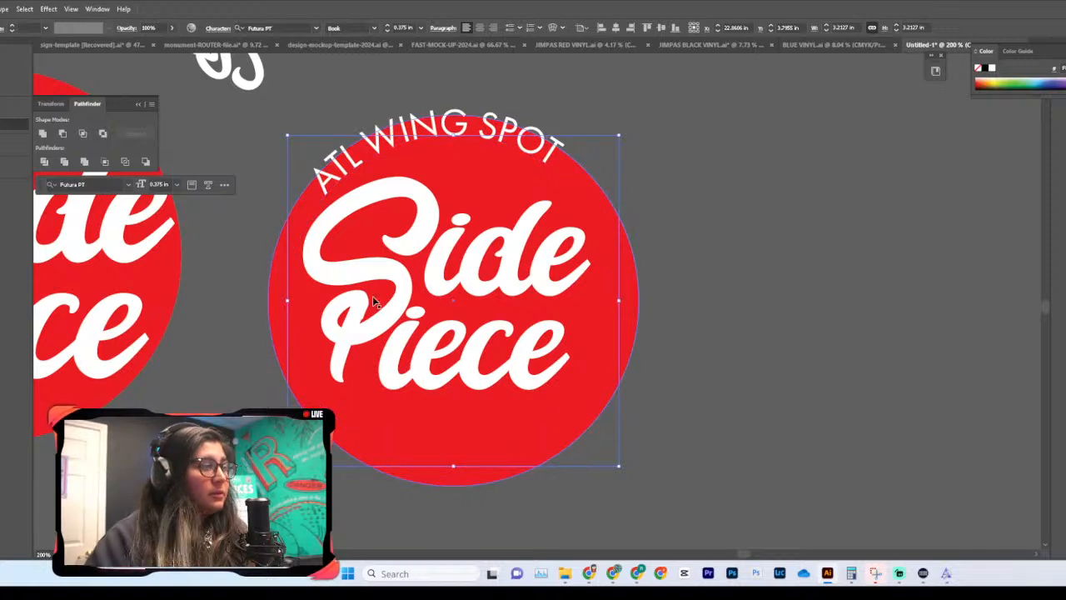
key(ctrl+=)
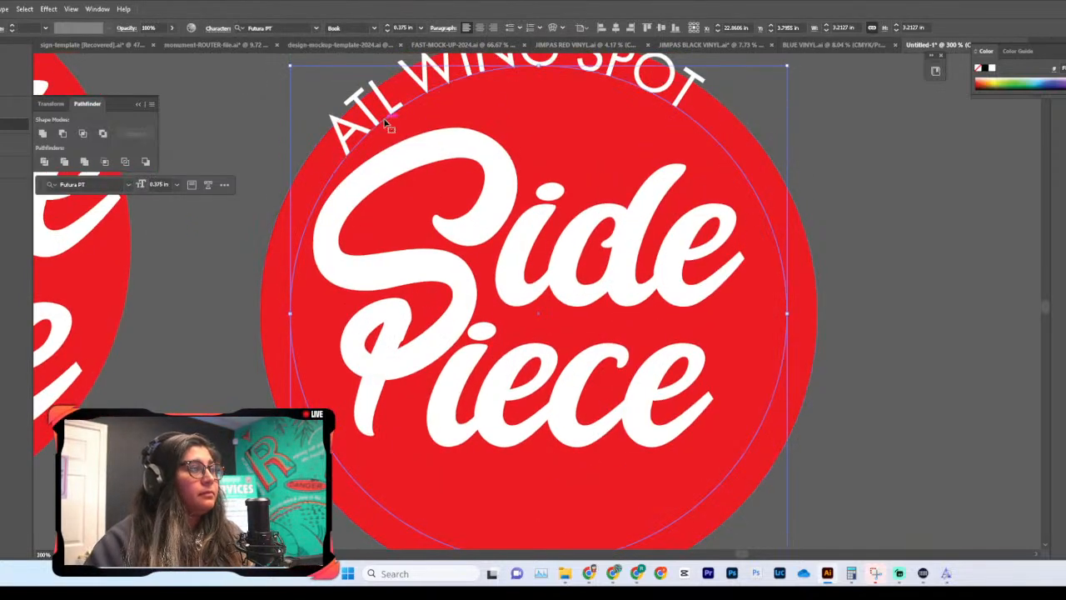
Step: Move the curved "ATL WING SPOT" text off the badge onto the empty canvas to its right
drag(290, 297, 761, 301)
scroll(761, 301, right, 5)
drag(509, 98, 619, 113)
triple_click(419, 169)
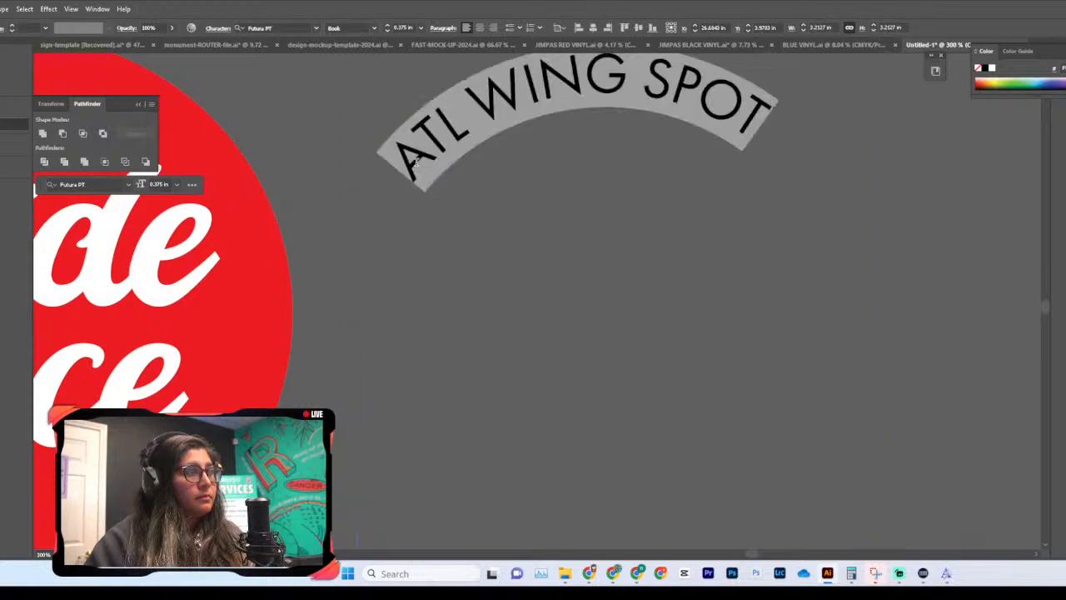
key(Escape)
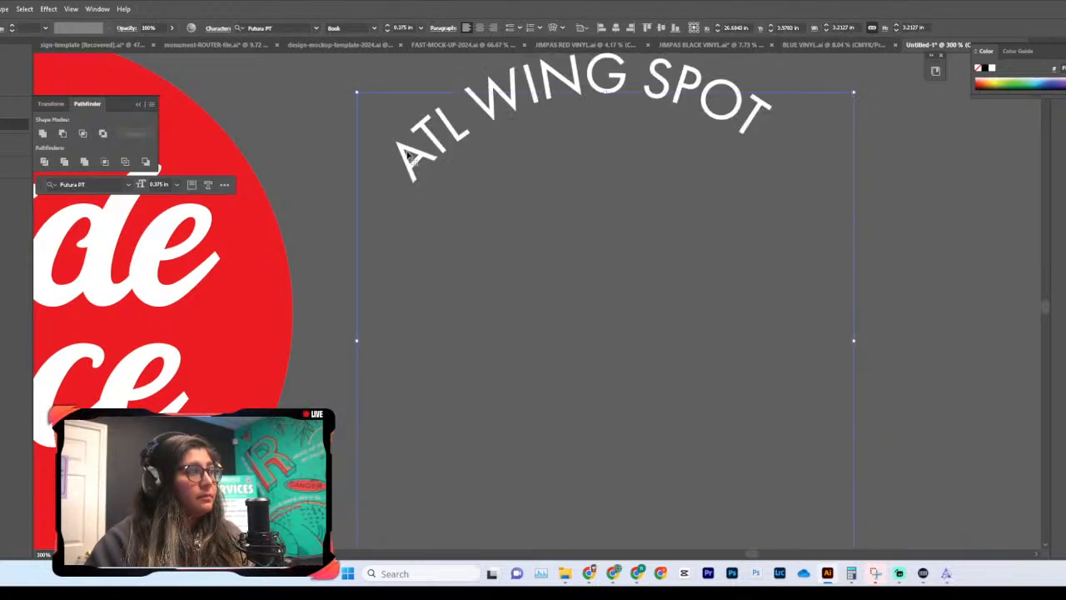
Step: Rotate the curved "ATL WING SPOT" text slightly counterclockwise along with its circular path
click(400, 193)
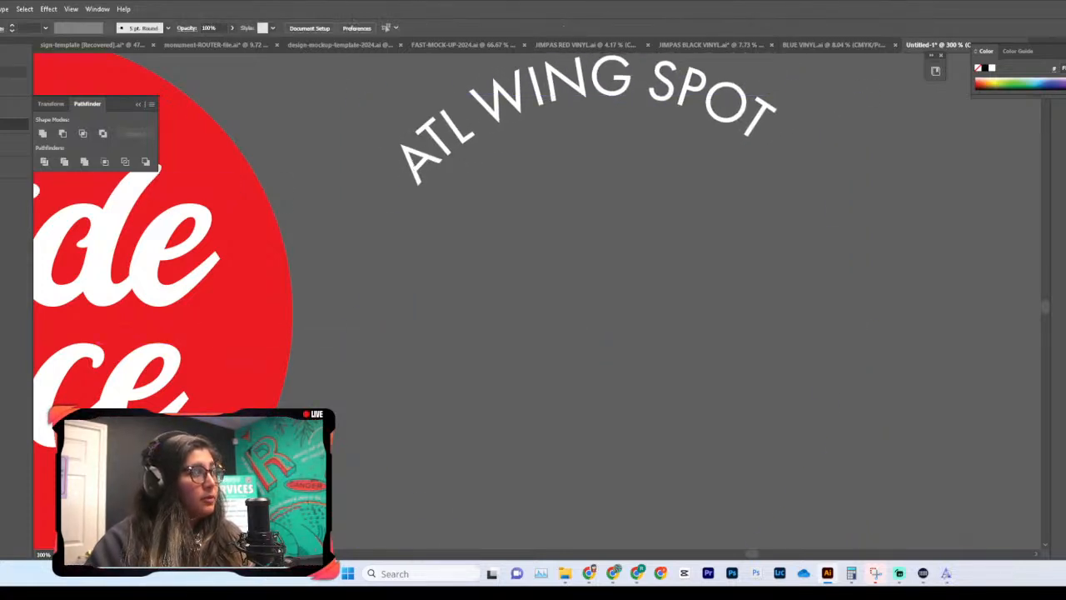
click(450, 164)
drag(443, 160, 418, 164)
click(10, 57)
drag(838, 97, 727, 157)
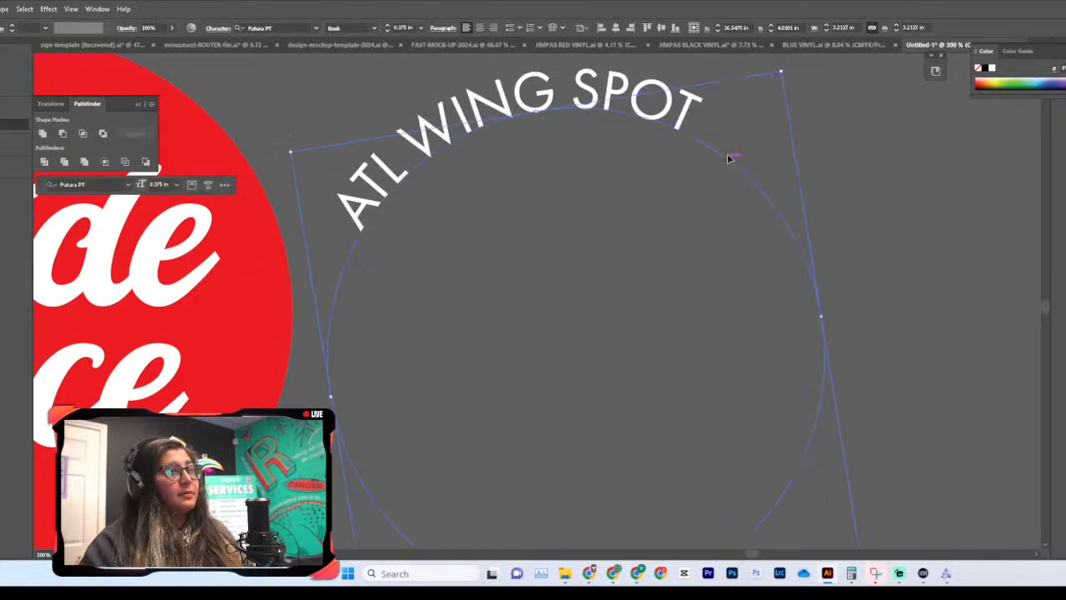
click(721, 164)
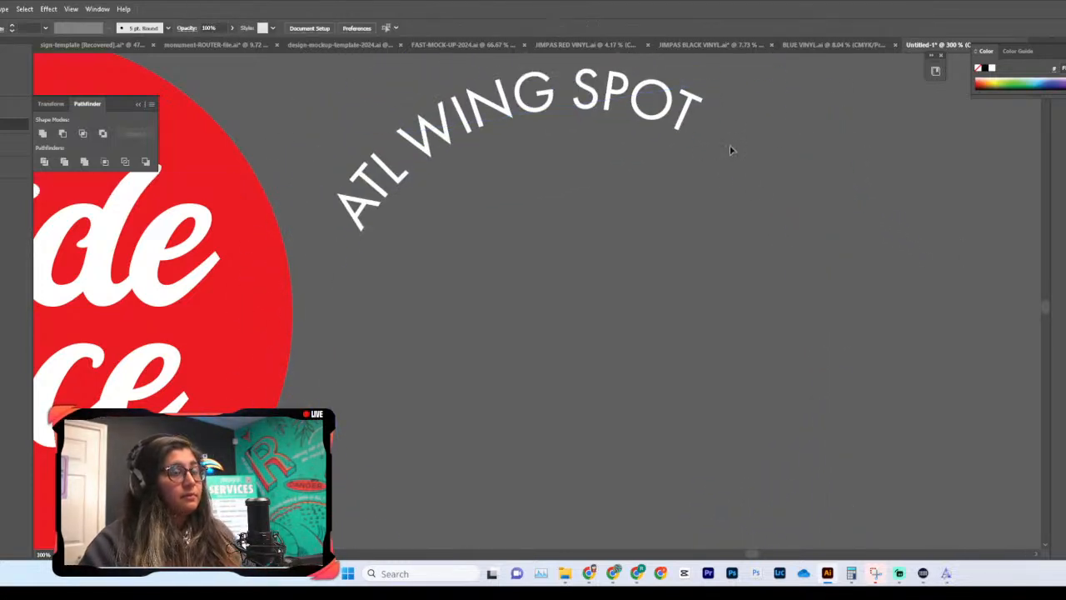
Step: Rotate the curved text about half a turn so it runs upside down along the bottom of its circle
click(714, 156)
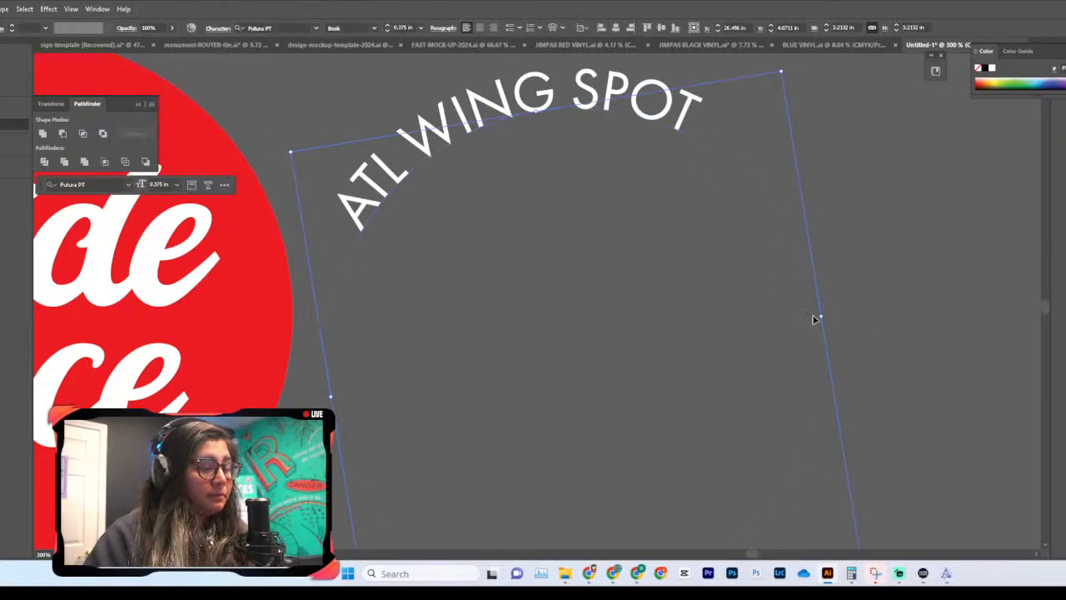
drag(817, 244, 533, 368)
scroll(534, 368, down, 2)
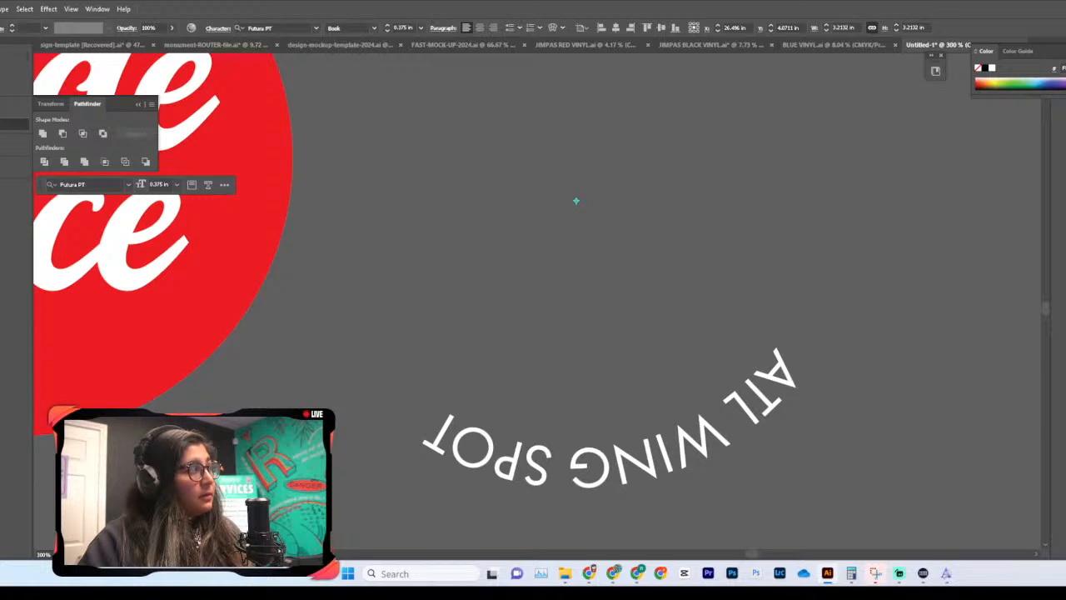
drag(658, 460, 564, 381)
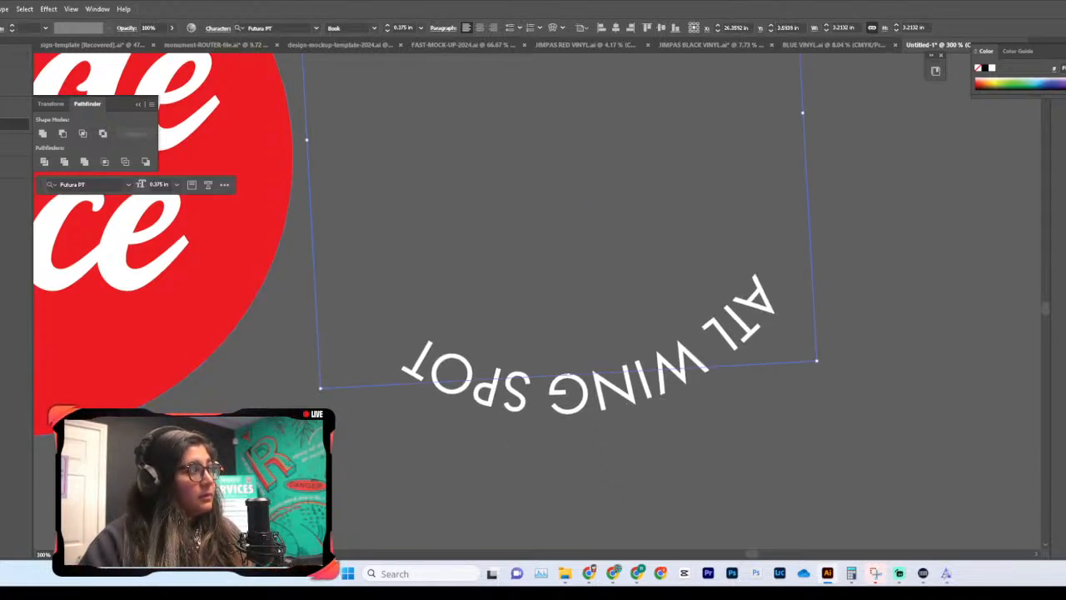
double_click(557, 394)
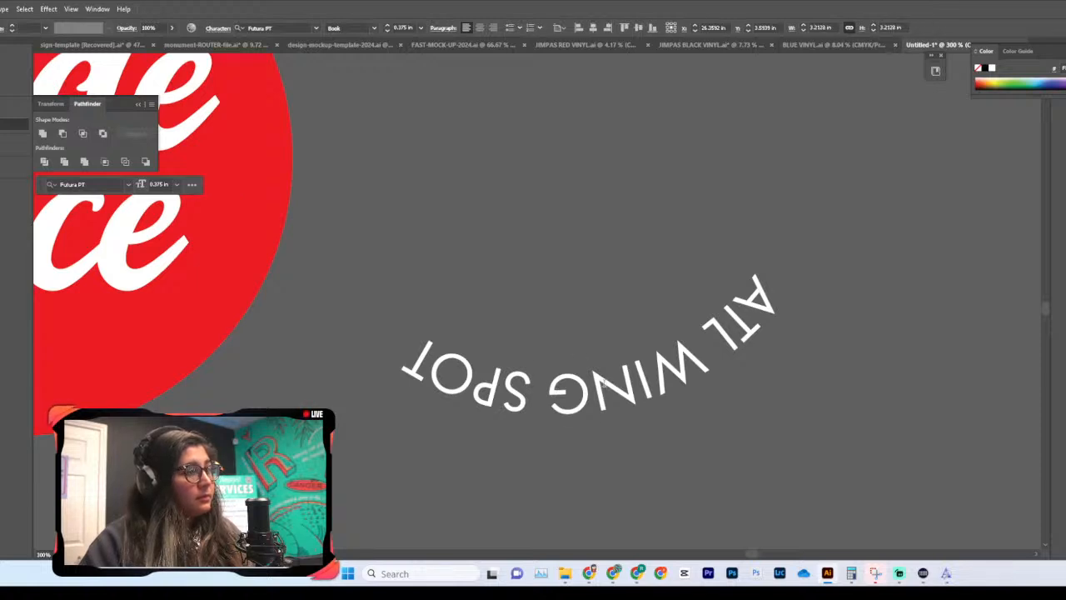
drag(554, 395, 598, 381)
scroll(653, 376, up, 2)
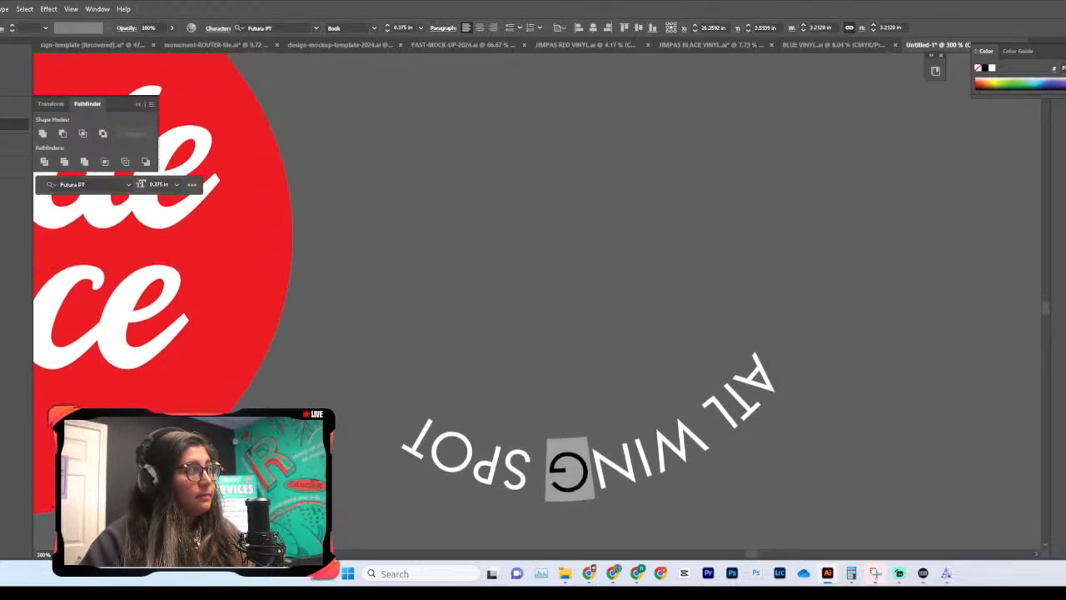
key(Escape)
key(ctrl+minus)
key(ctrl+minus)
key(ctrl+minus)
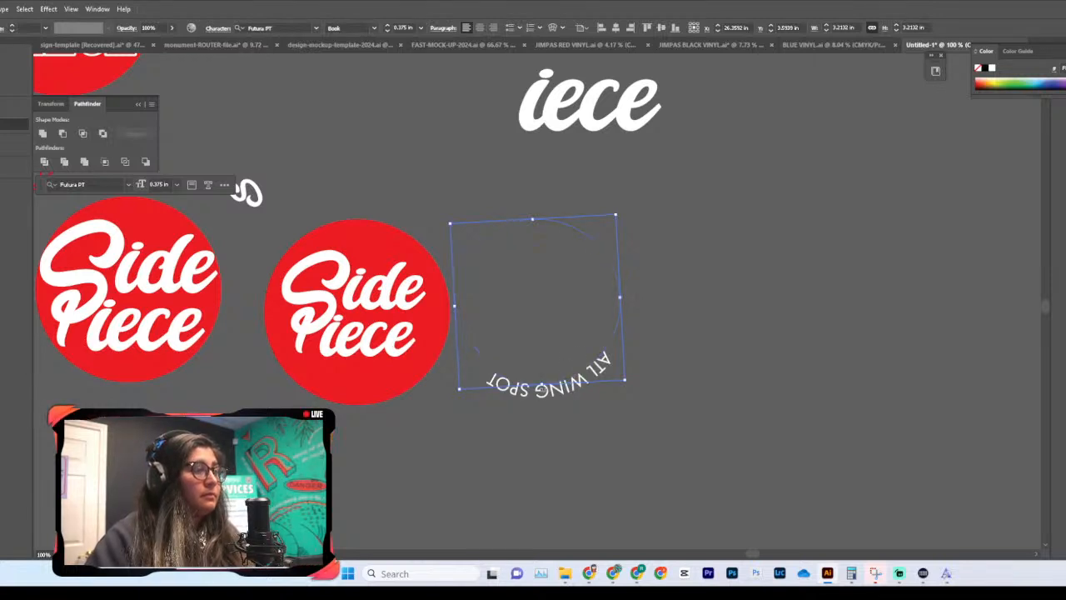
drag(558, 389, 533, 392)
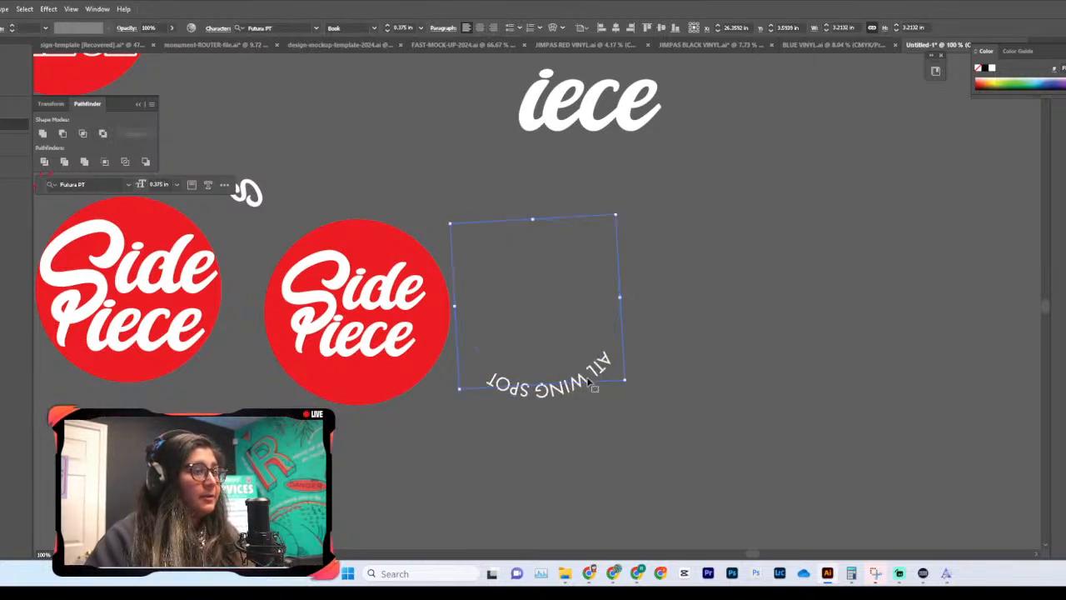
Step: Move the upside-down "ATL WING SPOT" text onto the badge's lower edge and centre it horizontally with the badge artwork
drag(602, 356, 420, 357)
scroll(422, 320, left, 2)
scroll(423, 321, left, 1)
drag(564, 188, 505, 356)
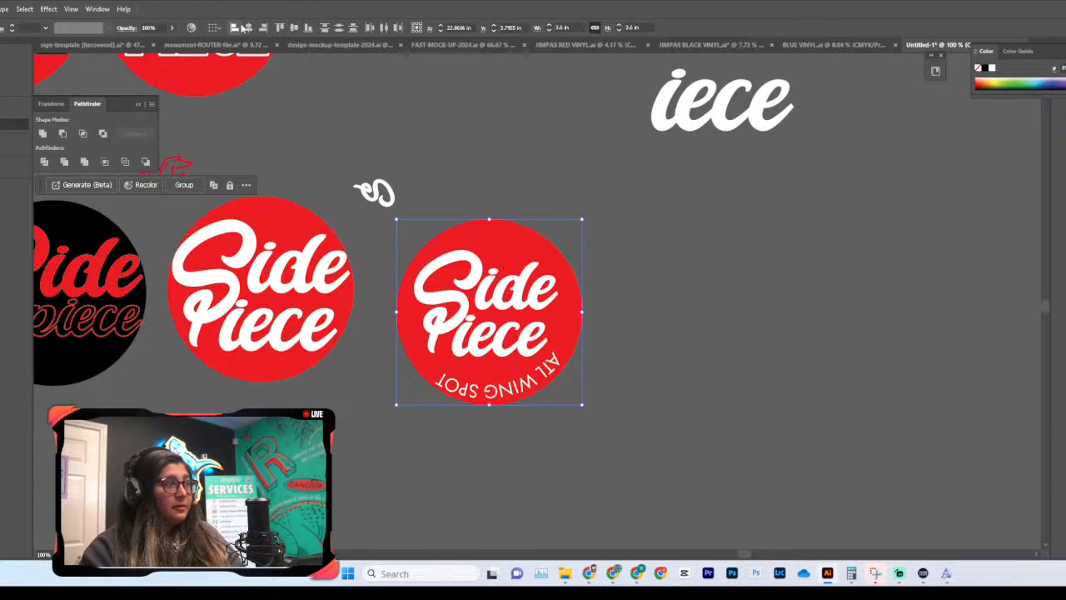
click(248, 27)
click(683, 239)
mouse_move(536, 393)
mouse_down()
mouse_move(531, 377)
mouse_move(540, 384)
mouse_up()
Step: Rotate the curved text upright to the top of the badge and fit it inside the upper edge above the lettering
drag(575, 205, 413, 350)
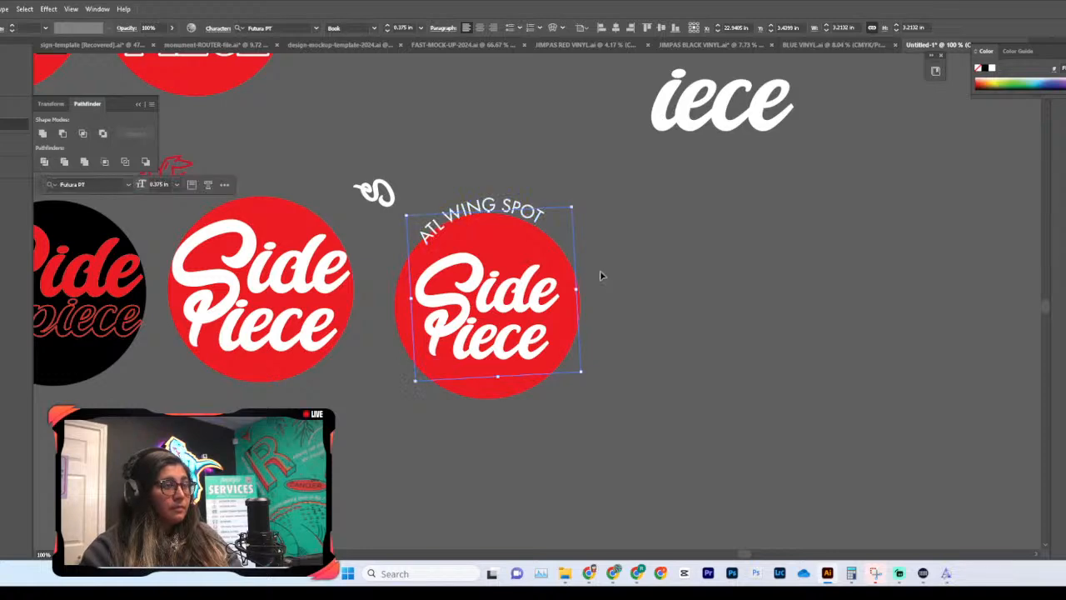
click(603, 274)
drag(543, 206, 553, 236)
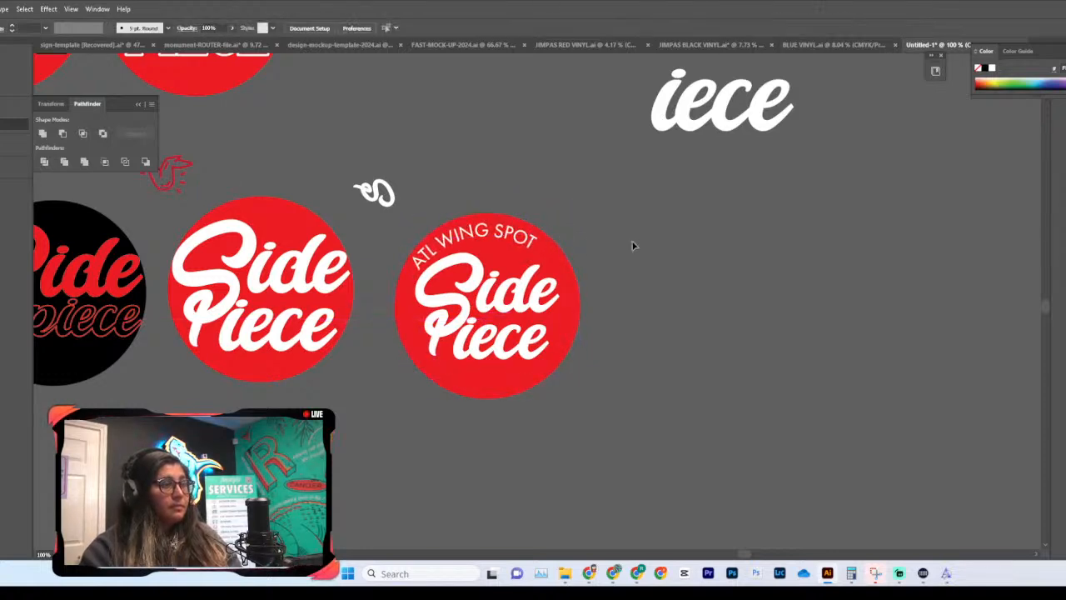
Step: Compare the new badge with the other logo variations on the canvas
key(ctrl+minus)
key(ctrl+minus)
key(ctrl+minus)
key(ctrl+minus)
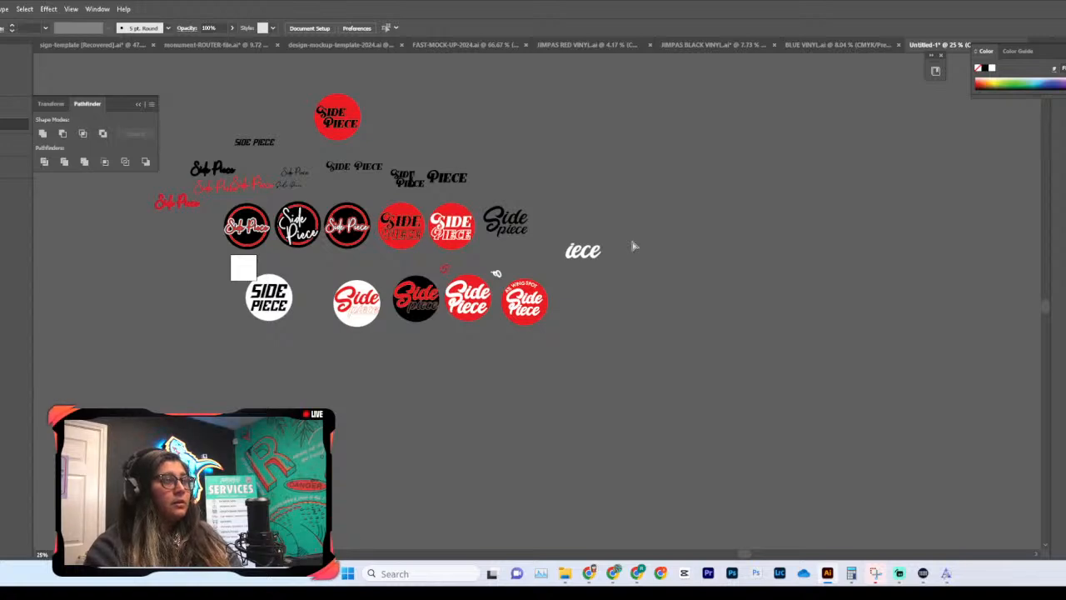
key(ctrl+plus)
key(ctrl+plus)
key(ctrl+plus)
key(ctrl+plus)
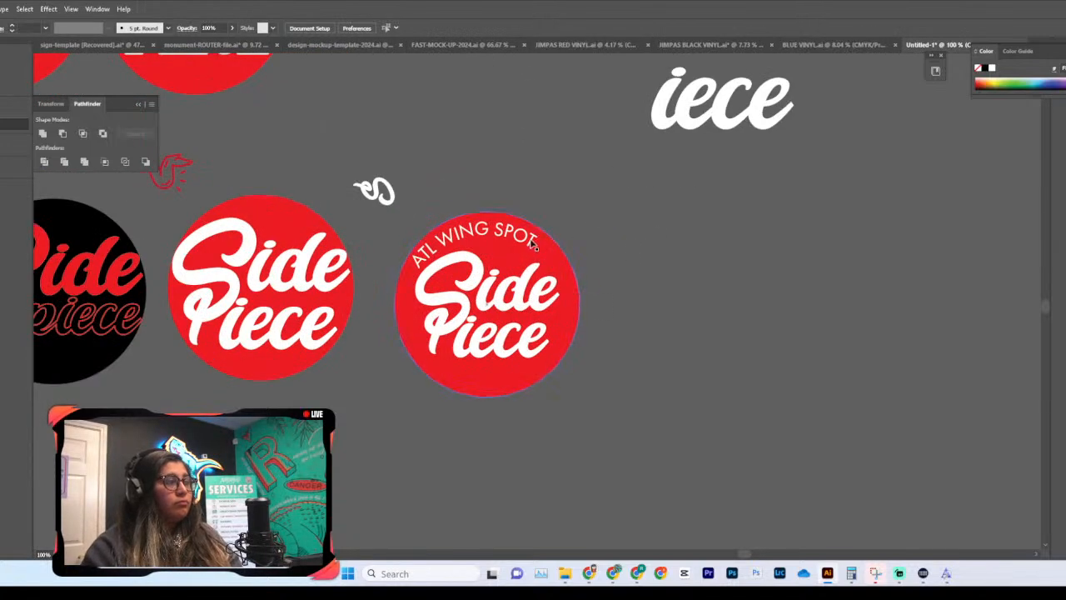
Step: Move the curved "ATL WING SPOT" text off the badge onto the empty canvas beneath the loose "iece" lettering
drag(539, 253, 885, 194)
click(623, 213)
drag(622, 212, 401, 407)
click(650, 368)
click(536, 324)
click(623, 245)
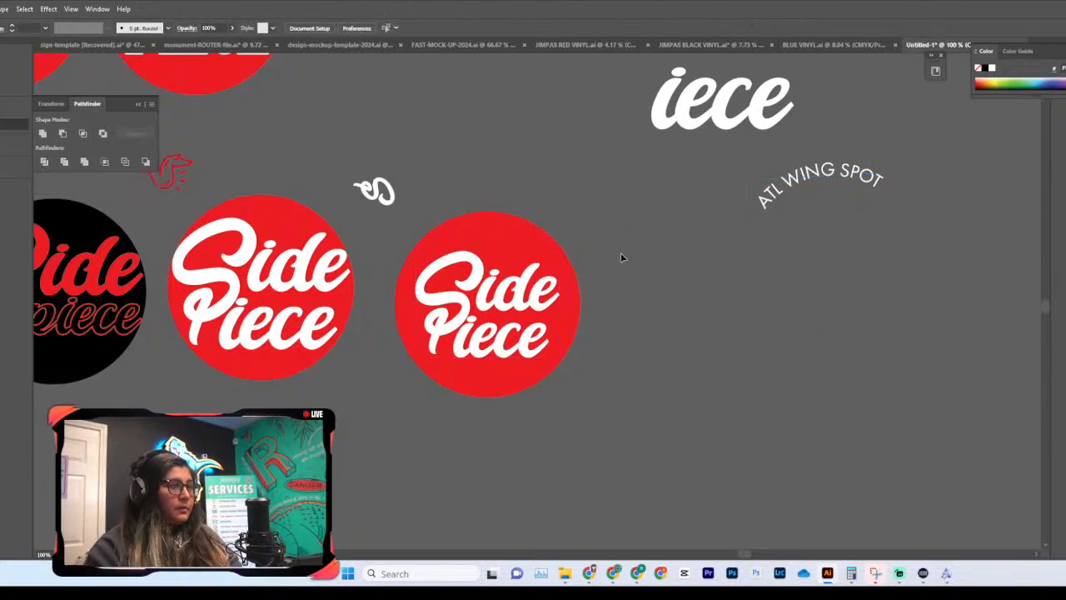
Step: Move the red chicken wing icon onto the badge above the "Side Piece" lettering and recolor it white
scroll(620, 253, up, 3)
drag(193, 262, 531, 340)
scroll(634, 312, down, 3)
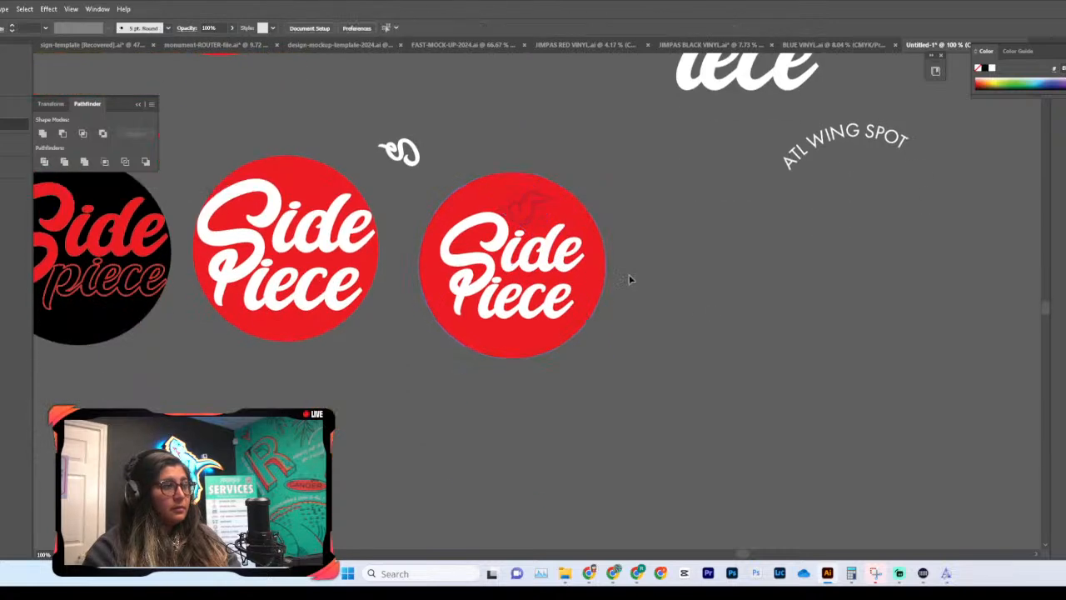
click(532, 202)
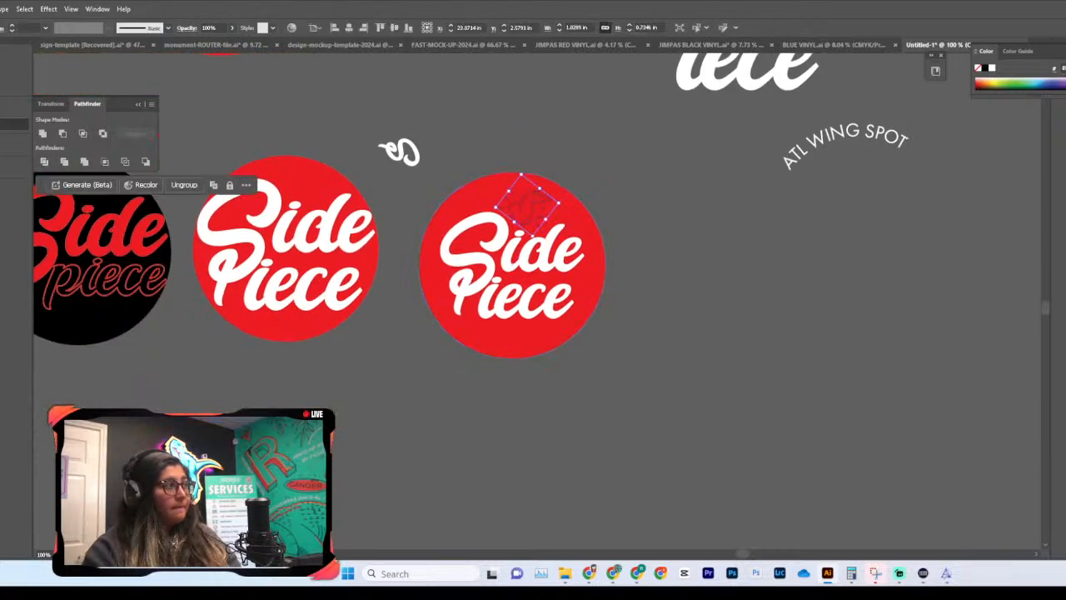
click(612, 204)
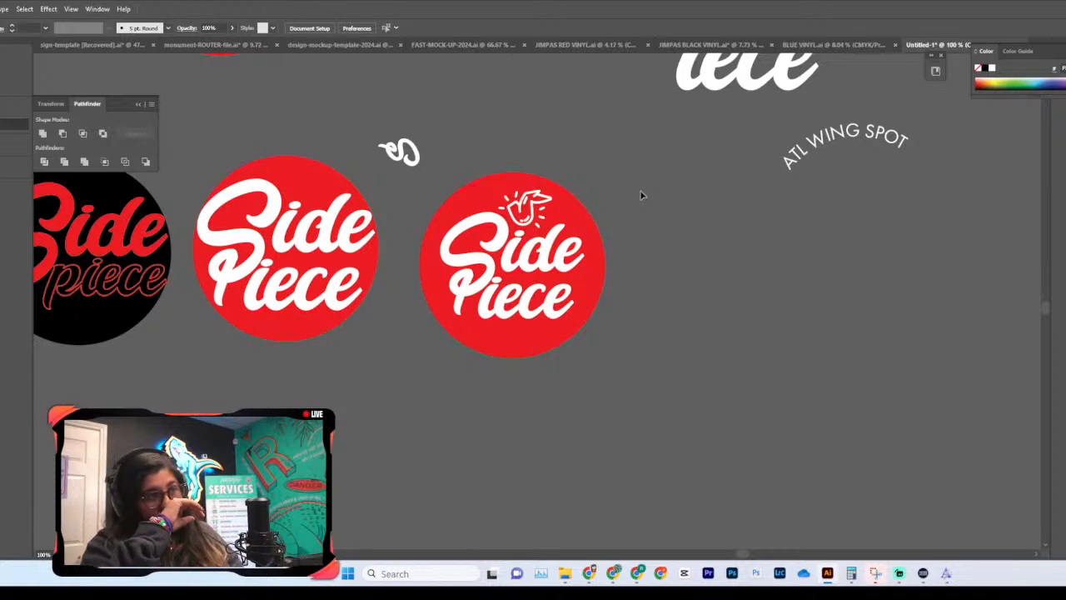
Step: Place a rotated copy of the wing icon beneath the lettering and move the upper wing closer to the badge's top edge
drag(539, 206, 380, 261)
drag(478, 323, 478, 335)
click(491, 254)
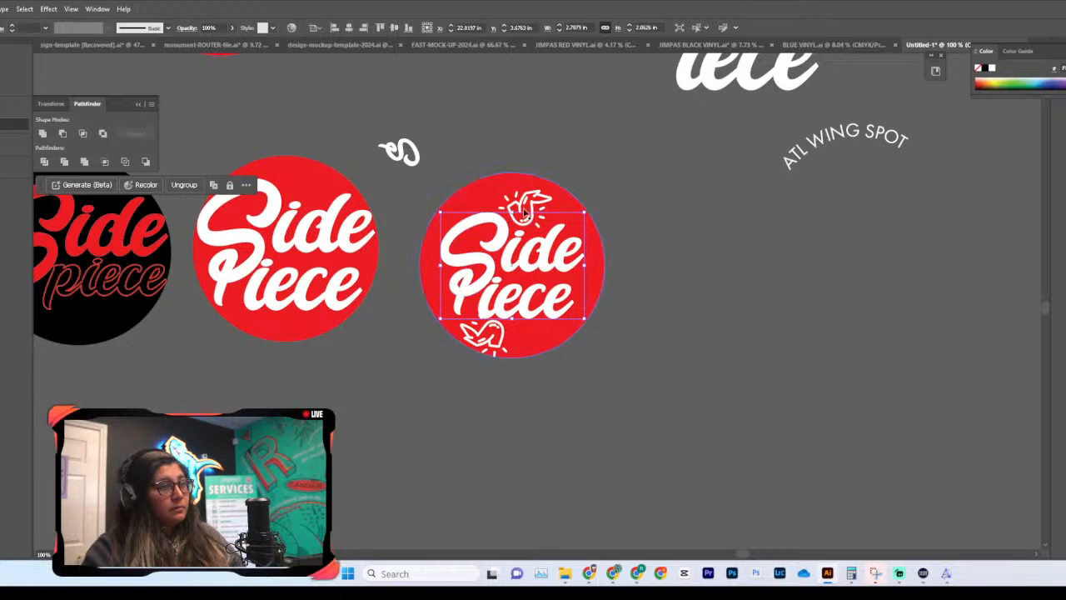
drag(512, 211, 513, 195)
drag(535, 248, 531, 208)
Step: Examine the badge's lettering and both wing icons up close
key(ctrl+equal)
key(ctrl+equal)
key(ctrl+equal)
scroll(675, 209, up, 5)
click(644, 164)
click(550, 215)
click(697, 142)
scroll(697, 142, down, 5)
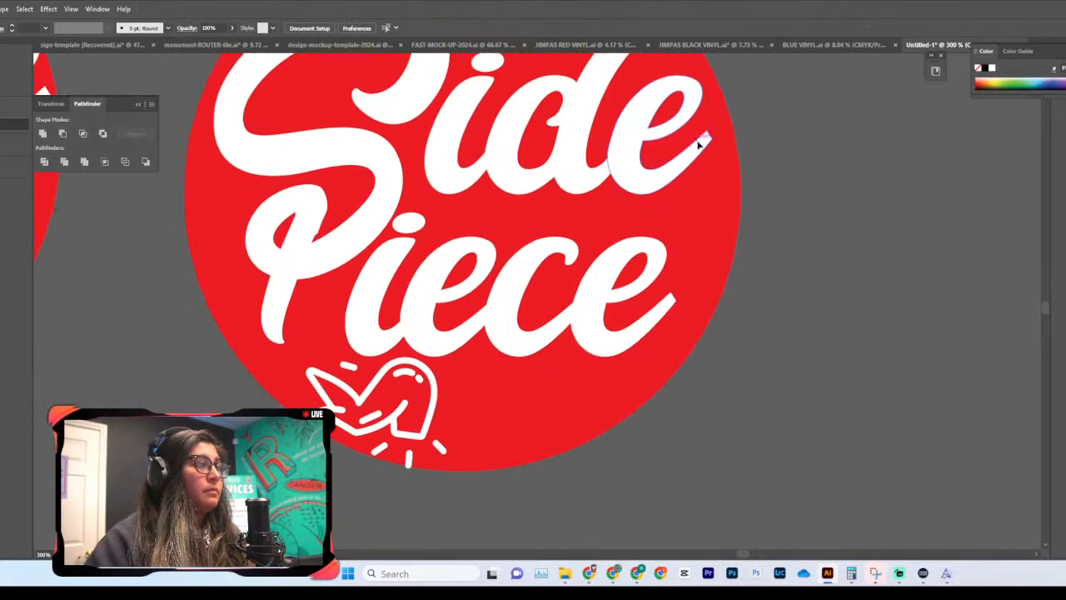
Step: Switch to the Chrome browser and search Google for "CHICKEN ICON"
click(590, 575)
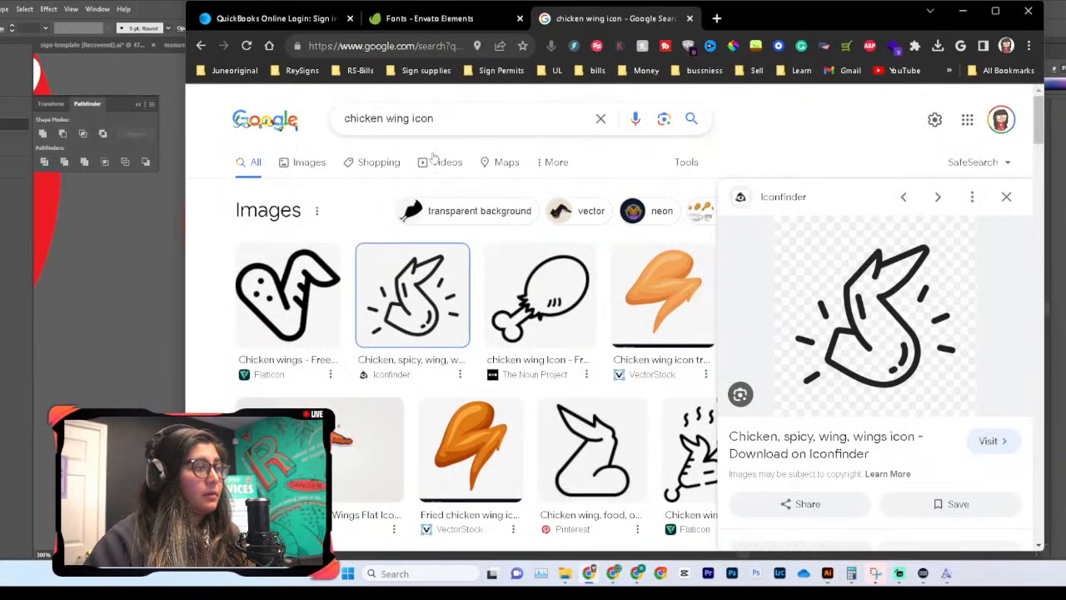
triple_click(457, 118)
text(CHICKENT)
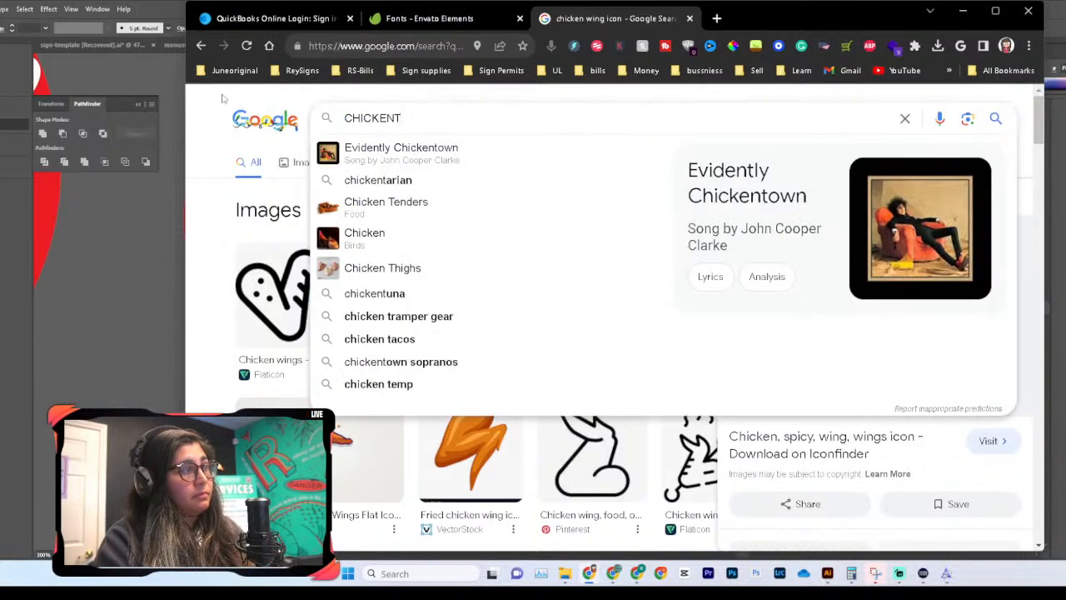
key(BackSpace)
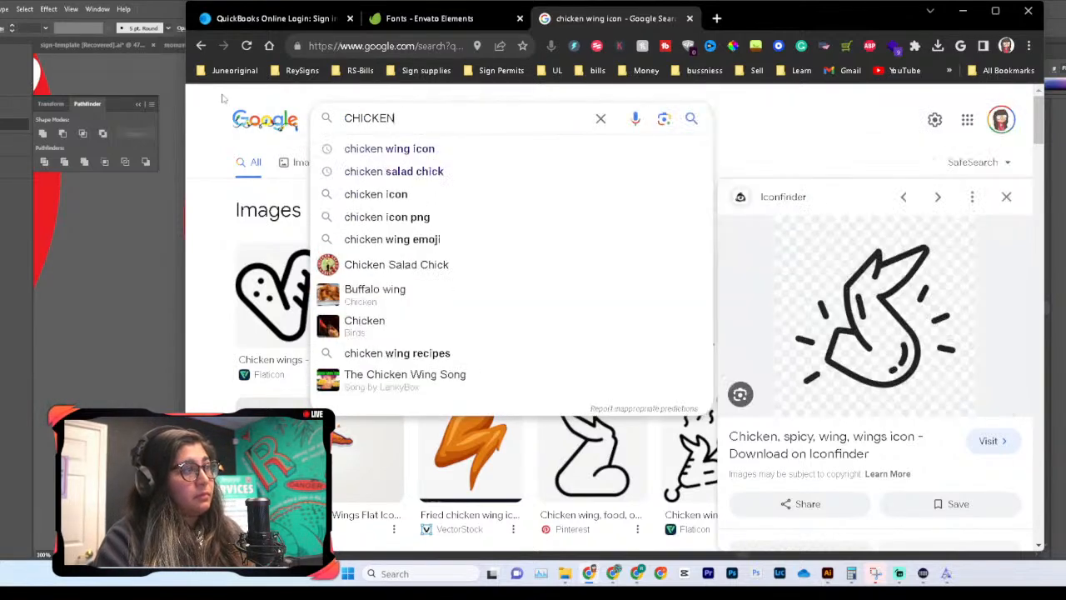
text(ICON)
key(Return)
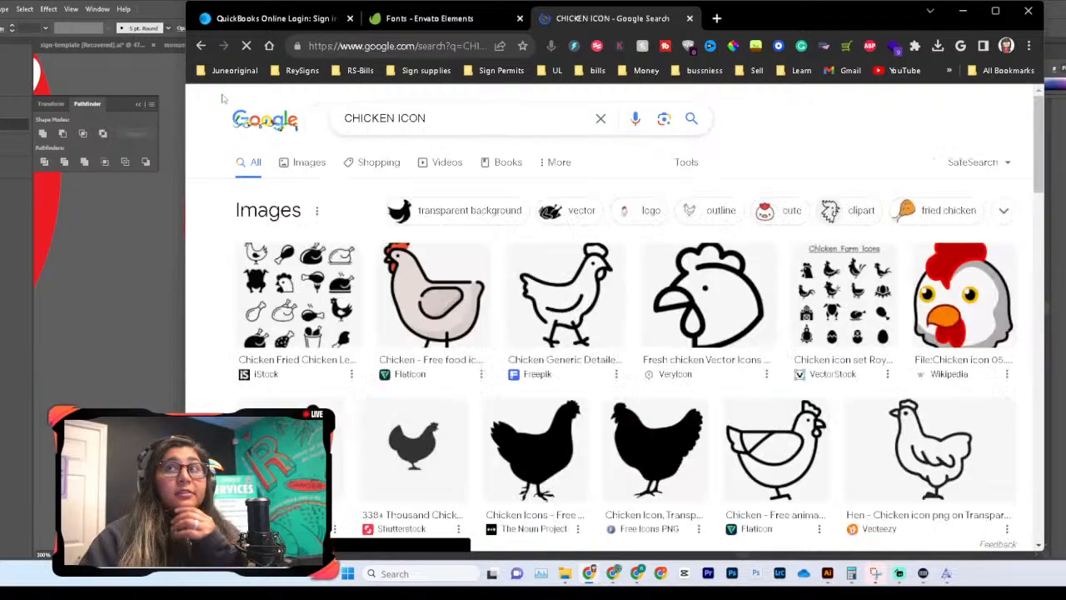
Step: Browse the chicken icon image results for a suitable solid chicken silhouette
scroll(488, 448, down, 2)
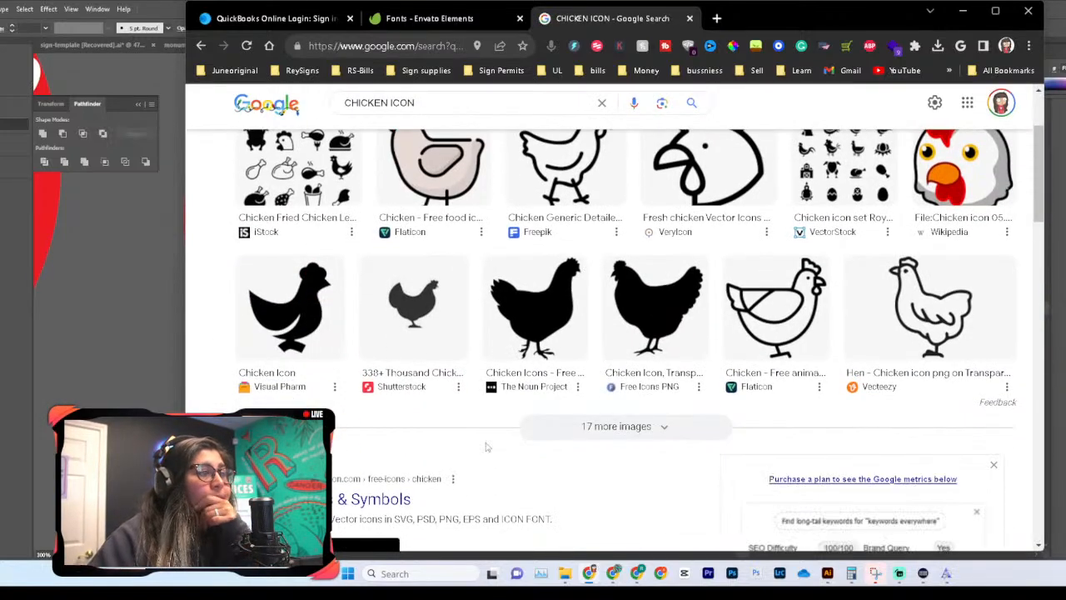
scroll(539, 334, down, 5)
scroll(540, 334, up, 7)
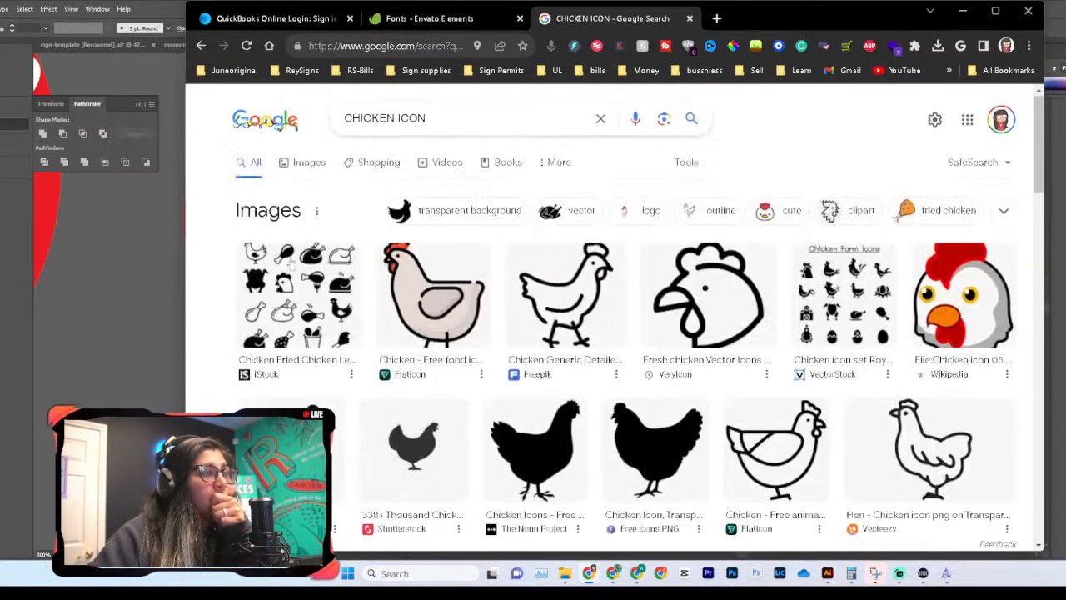
click(305, 170)
scroll(547, 320, down, 2)
scroll(713, 371, up, 2)
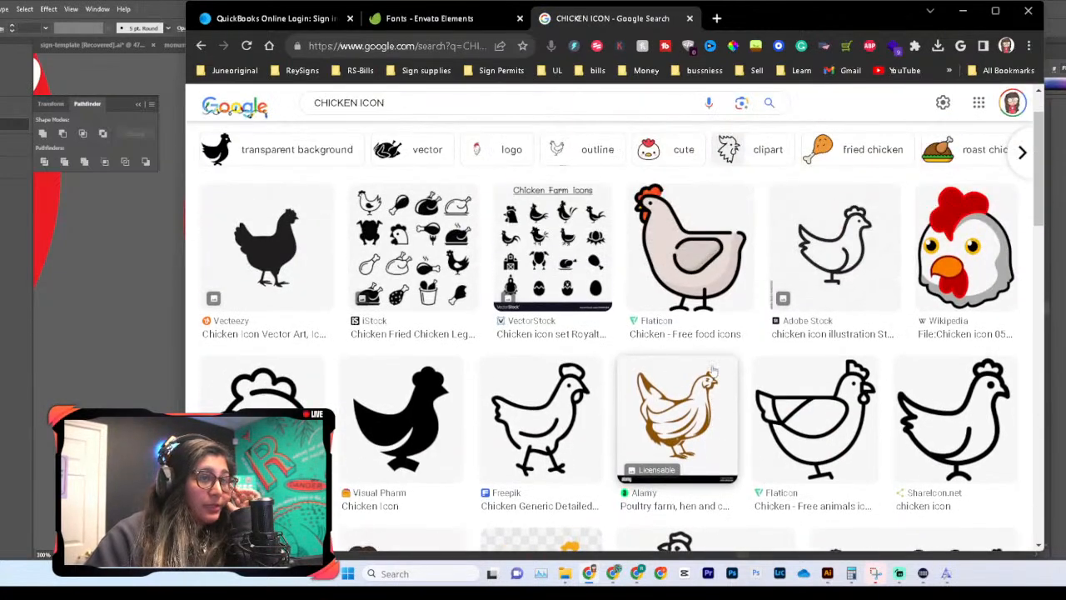
scroll(672, 355, down, 1)
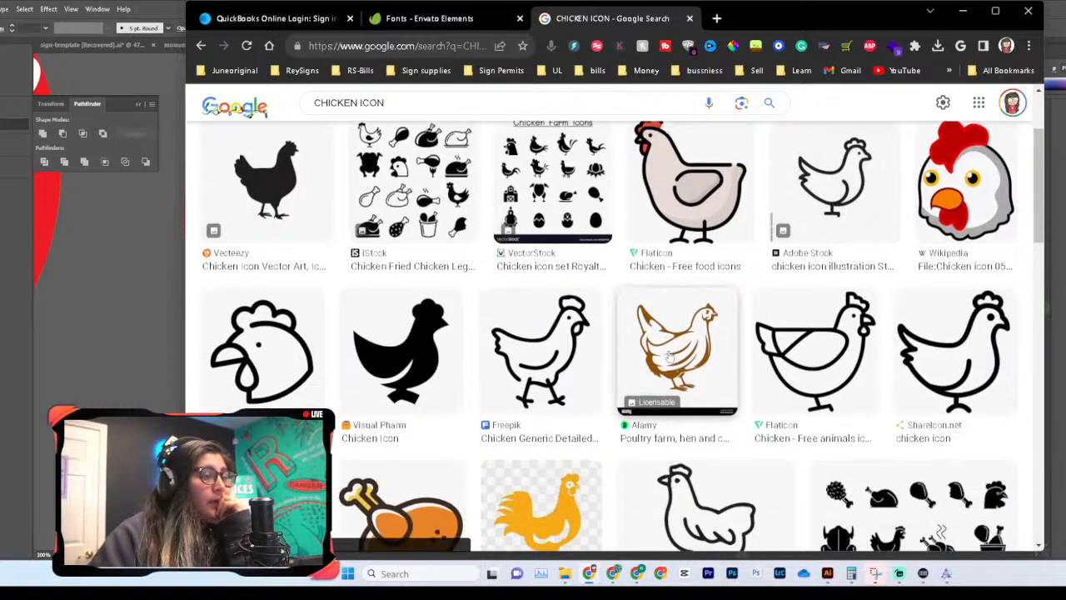
scroll(669, 357, down, 1)
scroll(670, 358, down, 3)
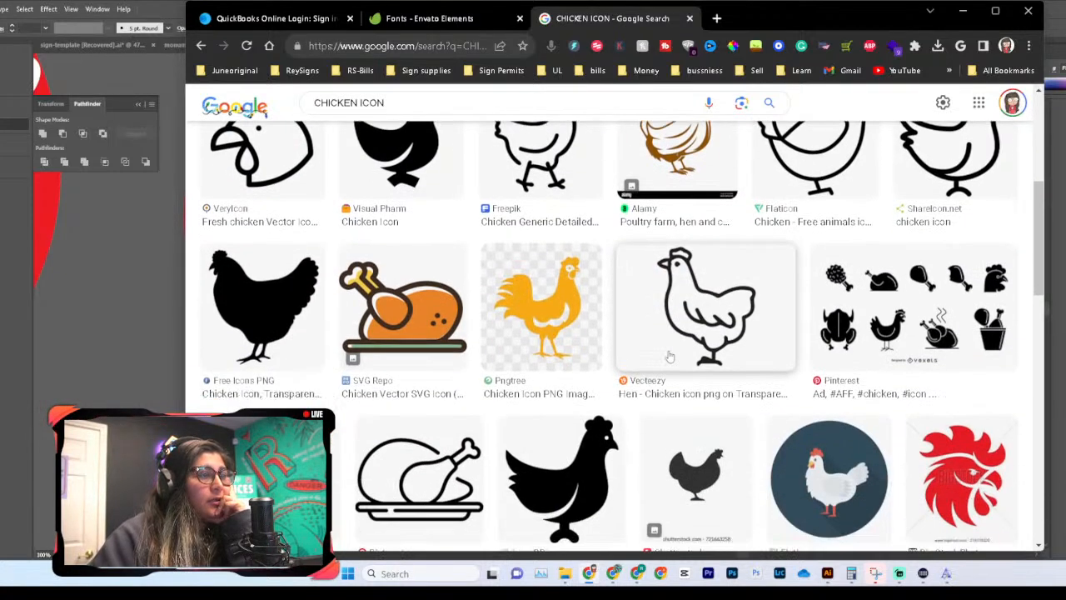
scroll(669, 356, down, 1)
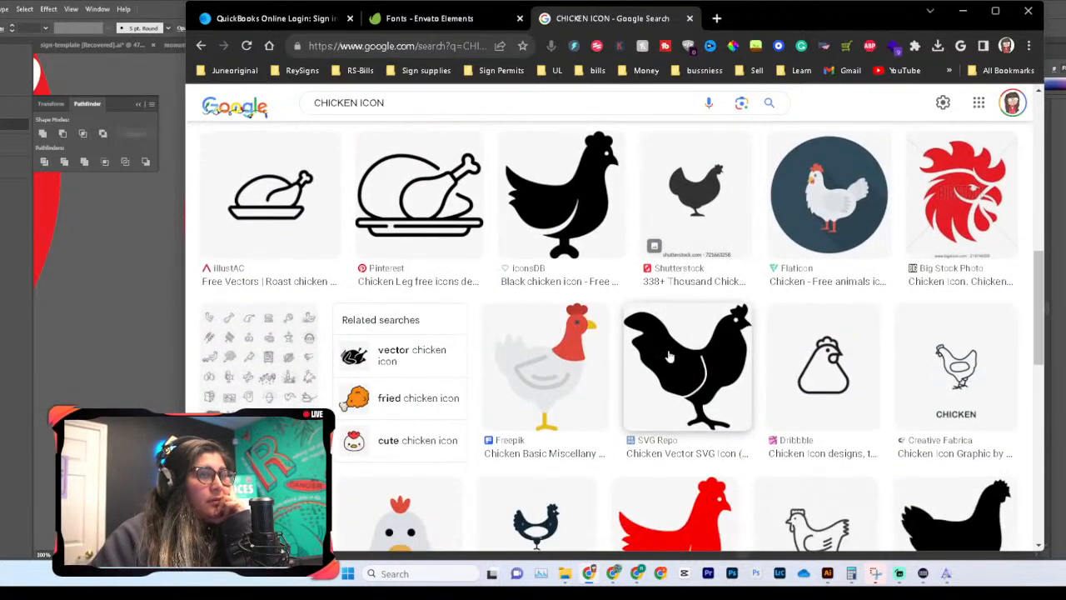
scroll(669, 356, down, 3)
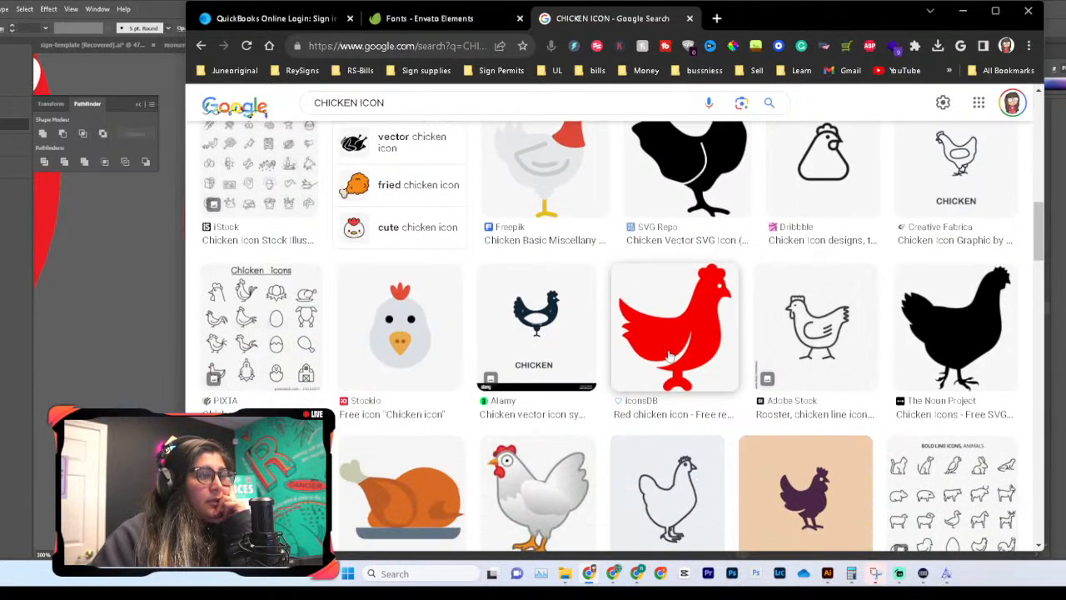
Step: Copy the red chicken icon from iconsDB, paste it into the Illustrator document and move it beside the badge
click(674, 344)
right_click(858, 289)
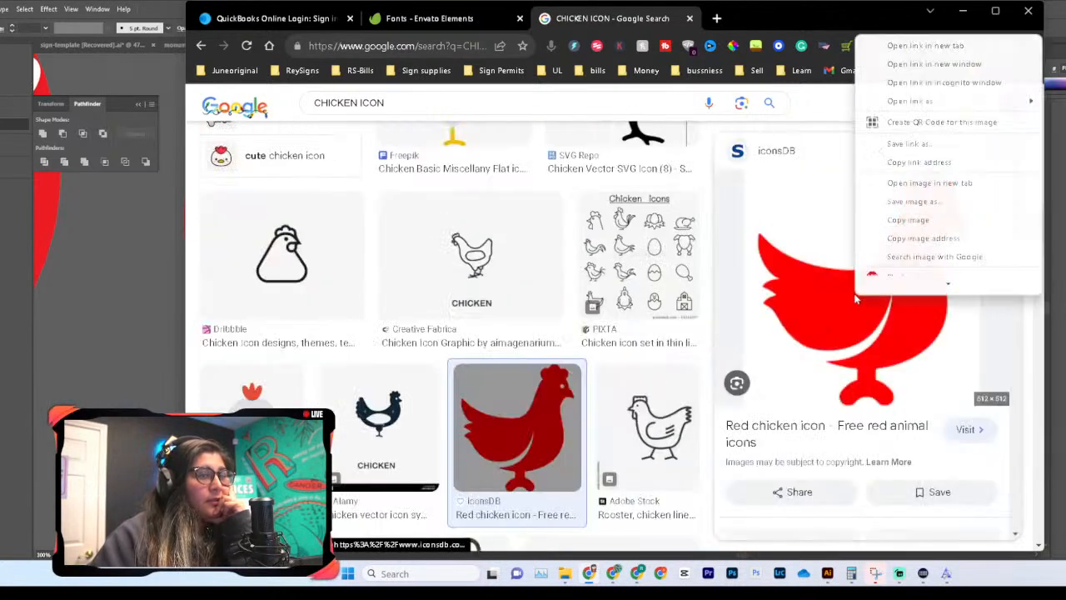
click(910, 212)
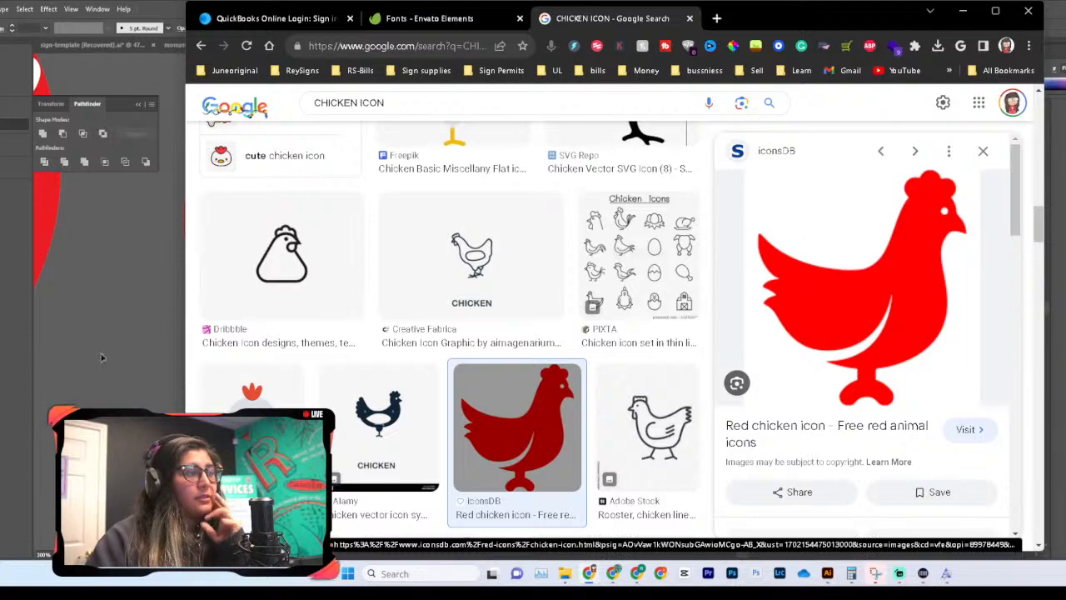
key(alt+Tab)
key(ctrl+v)
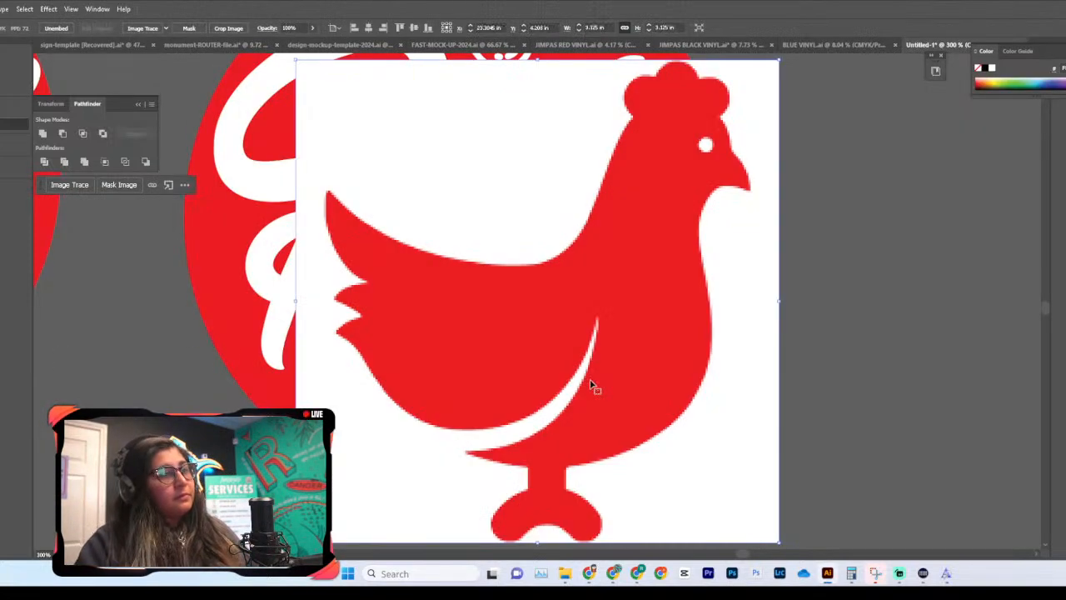
drag(447, 210, 794, 252)
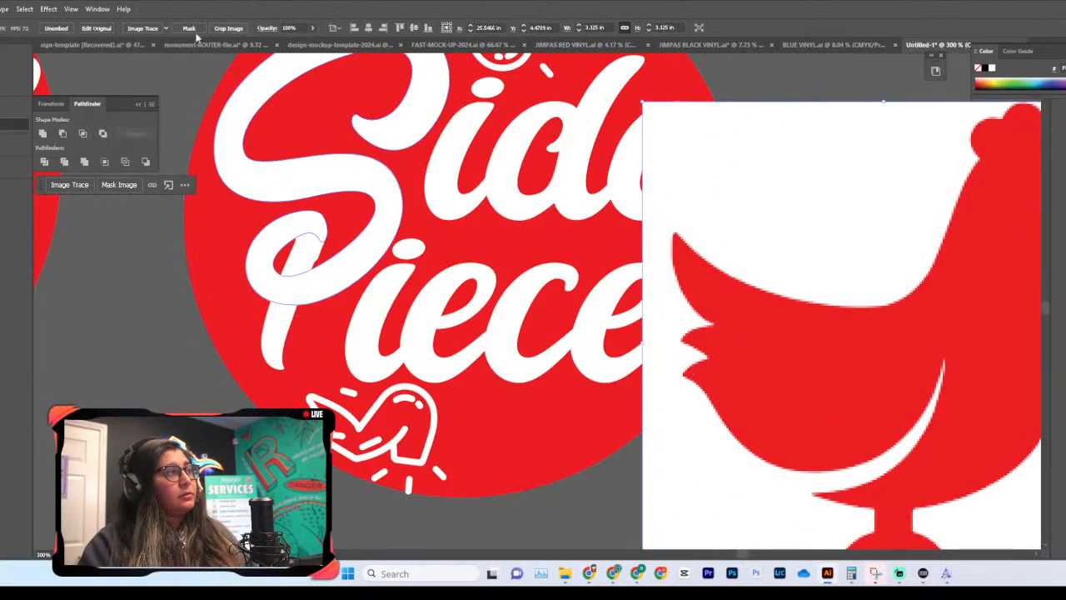
Step: Trace the chicken image with the Silhouettes preset and shift the traced chicken clear of the badge
click(169, 30)
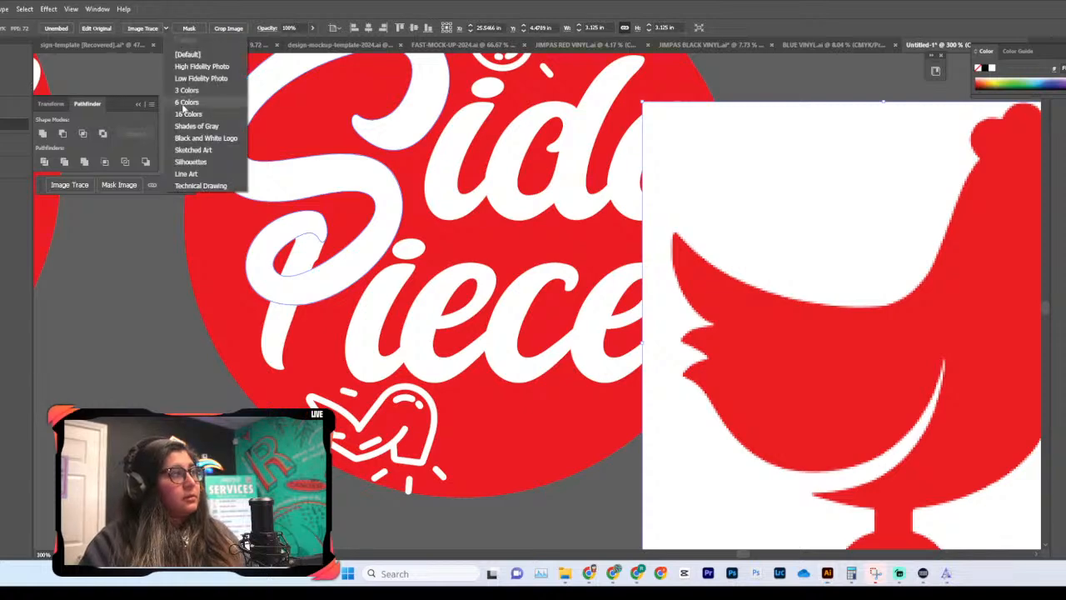
click(193, 161)
drag(754, 280, 809, 274)
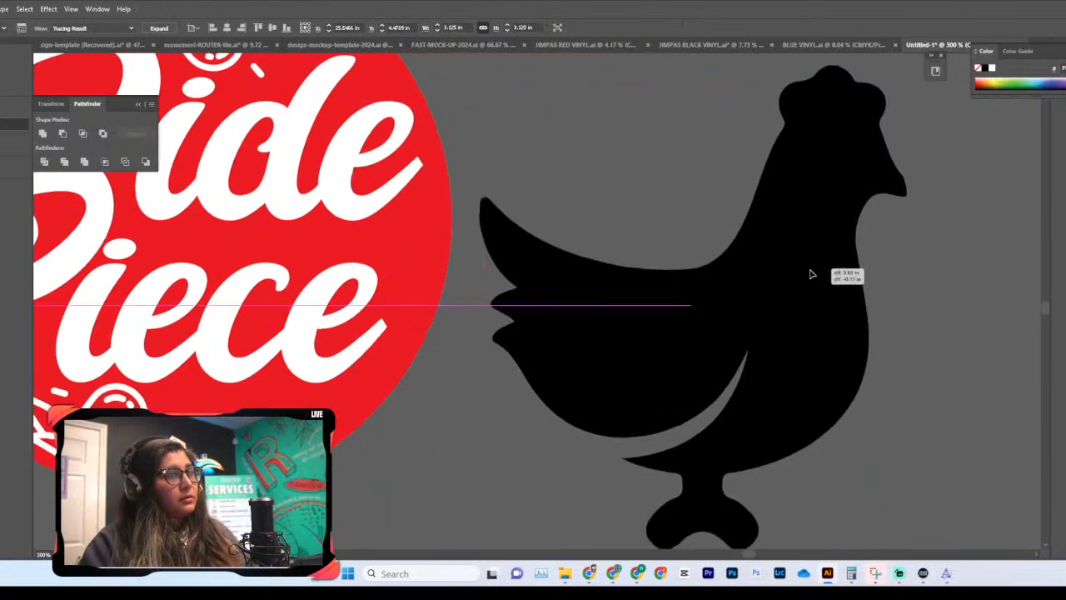
Step: Return to the Chrome browser and save the red chicken picture as images.png
click(591, 573)
right_click(881, 316)
click(942, 207)
key(Return)
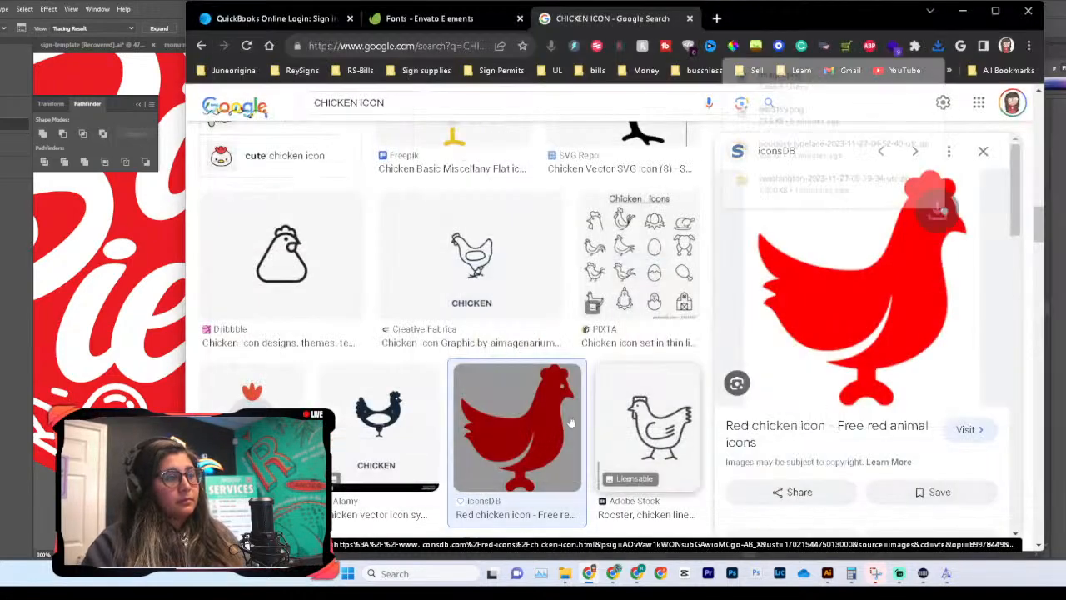
Step: Browse the chicken icon image results for a cleaner solid silhouette, previewing the Adobe Stock outline chicken
scroll(517, 397, up, 2)
scroll(517, 397, up, 2)
scroll(529, 351, down, 4)
scroll(529, 351, down, 2)
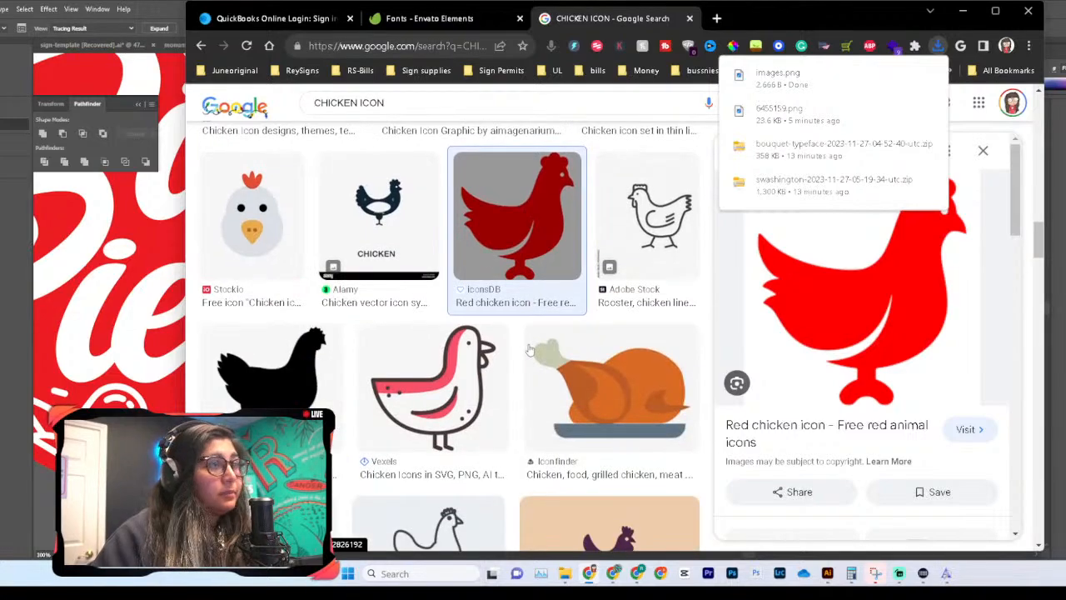
scroll(529, 351, down, 3)
scroll(529, 350, down, 2)
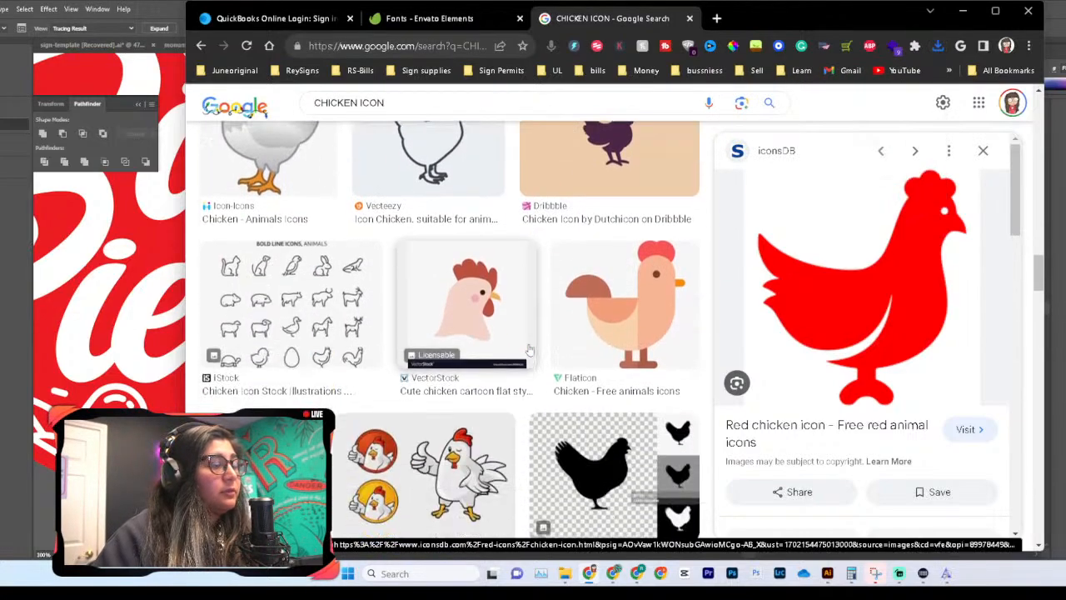
scroll(529, 351, down, 5)
scroll(529, 350, up, 15)
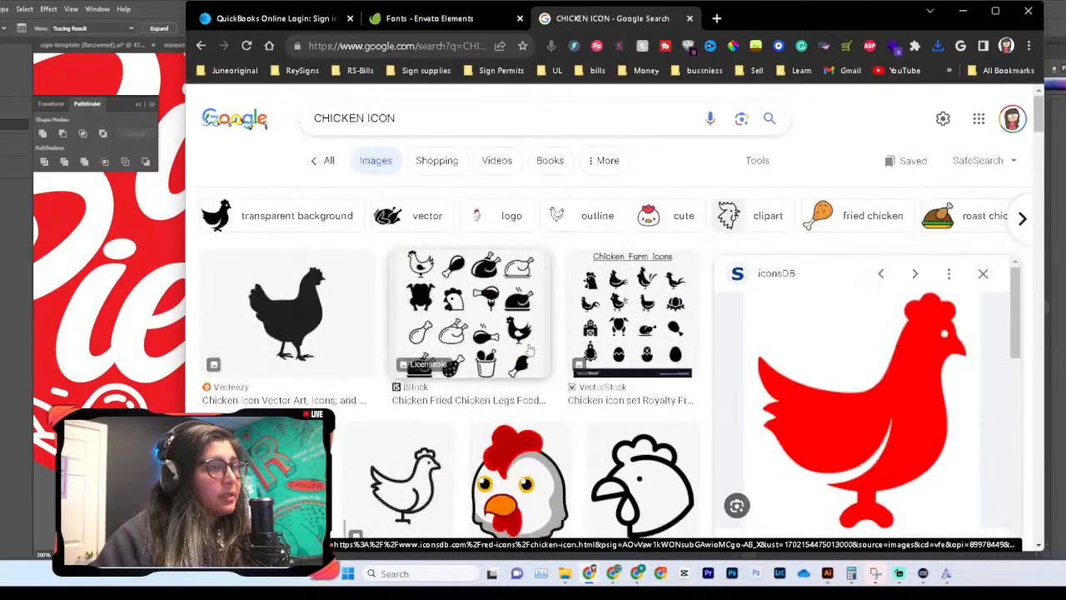
scroll(529, 351, down, 2)
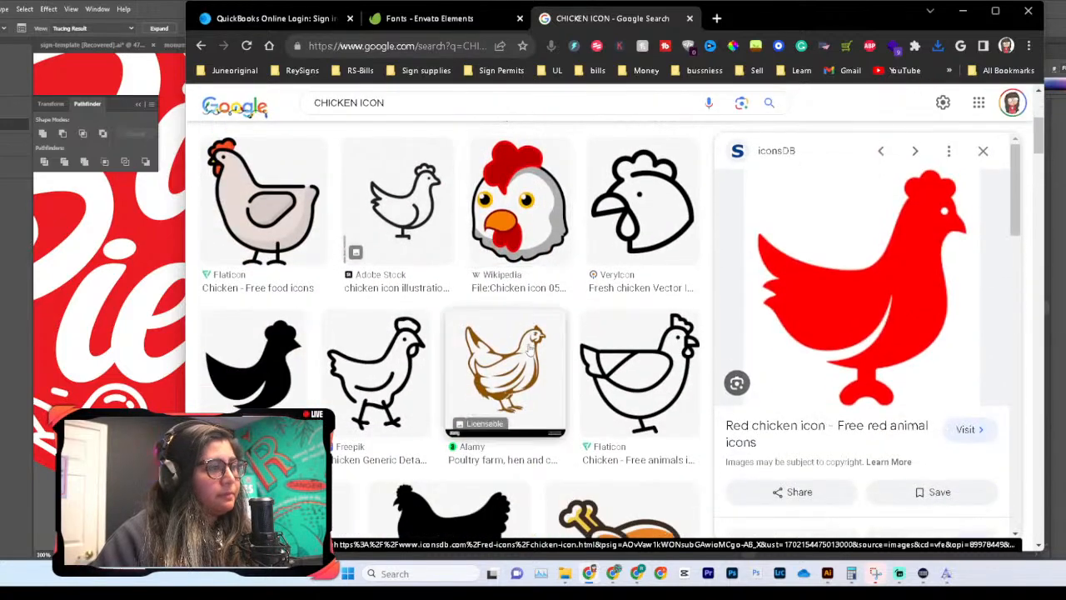
click(421, 236)
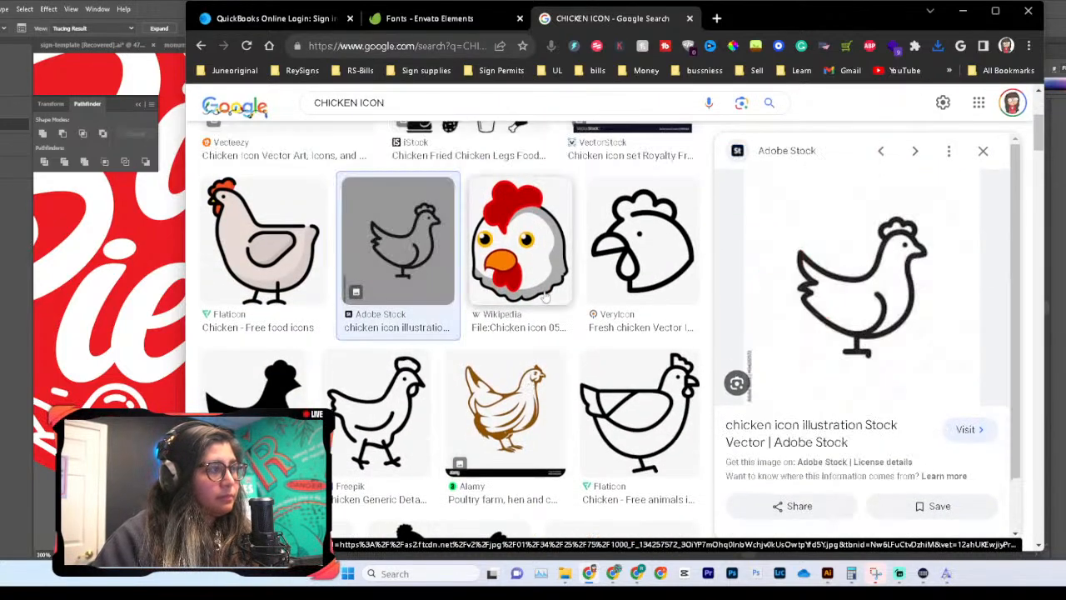
scroll(500, 275, up, 3)
scroll(551, 301, down, 5)
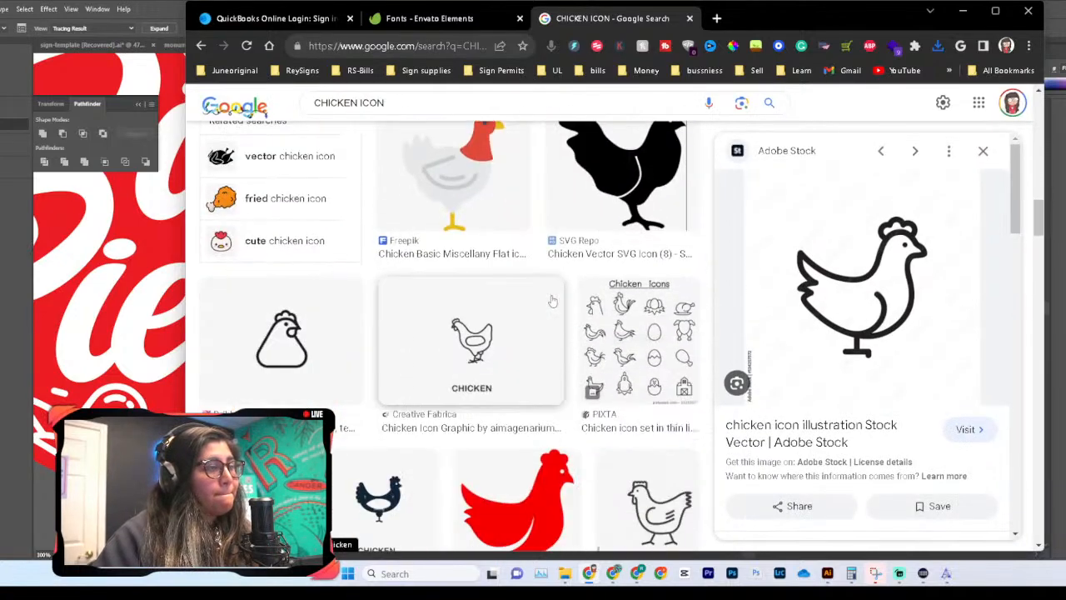
scroll(552, 302, down, 2)
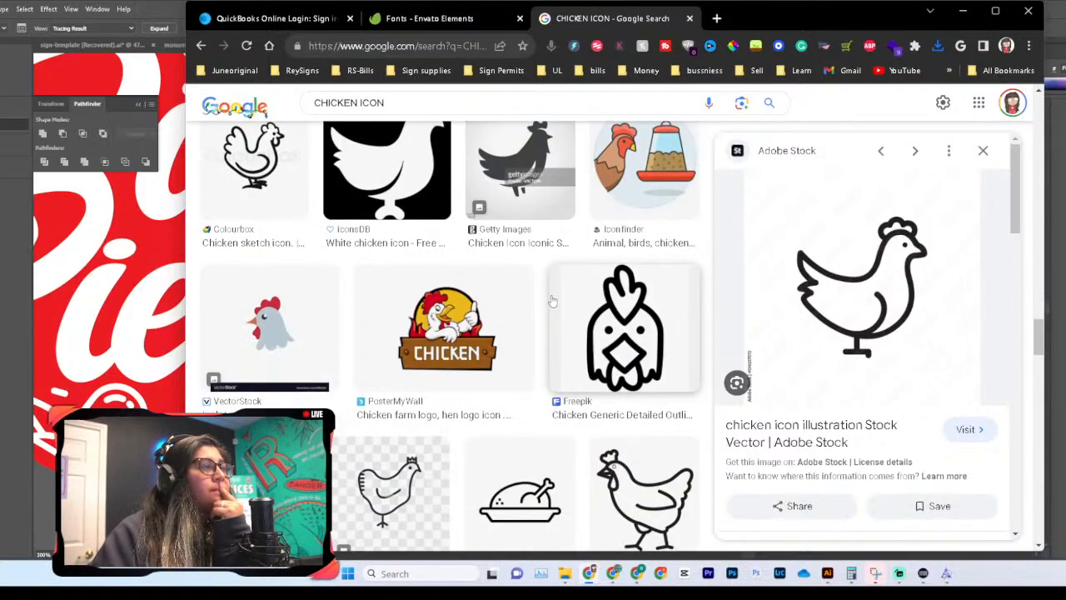
Step: Preview the white iconsDB chicken icon and look through further image results for other solid chicken silhouettes
click(342, 179)
right_click(786, 267)
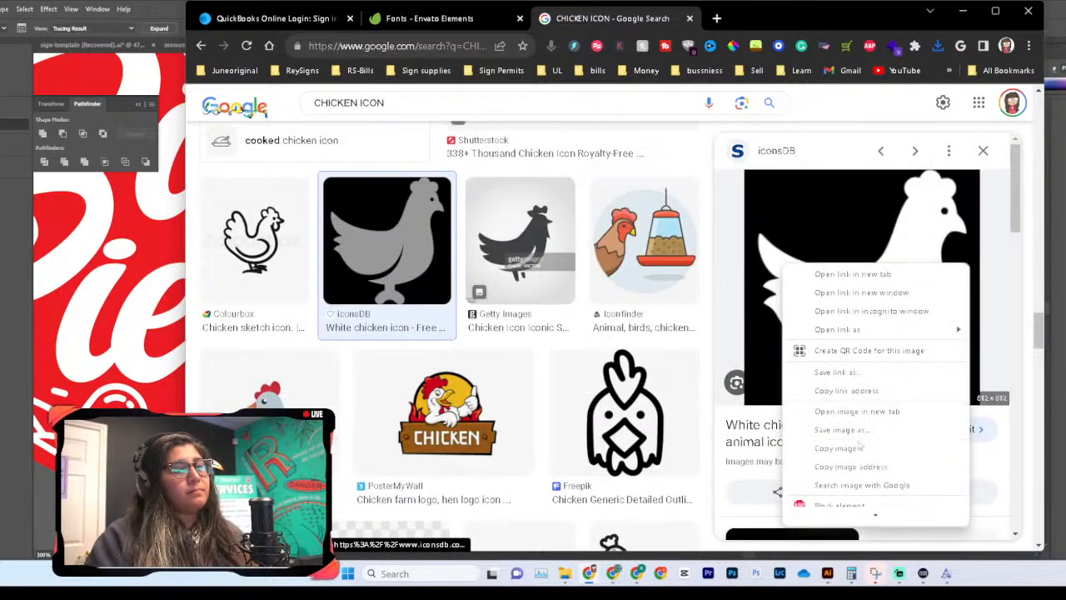
click(833, 430)
scroll(373, 389, down, 2)
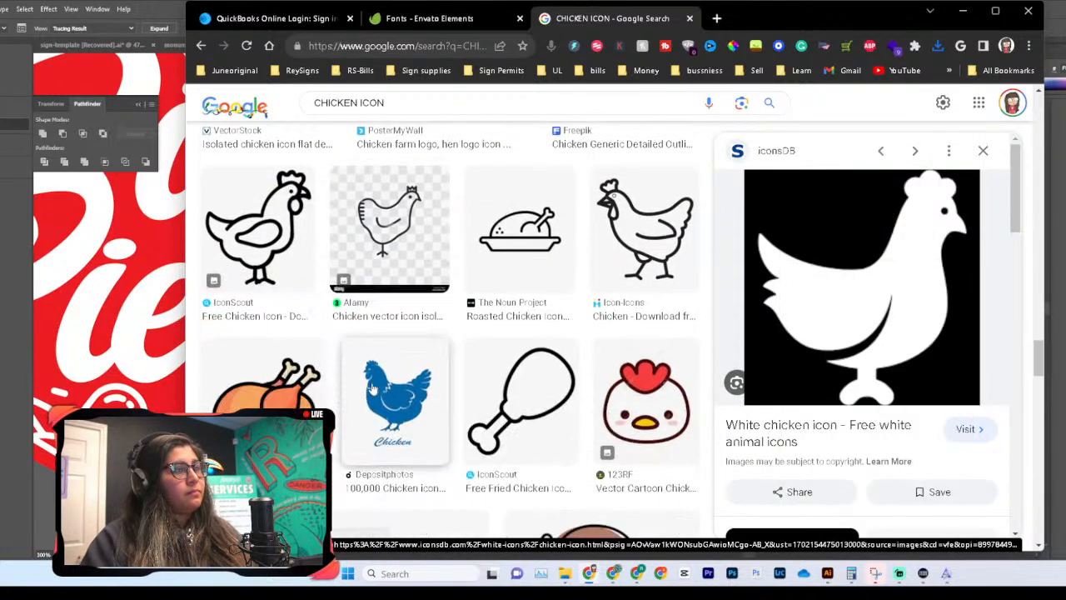
scroll(372, 389, down, 1)
scroll(373, 389, down, 1)
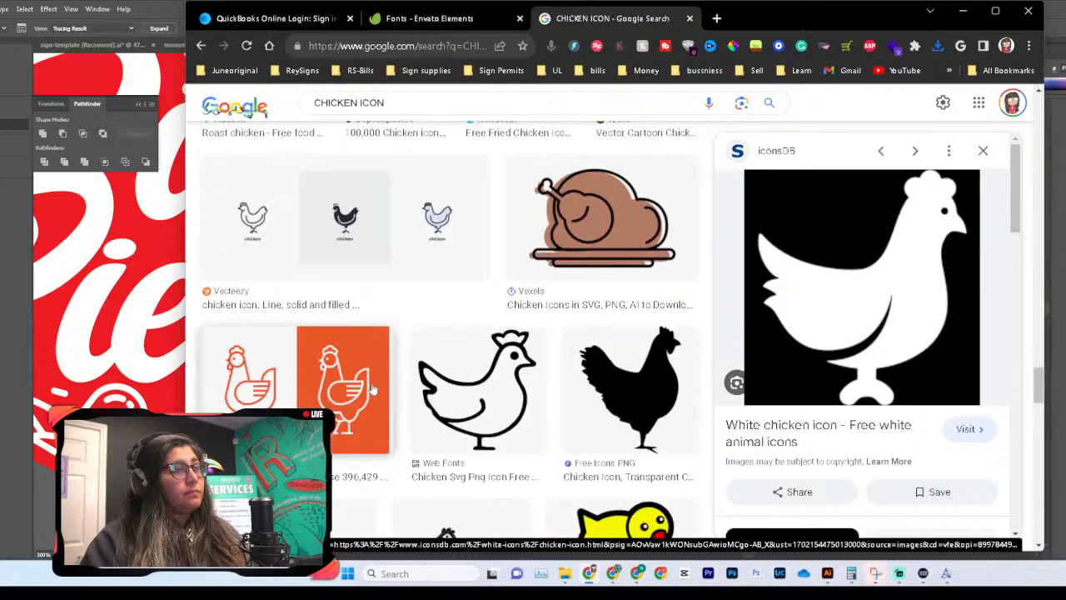
scroll(372, 389, down, 1)
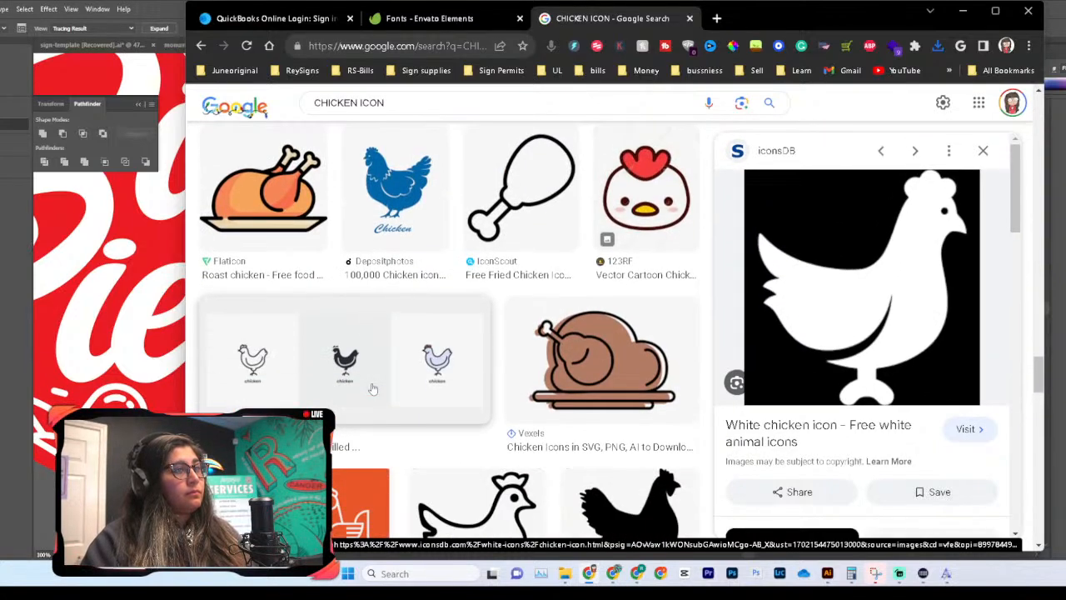
scroll(373, 389, down, 3)
scroll(372, 389, down, 4)
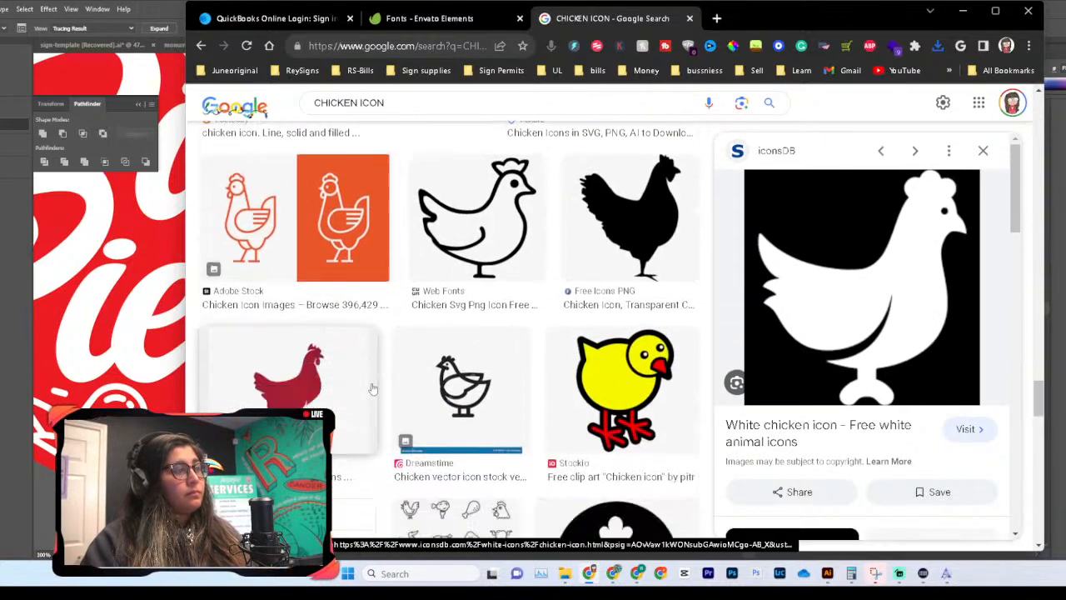
scroll(372, 389, up, 2)
scroll(372, 389, down, 6)
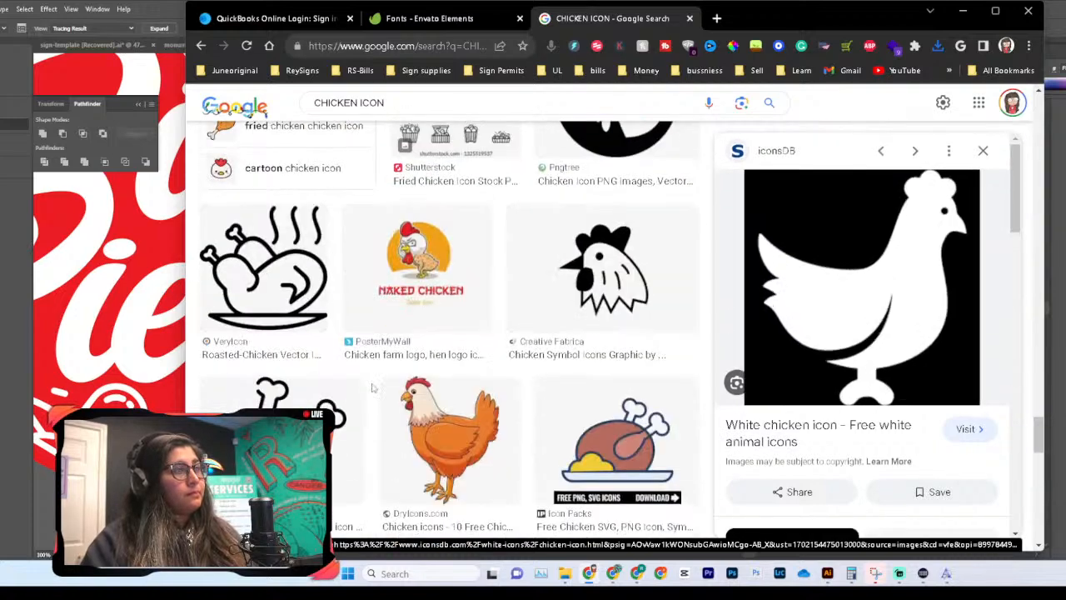
scroll(373, 389, down, 2)
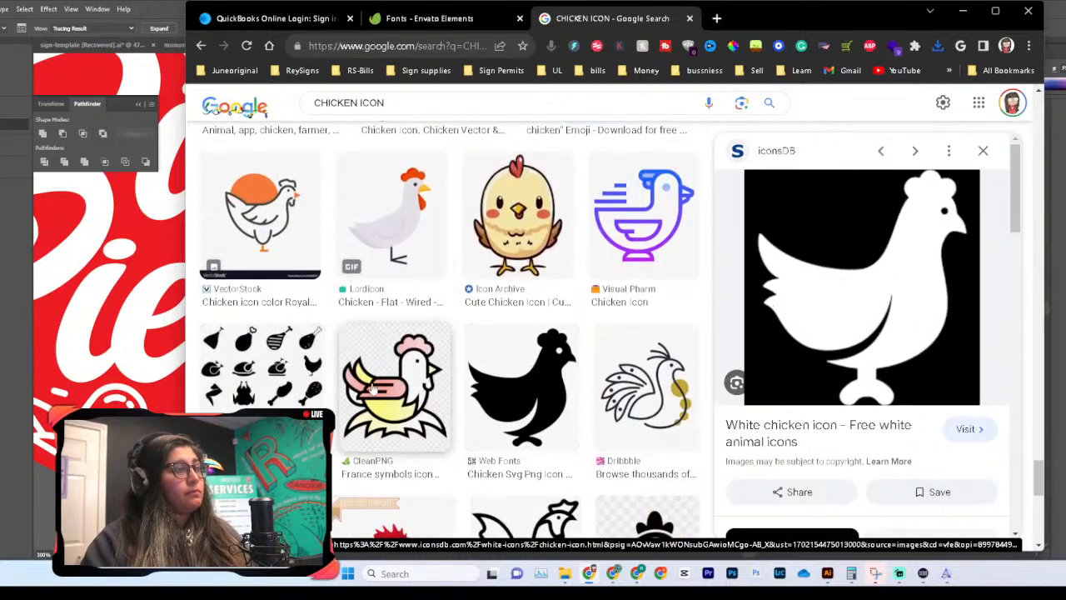
scroll(372, 389, down, 2)
Step: Copy the black Web Fonts chicken into the Illustrator document beside the first traced chicken and trace it as a solid silhouette
click(488, 285)
right_click(927, 320)
click(979, 232)
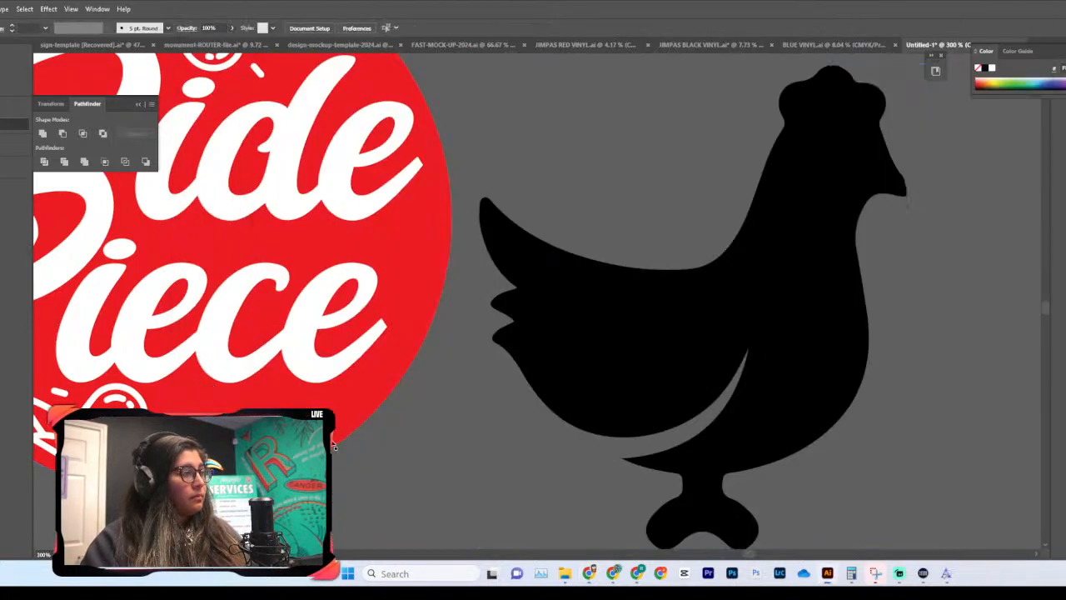
scroll(730, 358, right, 4)
scroll(765, 383, left, 3)
scroll(768, 383, right, 3)
key(ctrl+v)
drag(605, 283, 824, 285)
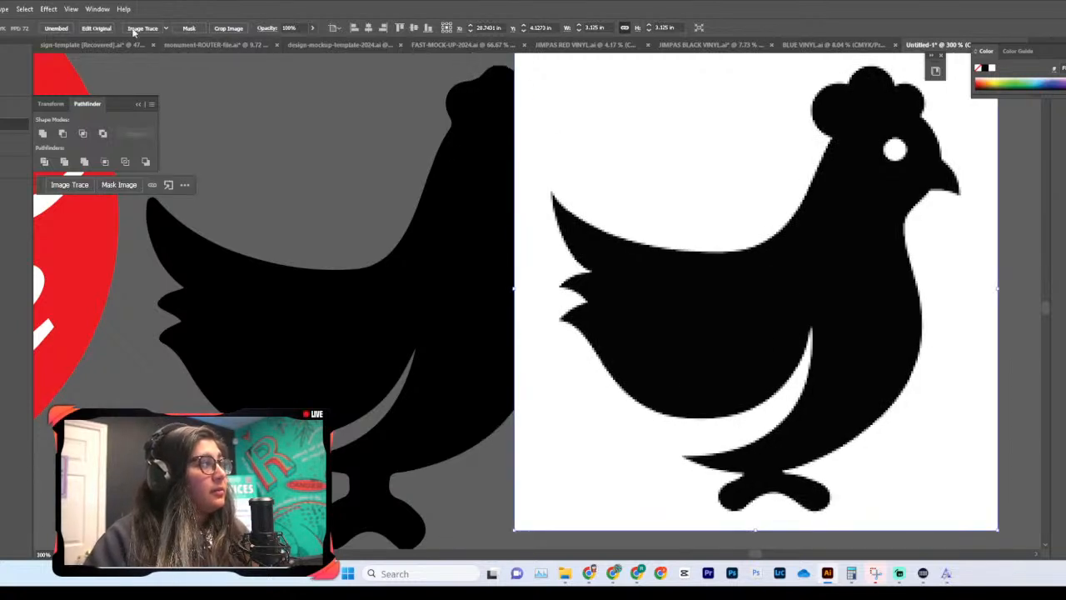
click(167, 29)
click(204, 166)
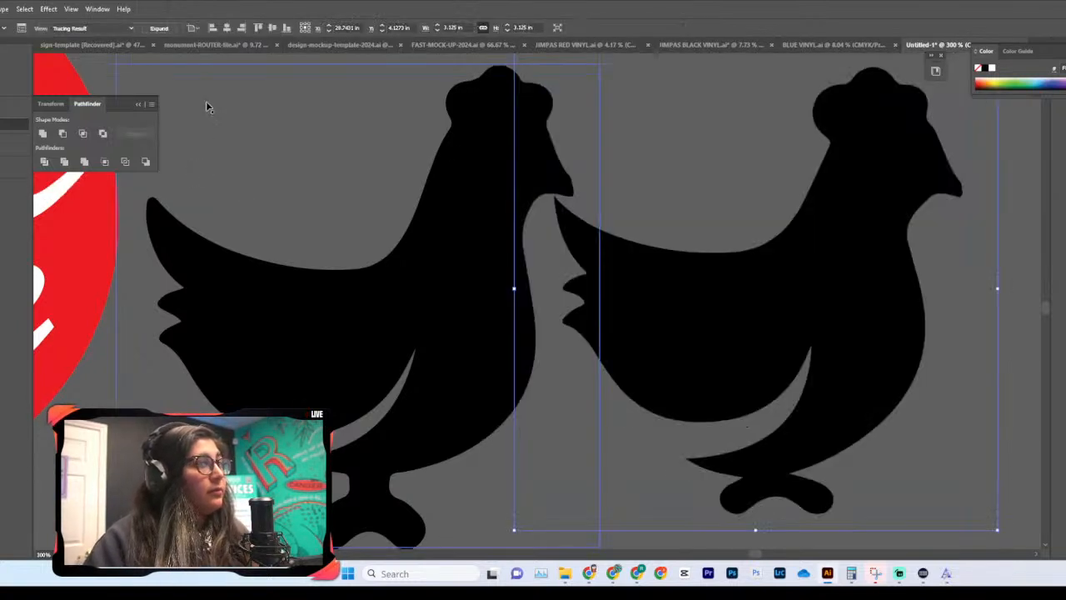
Step: Switch to Chrome and open the Vector Magic website in a new browser tab
click(589, 573)
click(715, 19)
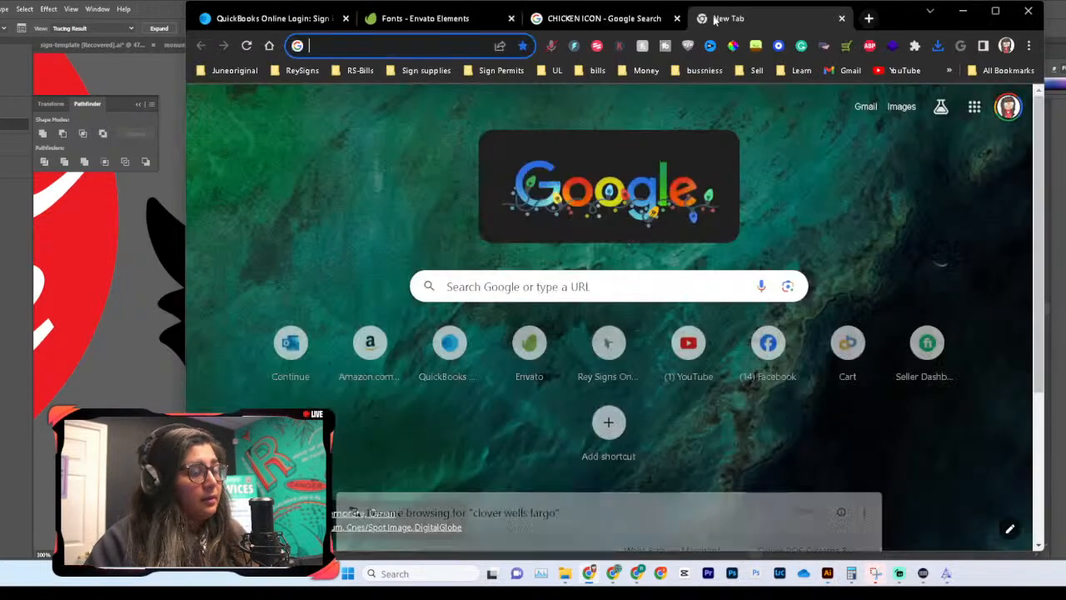
text(VEC)
key(Return)
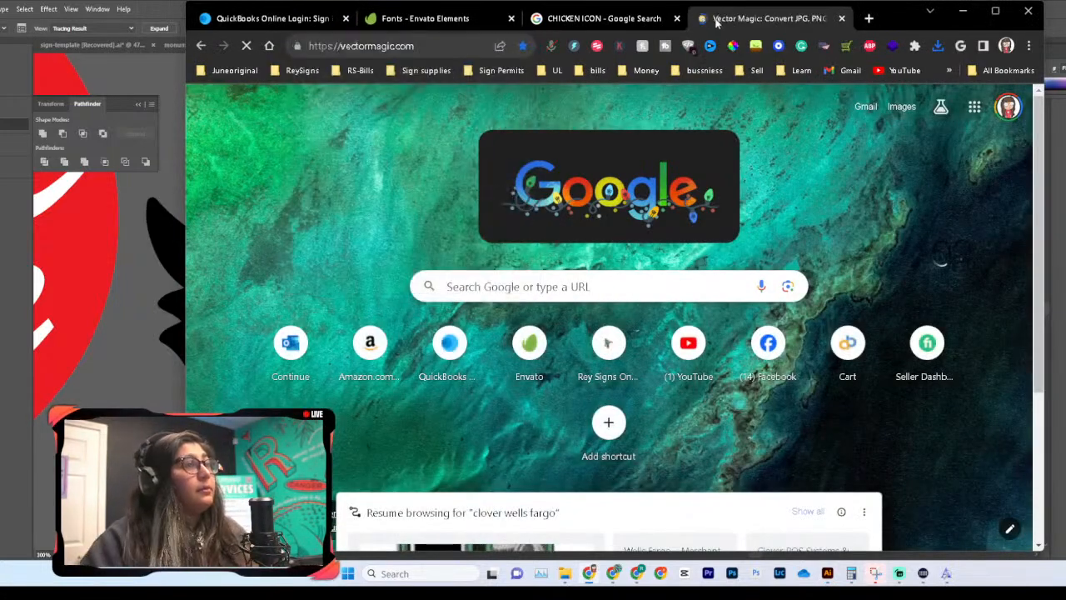
Step: Look through the Downloads folder for a saved chicken picture to vectorize
mouse_move(564, 575)
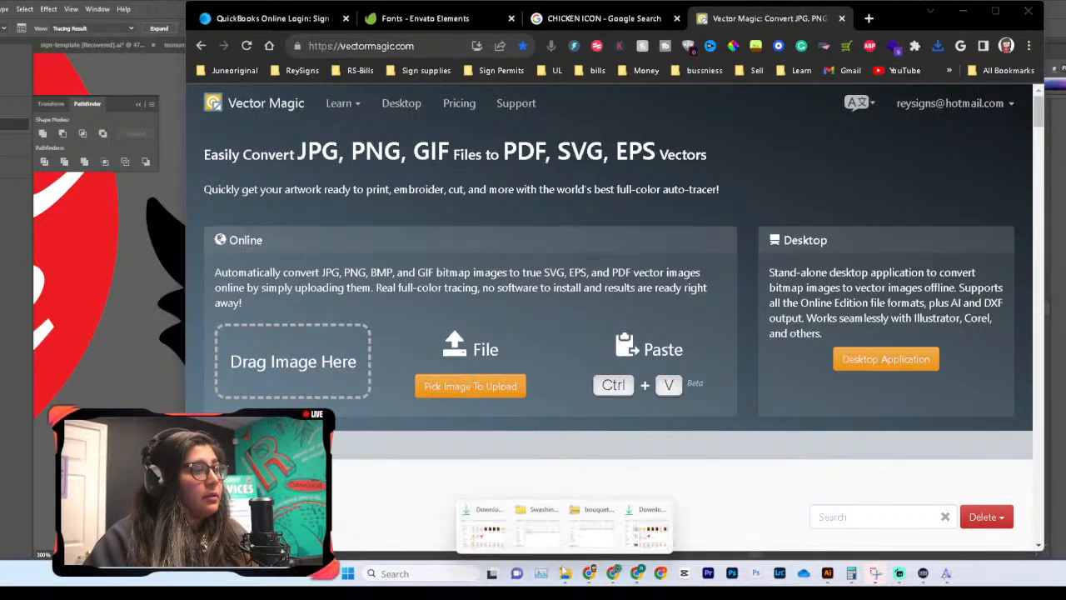
click(499, 536)
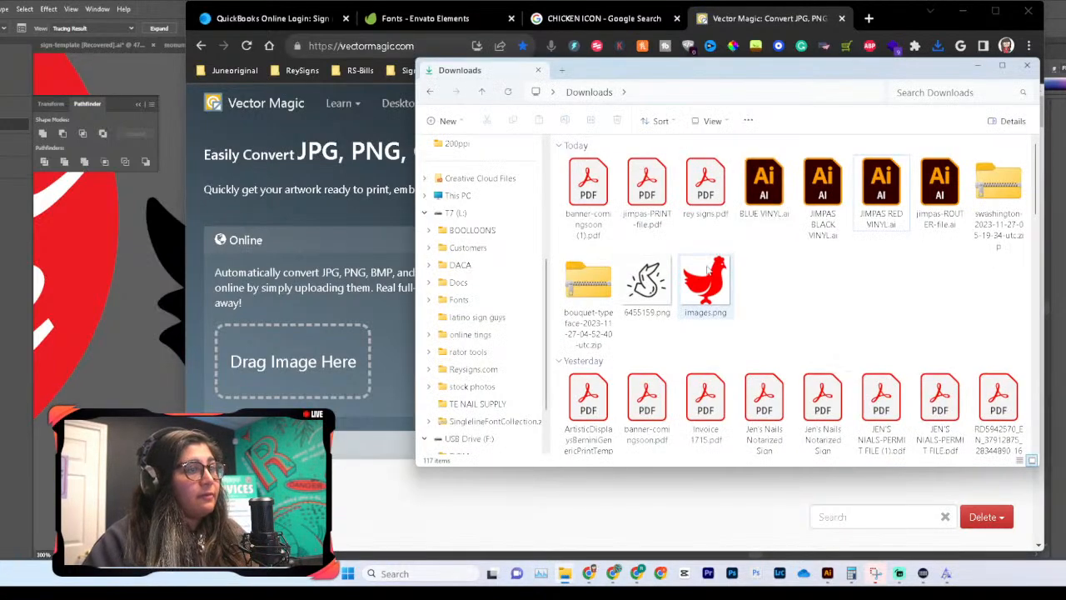
scroll(711, 285, down, 5)
scroll(495, 231, up, 5)
click(468, 244)
scroll(646, 290, down, 10)
scroll(647, 291, up, 10)
scroll(663, 296, down, 15)
scroll(663, 297, up, 15)
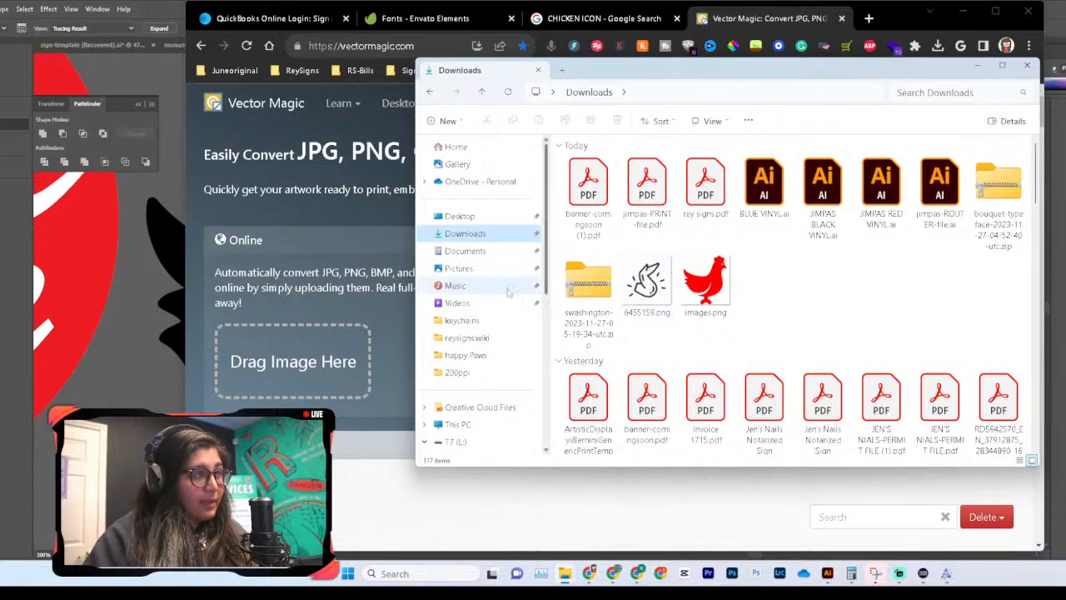
Step: Save the black Web Fonts chicken picture from the image results as images (1).png
click(623, 22)
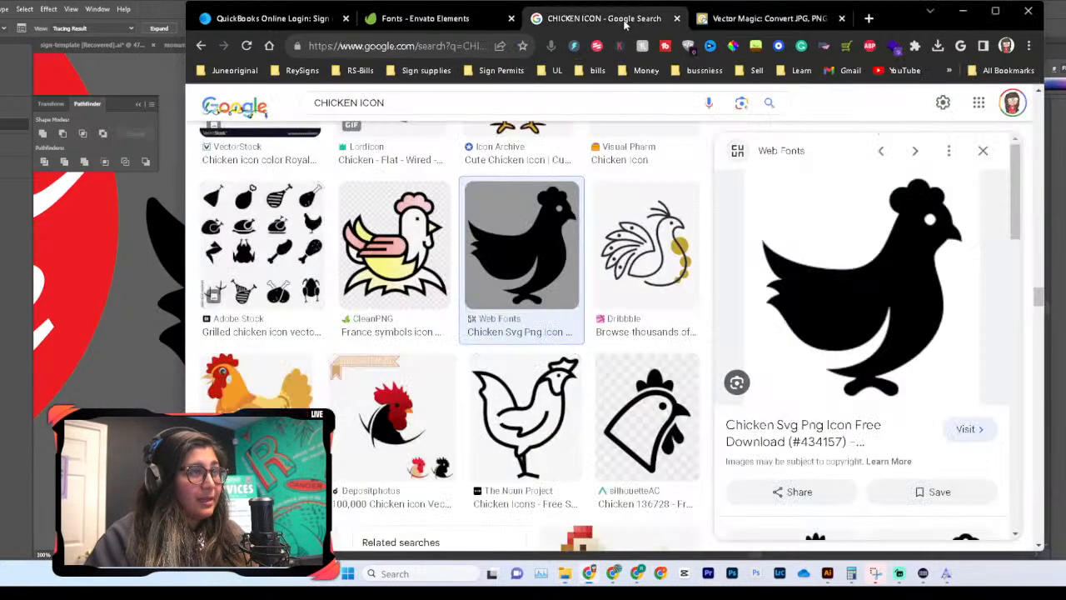
right_click(820, 253)
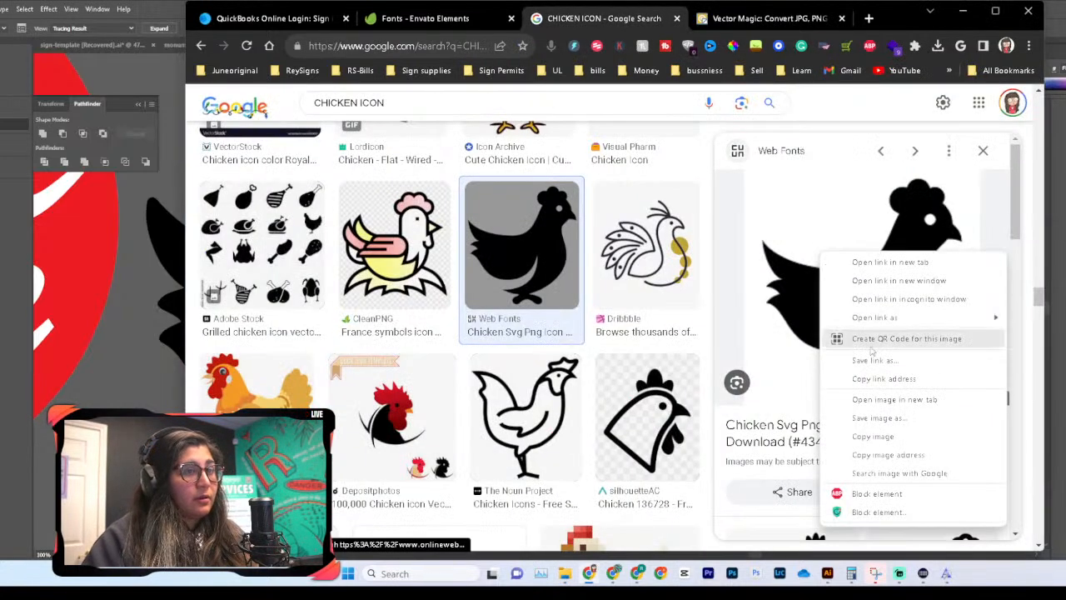
click(880, 417)
key(Return)
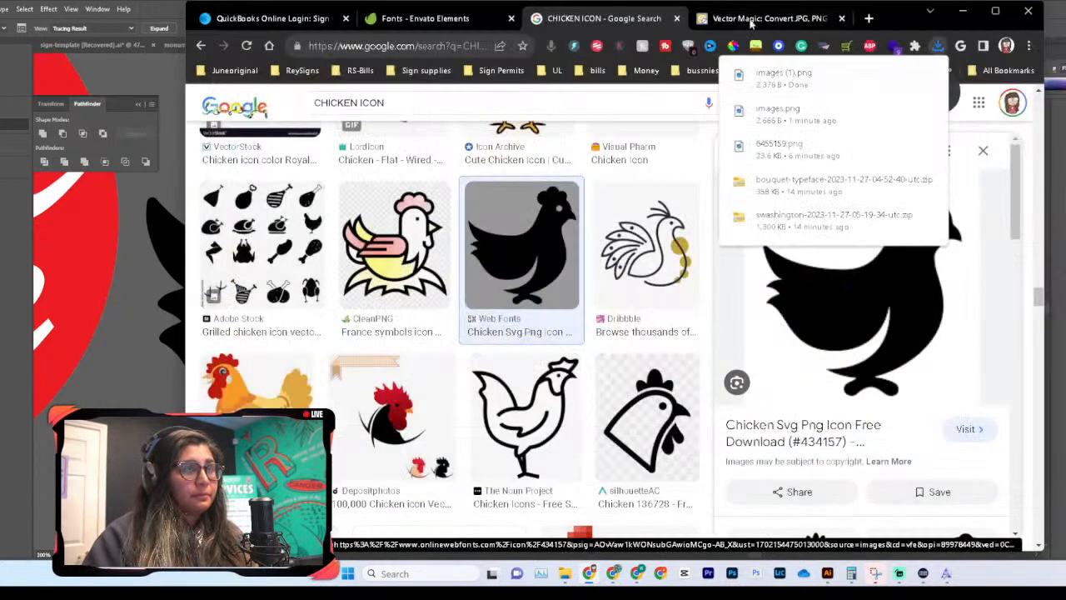
Step: Upload images (1).png from the Downloads folder to Vector Magic for vectorizing
click(736, 17)
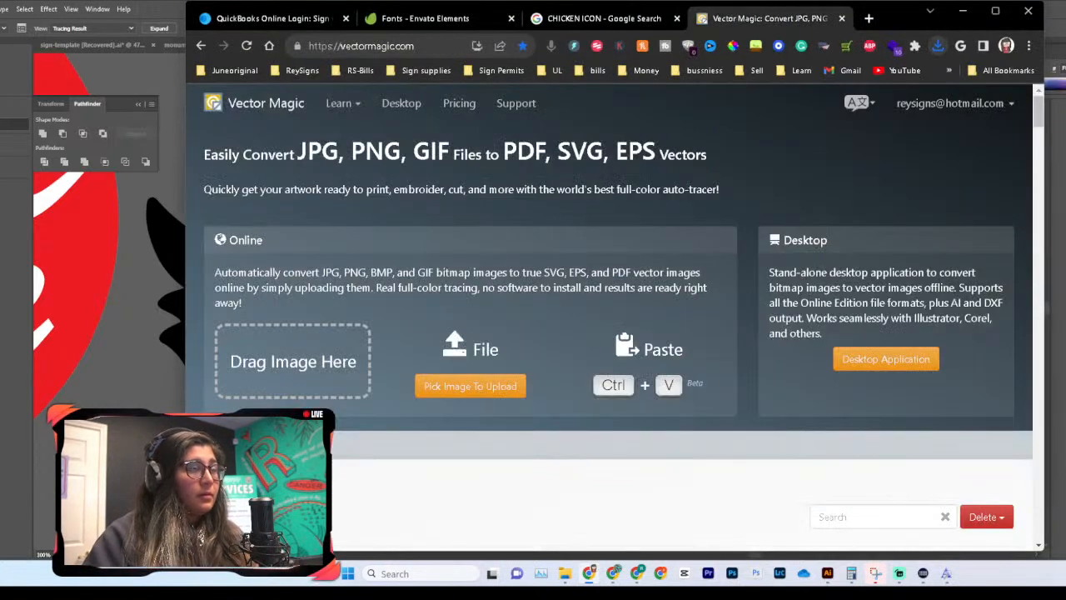
click(563, 576)
click(978, 70)
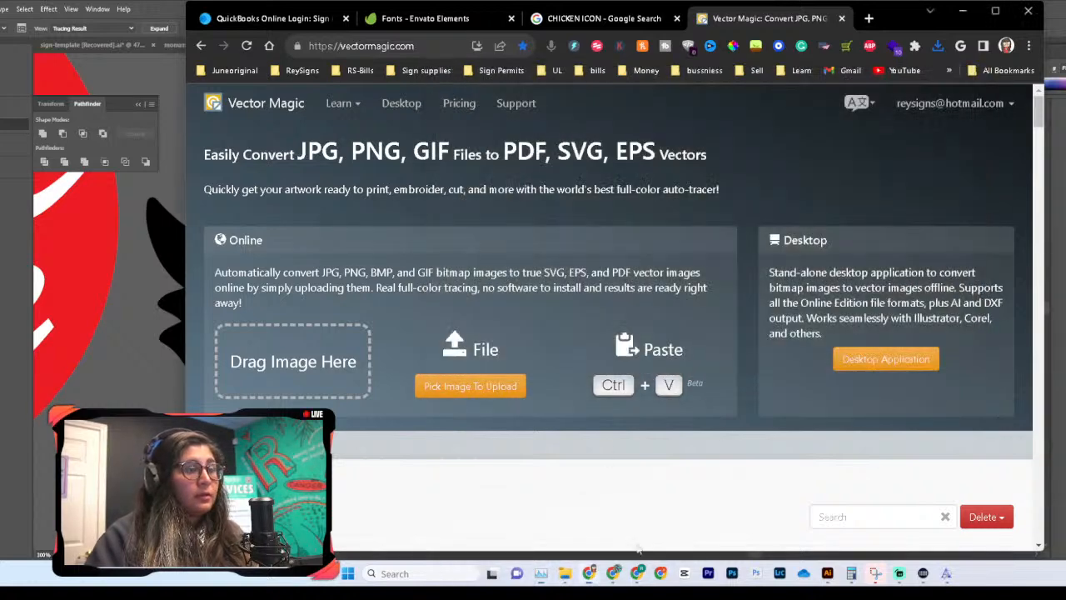
mouse_move(567, 575)
click(499, 534)
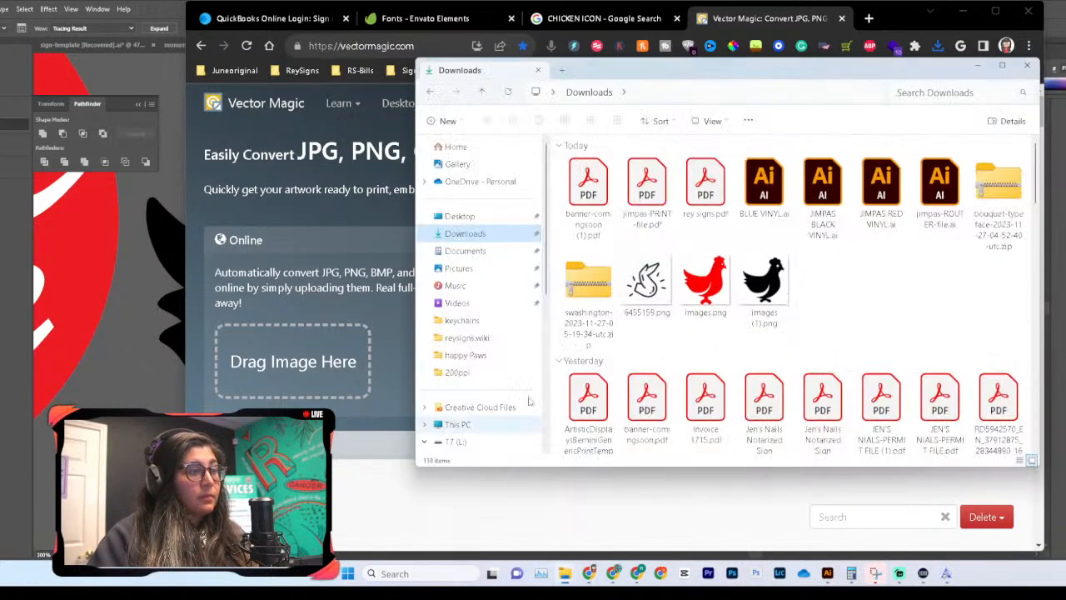
drag(764, 287, 375, 325)
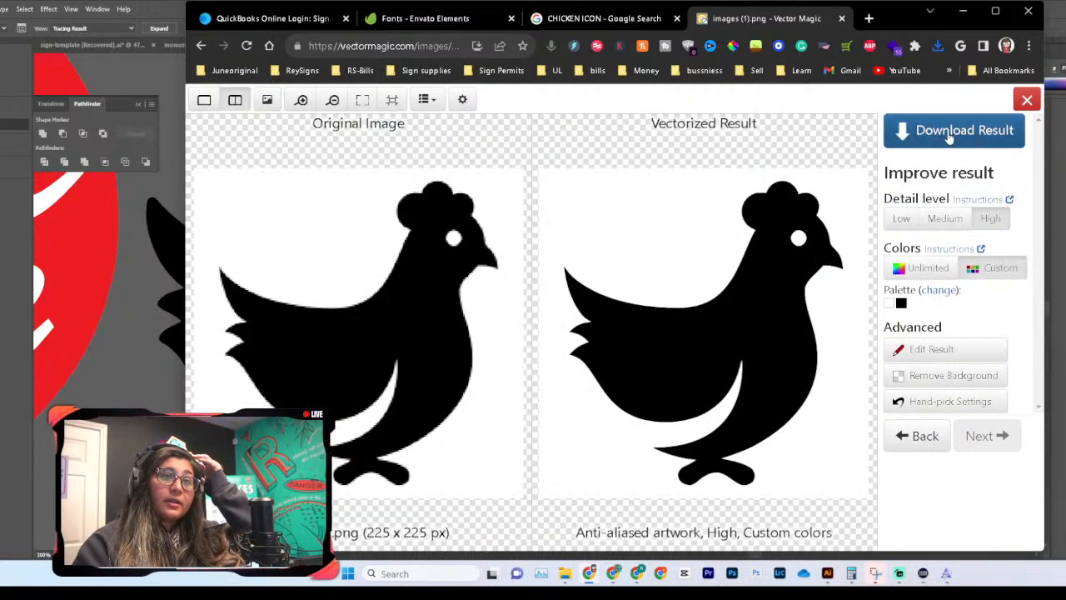
Step: Download the vectorized chicken as the fill-only SVG and open images (1).svg in Illustrator
click(950, 134)
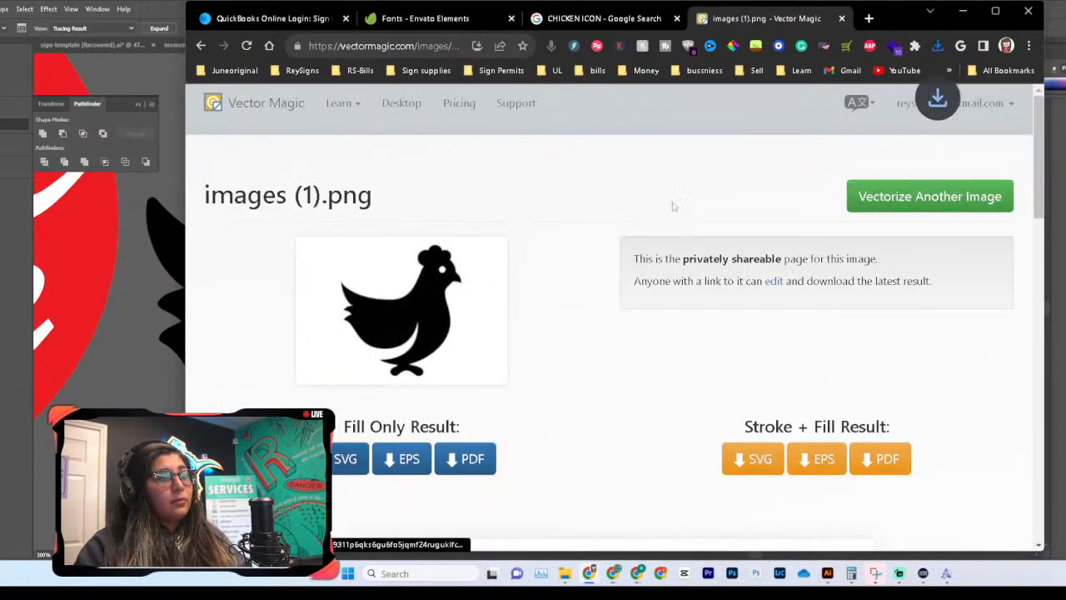
click(938, 46)
click(907, 104)
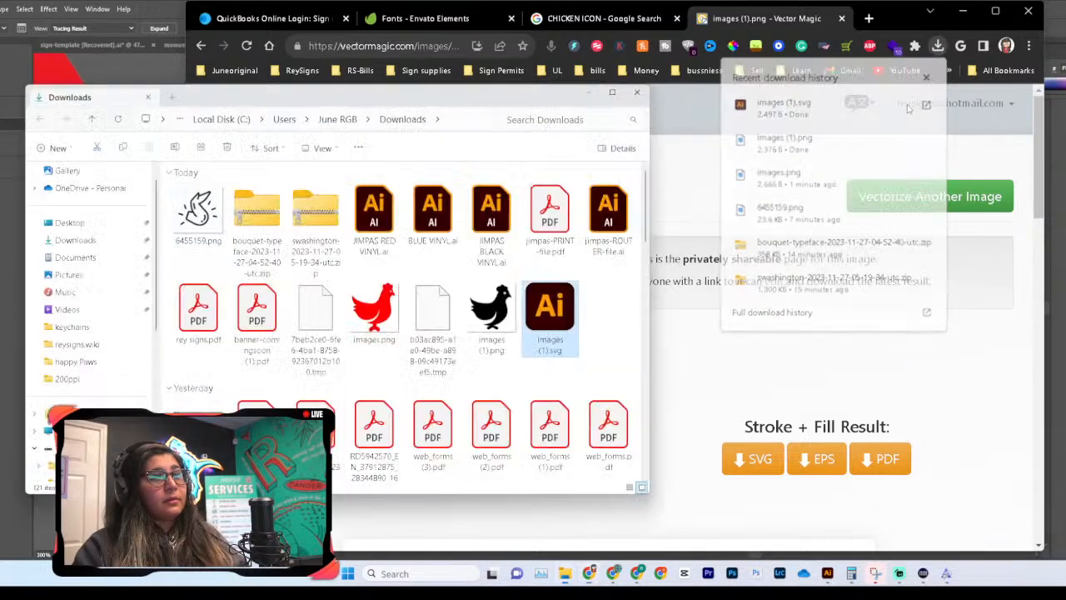
double_click(547, 312)
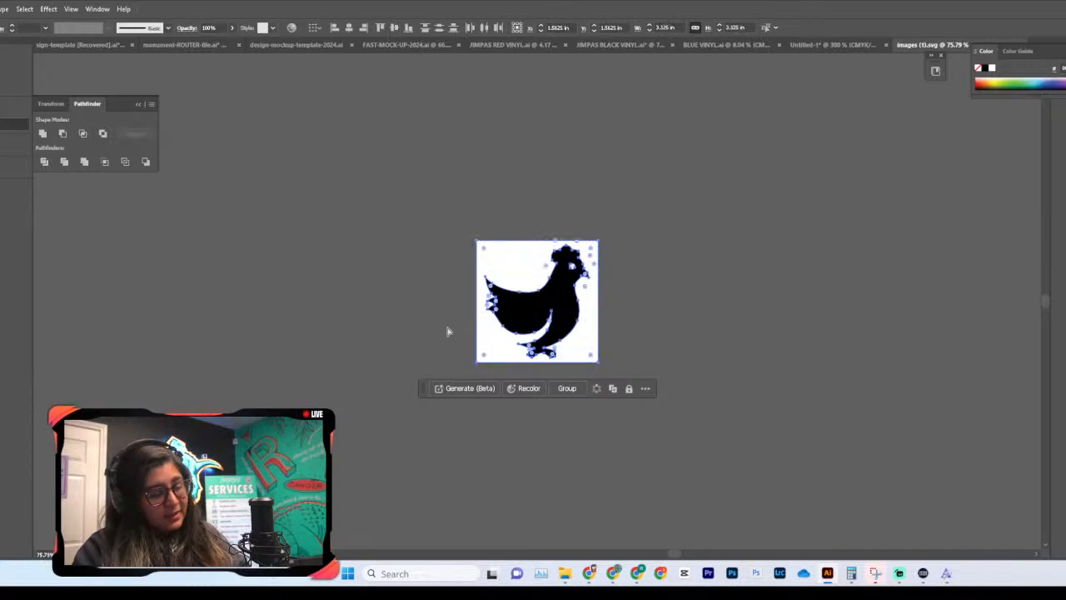
Step: Return to the Untitled-1 badge document and delete both traced chickens and the curved "ATL WING SPOT" text beside the badge
click(819, 48)
scroll(647, 236, left, 4)
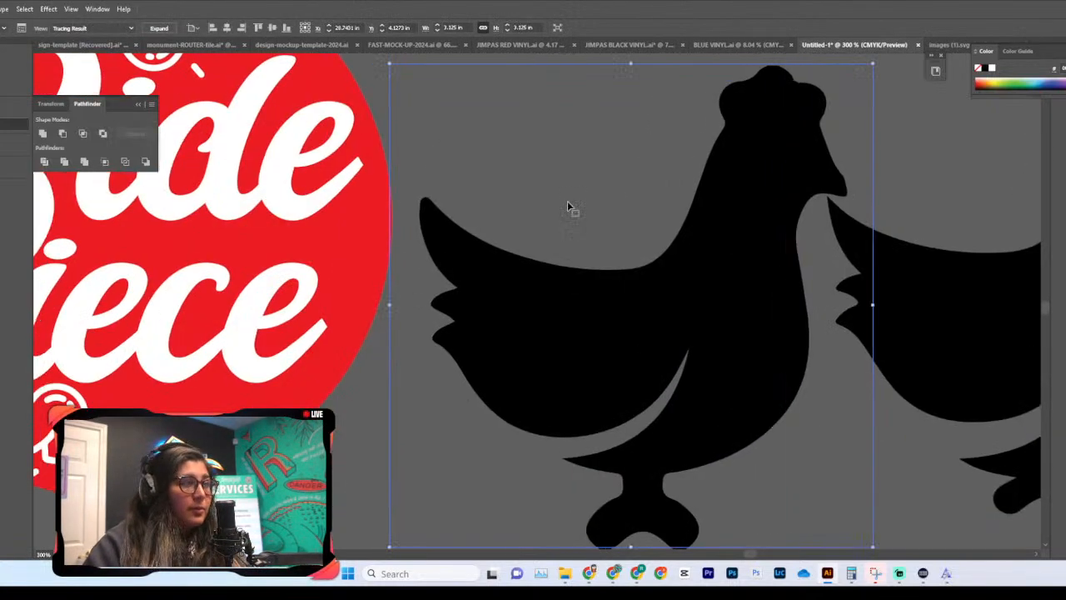
double_click(567, 202)
key(ctrl+minus)
key(ctrl+minus)
key(ctrl+minus)
key(ctrl+minus)
double_click(752, 240)
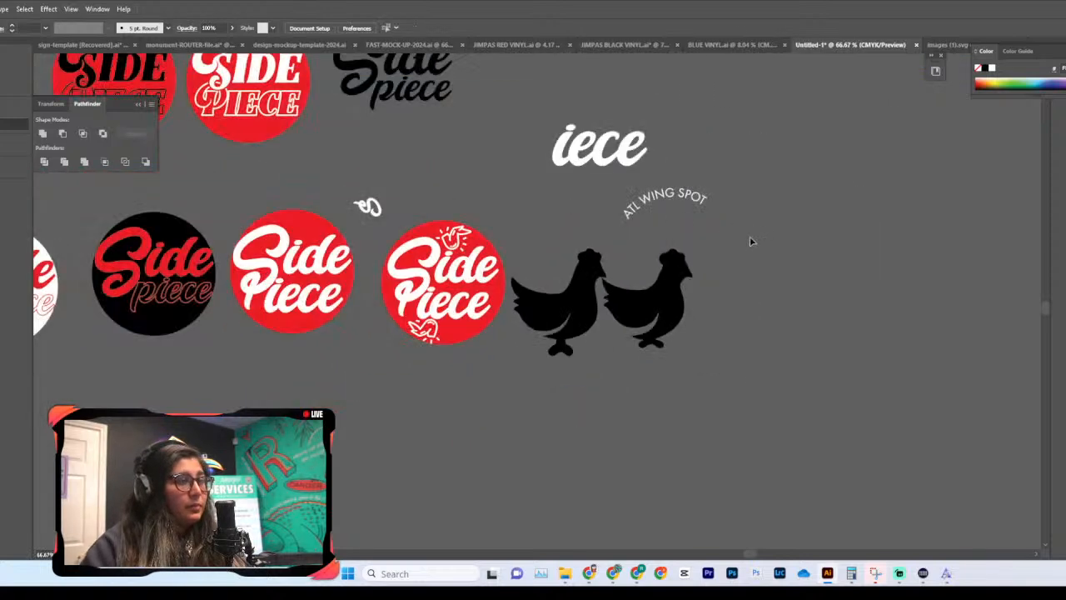
drag(577, 376, 512, 419)
drag(796, 277, 542, 375)
key(Delete)
click(626, 154)
key(ctrl+z)
click(766, 230)
click(561, 357)
key(Delete)
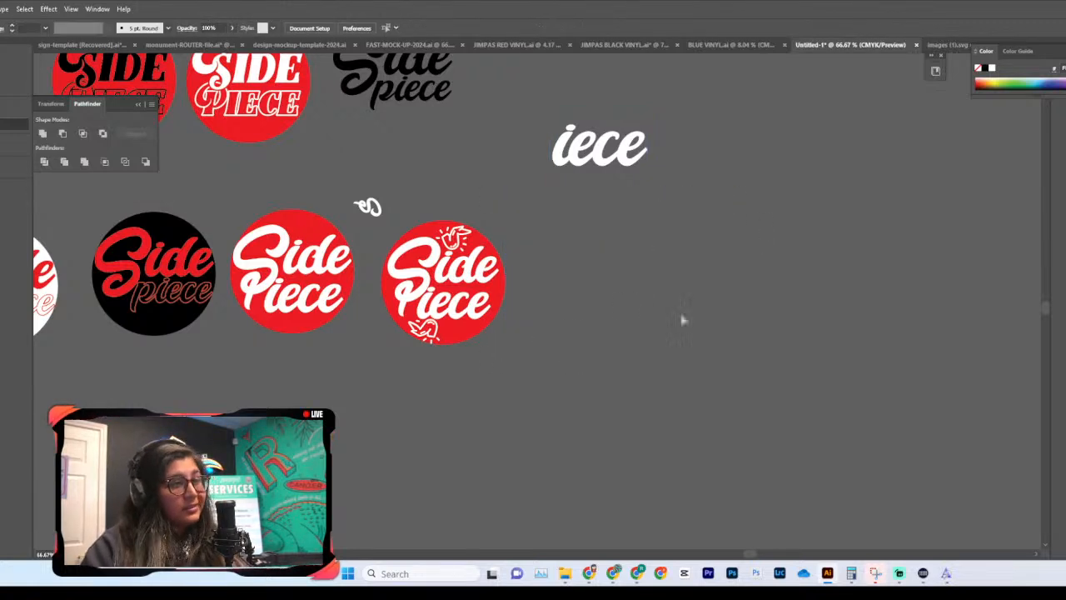
Step: Restore the deleted chickens and curved text, and move both traced chickens below the row of badges
key(ctrl+z)
click(723, 307)
drag(662, 307, 674, 513)
key(ctrl+z)
drag(561, 308, 510, 468)
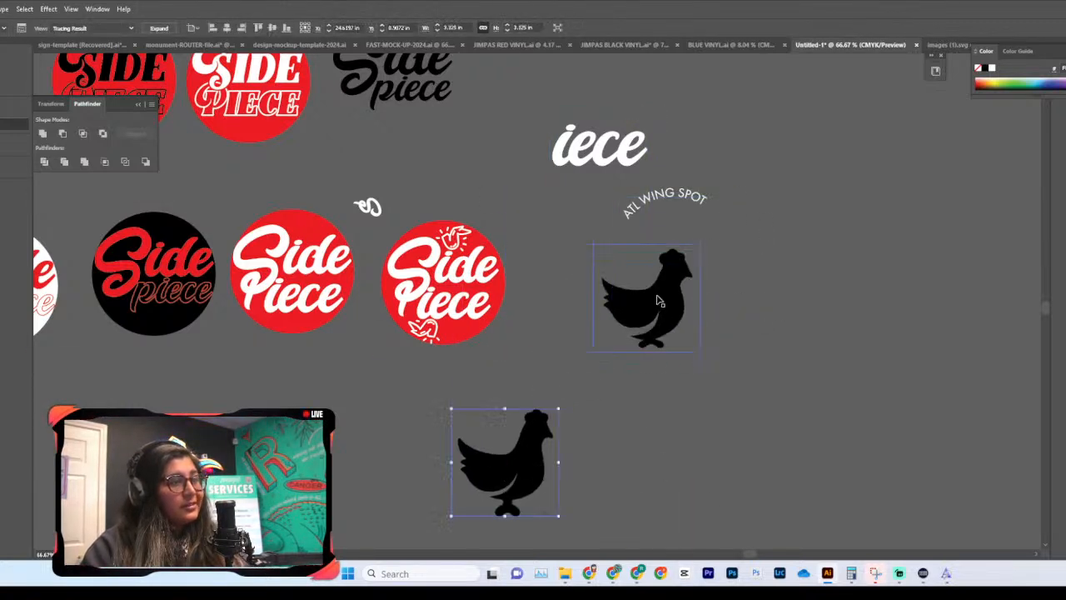
drag(658, 300, 392, 506)
Step: Paste the vectorized chicken beside the wing-icon badge and delete its white background square
click(609, 411)
key(ctrl+v)
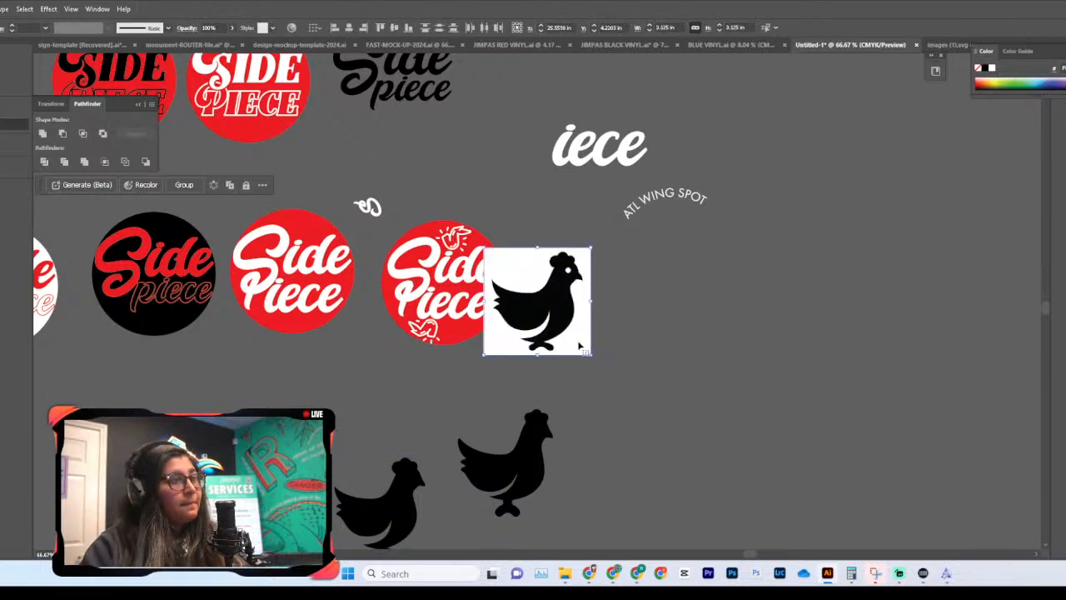
drag(581, 344, 666, 357)
double_click(620, 281)
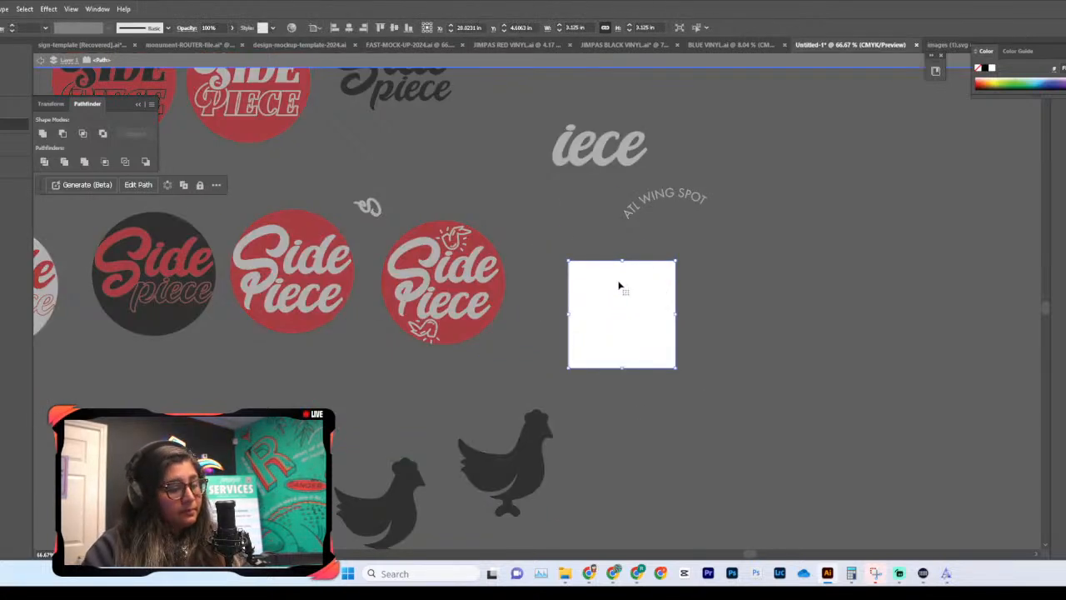
key(Delete)
key(Escape)
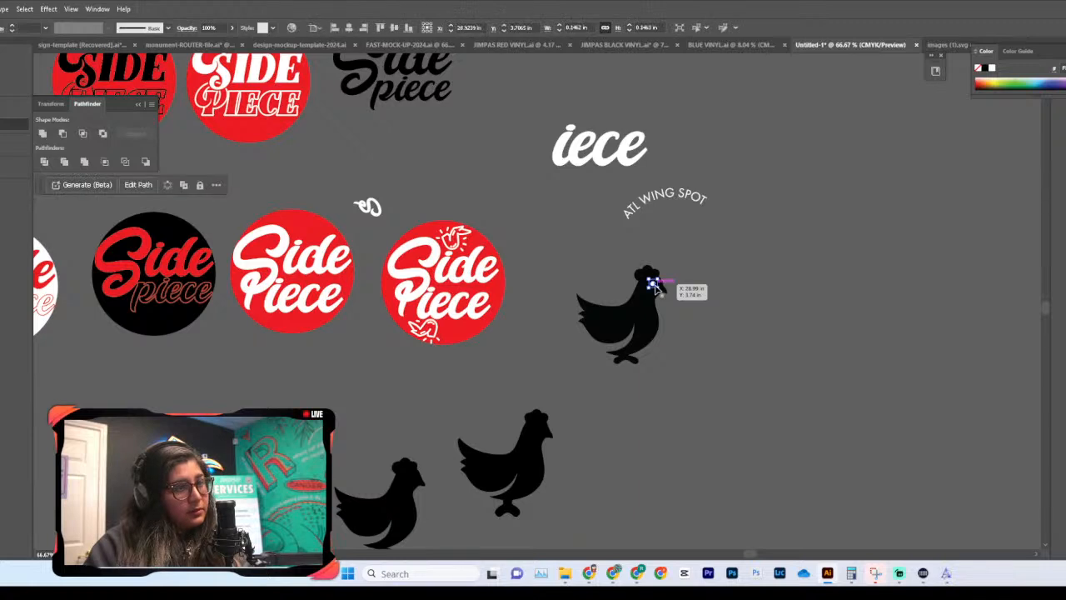
Step: Move the curved "ATL WING SPOT" text and the loose "iece" text away from the pasted chicken
click(726, 305)
click(718, 282)
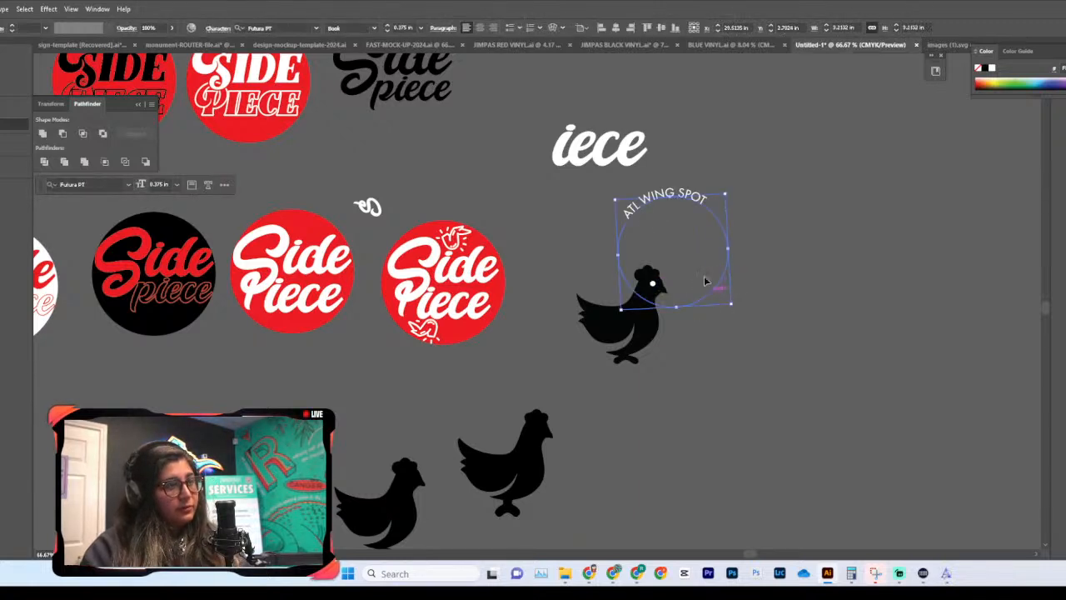
click(747, 171)
drag(671, 198, 812, 136)
drag(742, 181, 590, 331)
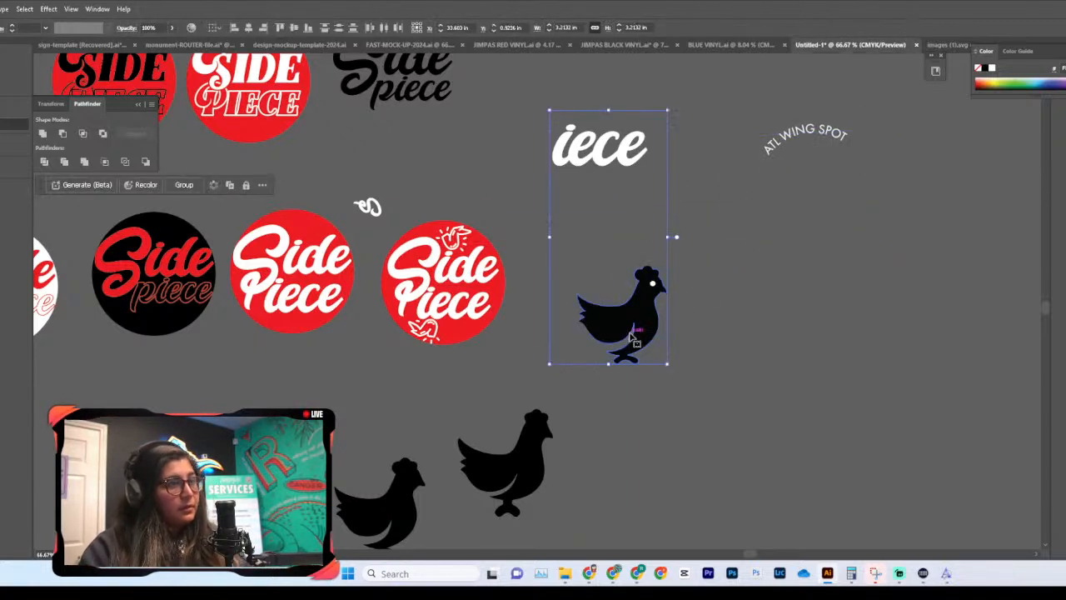
click(911, 376)
drag(642, 163, 903, 162)
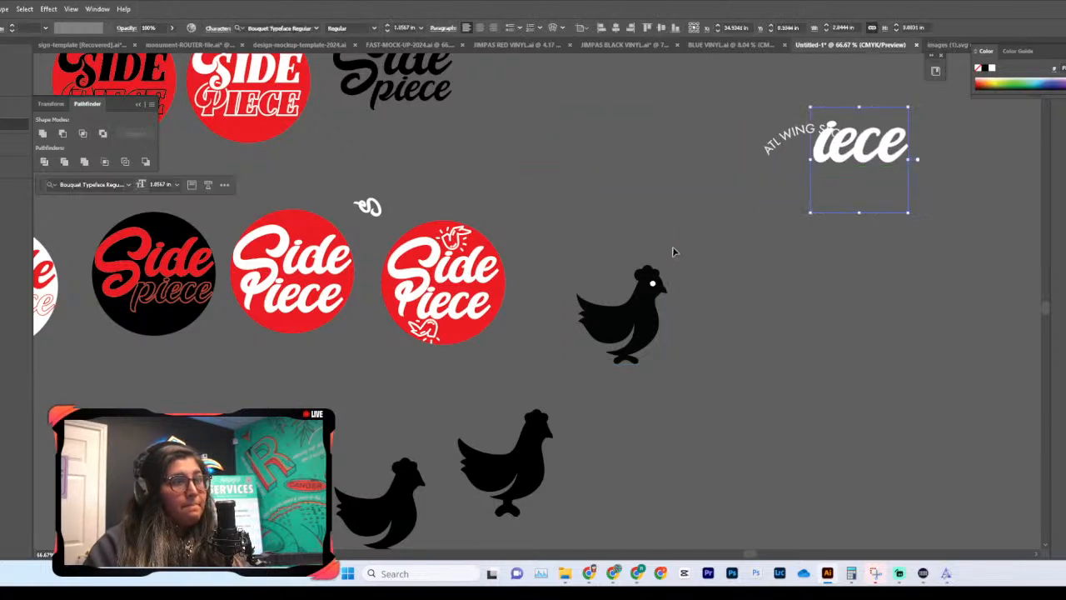
Step: Delete the white eye shape from the pasted chicken so the eye is a see-through hole
drag(675, 247, 534, 433)
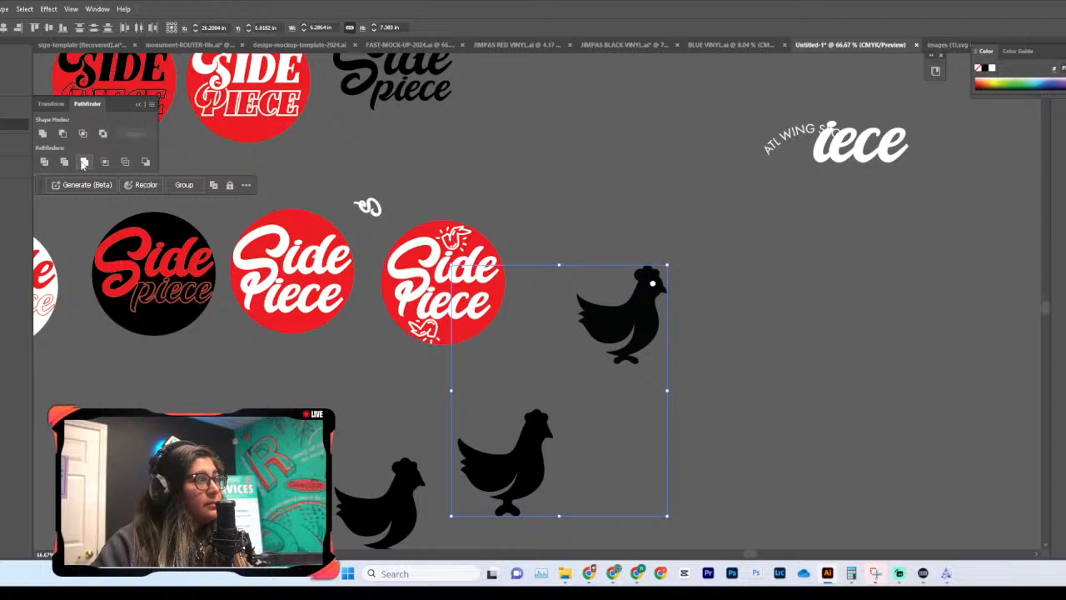
click(627, 215)
click(653, 352)
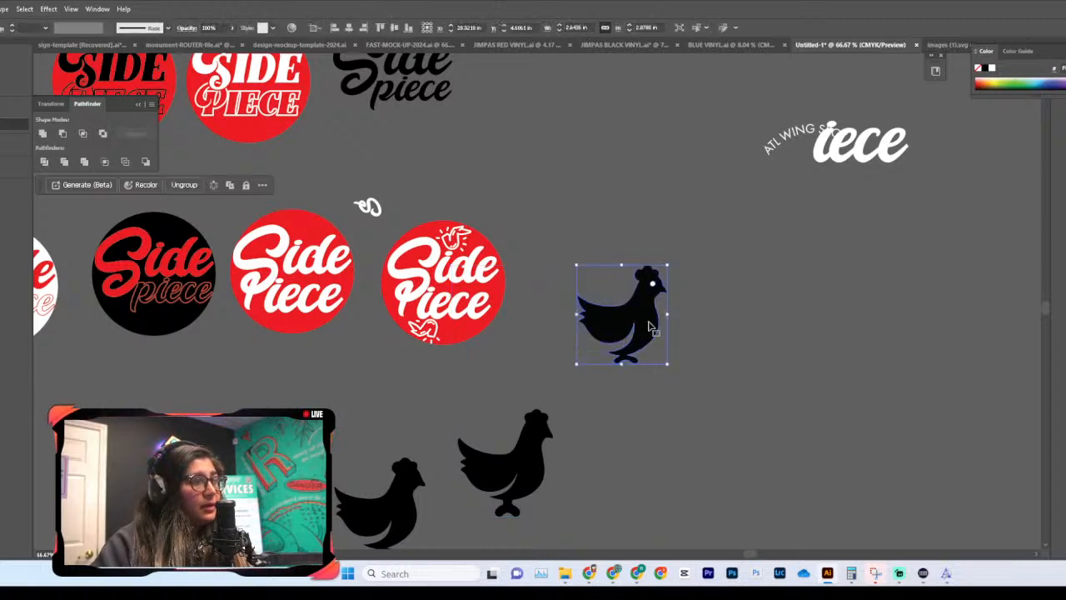
double_click(654, 286)
click(797, 333)
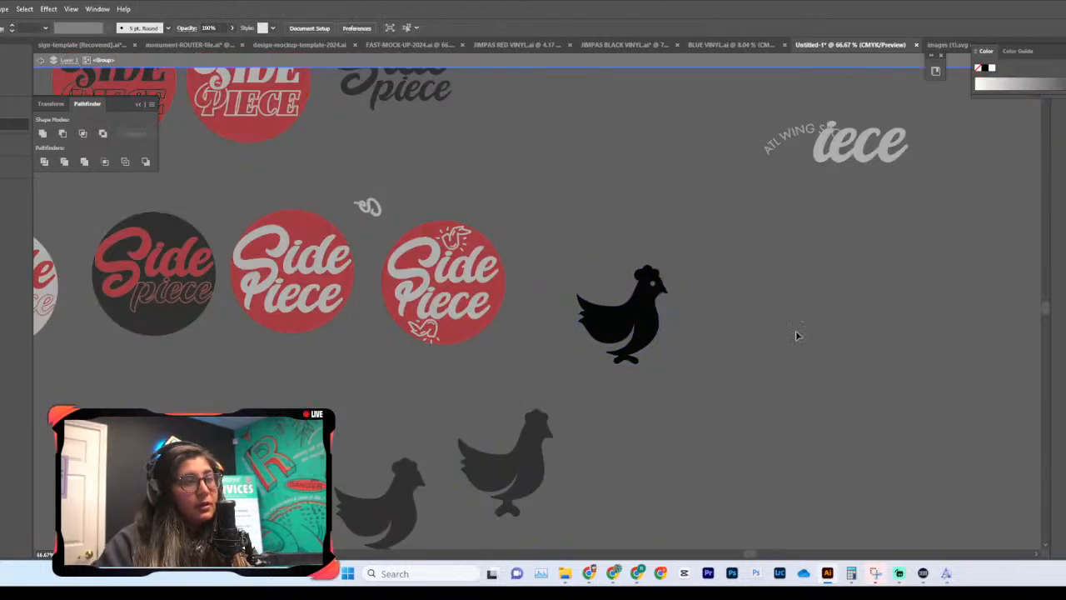
double_click(763, 341)
Step: Scale the pasted chicken down to about 1.8 in wide and place it just above the wing-icon badge
drag(628, 271, 452, 274)
key(ctrl+minus)
key(ctrl+minus)
key(ctrl+minus)
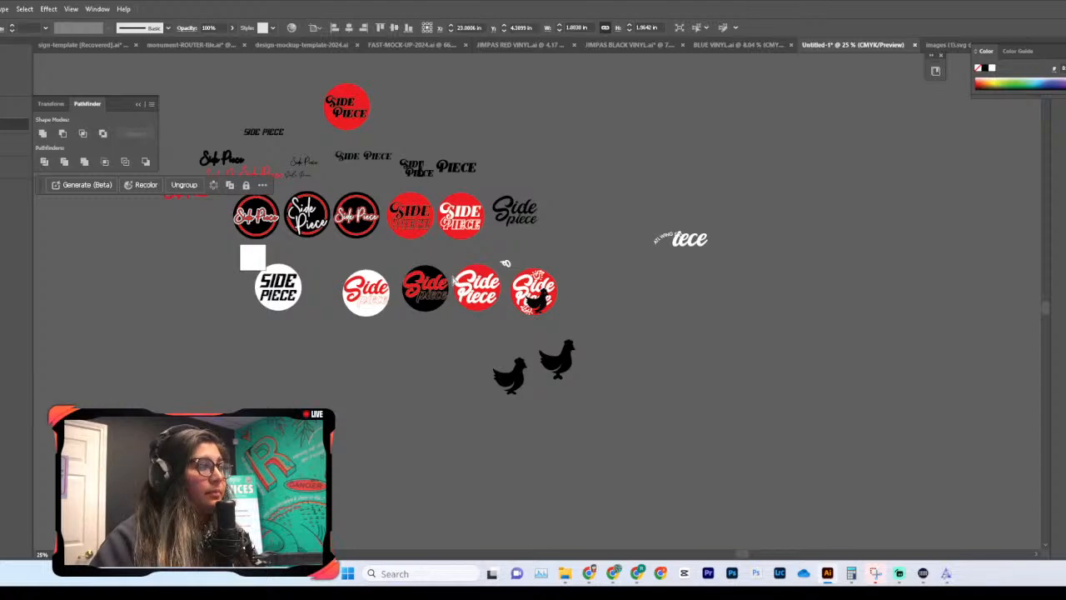
alt+scroll(453, 280, up, 4)
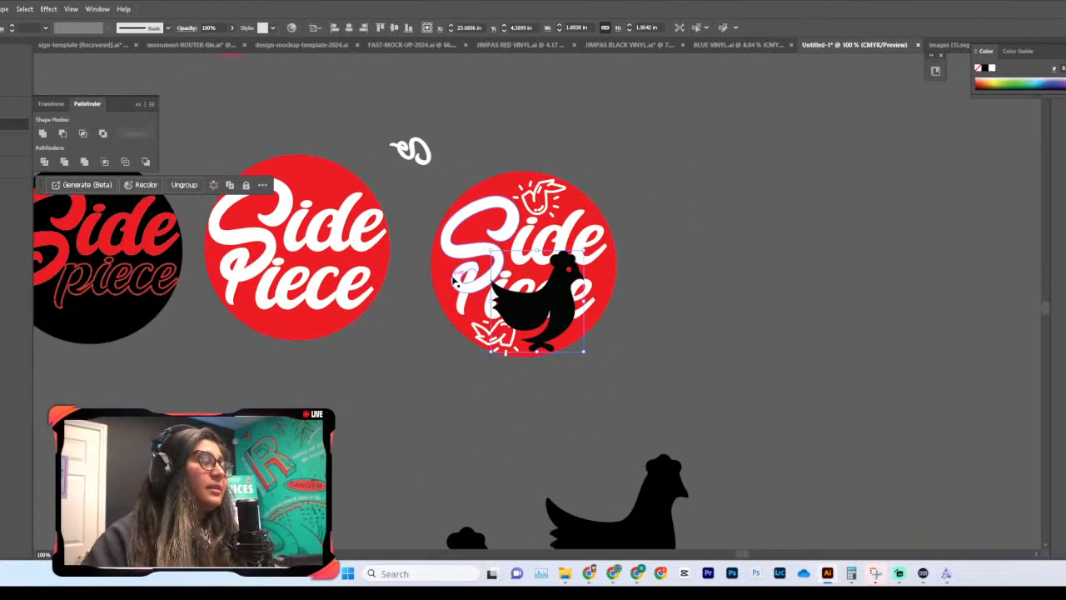
drag(564, 325, 634, 184)
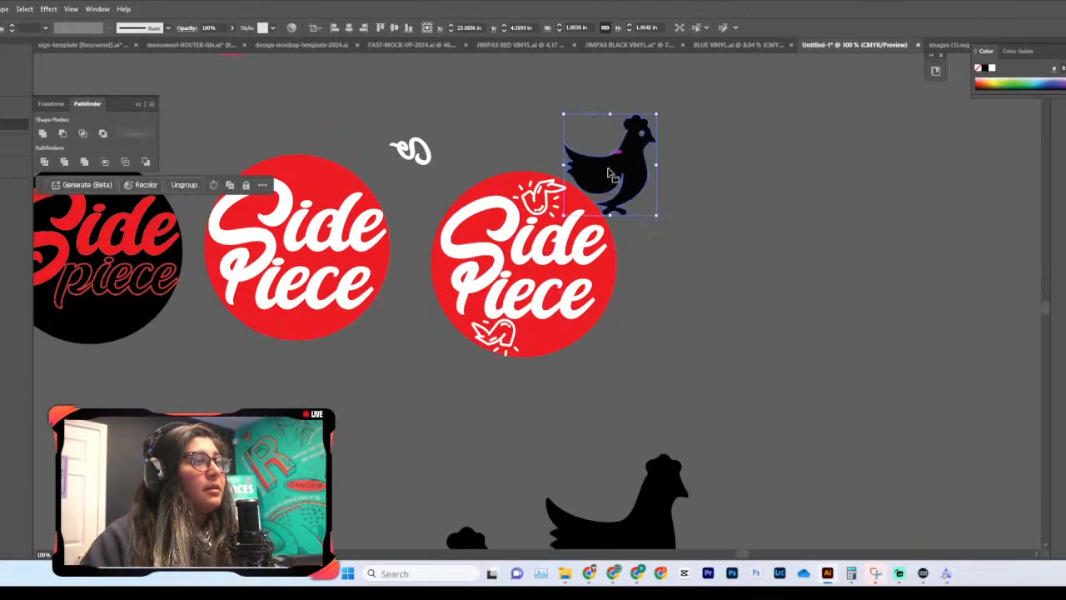
Step: Duplicate the whole wing-icon badge and place the copy beside the original
scroll(634, 185, up, 2)
drag(643, 290, 446, 437)
alt+drag(477, 390, 716, 390)
alt+scroll(715, 389, up, 6)
alt+scroll(716, 390, down, 5)
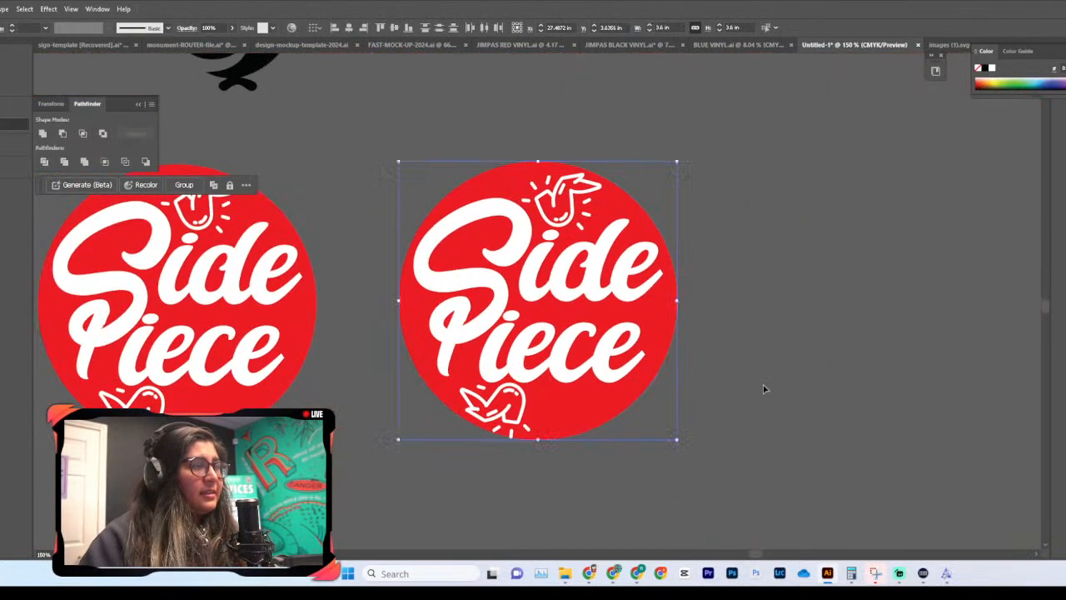
scroll(765, 389, right, 3)
click(610, 393)
scroll(610, 392, left, 2)
scroll(610, 393, up, 1)
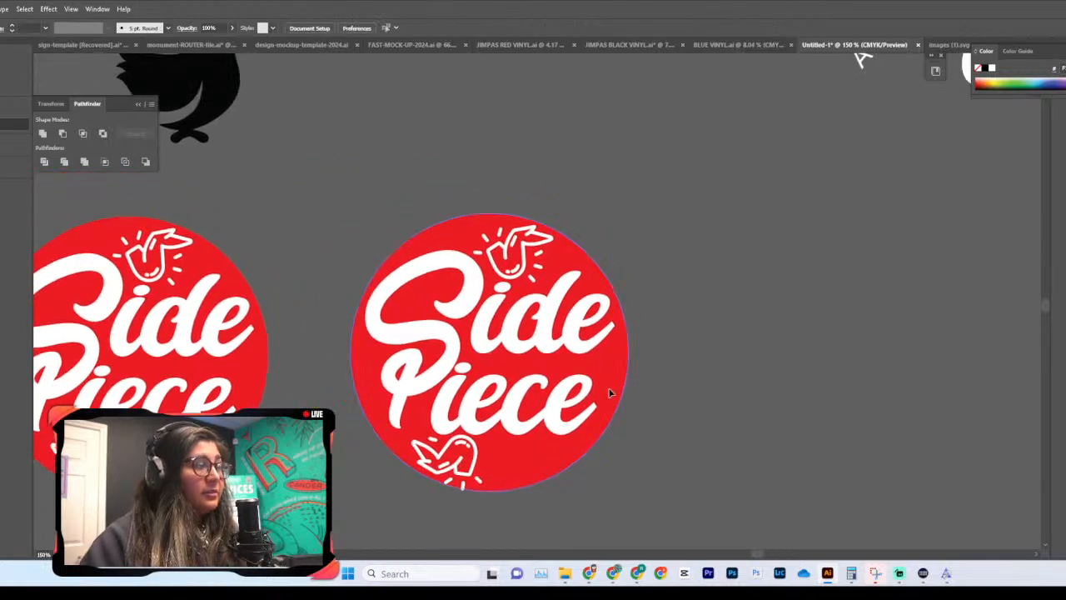
Step: Move the chicken next to the duplicate badge and take both wing icons off that badge, parking them above it
drag(213, 78, 780, 351)
click(454, 471)
drag(455, 472, 484, 153)
drag(512, 250, 584, 125)
Step: Enlarge the chicken to nearly fill the duplicate badge and bring the "Side Piece" lettering to the front
drag(763, 301, 493, 370)
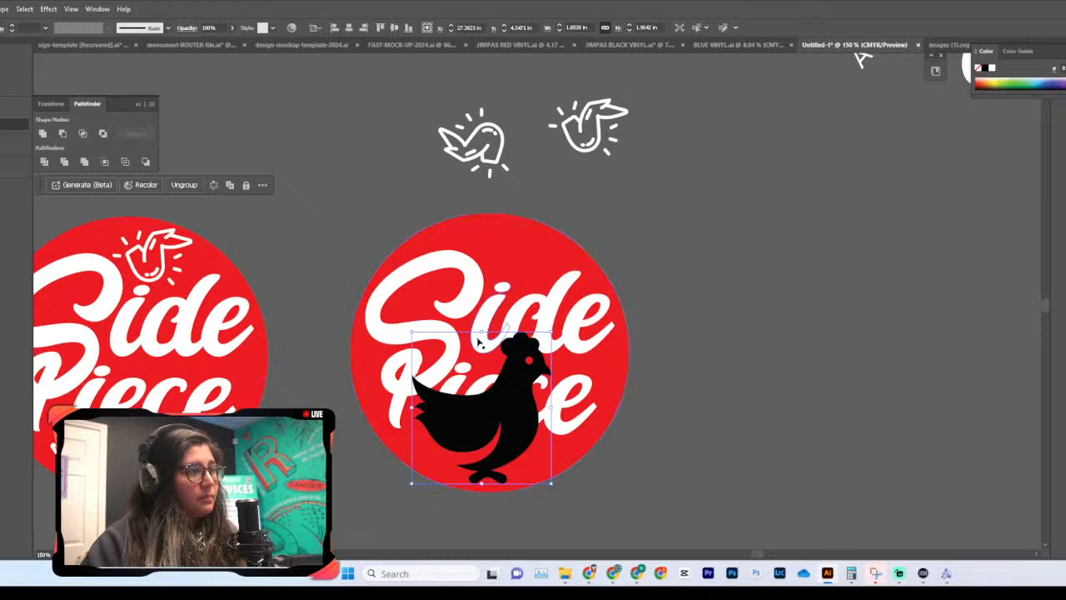
drag(480, 334, 489, 234)
click(636, 255)
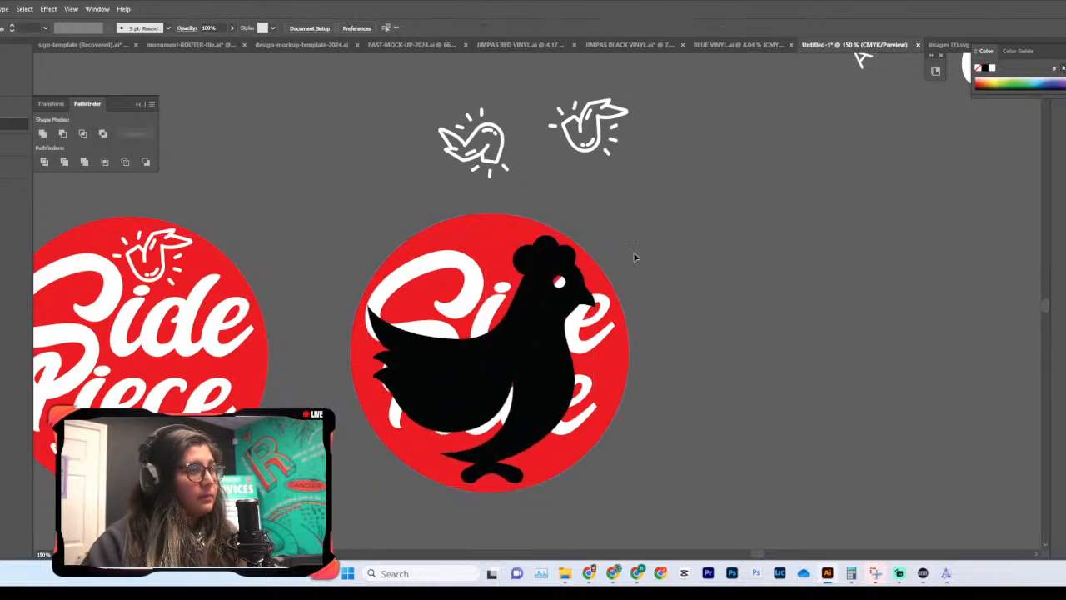
click(577, 408)
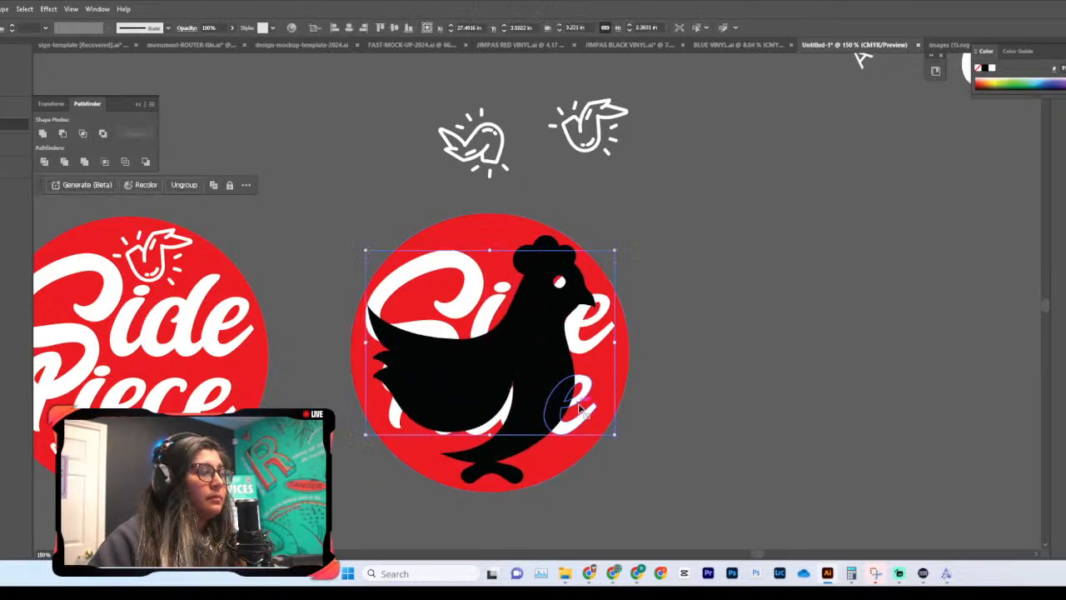
right_click(578, 408)
mouse_move(676, 340)
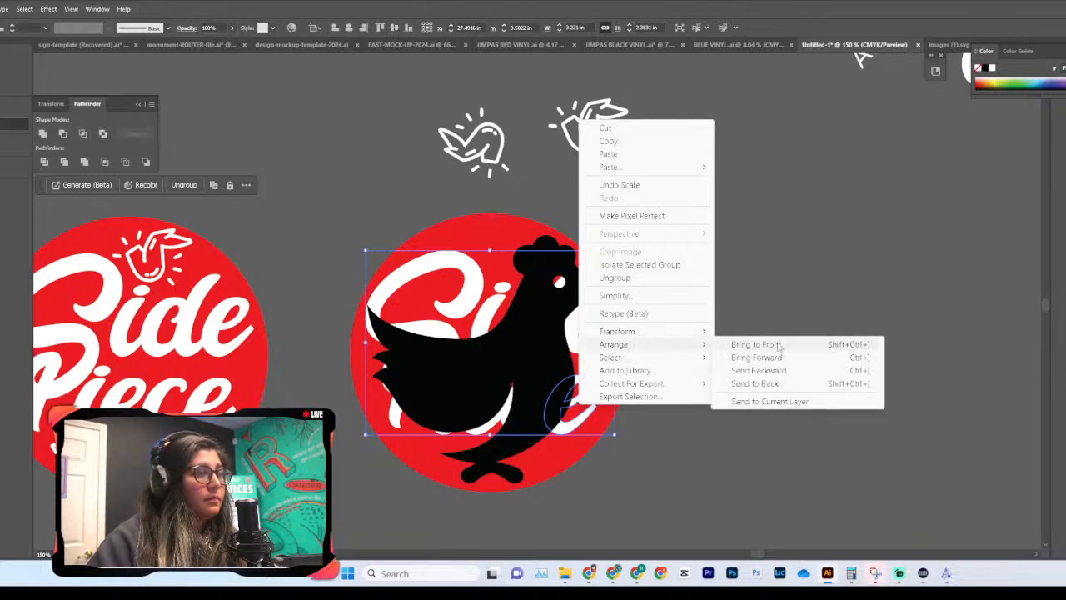
click(756, 344)
click(765, 374)
Step: Shrink the chicken to about 0.59 in wide and place it above the "i" of "Side"
scroll(755, 392, down, 1)
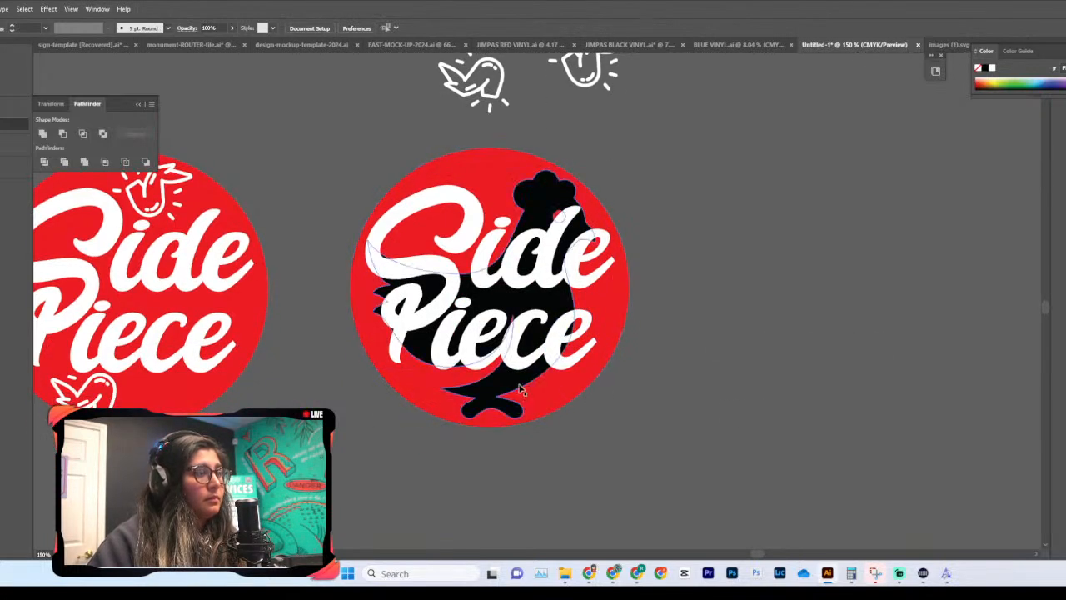
click(488, 215)
drag(483, 171, 508, 197)
click(691, 371)
scroll(692, 371, down, 1)
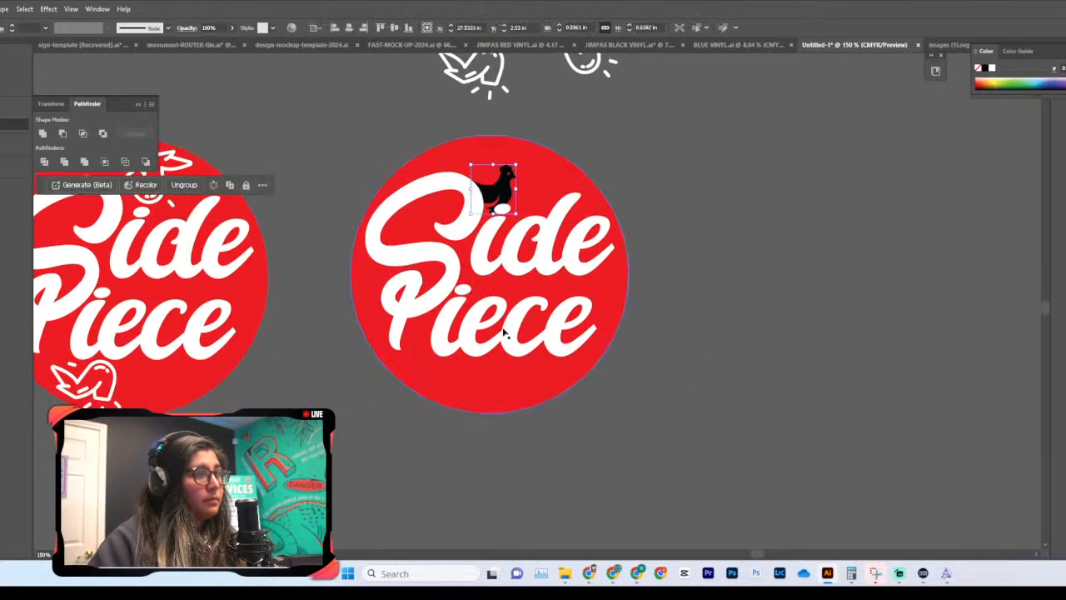
Step: Lower the lettering slightly in the badge and resize the chicken to about 0.79 in wide above the "i"
mouse_move(513, 266)
mouse_down()
mouse_move(513, 291)
mouse_move(507, 275)
mouse_up()
click(491, 188)
drag(495, 214, 530, 207)
scroll(690, 252, up, 1)
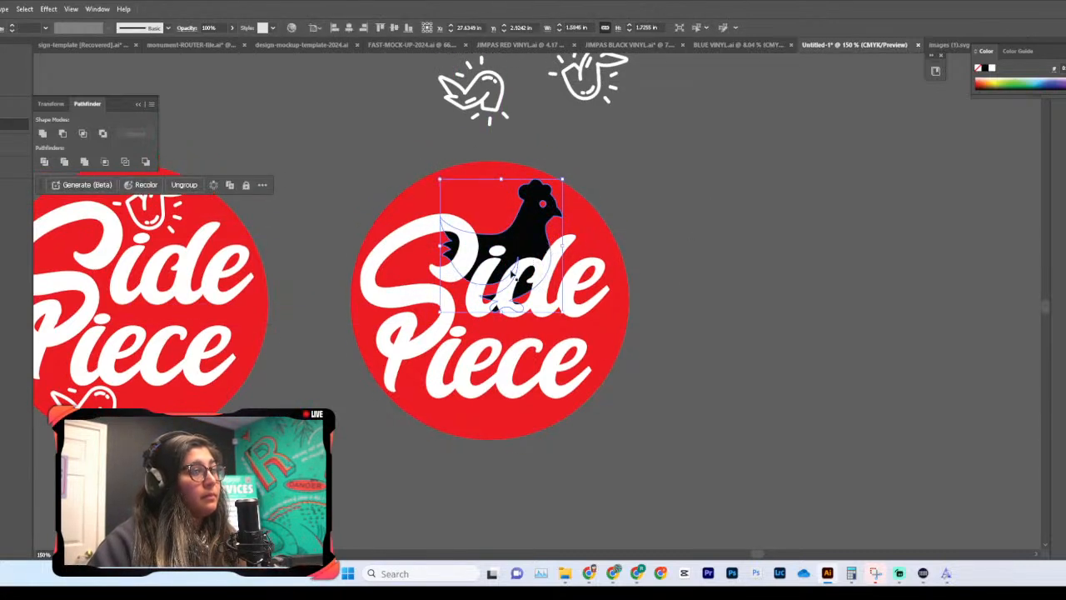
drag(500, 312, 515, 215)
click(683, 244)
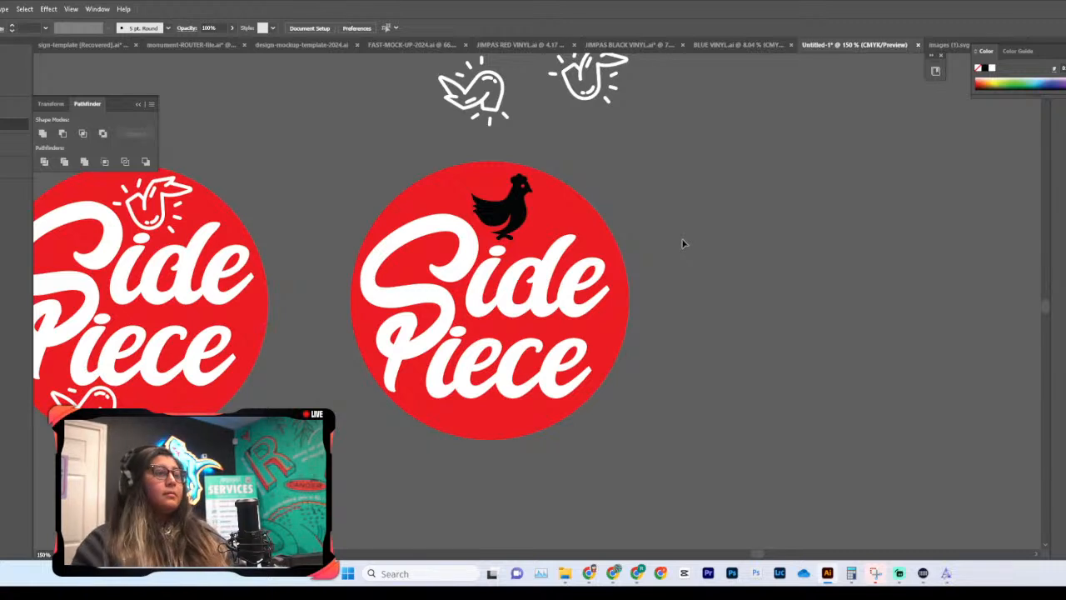
Step: Recolor the badge's chicken white and check the badge next to the other variations
click(501, 207)
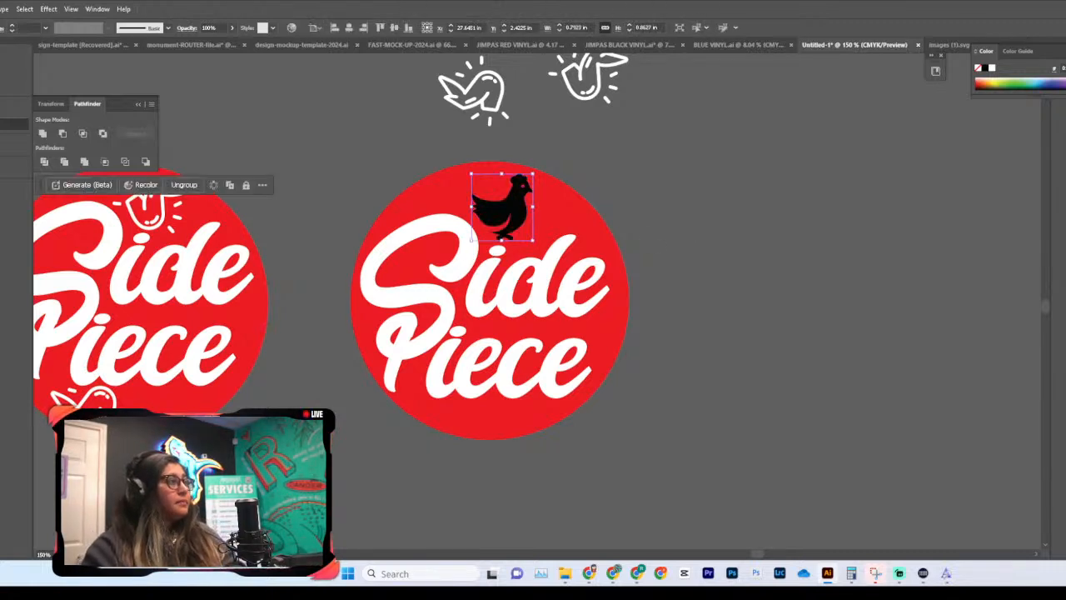
click(991, 68)
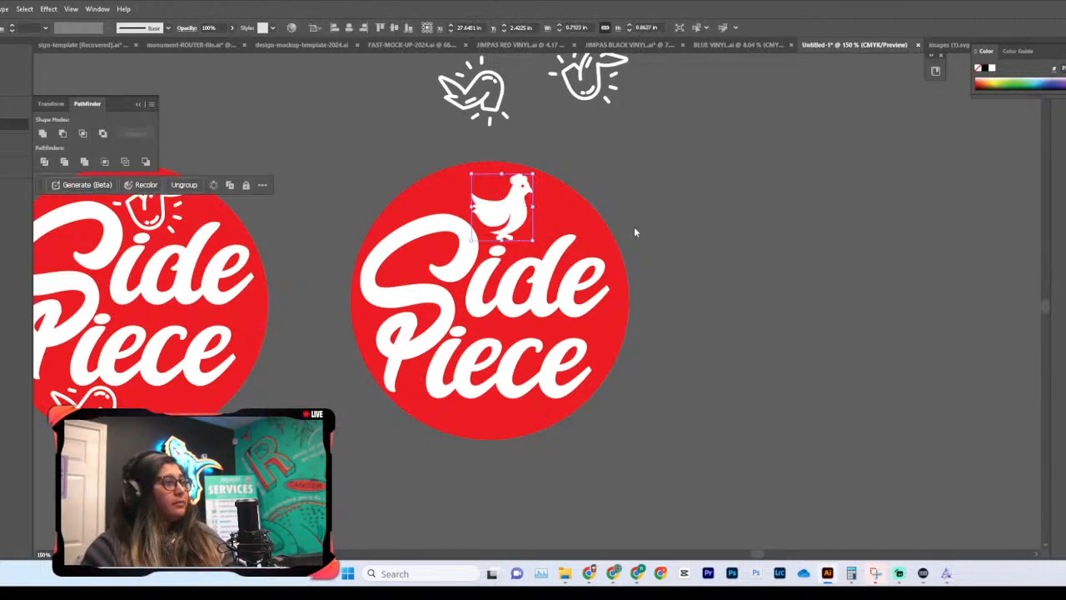
click(722, 247)
key(ctrl+minus)
key(ctrl+minus)
key(ctrl+minus)
key(ctrl+equal)
key(ctrl+equal)
key(ctrl+equal)
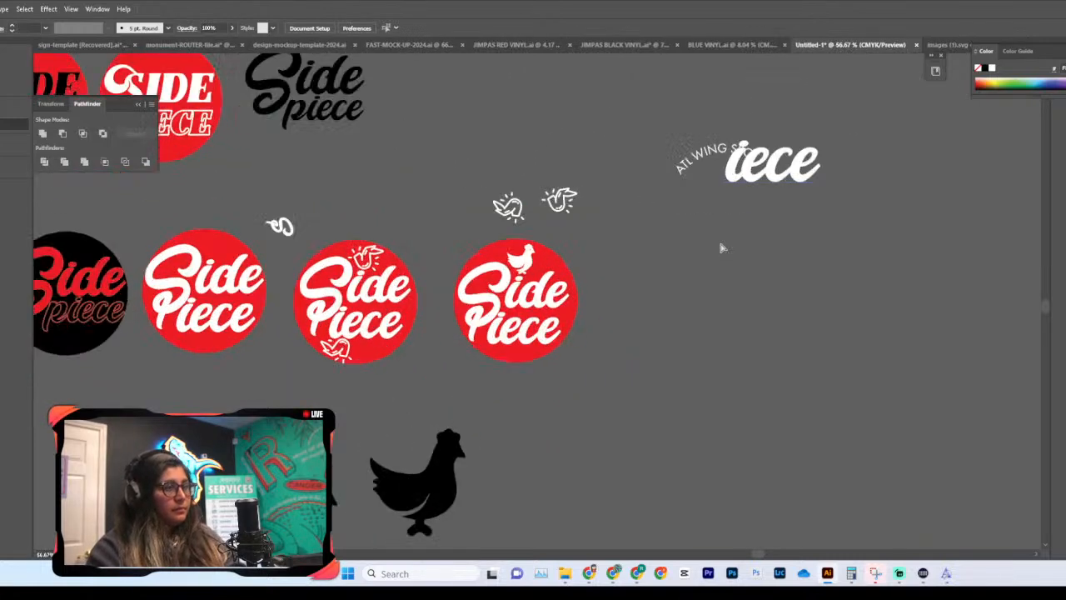
Step: Try the "Side Piece" lettering as an outline by swapping its fill and stroke, and return it to solid white
click(514, 222)
click(571, 280)
key(shift+x)
key(shift+x)
key(shift+x)
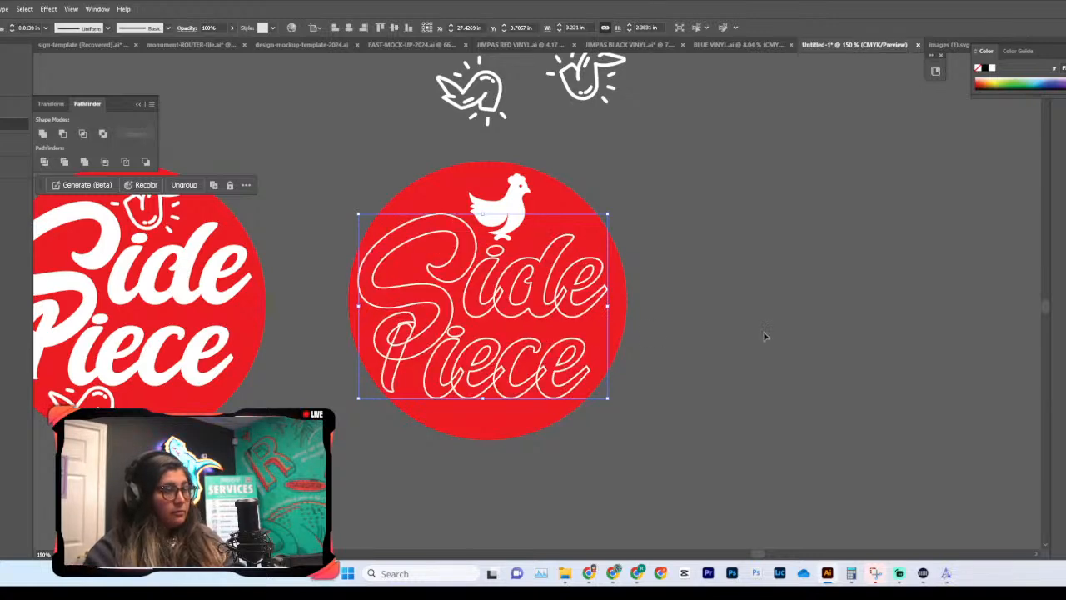
scroll(764, 336, up, 2)
key(shift+x)
scroll(717, 333, down, 2)
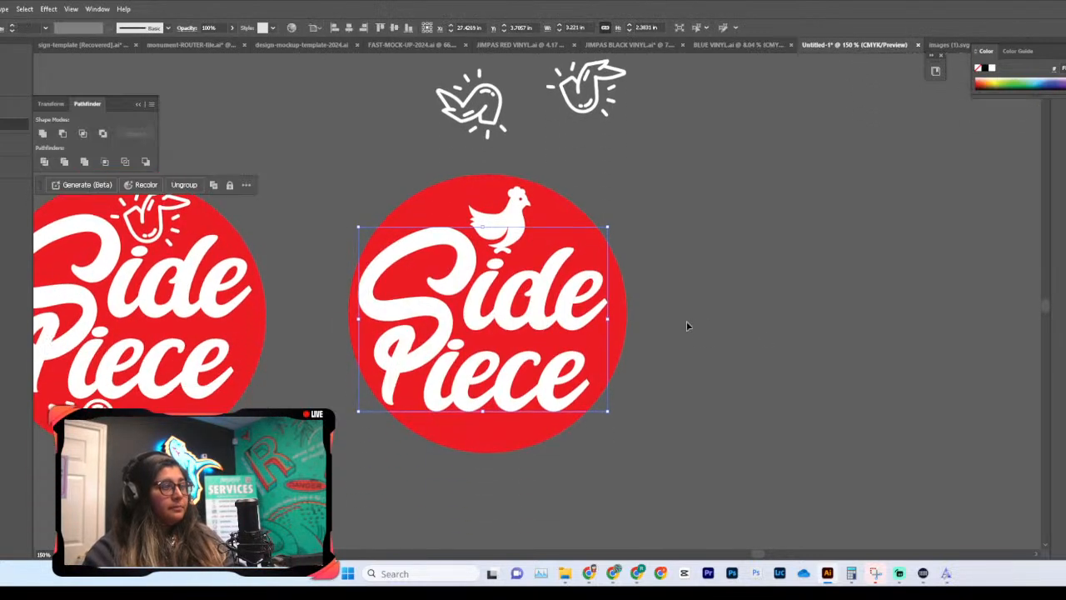
Step: Nudge the red circle of the chicken badge slightly down behind the lettering
click(653, 297)
click(519, 226)
click(584, 320)
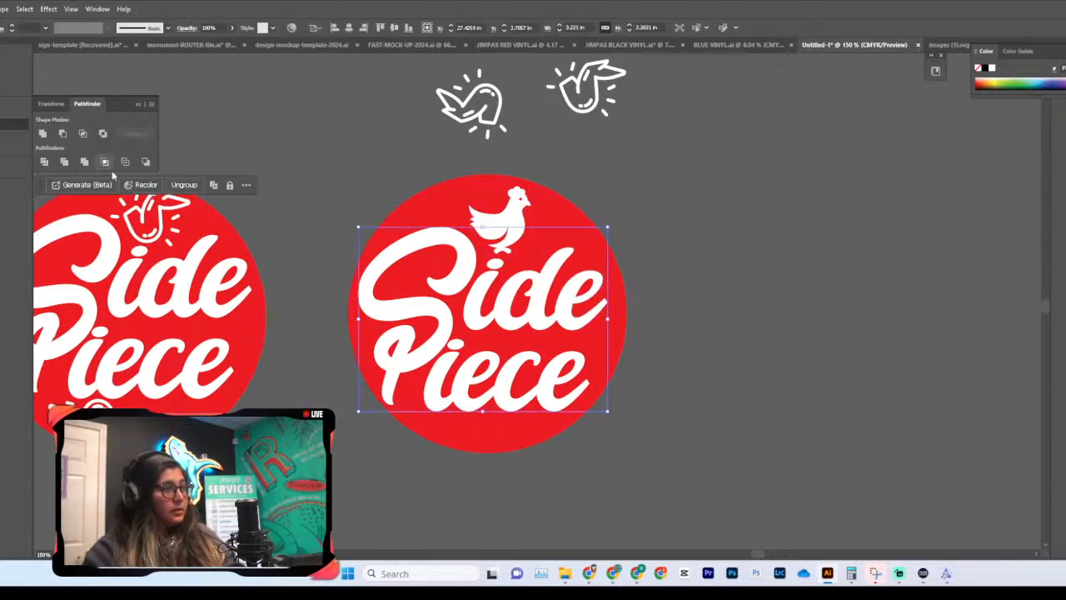
drag(500, 313, 500, 316)
click(498, 316)
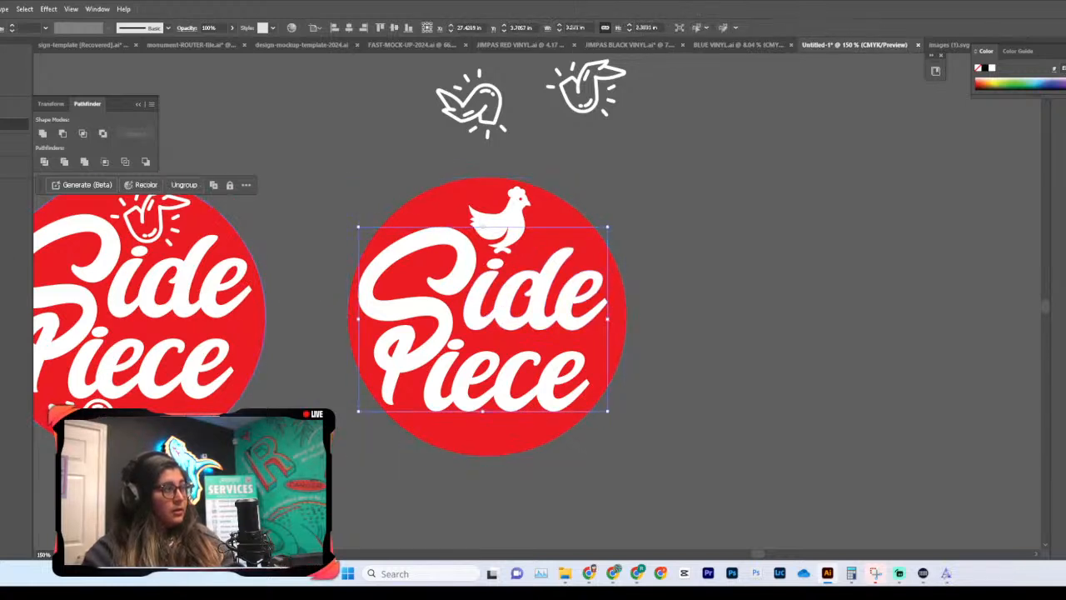
Step: Give the chicken badge's "Side Piece" lettering a thin white stroke and no fill
click(722, 266)
click(539, 320)
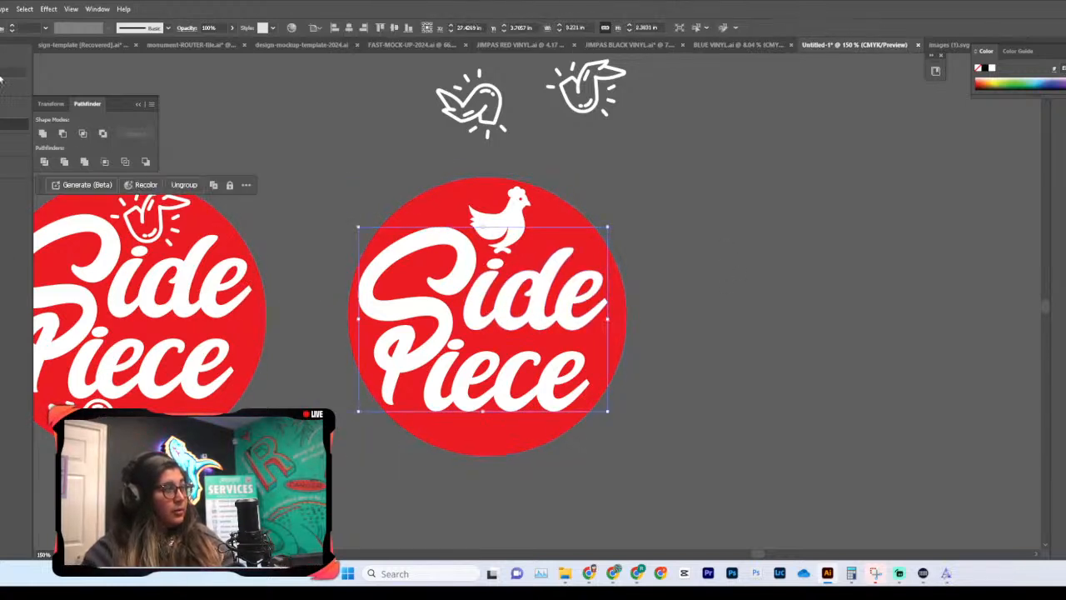
click(704, 301)
click(547, 322)
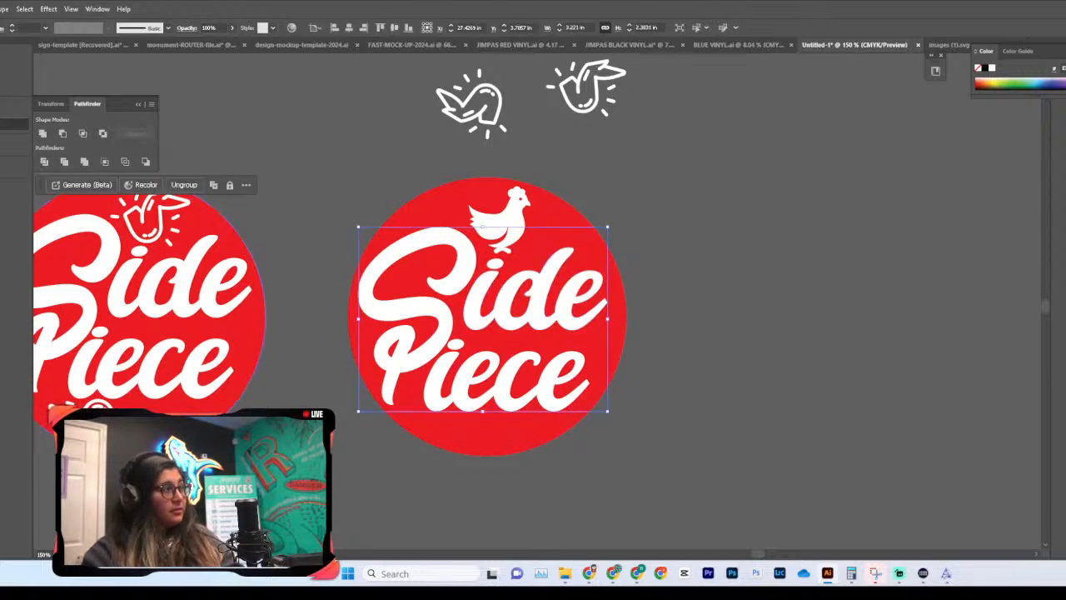
click(12, 25)
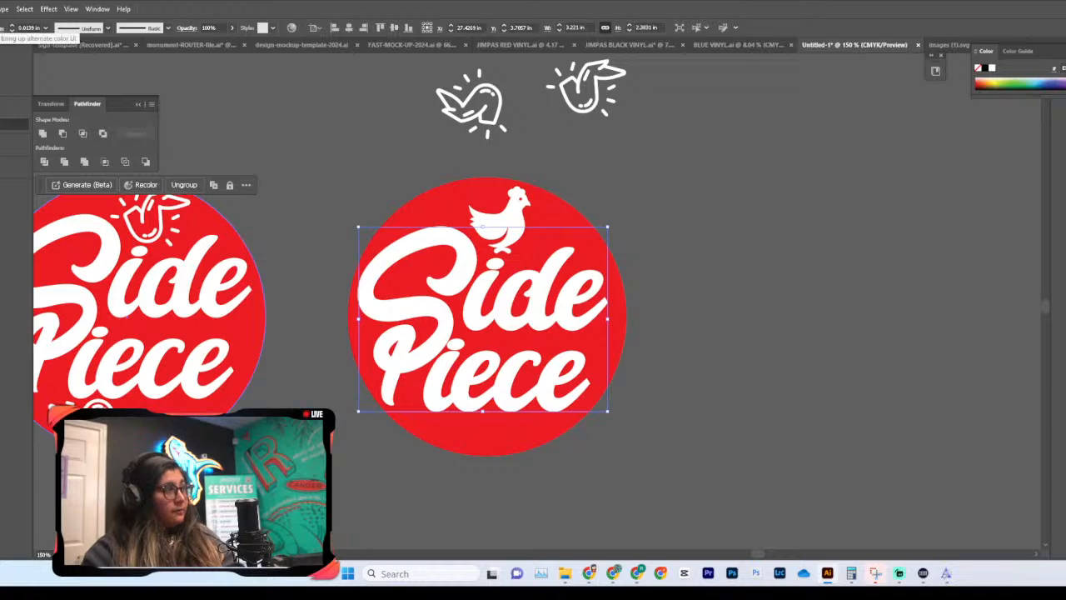
key(slash)
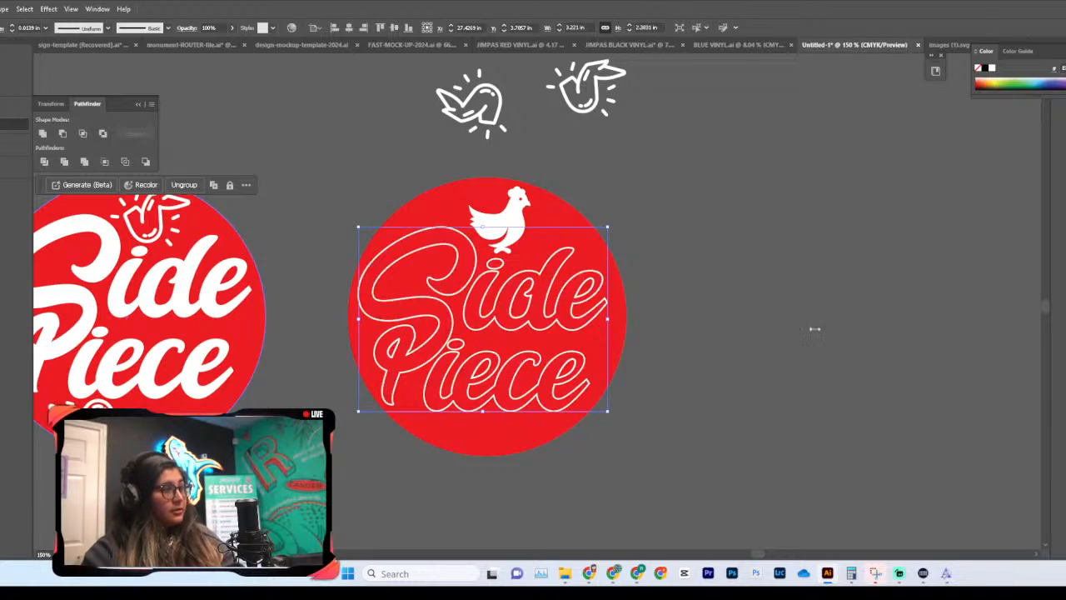
click(815, 329)
key(ctrl+minus)
key(ctrl+minus)
key(ctrl+minus)
key(ctrl+equal)
key(ctrl+equal)
key(ctrl+equal)
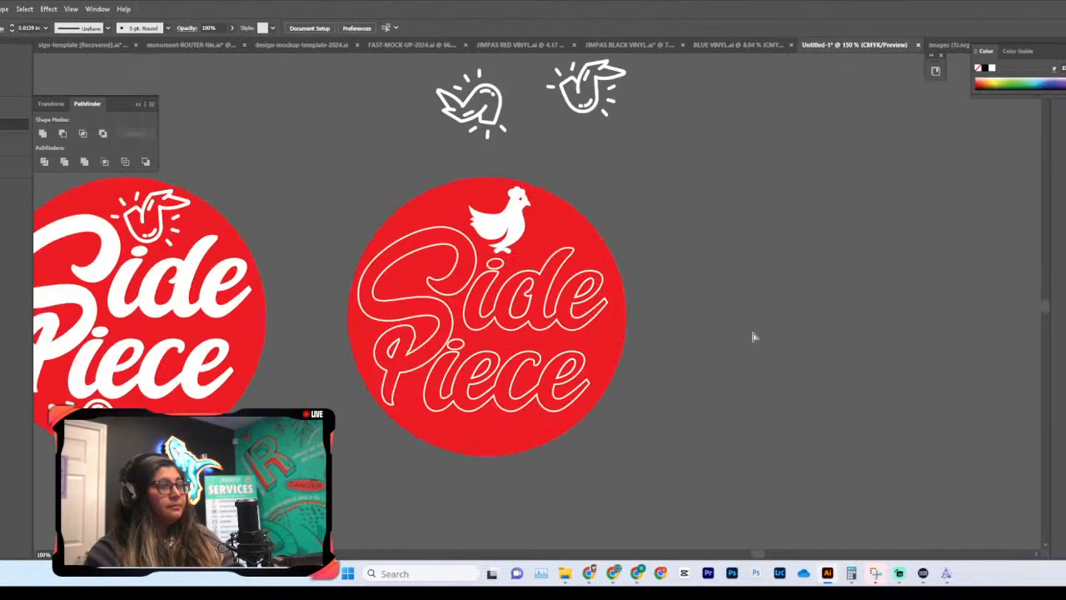
Step: Thicken the white stroke of the chicken badge's outlined "Side Piece" lettering to 0.0313 in
click(619, 346)
click(593, 318)
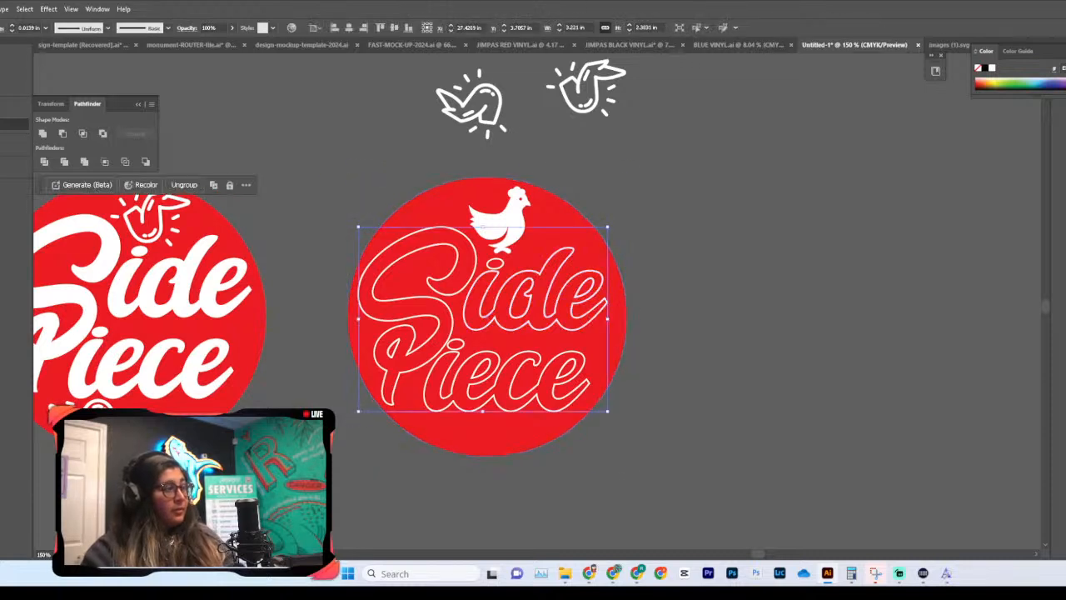
click(42, 28)
click(65, 71)
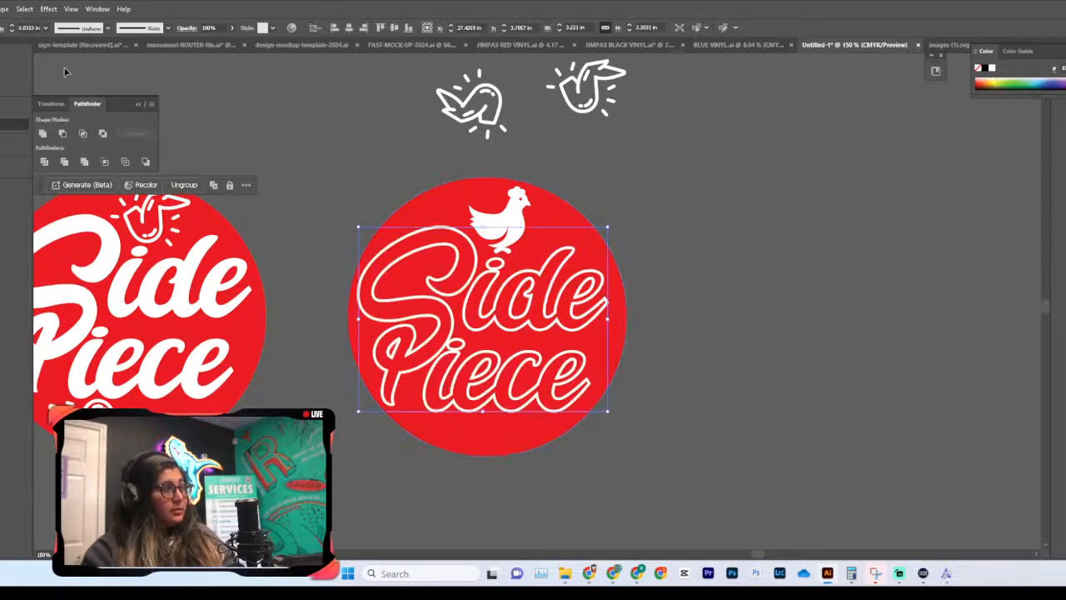
click(45, 29)
key(Escape)
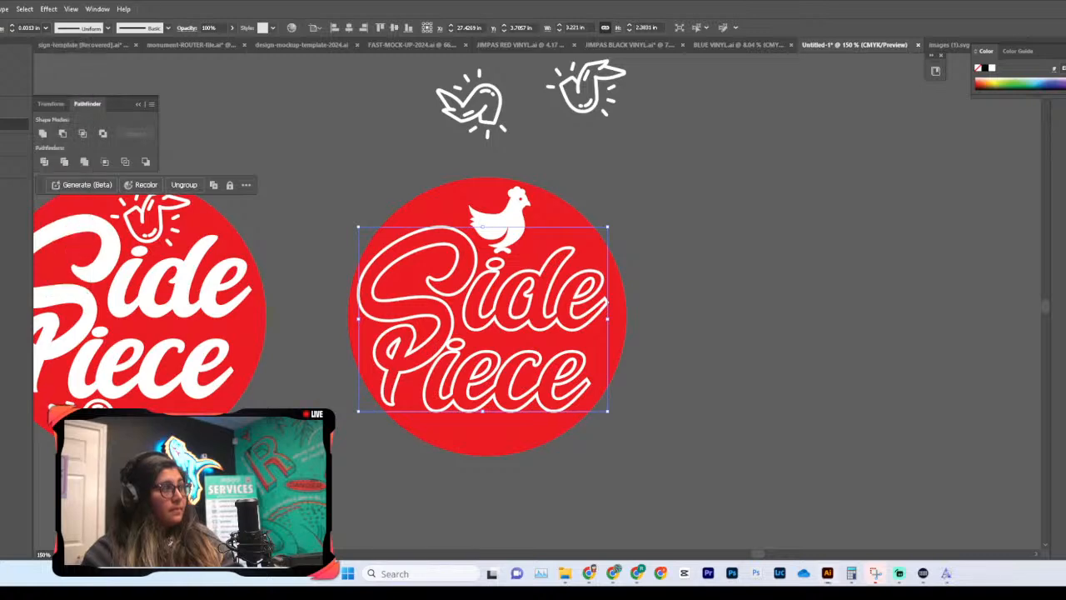
click(860, 377)
key(ctrl+equal)
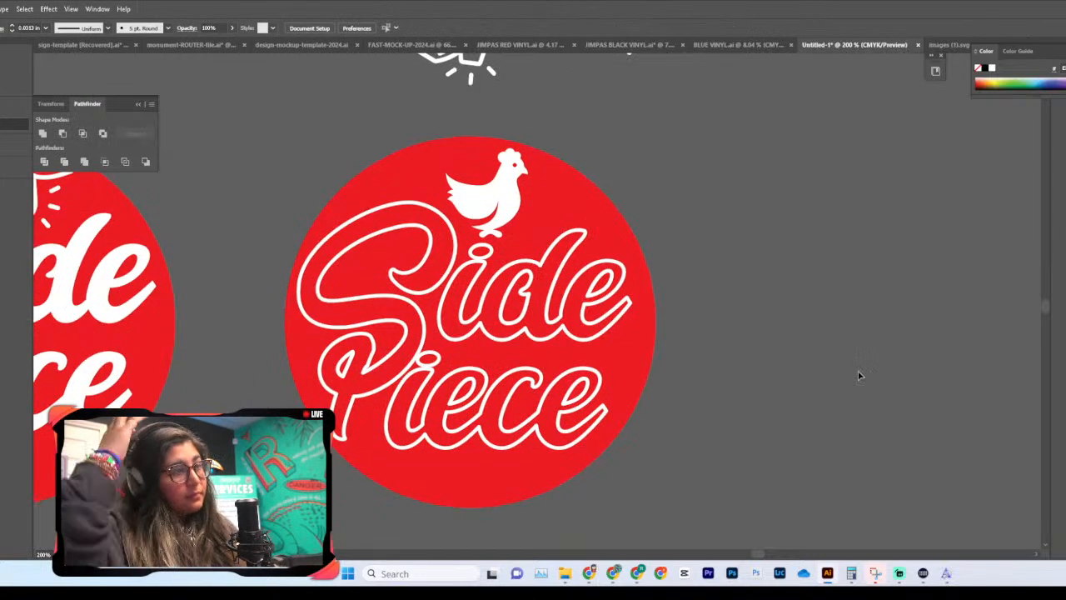
key(ctrl+minus)
key(ctrl+minus)
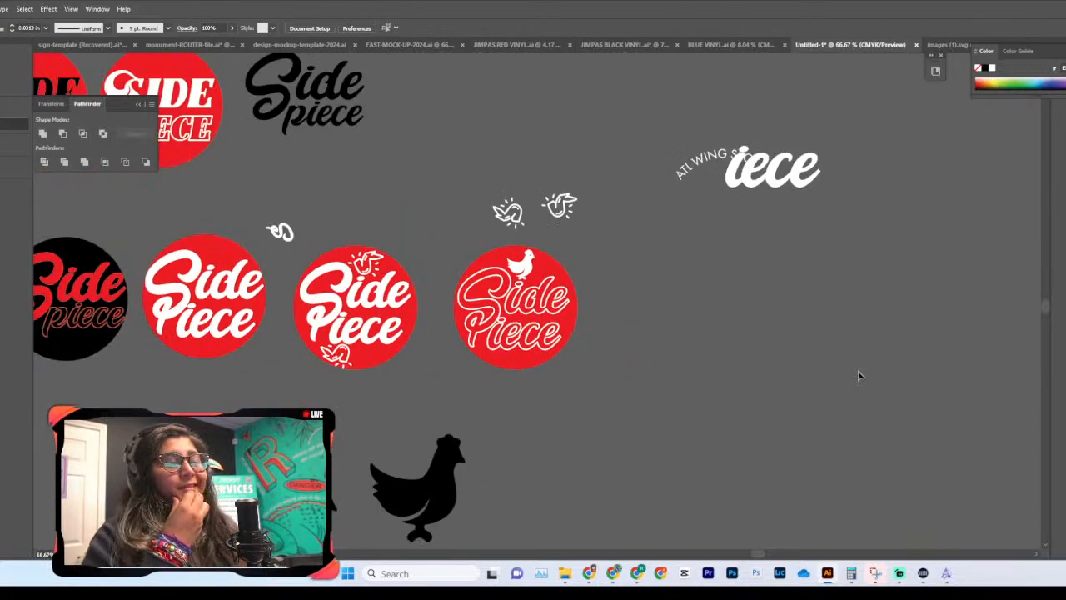
key(ctrl+equal)
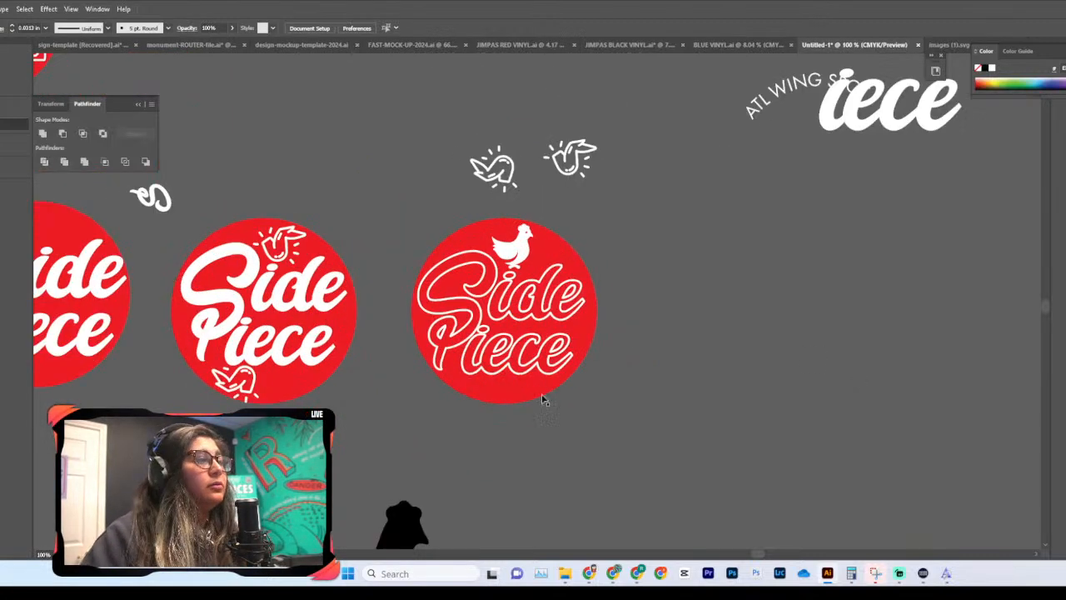
Step: Enlarge the outlined "Side Piece" lettering slightly so it fills more of the red circle
click(506, 305)
key(ctrl+equal)
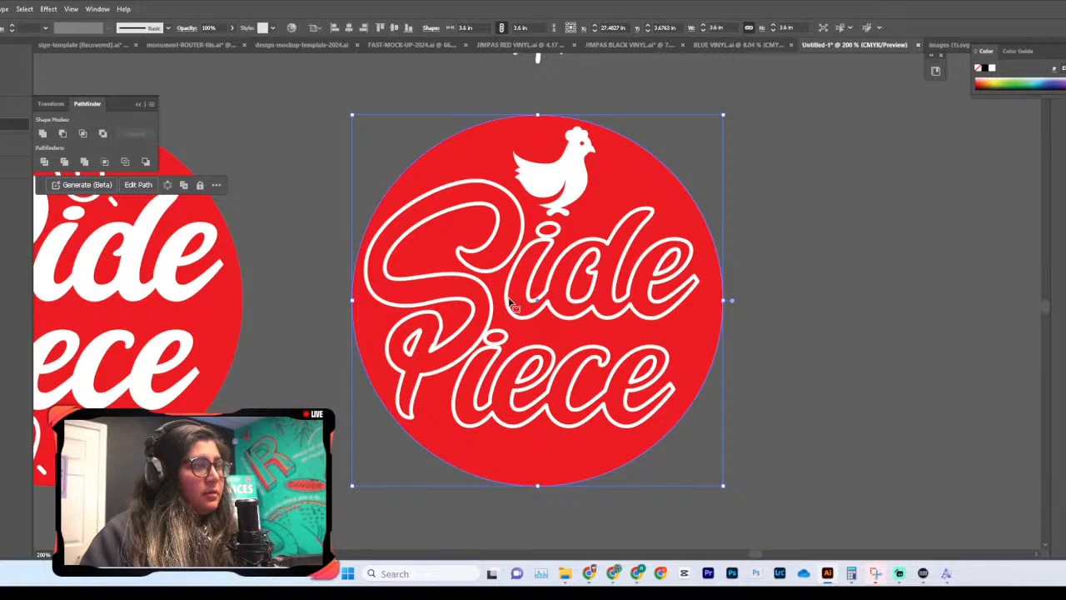
click(540, 298)
drag(698, 303, 711, 308)
click(792, 306)
key(ctrl+minus)
key(ctrl+minus)
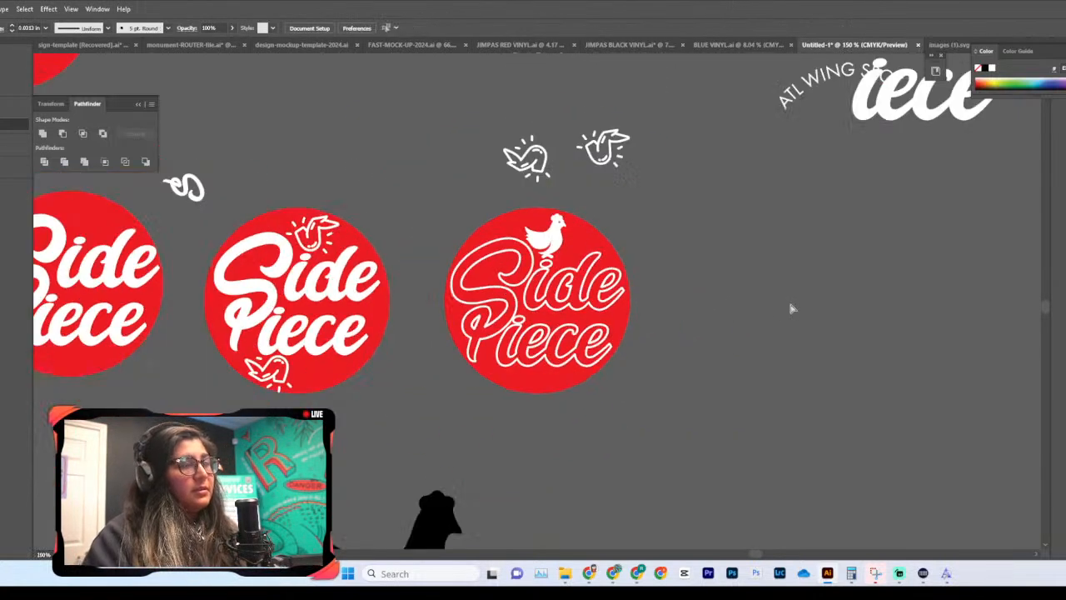
Step: Duplicate the whole chicken badge with outlined lettering and place the copy just beside the original
drag(483, 308, 383, 392)
drag(667, 214, 458, 400)
drag(485, 361, 687, 360)
key(ctrl+equal)
key(ctrl+equal)
scroll(688, 361, right, 3)
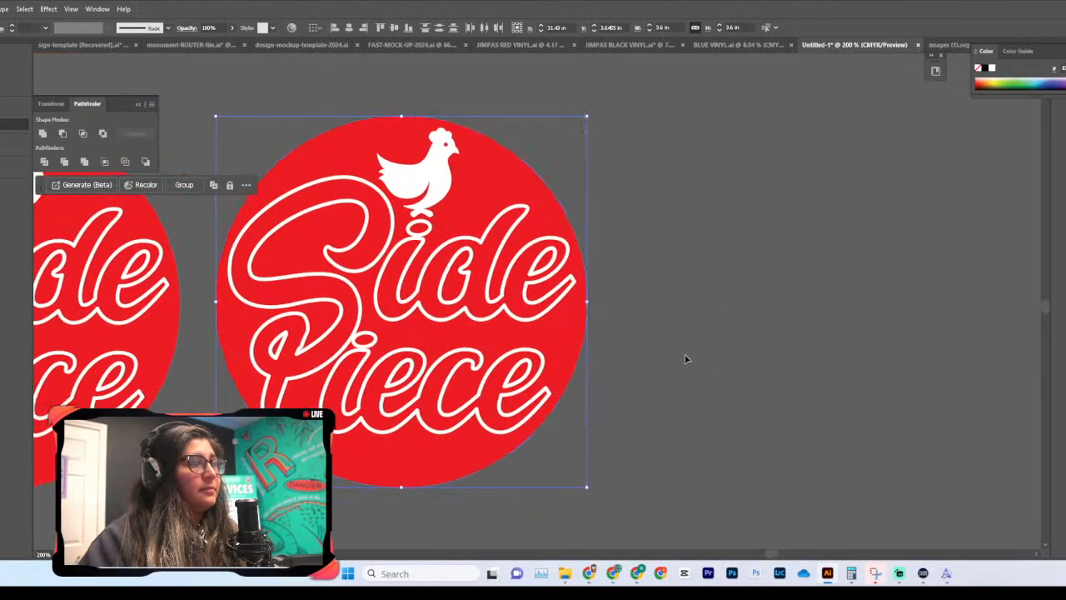
click(688, 361)
Step: Turn the duplicated badge's "Side Piece" lettering solid white by swapping its fill and stroke
click(432, 169)
click(423, 258)
click(423, 239)
key(shift+x)
click(628, 314)
scroll(629, 314, left, 3)
Step: Remove the white shapes filling the openings of the P and the e's in the duplicated badge's lettering
double_click(576, 290)
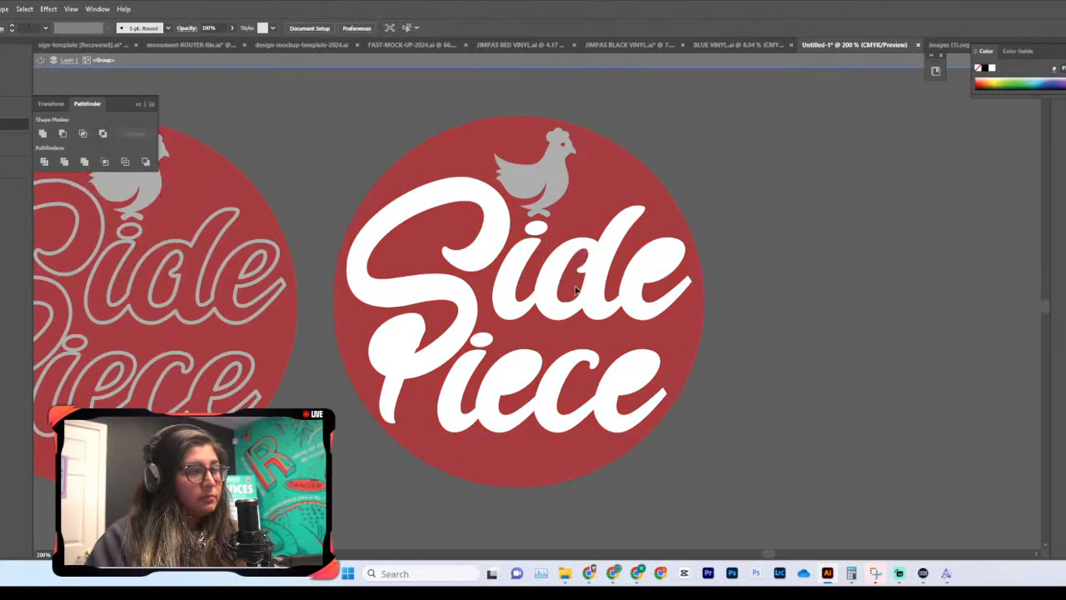
click(664, 263)
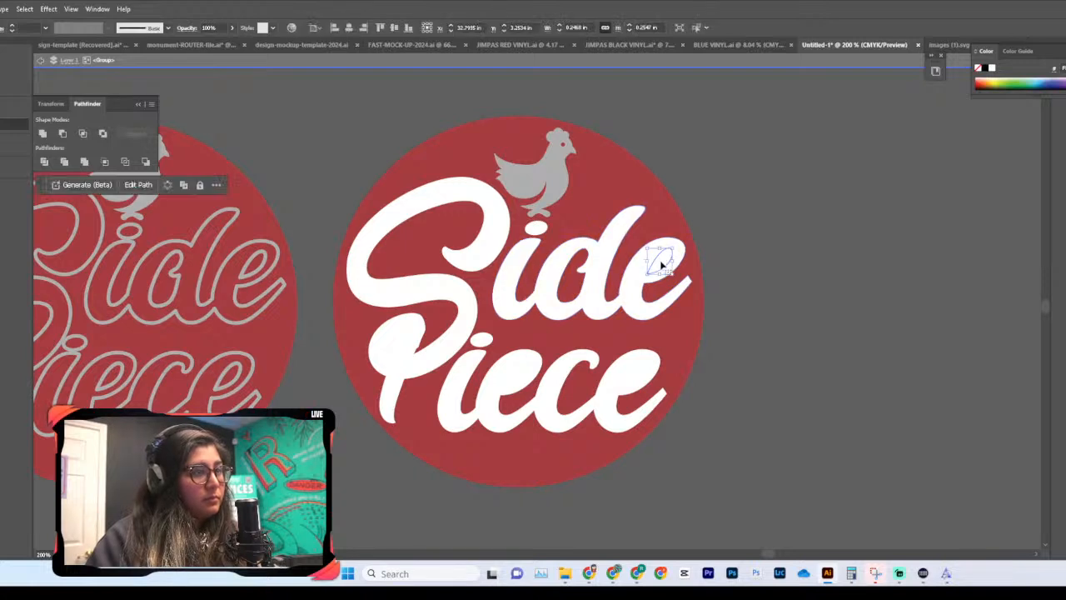
click(638, 378)
key(Delete)
click(394, 352)
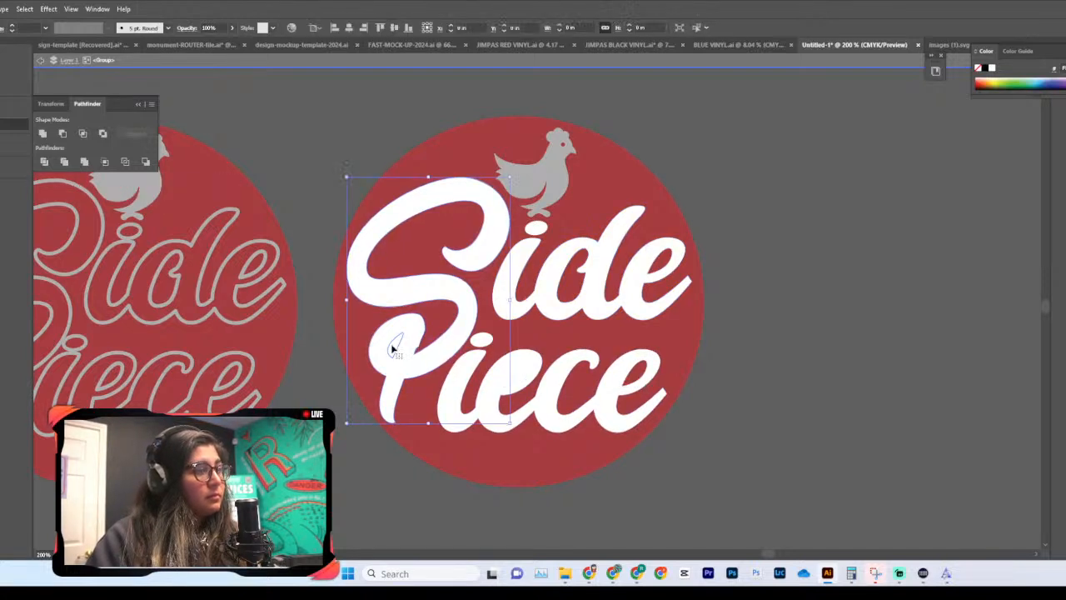
click(393, 351)
key(Delete)
click(518, 376)
key(Delete)
double_click(755, 384)
Step: Try the duplicated badge's chicken as a thin white outline by swapping its fill and stroke
click(590, 236)
click(538, 171)
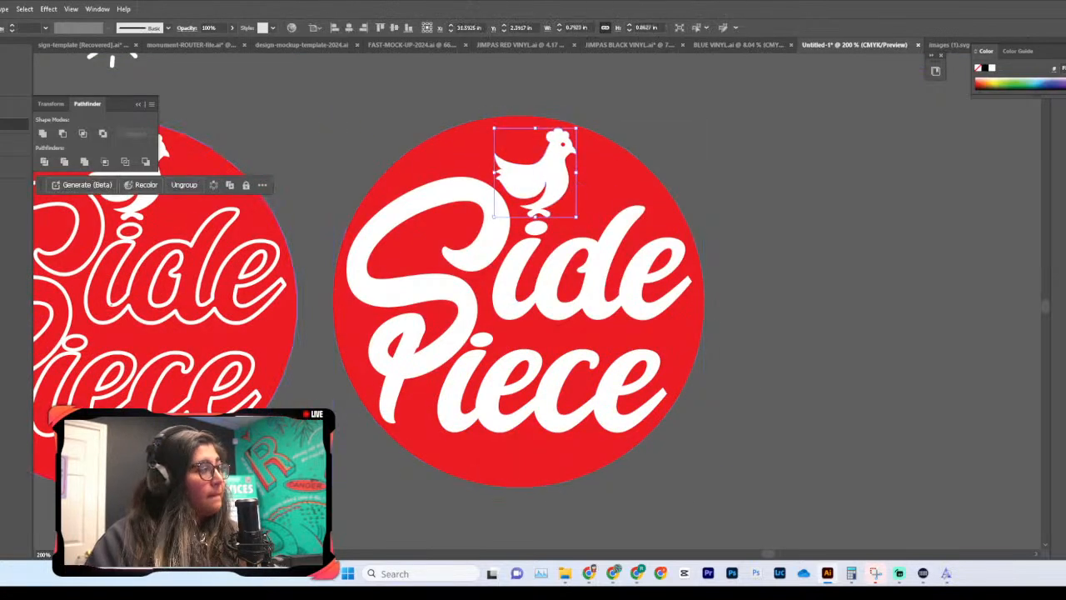
key(shift+x)
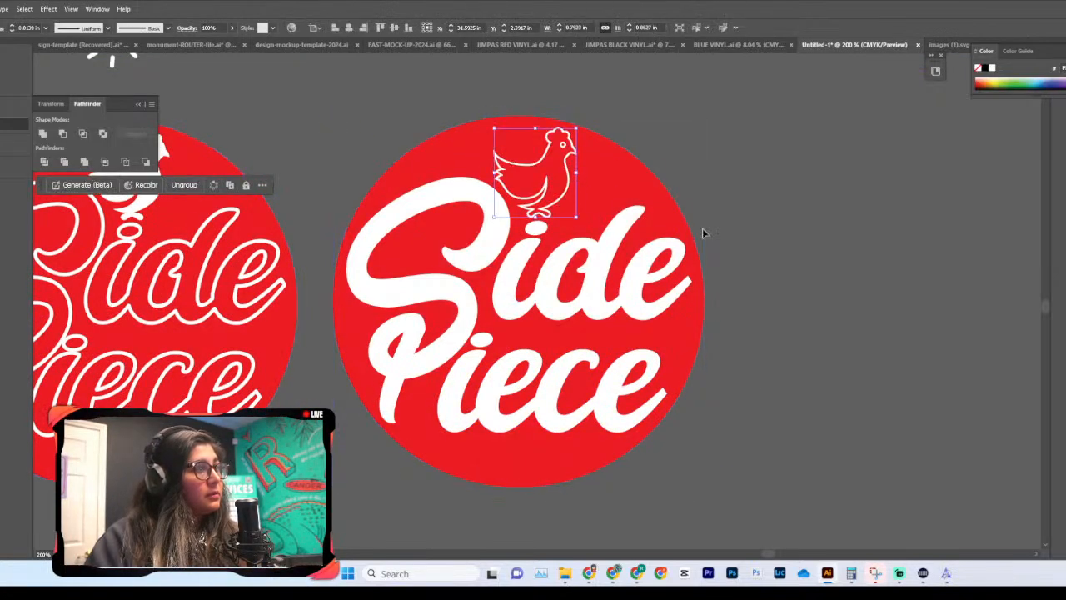
click(730, 215)
key(ctrl+plus)
scroll(725, 209, up, 3)
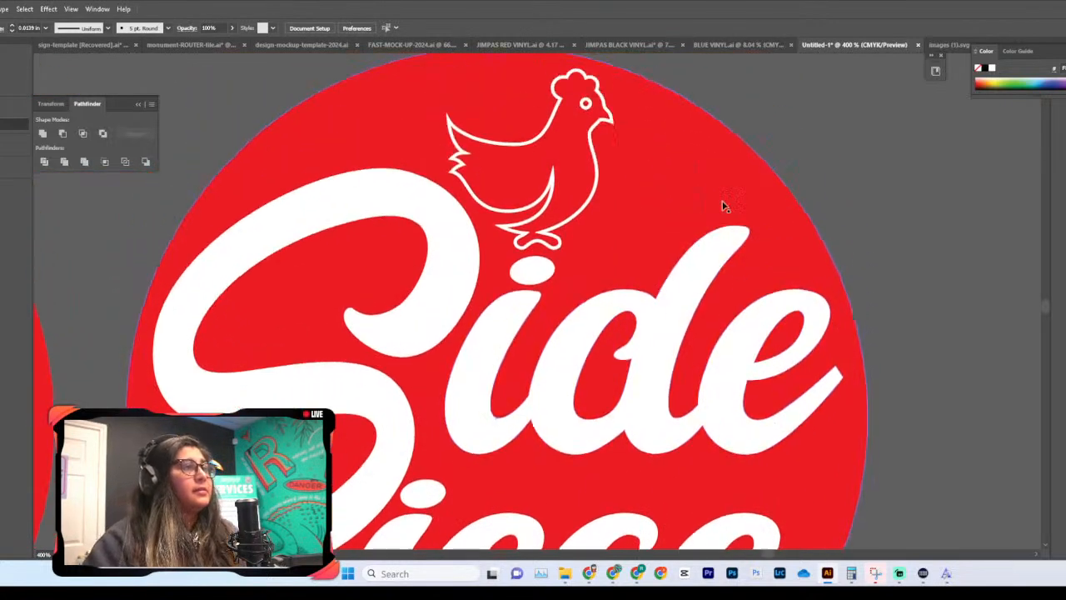
click(595, 225)
scroll(269, 100, up, 1)
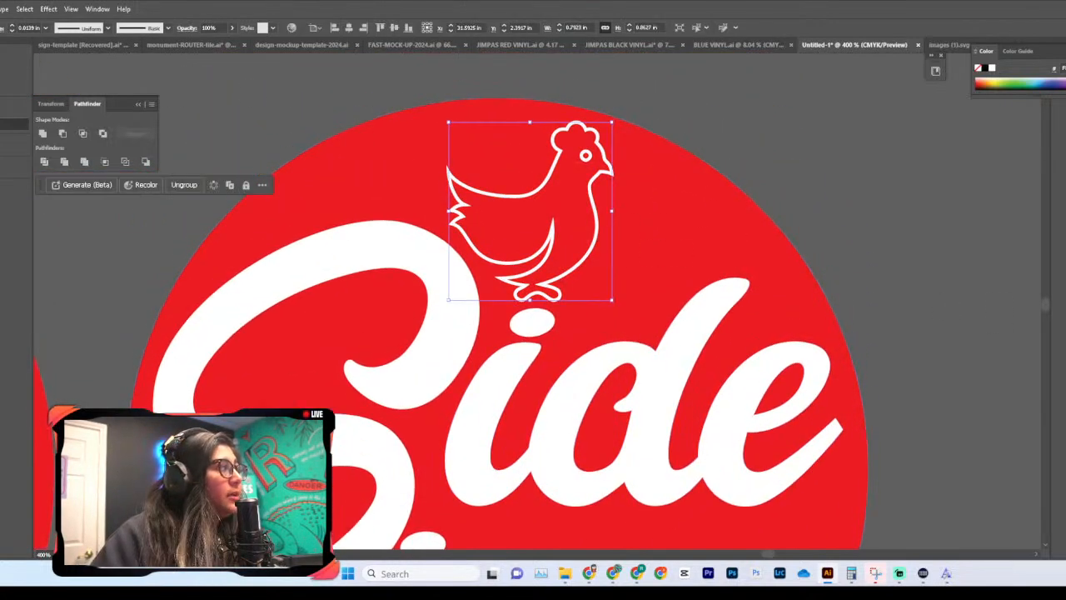
click(1, 87)
click(1, 87)
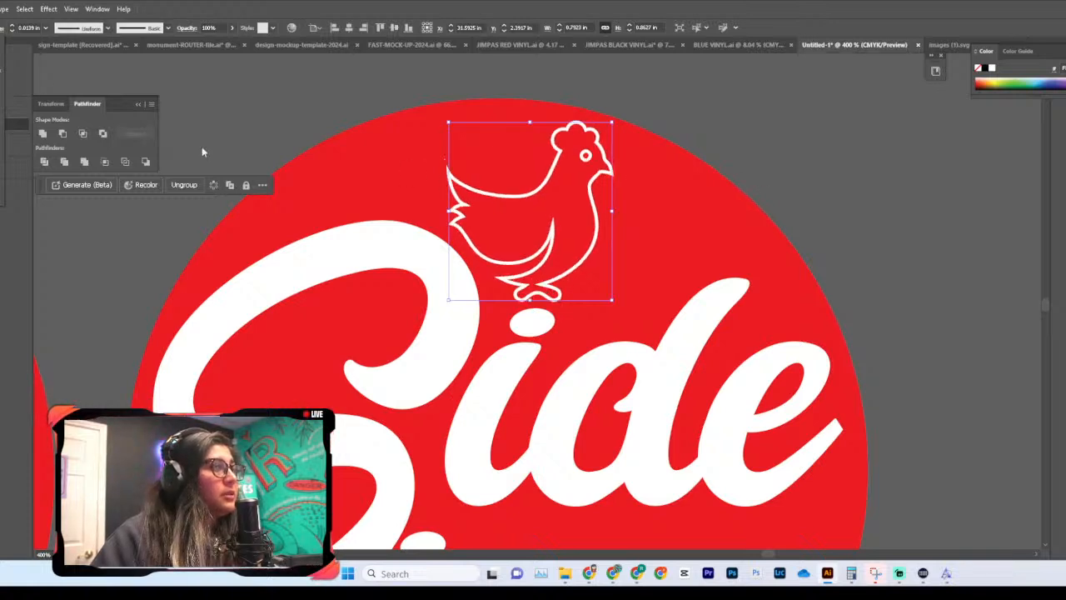
Step: Compare the outlined-chicken badge with the outlined-lettering badge beside it
click(750, 156)
key(ctrl+minus)
key(ctrl+minus)
key(ctrl+minus)
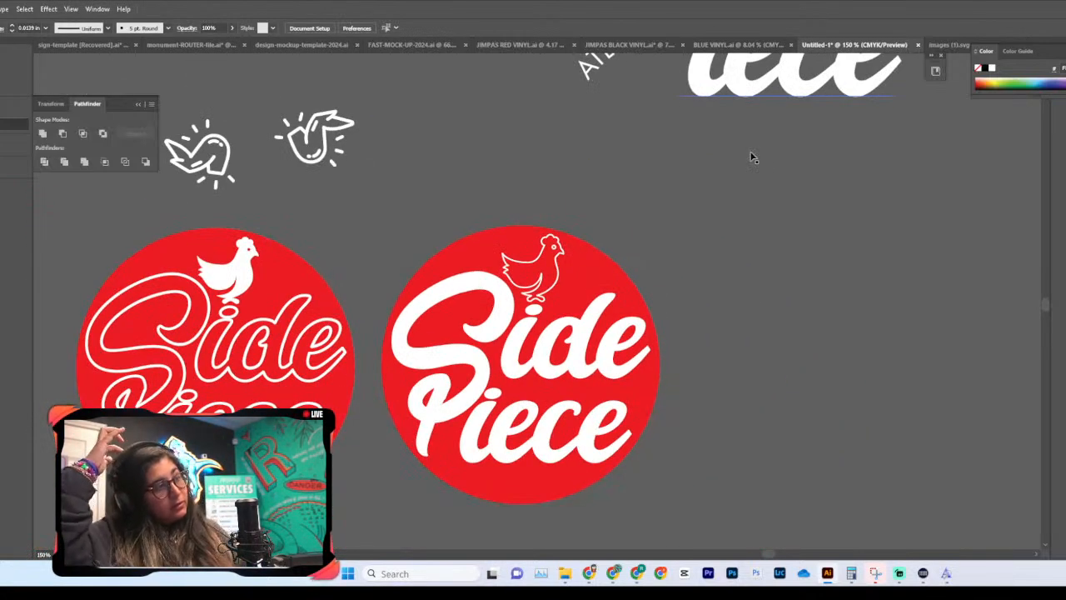
scroll(864, 238, down, 2)
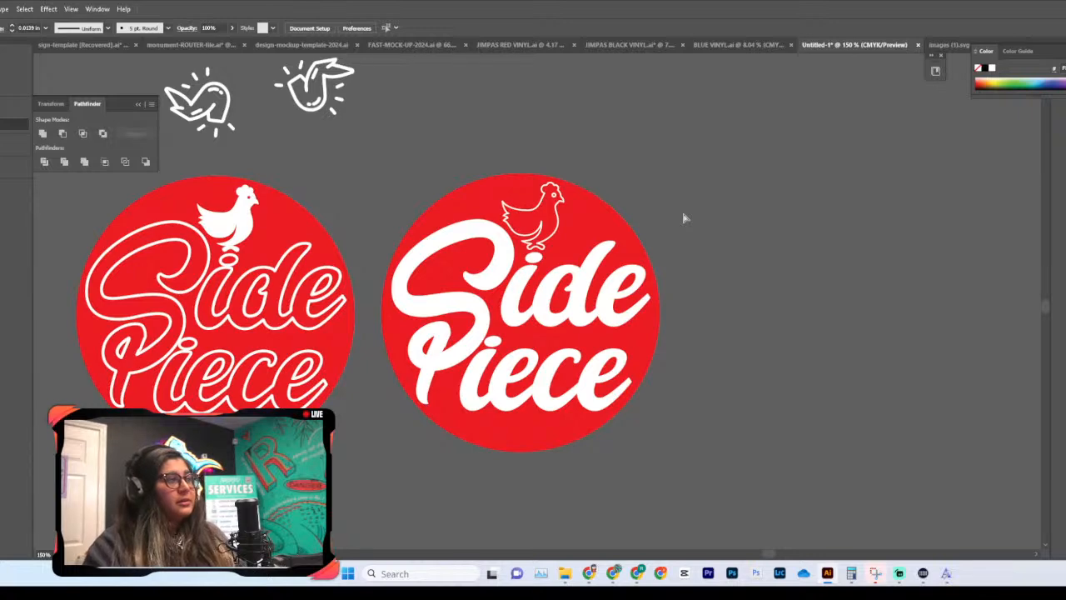
key(ctrl+minus)
key(ctrl+plus)
key(ctrl+plus)
Step: Try the chicken enlarged inside the loop of the S, with its fill returned to solid white
drag(563, 221, 410, 344)
key(ctrl+z)
key(ctrl+z)
click(559, 209)
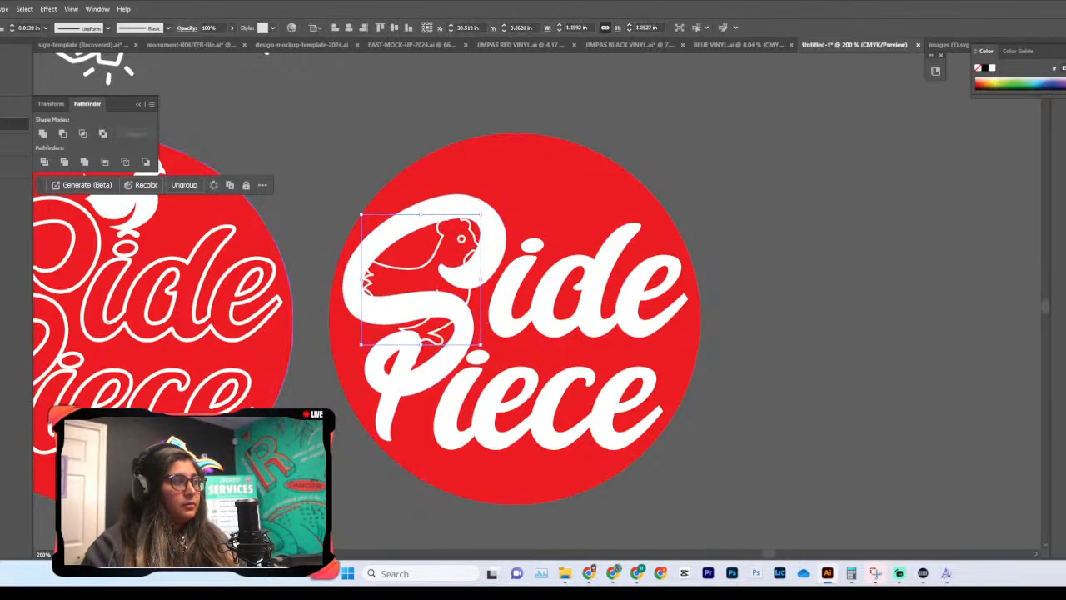
key(shift+x)
click(698, 167)
drag(442, 274, 434, 277)
key(ctrl+z)
click(740, 181)
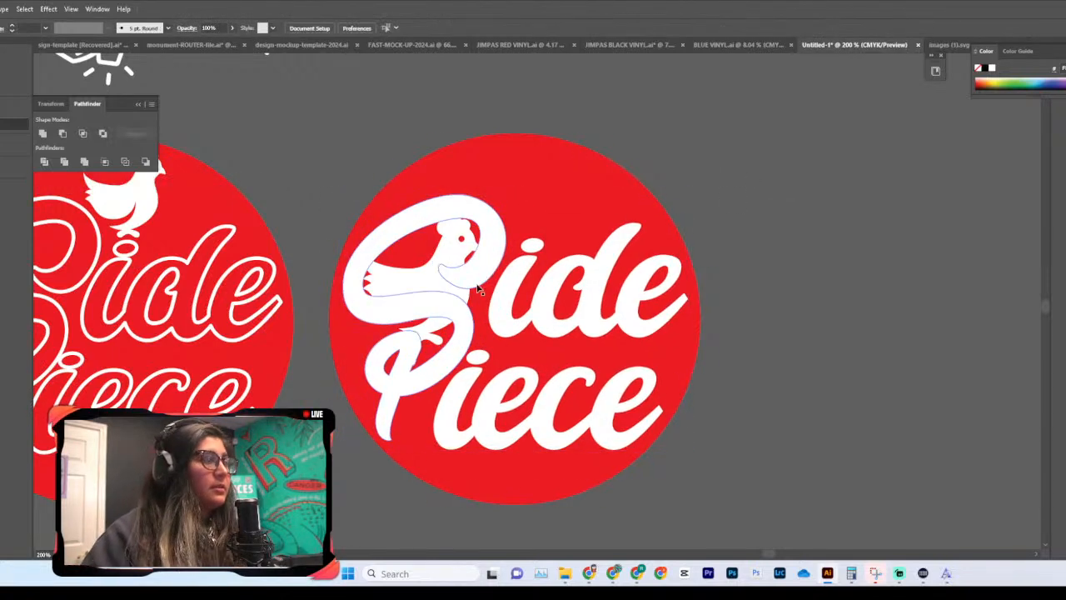
Step: Scale the white chicken down to about 0.88 by 0.95 in and fit it inside the loop of the S
click(432, 273)
click(692, 222)
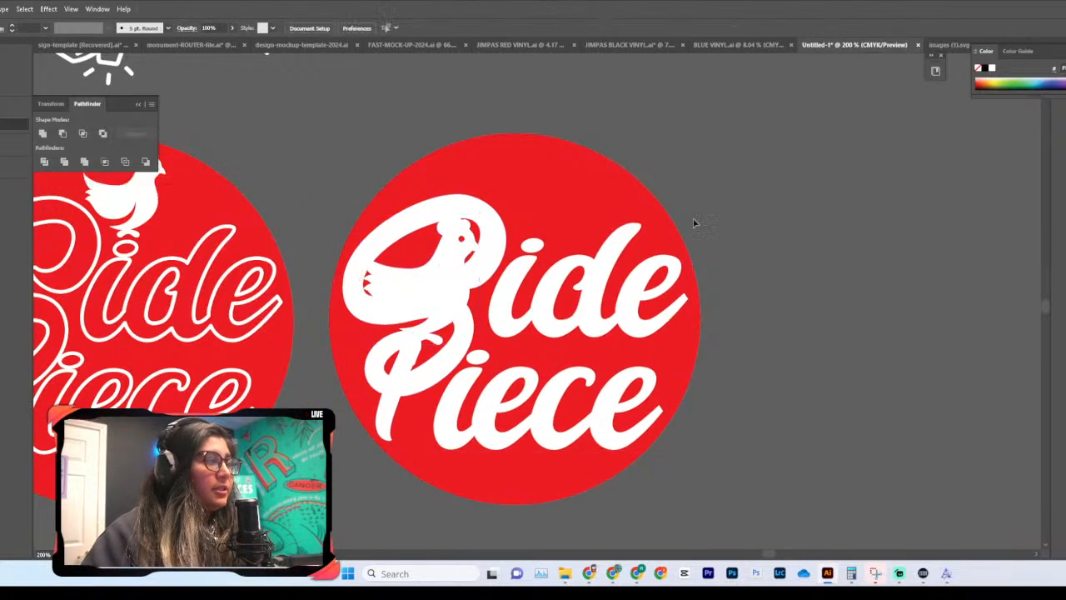
click(442, 292)
click(442, 291)
drag(424, 346, 434, 314)
click(719, 112)
Step: Move the white chicken out of the S to the empty canvas beside the badge
scroll(719, 112, down, 2)
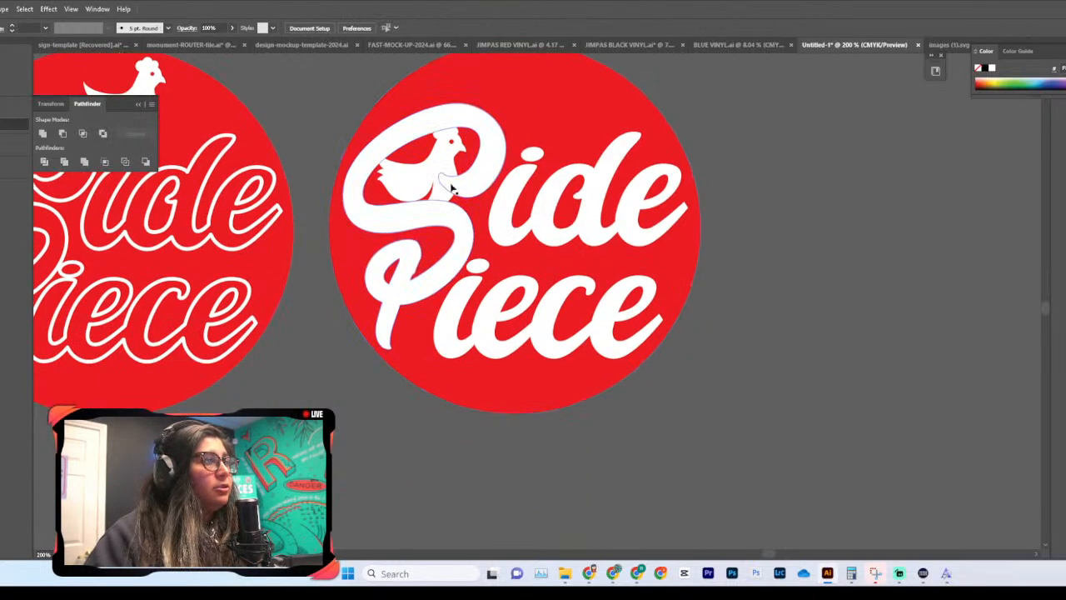
drag(447, 169, 535, 178)
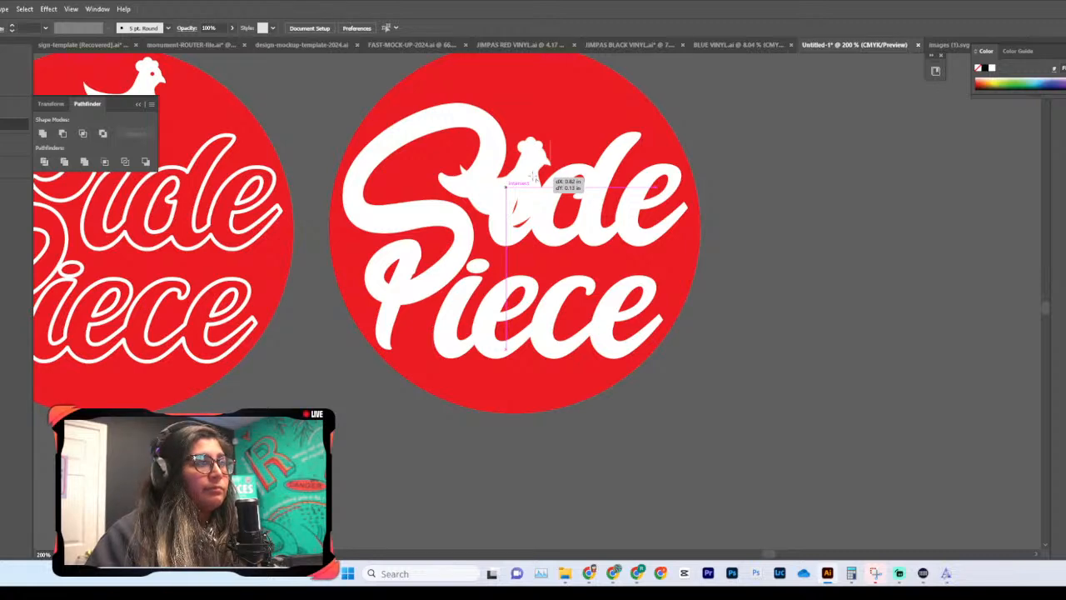
drag(534, 178, 796, 206)
scroll(798, 209, right, 2)
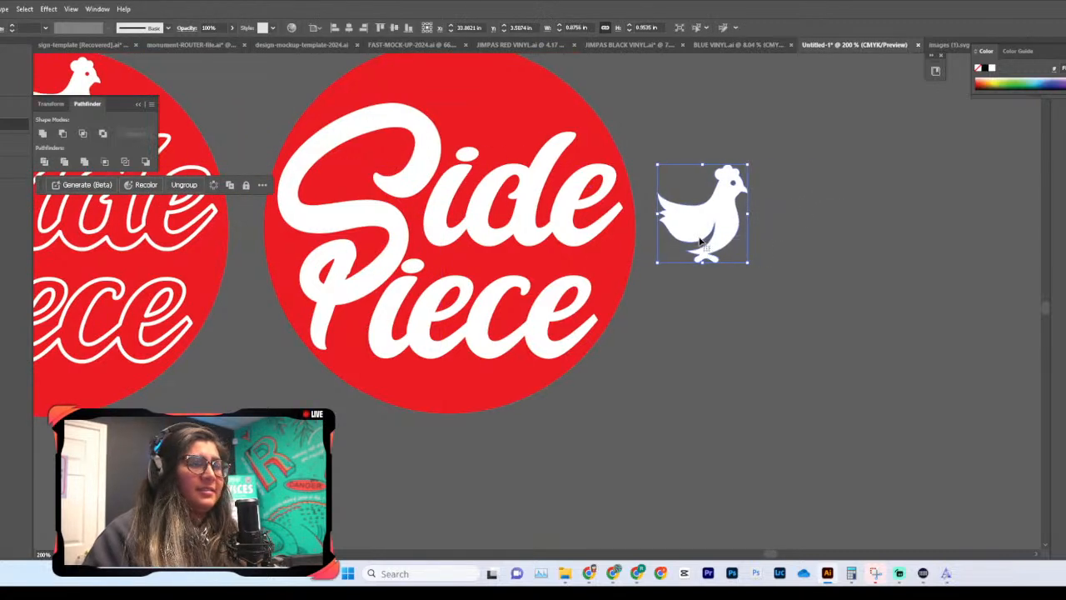
Step: Try the whole chicken in place over the "i" of "Side", and undo the accidental move of the lettering
drag(722, 217, 462, 177)
scroll(838, 269, up, 1)
click(473, 190)
click(470, 179)
drag(467, 187, 838, 194)
key(ctrl+z)
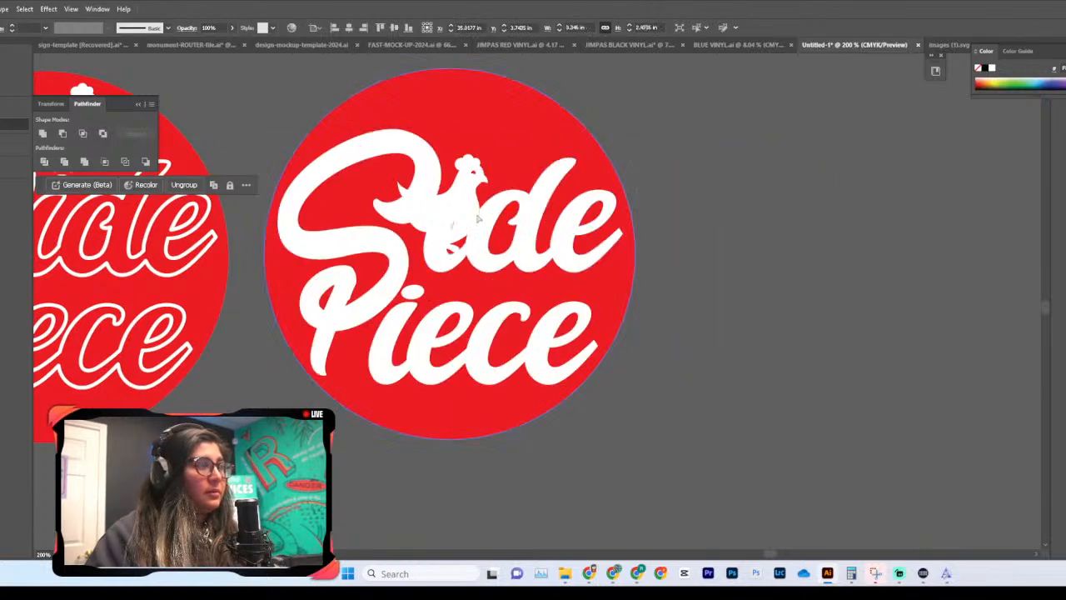
Step: Move the chicken back onto the empty canvas beside the badge and place a duplicate of it alongside
drag(479, 169, 822, 143)
key(ctrl+plus)
key(ctrl+plus)
key(ctrl+plus)
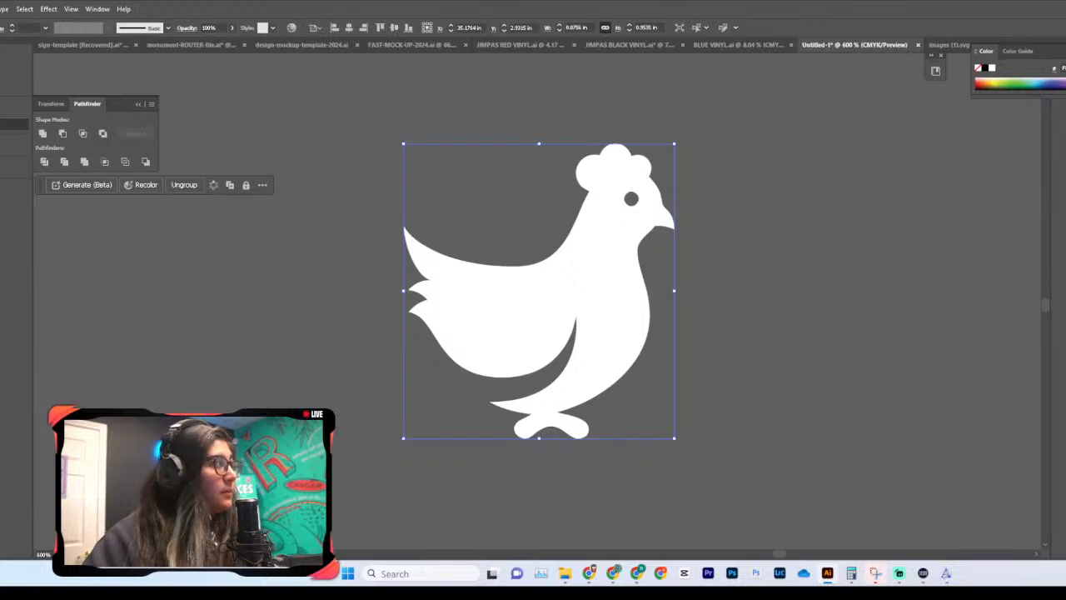
drag(528, 273, 868, 285)
scroll(575, 243, right, 3)
Step: Separate the first chicken's head from its body along a curve across the neck and copy the head
drag(471, 245, 389, 245)
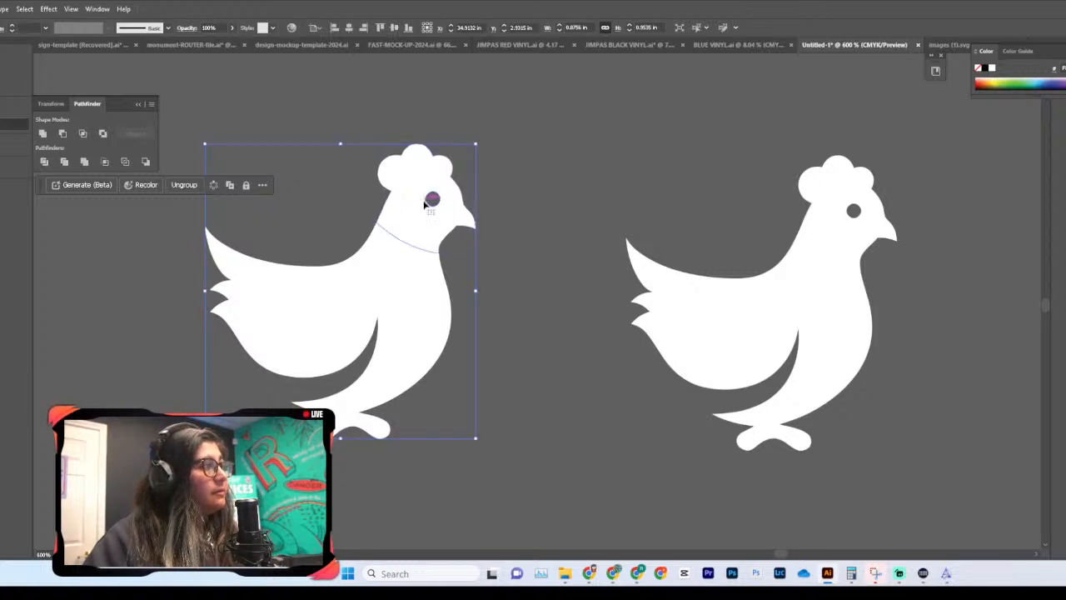
double_click(409, 224)
scroll(492, 303, left, 3)
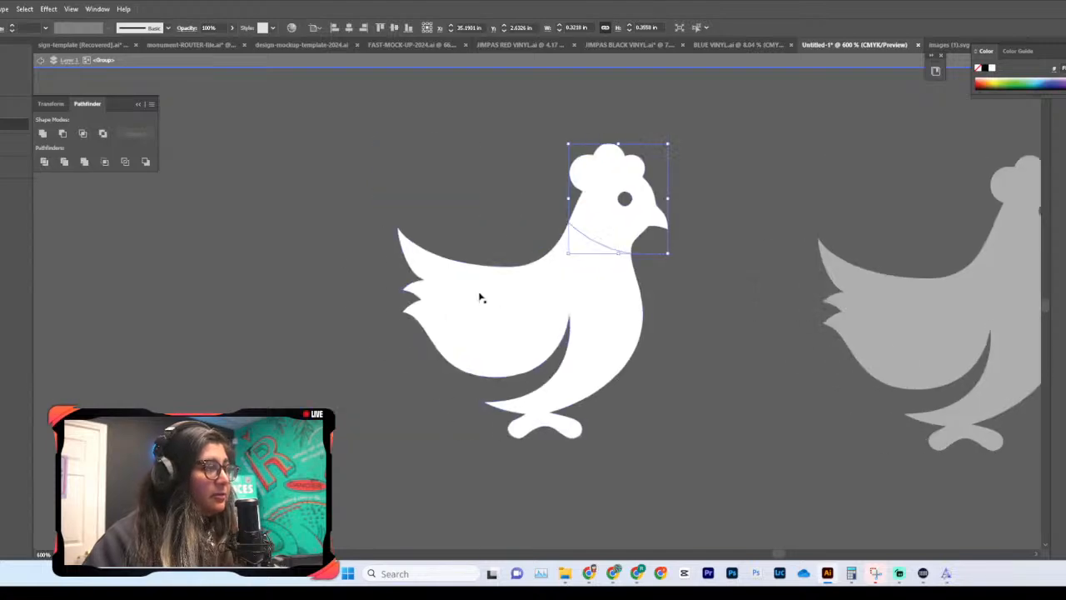
double_click(340, 255)
Step: Delete the dot of the "i" in "Side" on the solid-lettering badge
scroll(356, 234, left, 15)
scroll(357, 234, right, 4)
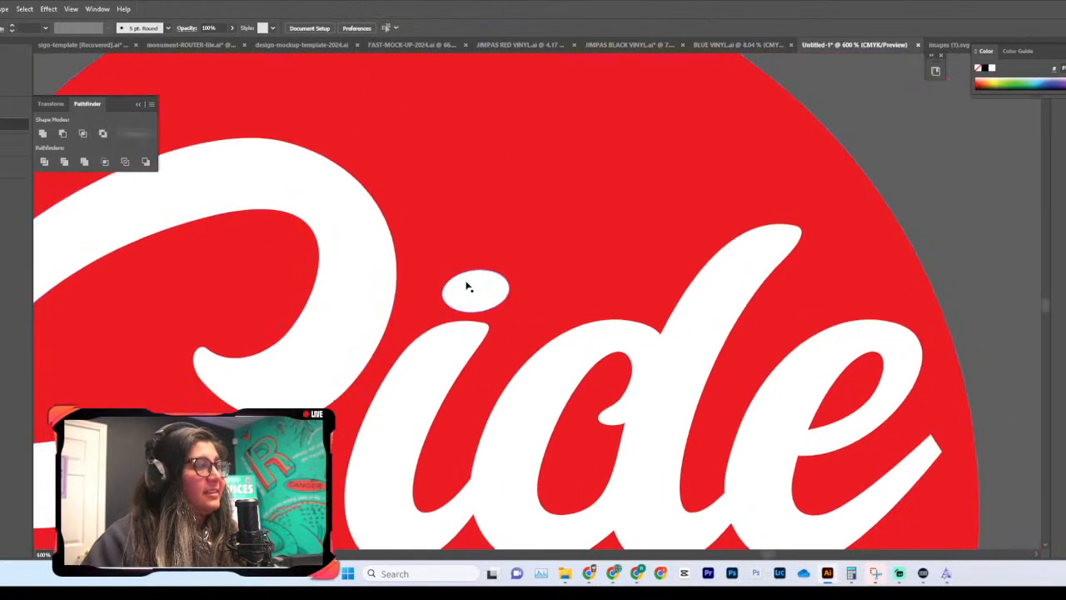
double_click(471, 300)
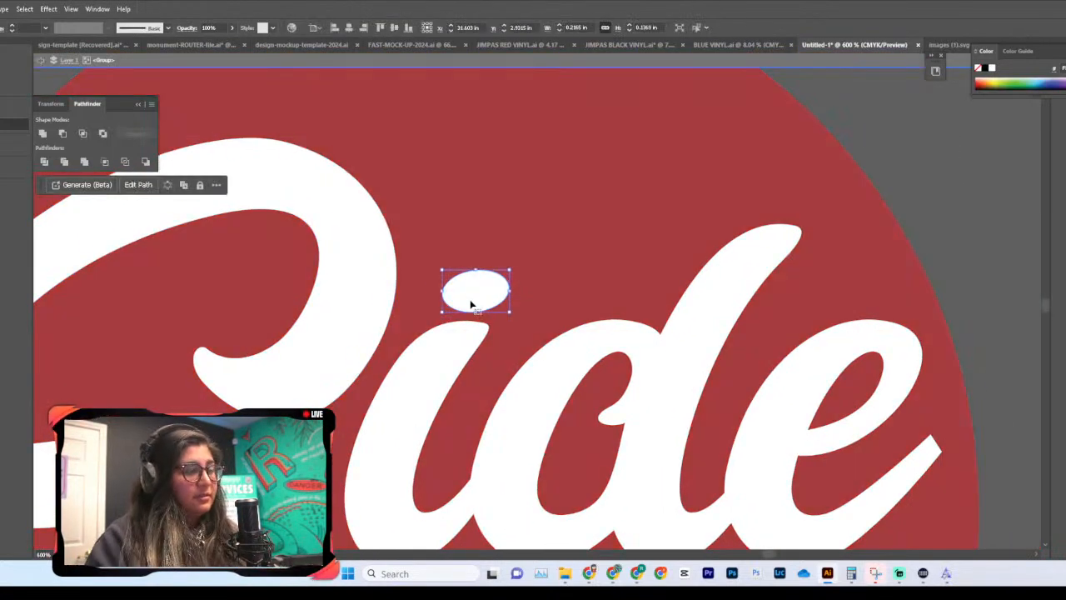
key(Delete)
double_click(1005, 189)
key(ctrl+minus)
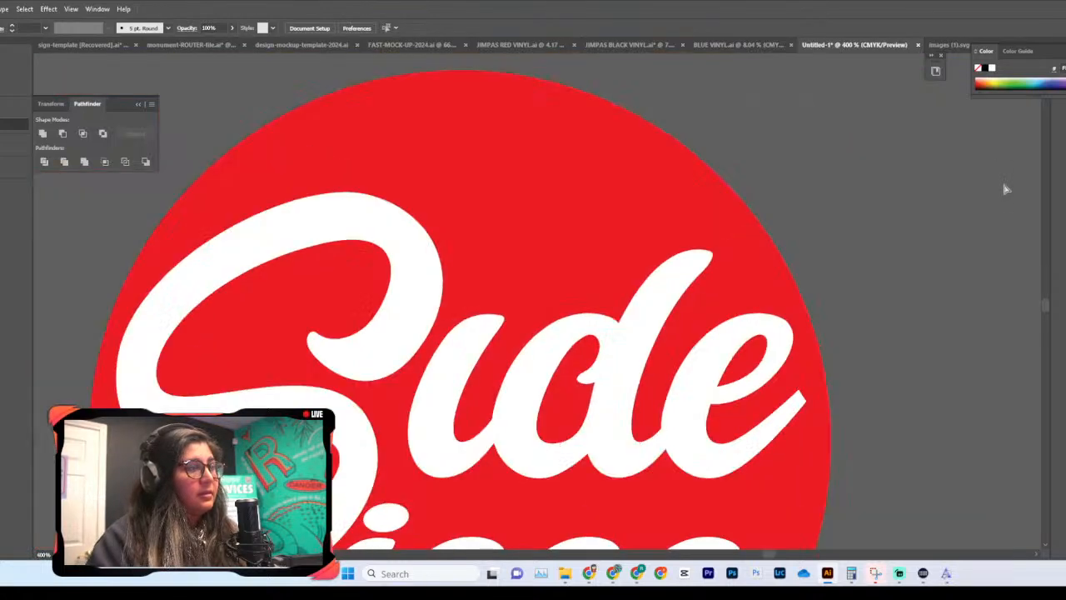
key(ctrl+minus)
key(ctrl+minus)
key(ctrl+minus)
key(ctrl+minus)
key(ctrl+plus)
key(ctrl+plus)
key(ctrl+plus)
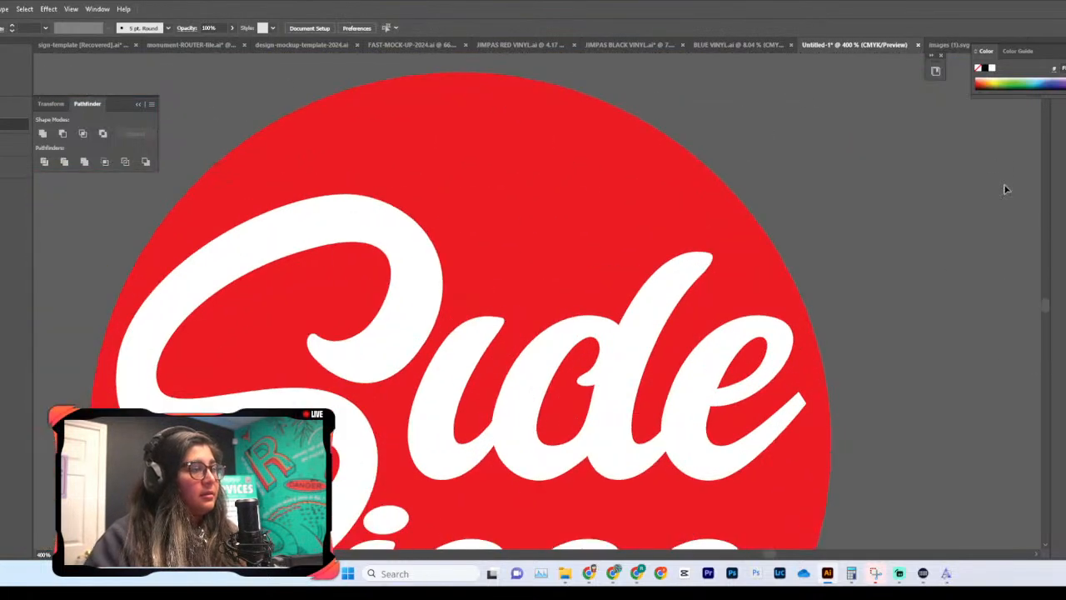
Step: Paste the chicken head and position it above the "i" of "Side" as its dot
key(ctrl+v)
drag(550, 325, 515, 303)
click(814, 262)
scroll(814, 261, down, 1)
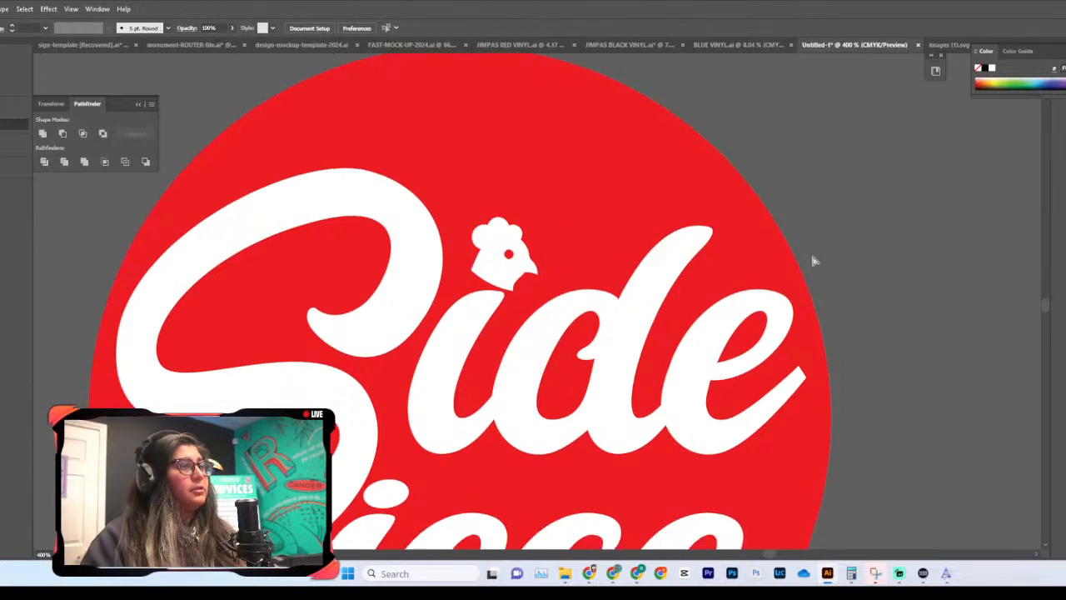
key(ctrl+minus)
key(ctrl+minus)
key(ctrl+plus)
key(ctrl+plus)
key(ctrl+plus)
key(ctrl+plus)
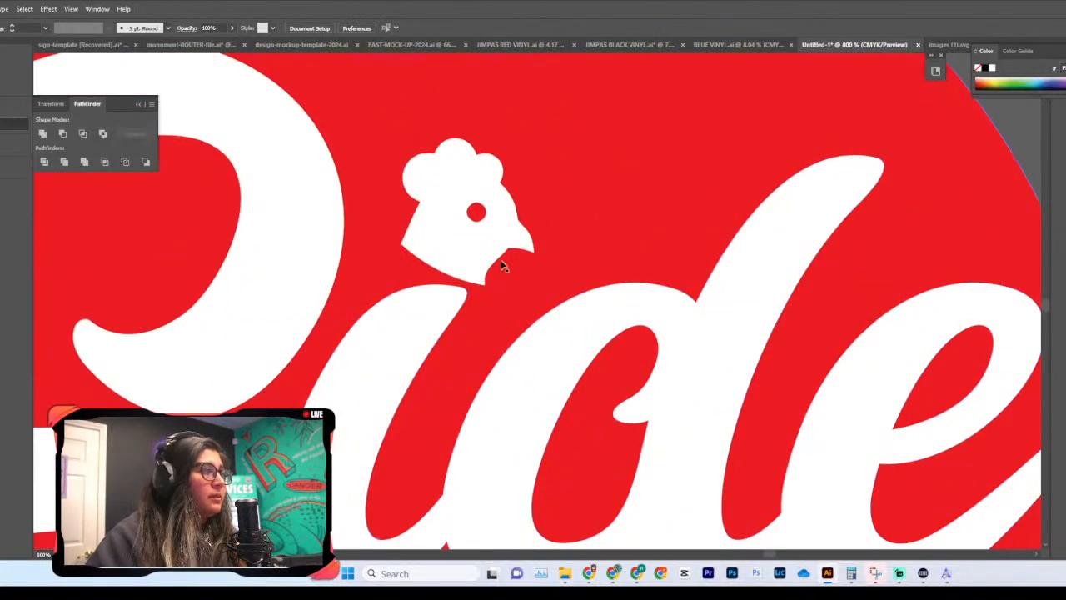
Step: Rotate the chicken head counterclockwise until it sits level and reposition it above the "i" of "Side"
click(513, 257)
drag(538, 133, 497, 125)
drag(468, 222, 444, 231)
scroll(769, 291, down, 5)
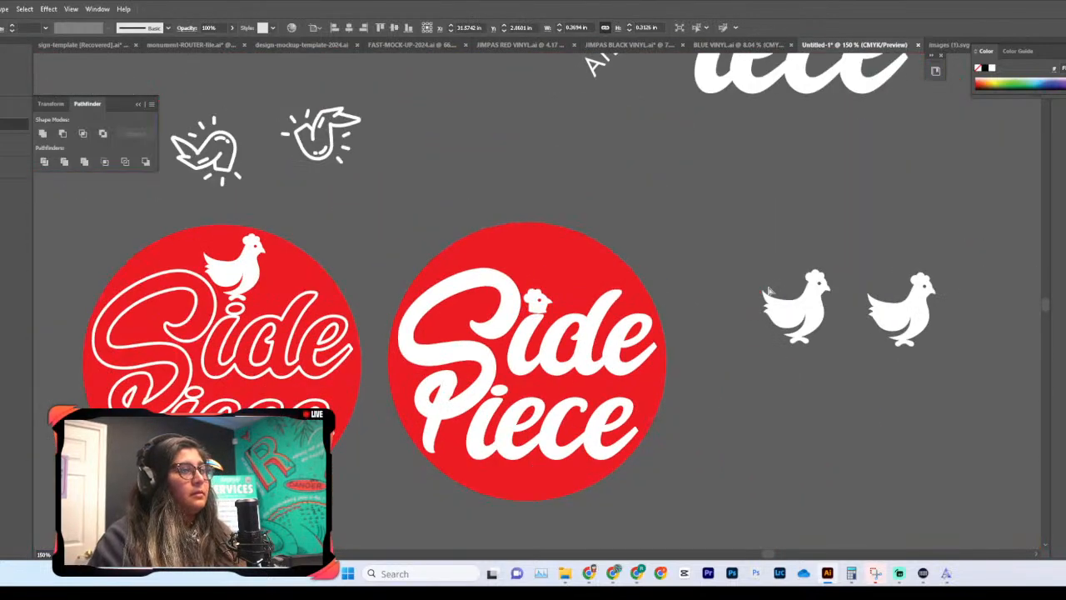
Step: Try to slice off both lower corners of the chicken head's neck along short curves
key(ctrl+equal)
key(ctrl+equal)
key(ctrl+equal)
key(ctrl+equal)
key(ctrl+equal)
key(ctrl+equal)
scroll(769, 291, down, 3)
key(l)
key(Up)
key(m)
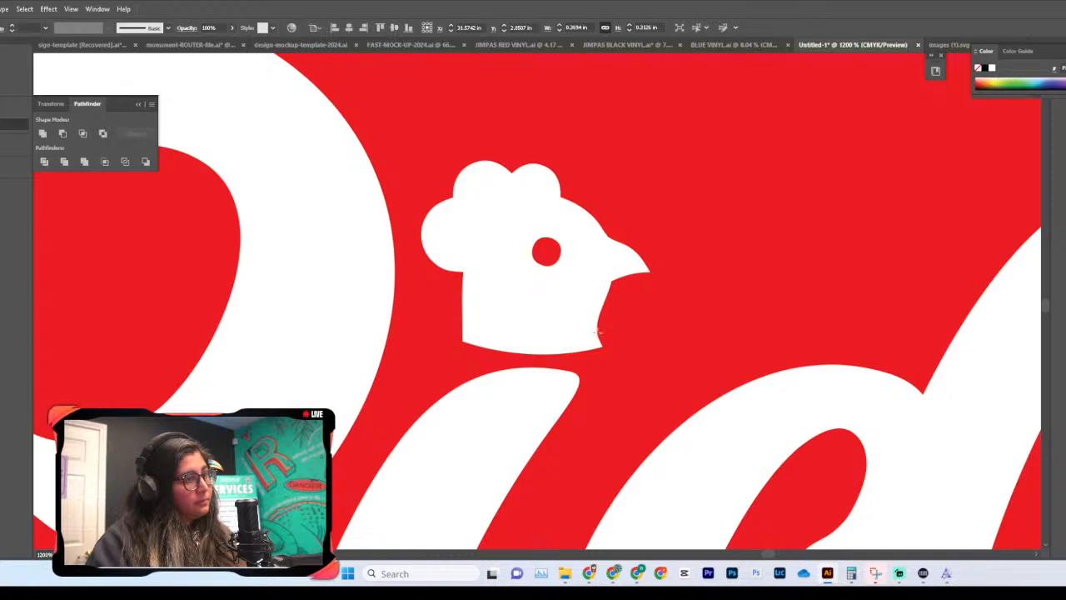
key(ctrl+shift+g)
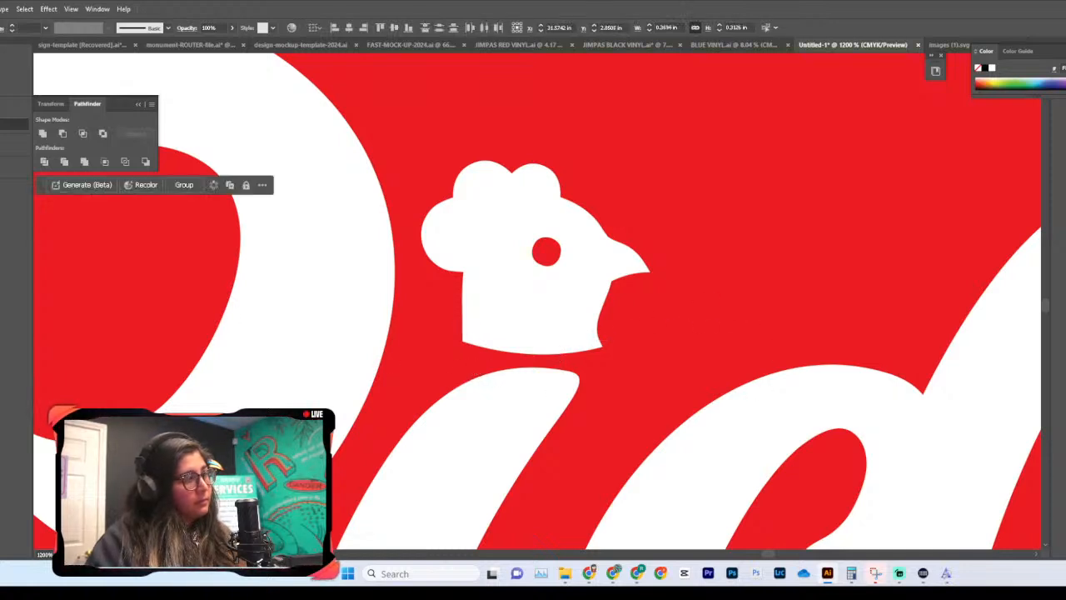
key(v)
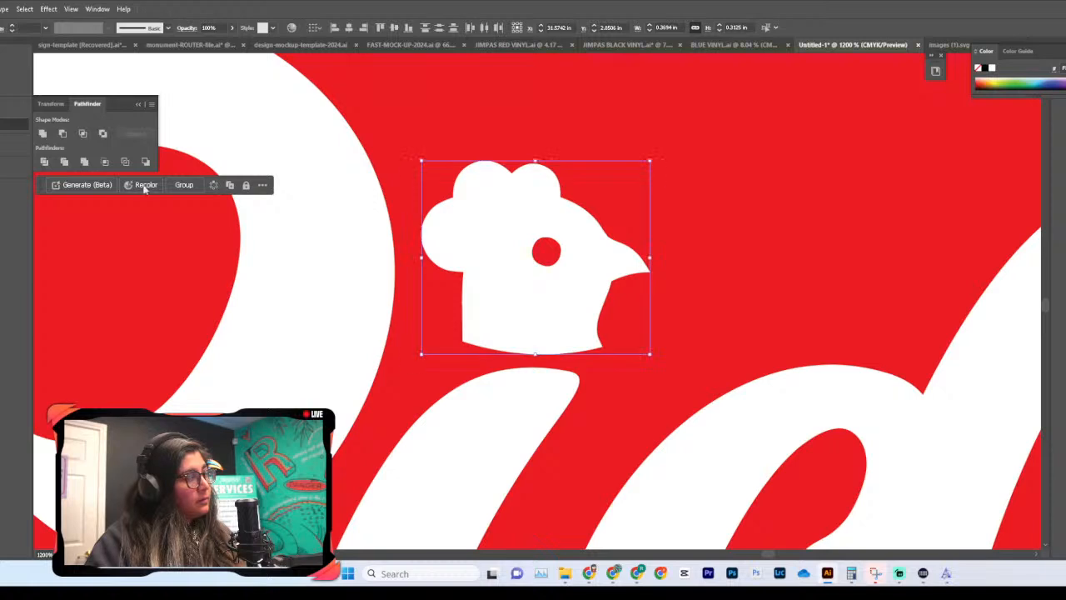
Step: Delete the two sliced corner pieces from the neck and undo the edits
double_click(469, 340)
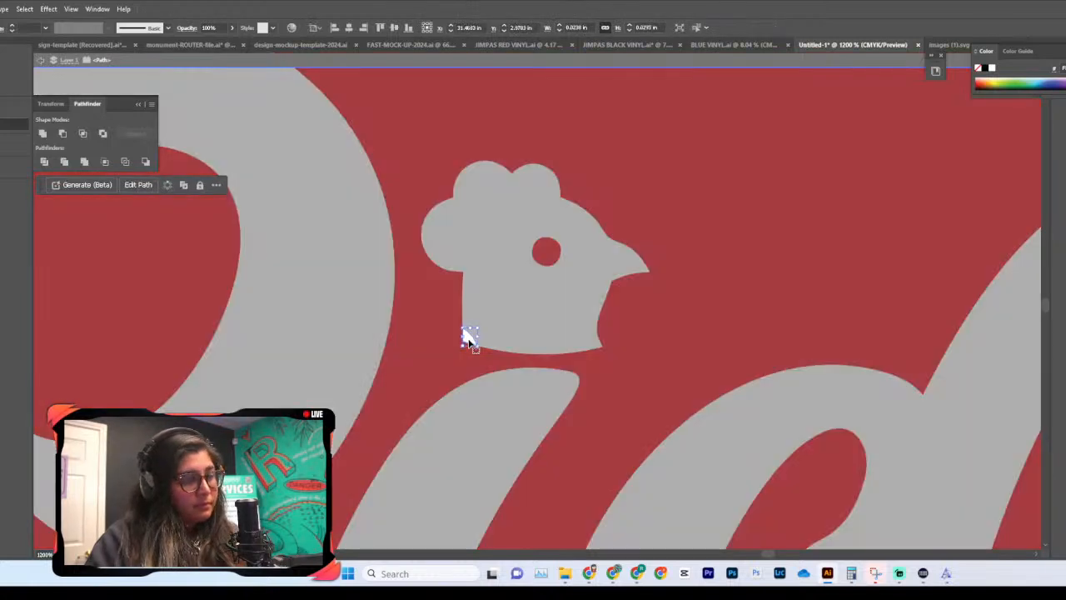
double_click(587, 342)
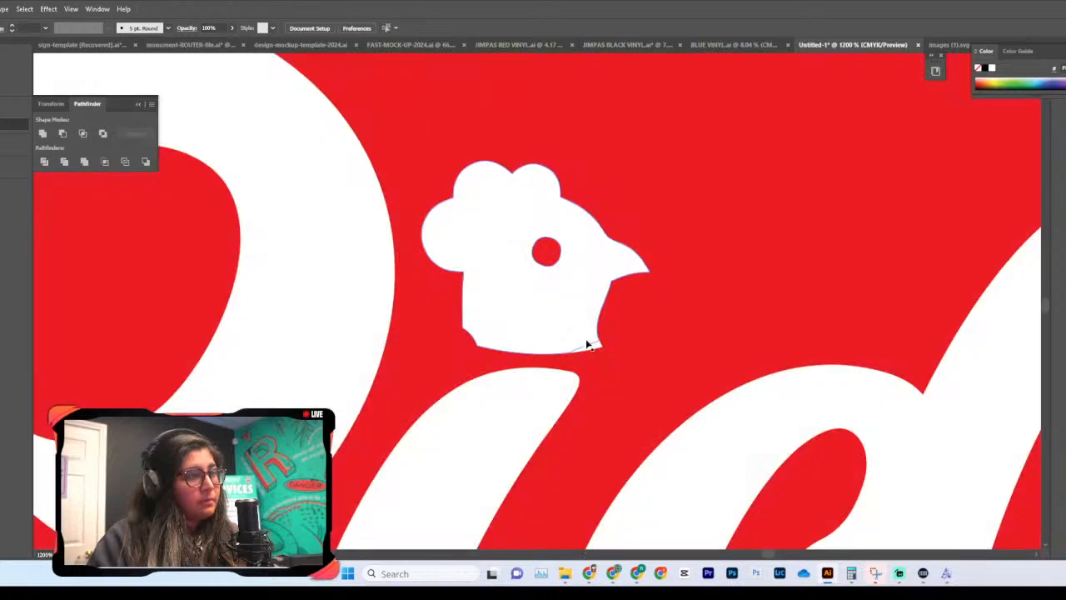
click(593, 347)
key(Delete)
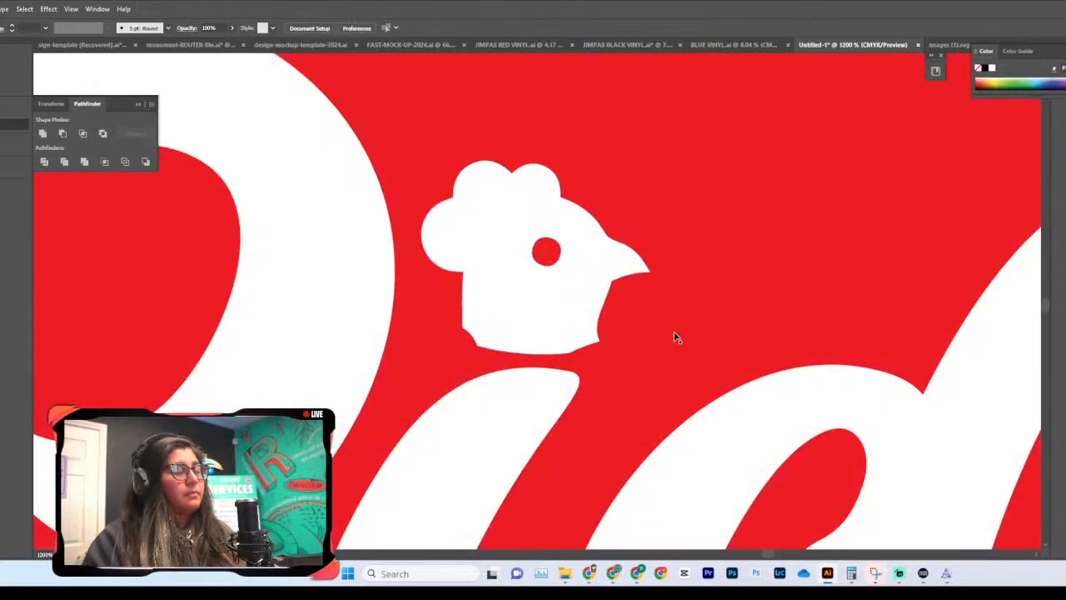
double_click(674, 337)
key(ctrl+z)
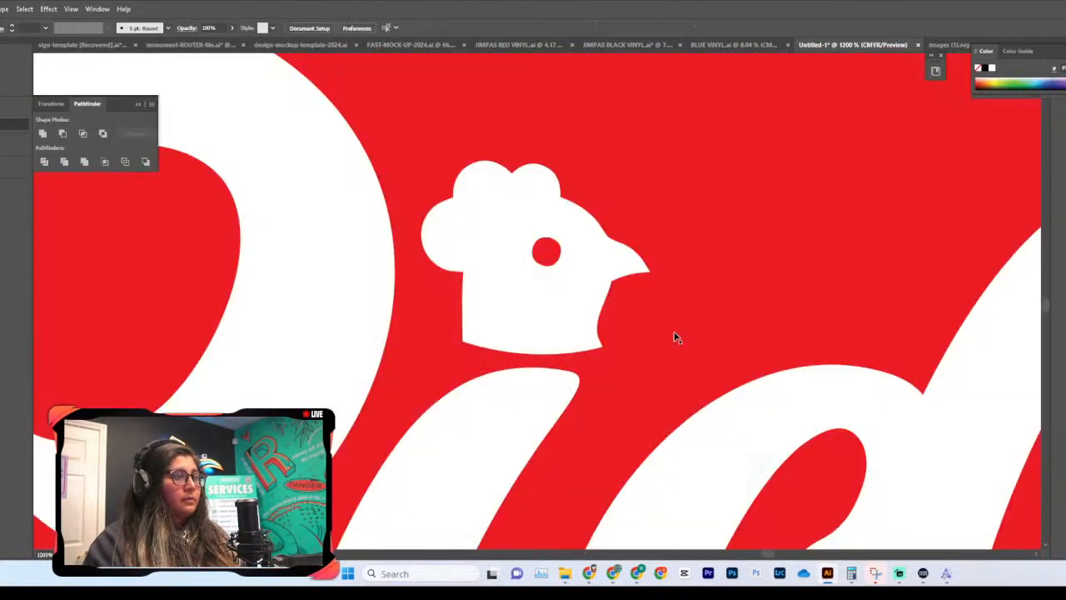
key(ctrl+z)
Step: Convert the lower corner anchor at the back of the neck to a smooth point and raise the head above the "i"
key(shift+m)
click(573, 342)
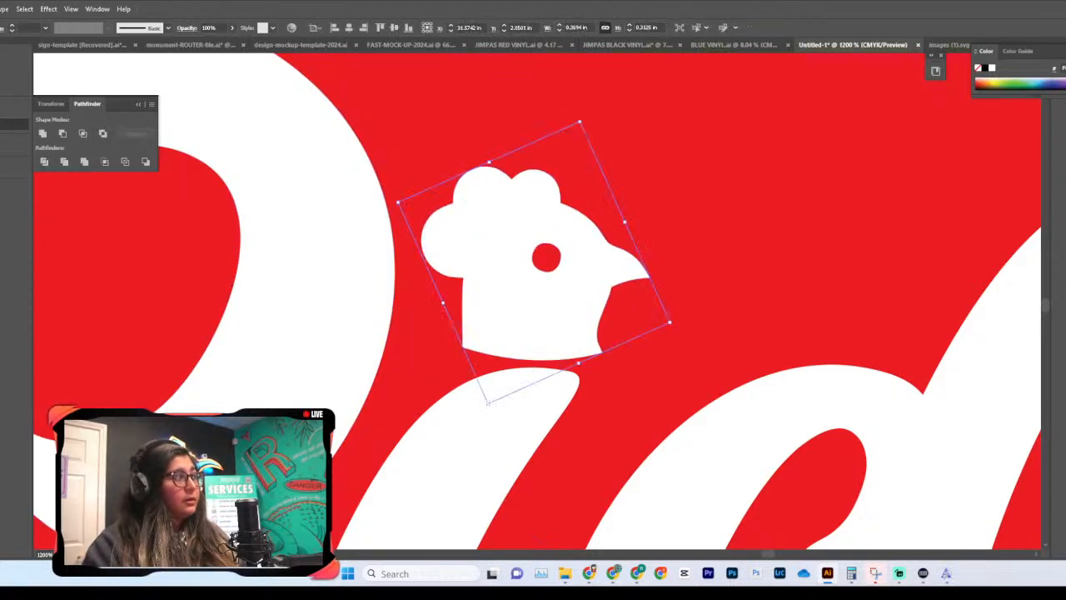
click(432, 305)
click(464, 350)
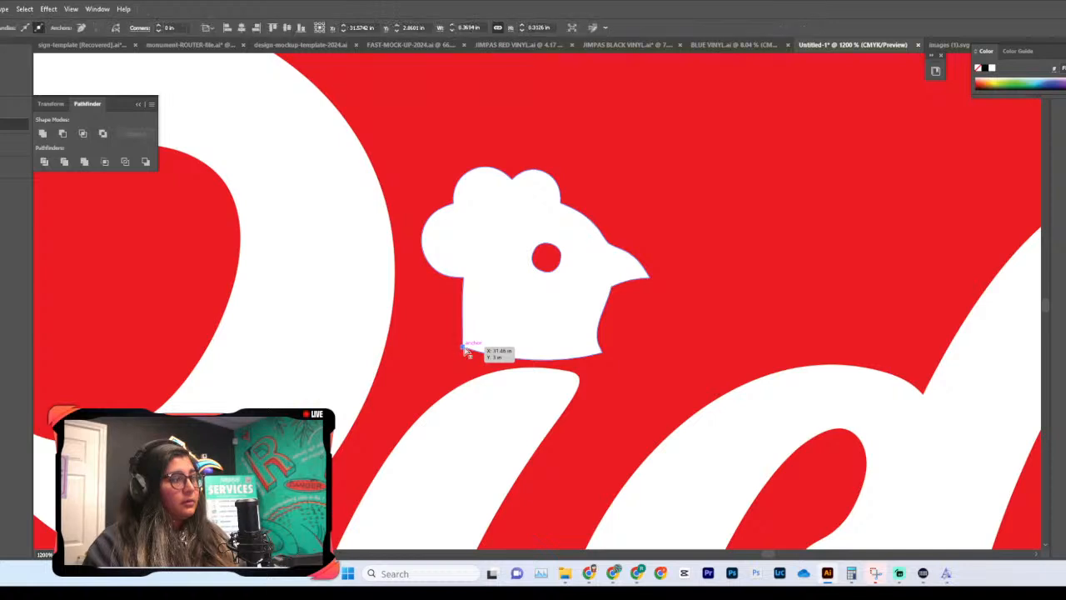
scroll(465, 353, up, 5)
scroll(467, 352, right, 3)
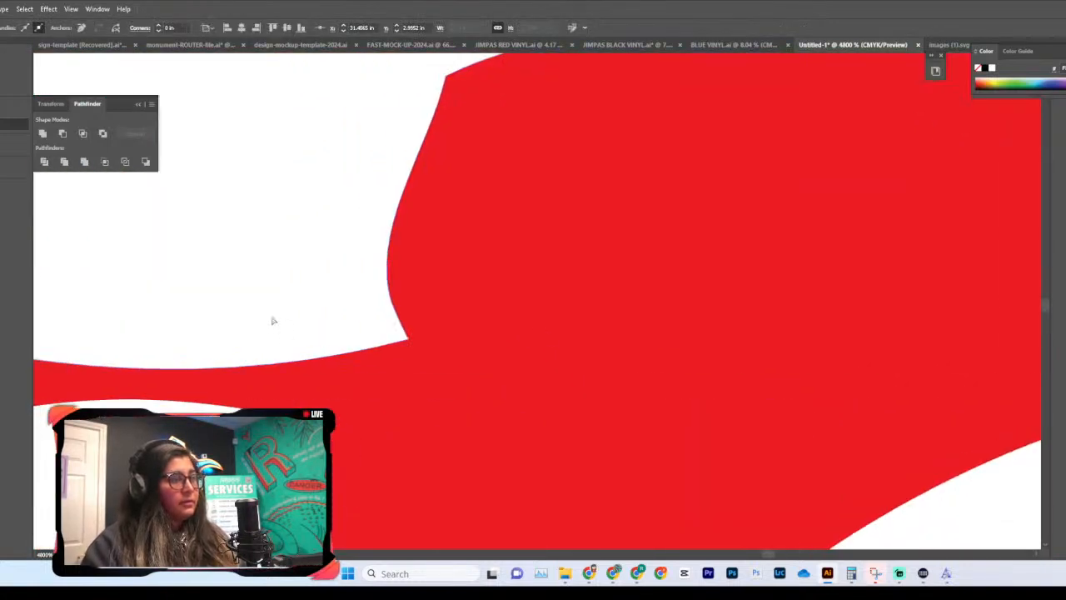
scroll(273, 325, left, 7)
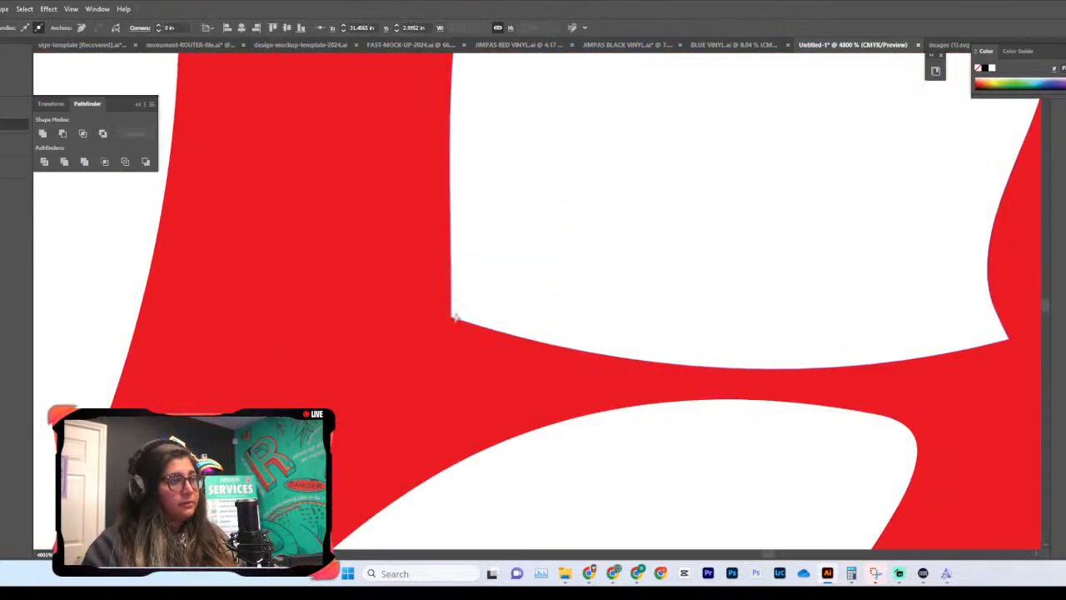
scroll(515, 281, up, 1)
scroll(514, 280, right, 6)
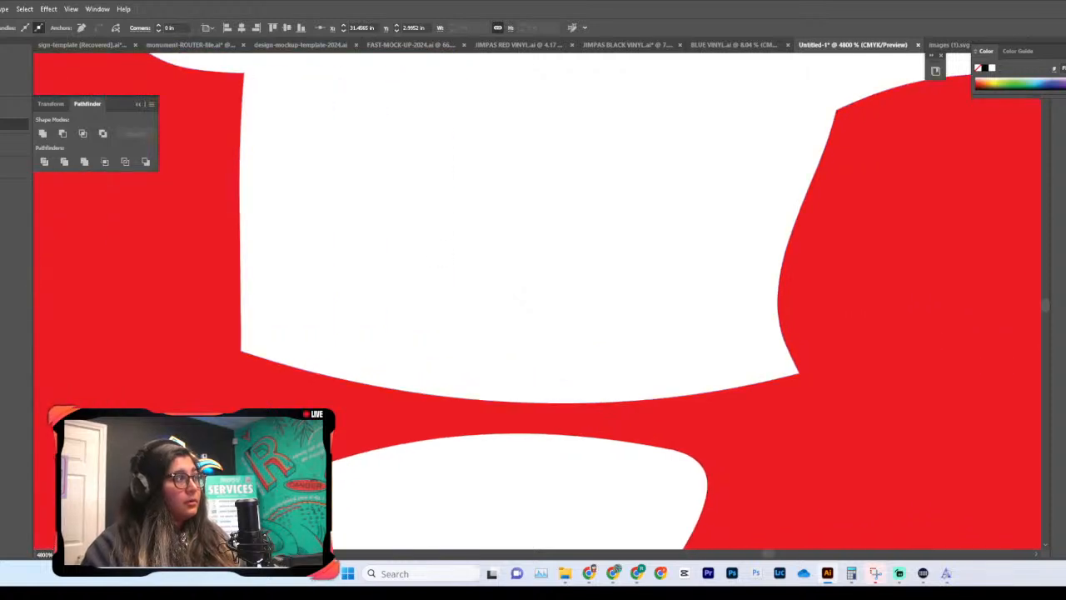
click(0, 28)
scroll(792, 376, down, 3)
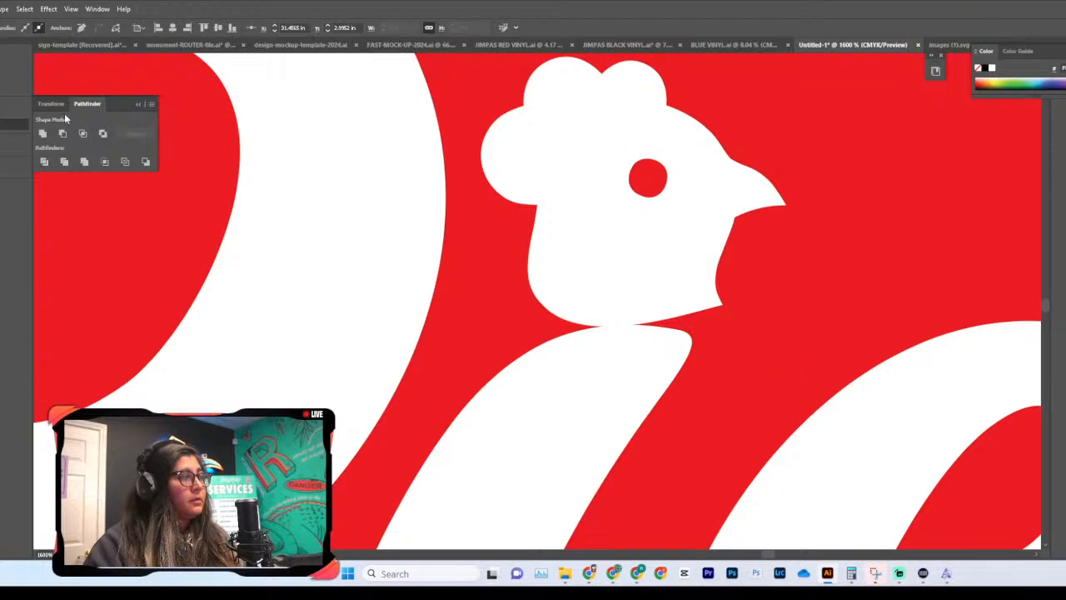
click(674, 281)
drag(674, 281, 667, 264)
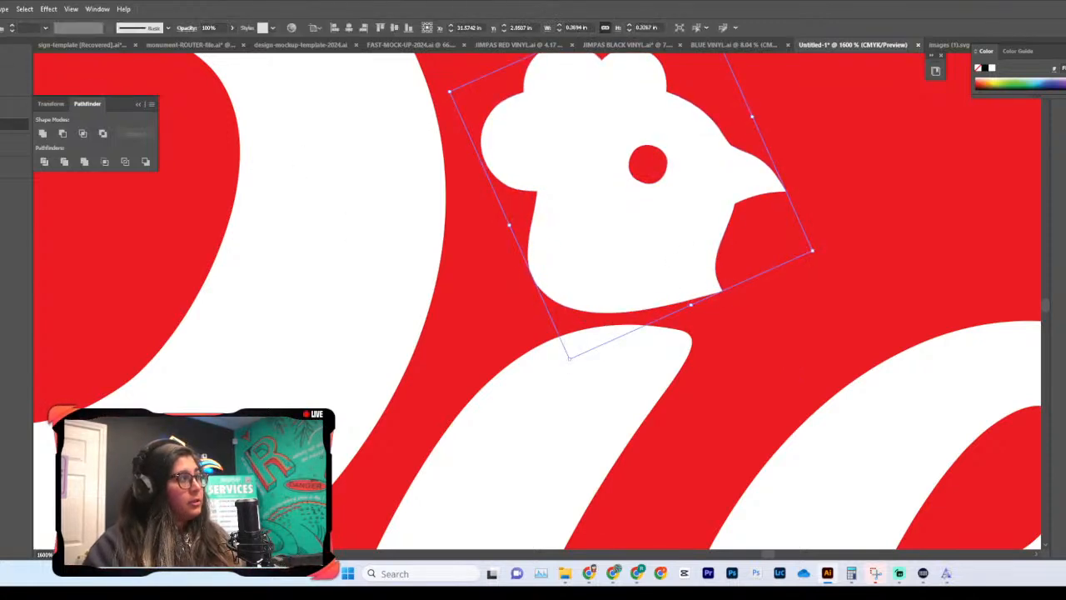
Step: Convert the lower corner anchor at the front of the neck to a smooth point and raise the head clear of the "i"
key(a)
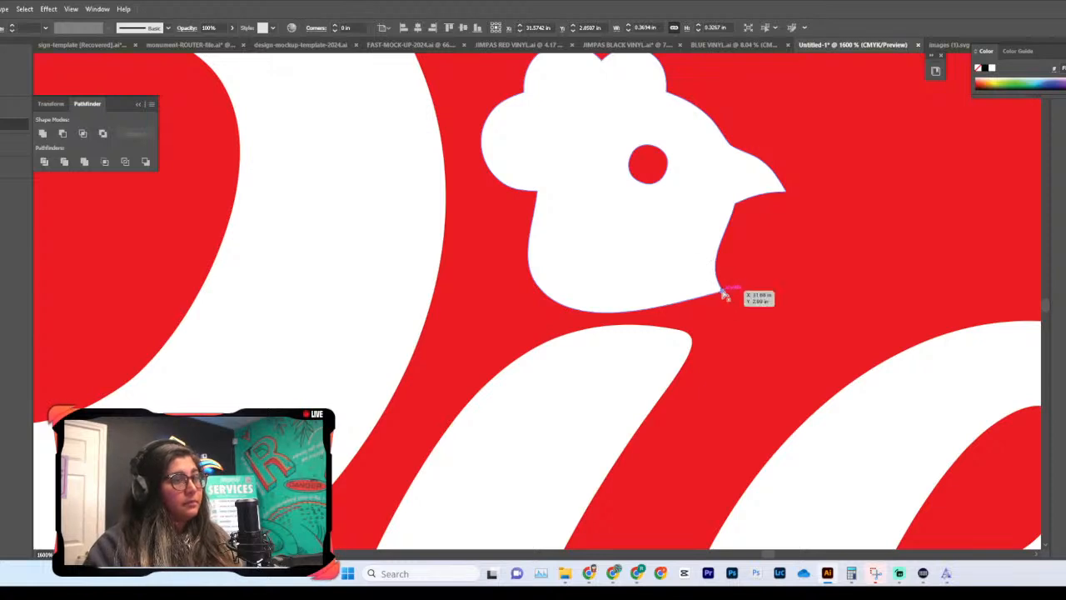
click(723, 293)
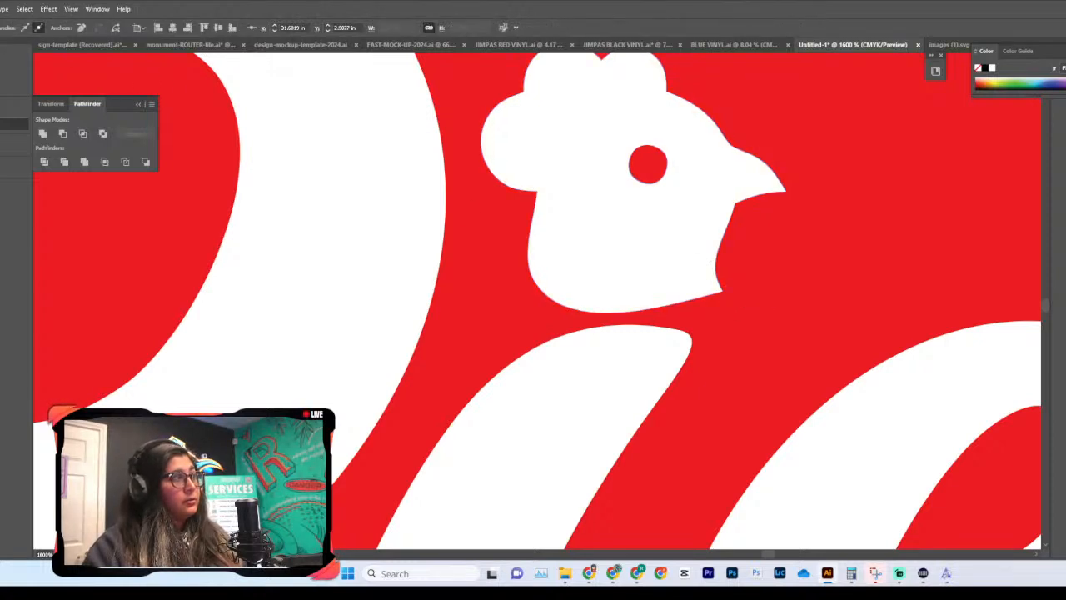
click(0, 28)
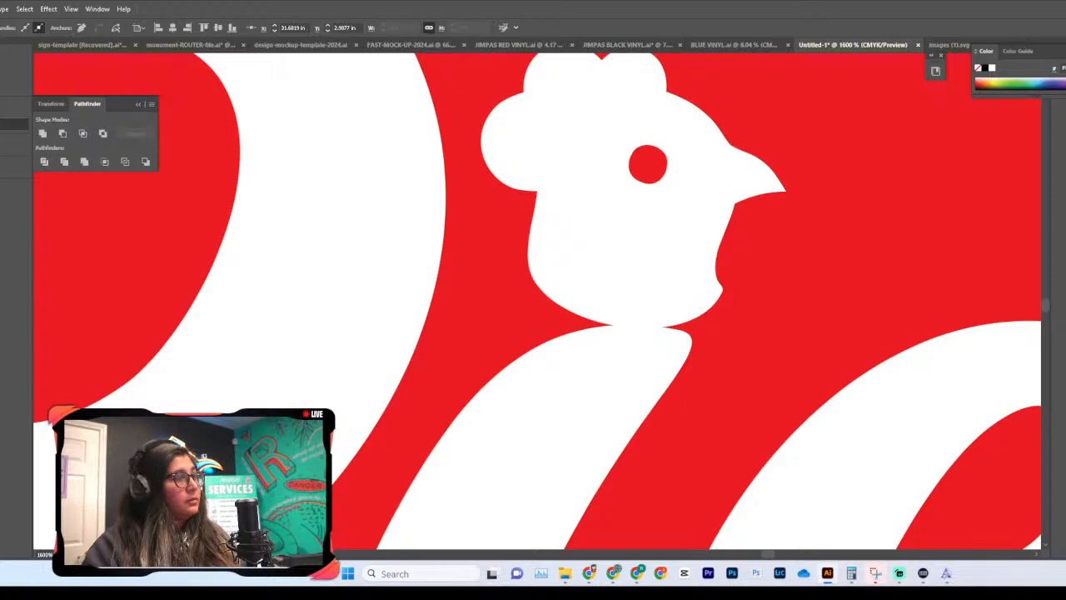
key(v)
scroll(716, 311, up, 1)
drag(686, 311, 686, 295)
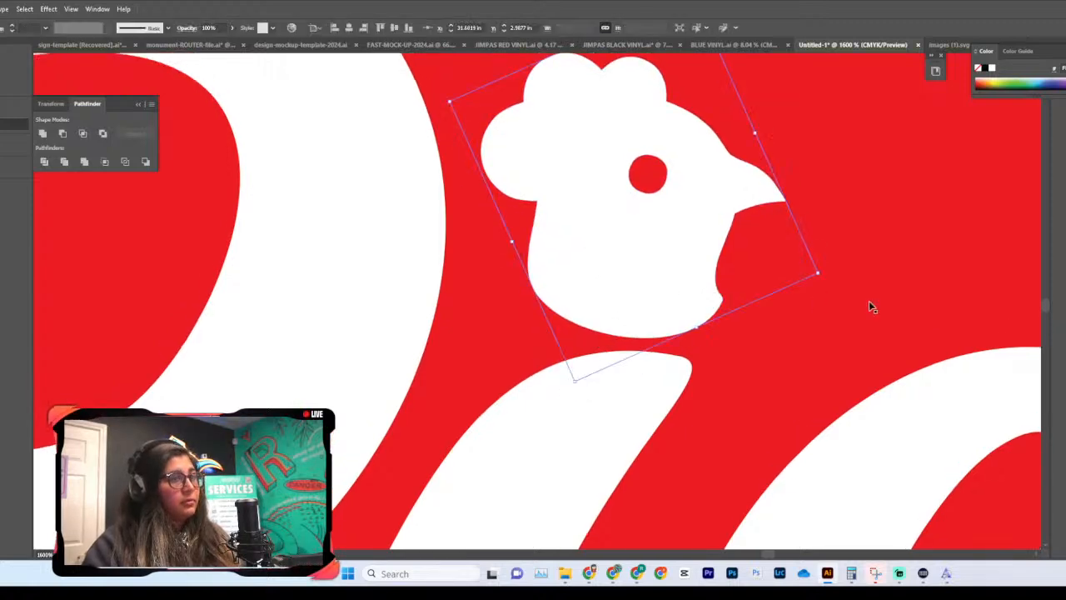
click(865, 307)
scroll(871, 306, down, 10)
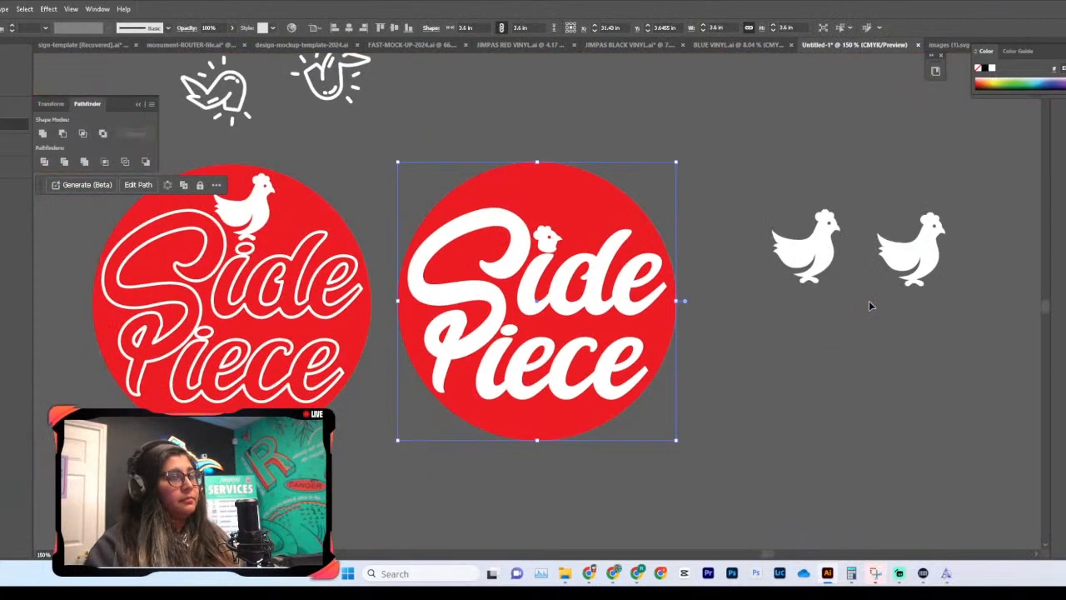
click(776, 335)
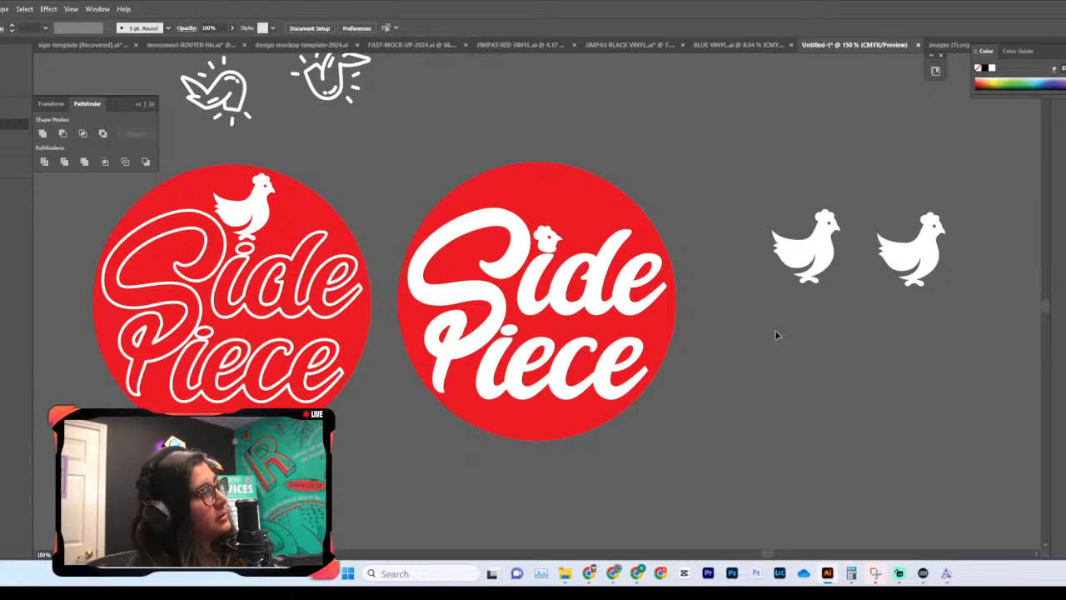
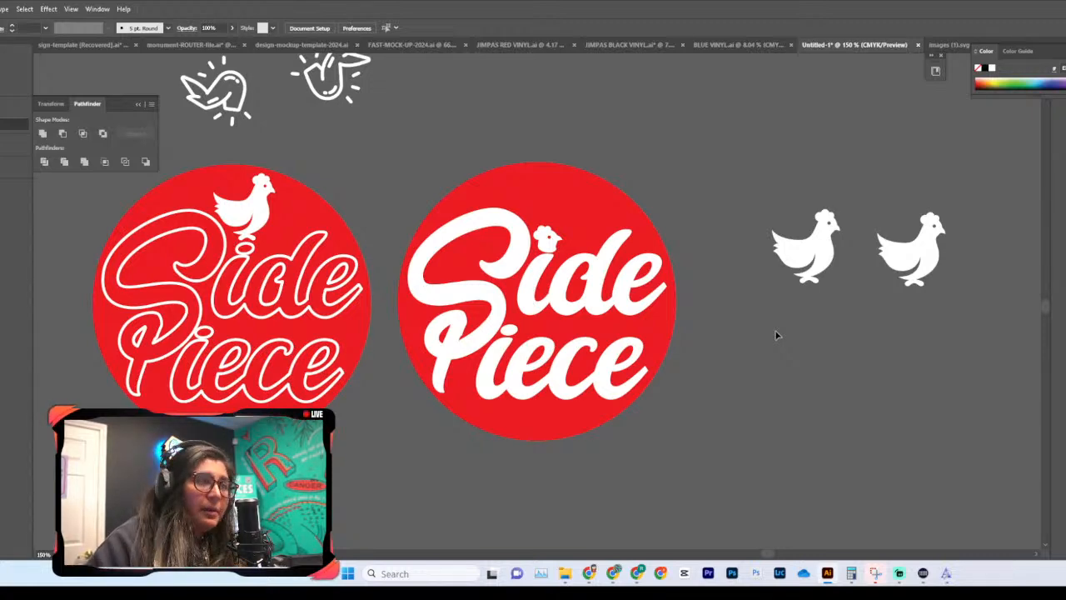
Step: Draw an ellipse about 0.34 by 0.31 in over the chicken head
key(ctrl+plus)
key(ctrl+plus)
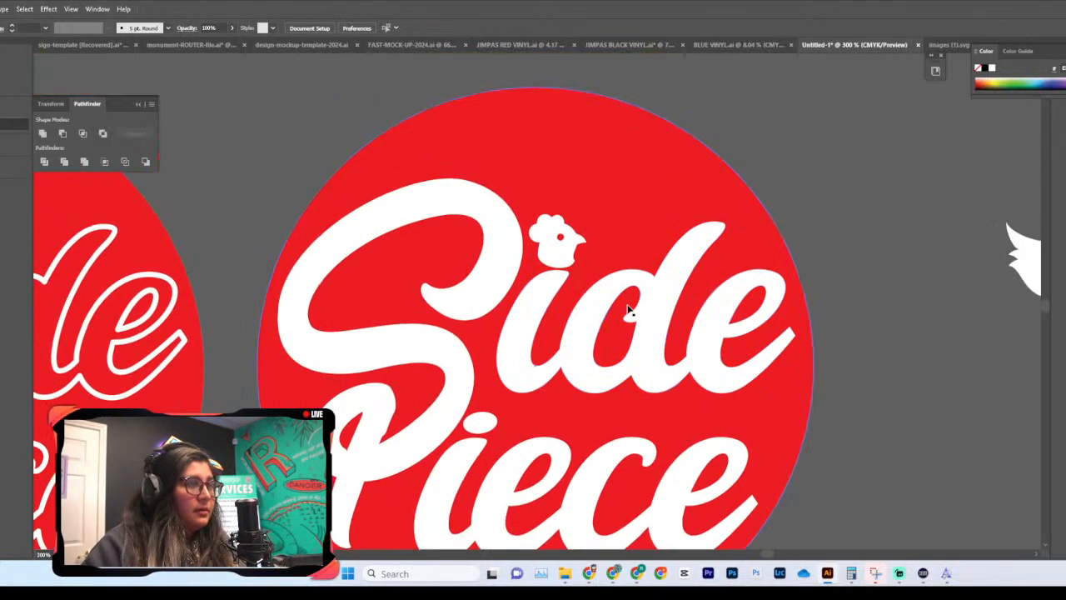
scroll(666, 310, down, 2)
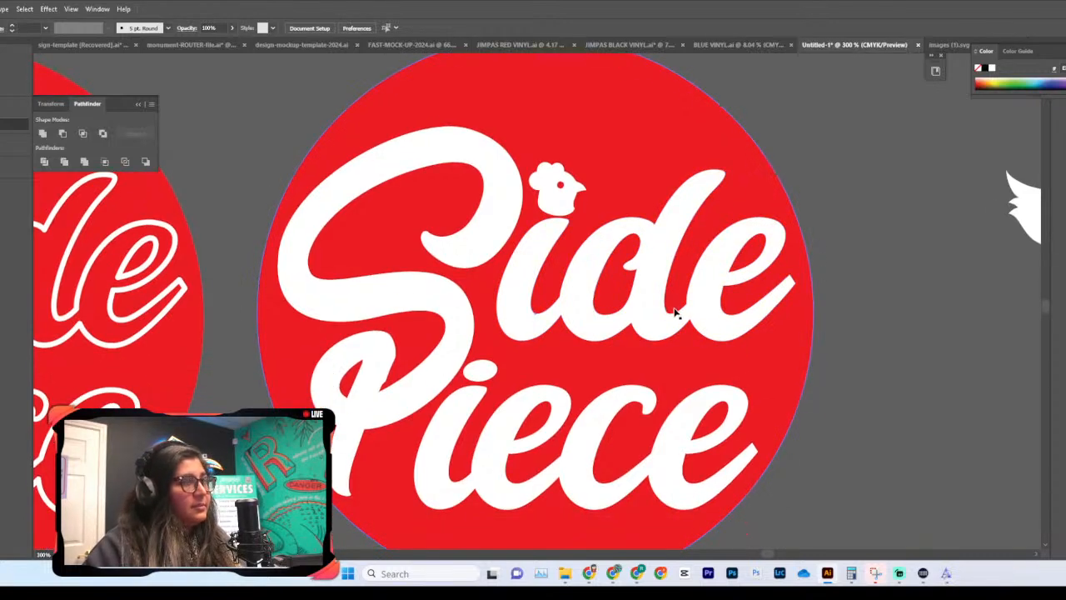
click(558, 207)
key(ctrl+plus)
key(ctrl+plus)
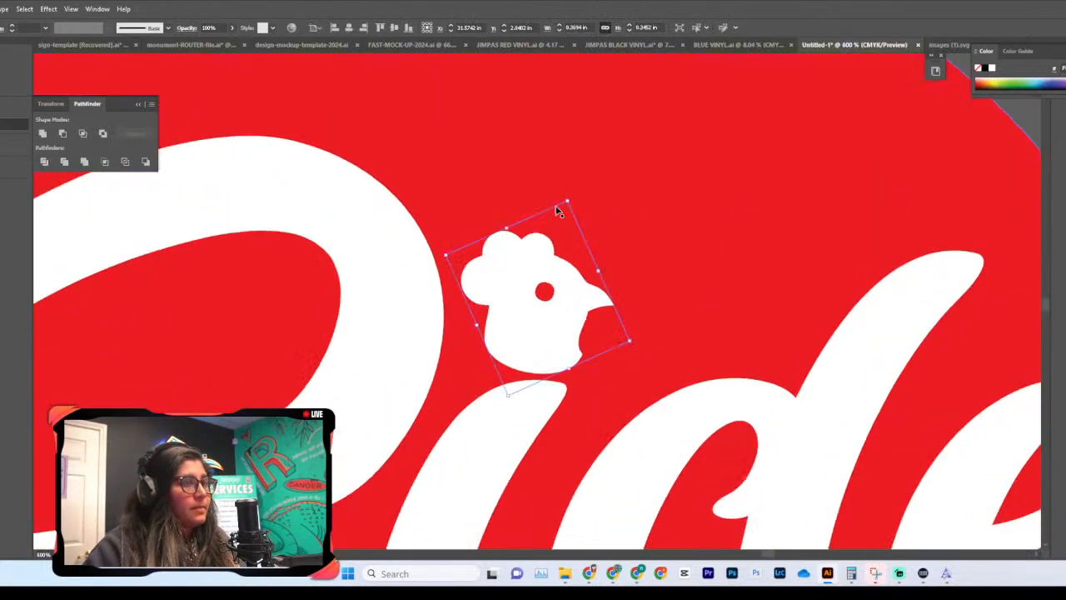
scroll(556, 211, down, 2)
click(19, 150)
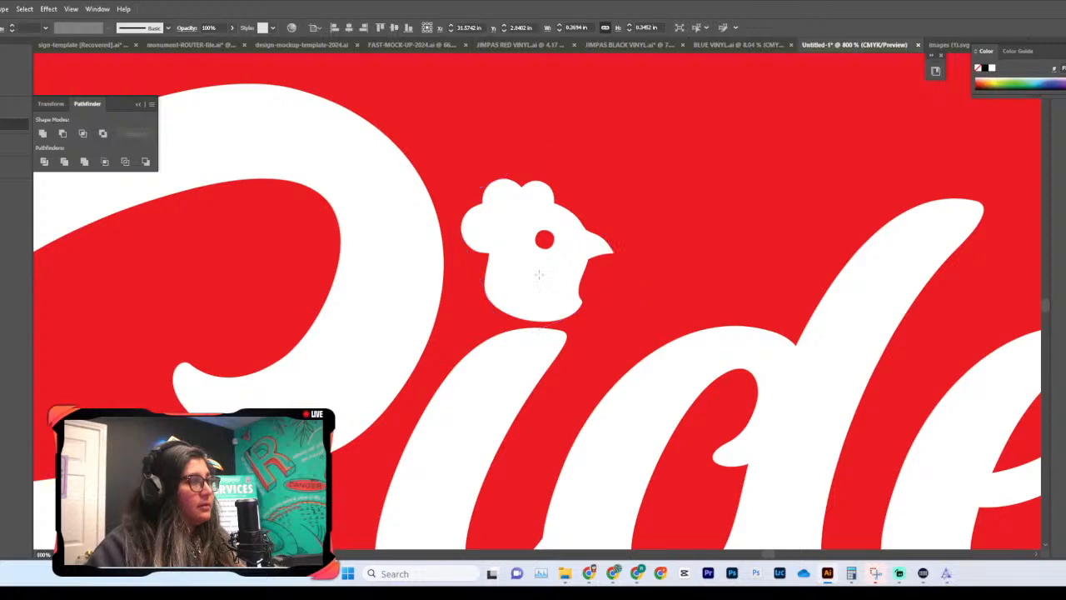
drag(474, 181, 615, 310)
Step: Copy the dot of the "i" in "Piece" and delete the ellipse drawn over the chicken head
scroll(671, 327, down, 6)
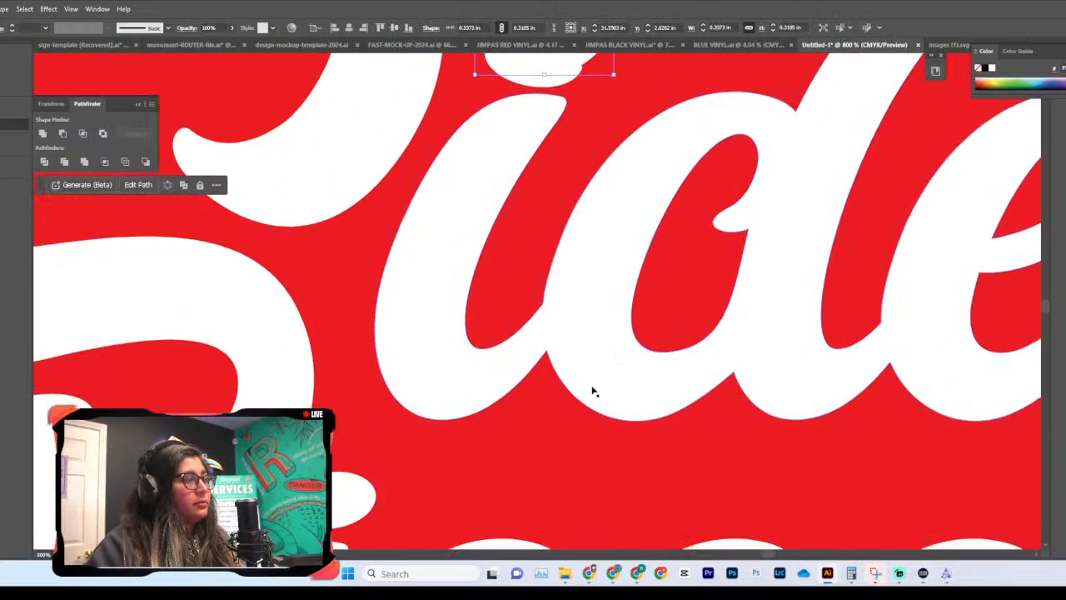
double_click(319, 312)
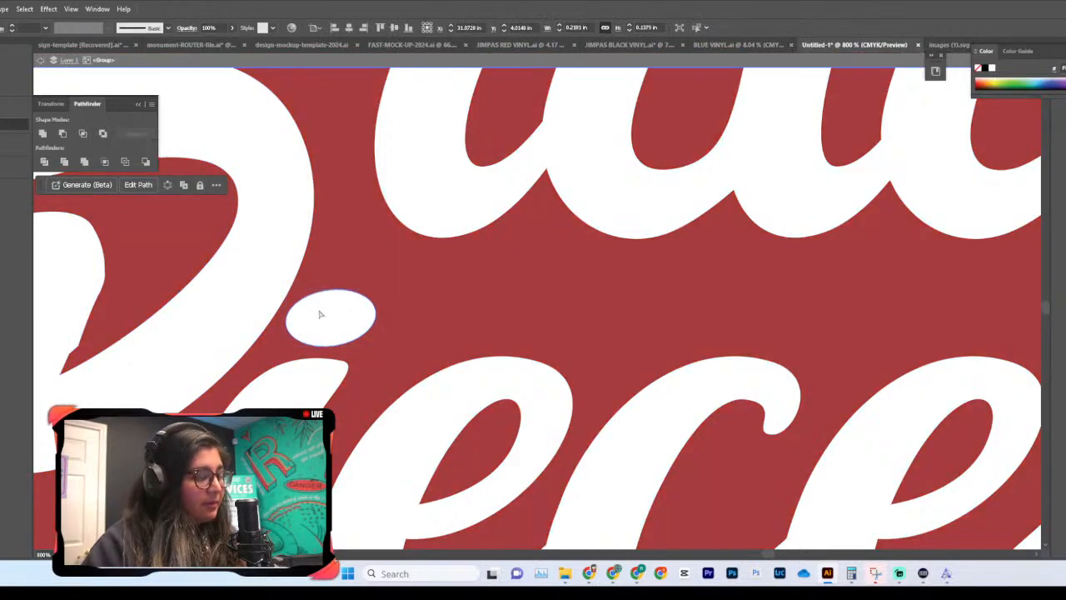
scroll(510, 317, up, 8)
key(Escape)
click(595, 295)
key(Delete)
Step: Paste the copied dot and position it over the base of the chicken head's neck
scroll(595, 293, down, 1)
click(536, 309)
drag(536, 310, 527, 305)
scroll(527, 307, down, 3)
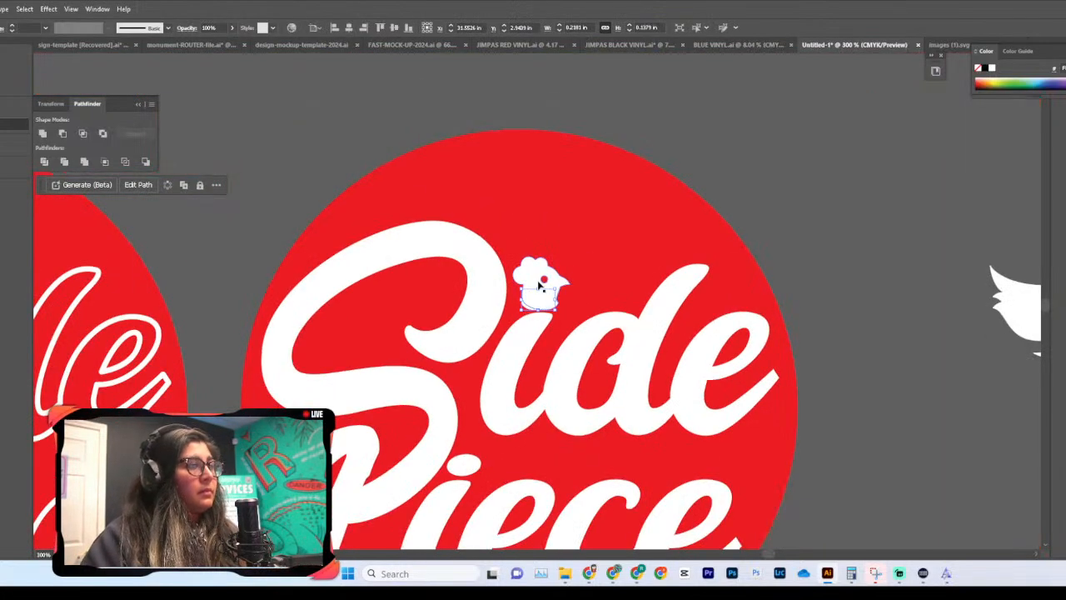
Step: Select the chicken head together with the pasted dot and move both onto the empty canvas beside the badge
shift+click(539, 288)
double_click(537, 303)
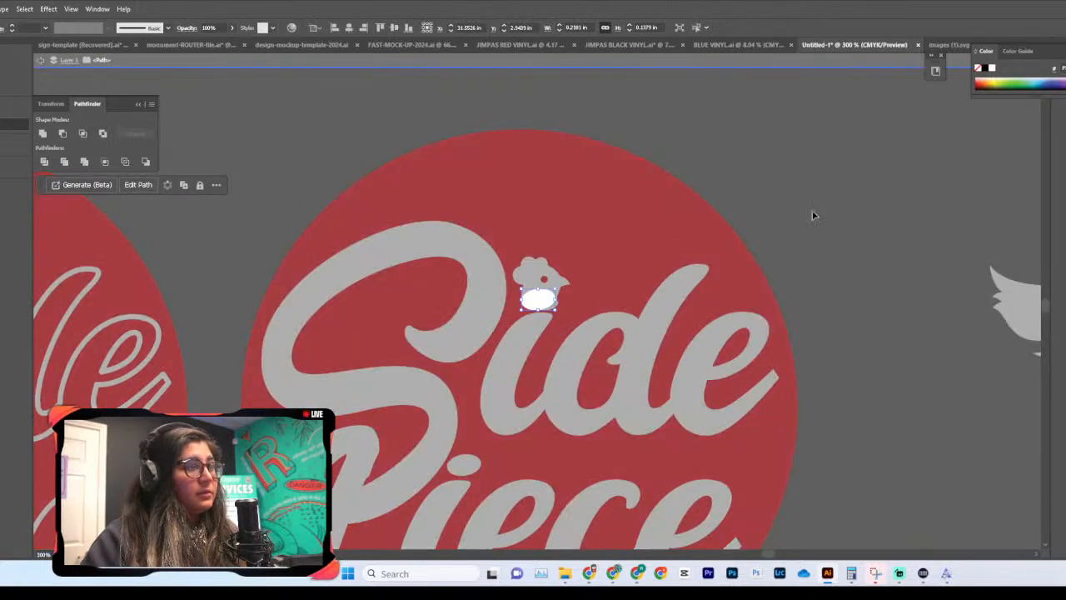
click(579, 269)
double_click(798, 164)
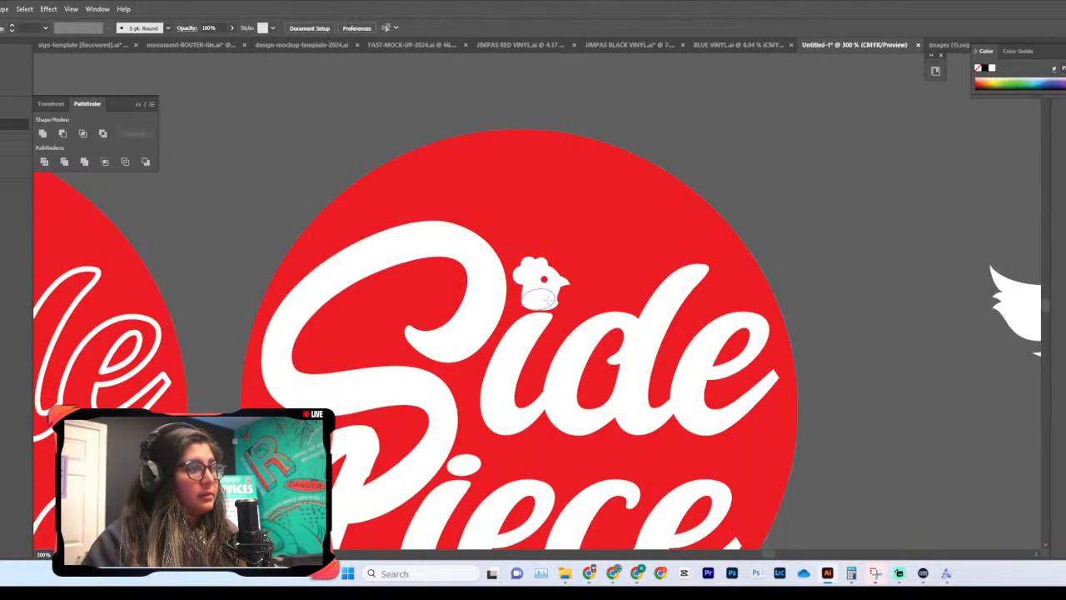
click(540, 287)
shift+click(539, 281)
drag(539, 282, 744, 144)
key(ctrl+equal)
key(ctrl+equal)
key(ctrl+equal)
key(ctrl+equal)
key(ctrl+equal)
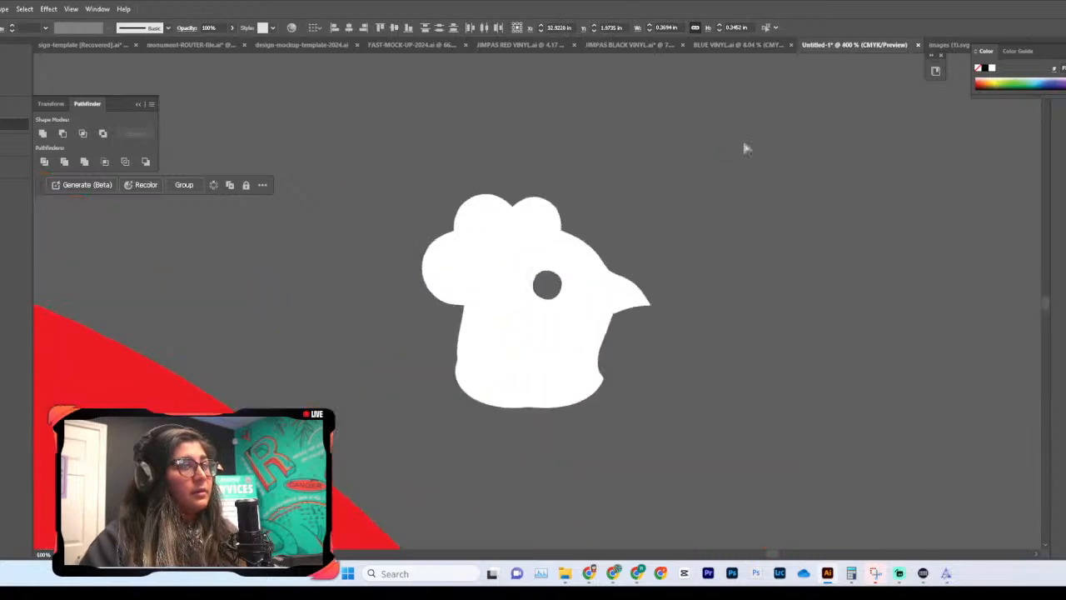
Step: Fill the dot copy with the badge's red and shift the dot and the head so the dot overlaps the neck base
click(757, 331)
scroll(756, 333, down, 1)
click(505, 388)
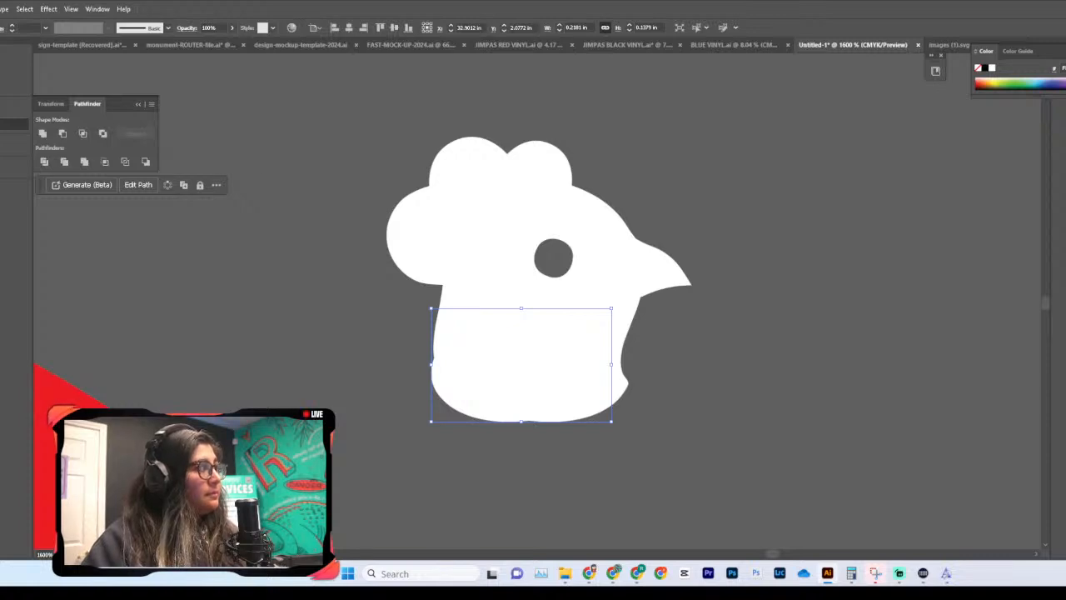
click(807, 375)
mouse_move(594, 364)
mouse_down()
mouse_move(613, 406)
mouse_move(589, 399)
mouse_move(583, 366)
mouse_up()
drag(609, 291, 604, 268)
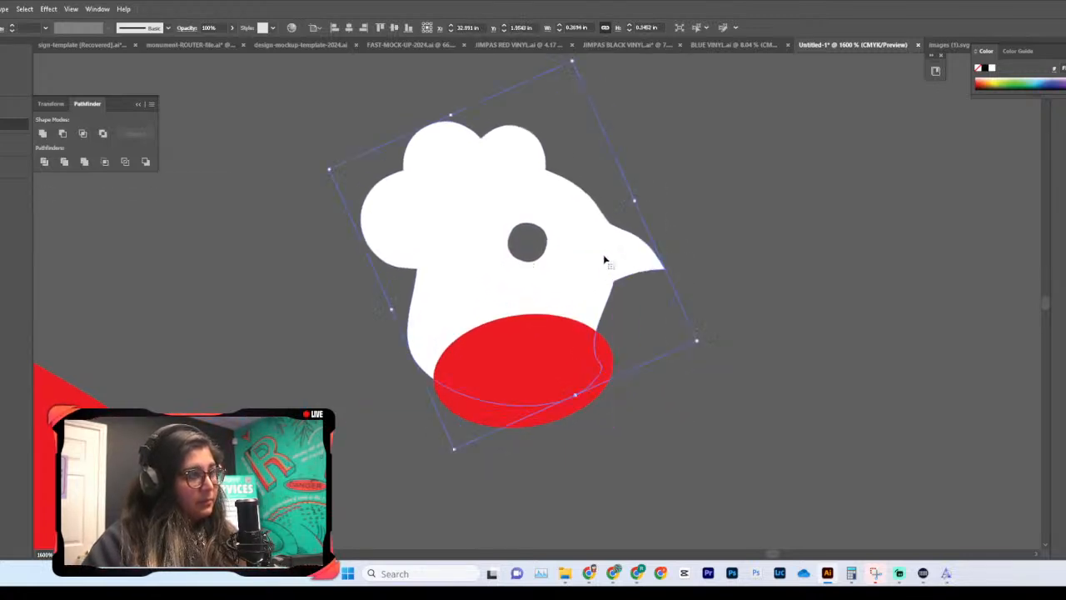
Step: Rotate the chicken head slightly counterclockwise and shift the red dot toward the front of its neck
drag(577, 60, 529, 84)
drag(541, 366, 557, 370)
click(748, 381)
key(ctrl+minus)
key(ctrl+minus)
key(ctrl+minus)
key(ctrl+minus)
key(ctrl+minus)
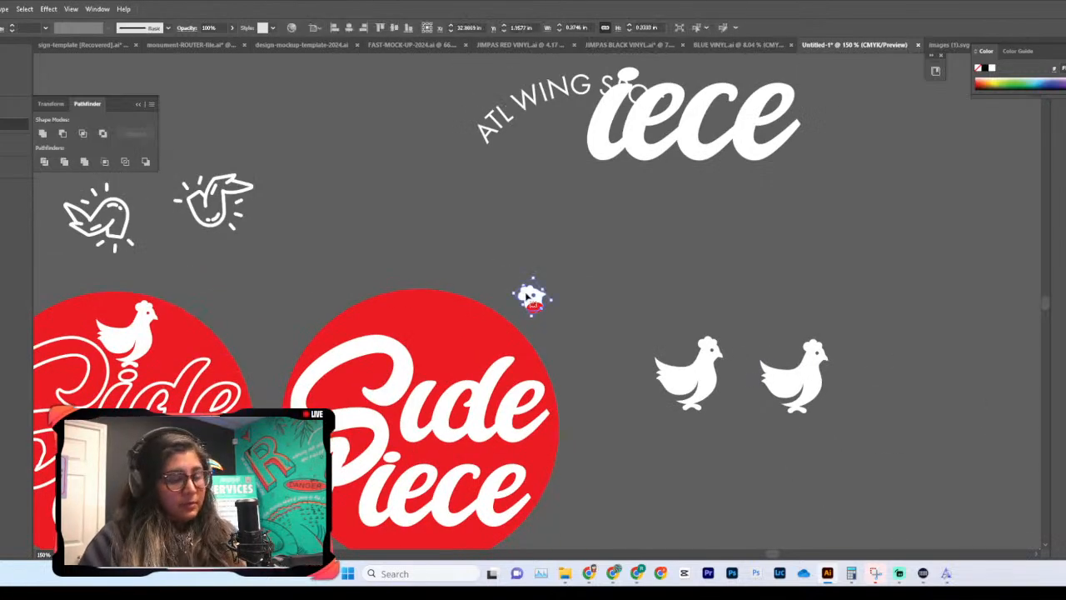
Step: Copy the head of one full chicken, paste it in place of the previous head, and position it over the red dot
click(706, 348)
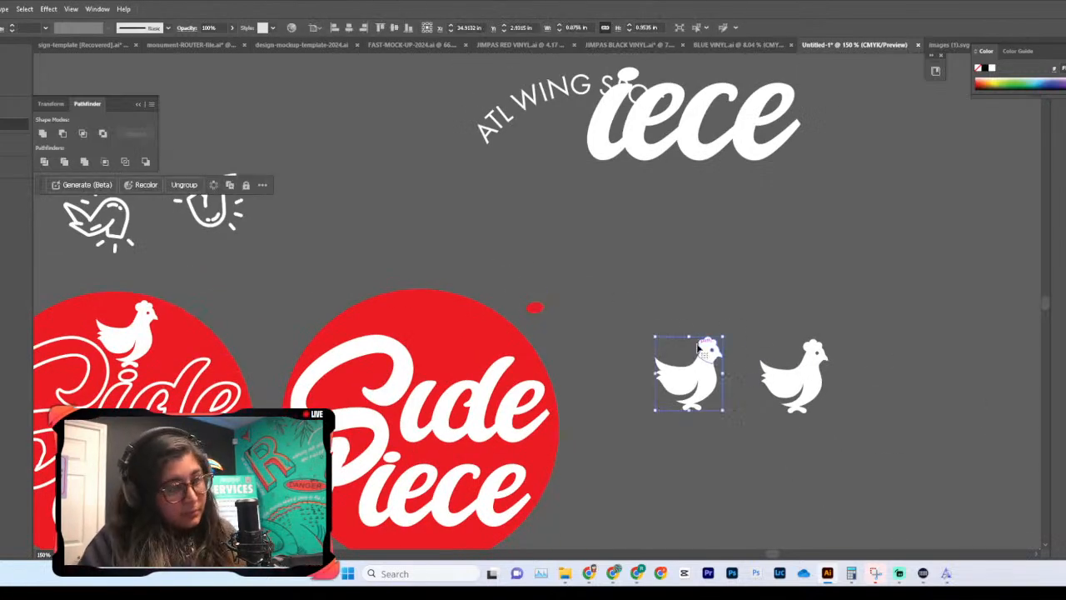
double_click(699, 348)
key(Escape)
key(ctrl+v)
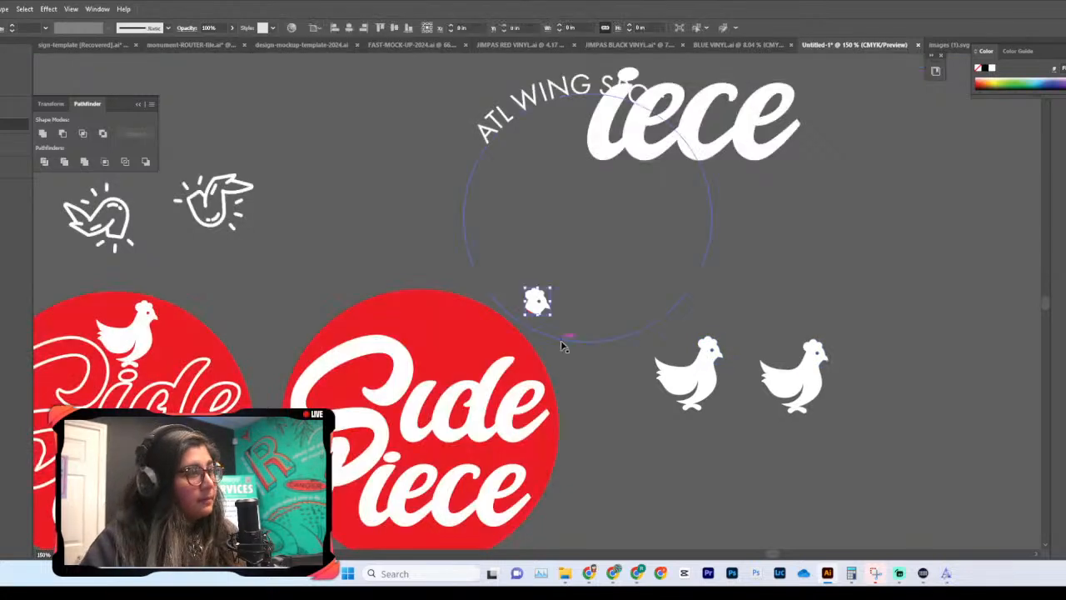
key(ctrl+equal)
key(ctrl+equal)
key(ctrl+equal)
key(ctrl+equal)
key(ctrl+equal)
drag(565, 310, 567, 242)
Step: Send the red dot behind the pasted head, rotate the head slightly counterclockwise, and shift the dot under its neck base
drag(531, 341, 520, 307)
key(ctrl+shift+bracketleft)
click(560, 247)
drag(609, 154, 613, 150)
drag(525, 317, 510, 295)
click(576, 234)
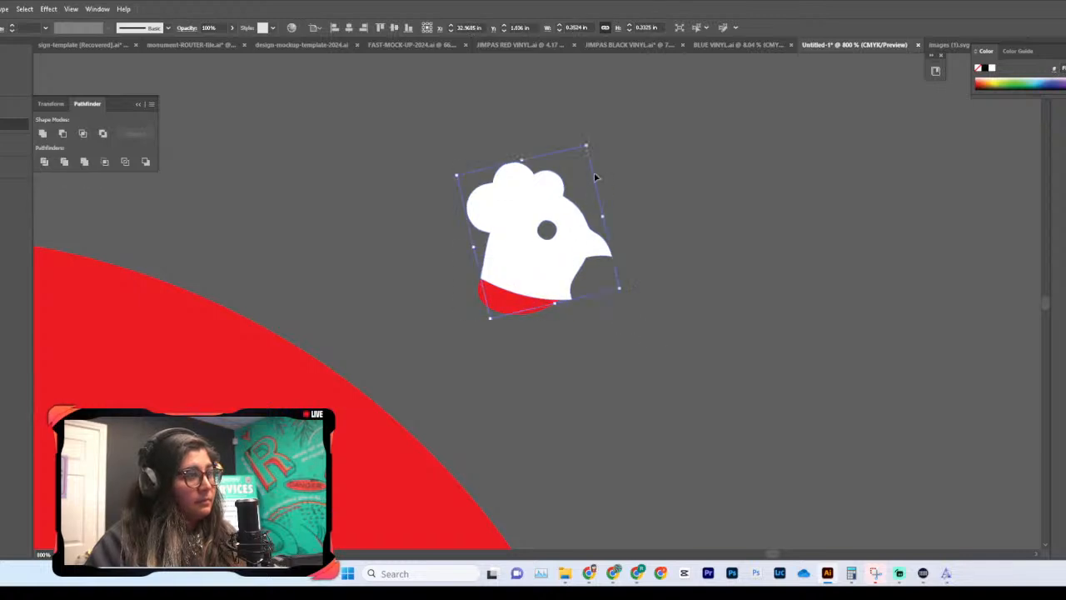
Step: Refine the head's rotation and reposition it with the red dot so the neck base lies over the dot
drag(593, 142, 588, 139)
drag(544, 260, 540, 261)
drag(596, 213, 592, 224)
drag(526, 294, 528, 300)
click(640, 300)
Step: Try enlarging the chicken head slightly so the front of its neck extends past the red dot
key(ctrl+equal)
key(ctrl+equal)
key(ctrl+equal)
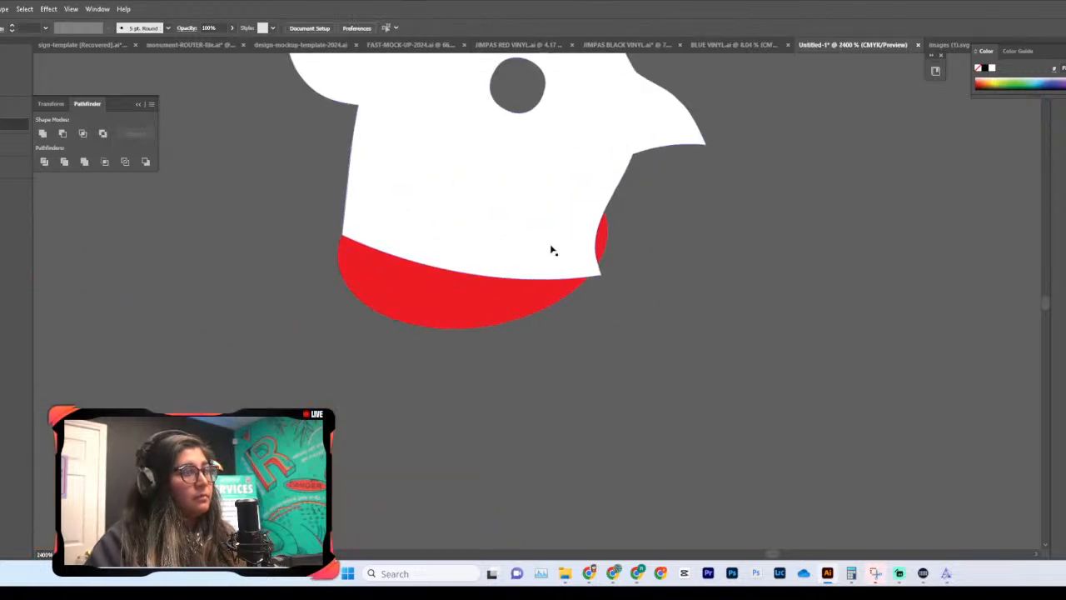
click(575, 284)
drag(606, 250, 725, 108)
click(707, 286)
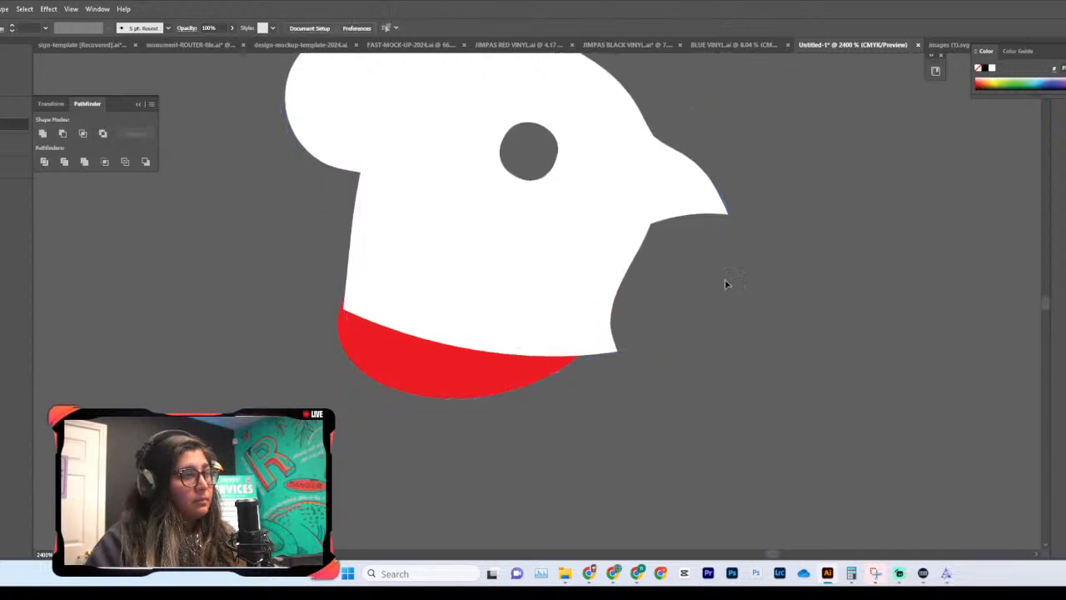
Step: Shrink the chicken head slightly and realign it with the red dot along the back of the neck
key(ctrl+a)
click(498, 392)
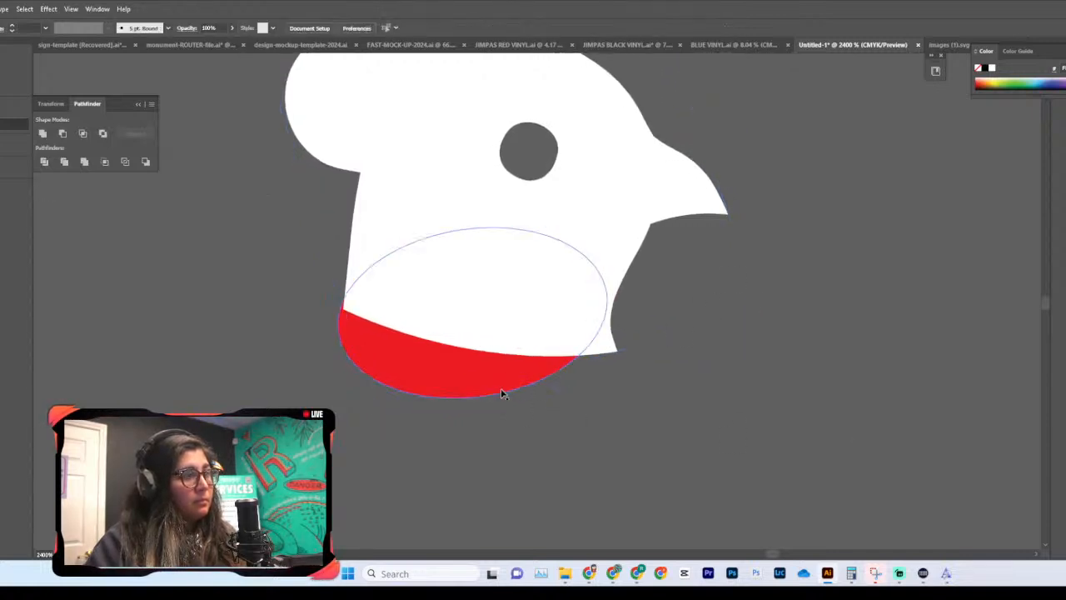
drag(474, 377, 495, 374)
shift+click(559, 307)
drag(691, 99, 673, 124)
drag(507, 322, 481, 362)
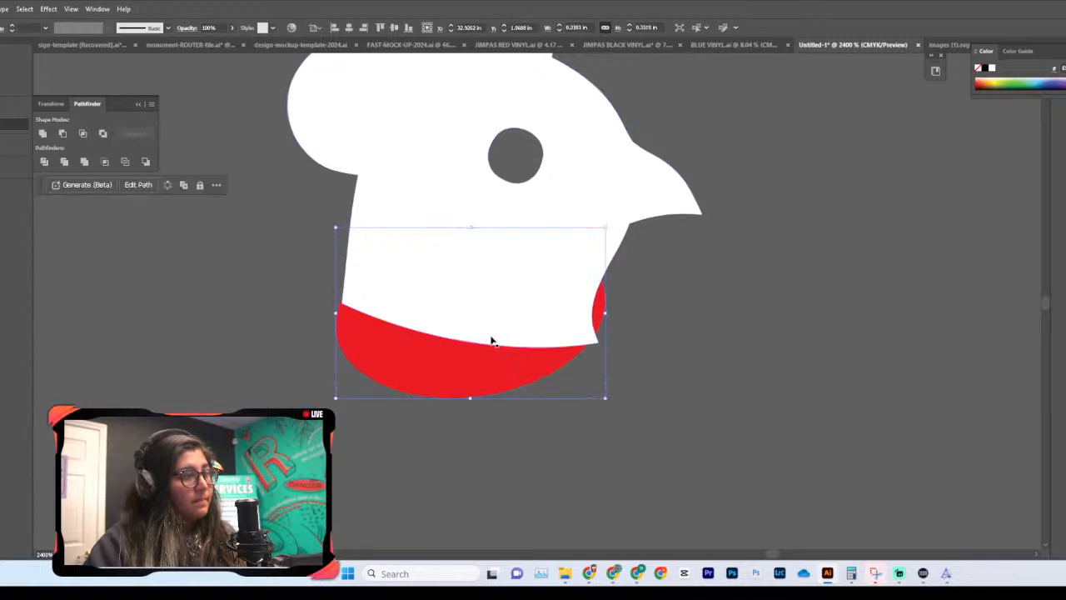
Step: Fill the dot white so it blends with the chicken head as a rounded neck base
click(992, 68)
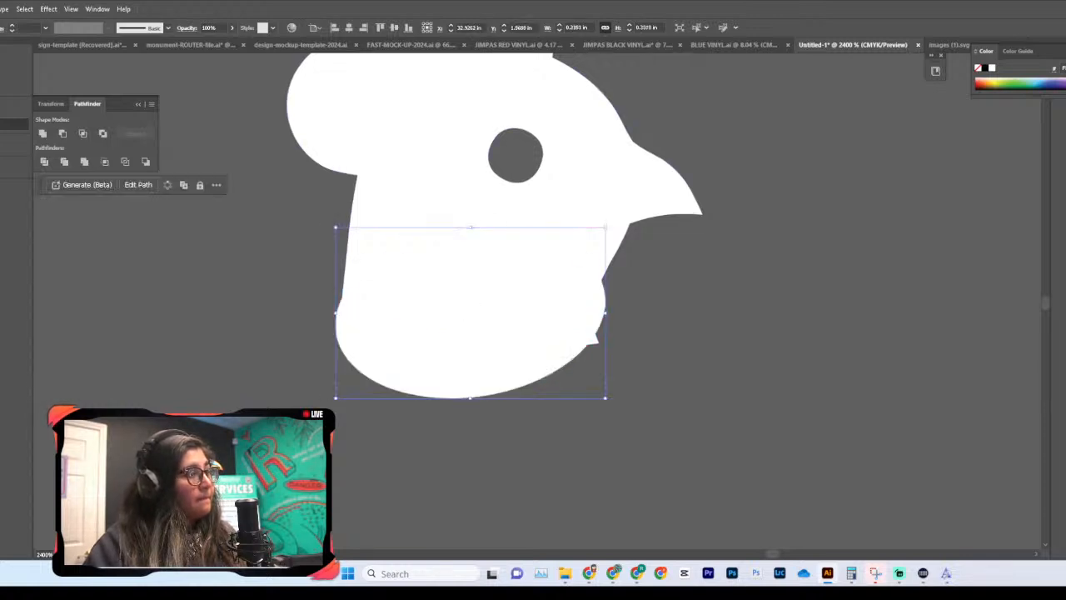
click(622, 444)
scroll(852, 498, up, 3)
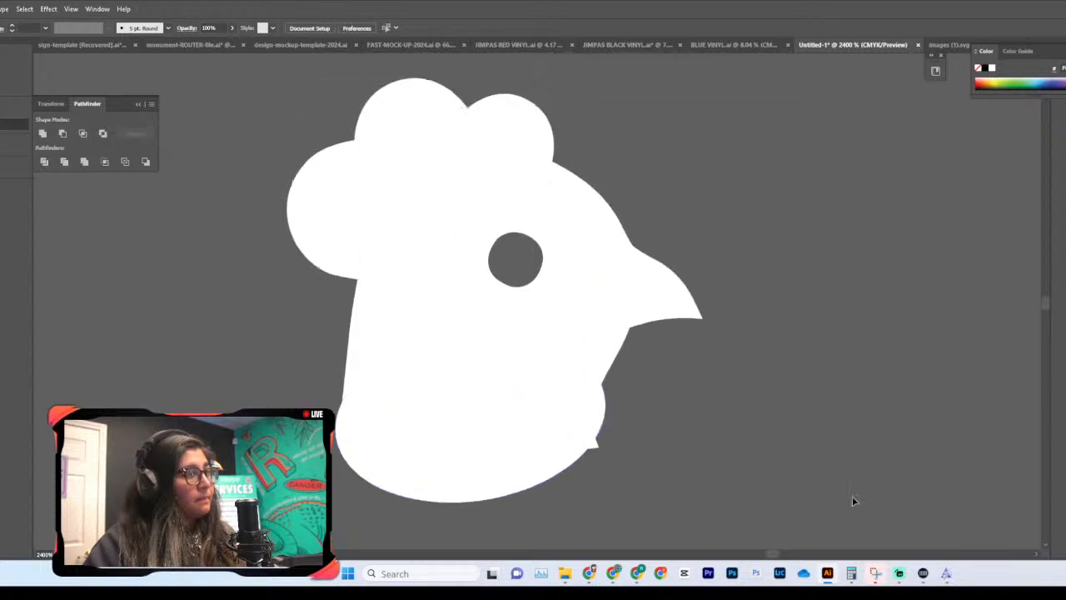
drag(548, 455, 543, 458)
click(716, 487)
drag(763, 262, 463, 487)
click(667, 204)
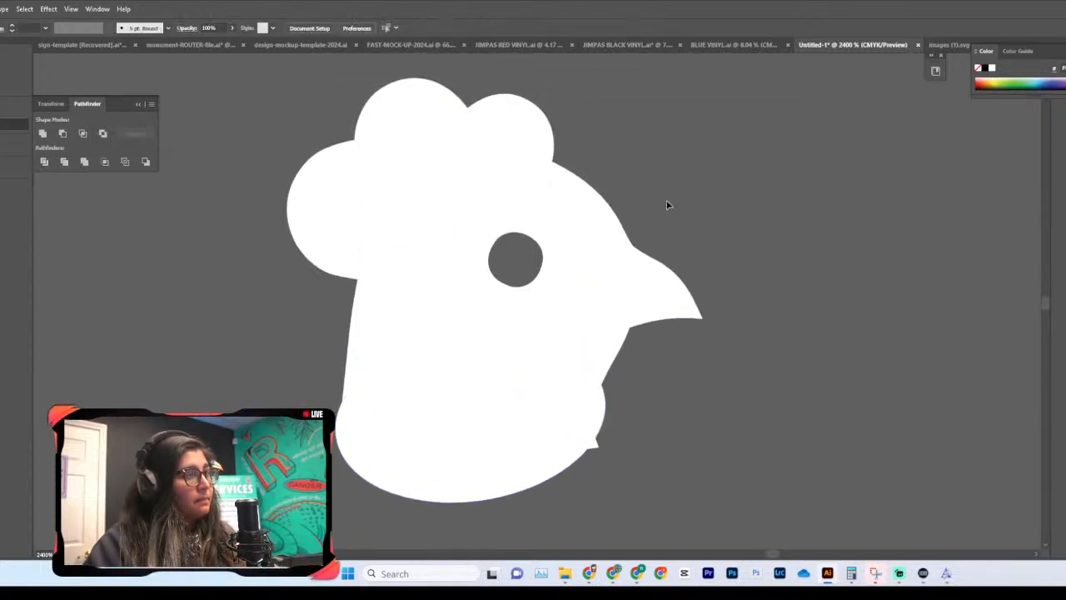
Step: Select the chicken head together with the white dot and split their overlapping shapes with the Pathfinder Divide operation
drag(606, 487, 610, 476)
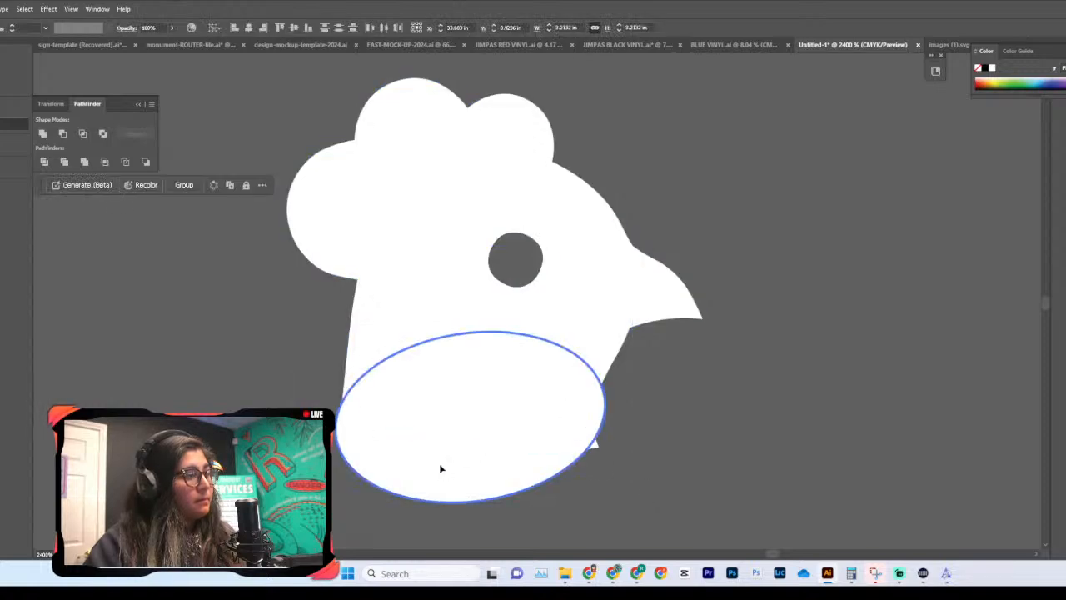
click(722, 461)
scroll(633, 428, down, 3)
click(451, 379)
click(654, 354)
click(557, 239)
shift+click(422, 367)
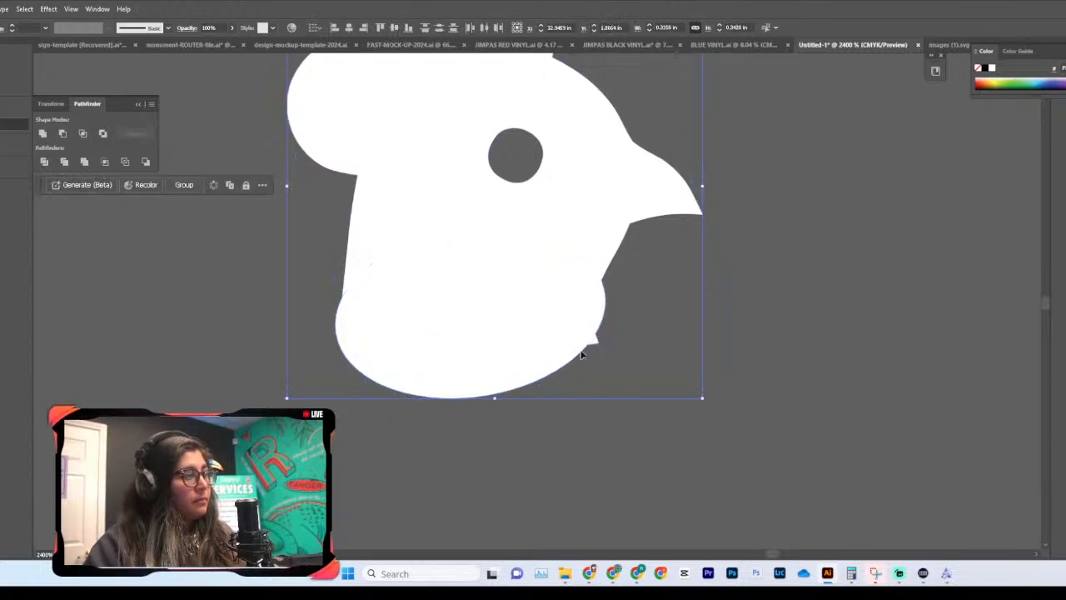
click(40, 163)
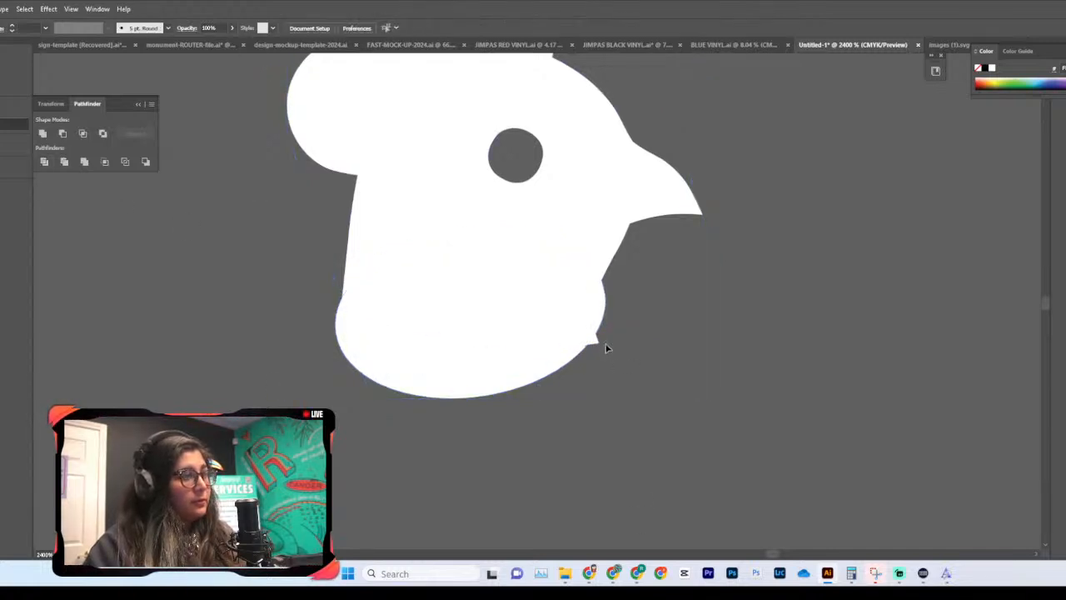
Step: Isolate the divided shapes and delete the small pointed piece sticking out at the front of the neck base
double_click(591, 338)
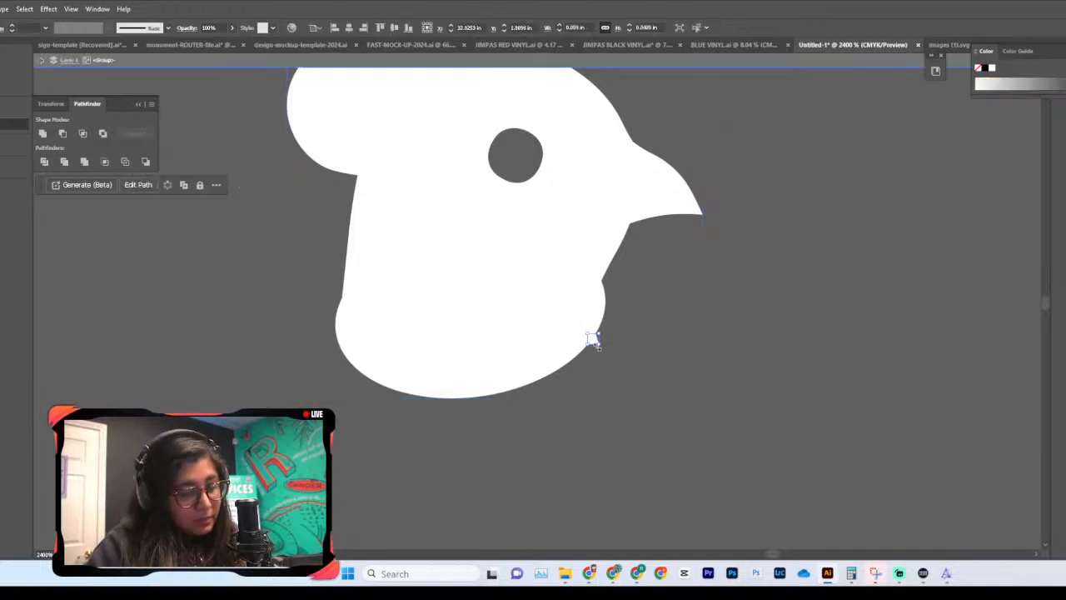
key(Delete)
double_click(836, 436)
scroll(778, 412, up, 1)
key(ctrl+minus)
key(ctrl+minus)
key(ctrl+minus)
key(ctrl+minus)
key(ctrl+minus)
key(ctrl+minus)
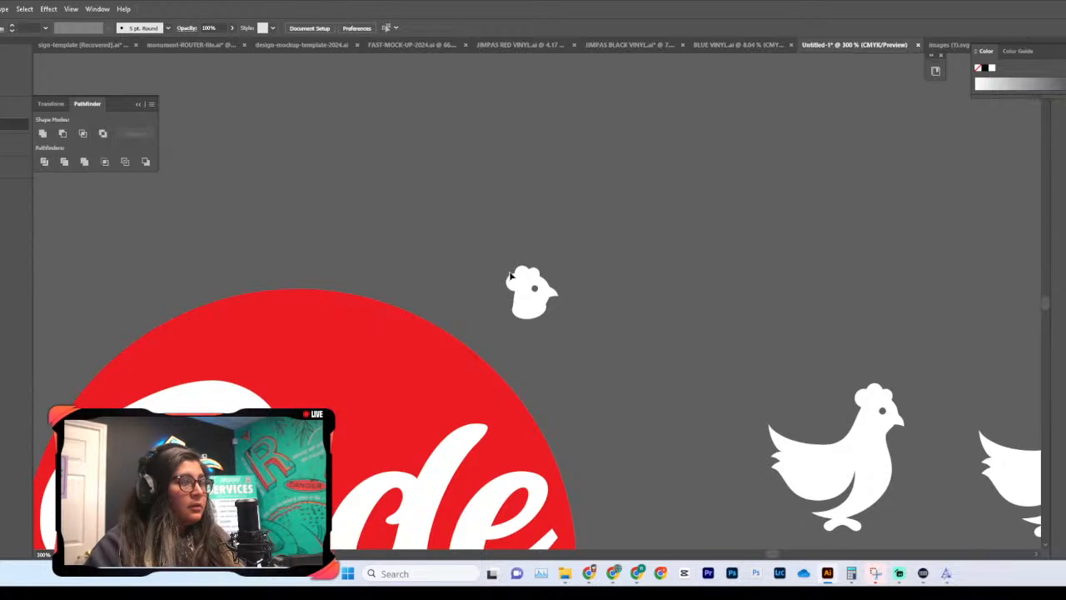
Step: Move the arched "ATL WING SPOT" text farther right, clear of the chicken head
double_click(529, 307)
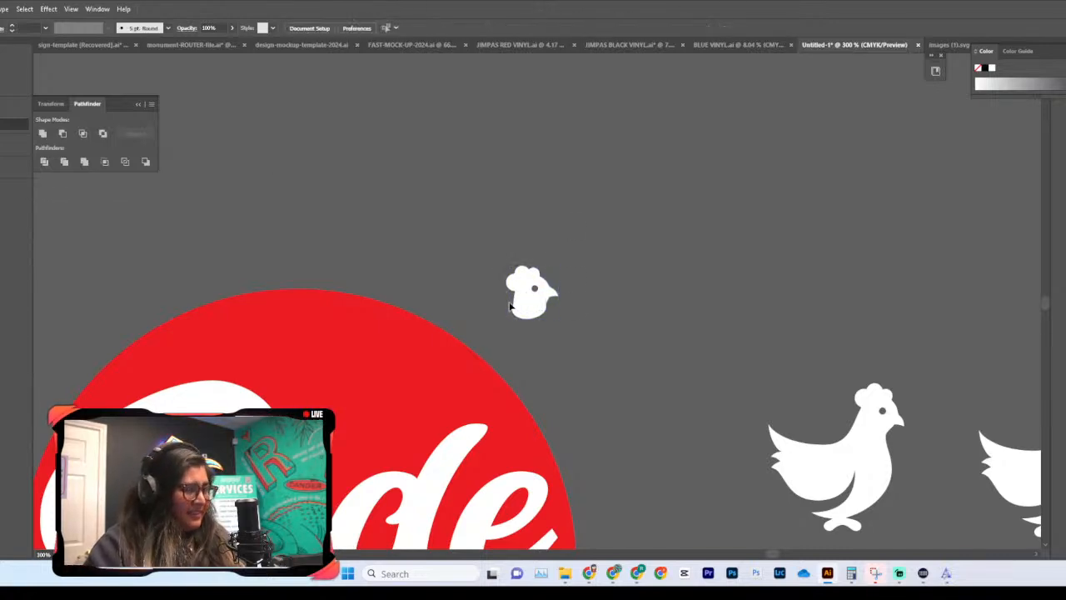
click(548, 310)
drag(484, 250, 543, 330)
click(545, 384)
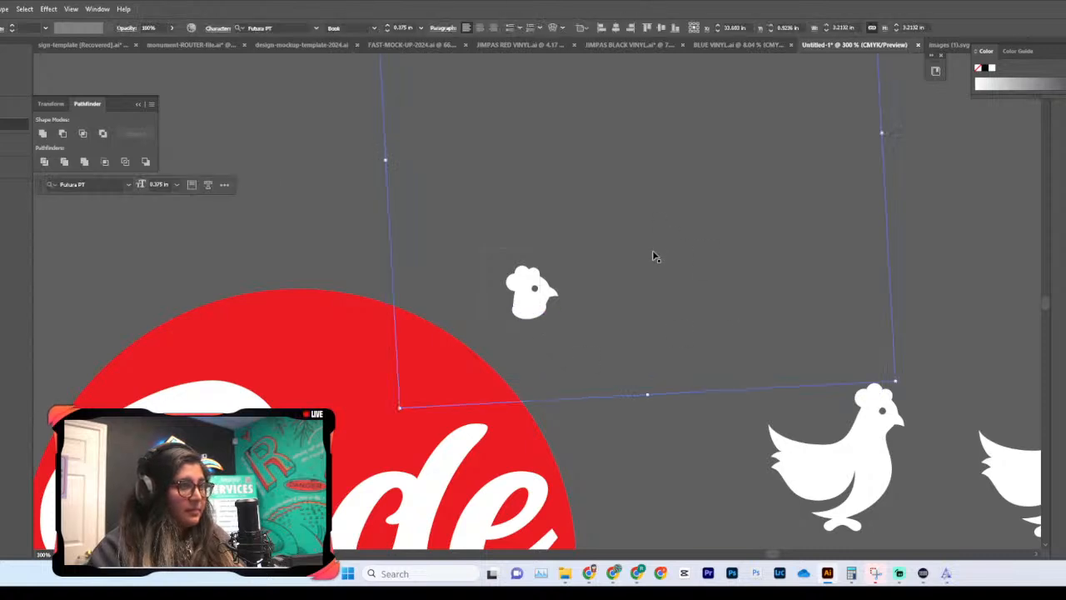
scroll(652, 249, up, 3)
click(652, 249)
drag(419, 136, 880, 185)
Step: Move the rounded chicken head onto the solid-lettered badge and nudge it to sit just above the "i" of Side
click(531, 471)
drag(564, 432, 507, 493)
key(ctrl+z)
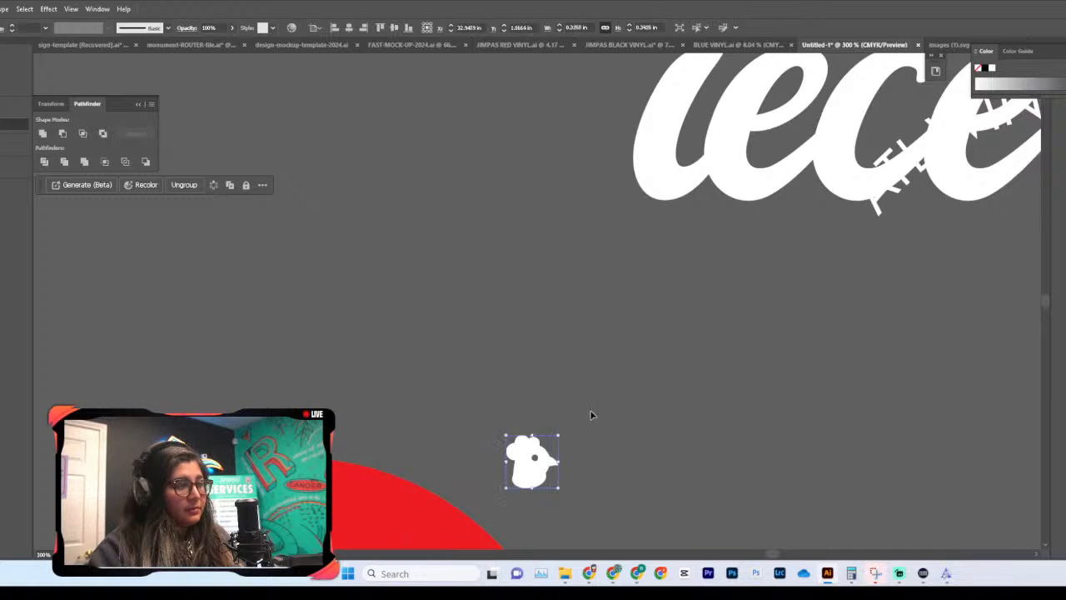
scroll(564, 431, down, 3)
drag(536, 305, 333, 456)
key(ctrl+equal)
key(ctrl+equal)
key(ctrl+equal)
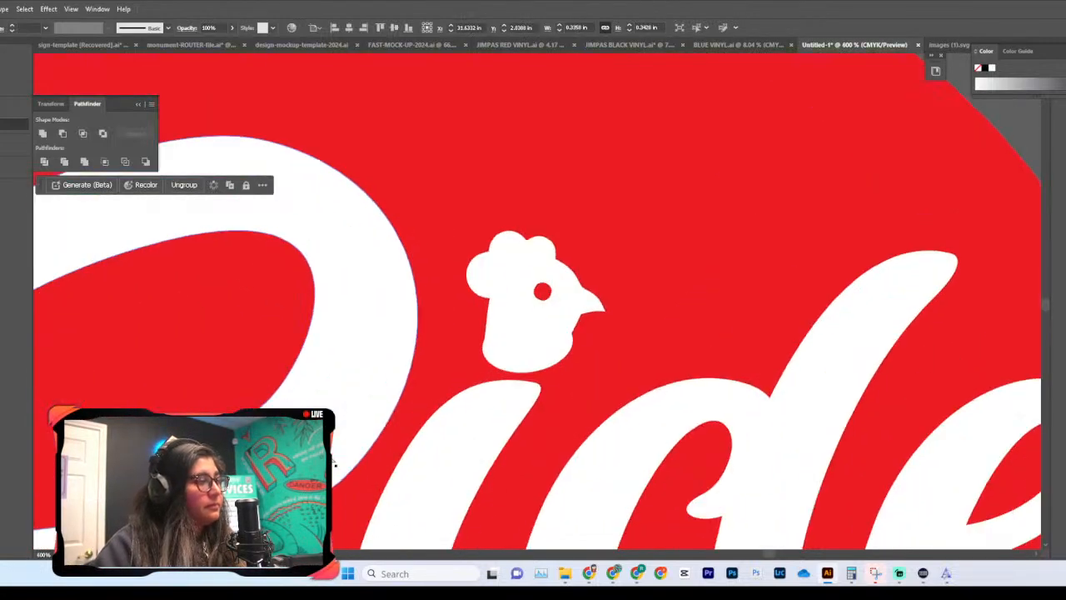
scroll(417, 400, down, 2)
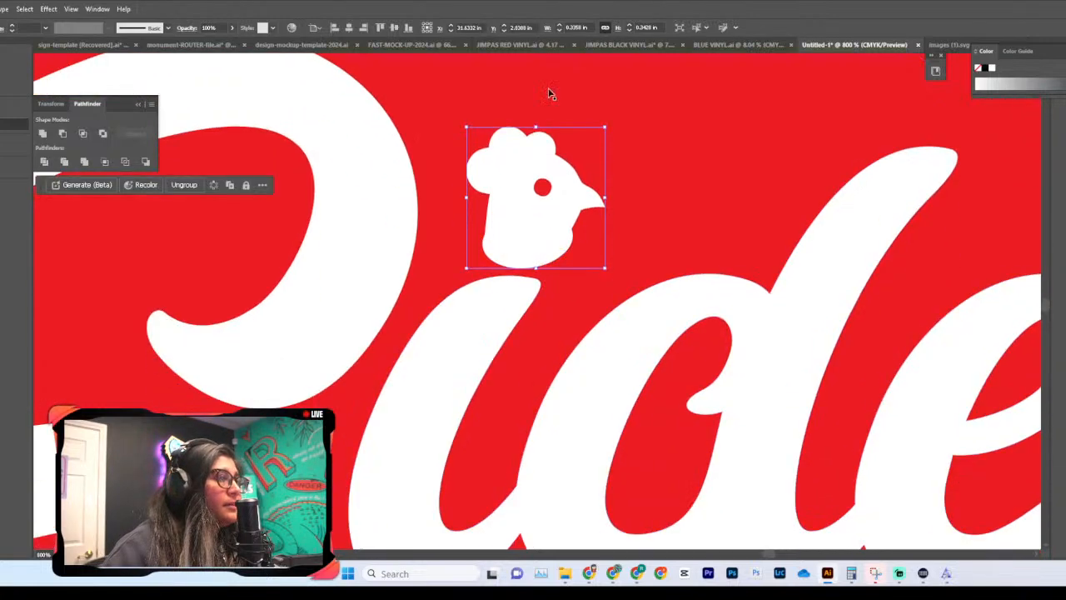
drag(542, 220, 532, 224)
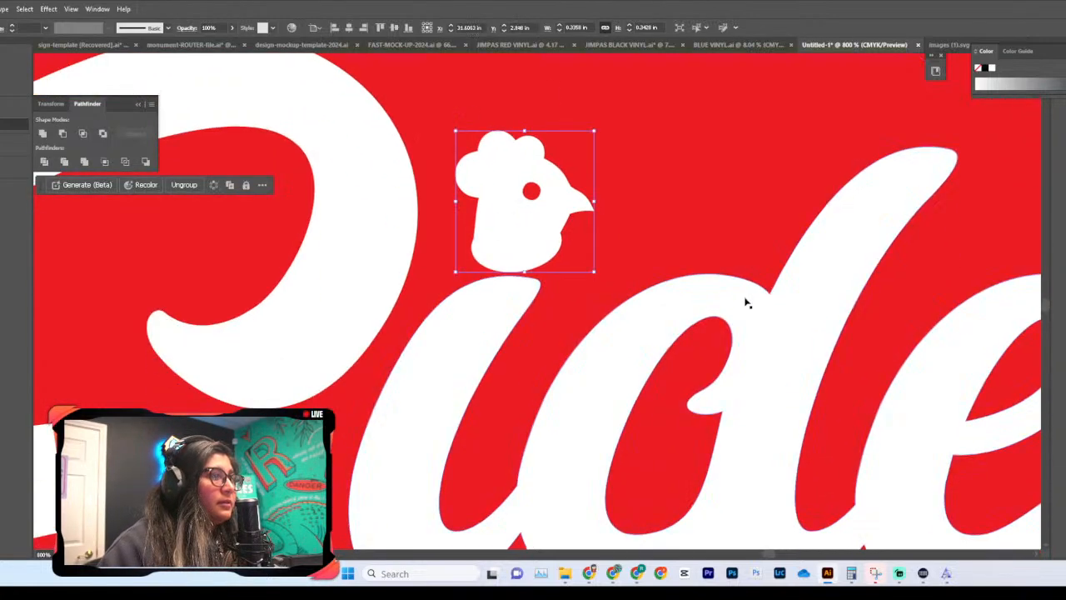
Step: Nudge the chicken head slightly to the right above the "i" of Side
click(703, 241)
key(ctrl+minus)
key(ctrl+minus)
key(ctrl+minus)
key(ctrl+minus)
key(ctrl+minus)
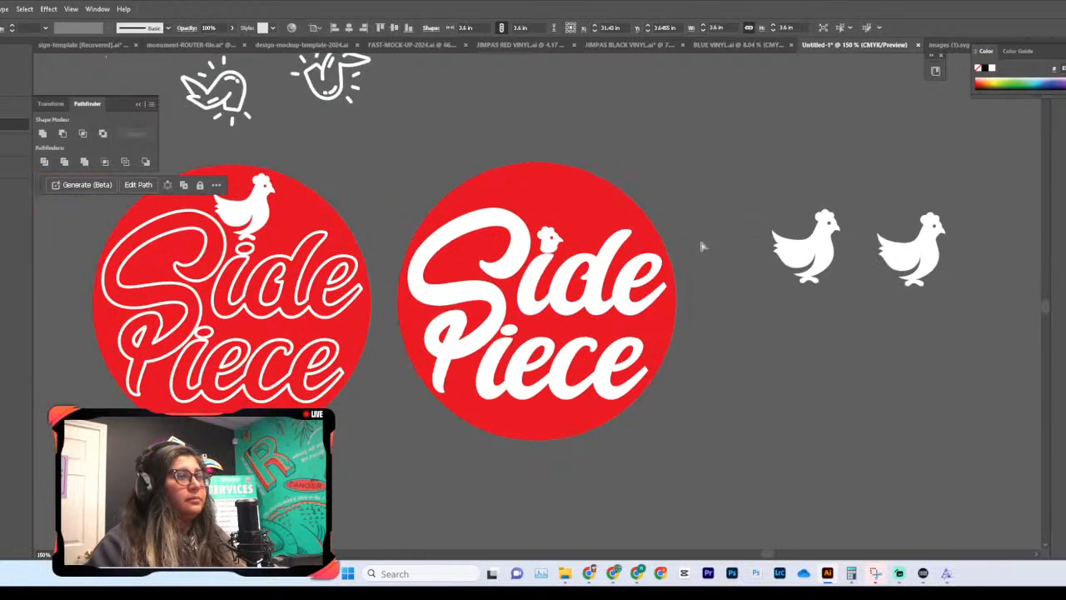
click(734, 336)
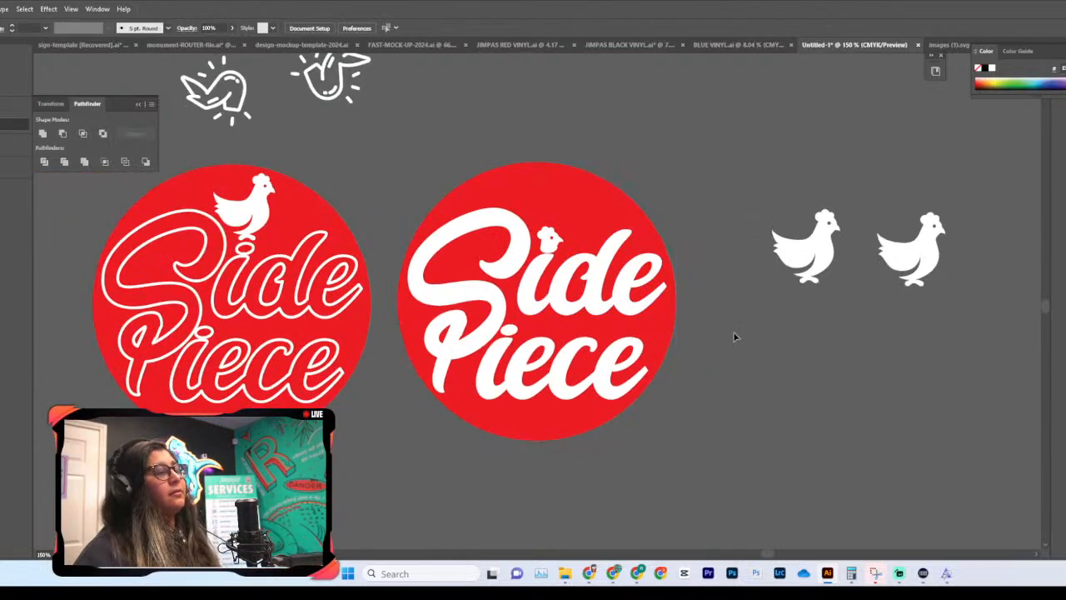
mouse_move(546, 239)
mouse_down()
mouse_move(625, 225)
mouse_move(551, 240)
mouse_up()
click(786, 238)
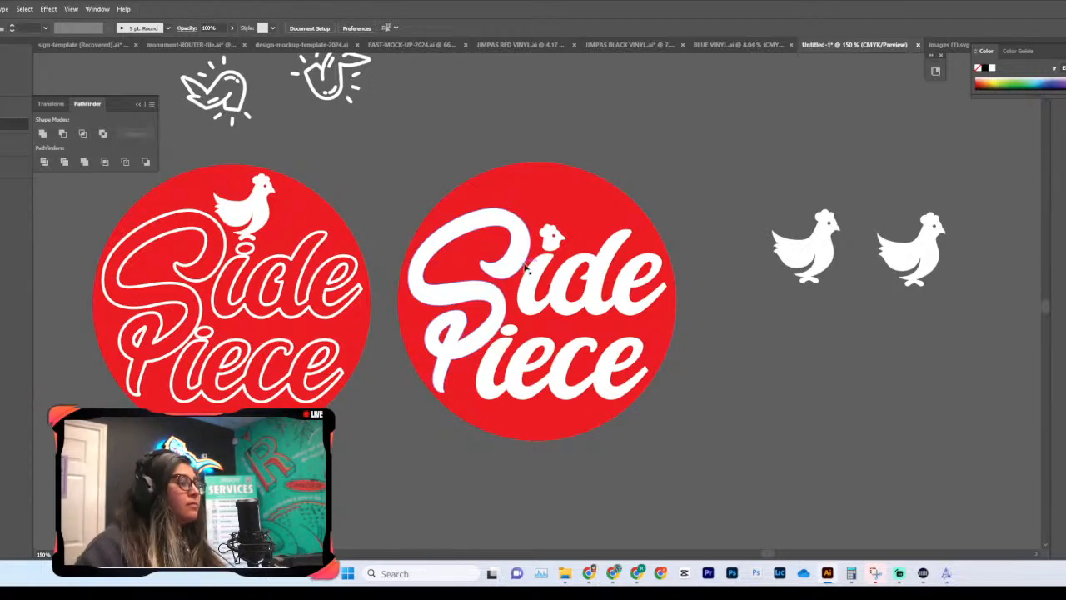
Step: Move the chicken head off the "i" of Side toward the badge's outer edge
drag(549, 251, 667, 232)
click(794, 199)
double_click(834, 225)
double_click(924, 260)
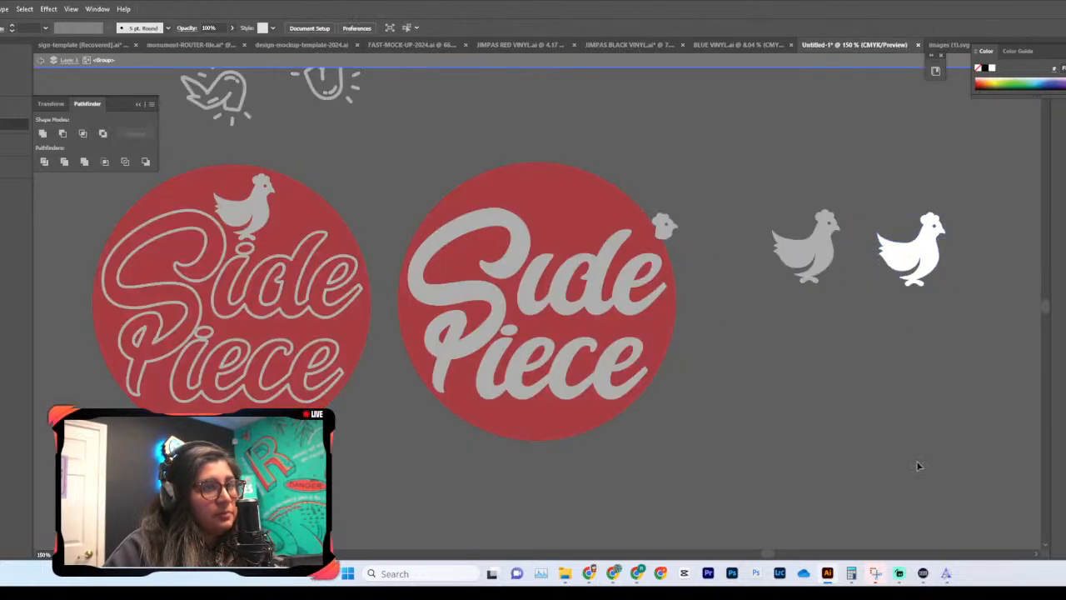
double_click(909, 464)
Step: Place a full chicken above the "i" of Side and move the chicken head and the other chicken clear of the badge
drag(917, 250, 589, 252)
drag(805, 250, 954, 204)
drag(663, 228, 813, 208)
drag(593, 246, 581, 198)
click(828, 241)
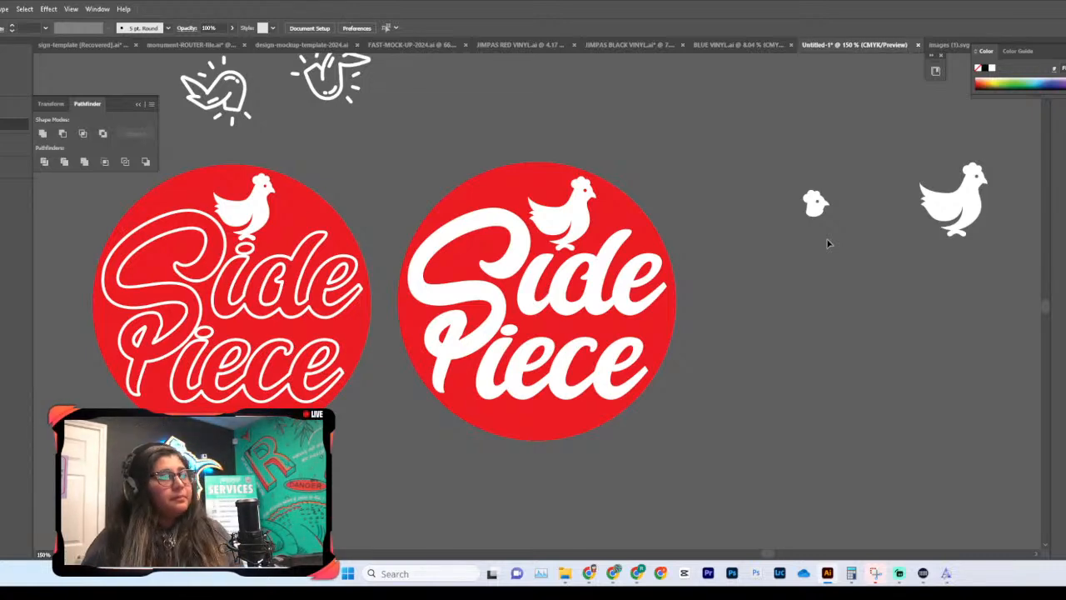
click(568, 218)
click(765, 231)
Step: Move the full chicken off the solid-lettered badge onto the empty canvas beside it
key(ctrl+minus)
key(ctrl+minus)
key(ctrl+minus)
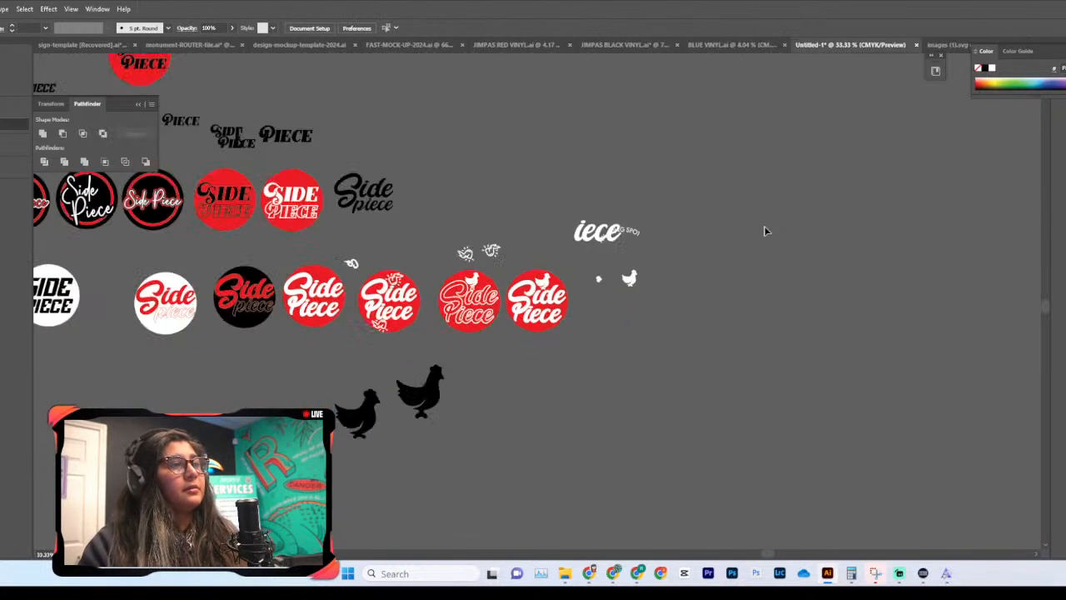
key(ctrl+plus)
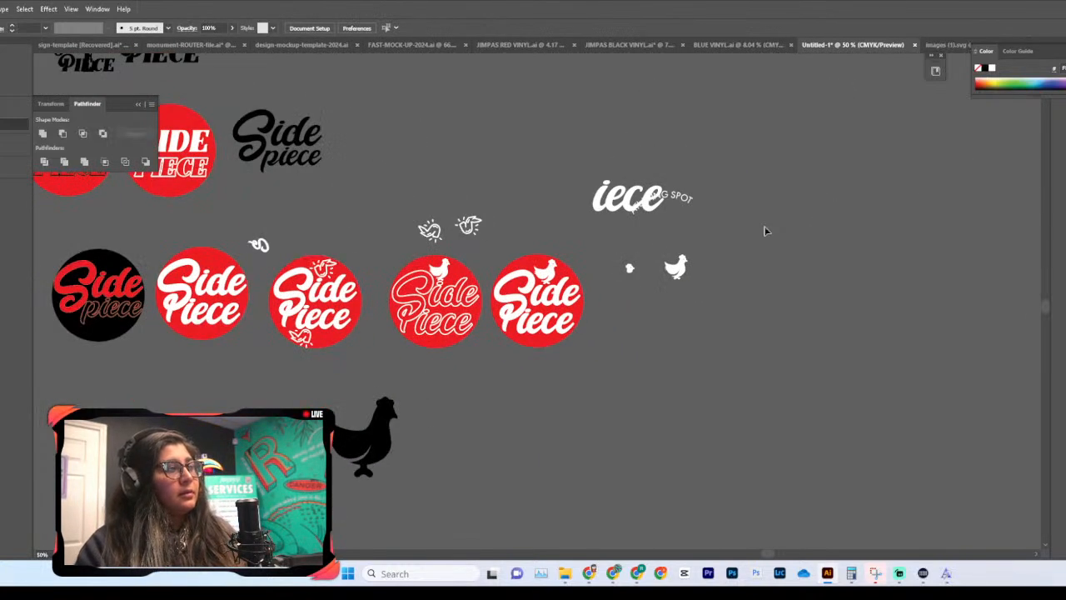
key(ctrl+plus)
key(ctrl+plus)
drag(564, 240, 734, 310)
Step: Move the upper wing icon from the other solid-lettered badge to above the "i" of Side and bring it to the front
mouse_move(101, 233)
mouse_down()
mouse_move(548, 246)
mouse_move(578, 258)
mouse_move(558, 243)
mouse_up()
right_click(566, 254)
mouse_move(654, 481)
click(732, 481)
click(655, 315)
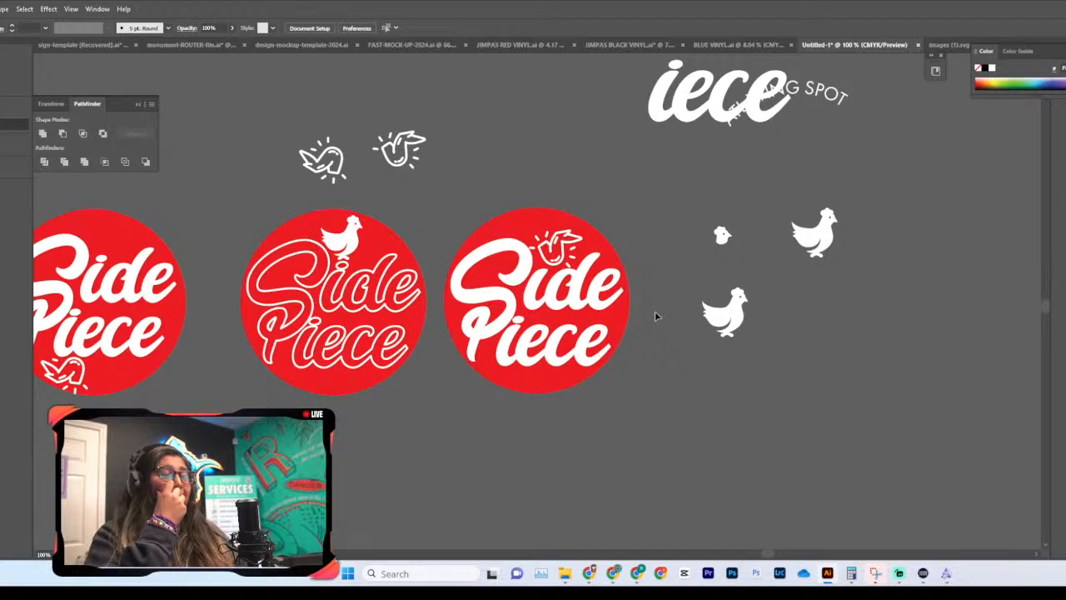
Step: Nudge the wing icon slightly down and left so it sits closer to the "i" of Side
key(ctrl+plus)
key(ctrl+plus)
key(ctrl+plus)
scroll(632, 245, up, 1)
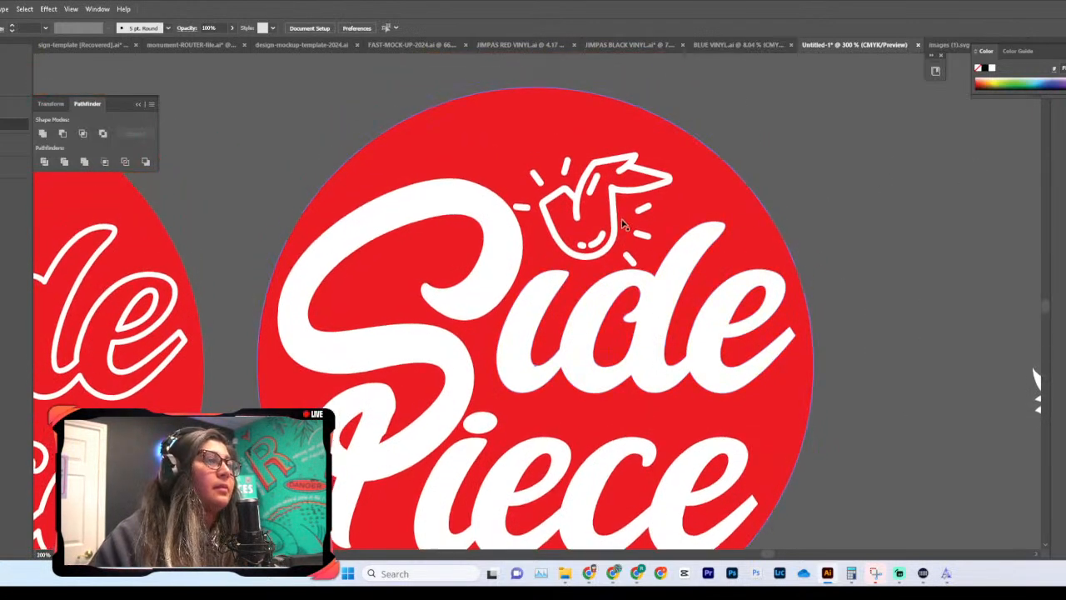
drag(619, 223, 613, 229)
click(626, 276)
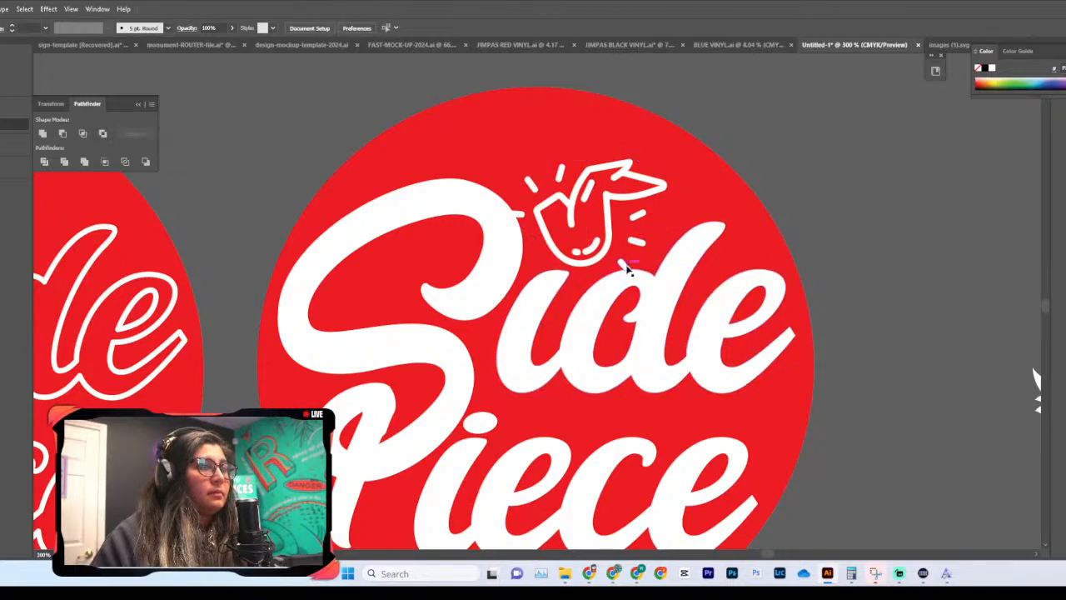
Step: Isolate the wing icon and delete its ray marks that touch the Side lettering
scroll(626, 267, up, 2)
click(621, 292)
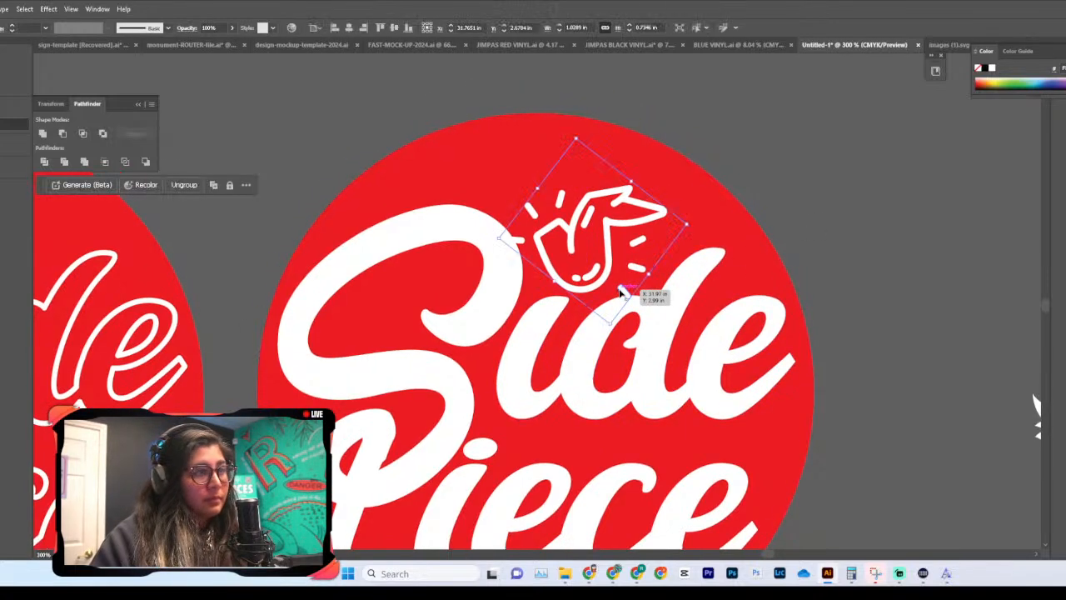
double_click(621, 291)
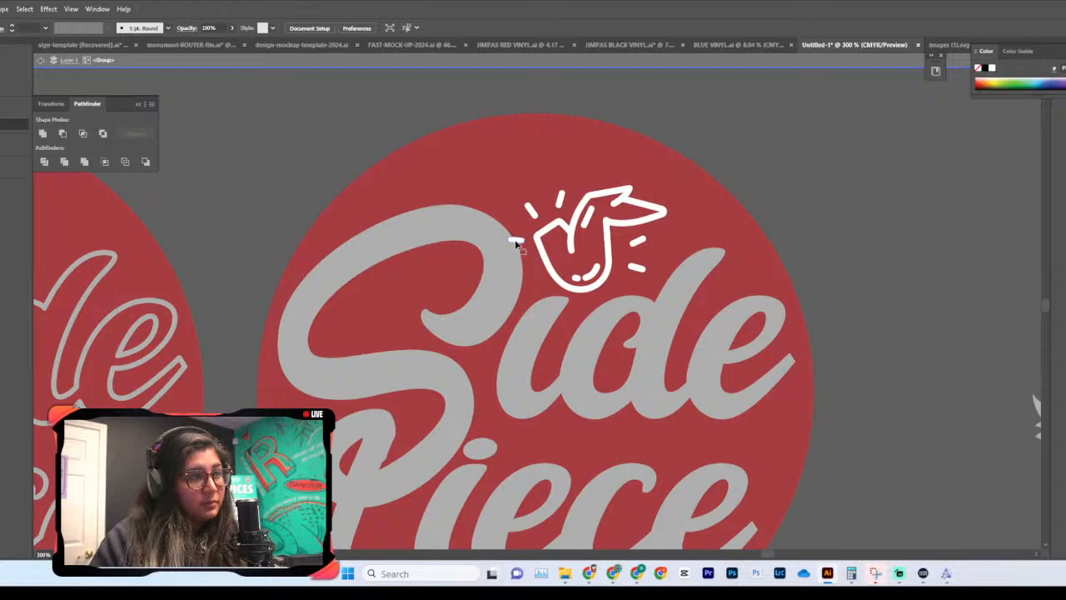
double_click(828, 253)
key(ctrl+minus)
key(ctrl+minus)
key(ctrl+minus)
key(ctrl+minus)
key(ctrl+minus)
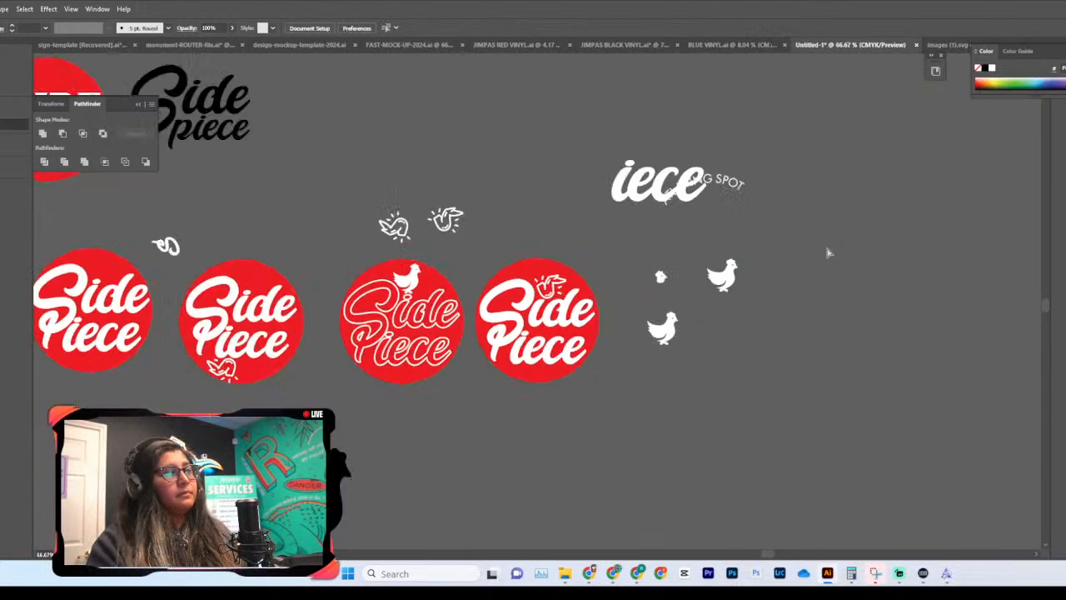
key(ctrl+equal)
key(ctrl+equal)
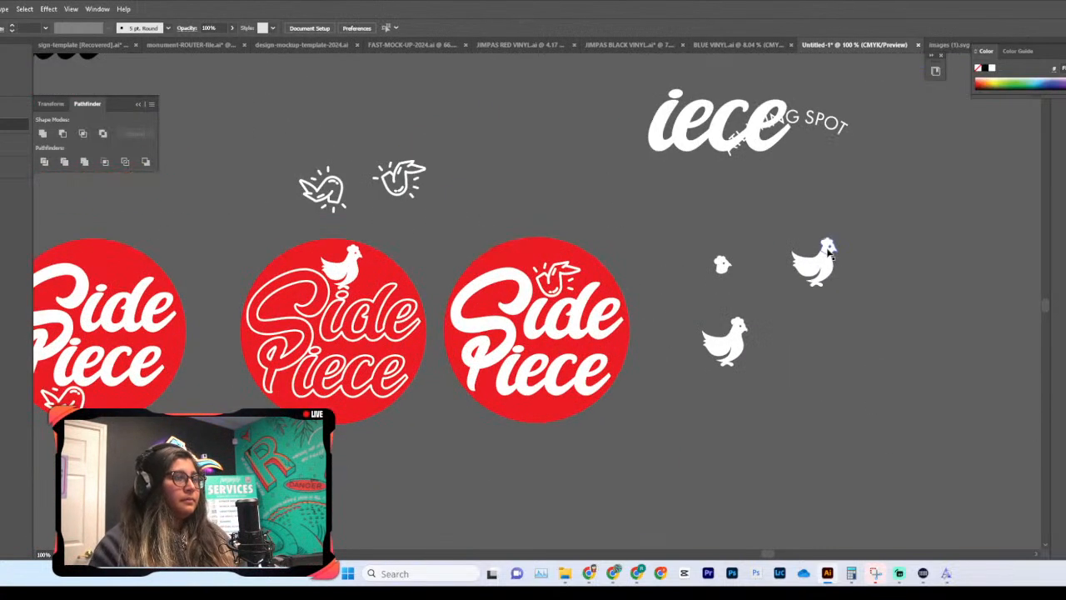
Step: Move the lower full chicken above the wing badge and place a duplicate of that badge on the canvas beside it
drag(745, 353, 564, 169)
click(563, 346)
drag(563, 345, 776, 405)
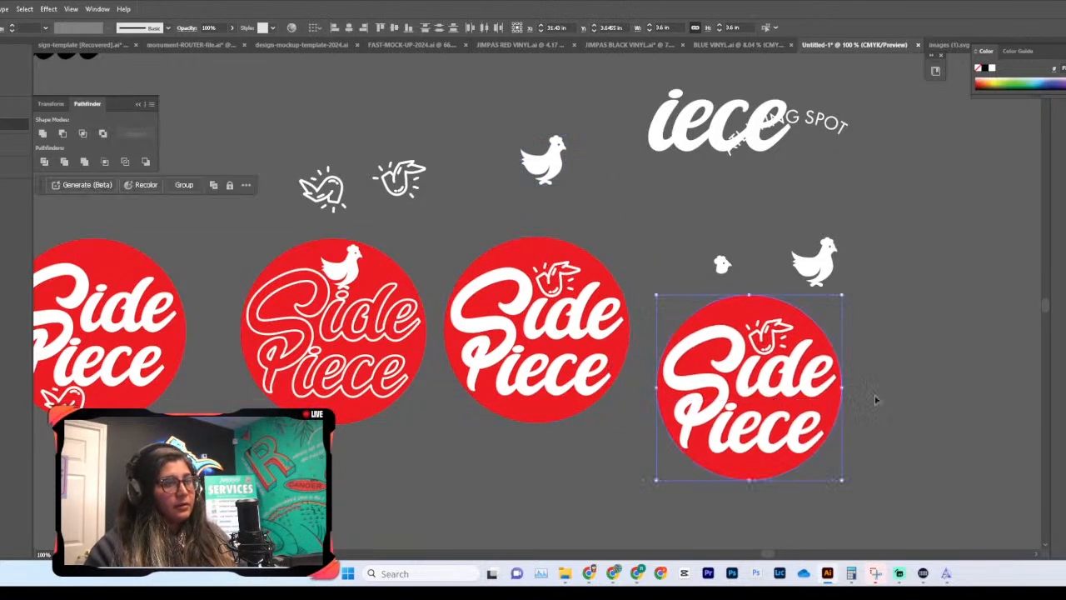
Step: Move the small chicken head farther out onto the empty canvas, away from the duplicated badge
click(821, 315)
scroll(797, 326, right, 5)
drag(653, 268, 858, 221)
scroll(799, 237, left, 5)
click(736, 251)
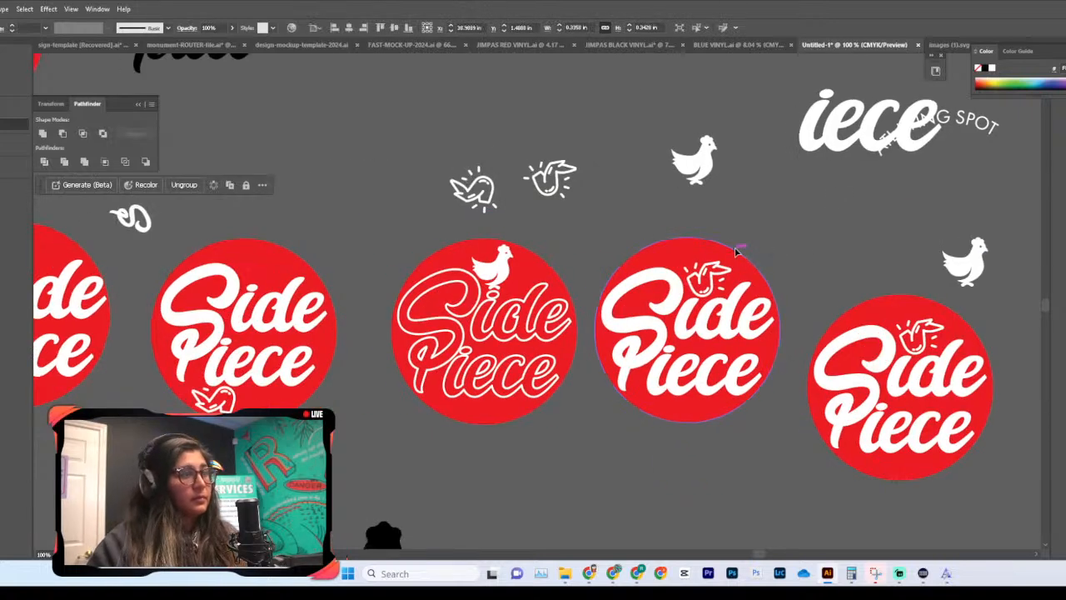
Step: Raise the loose wing icons and chicken above the badges, and move the "iece" lettering up off the "ATL WING SPOT" arc
key(ctrl+minus)
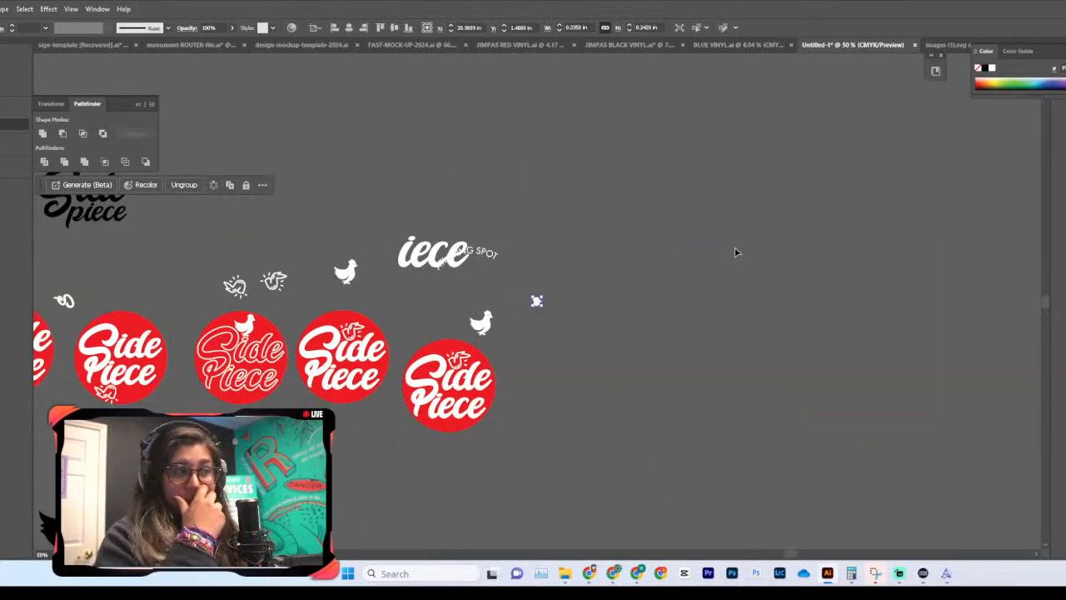
scroll(497, 221, left, 15)
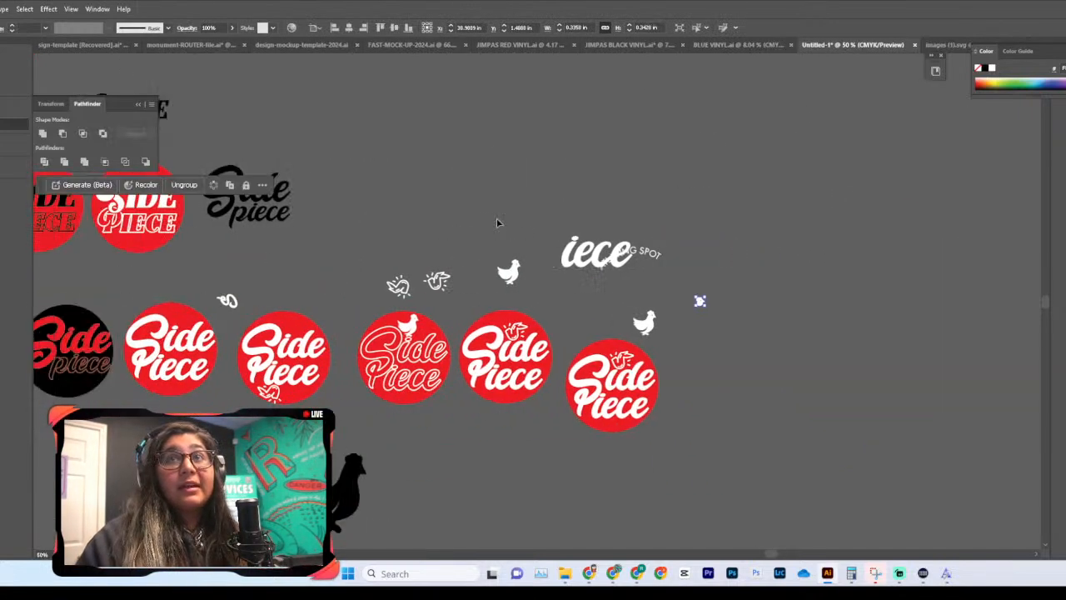
scroll(498, 222, right, 6)
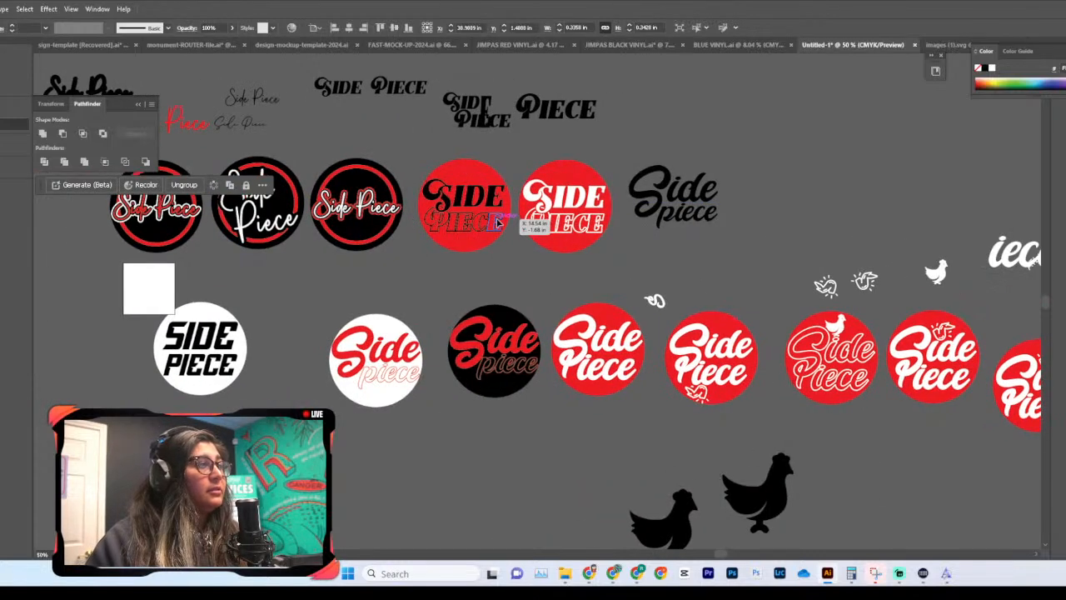
drag(707, 252, 607, 288)
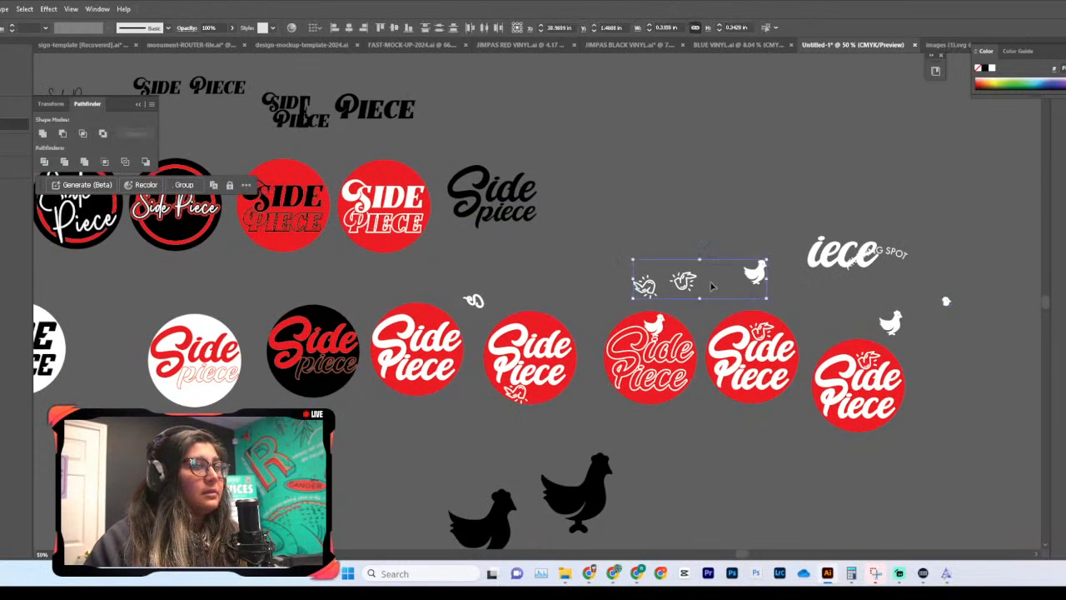
drag(744, 276, 751, 184)
click(769, 240)
scroll(775, 248, right, 2)
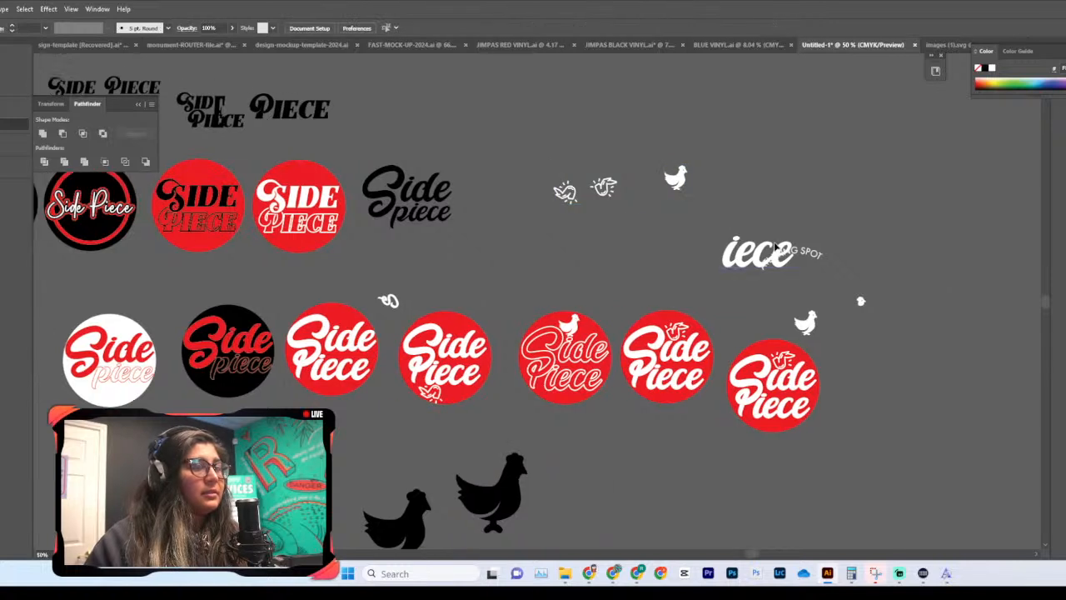
drag(781, 269, 823, 158)
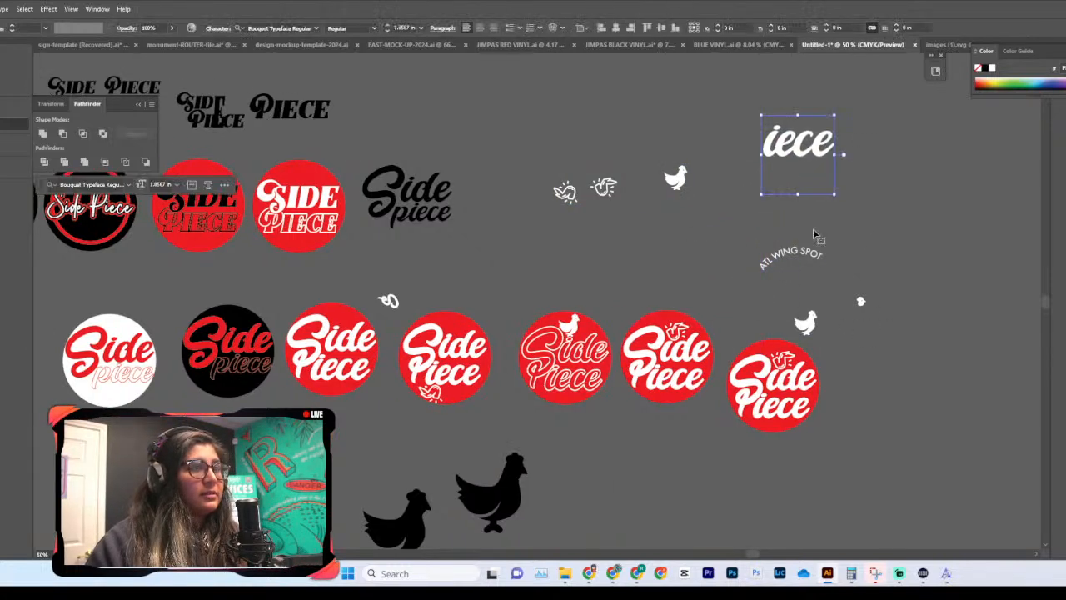
Step: Move the wing icon off the duplicated badge onto empty canvas and shift the loose chicken up under the "ATL WING SPOT" arc
scroll(671, 312, down, 2)
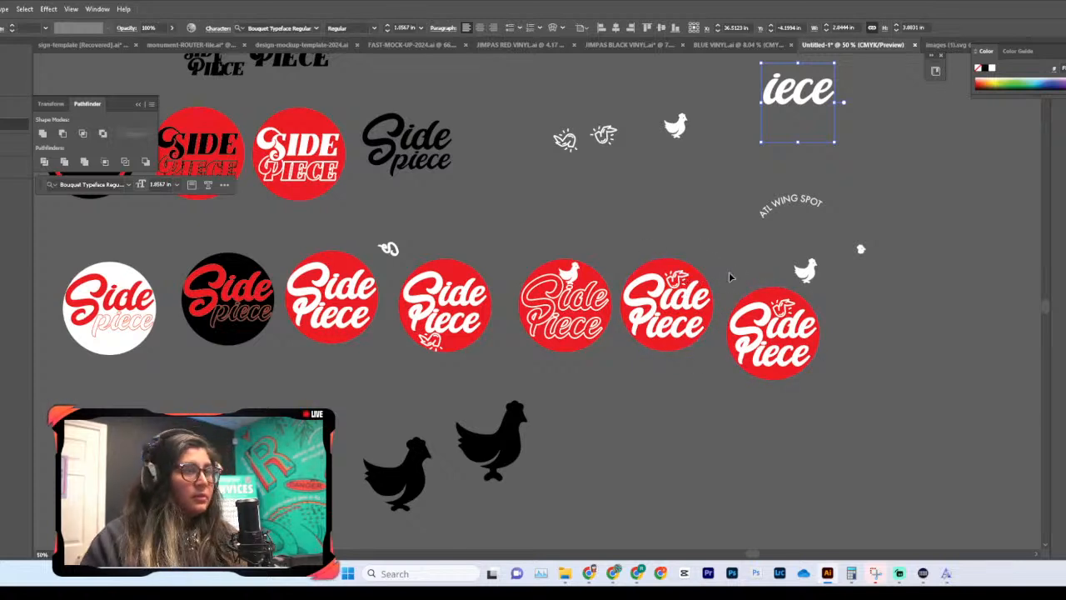
drag(791, 307, 914, 199)
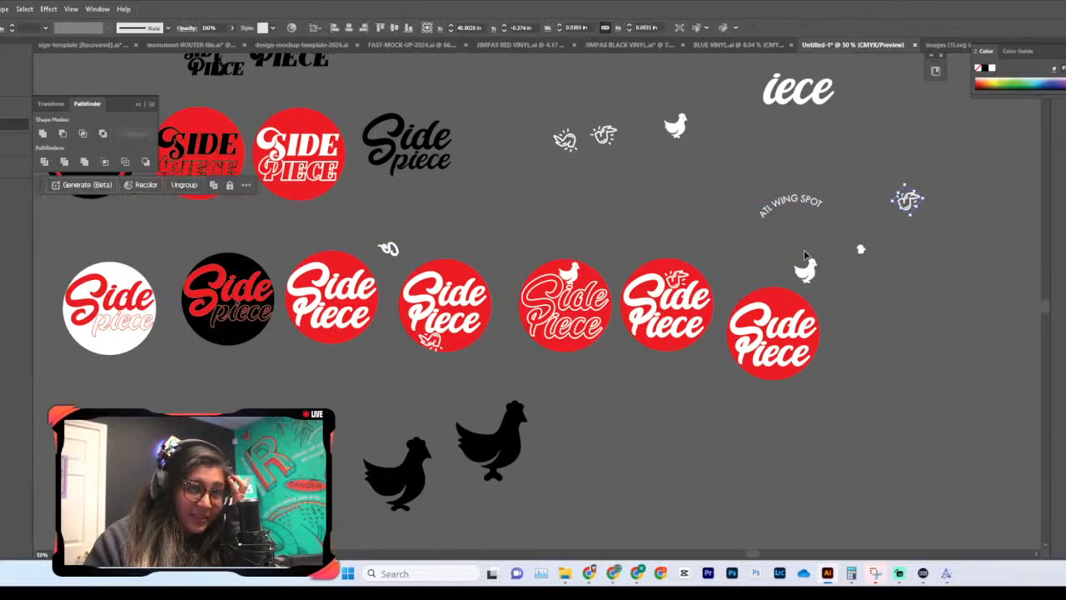
mouse_move(806, 279)
mouse_down()
mouse_move(820, 314)
mouse_move(802, 250)
mouse_up()
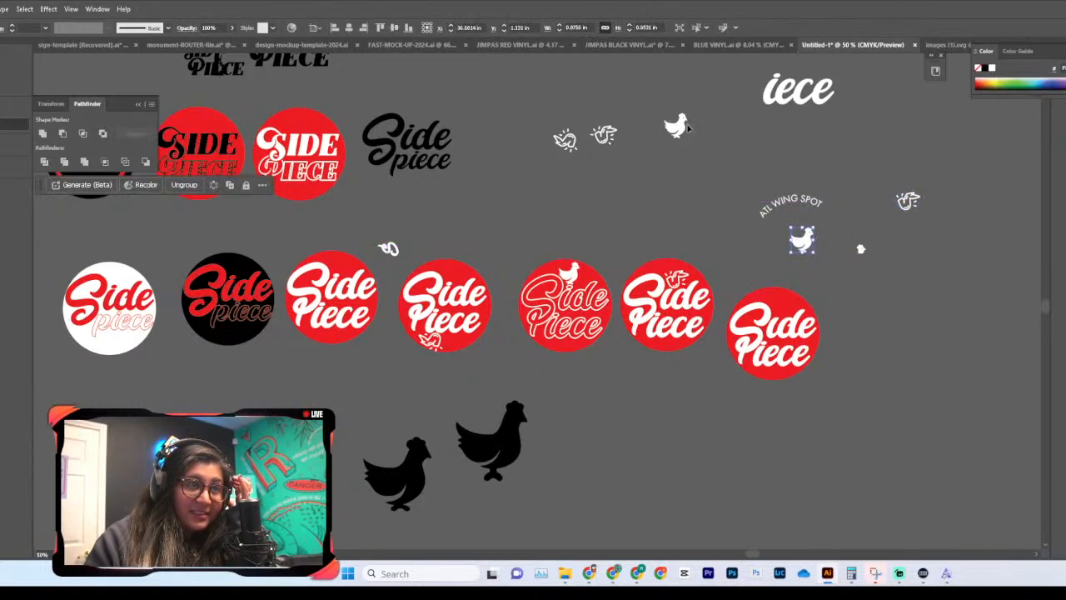
Step: Place the other loose chicken above the "i" of Side on the duplicated badge and bring it to the front
drag(682, 126, 775, 298)
right_click(778, 306)
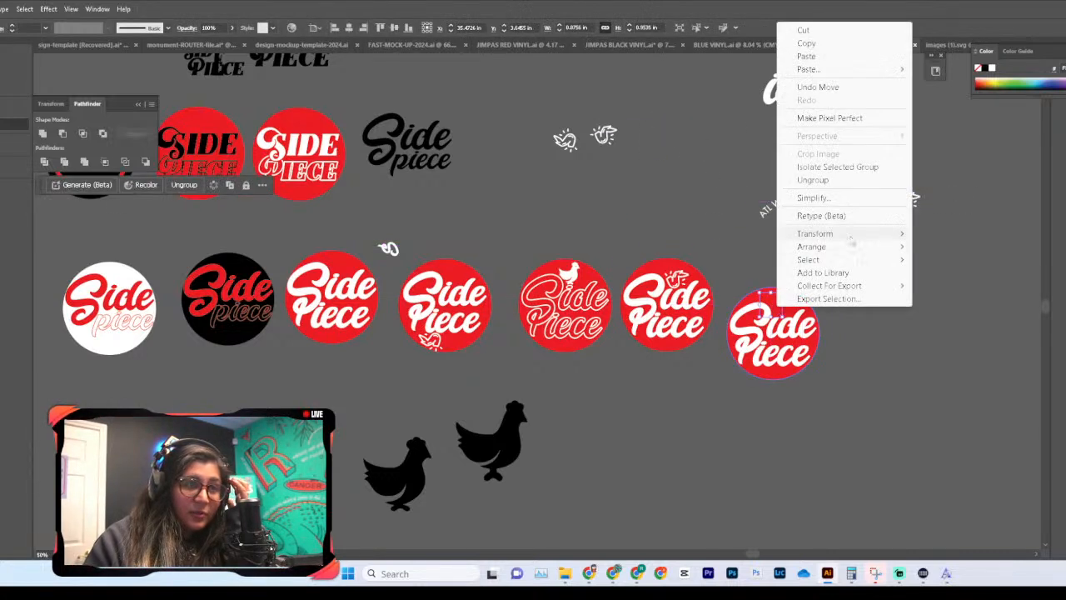
mouse_move(850, 247)
click(941, 247)
click(888, 353)
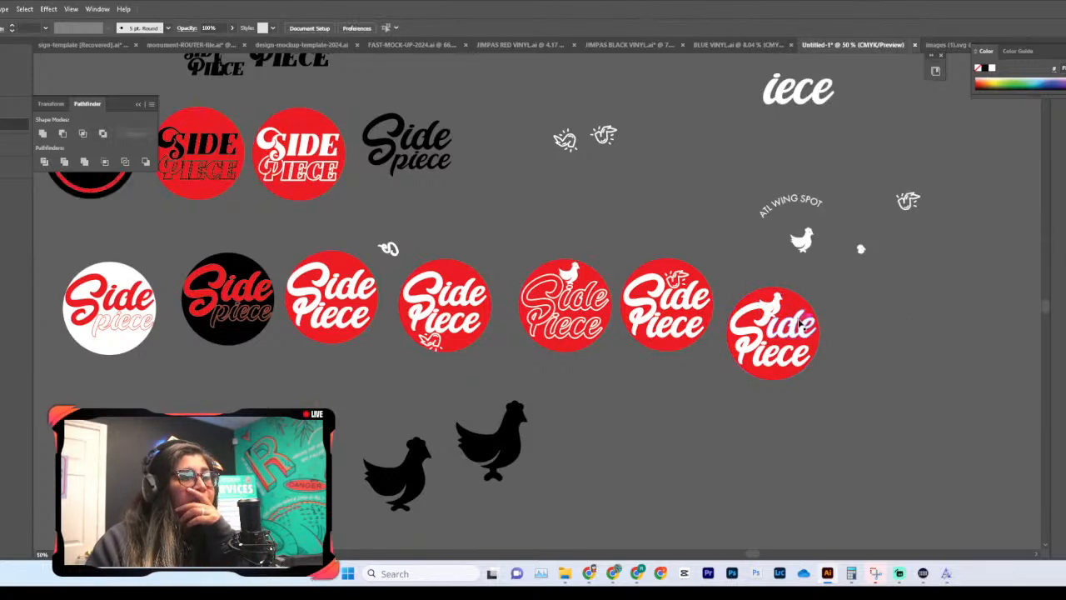
Step: Move the chicken off the duplicated badge and shift the Side Piece lettering up slightly within the circle
key(ctrl+plus)
key(ctrl+plus)
key(ctrl+plus)
scroll(809, 317, right, 8)
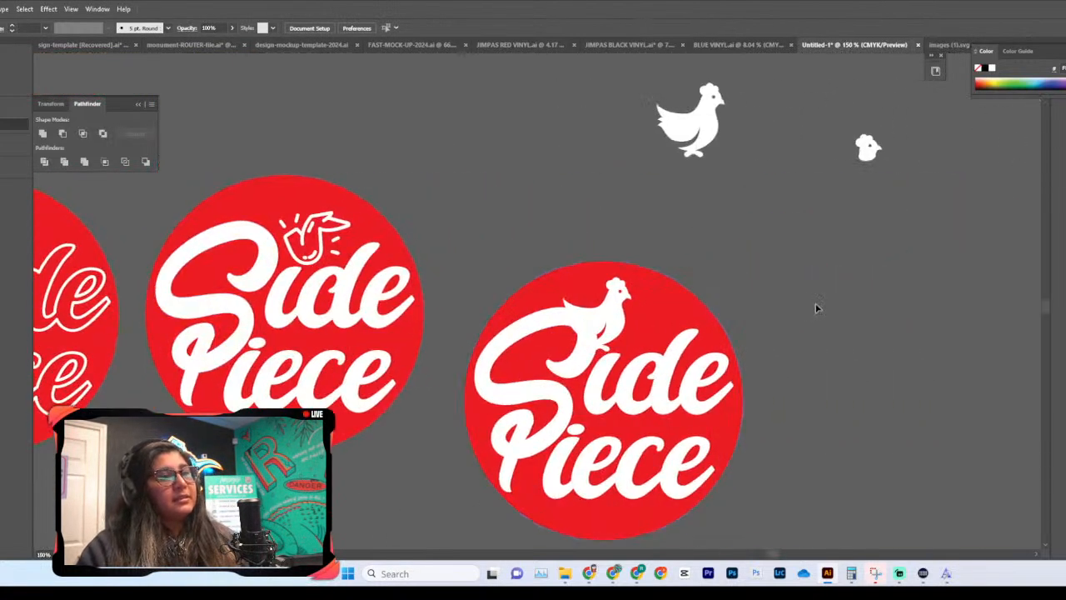
scroll(800, 310, down, 1)
drag(609, 292, 800, 398)
scroll(794, 271, down, 2)
click(624, 393)
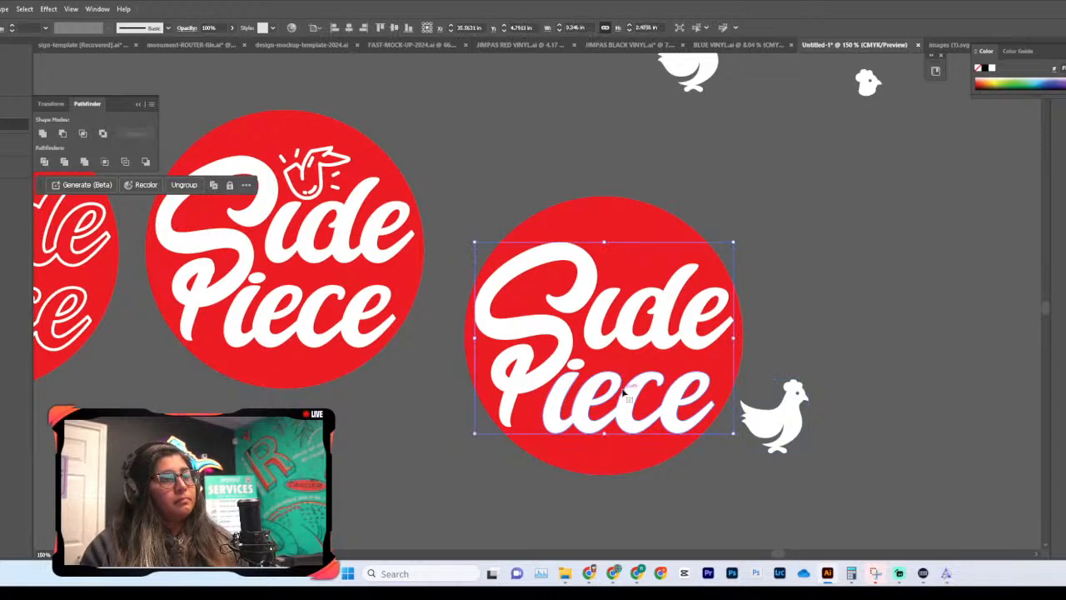
mouse_move(623, 402)
mouse_down()
mouse_move(625, 374)
mouse_move(623, 389)
mouse_up()
Step: Position the chicken centred under the word Piece inside the red circle
click(800, 443)
drag(802, 443, 620, 434)
drag(605, 396, 598, 448)
Step: Enlarge the chicken under Piece to about 0.62 in tall so it fills the gap below the lettering
click(792, 452)
key(ctrl+equal)
key(ctrl+equal)
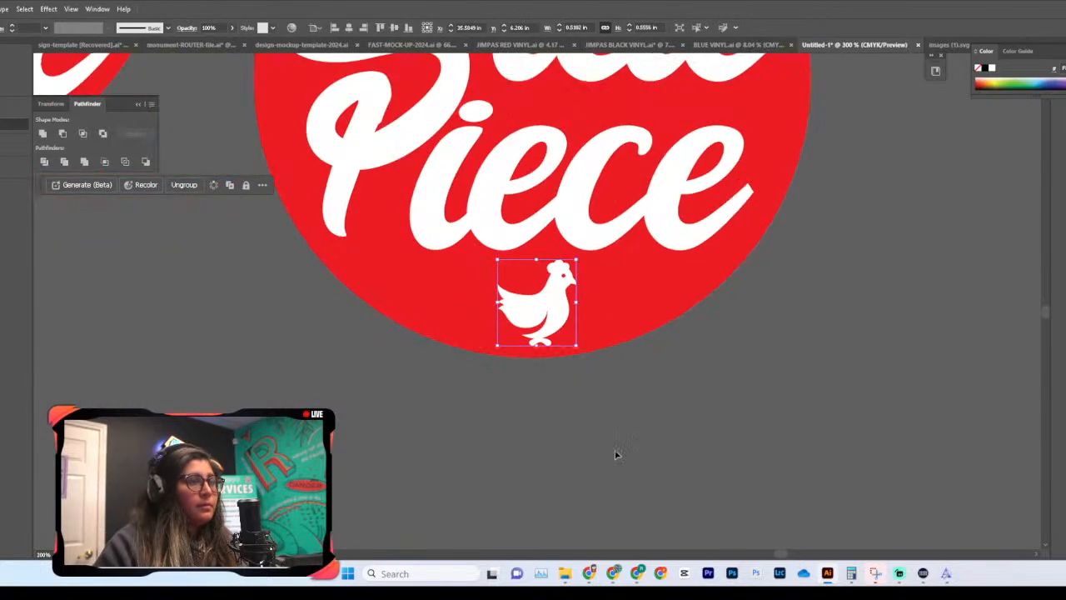
scroll(609, 424, up, 7)
scroll(608, 416, down, 3)
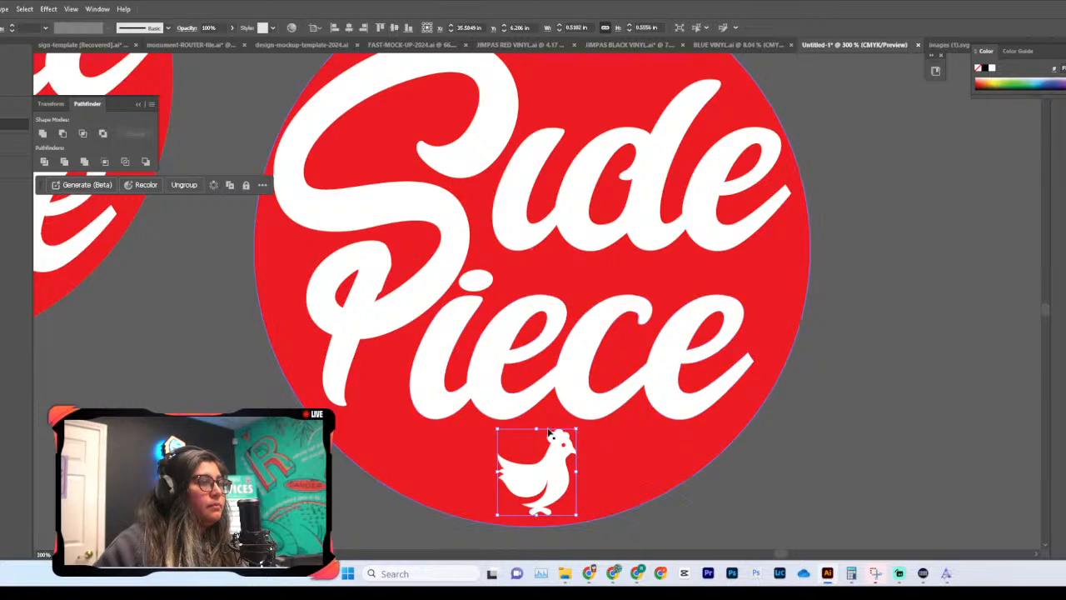
drag(539, 432, 542, 420)
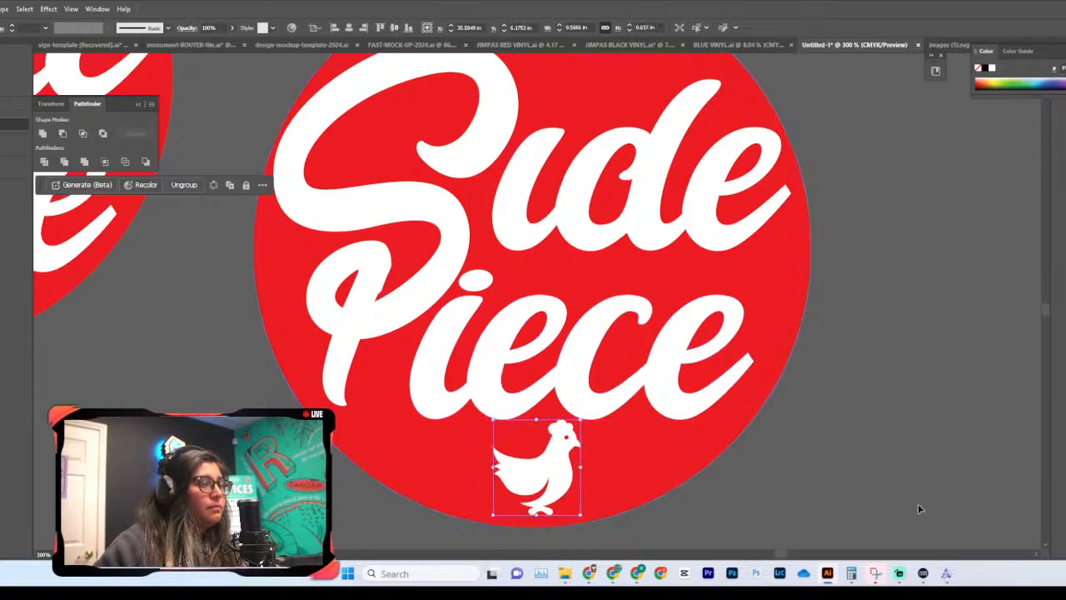
click(918, 504)
scroll(777, 484, up, 1)
click(629, 415)
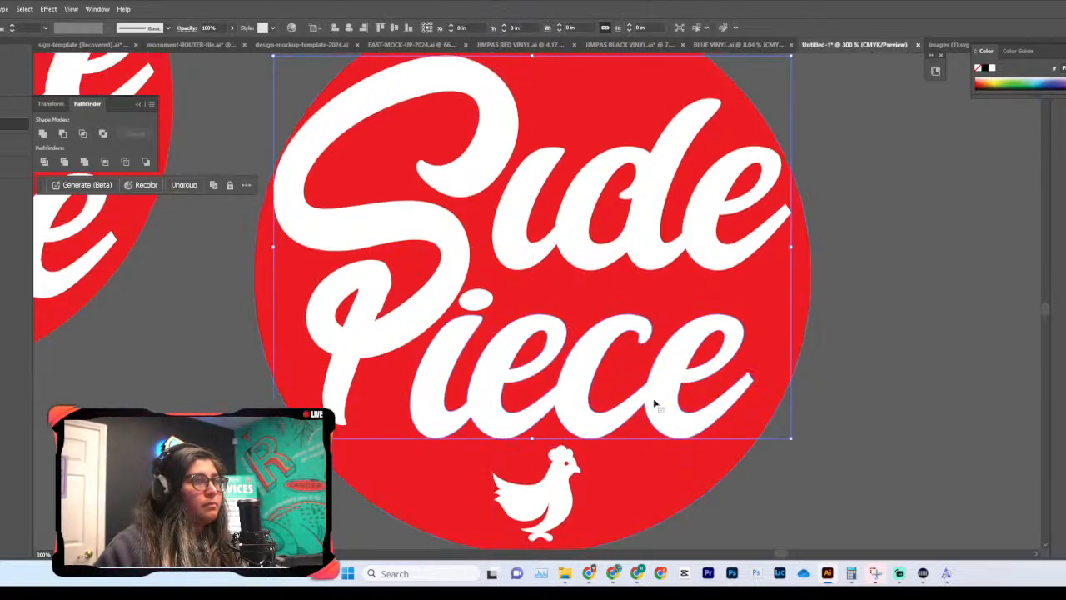
Step: Copy the ring from the black Side Piece badge and paste it centred over the badge with the chicken at its base
click(891, 404)
key(ctrl+minus)
key(ctrl+minus)
key(ctrl+minus)
key(ctrl+minus)
scroll(758, 372, up, 10)
scroll(450, 270, left, 7)
scroll(448, 269, left, 5)
click(155, 237)
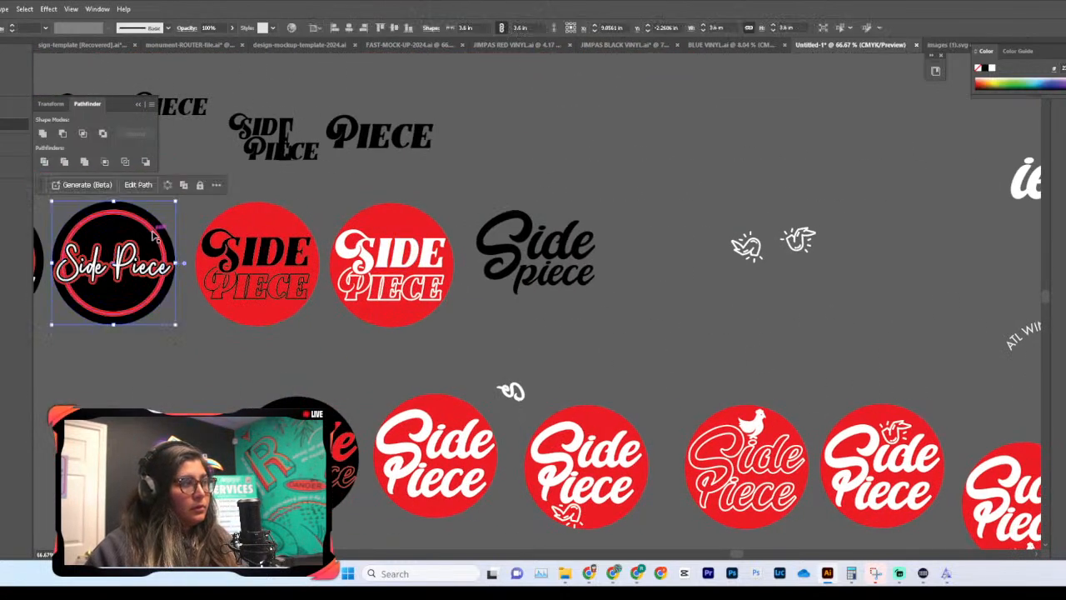
scroll(538, 255, right, 3)
scroll(539, 255, down, 4)
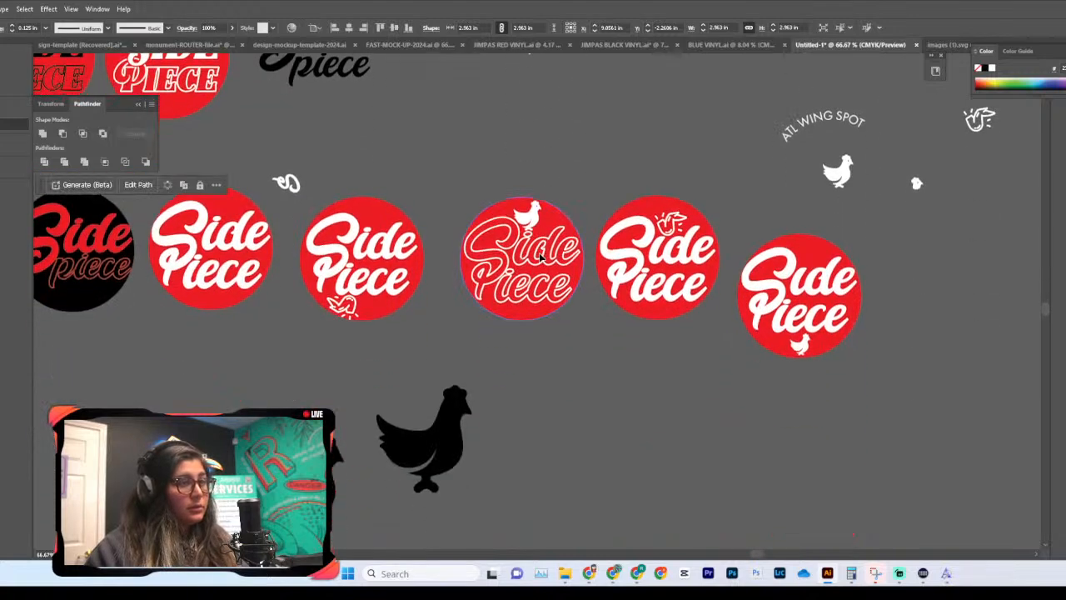
scroll(541, 260, right, 3)
key(ctrl+v)
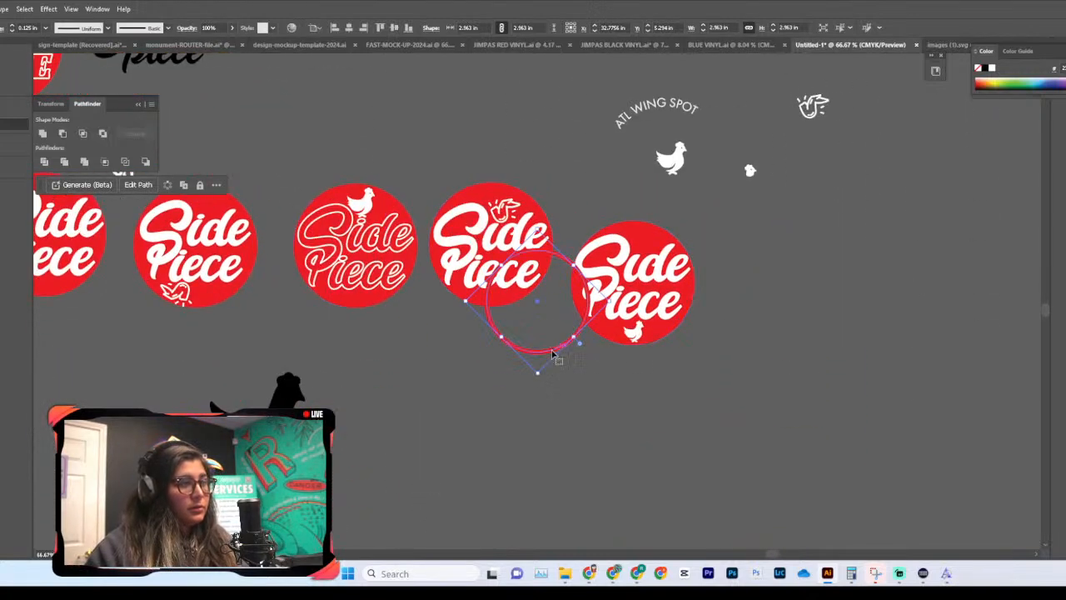
drag(547, 356, 640, 335)
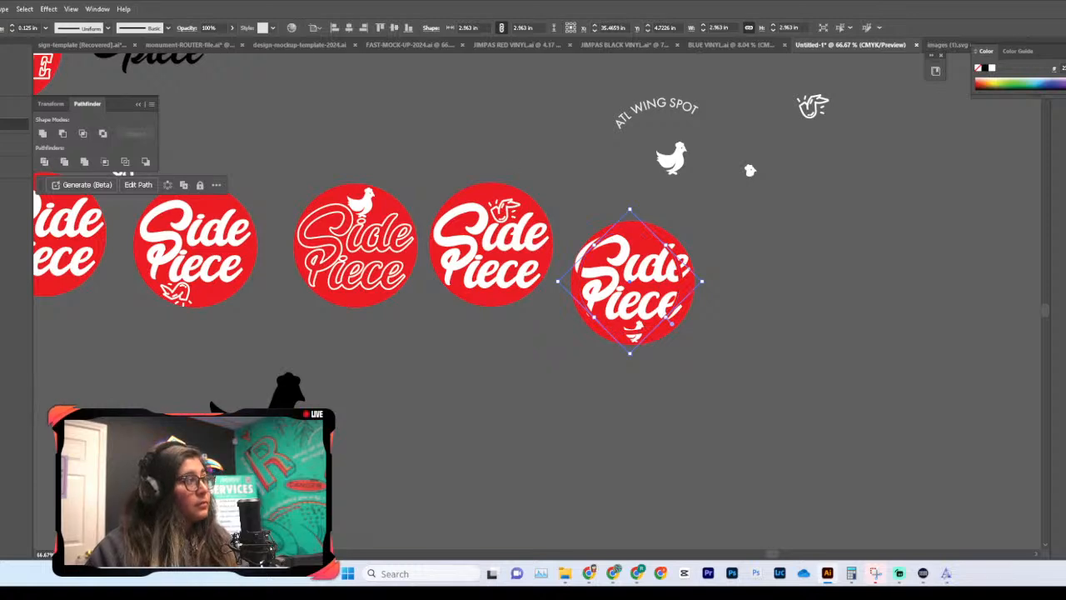
Step: Recolor the pasted ring black and align it with the centre of the red circle
click(847, 246)
key(ctrl+equal)
key(ctrl+equal)
key(ctrl+equal)
scroll(842, 245, right, 3)
drag(728, 167, 741, 172)
right_click(741, 173)
mouse_move(779, 463)
click(621, 373)
Step: Bring the Side Piece lettering to the front so it overlaps the black ring
right_click(625, 331)
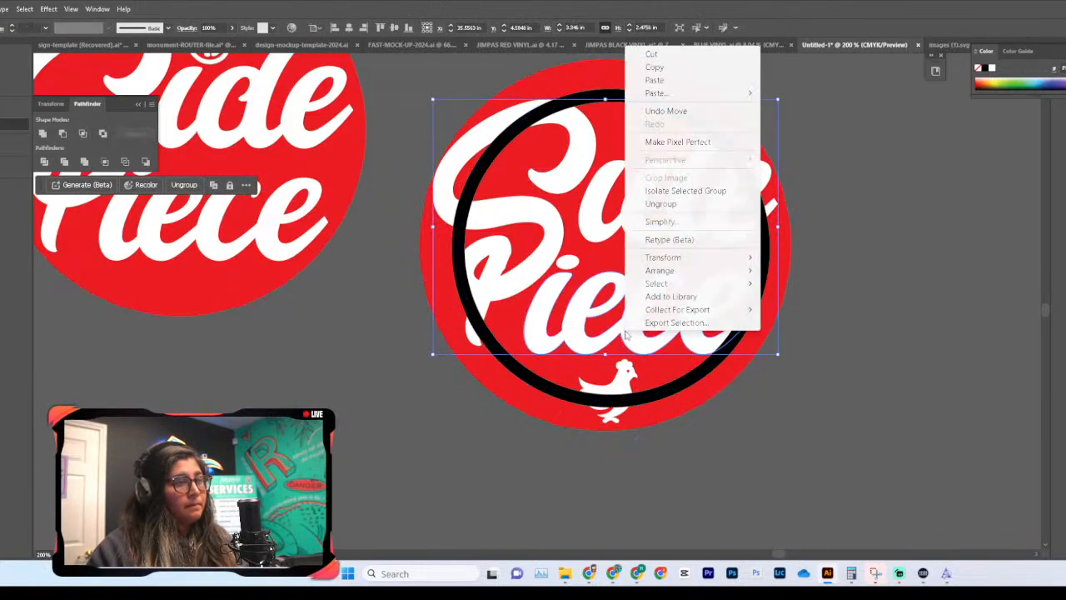
mouse_move(736, 272)
click(827, 284)
right_click(674, 276)
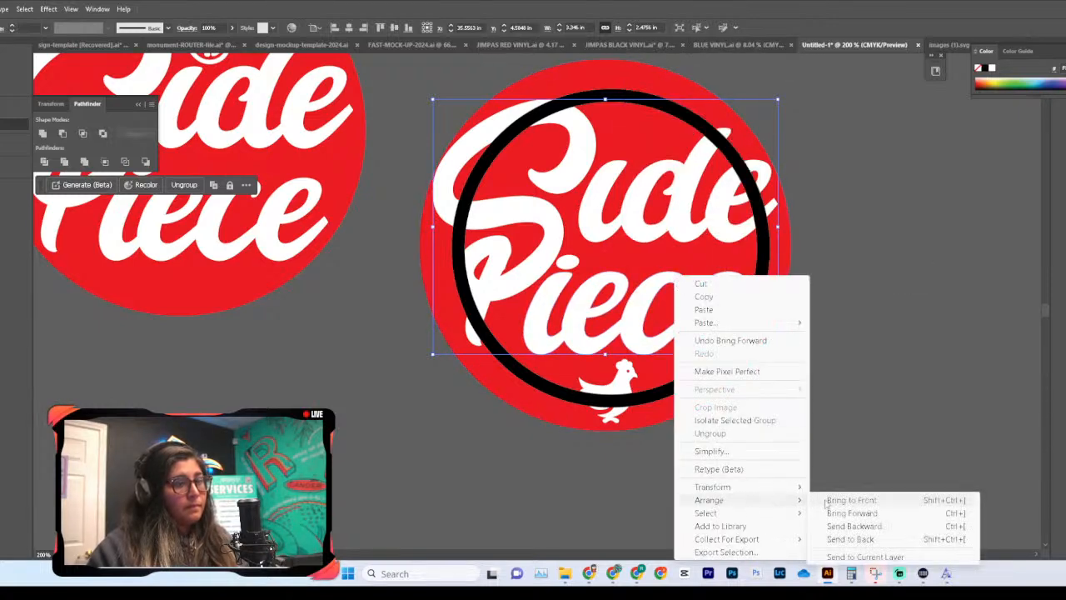
click(821, 501)
click(819, 445)
scroll(819, 446, up, 2)
drag(753, 273, 755, 281)
click(783, 376)
Step: Bring the chicken at the base of the badge to the front of the black ring
click(625, 454)
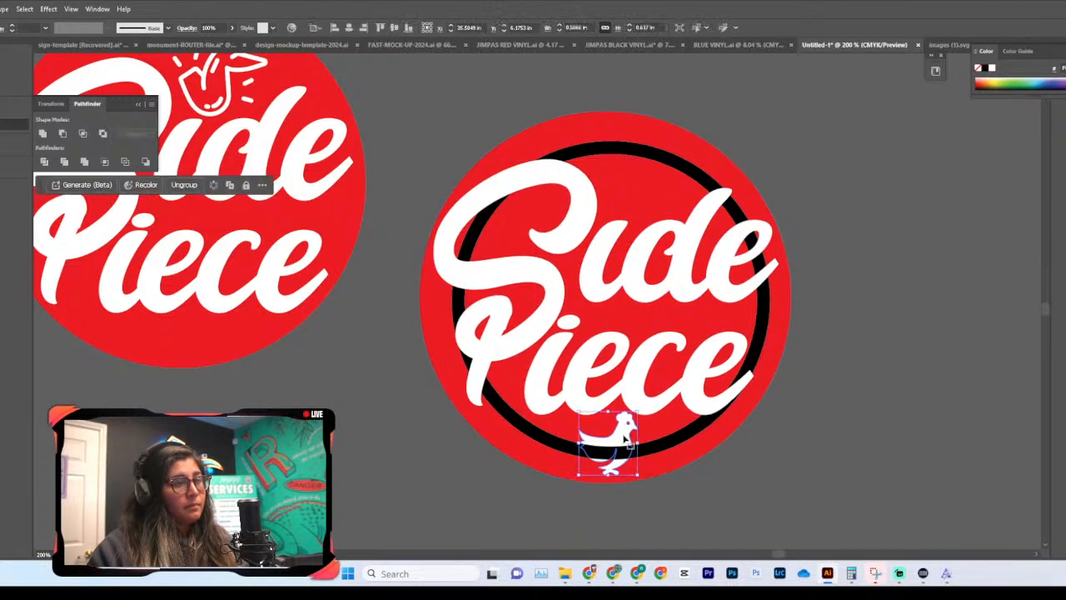
right_click(625, 450)
mouse_move(681, 380)
click(802, 375)
click(865, 386)
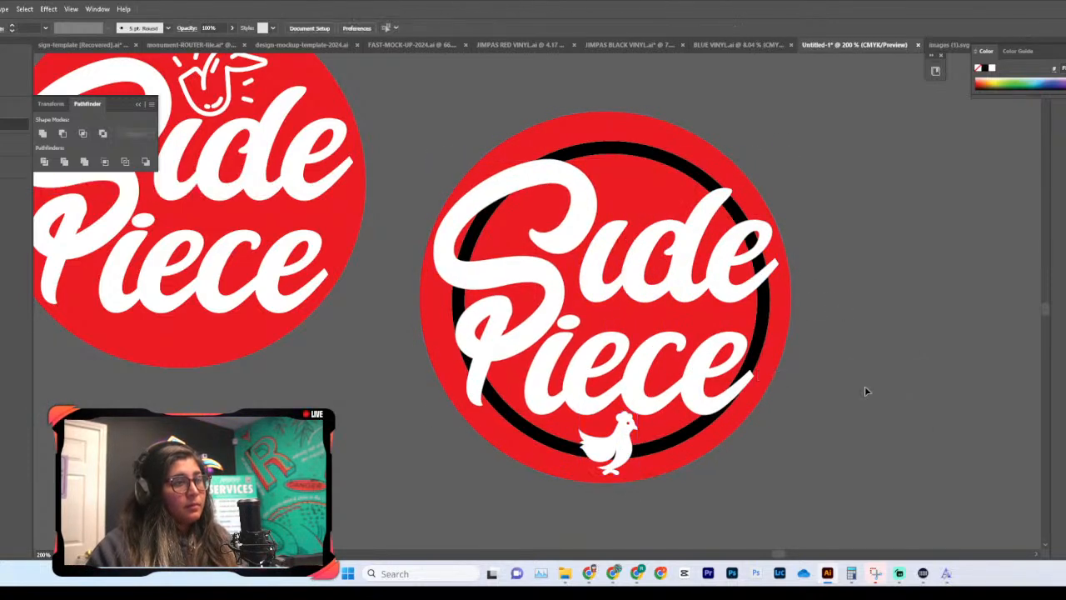
Step: Nudge the Side Piece lettering down slightly inside the black ring
key(ctrl+minus)
key(ctrl+minus)
key(ctrl+minus)
key(ctrl+minus)
key(ctrl+plus)
key(ctrl+plus)
key(ctrl+plus)
key(ctrl+plus)
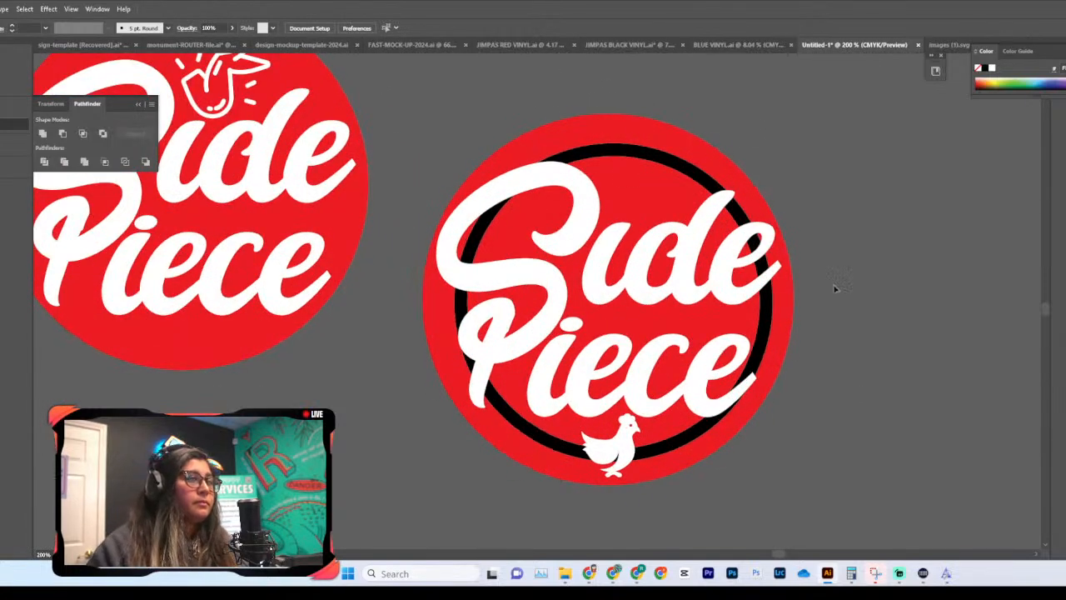
click(655, 234)
drag(610, 162, 610, 164)
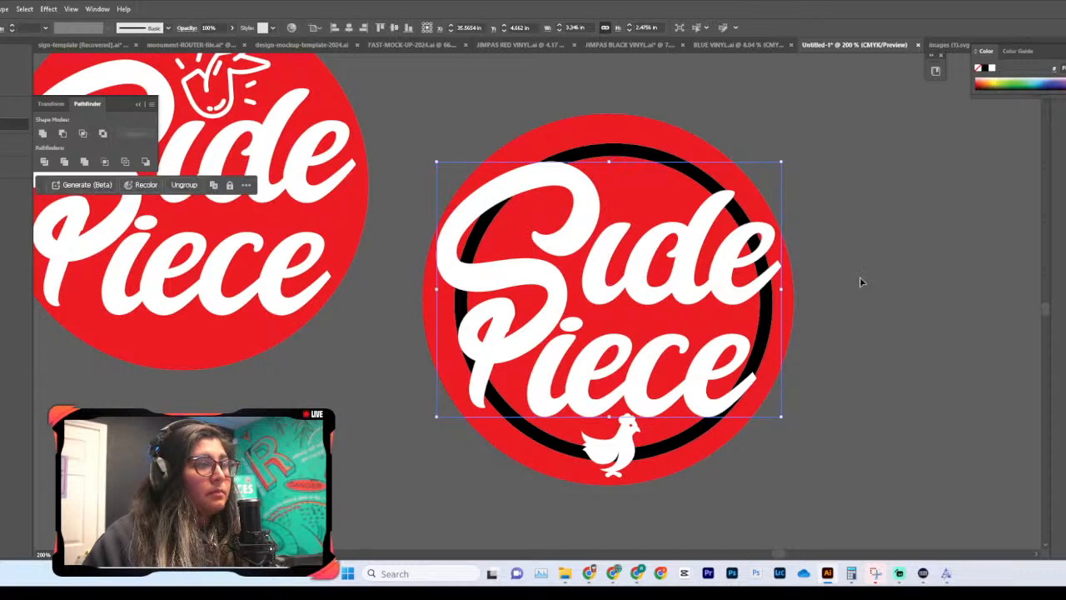
Step: Nudge the chicken down slightly so it sits nearer the lower edge of the red circle
click(859, 276)
scroll(860, 276, down, 2)
drag(625, 426, 625, 430)
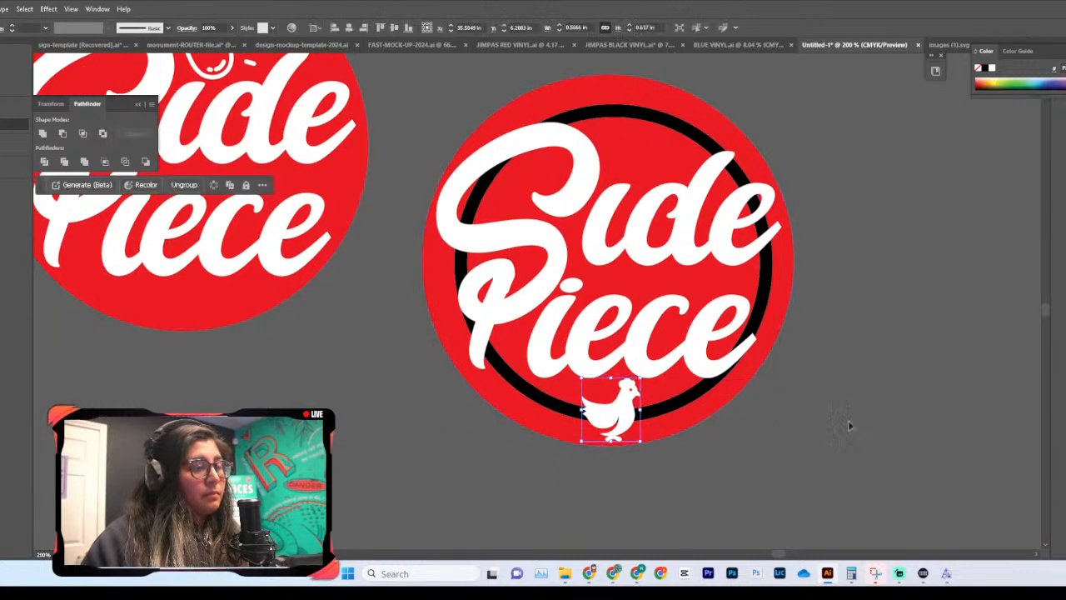
click(850, 426)
Step: Add a 0.125 in black stroke to the Side Piece lettering on the ringed badge
scroll(833, 423, up, 4)
scroll(796, 414, right, 7)
click(562, 281)
click(562, 283)
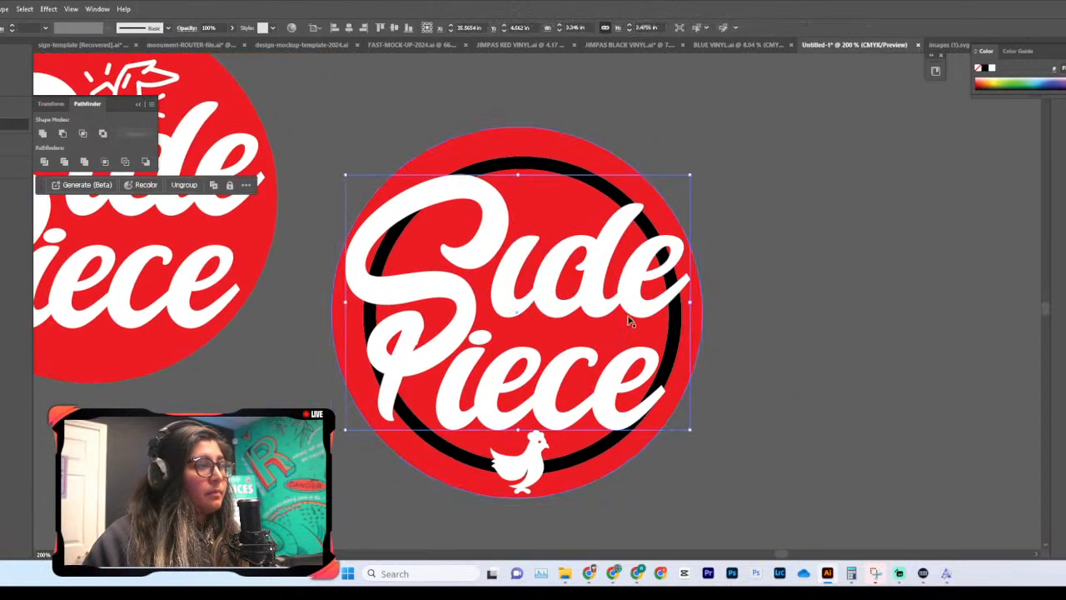
click(10, 27)
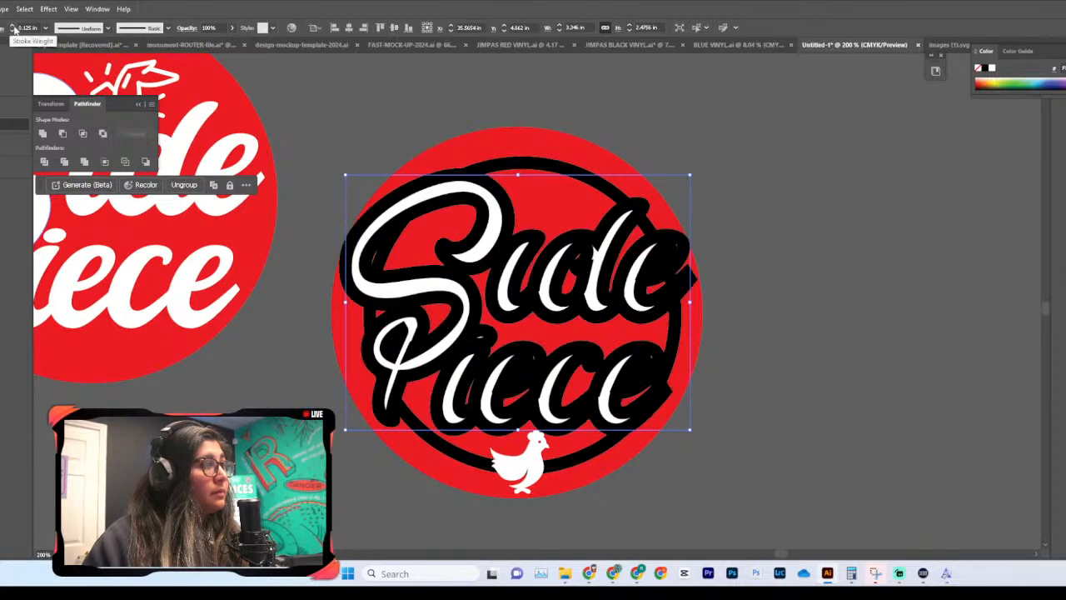
Step: Scale the outlined lettering down to about 3.24 in wide so it fits inside the red circle
drag(346, 303, 353, 302)
drag(690, 303, 684, 303)
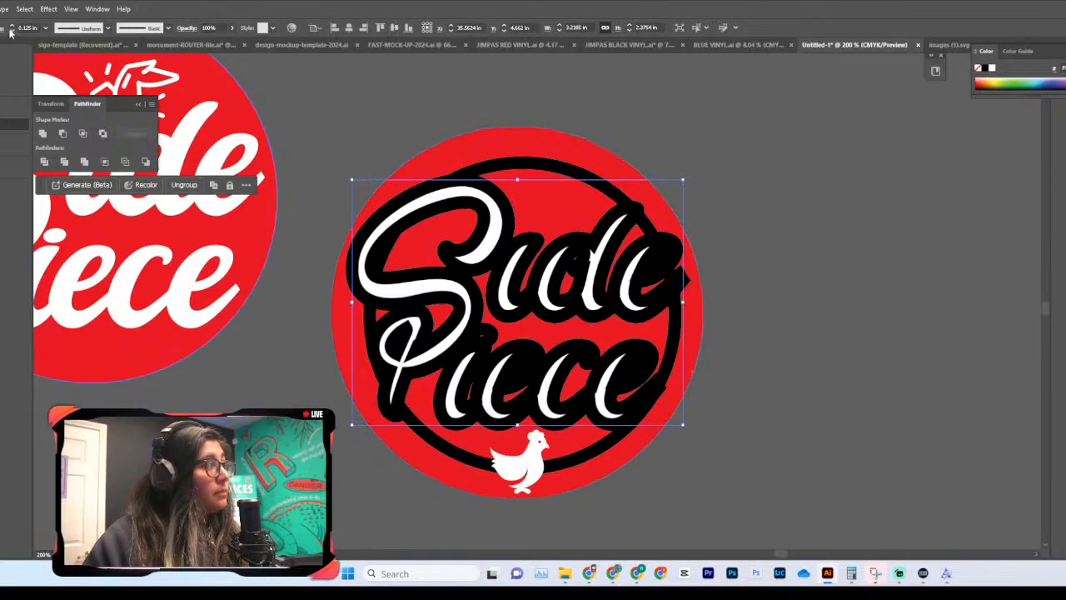
click(866, 351)
Step: Duplicate the outlined Side Piece lettering and remove the stroke from the copy
click(632, 377)
key(ctrl+c)
key(ctrl+v)
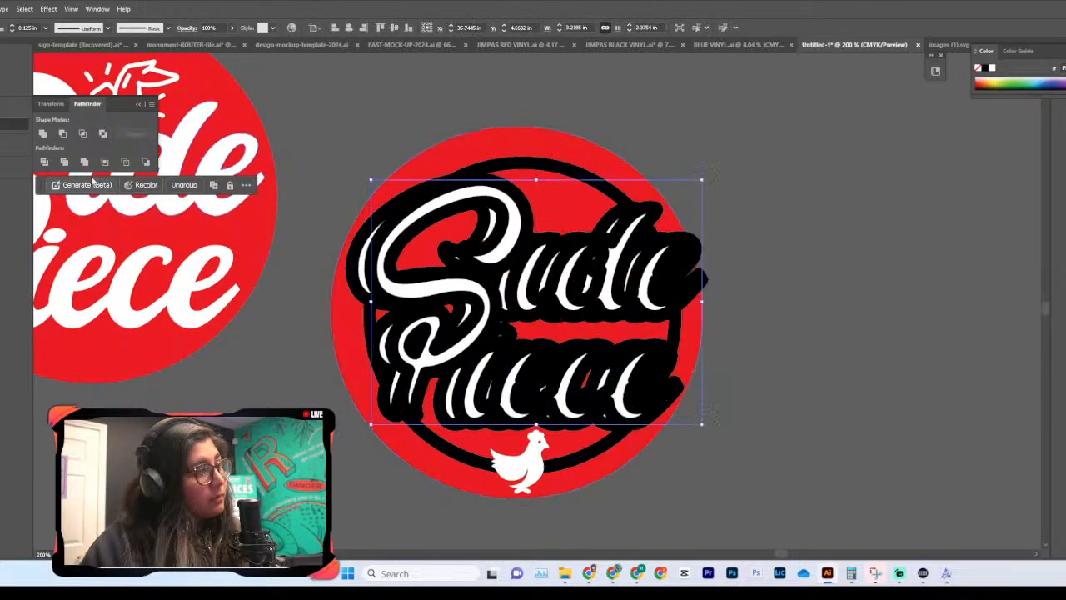
key(slash)
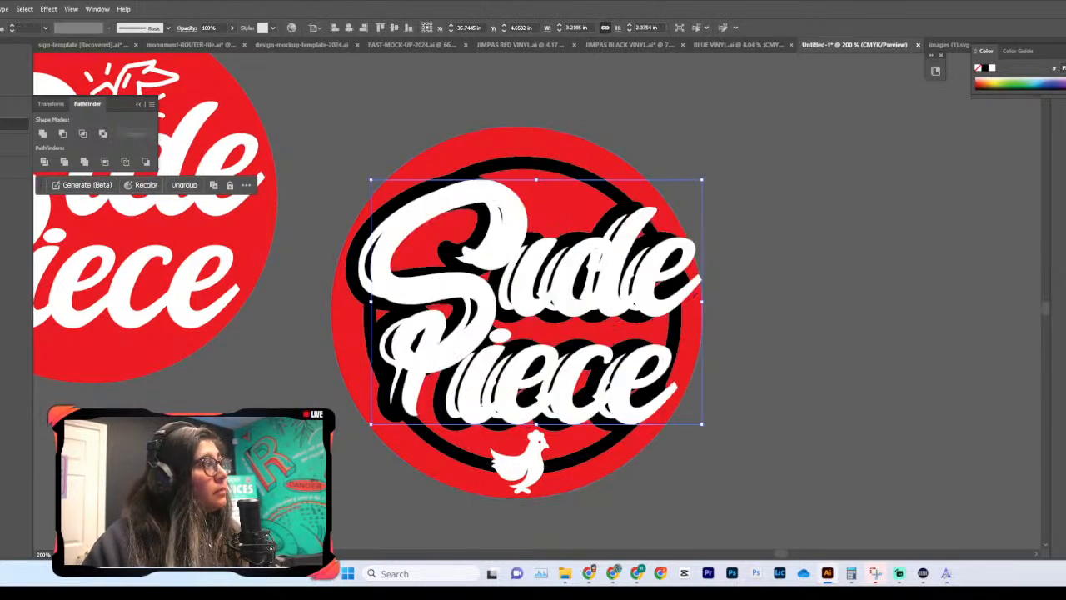
Step: Move the white Side Piece copy onto the black-outlined lettering so the letters line up inside their outline
drag(657, 290, 630, 292)
click(809, 305)
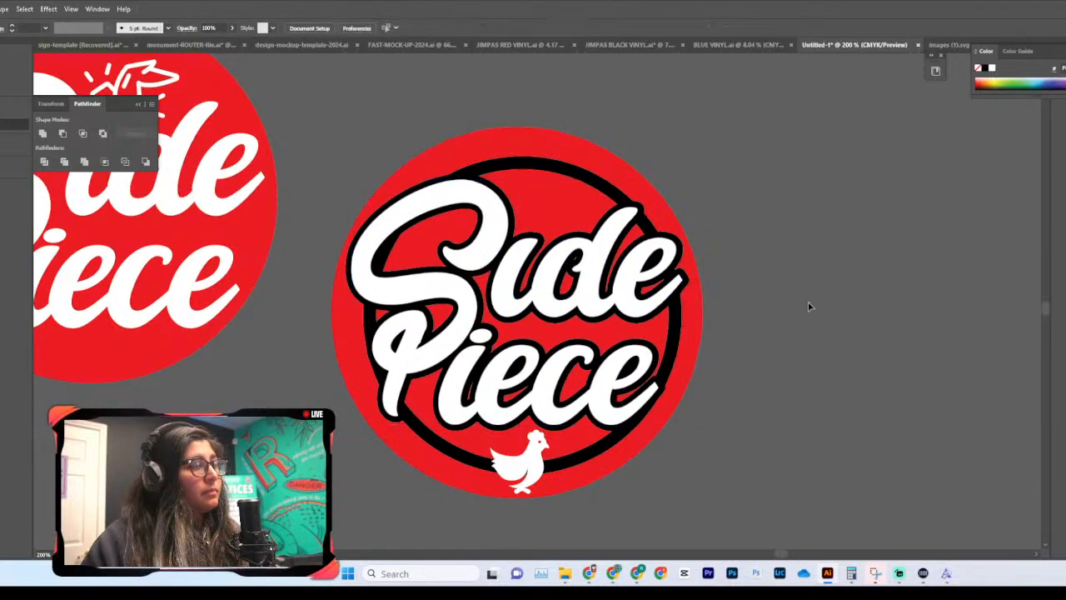
Step: Recolor the black ring behind the outlined lettering to a dark red
scroll(584, 220, up, 2)
click(562, 226)
click(570, 223)
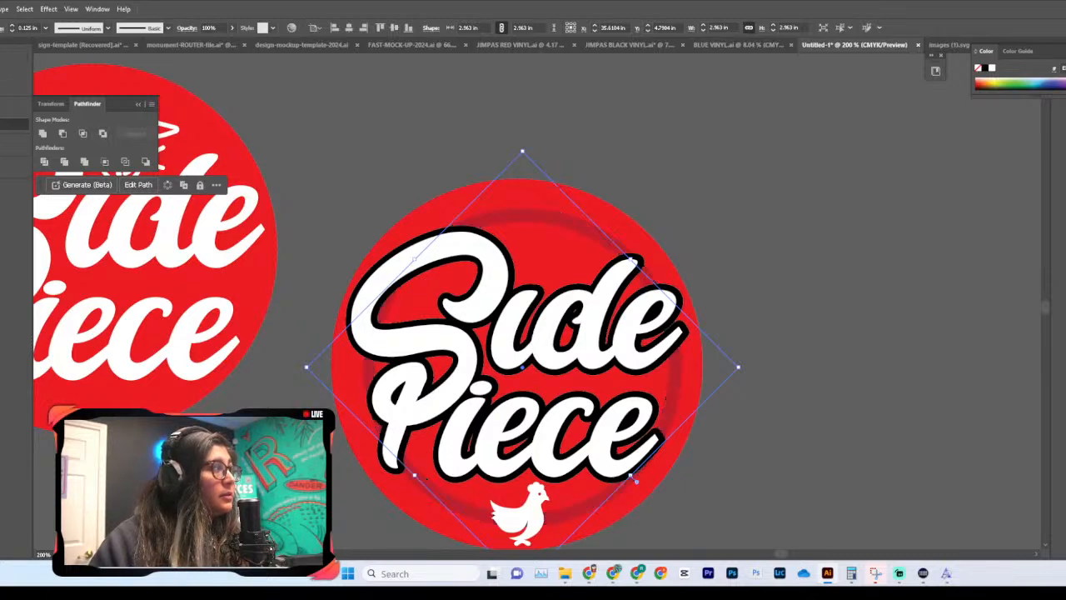
click(695, 200)
Step: Recolor the chicken and the ring on the black-outlined lettering badge to yellow
scroll(695, 200, down, 5)
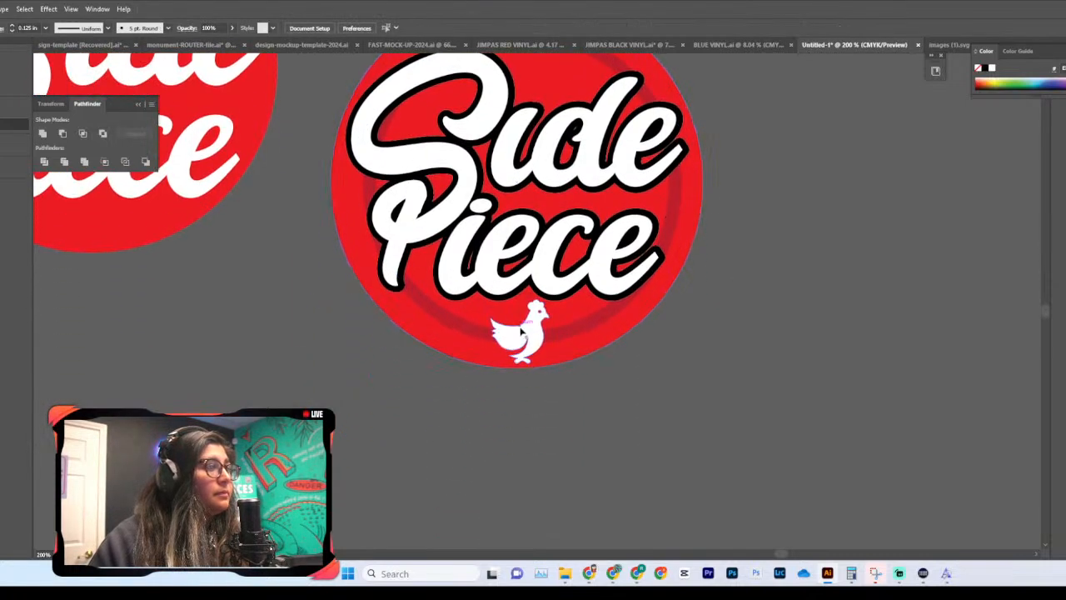
click(520, 332)
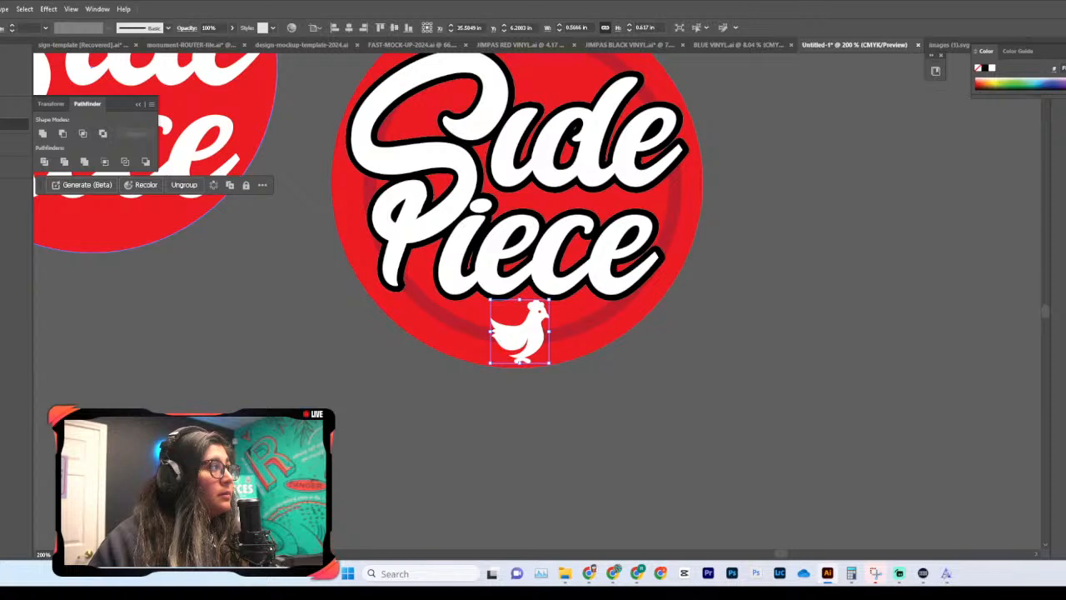
click(734, 366)
scroll(733, 367, up, 5)
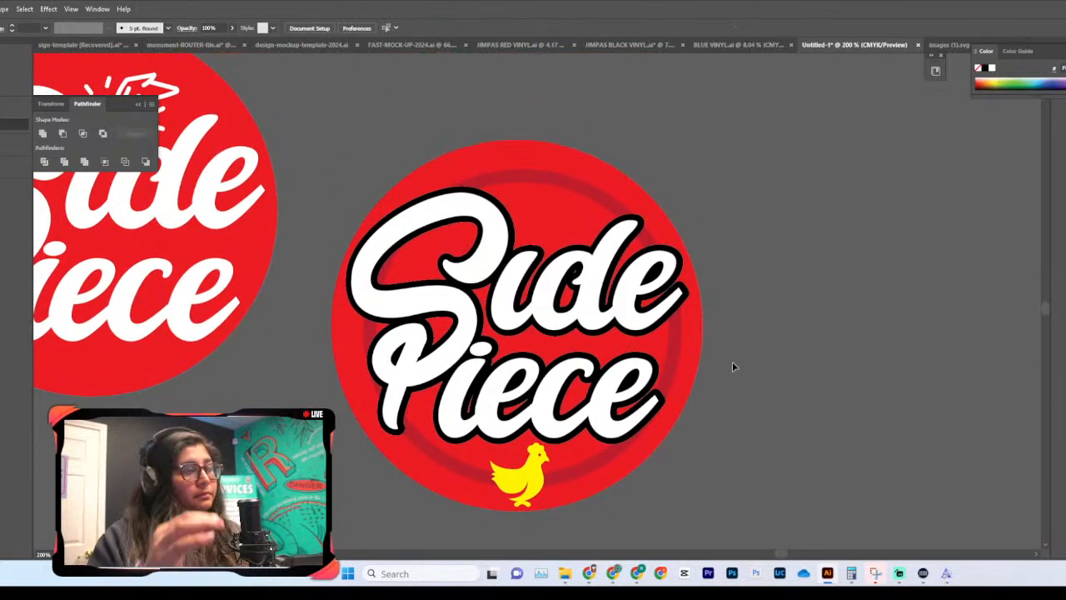
click(575, 196)
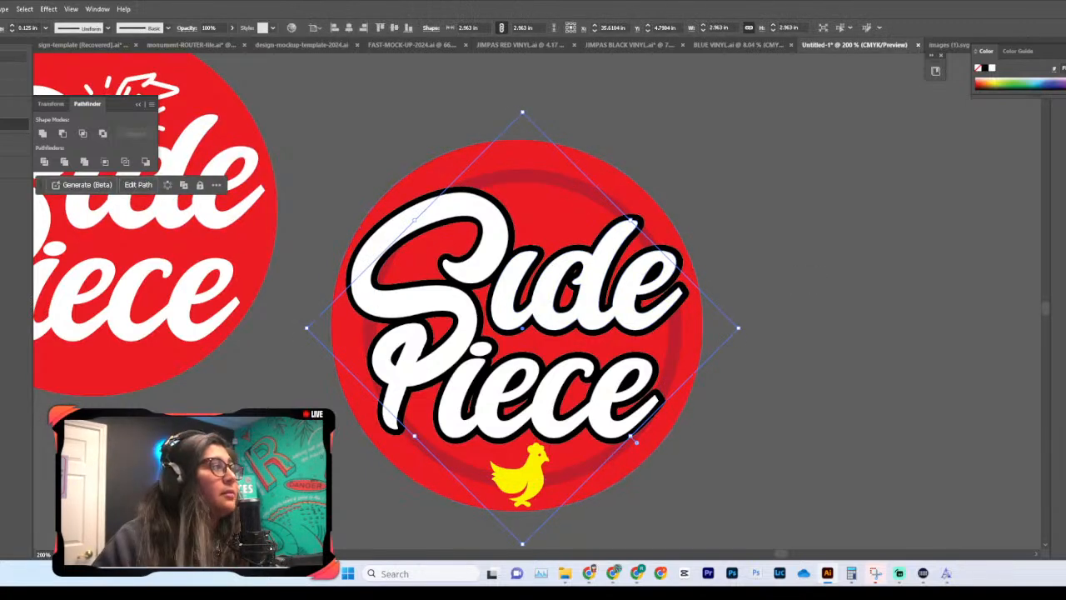
click(2, 143)
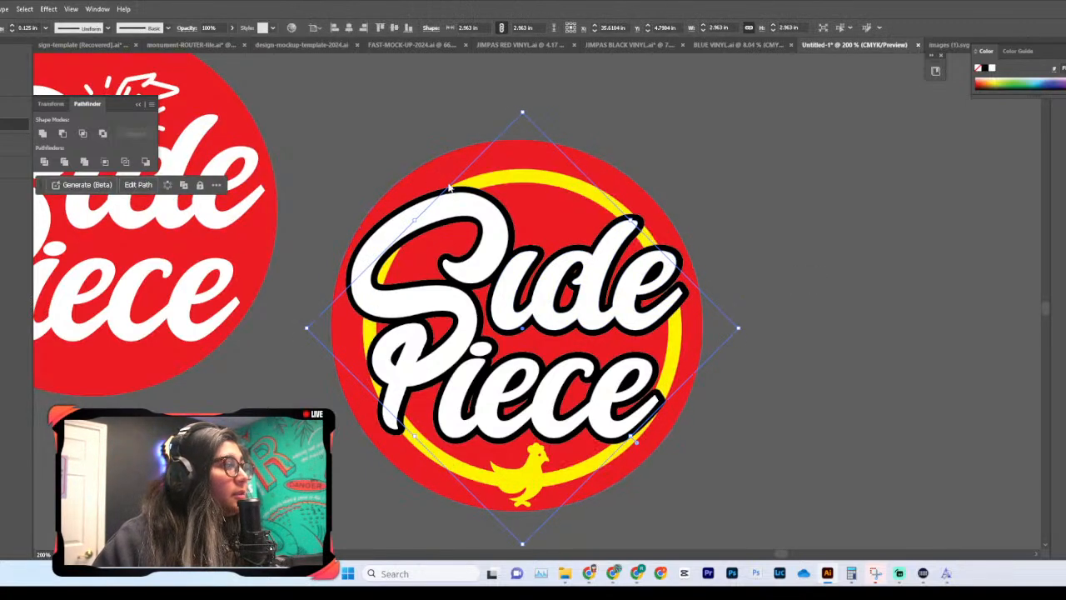
click(748, 250)
Step: Compare the yellow-ringed badge with the other Side Piece logo variations laid out on the canvas
key(ctrl+minus)
key(ctrl+minus)
key(ctrl+minus)
key(ctrl+minus)
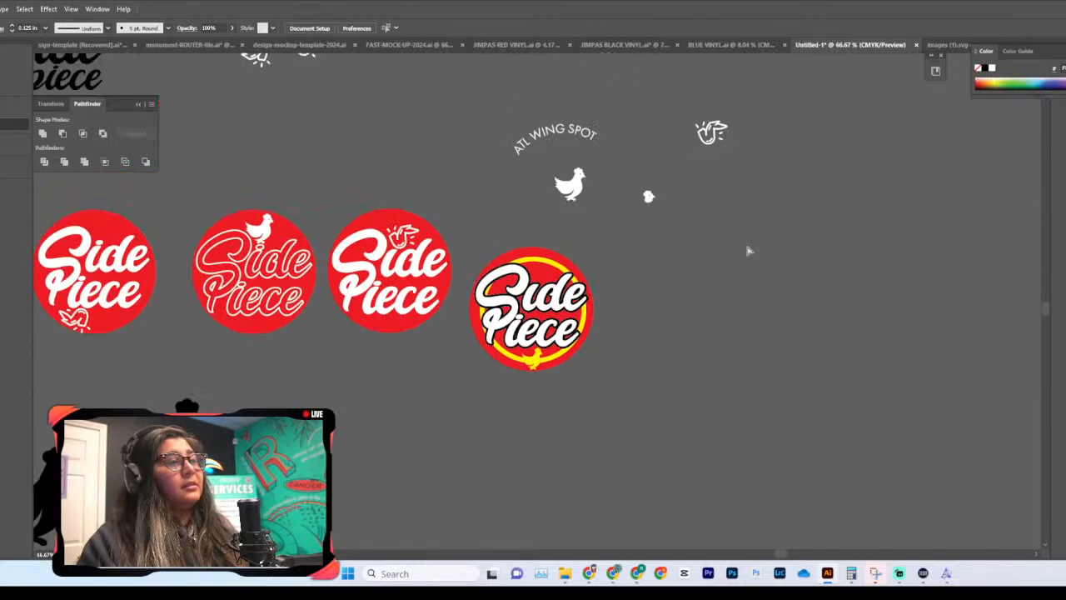
key(ctrl+minus)
key(ctrl+minus)
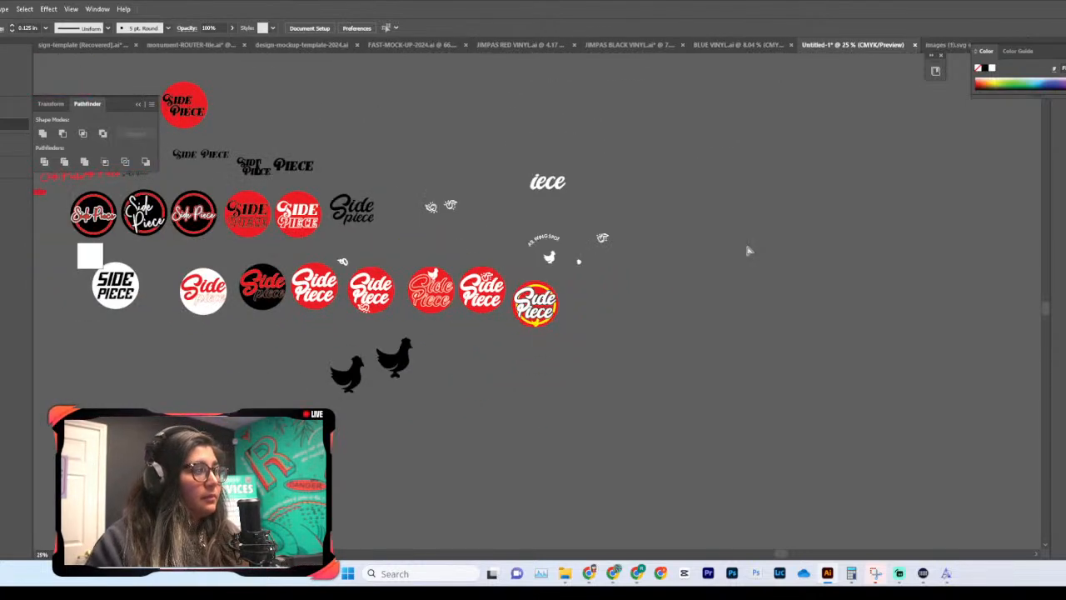
key(ctrl+plus)
scroll(744, 246, left, 1)
scroll(744, 245, left, 4)
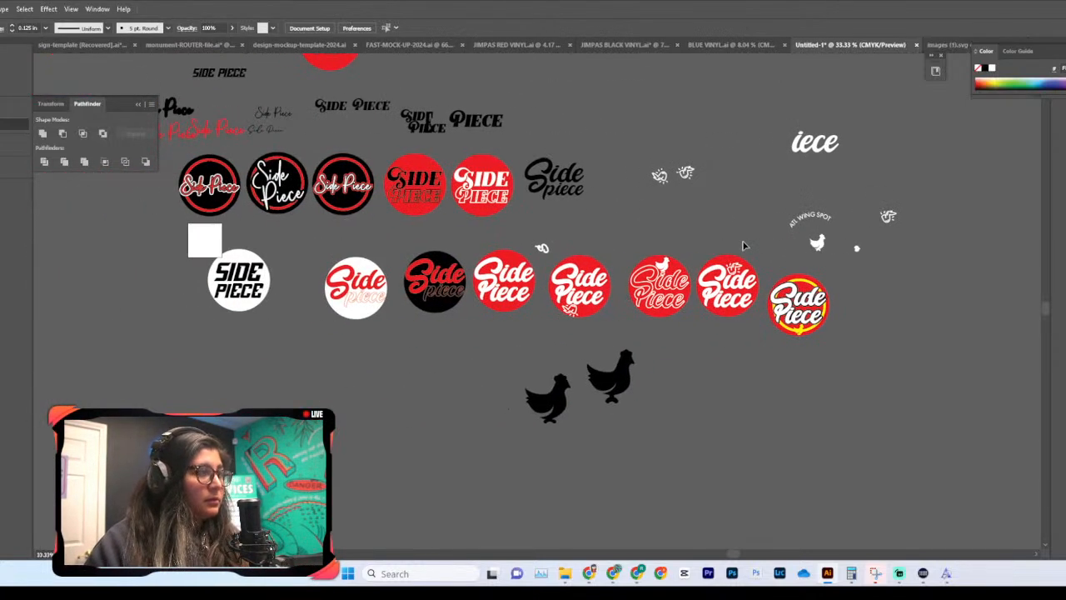
scroll(744, 246, right, 3)
scroll(744, 246, down, 1)
Step: Move the red badge with the wing icon above the lettering up out of the row of variations
key(ctrl+1)
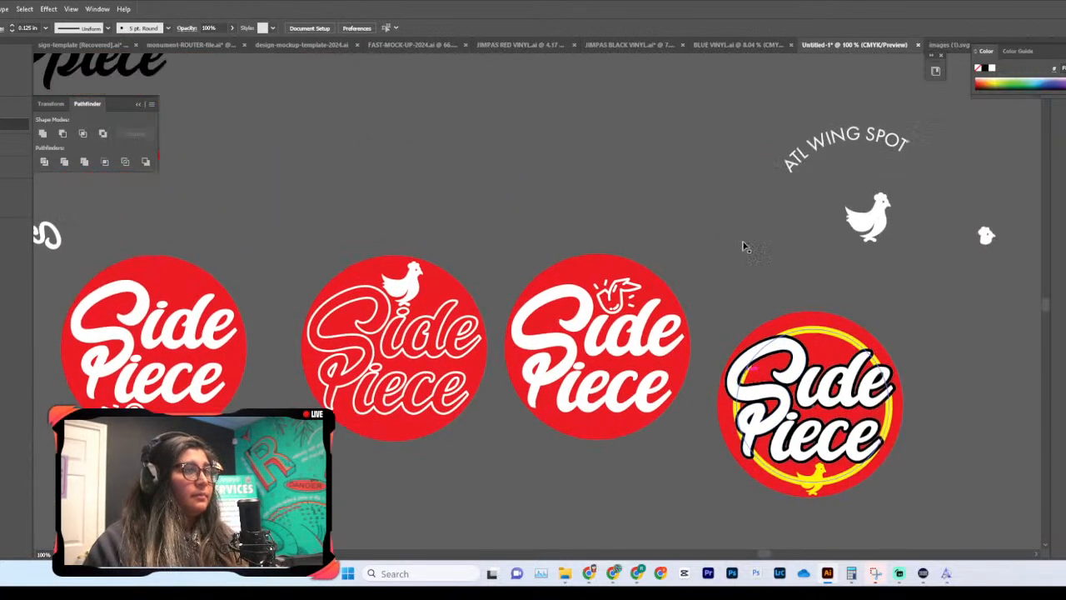
click(596, 437)
drag(595, 437, 619, 310)
scroll(695, 367, down, 6)
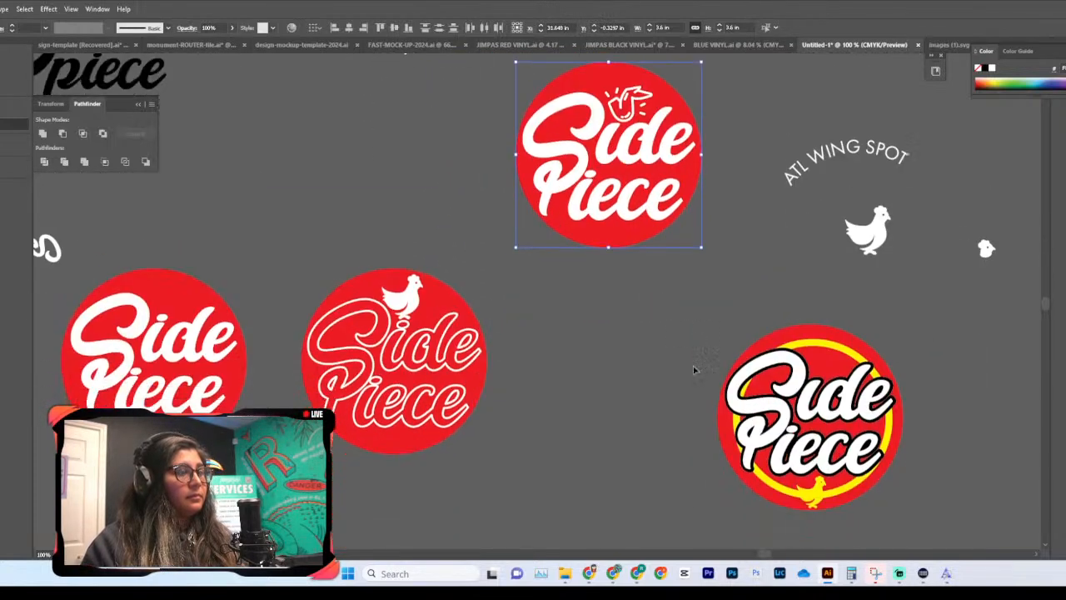
Step: Move the wing icon below the lettering off the solid white Side Piece badge
scroll(695, 362, left, 5)
click(327, 277)
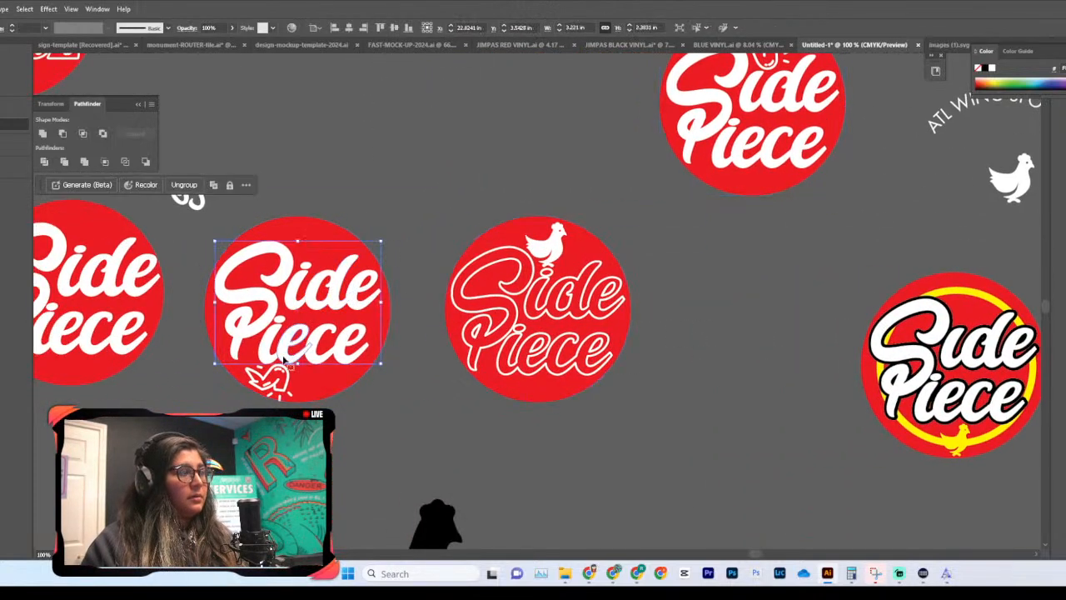
click(272, 405)
mouse_move(282, 392)
mouse_down()
mouse_move(253, 512)
mouse_move(289, 403)
mouse_up()
double_click(268, 377)
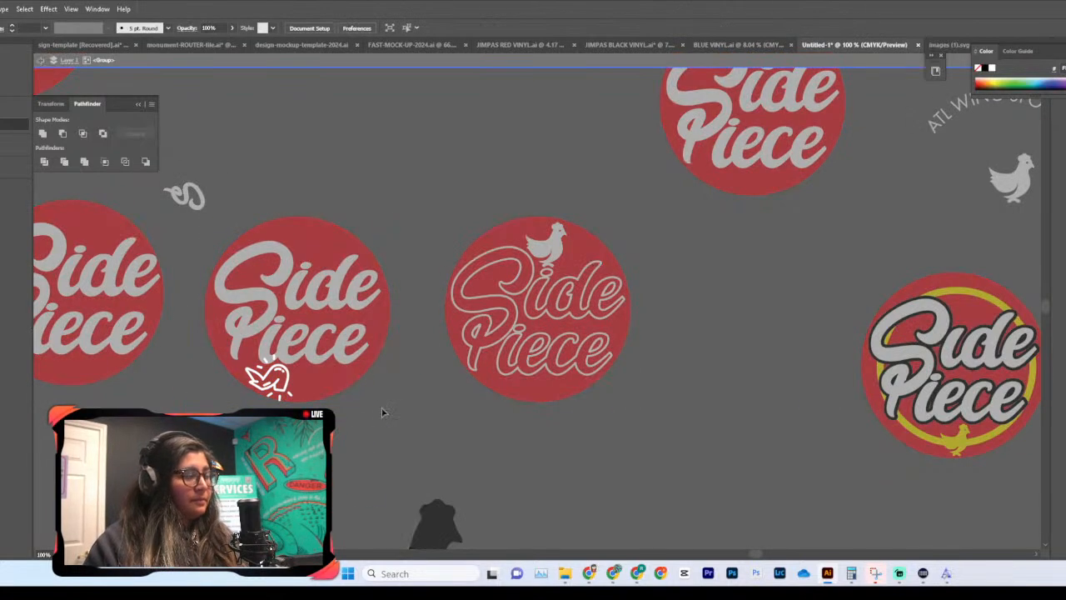
key(Escape)
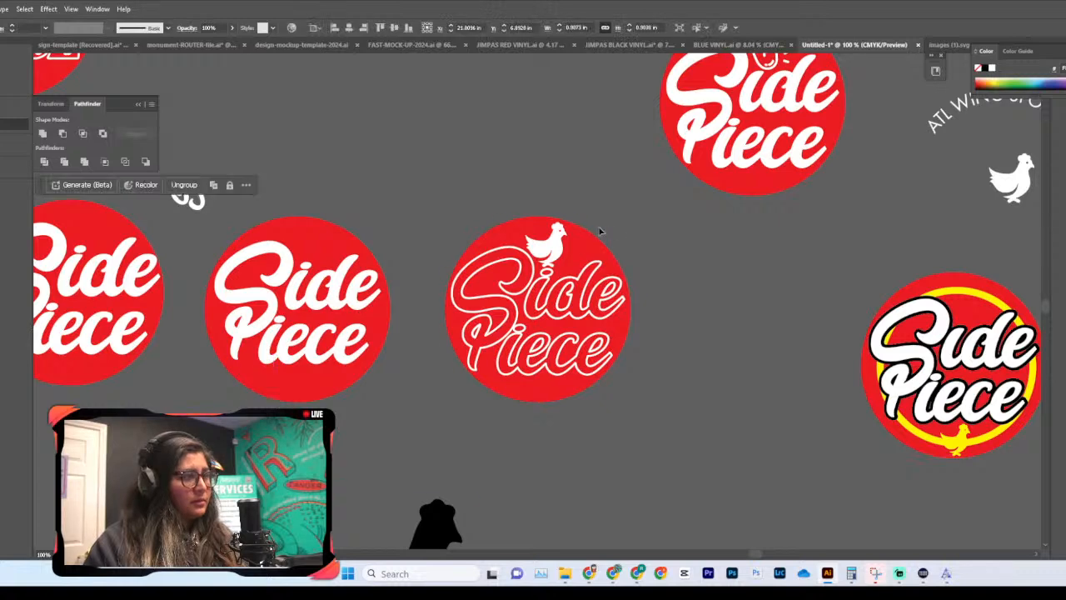
Step: Place a smaller copy of the chicken below the solid white lettering and move that badge beside the wing badge
drag(554, 235, 251, 378)
click(405, 208)
drag(340, 373, 592, 155)
scroll(594, 156, up, 1)
Step: Move the outline-lettered chicken badge down out of the way and the two loose wing icons higher above the chosen badges
drag(636, 276, 540, 341)
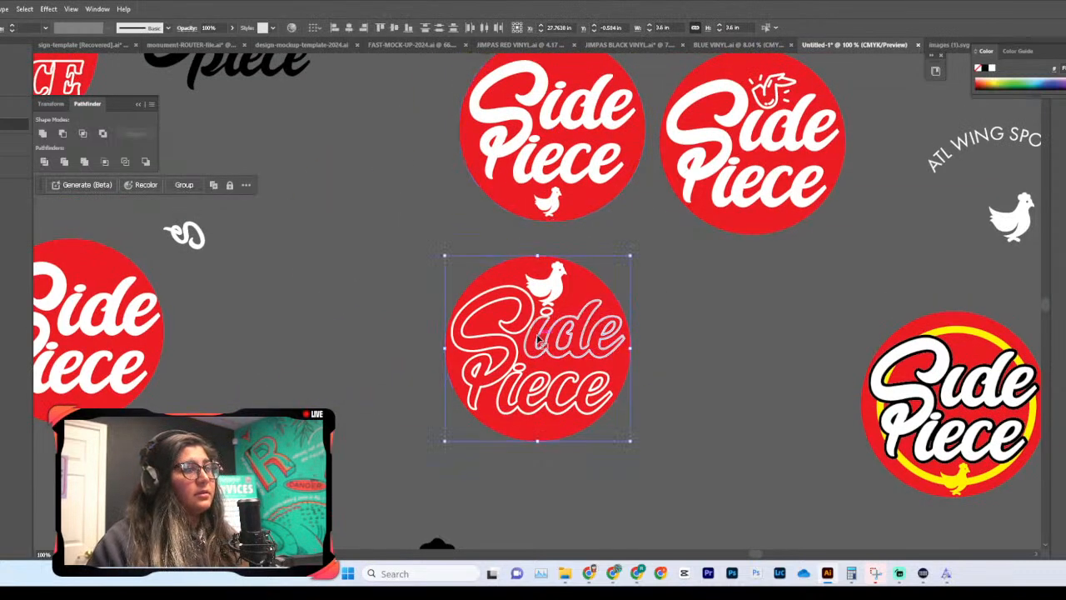
scroll(540, 340, up, 5)
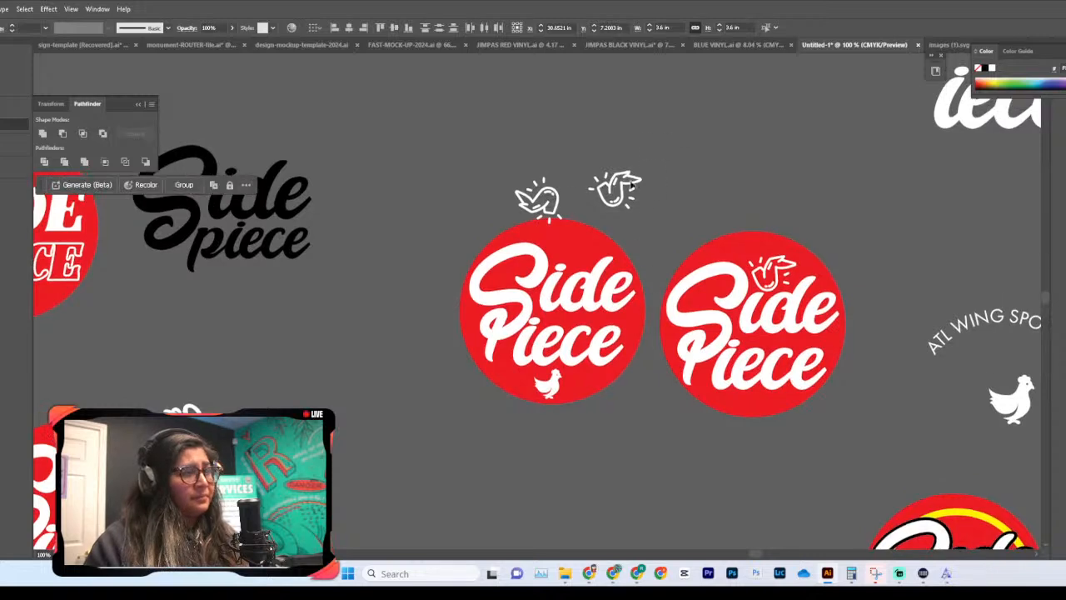
click(695, 166)
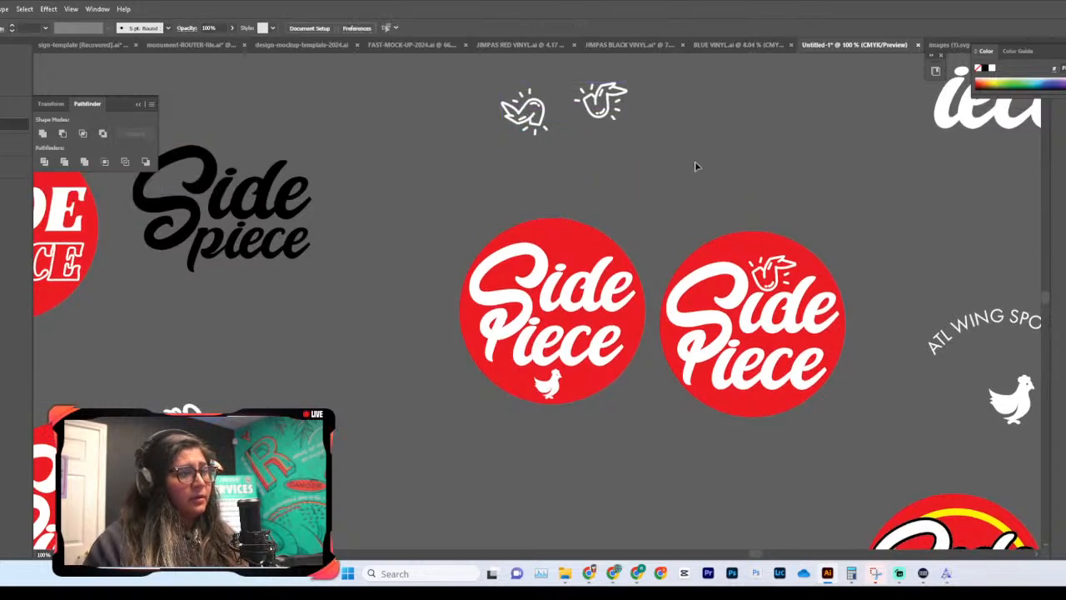
Step: Move the red badge with white serif SIDE PIECE lettering into the row beside the chicken badge
key(ctrl+minus)
key(ctrl+minus)
key(ctrl+minus)
drag(429, 275, 529, 90)
drag(382, 273, 497, 301)
click(481, 372)
Step: Move the black badge with thin white script lettering and red ring into the row beside the serif badge
scroll(481, 373, down, 1)
scroll(481, 372, left, 5)
scroll(481, 373, down, 1)
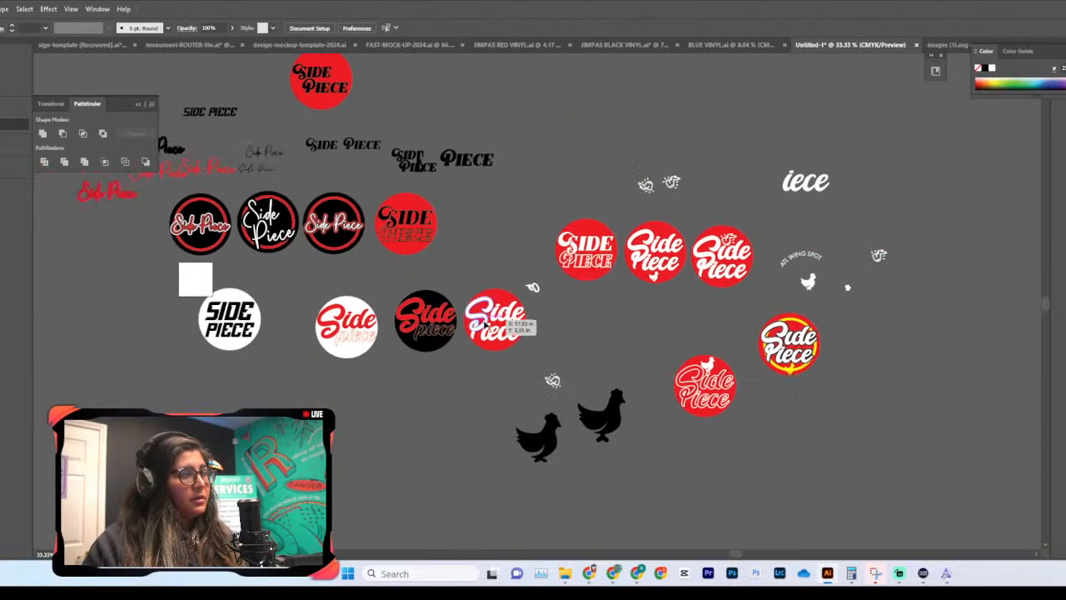
click(288, 248)
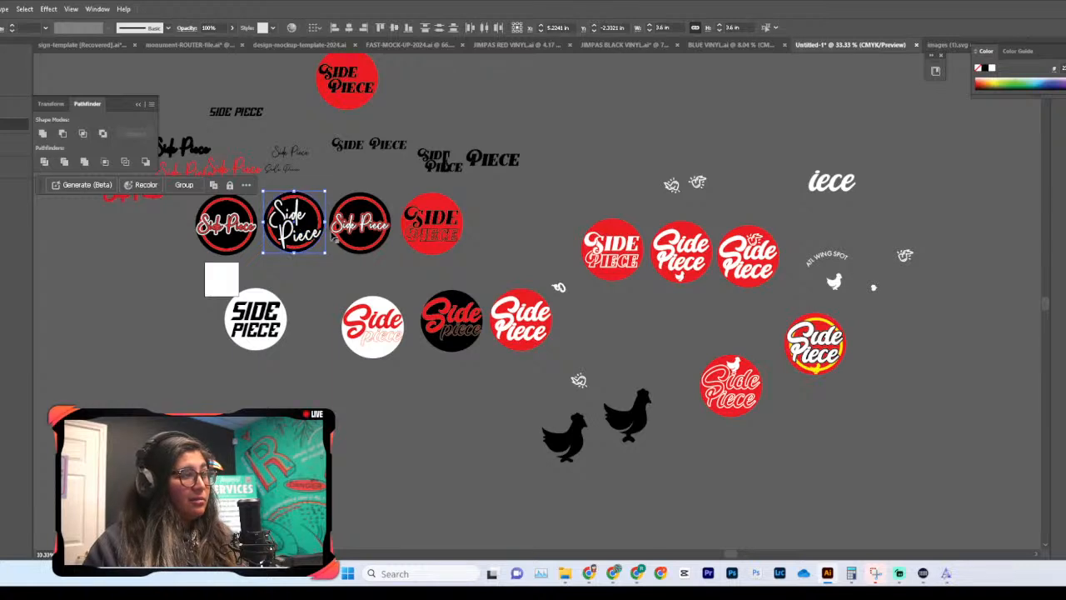
click(521, 273)
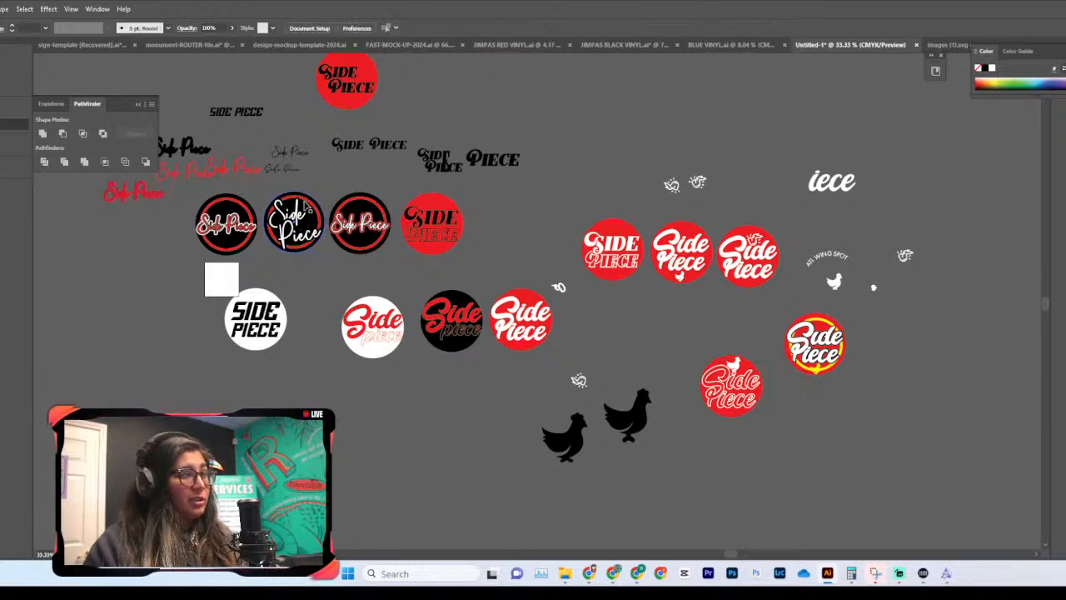
drag(279, 250, 603, 356)
Step: Examine the chosen row of black script, serif, chicken and wing badges up close and compare their lettering and icons
key(ctrl+equal)
key(ctrl+equal)
key(ctrl+equal)
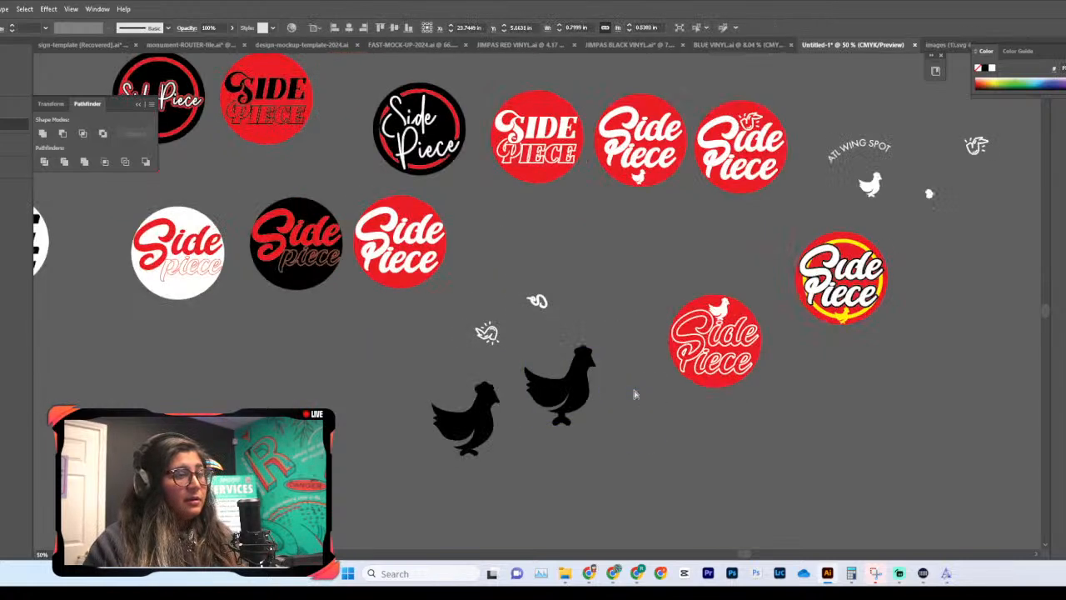
scroll(676, 360, up, 5)
scroll(676, 360, up, 2)
scroll(677, 360, right, 2)
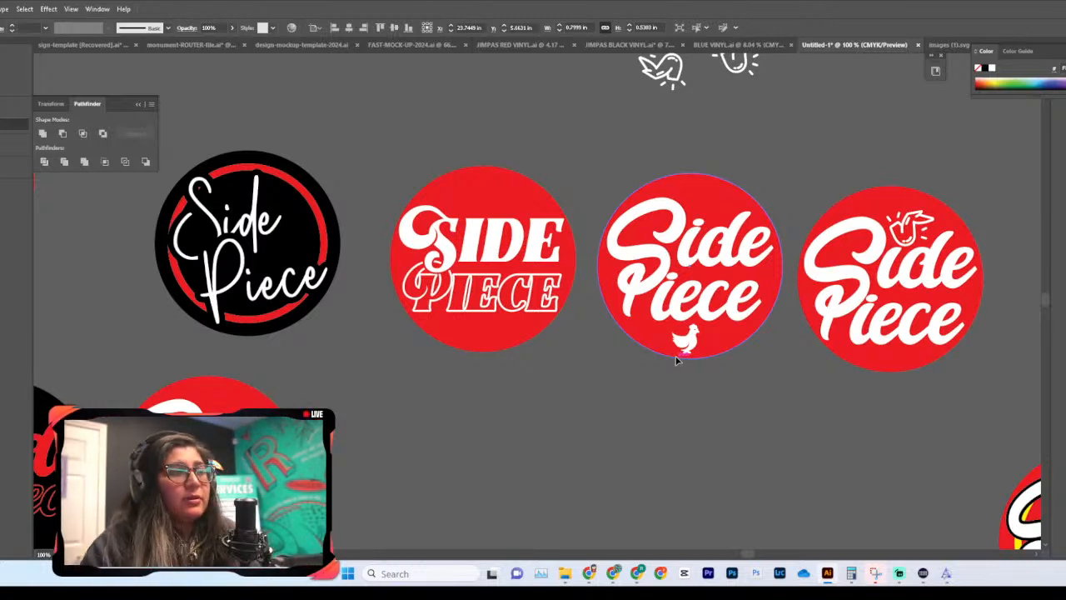
key(ctrl+equal)
key(ctrl+equal)
scroll(677, 360, left, 10)
scroll(681, 354, right, 1)
scroll(680, 351, right, 20)
scroll(682, 350, down, 7)
scroll(682, 350, left, 15)
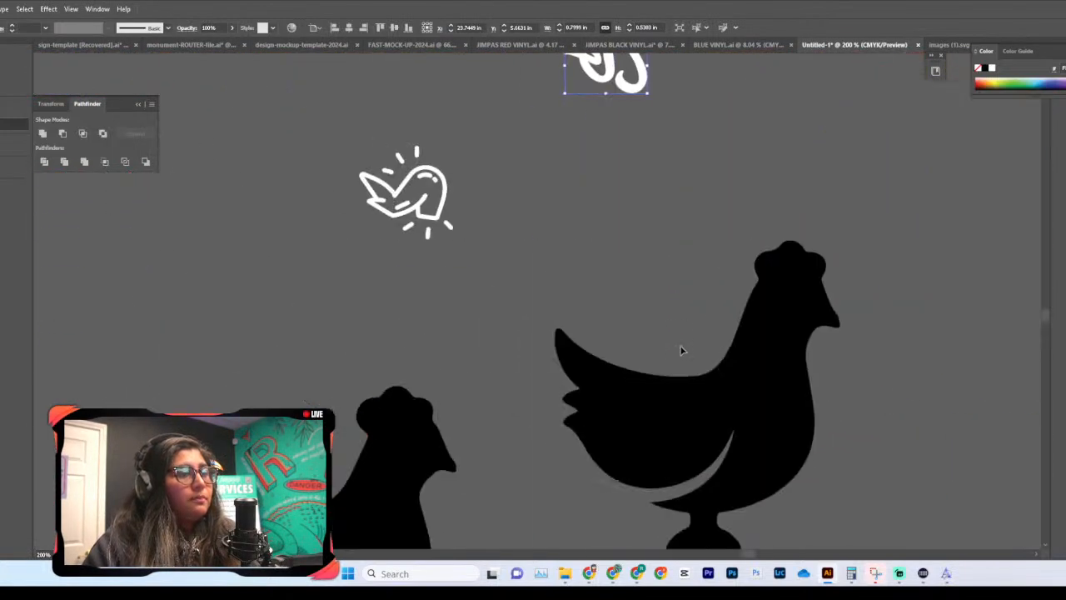
scroll(673, 345, down, 4)
scroll(714, 274, up, 2)
click(556, 213)
scroll(557, 213, up, 2)
scroll(626, 210, right, 3)
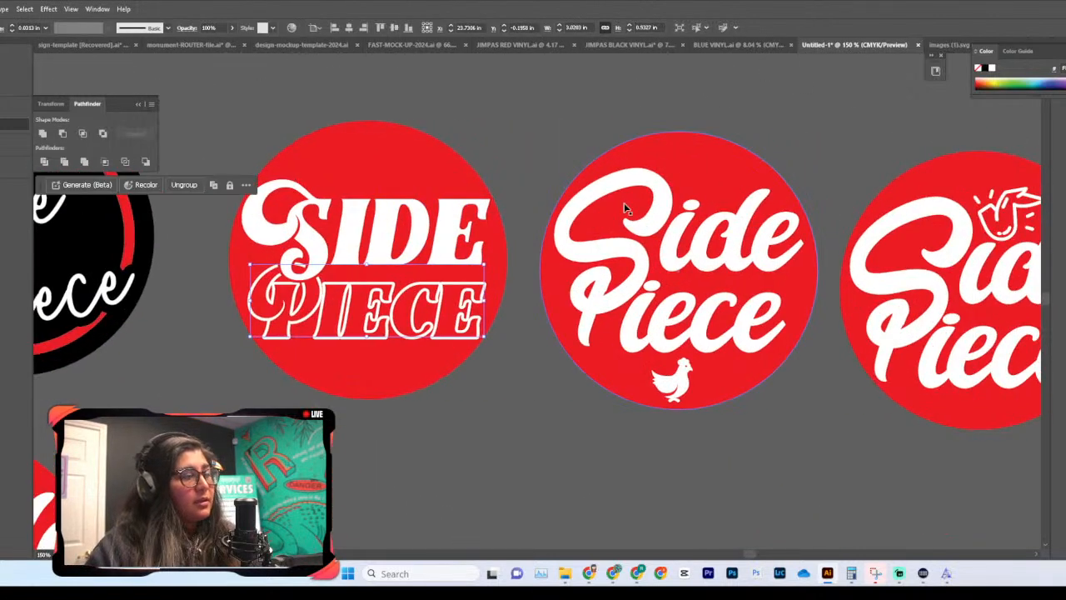
scroll(626, 210, right, 2)
scroll(626, 210, left, 4)
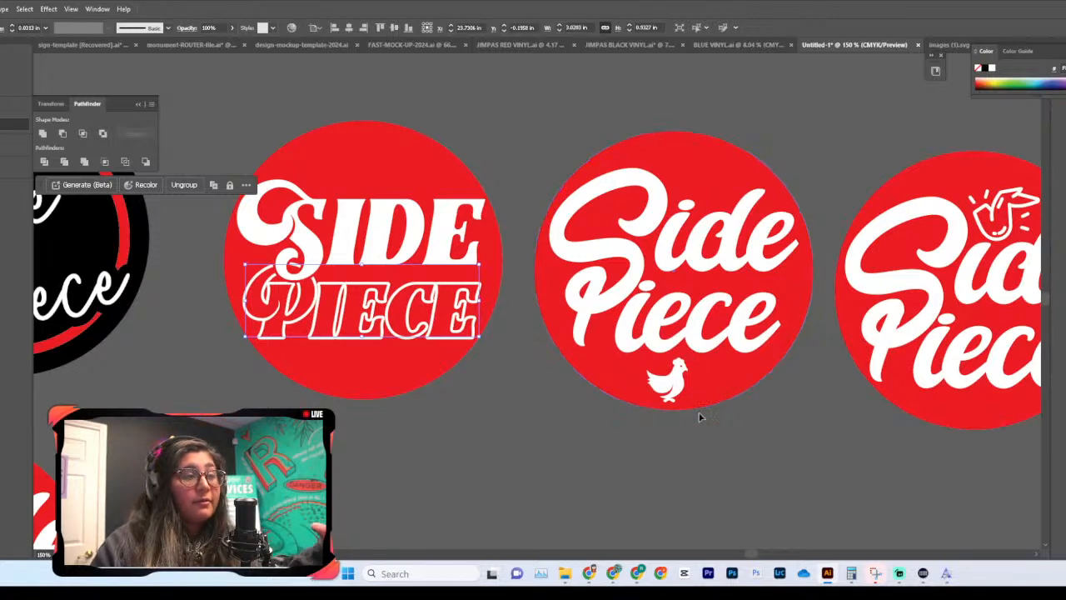
click(763, 461)
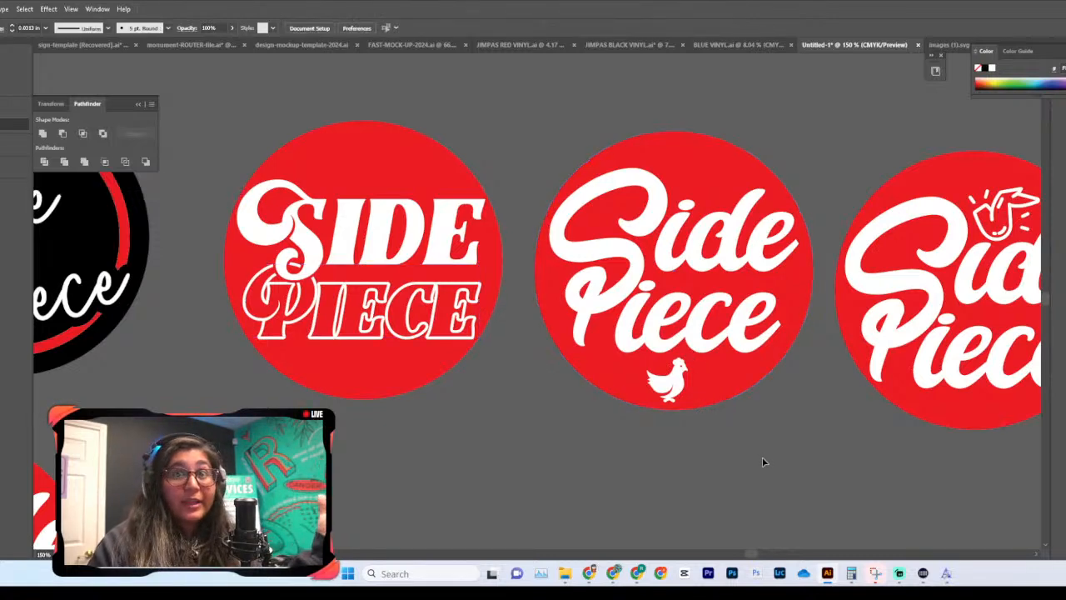